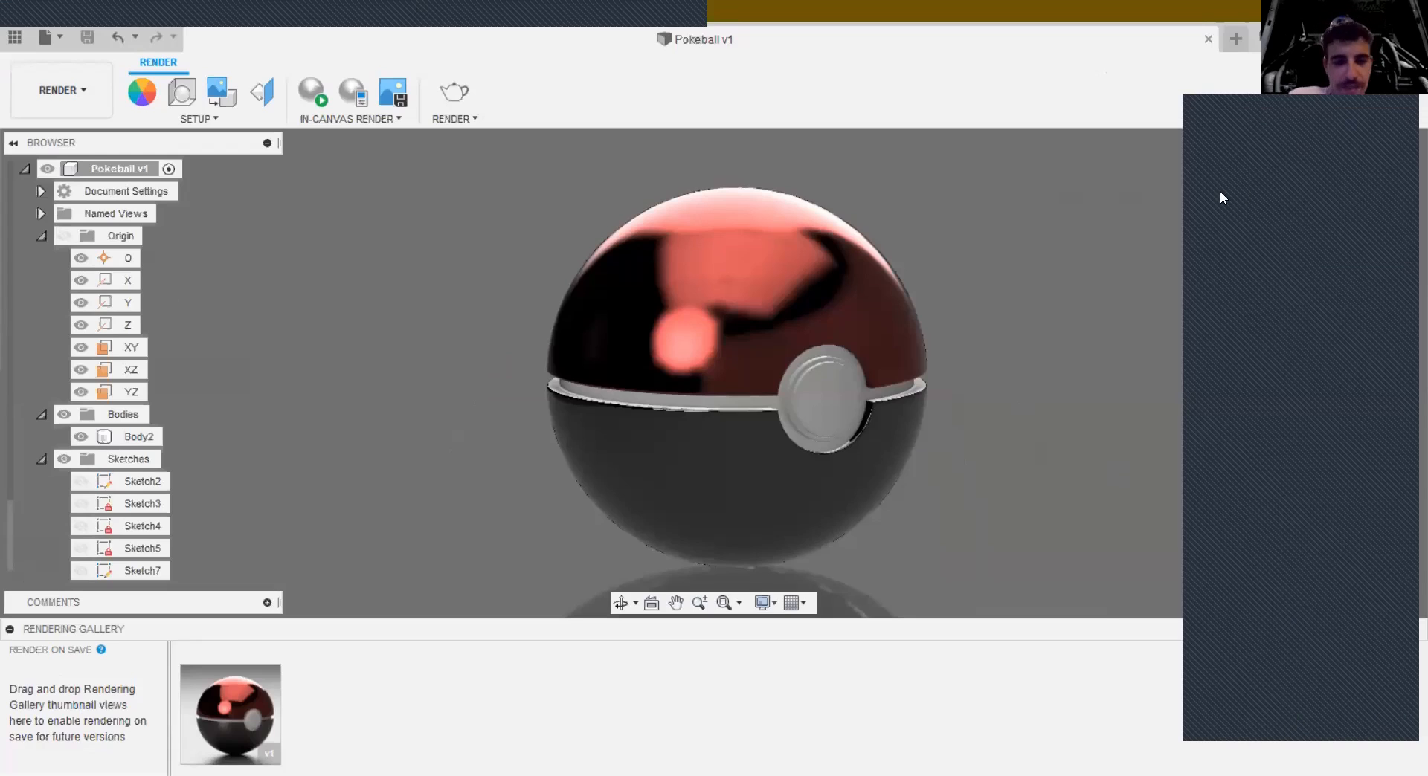
Step: Switch the Pokeball document from the Render workspace to the Design workspace and view the model from its button side
mouse_move(450, 318)
middle_mouse_down()
mouse_move(571, 343)
mouse_move(446, 310)
middle_mouse_up()
left_click(617, 370)
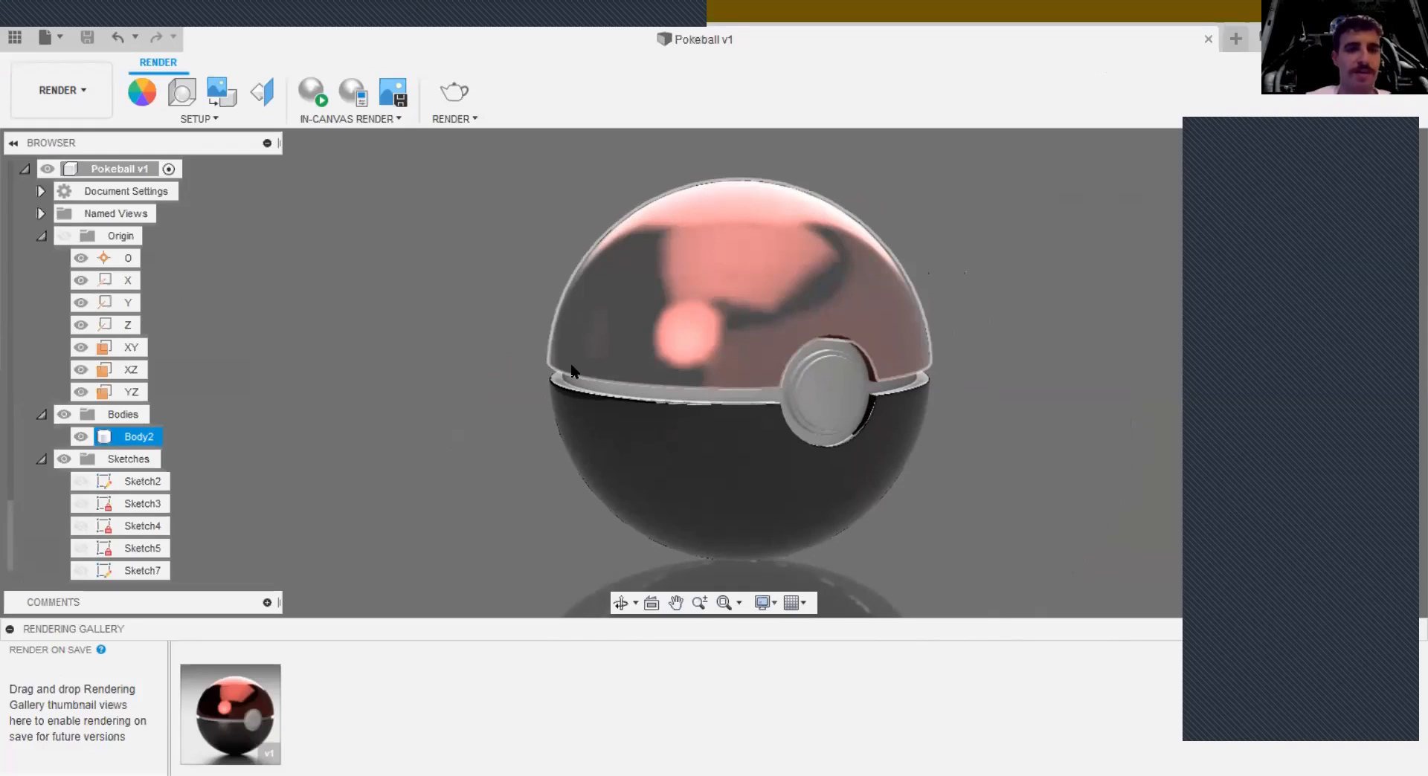
mouse_move(693, 63)
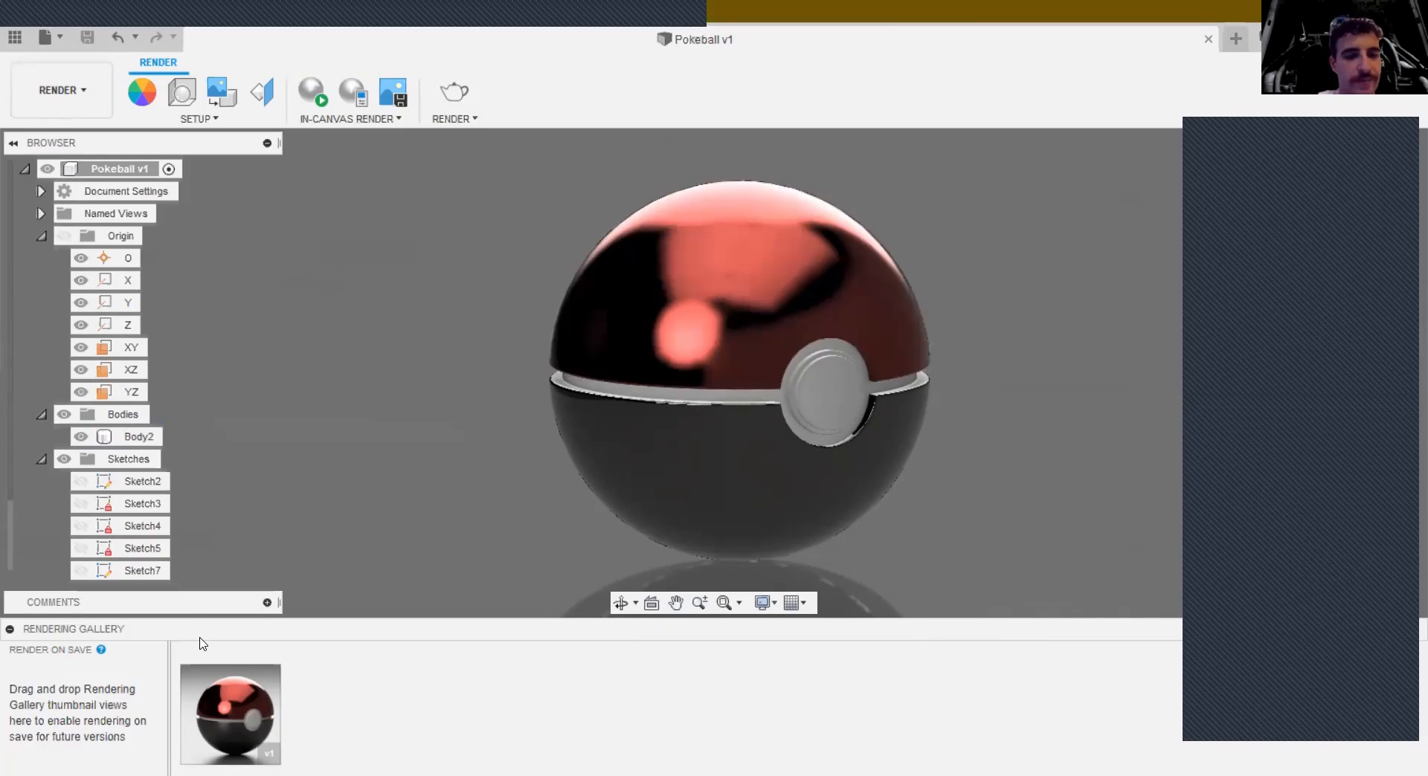
left_click(109, 93)
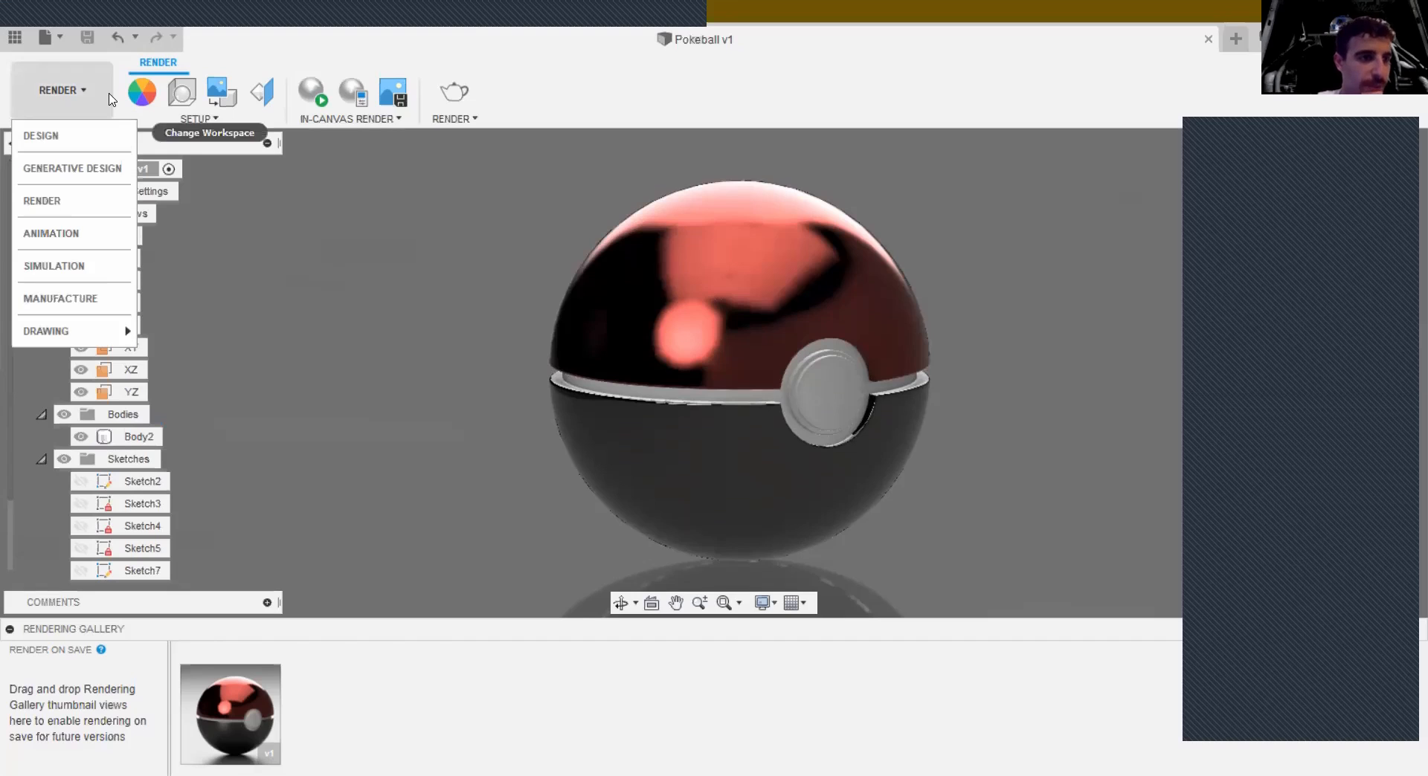
left_click(95, 137)
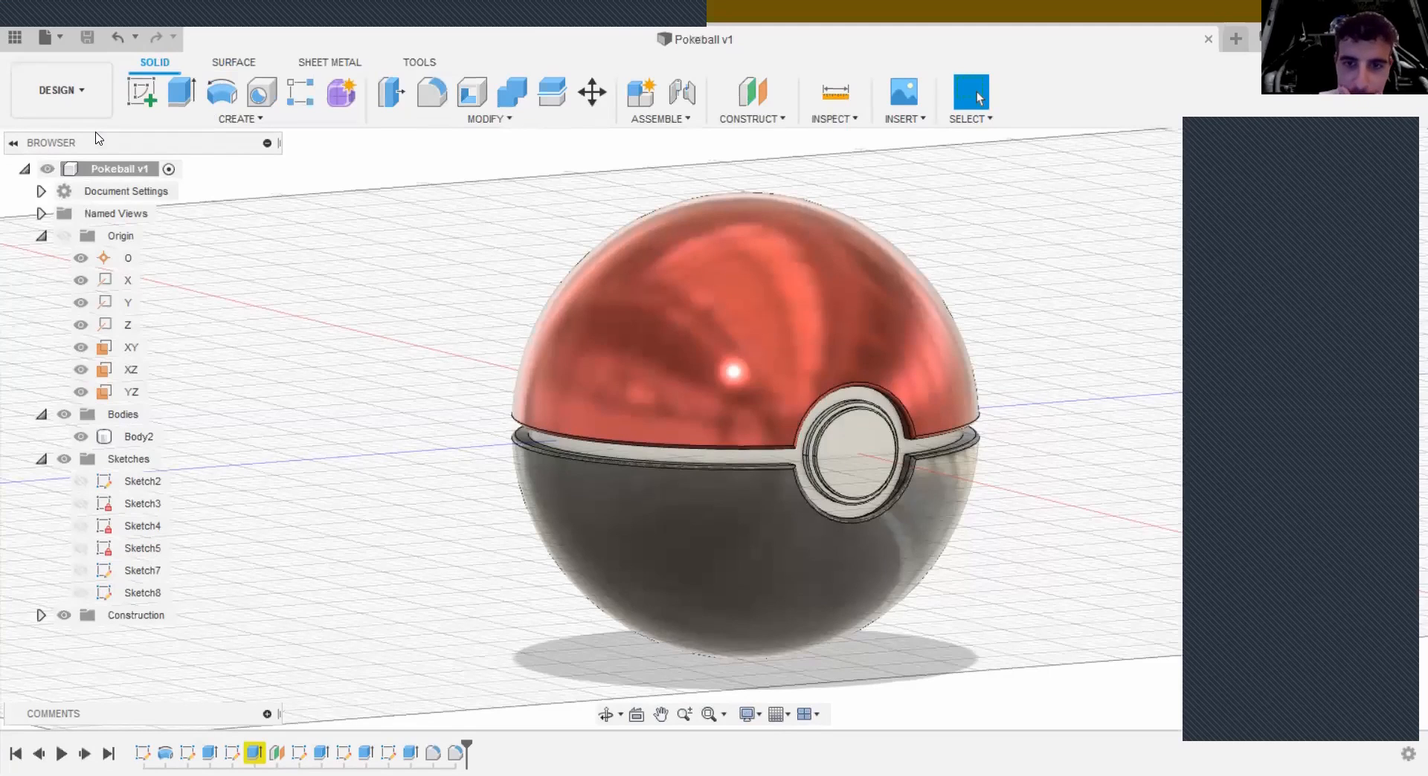
middle_click_drag(307, 381, 338, 400)
middle_click_drag(424, 436, 332, 382, "shift")
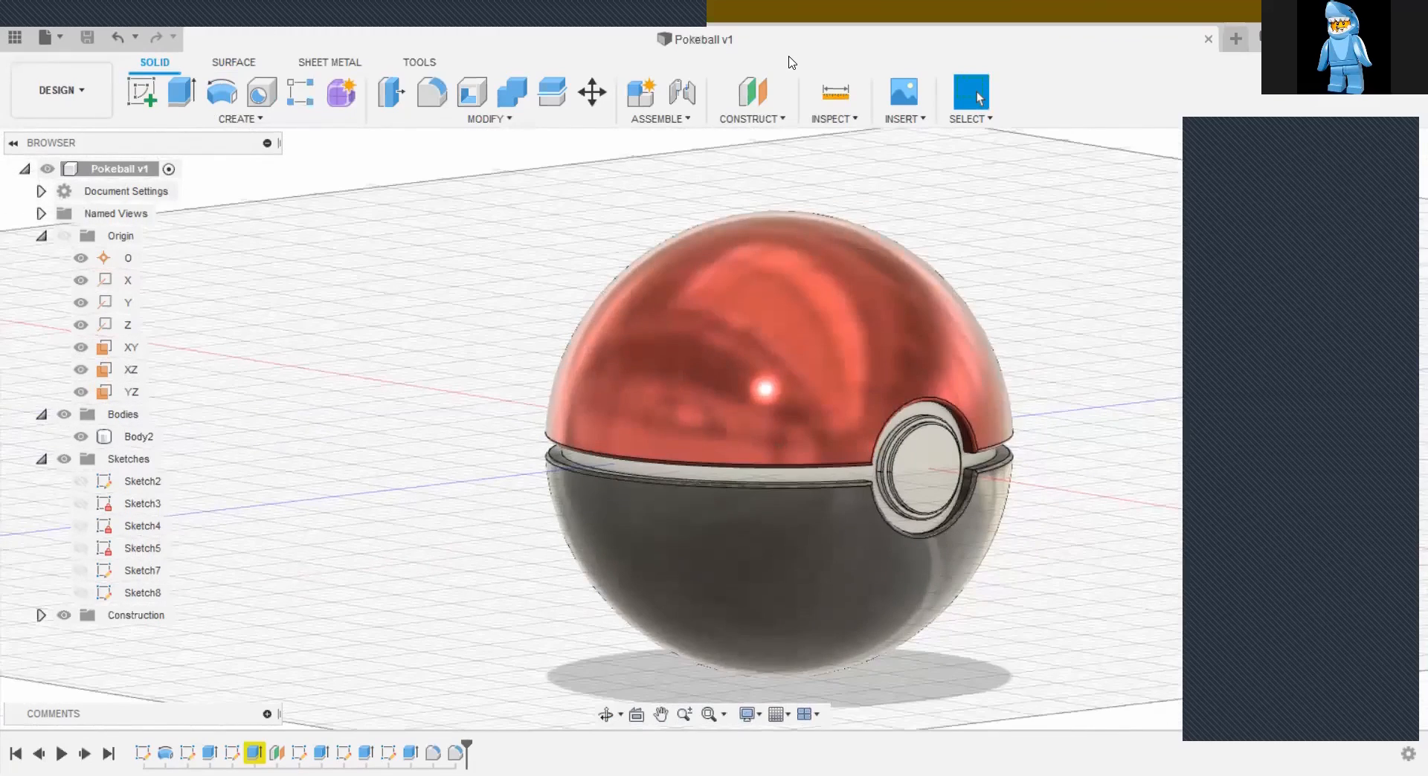
Step: Create a new empty design and expand its Origin folder to show the axes and planes
left_click(1244, 40)
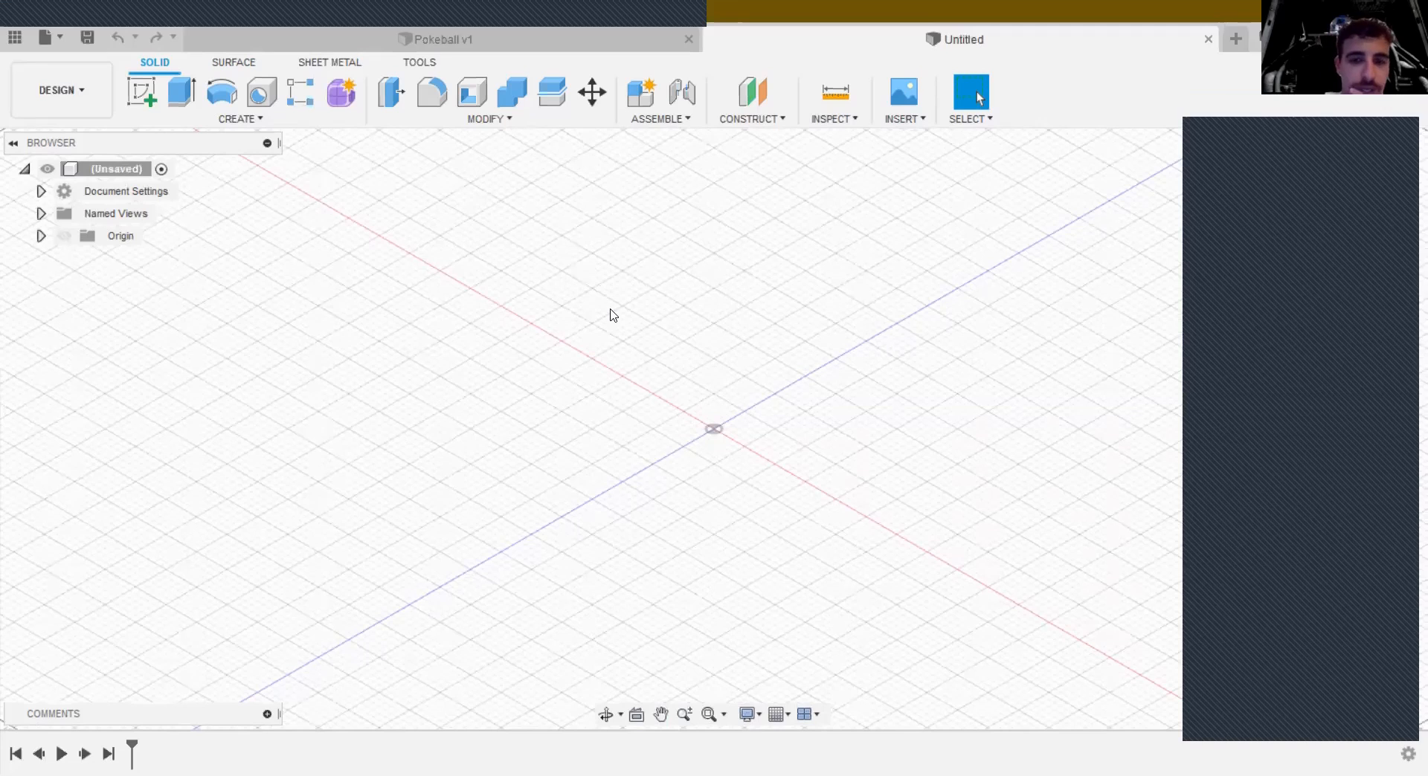
middle_click_drag(883, 394, 687, 368)
key("Escape")
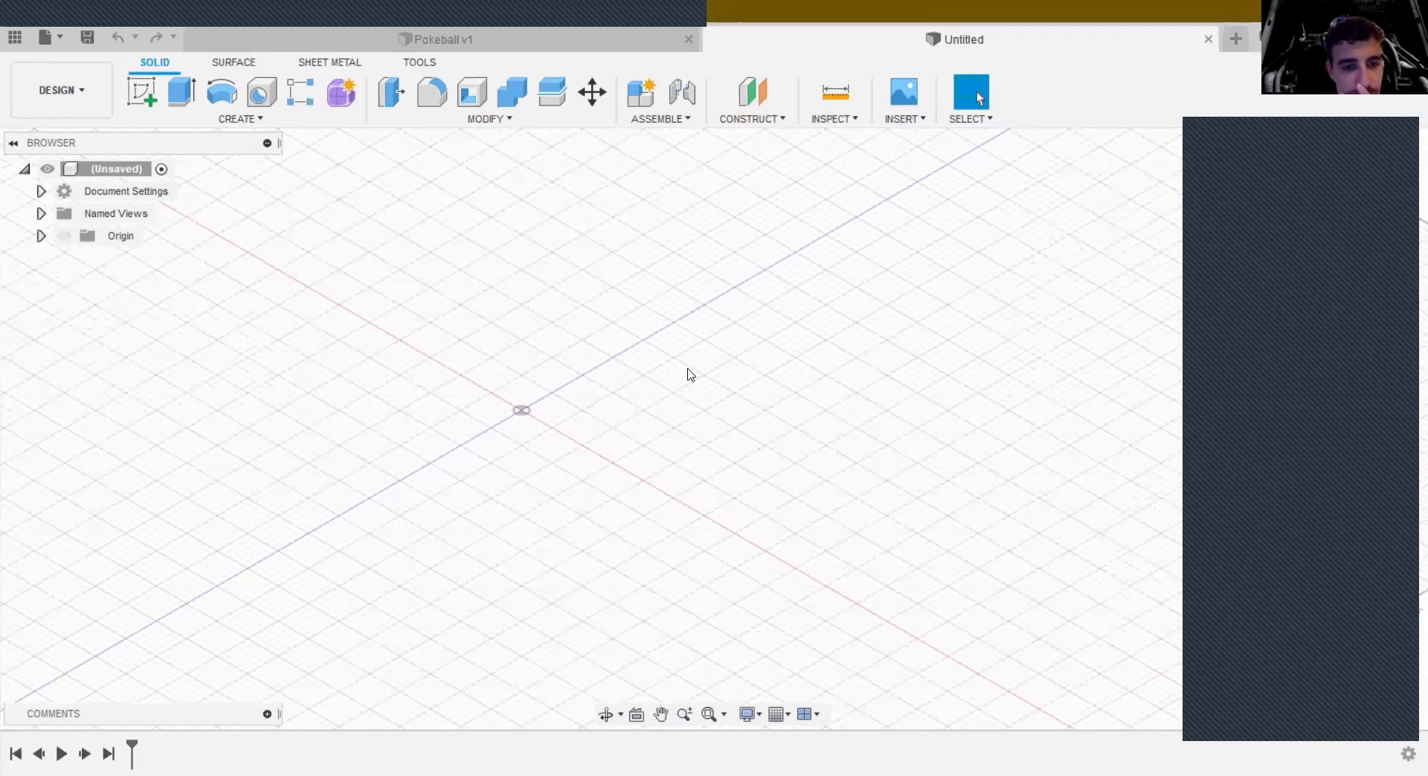
scroll(688, 372, "up", 1)
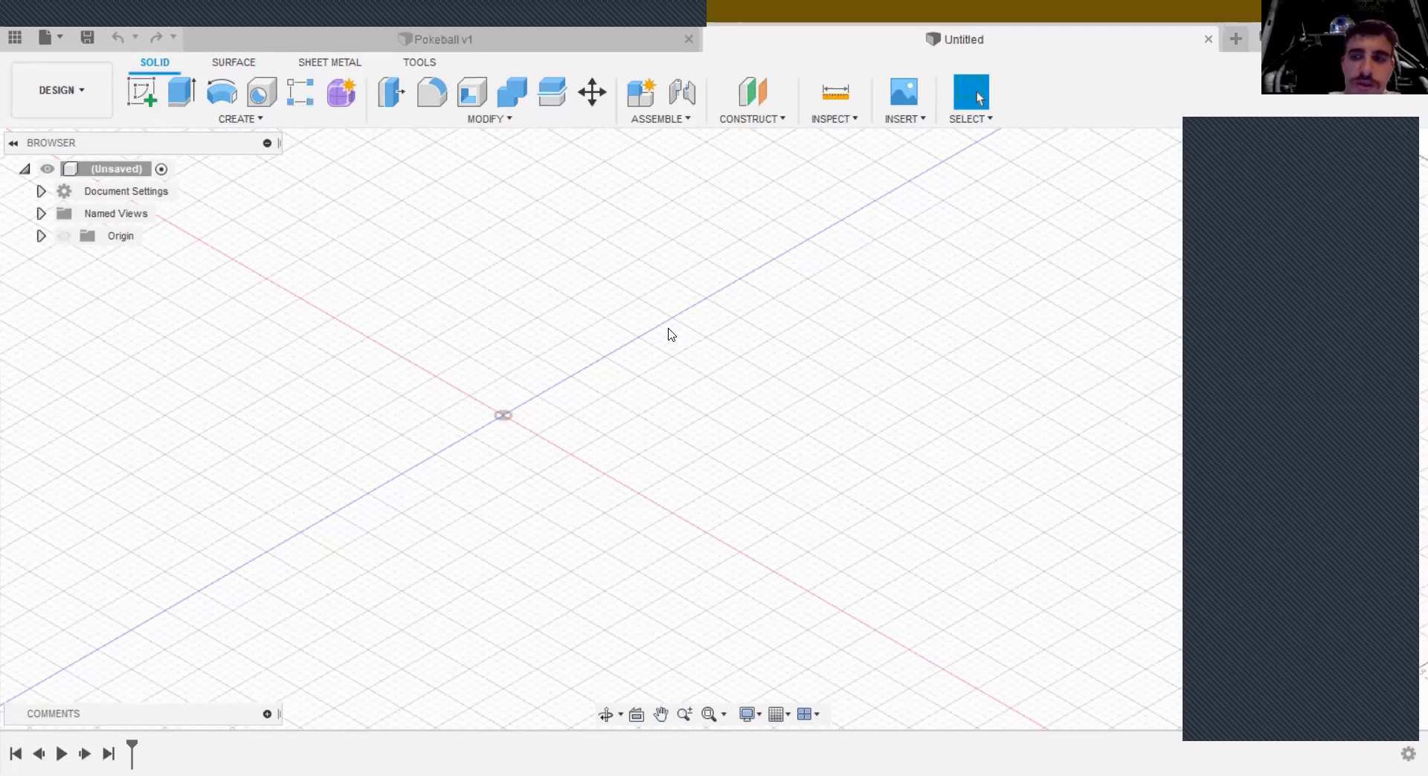
left_click(41, 236)
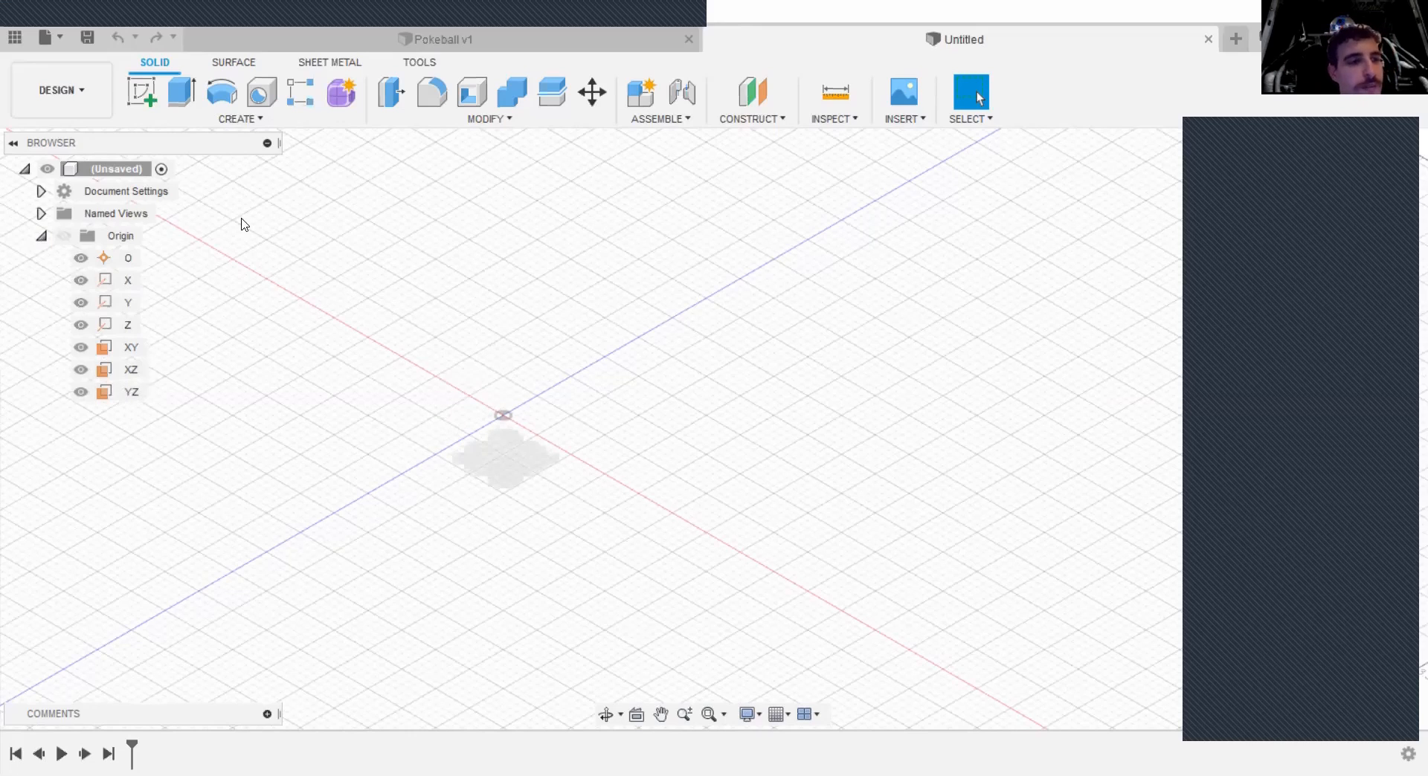
Step: Start a sketch on the XZ plane and draw a closed six-sided line outline with a rectangle starting at its upper-right corner
left_click(142, 92)
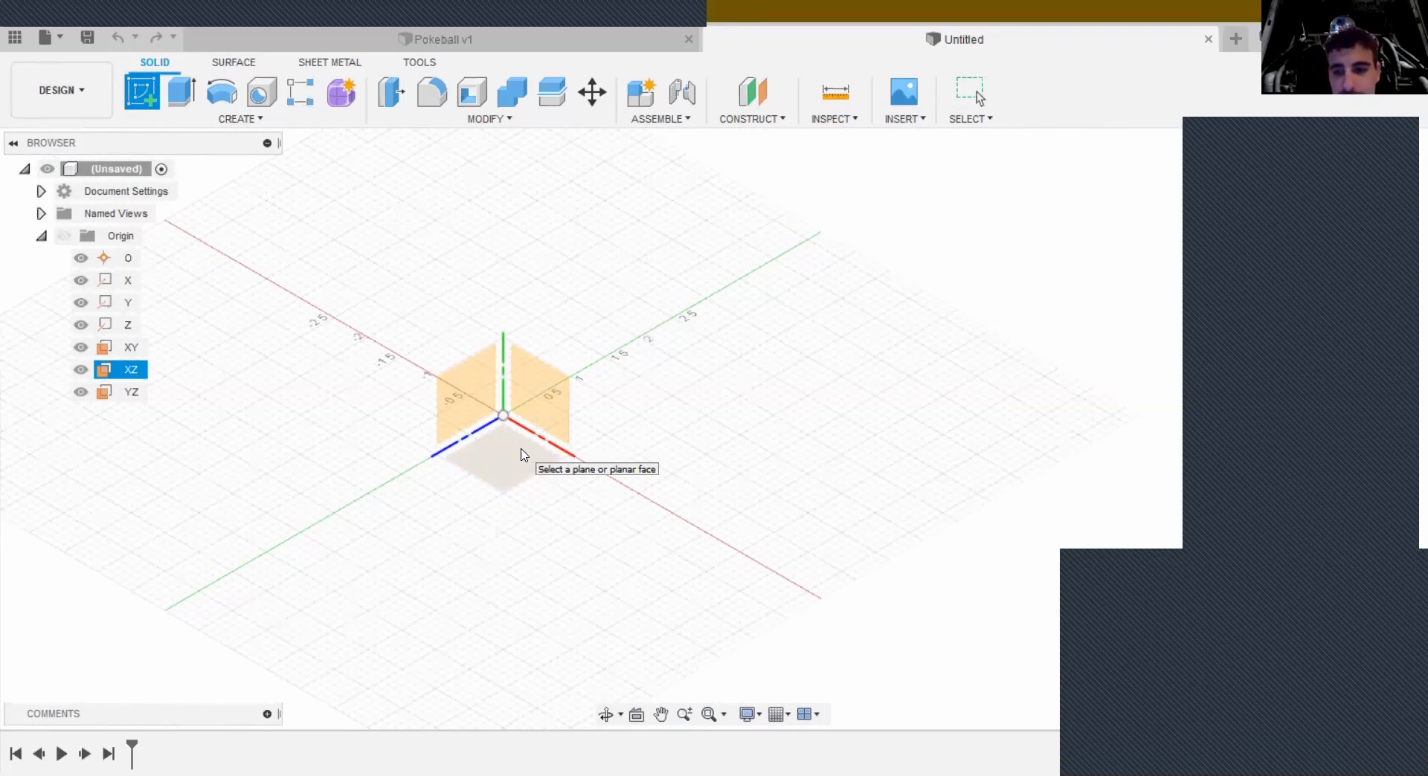
left_click(522, 451)
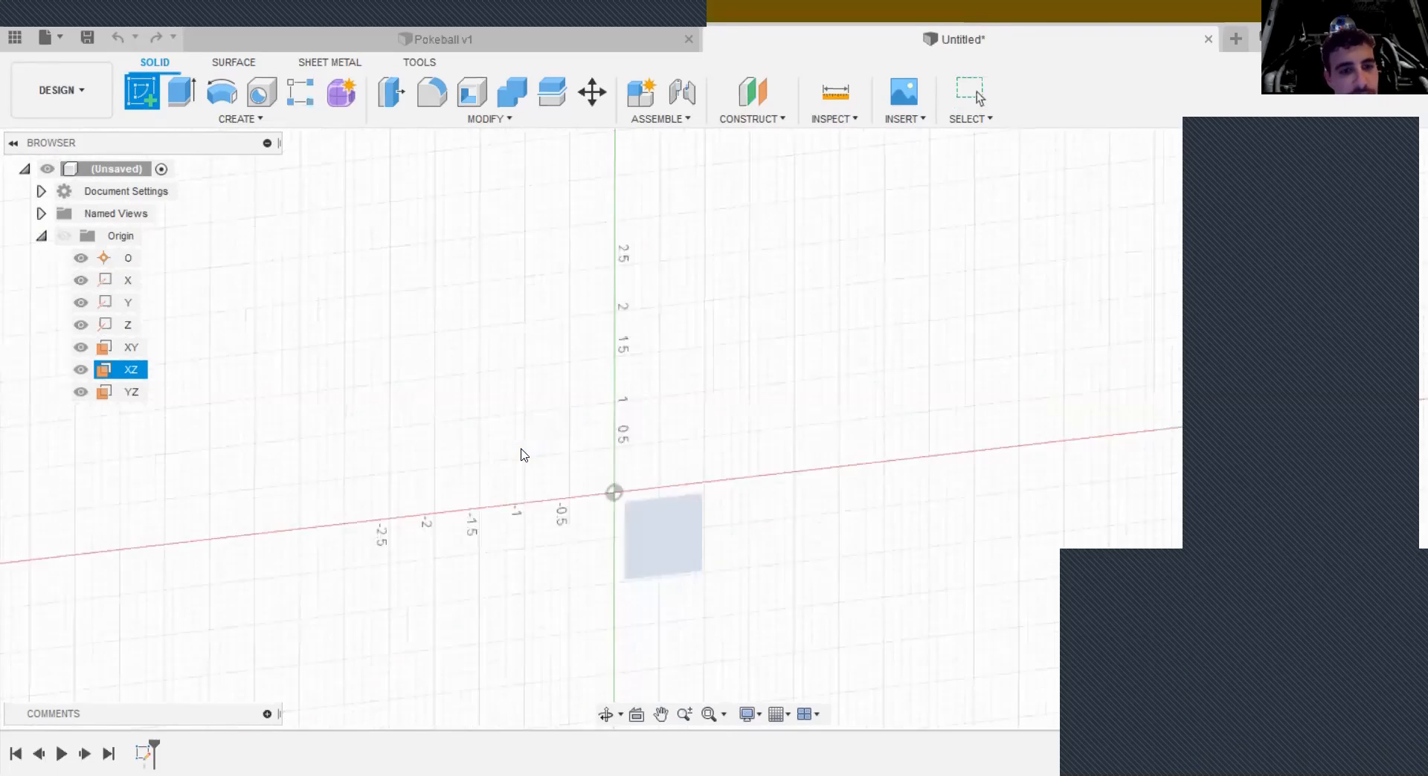
mouse_move(751, 424)
middle_mouse_down()
mouse_move(711, 376)
mouse_move(663, 387)
middle_mouse_up()
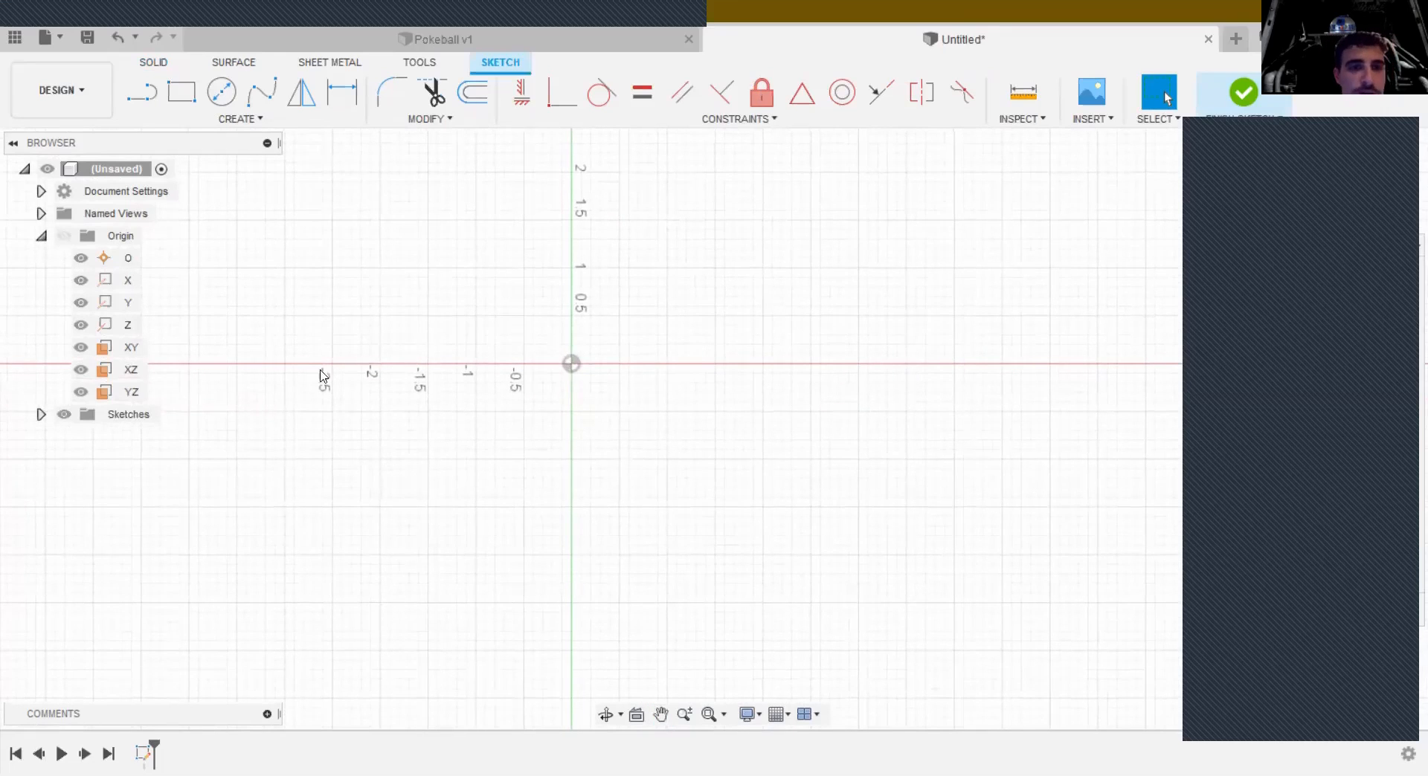
left_click(150, 102)
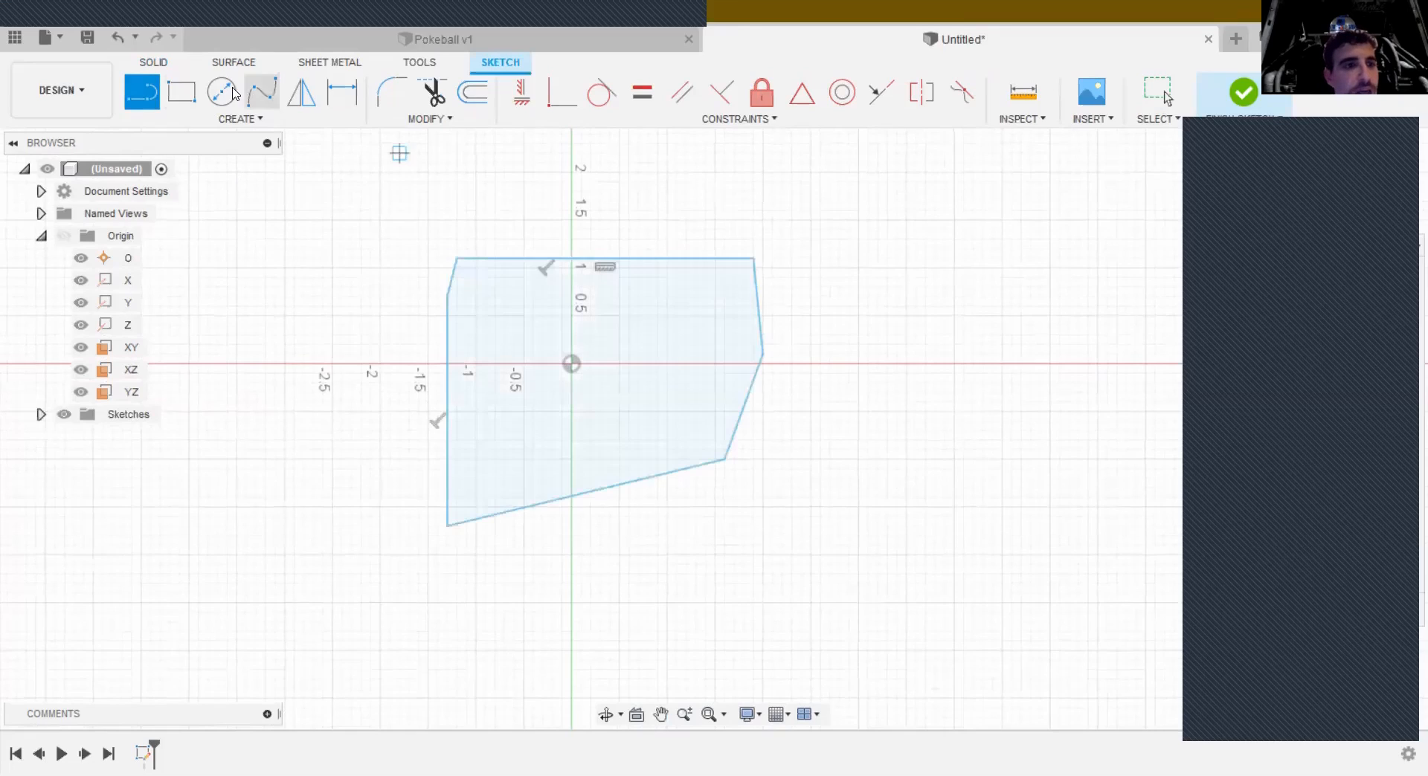
key("r")
left_click(753, 258)
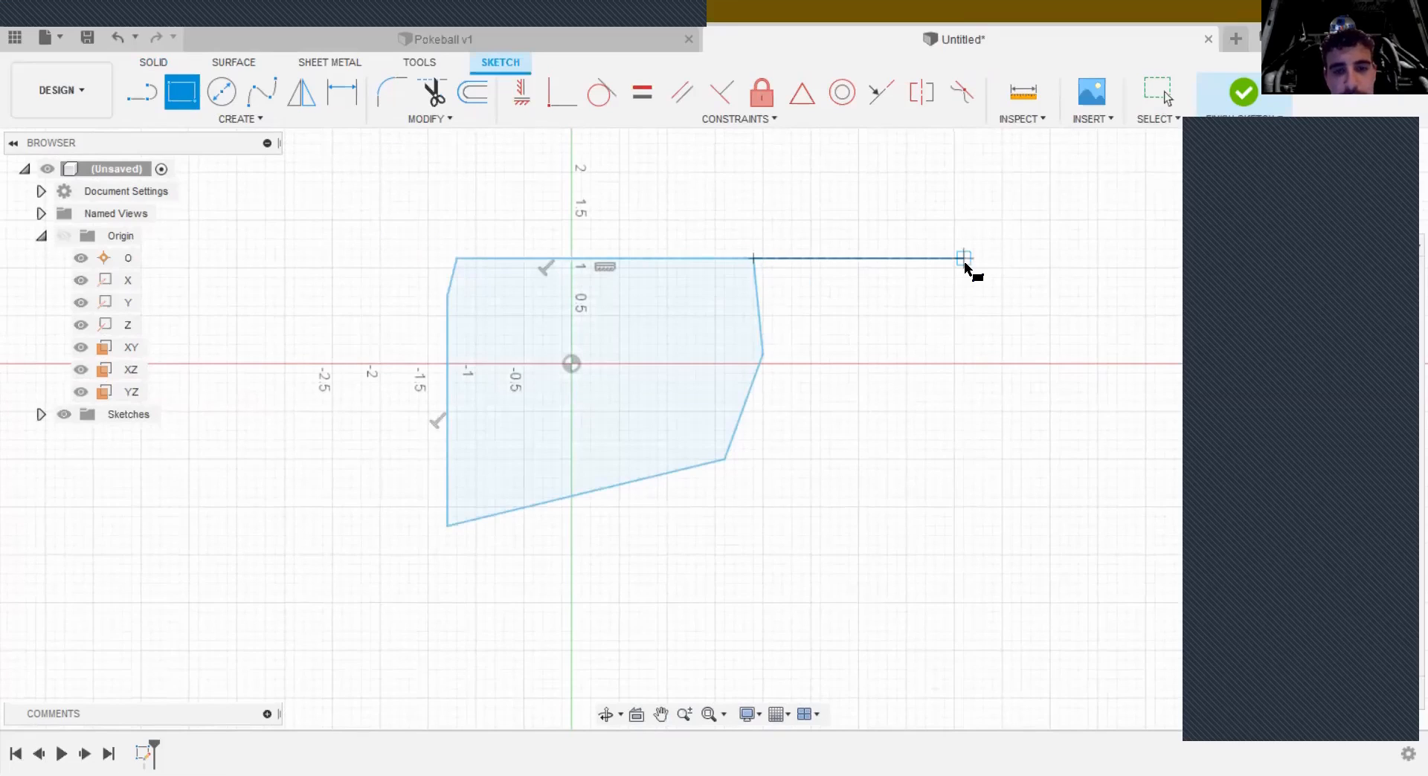
left_click(1031, 516)
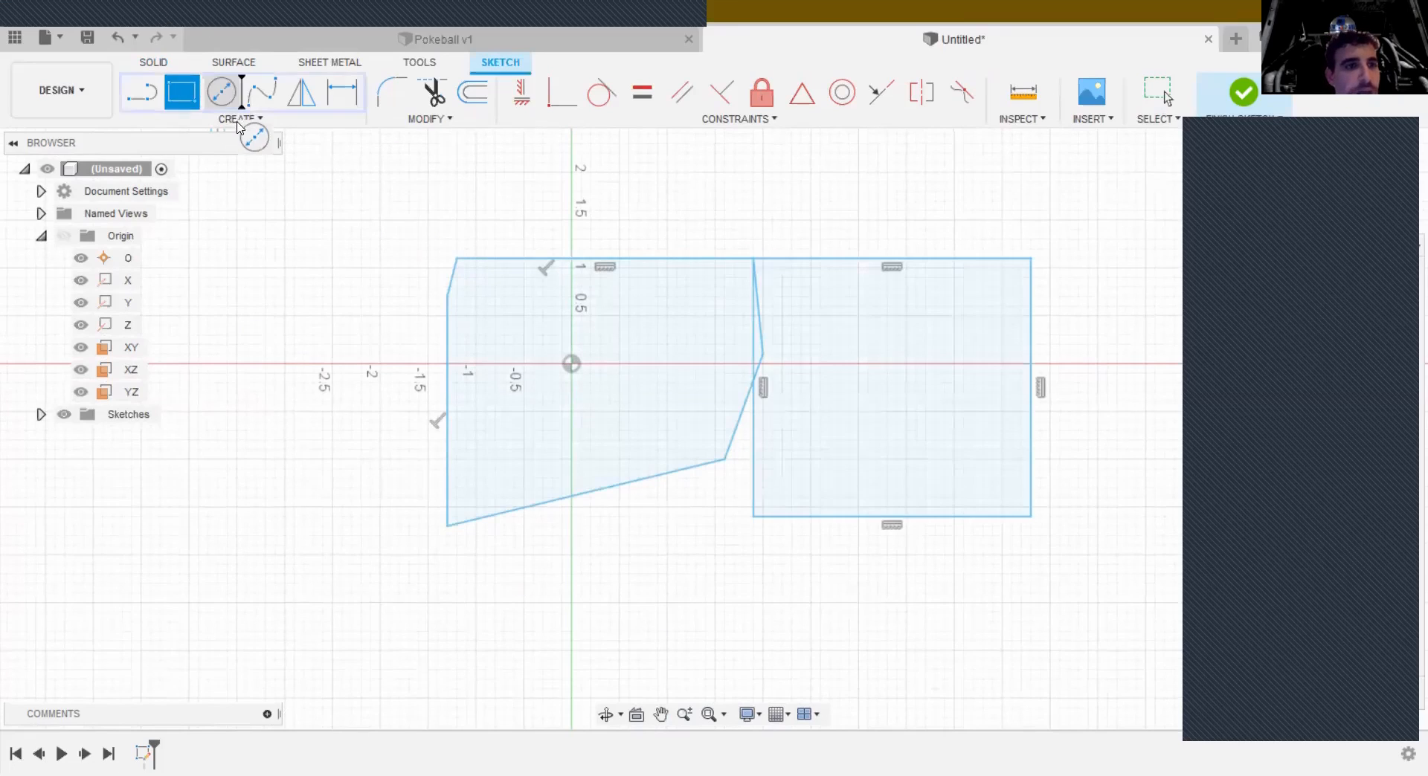
Step: Draw a closed, wavy fit-point spline around the line outline and the rectangle
left_click(260, 96)
left_click(313, 286)
left_click(247, 402)
left_click(313, 573)
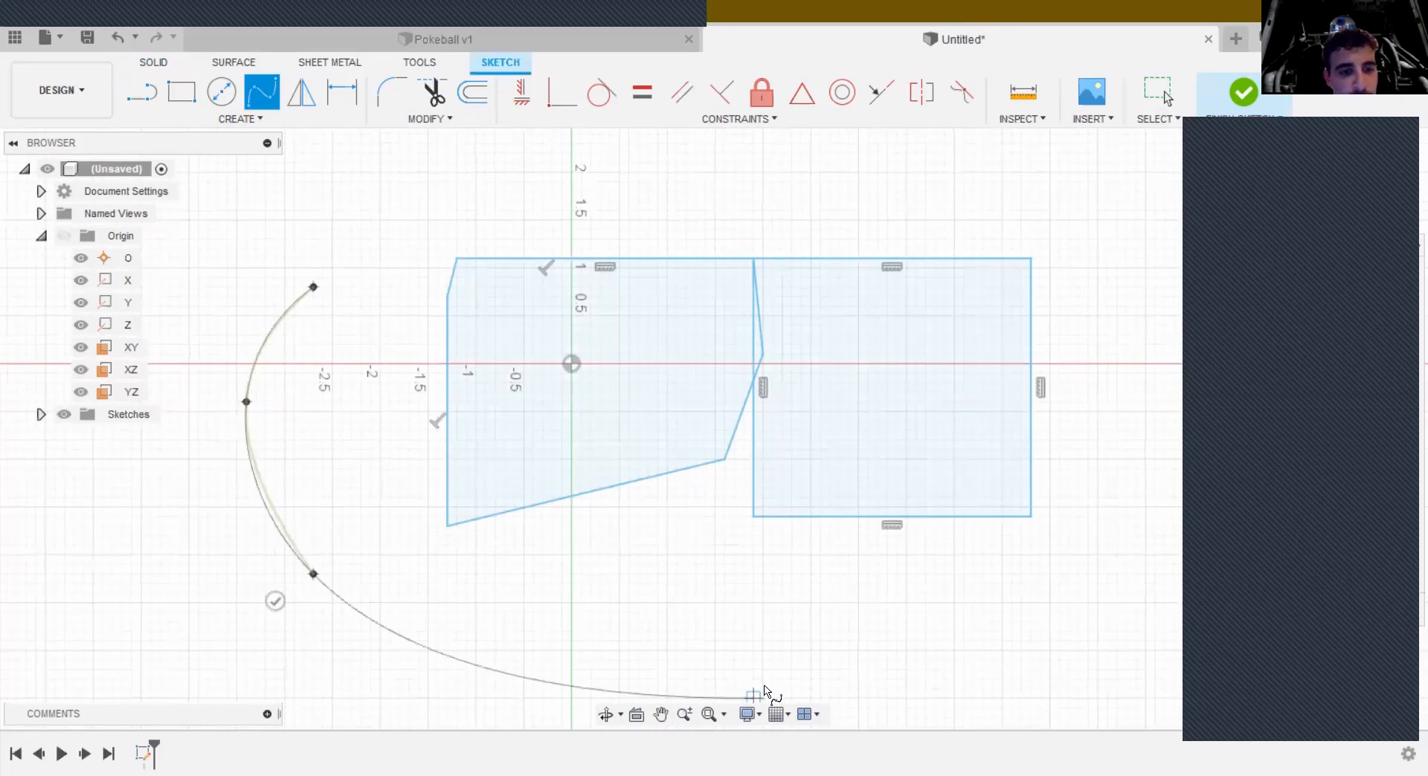
left_click(763, 679)
left_click(1079, 525)
left_click(1102, 286)
left_click(1145, 229)
left_click(1050, 191)
left_click(916, 258)
left_click(705, 210)
left_click(418, 201)
left_click(380, 305)
left_click(323, 421)
left_click(323, 354)
left_click(351, 259)
left_click(314, 287)
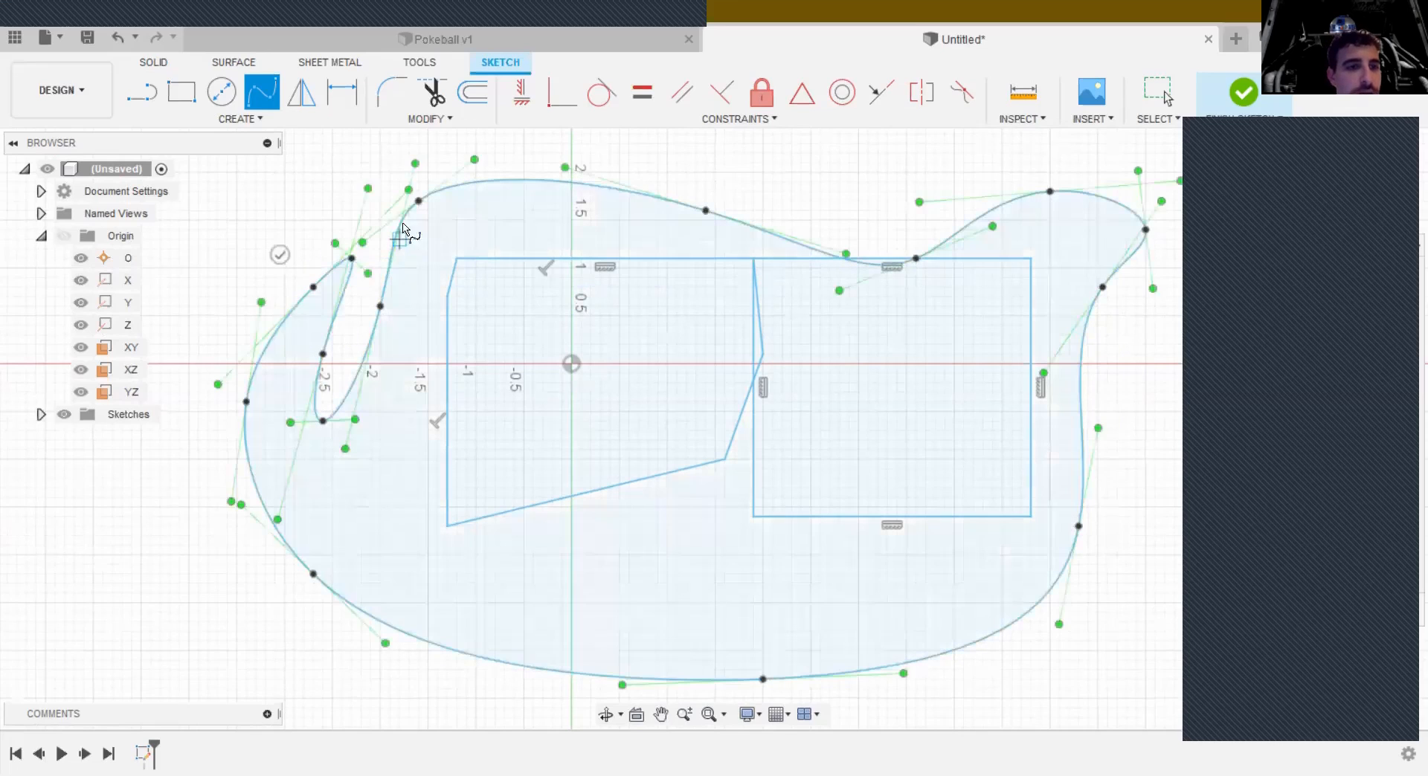
Step: Undo the spline, the rectangle, the line outline and the sketch itself to get back to the empty design
left_click(261, 117)
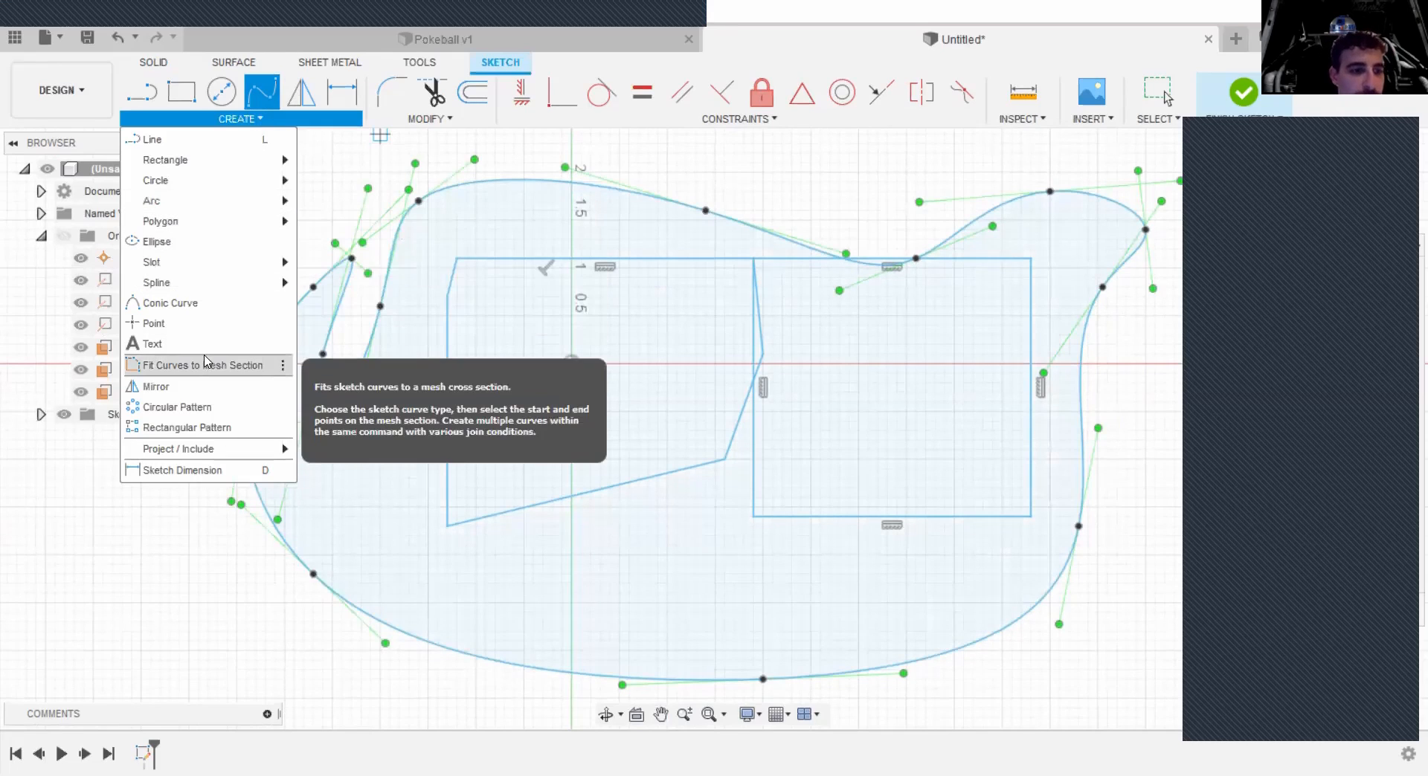
left_click(232, 662)
key("ctrl+z")
key("ctrl+z")
key("ctrl+z")
key("ctrl+z")
key("ctrl+z")
key("ctrl+z")
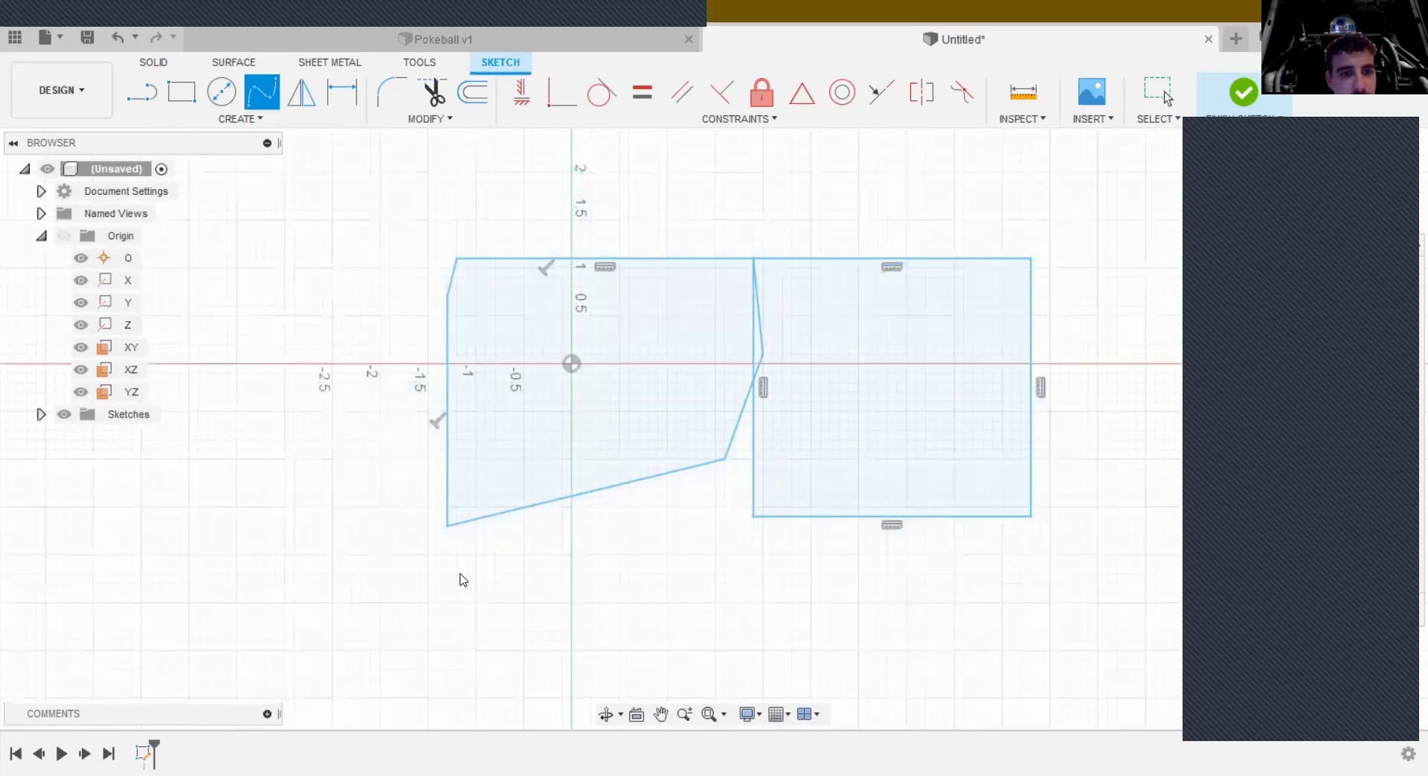
key("ctrl+z")
key("ctrl+z")
key("ctrl+z")
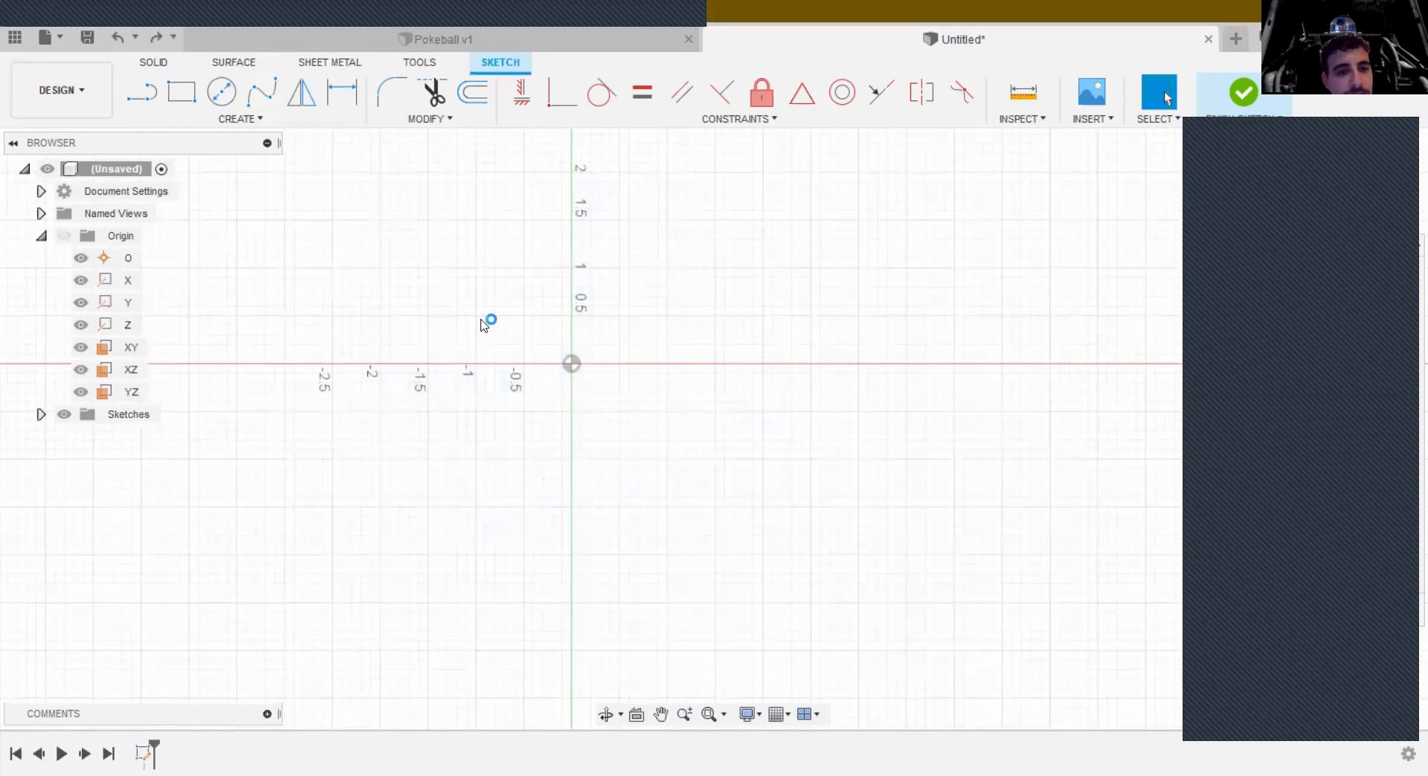
key("ctrl+z")
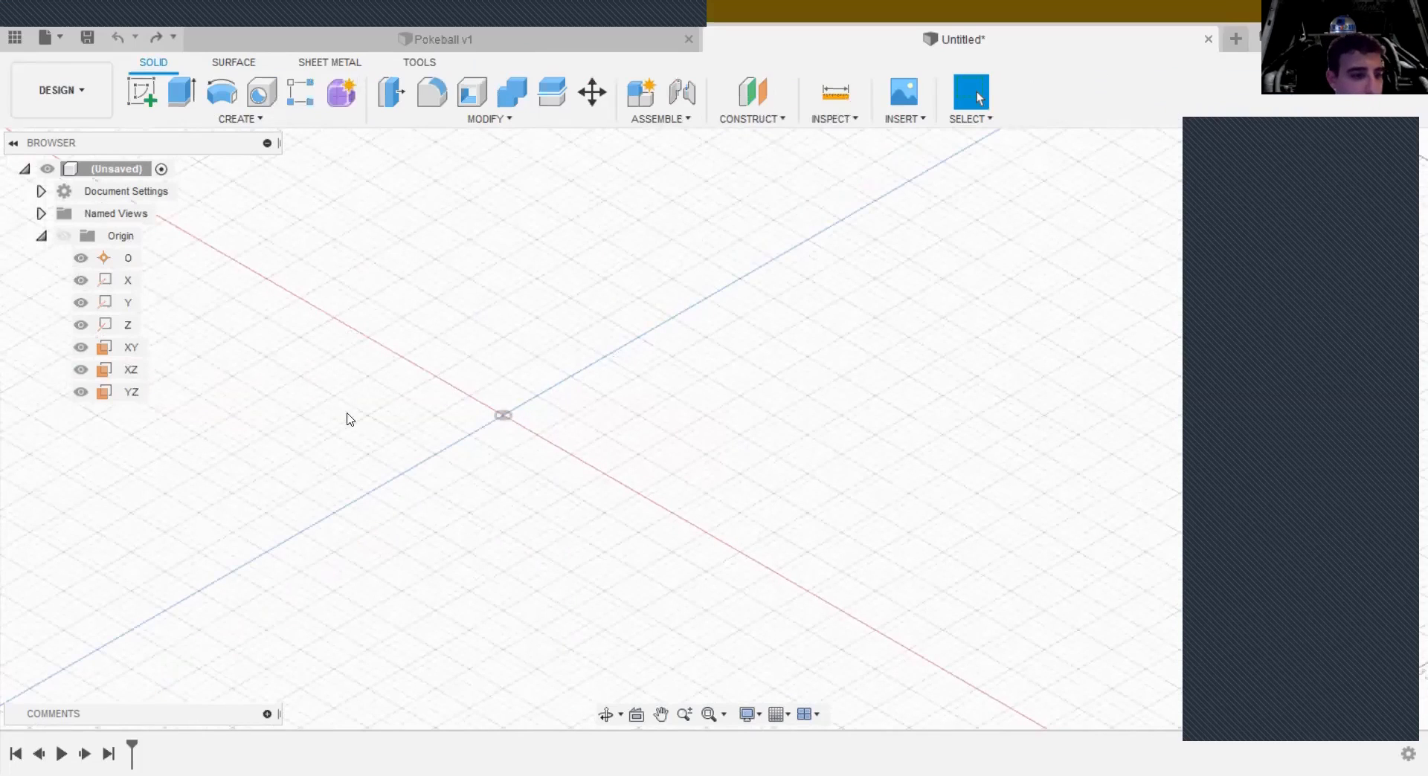
Step: Start a sketch on the XZ plane and draw a center diameter circle about 2.8 in across, centered on the origin
left_click(141, 91)
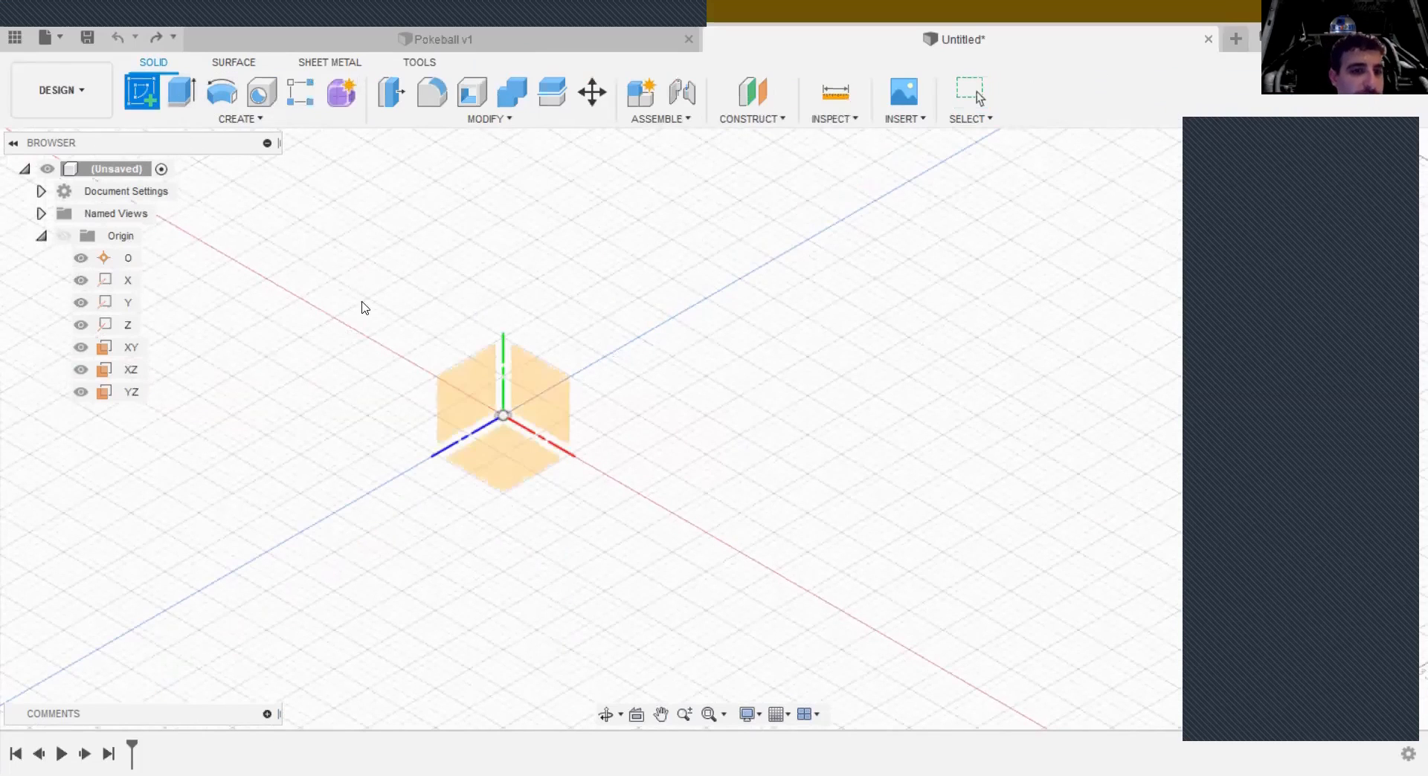
left_click(532, 466)
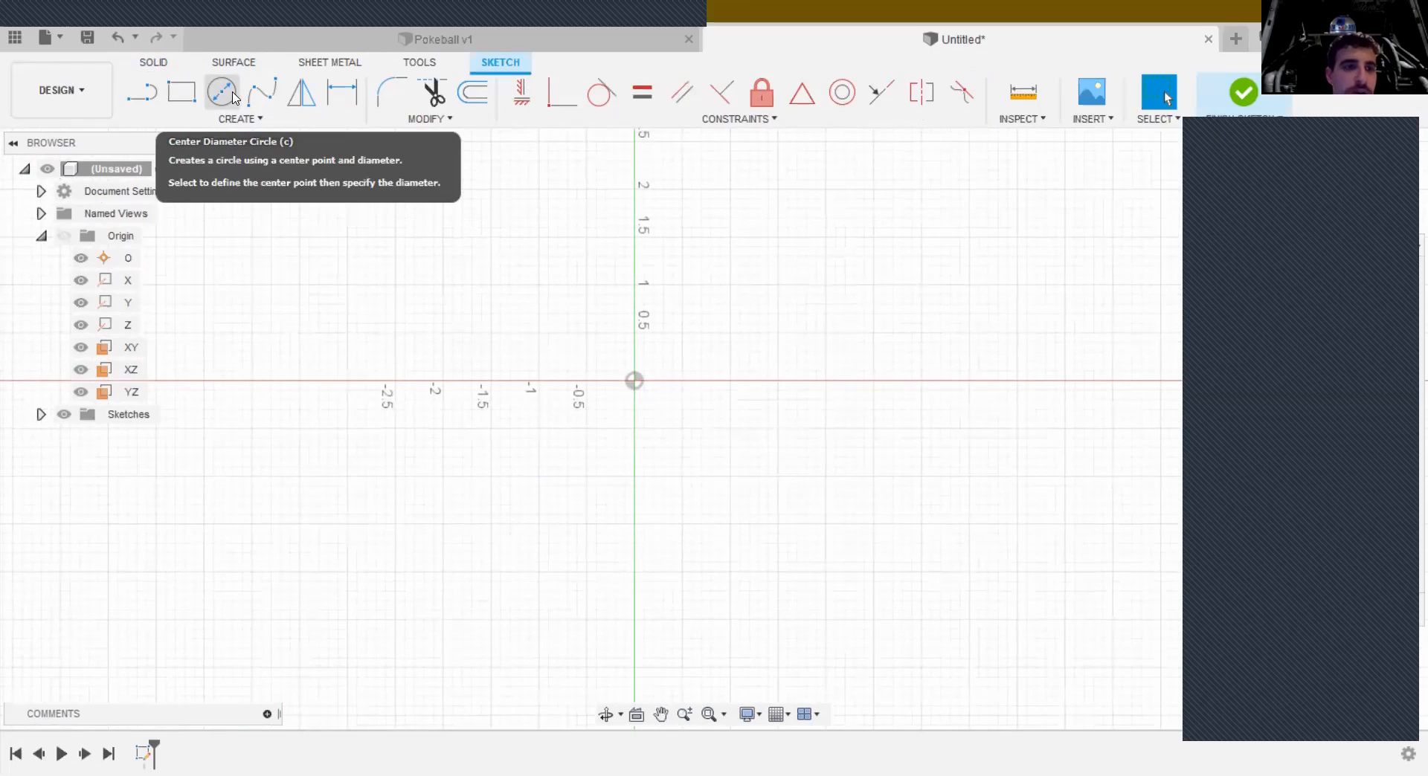
left_click(233, 97)
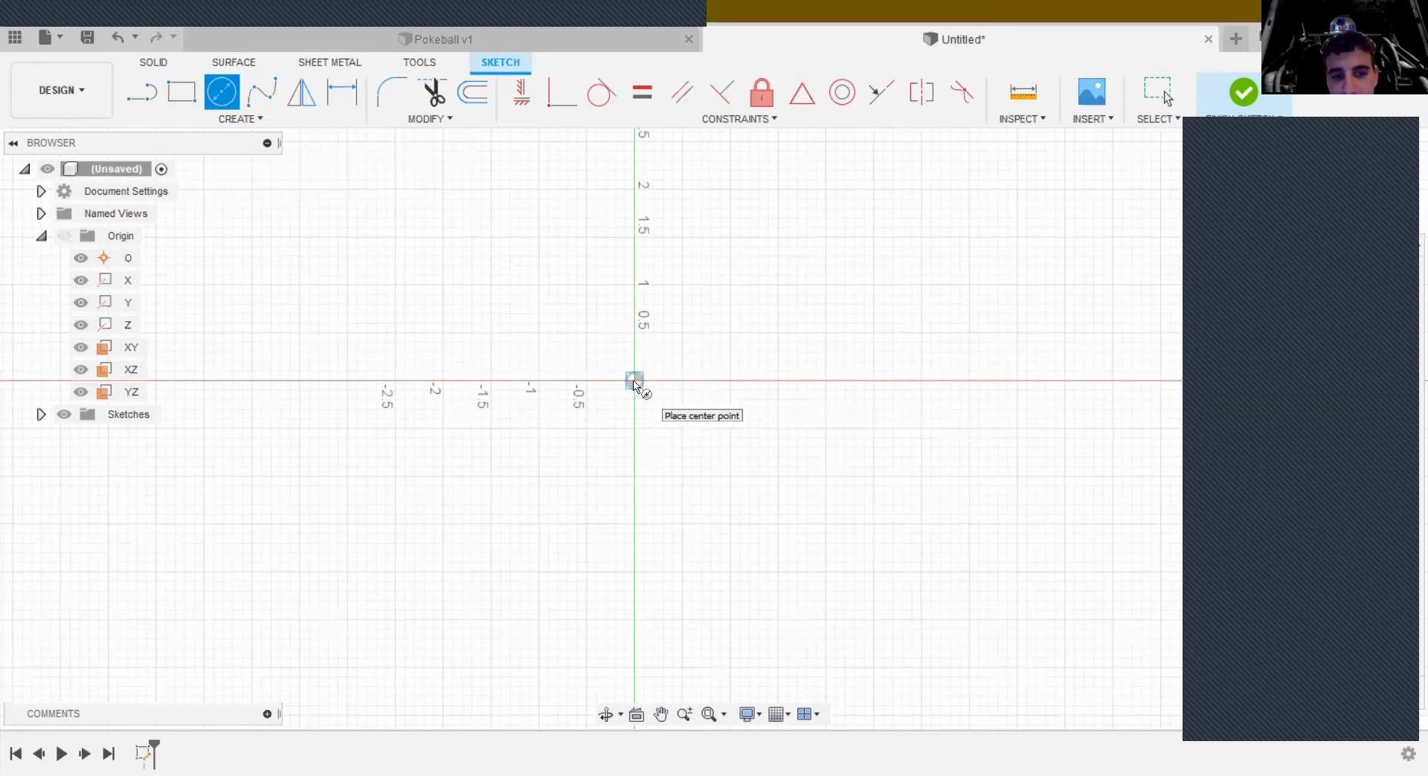
left_click(635, 382)
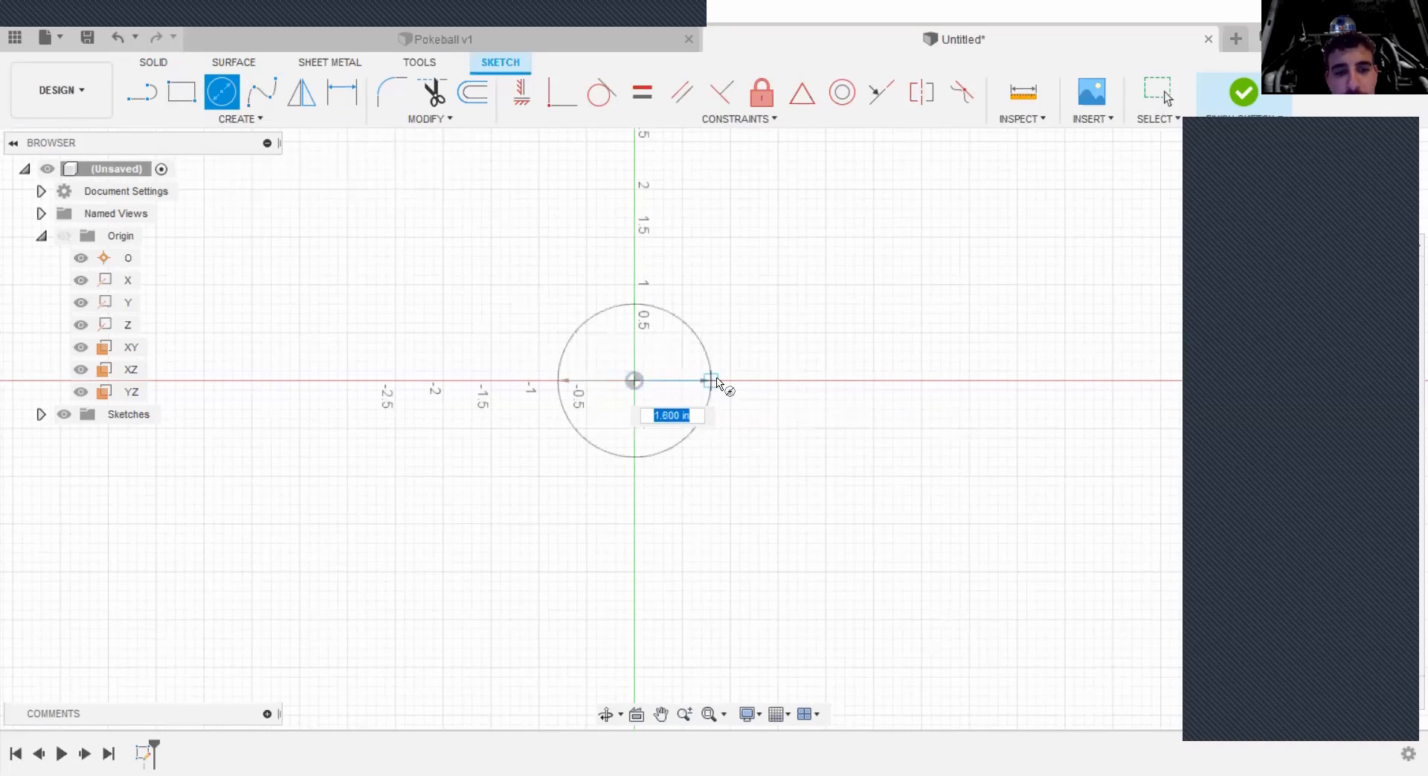
left_click(768, 384)
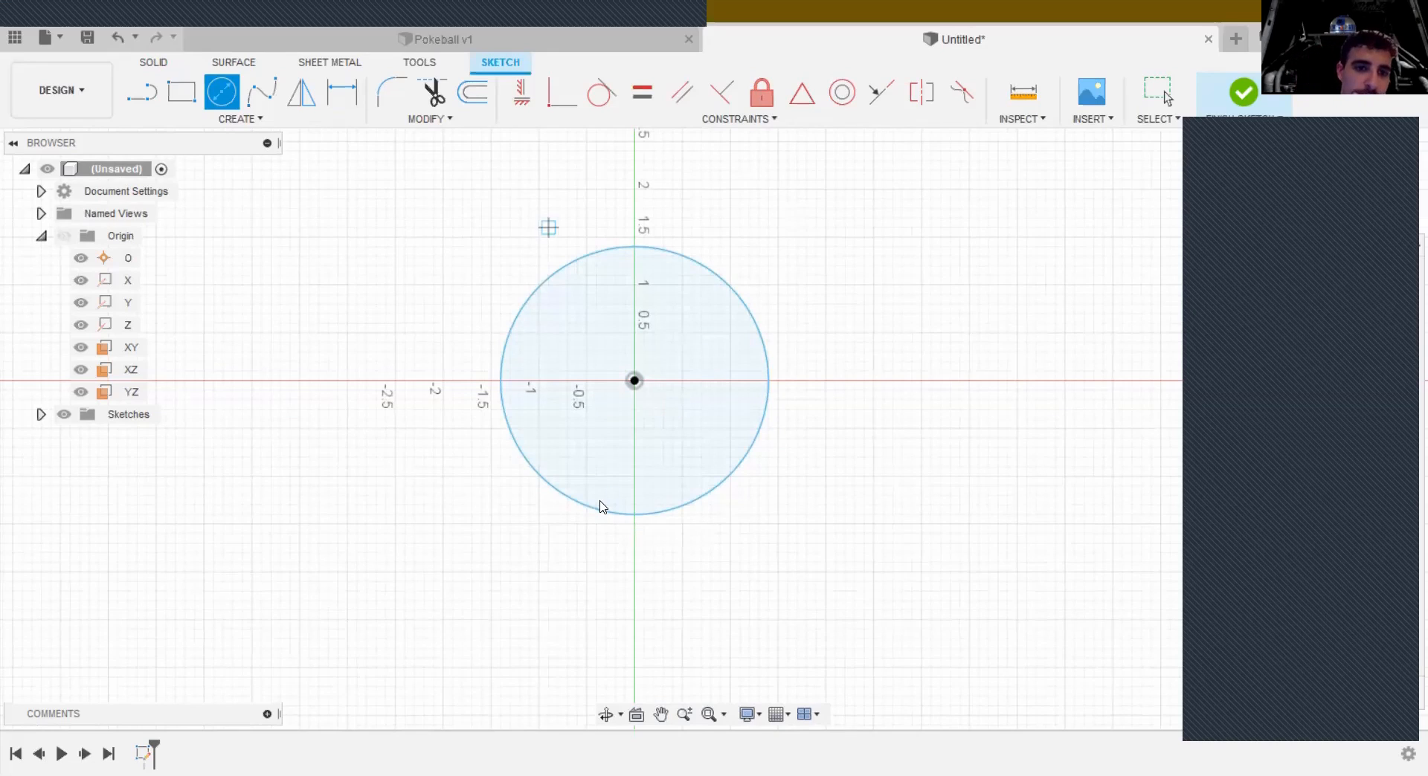
mouse_move(439, 28)
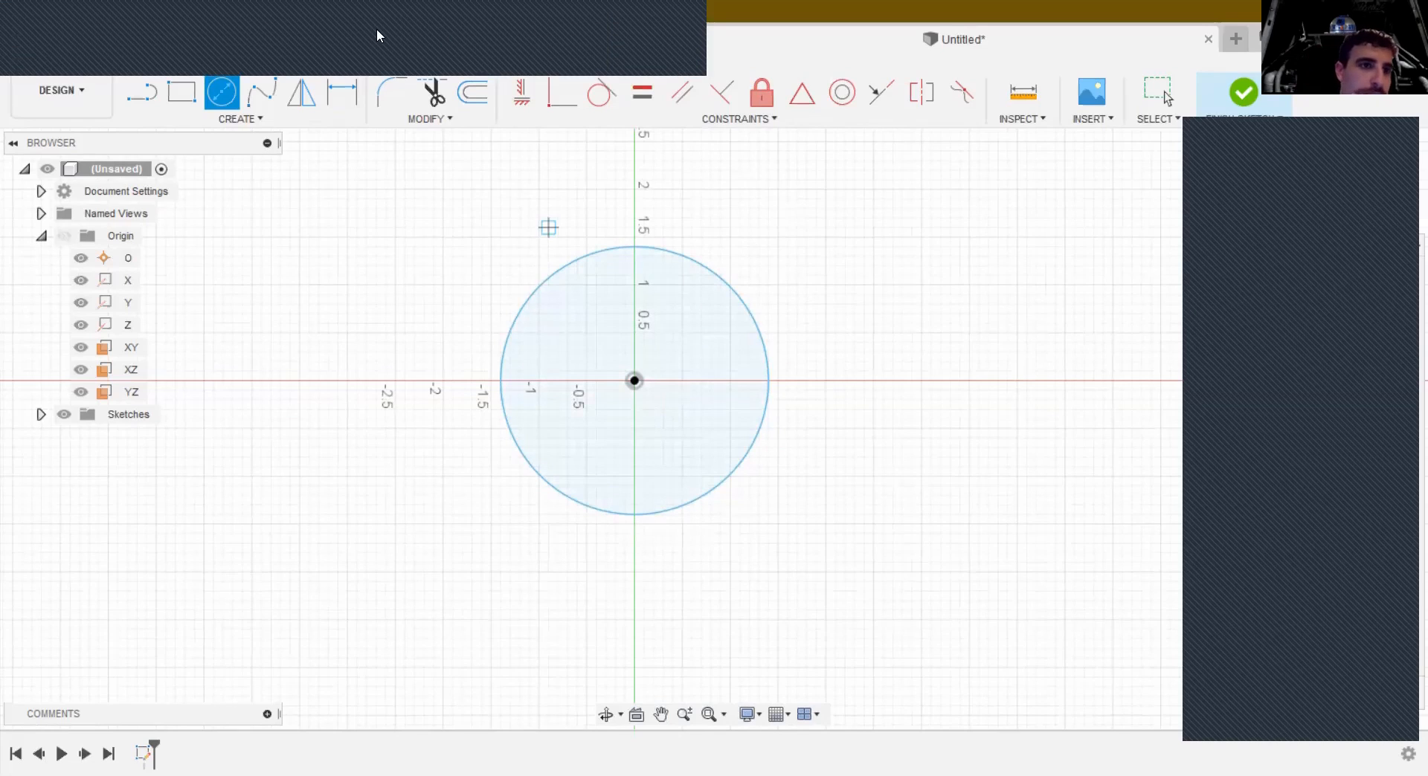
left_click(662, 56)
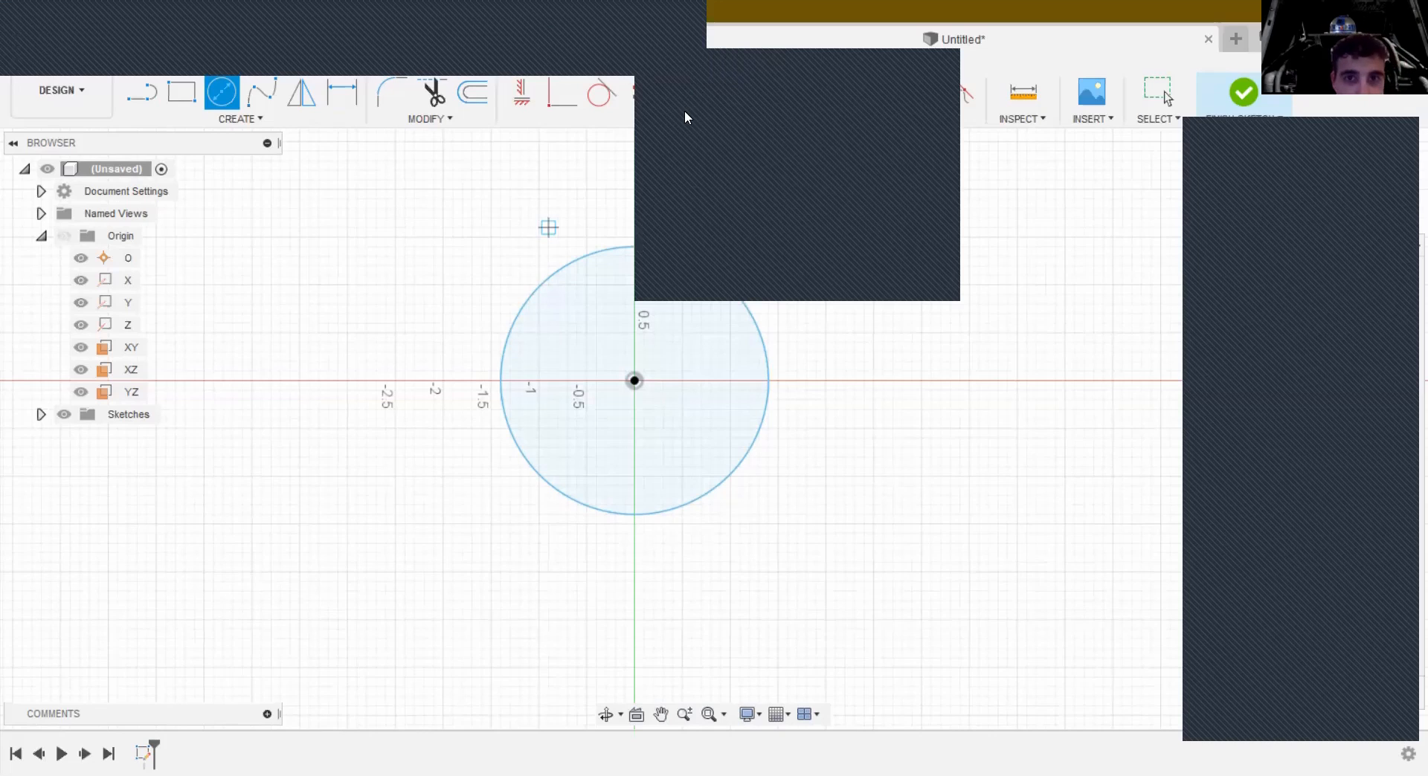
left_click(790, 61)
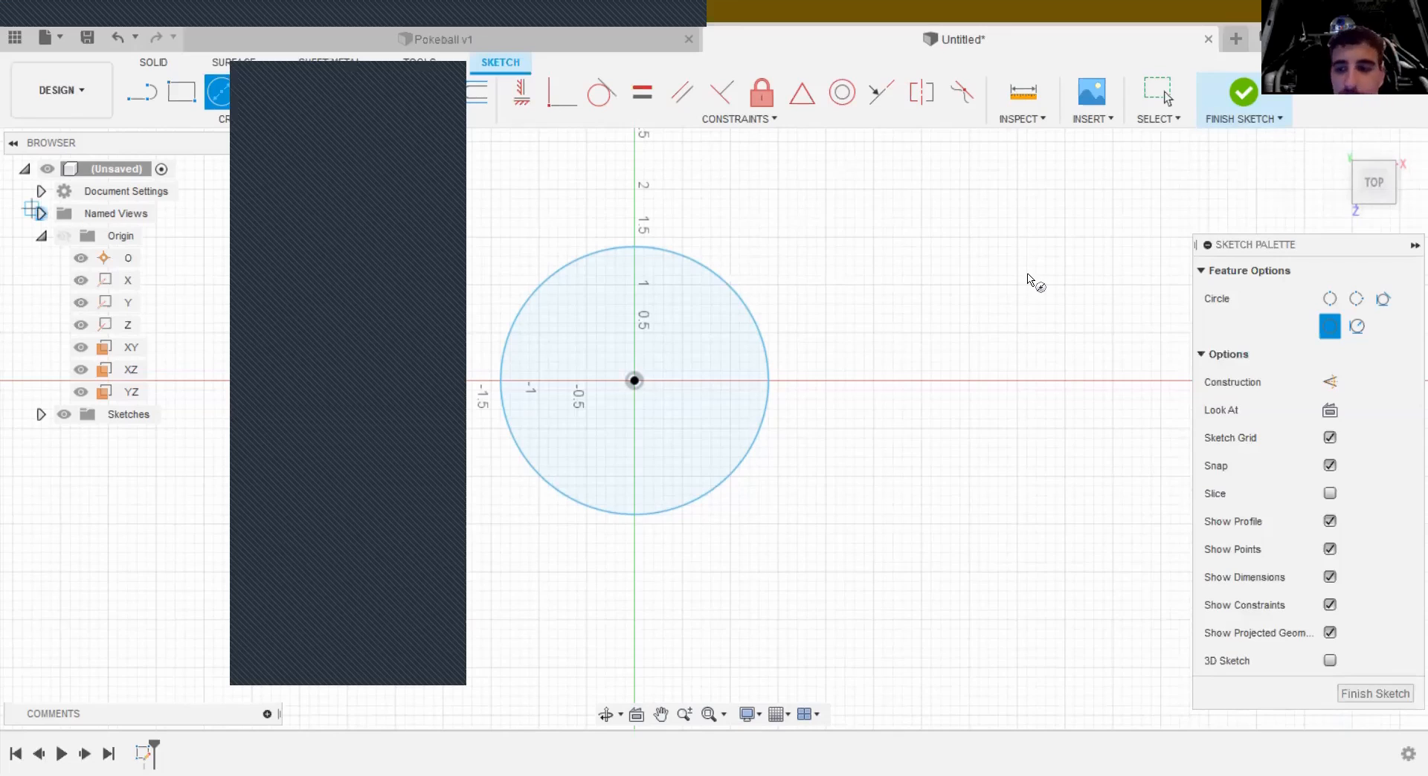
Step: Expand the document settings to show the units and dimension the circle's diameter at 2.80 in
key("Escape")
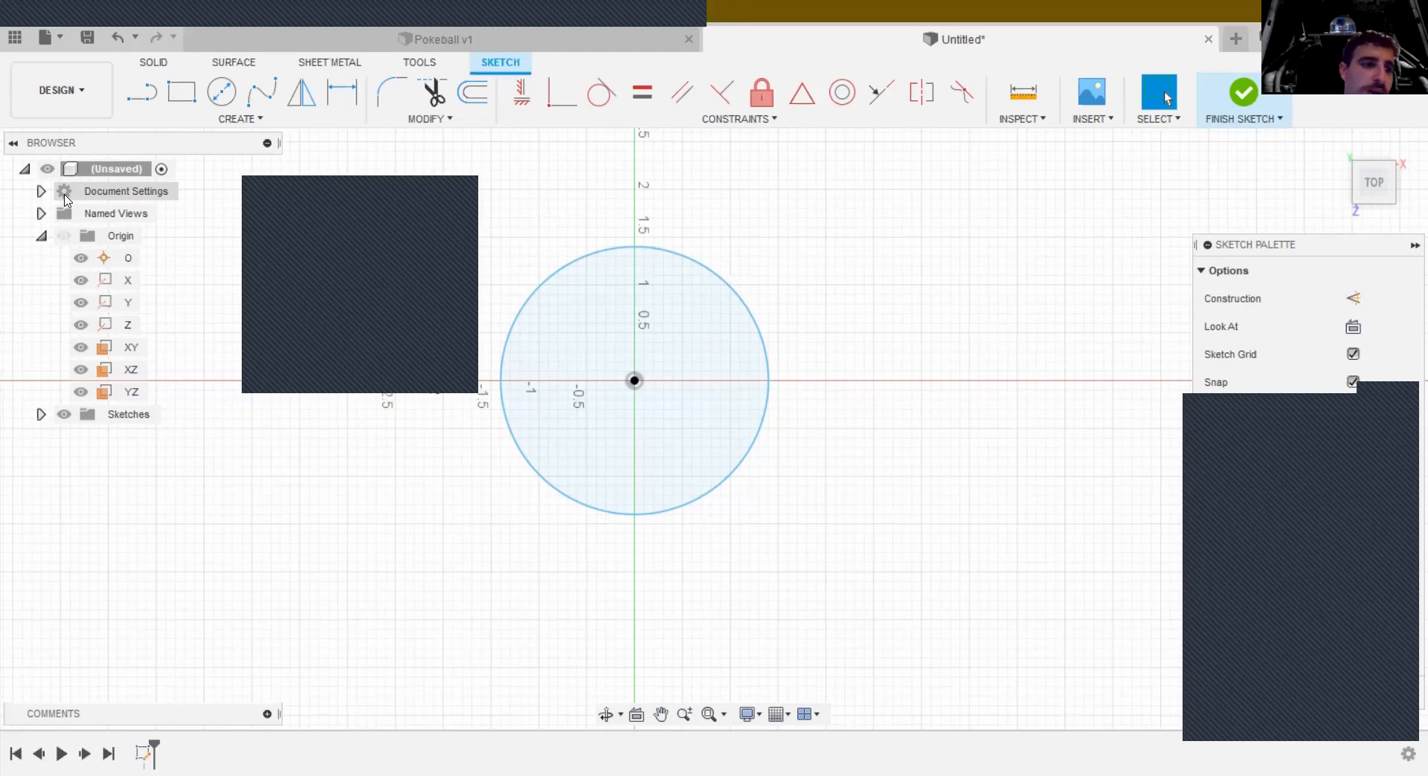
left_click(42, 193)
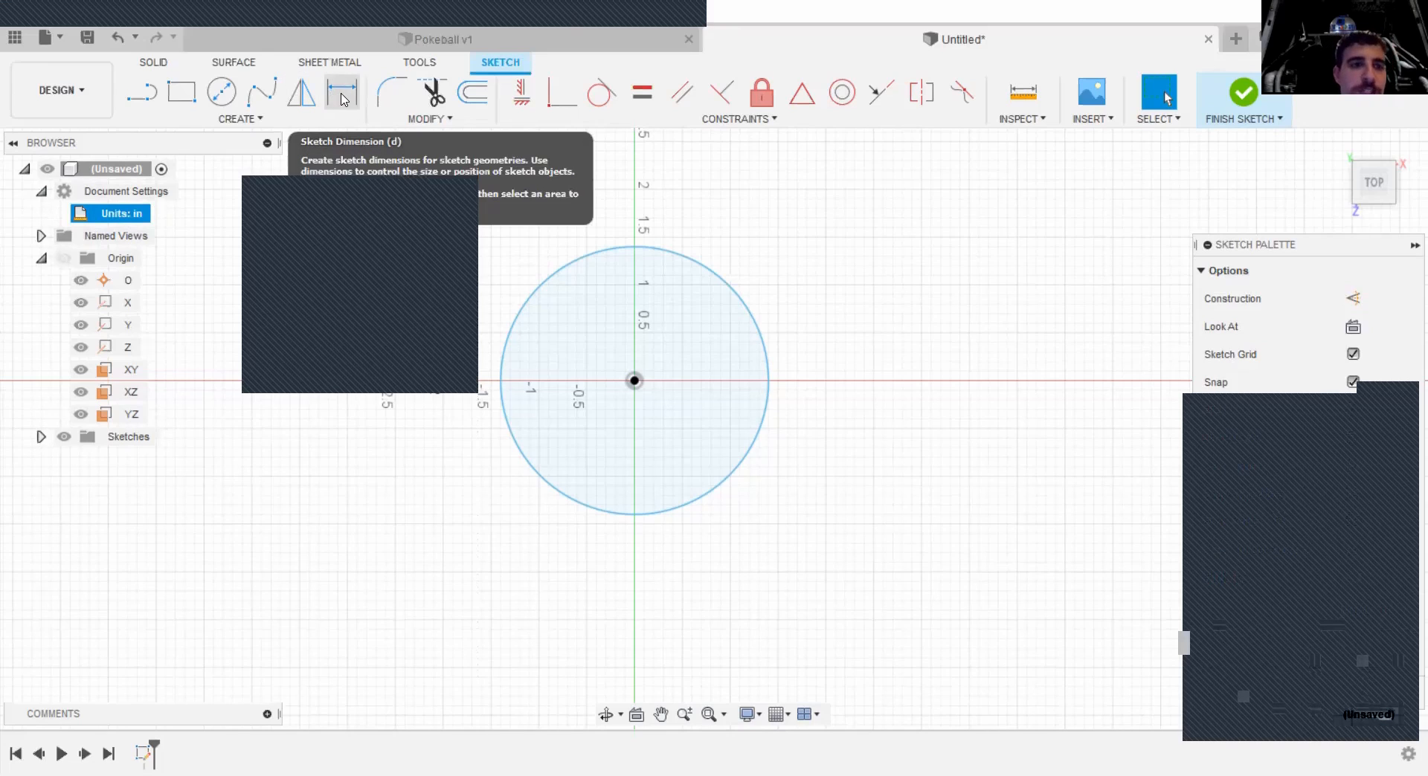
left_click(343, 99)
left_click(634, 380)
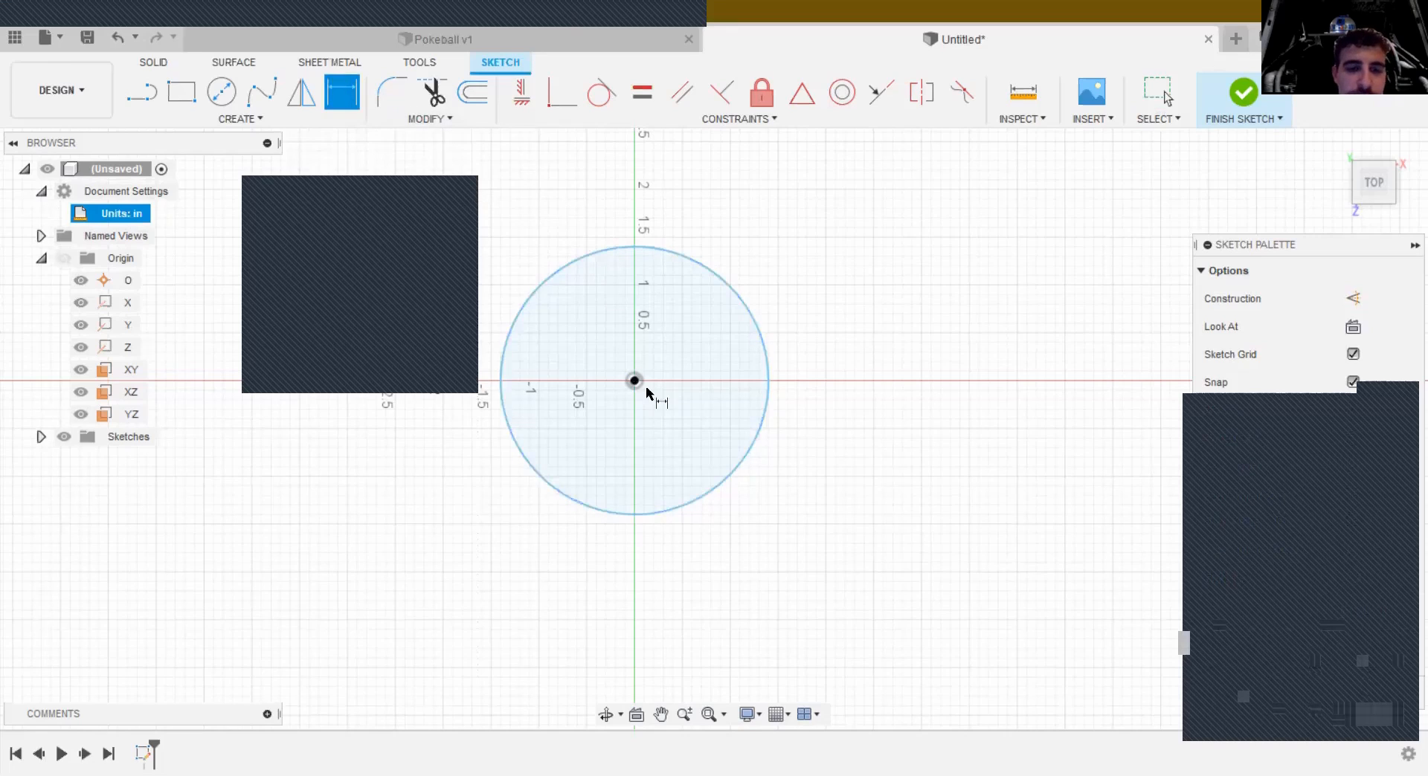
left_click(710, 280)
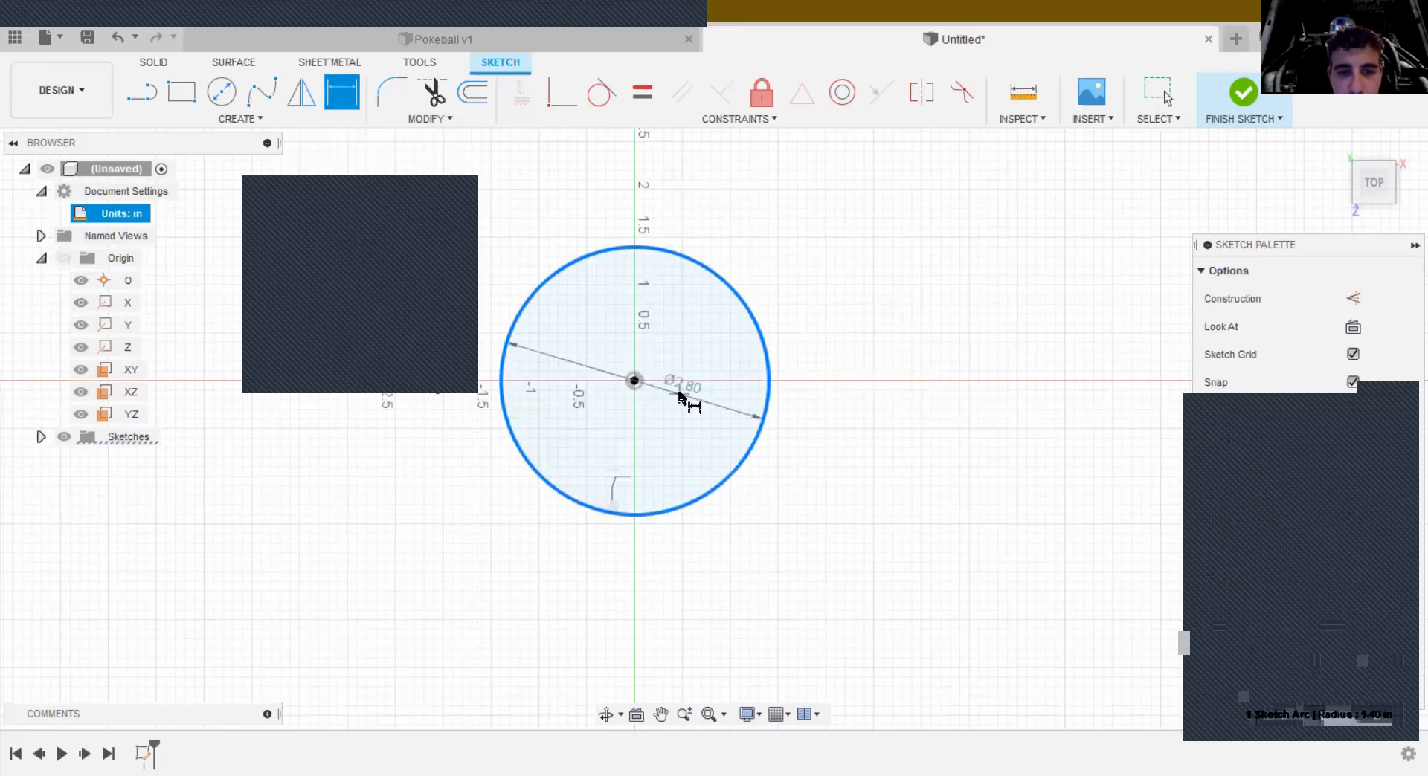
left_click(834, 381)
key("Return")
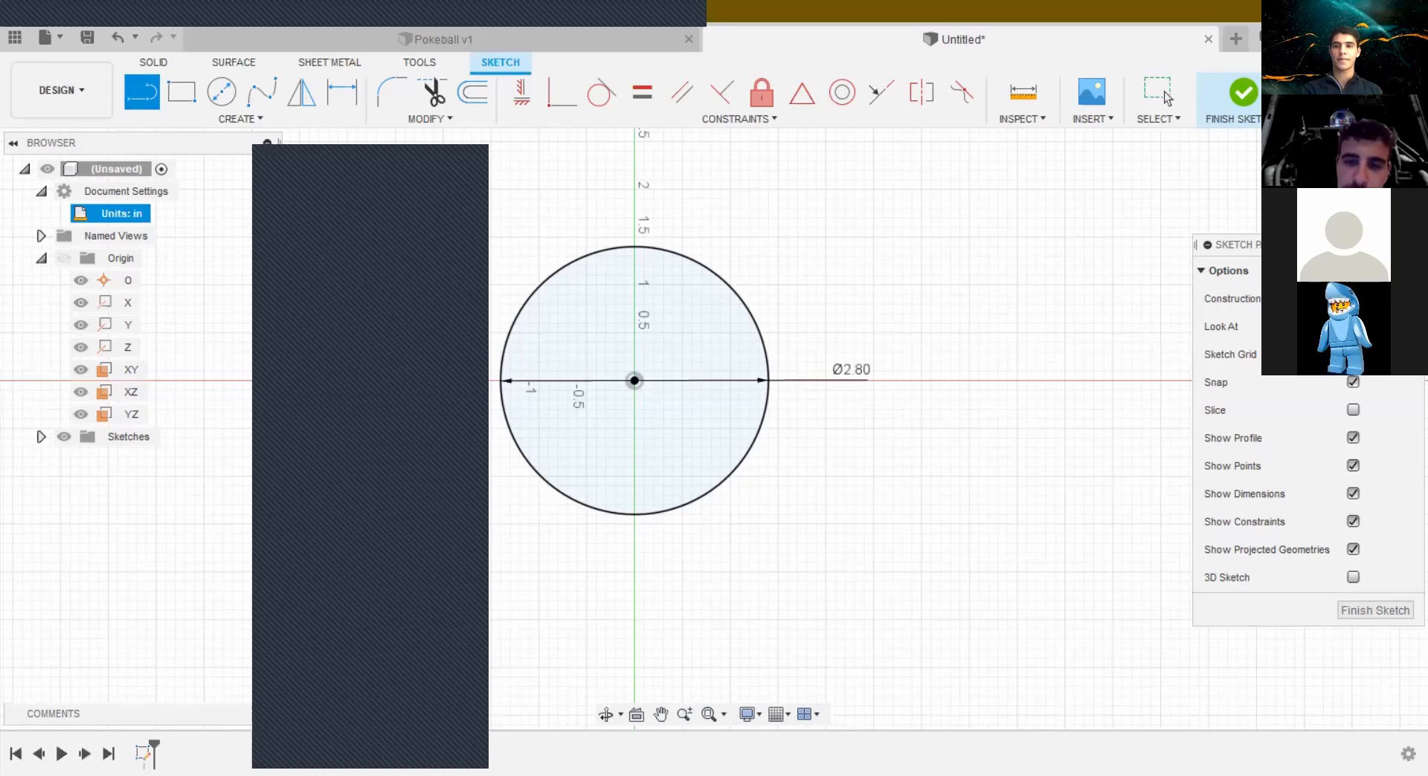
Step: Draw a horizontal line across the full diameter of the circle, passing through the origin
left_click(769, 383)
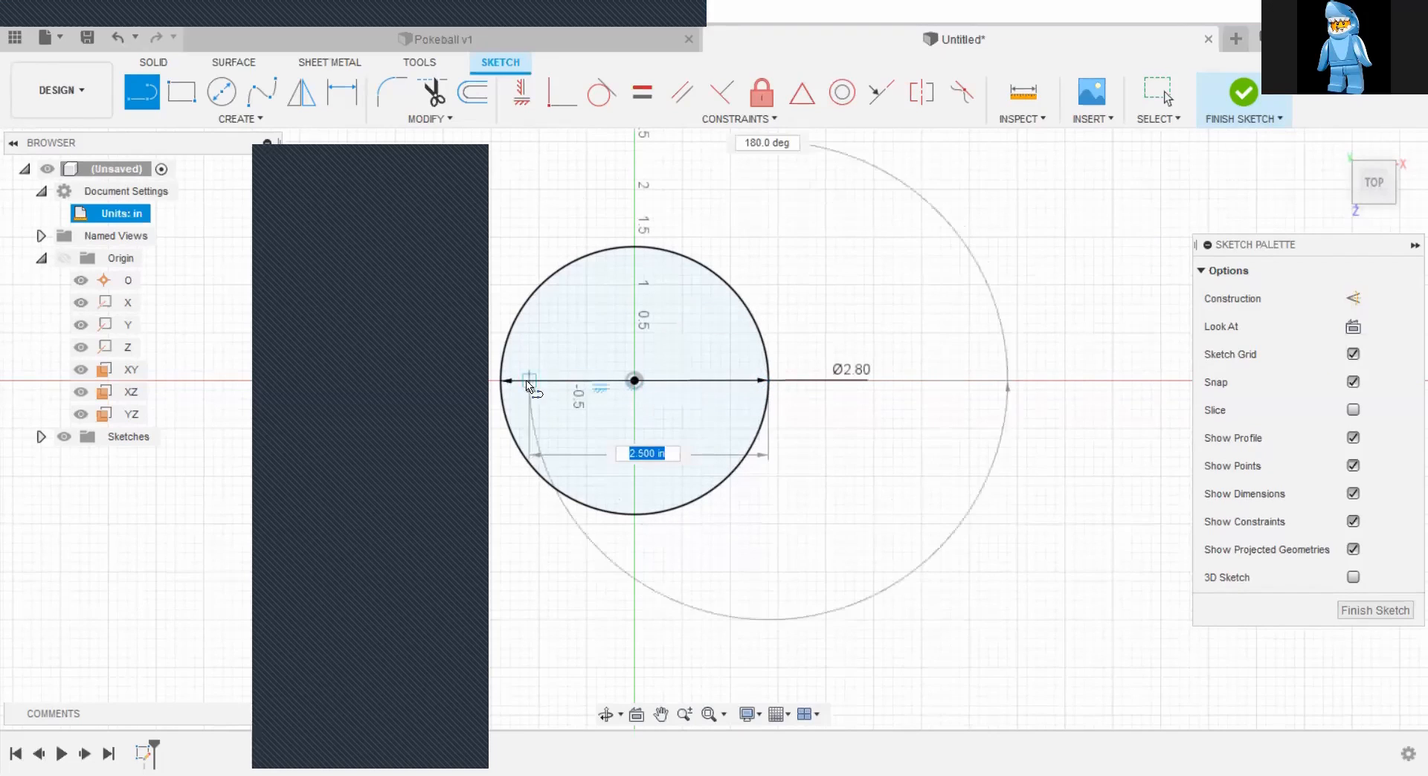
left_click(500, 382)
key("Escape")
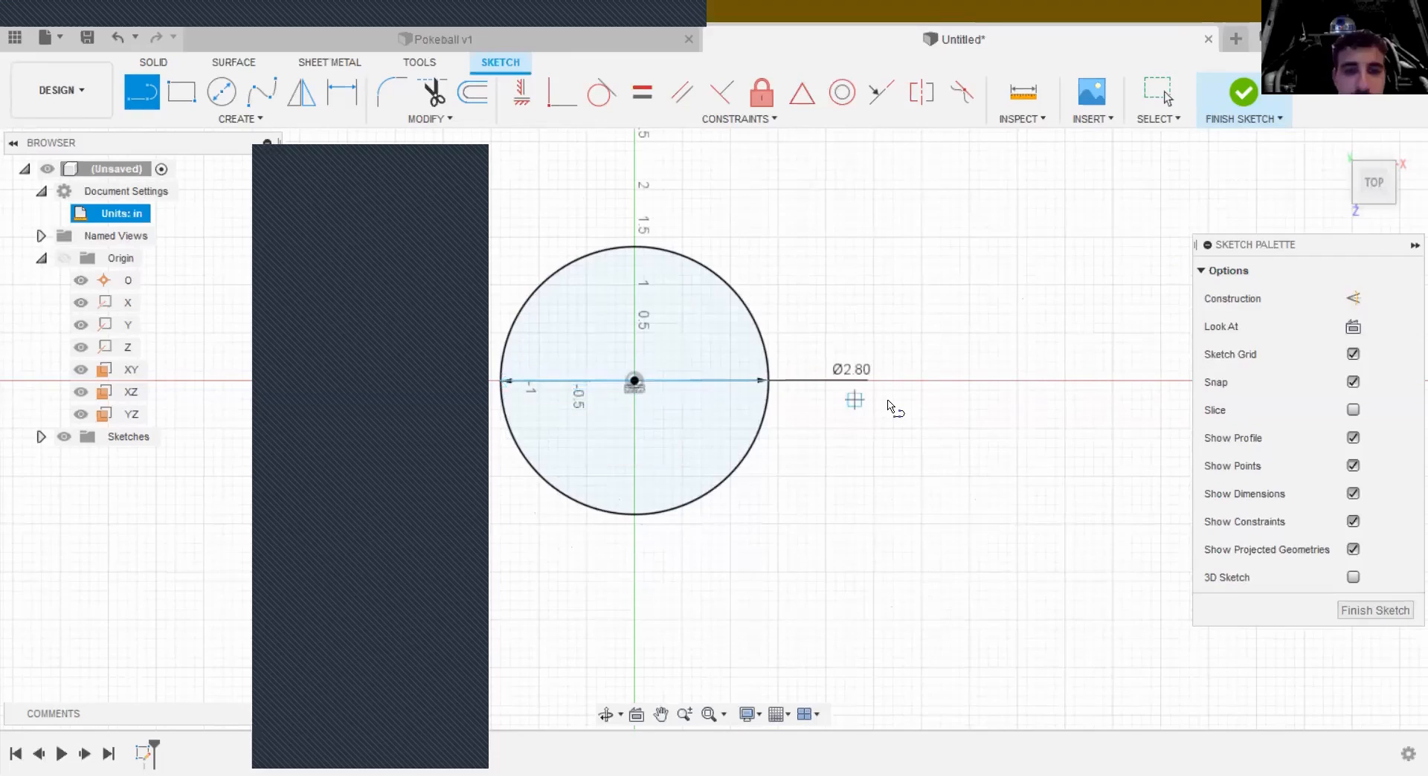
key("Escape")
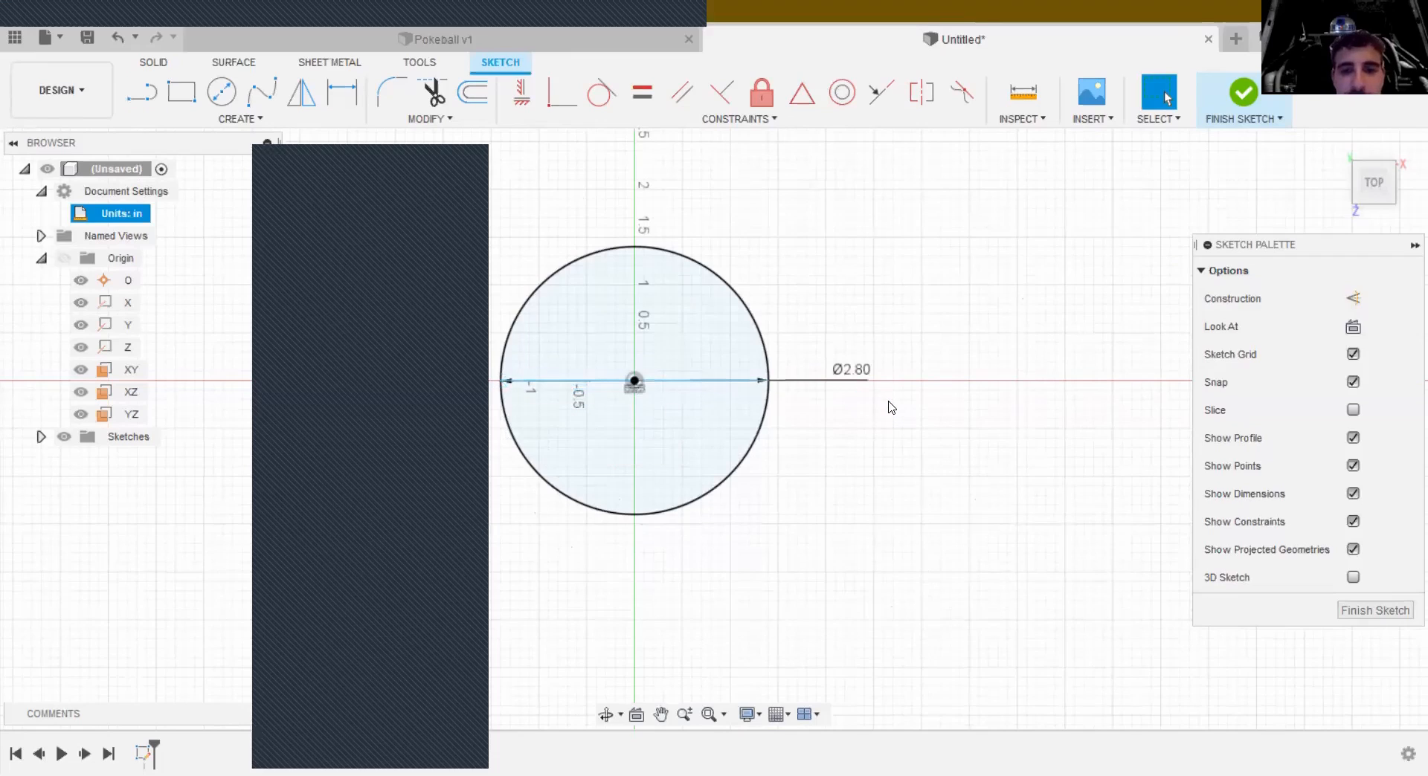
Step: Draw a vertical construction line beside the circle, extending past it at both ends, and undo it
left_click(1353, 299)
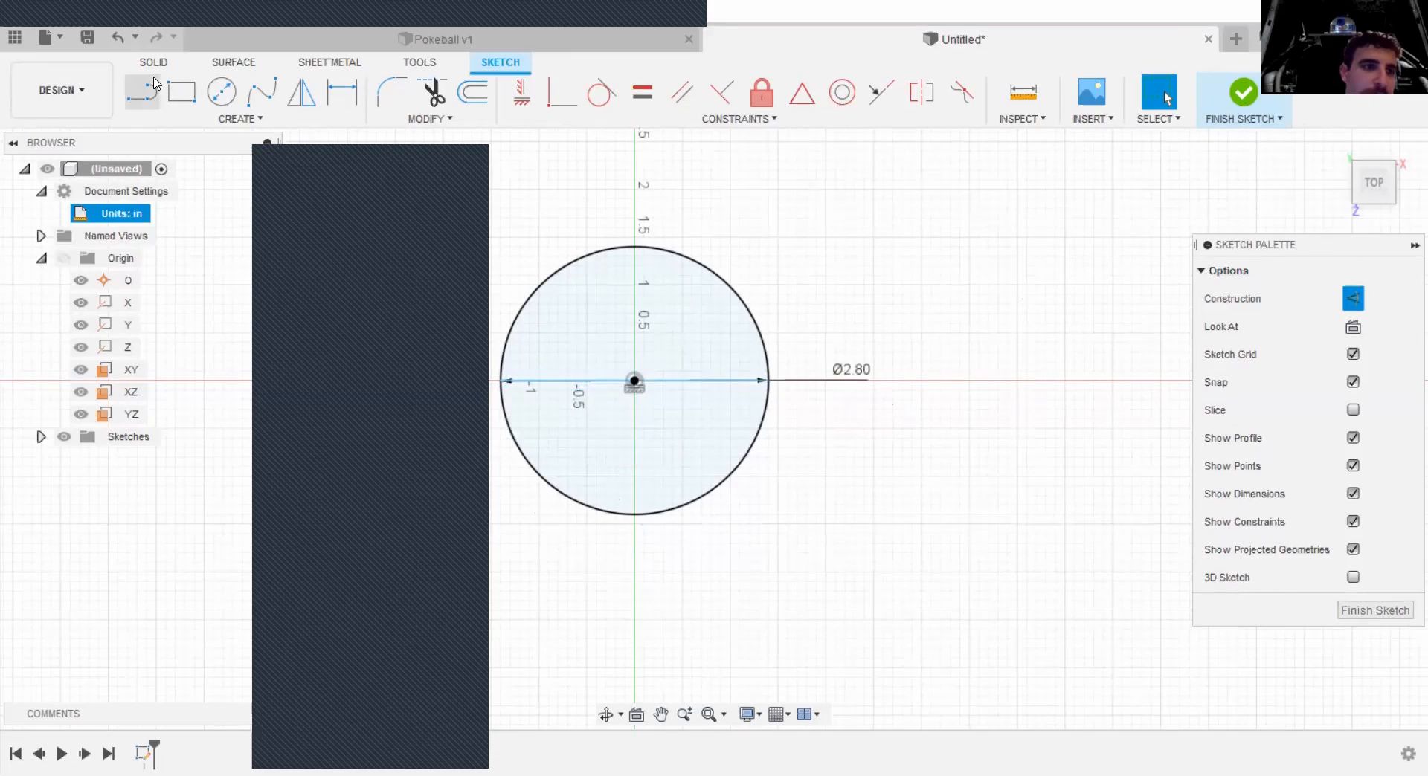
left_click(139, 93)
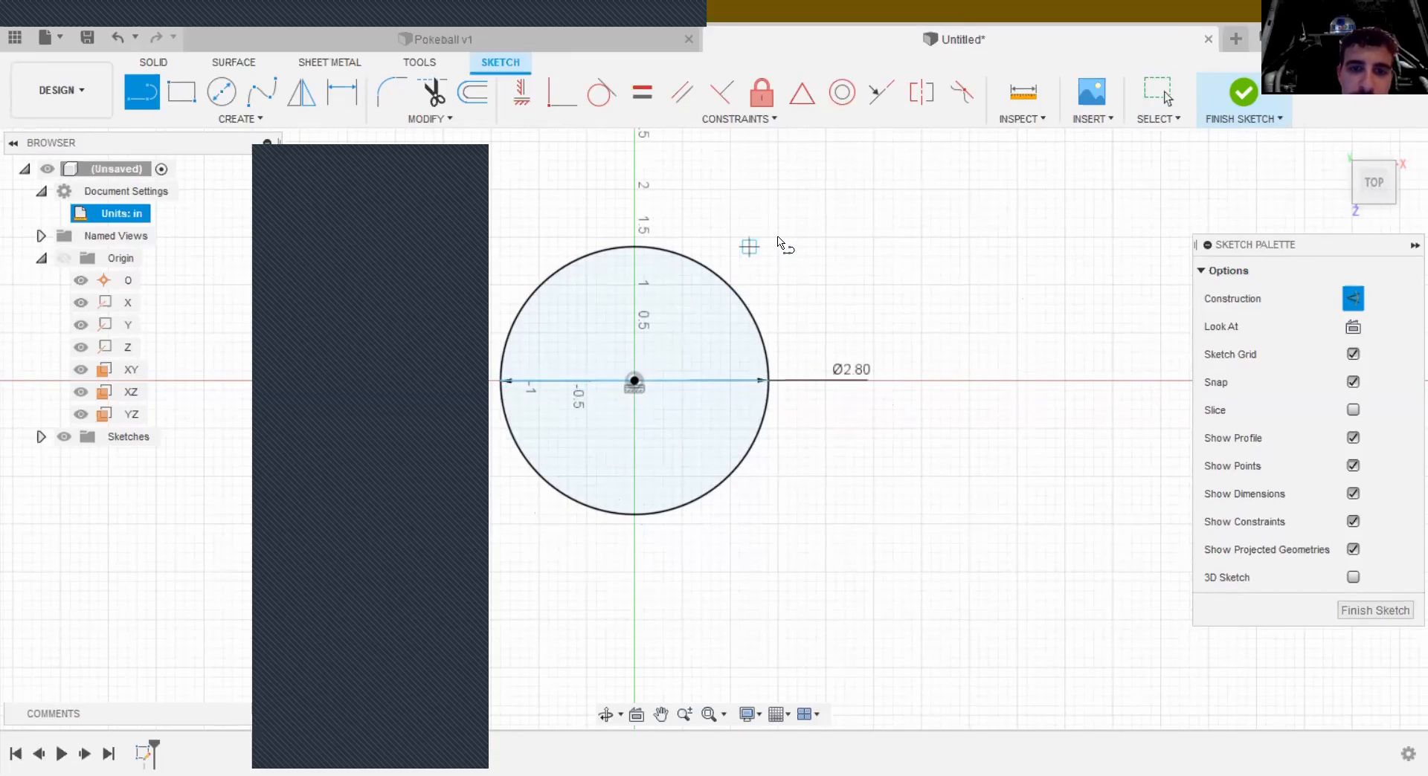
left_click(826, 228)
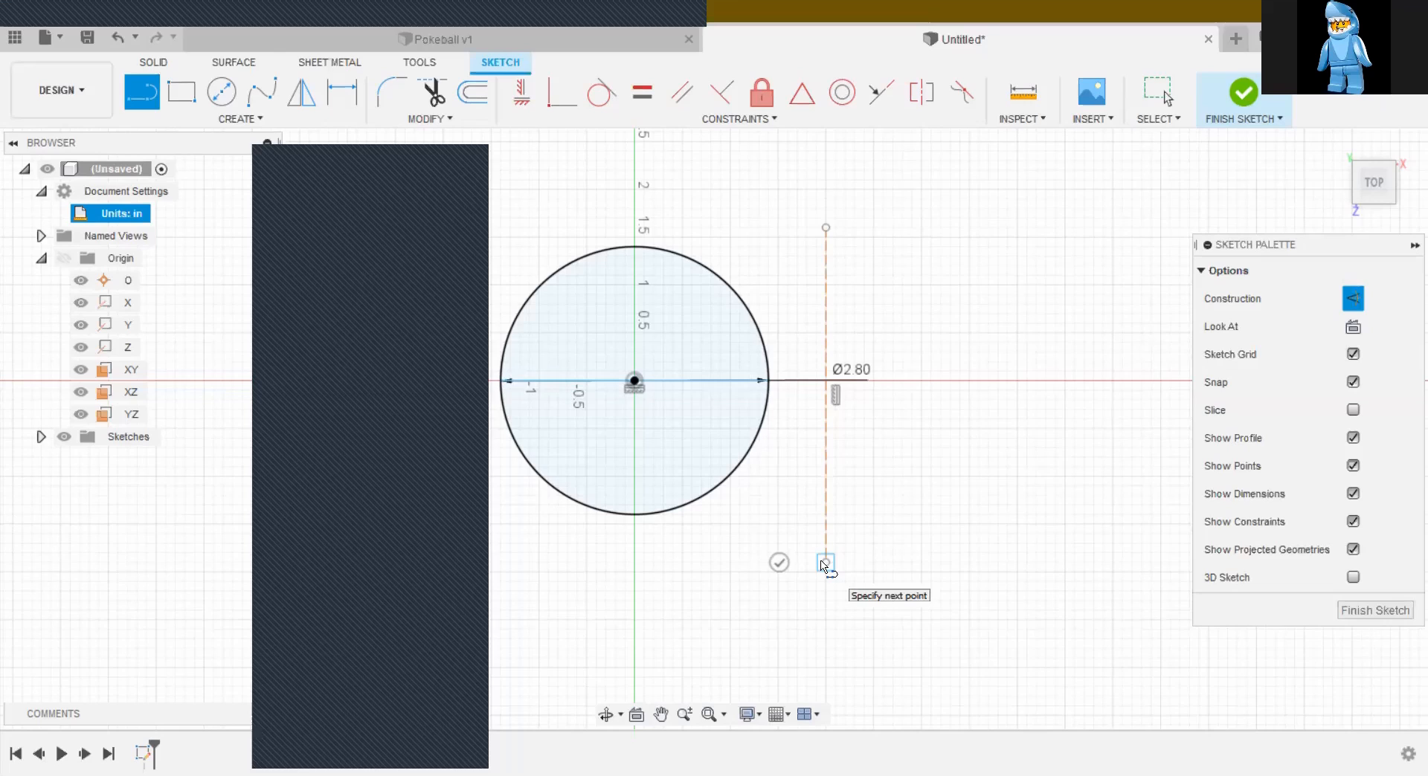
left_click(825, 563)
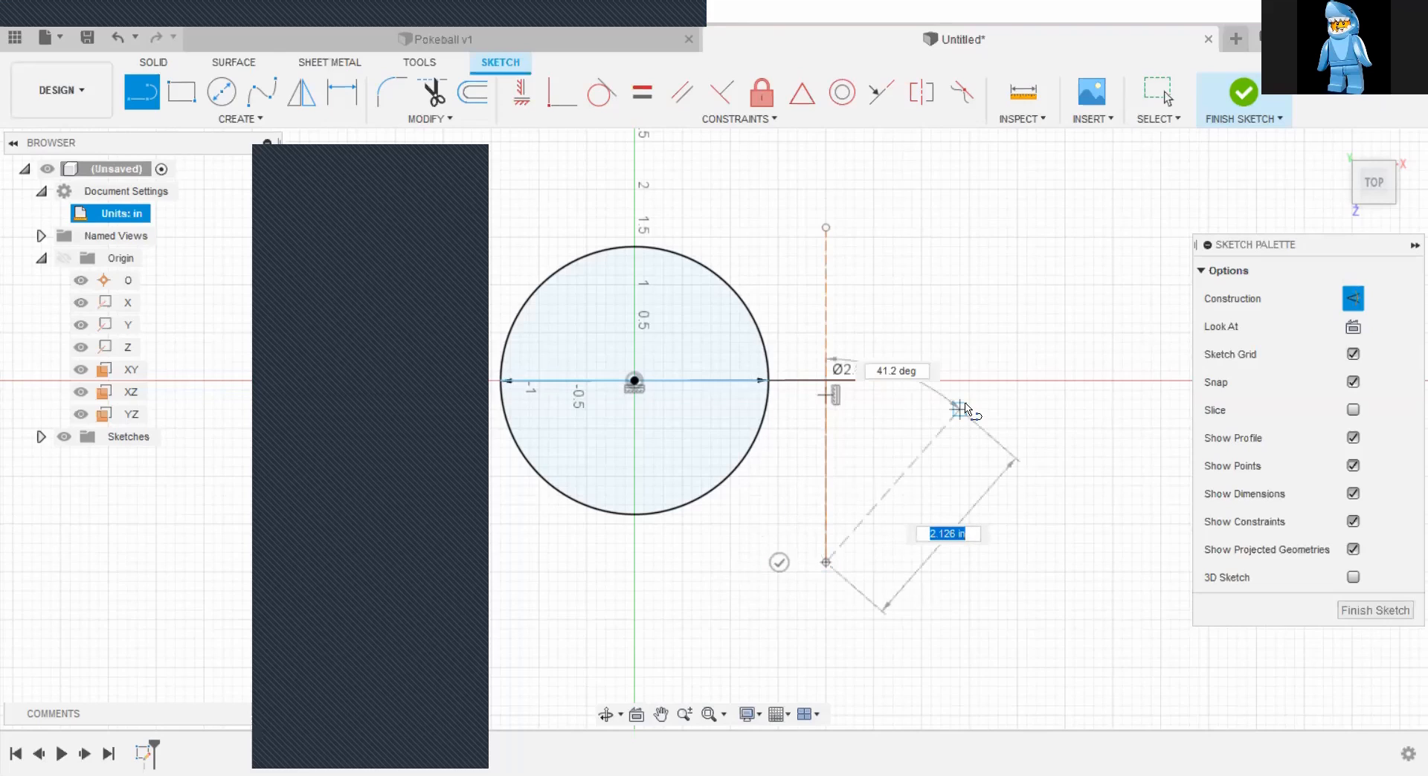
key("Escape")
key("ctrl+z")
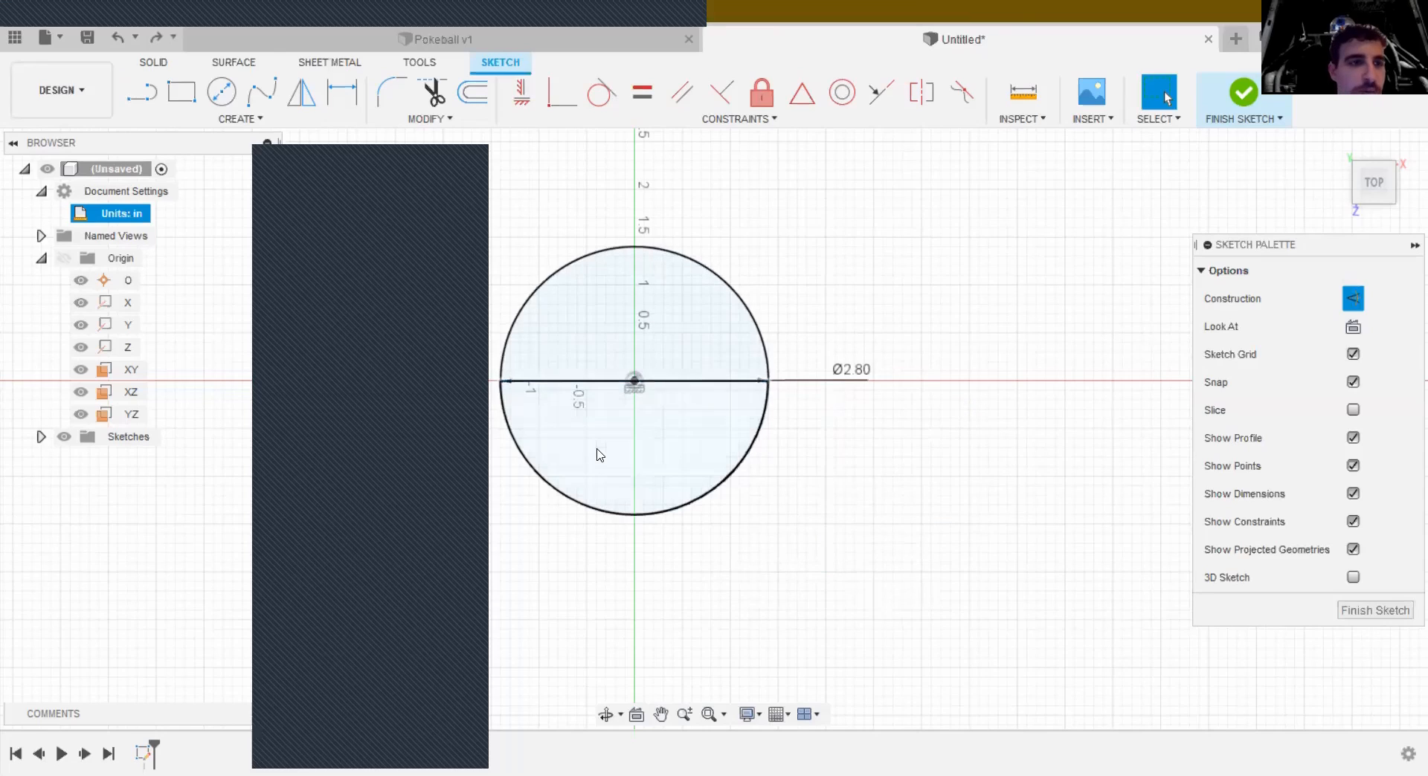
Step: Trim away the lower half of the circle below the diameter line and finish the sketch
left_click(437, 92)
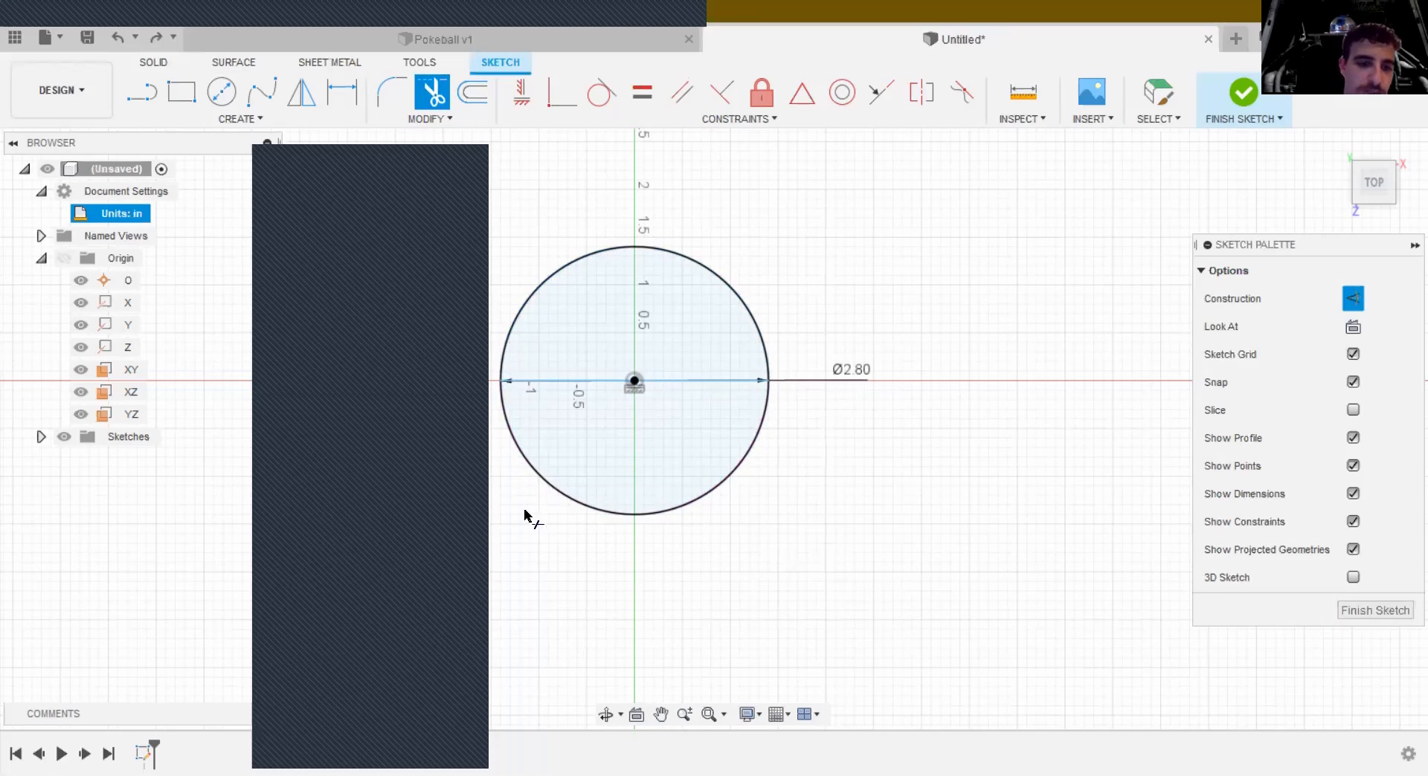
left_click(543, 475)
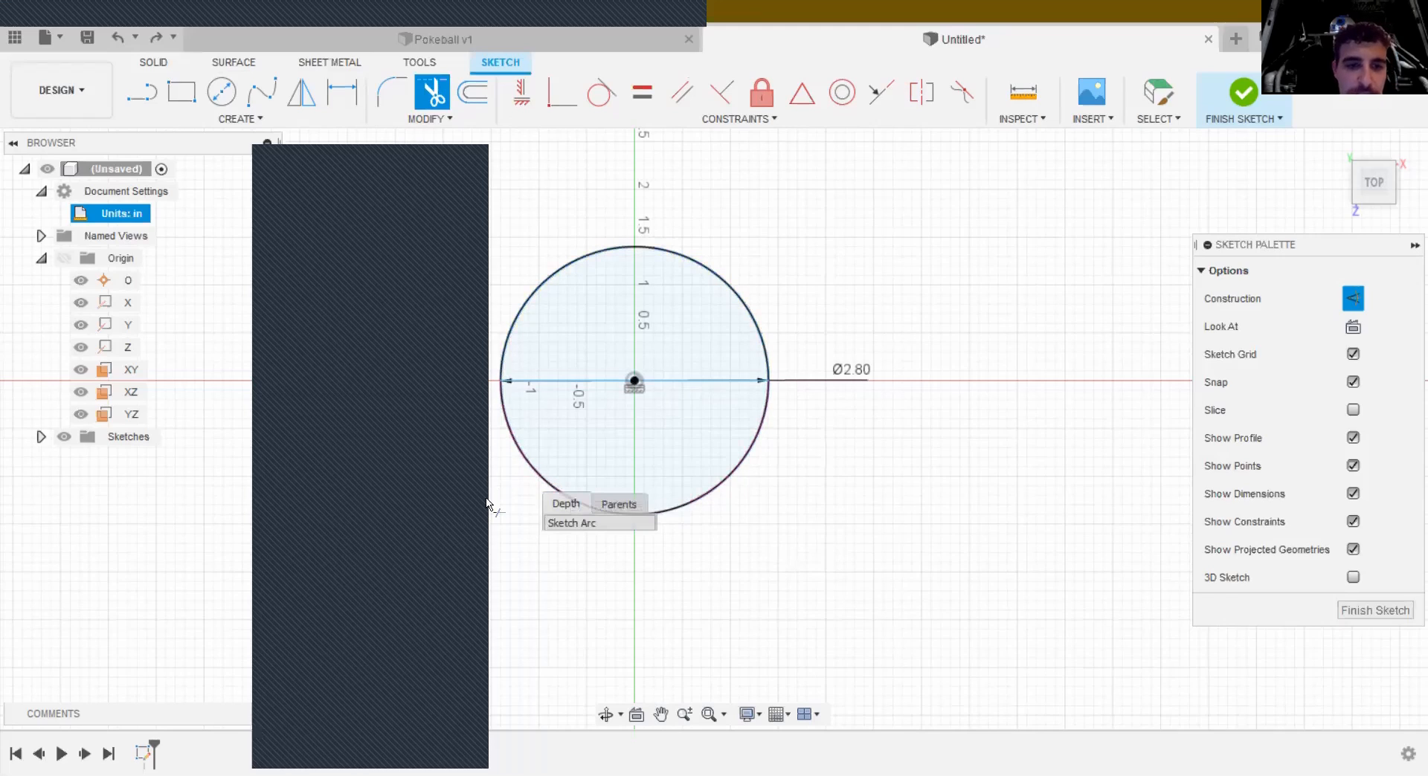
left_click(526, 465)
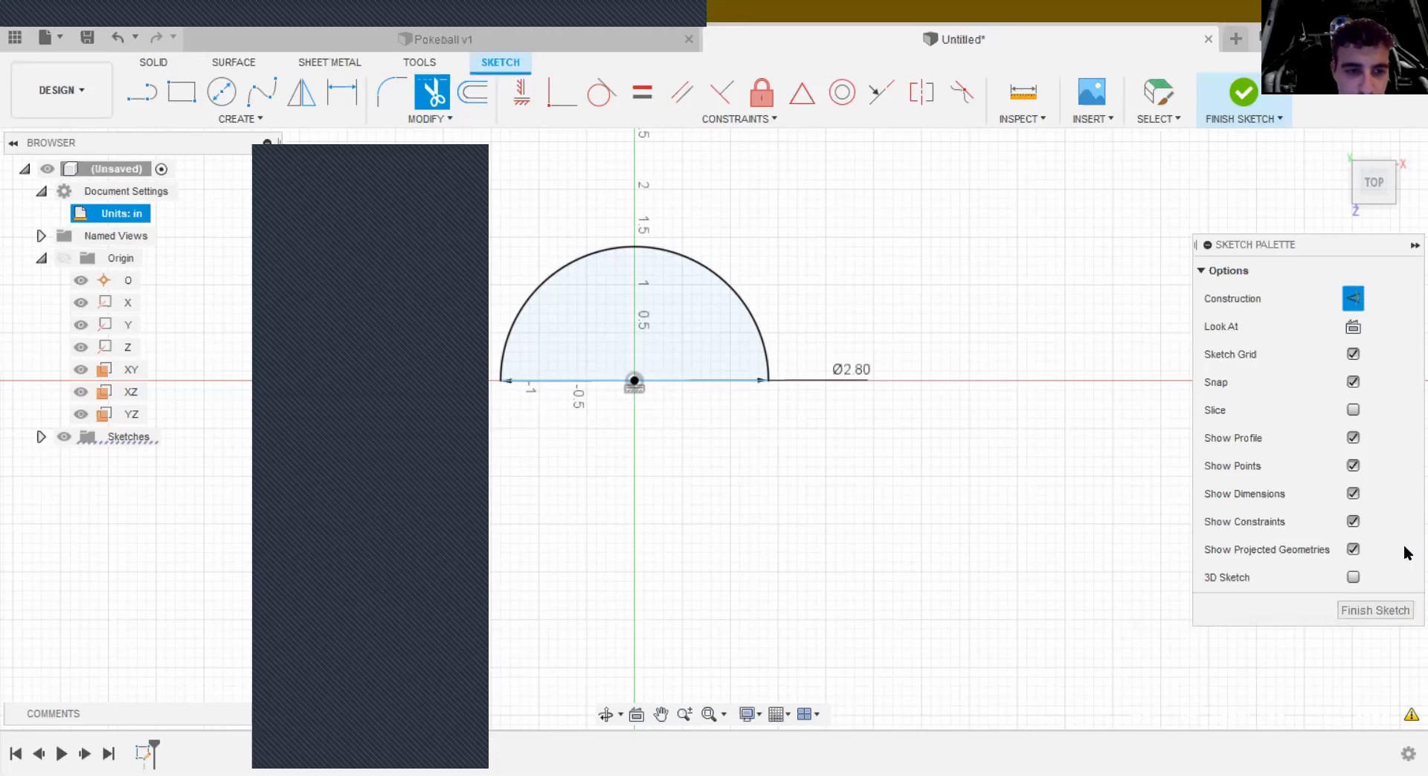
left_click(1401, 620)
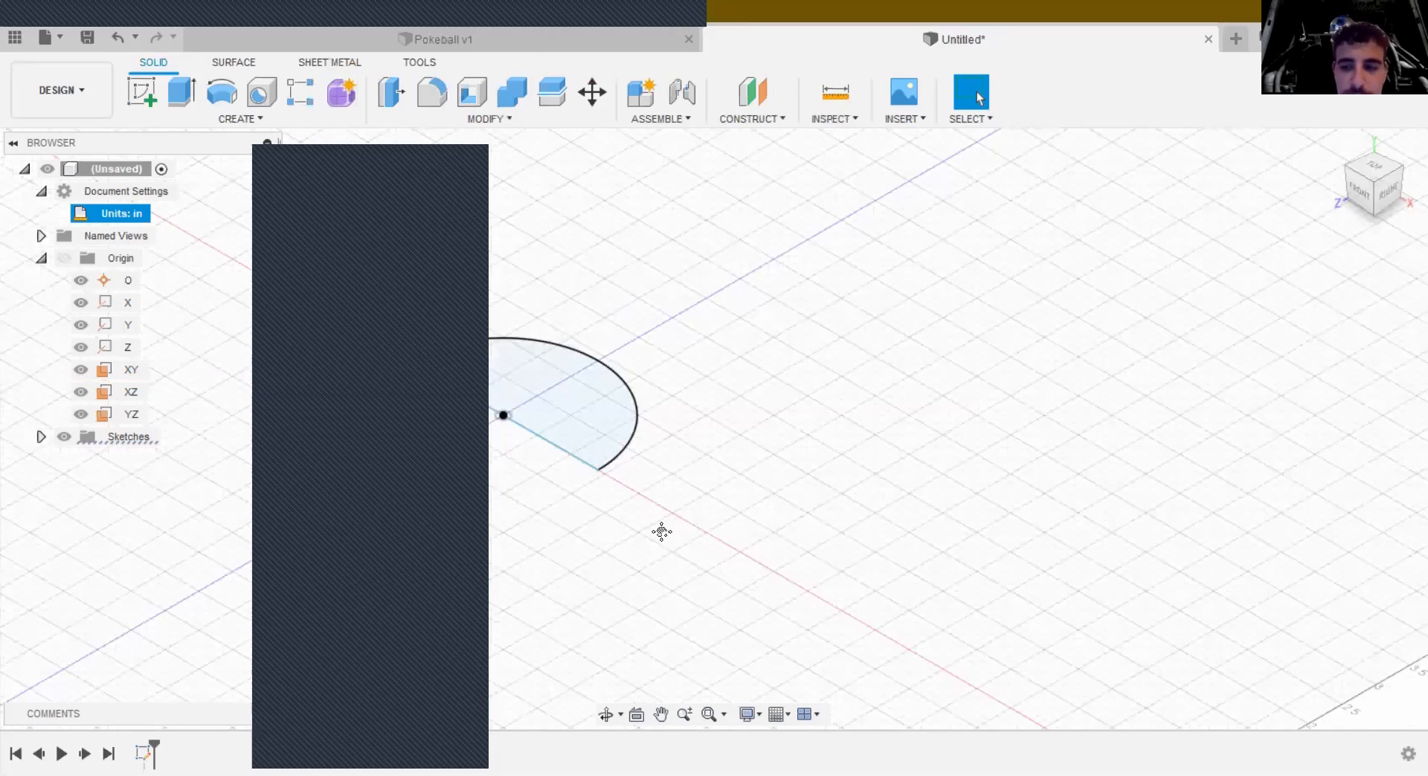
Step: Revolve the half-circle profile 360 degrees about its straight diameter line as a new body
middle_click_drag(845, 568, 1088, 574)
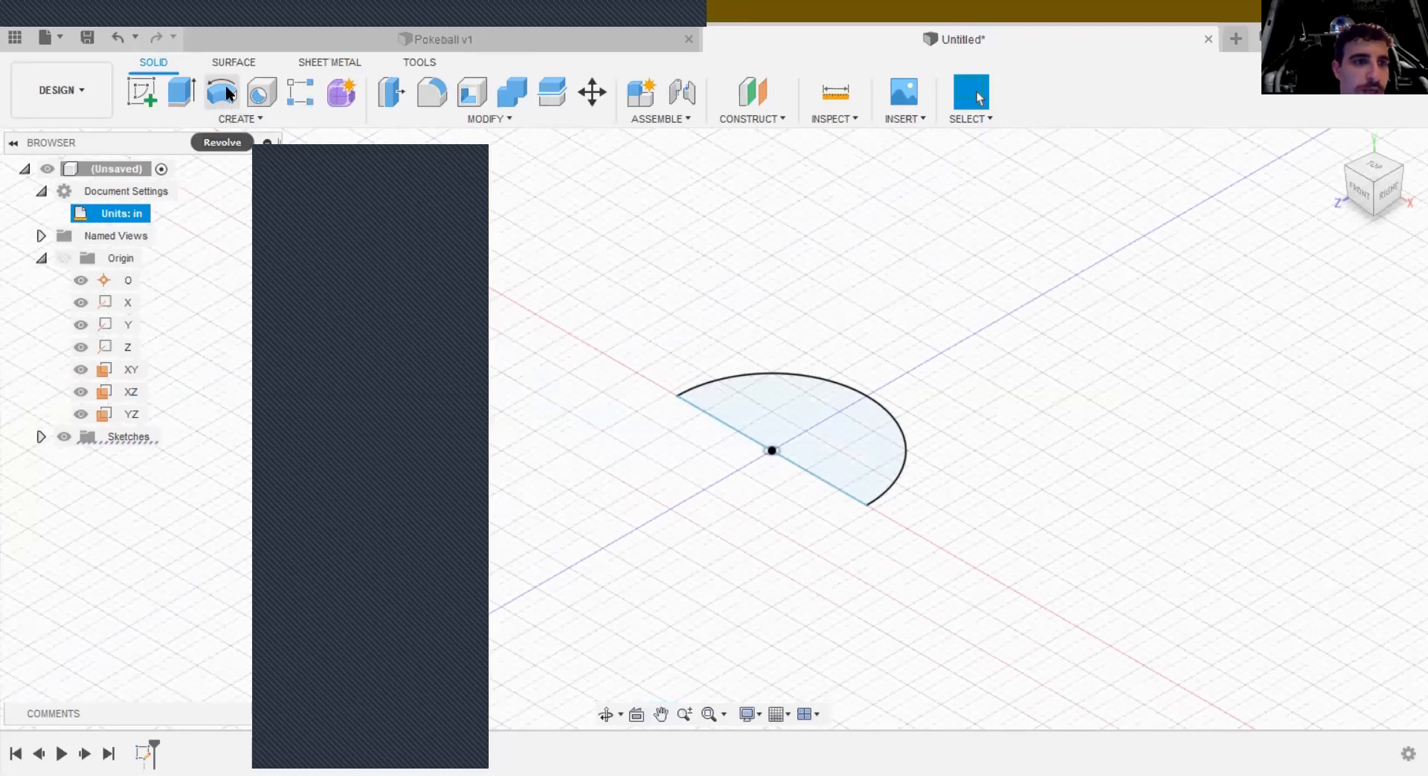
left_click(229, 123)
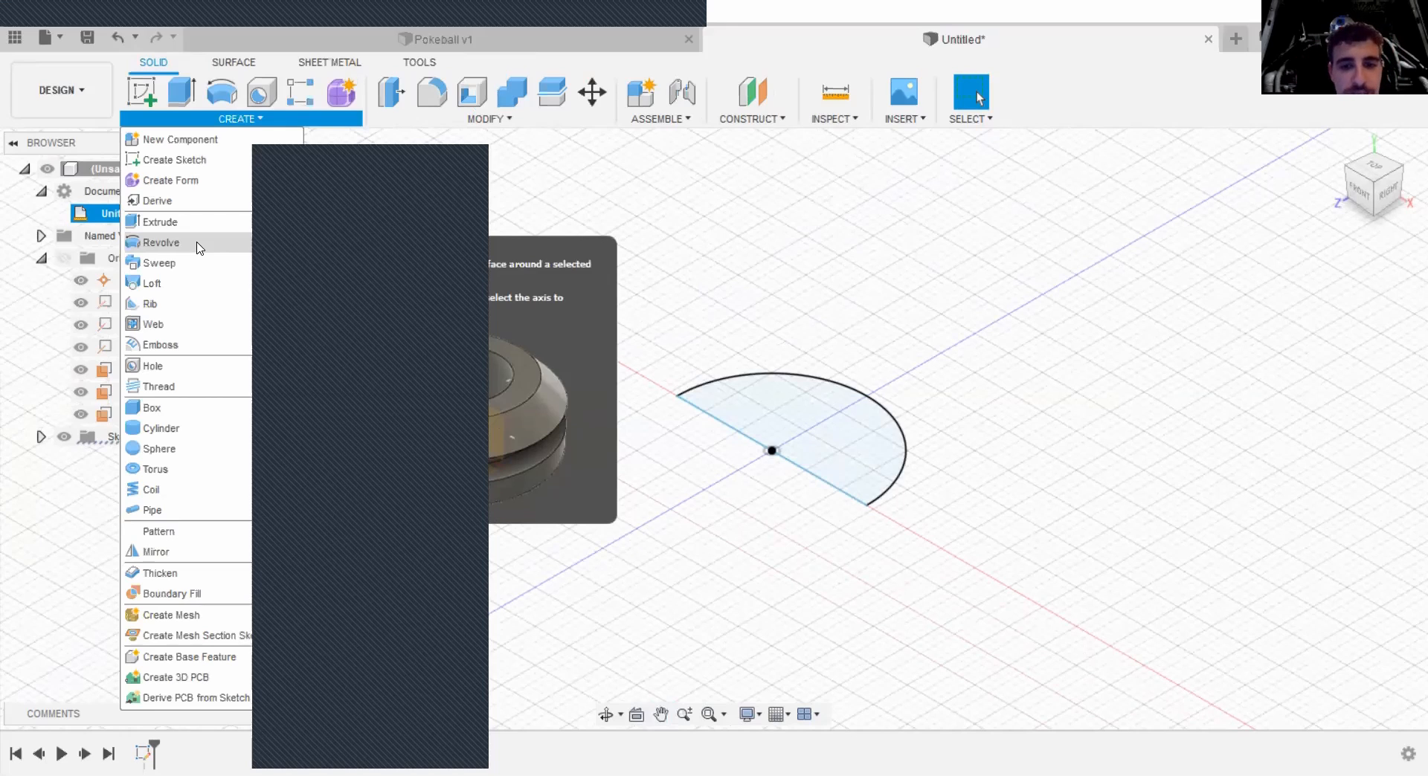
left_click(196, 244)
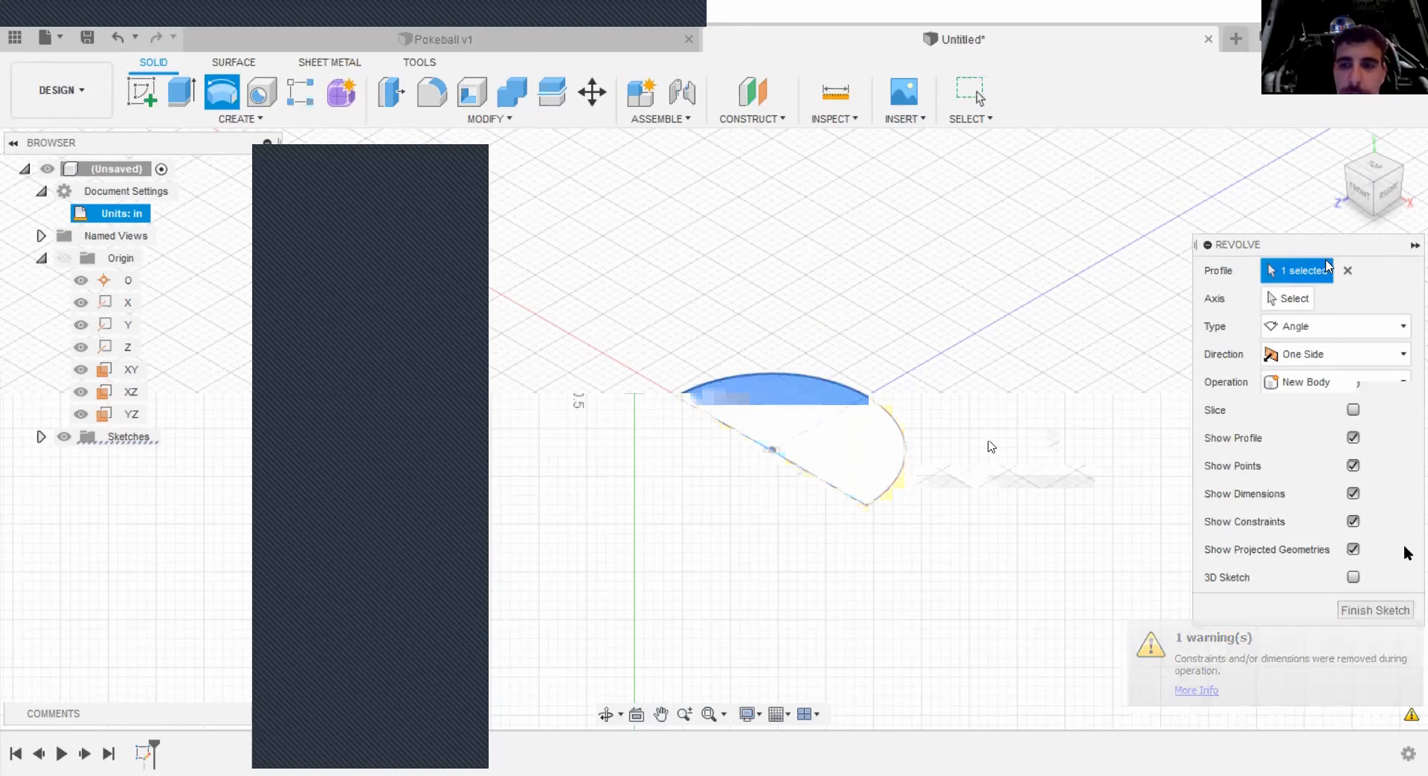
left_click(1295, 299)
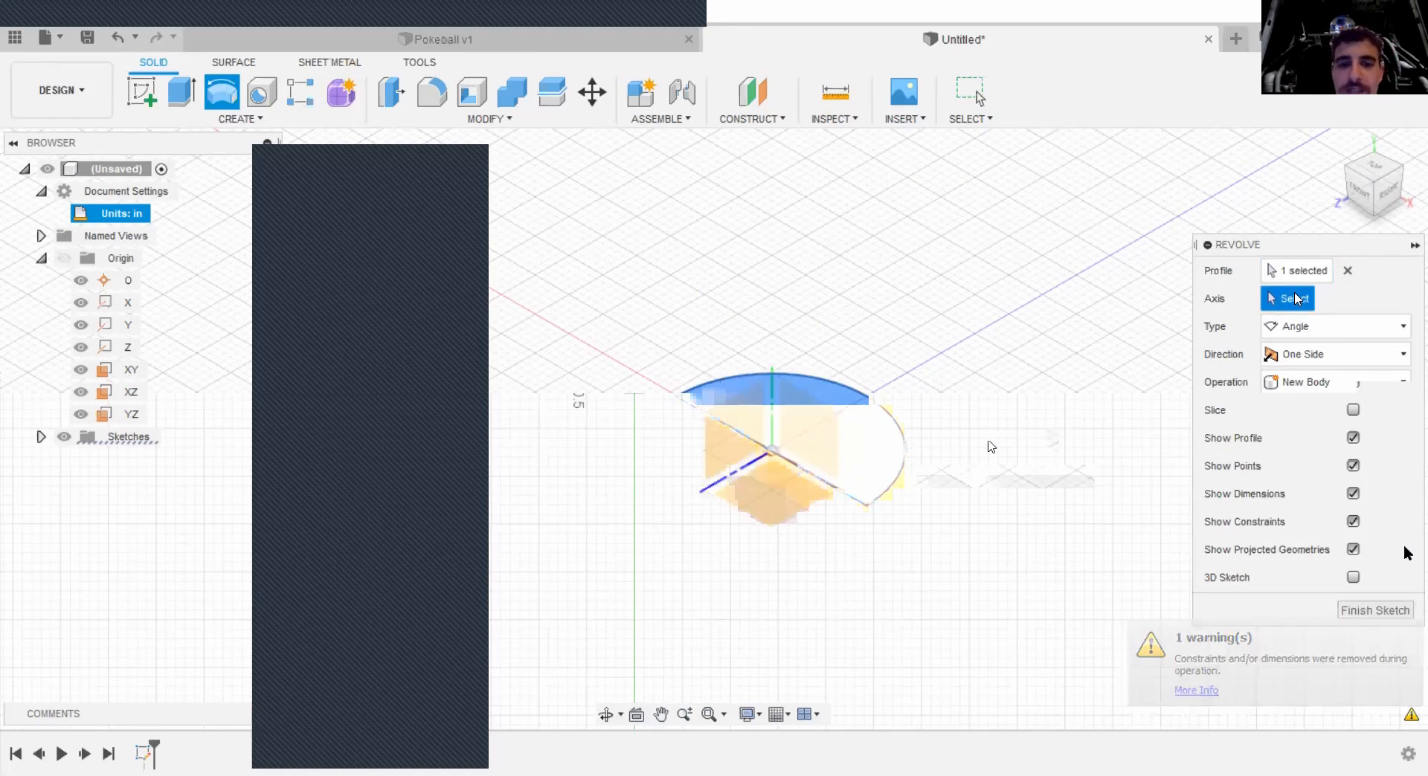
left_click(815, 478)
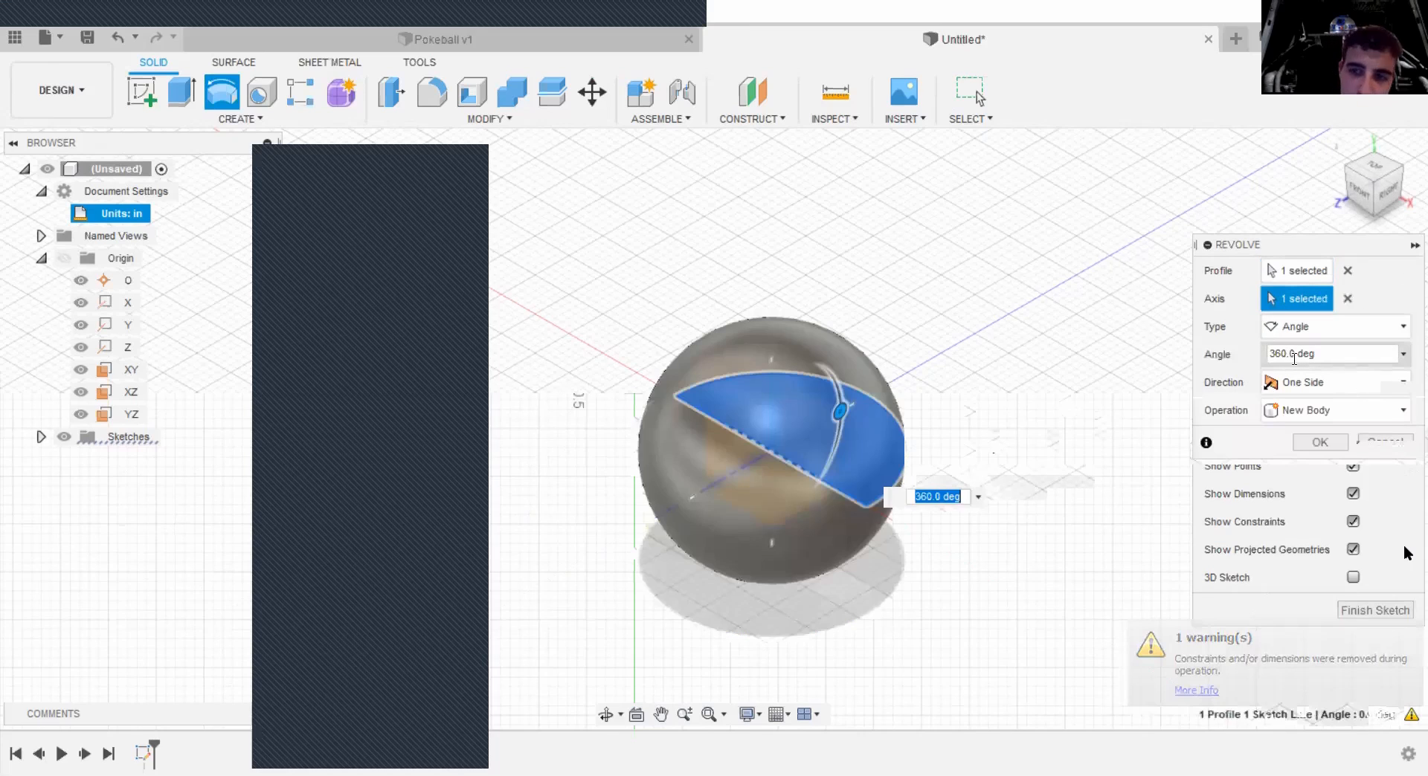
left_click(1321, 443)
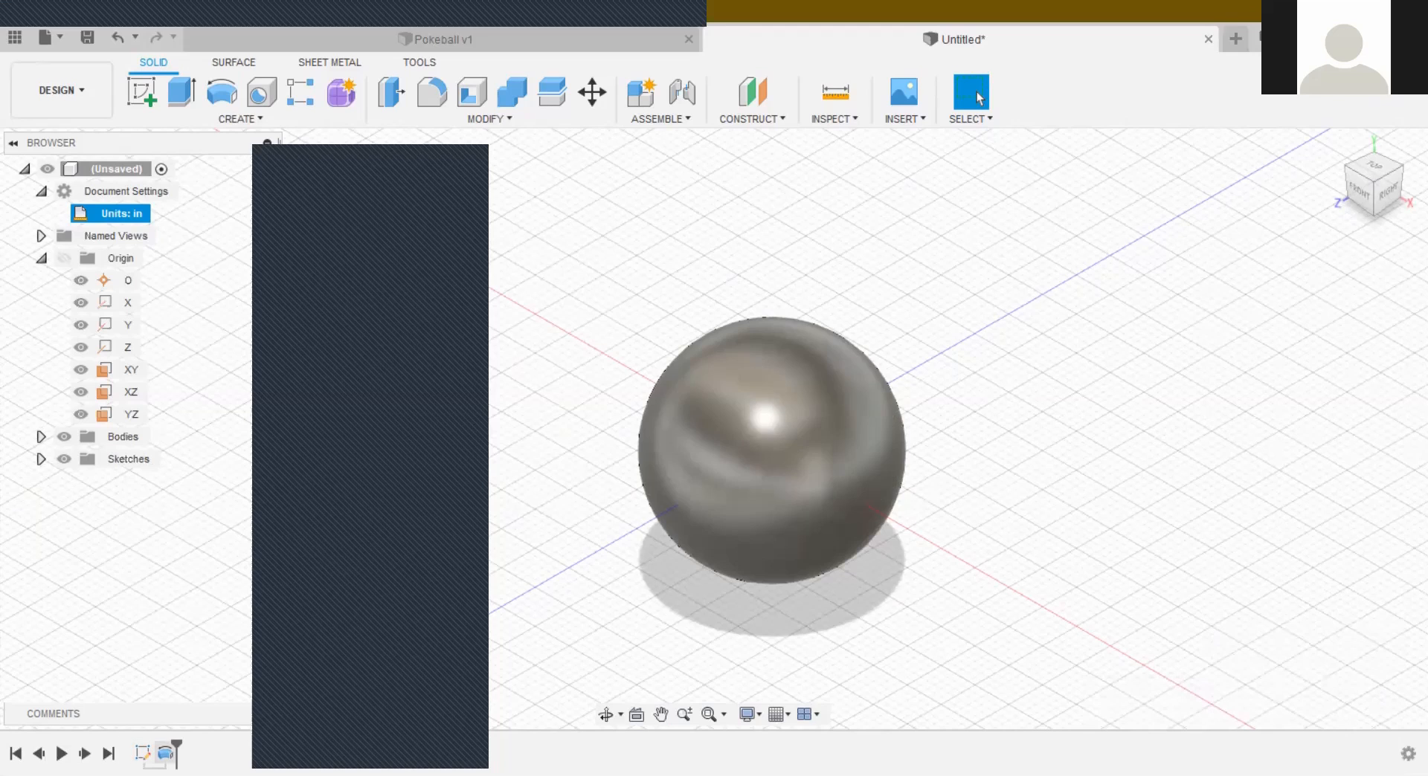
Step: Undo the sphere's revolve and finish the half-circle sketch again
key("ctrl+z")
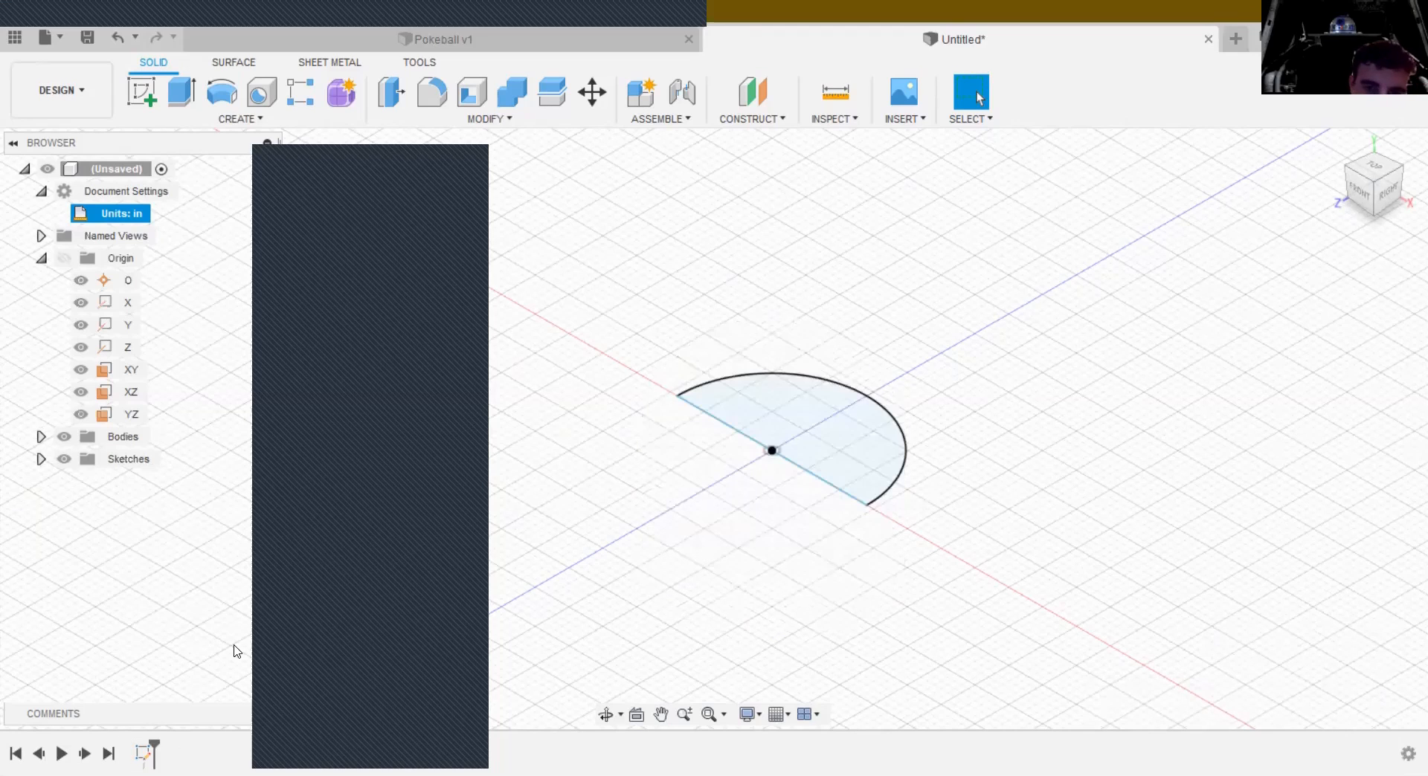
key("ctrl+z")
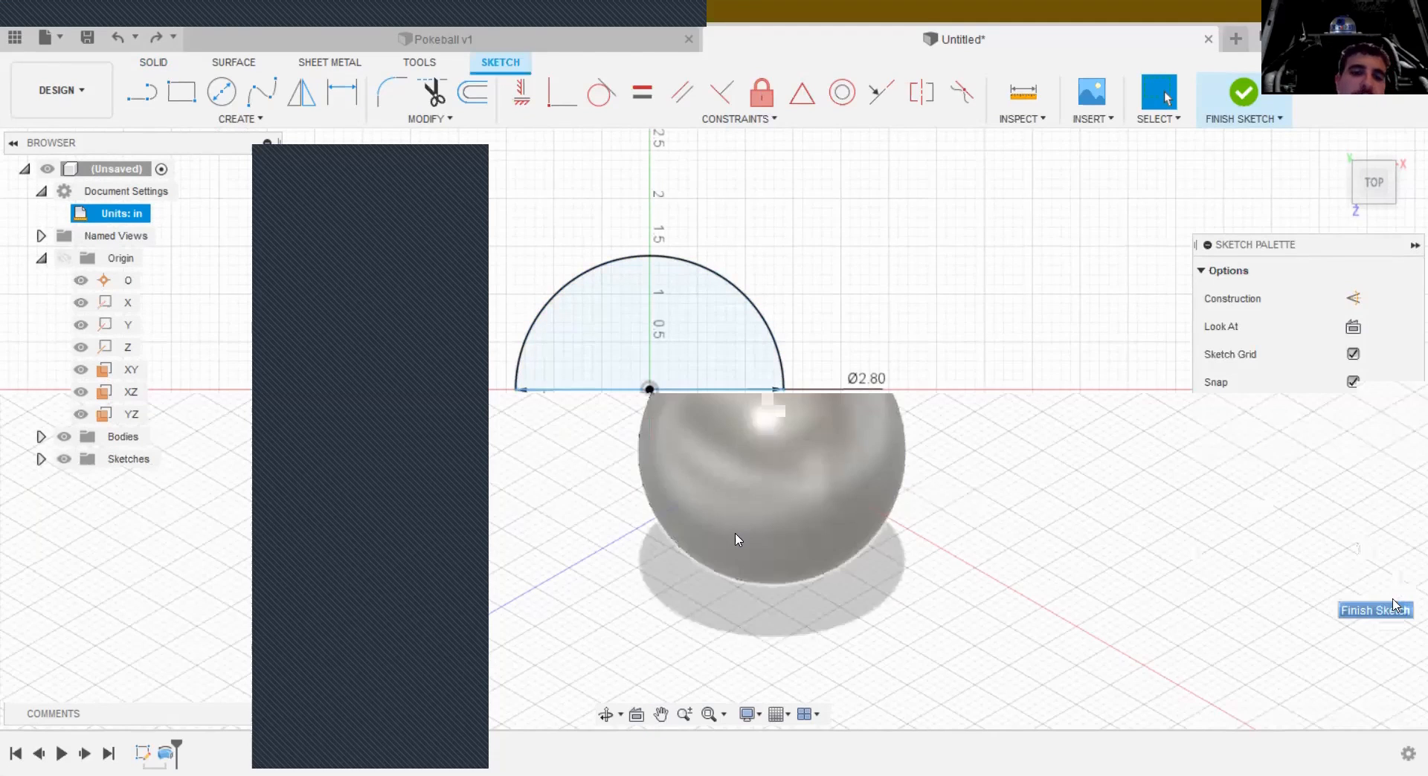
left_click(1387, 611)
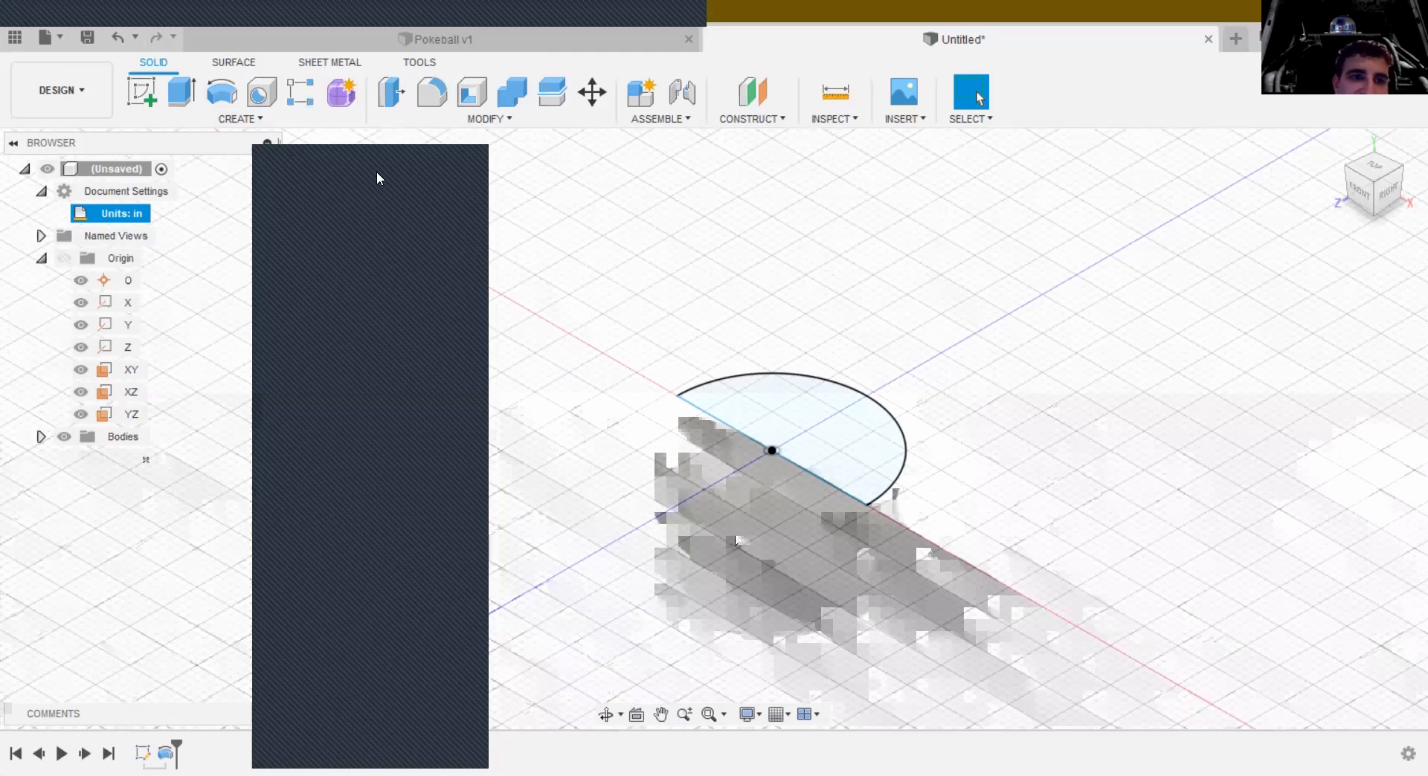
Step: Set up a one-sided revolve of the half-circle profile about its diameter line with an angle of 180 degrees
left_click(227, 89)
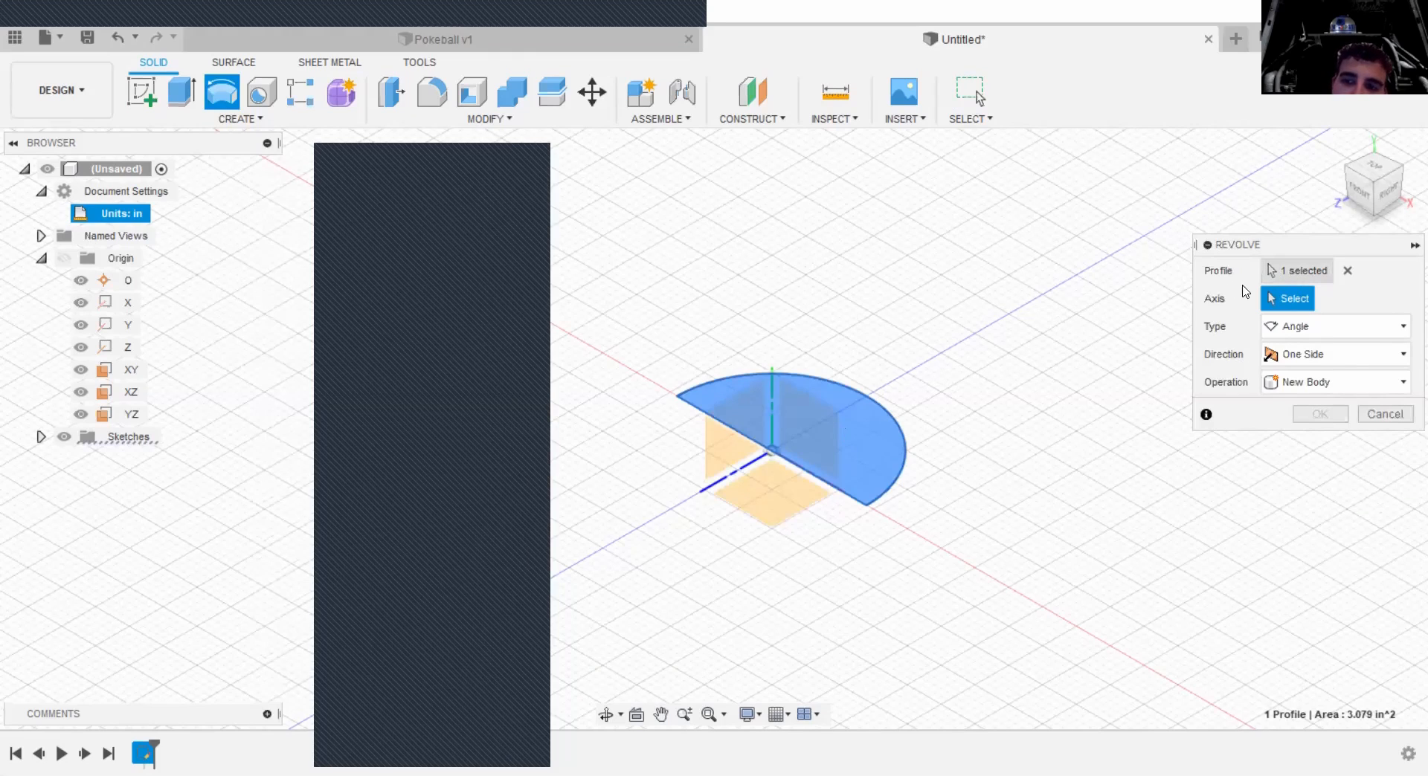
left_click(710, 414)
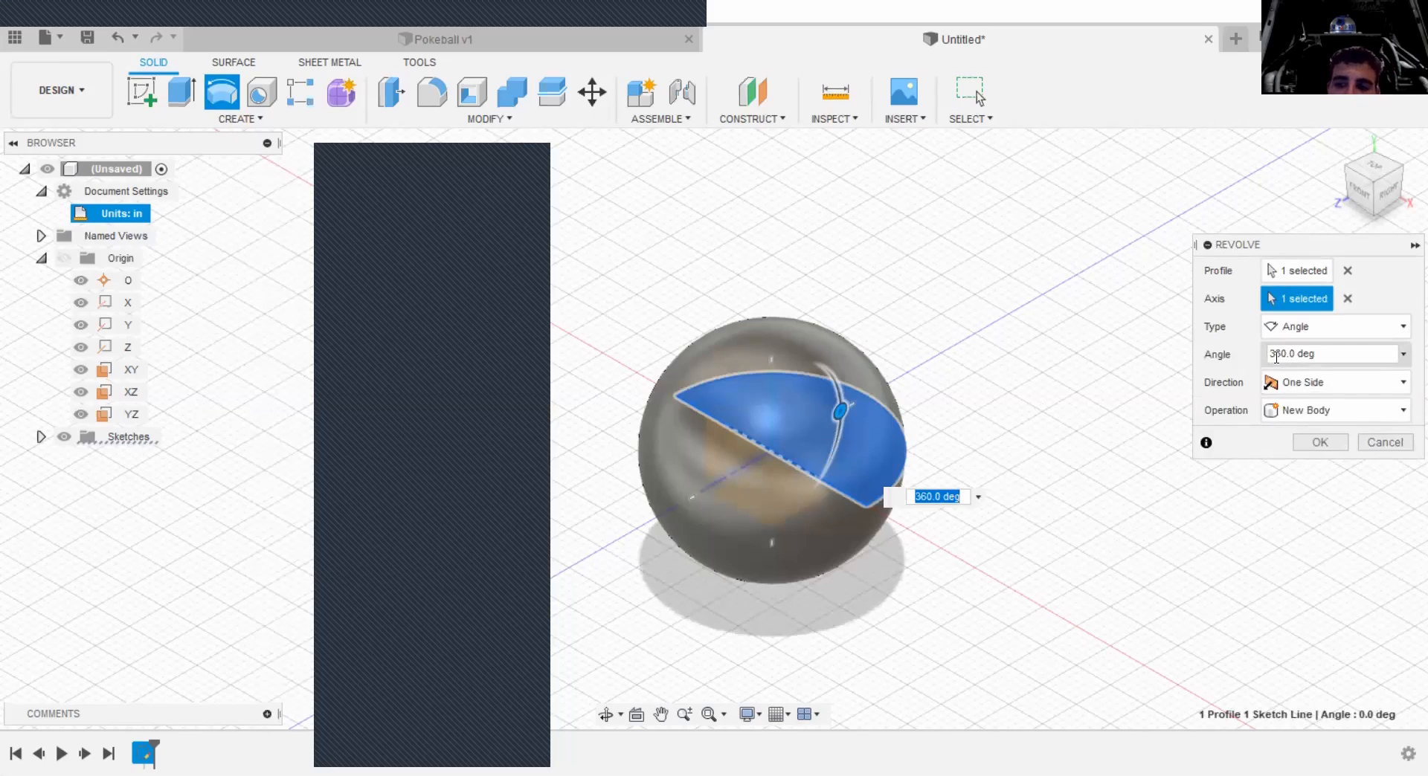
left_click_drag(1269, 355, 1286, 355)
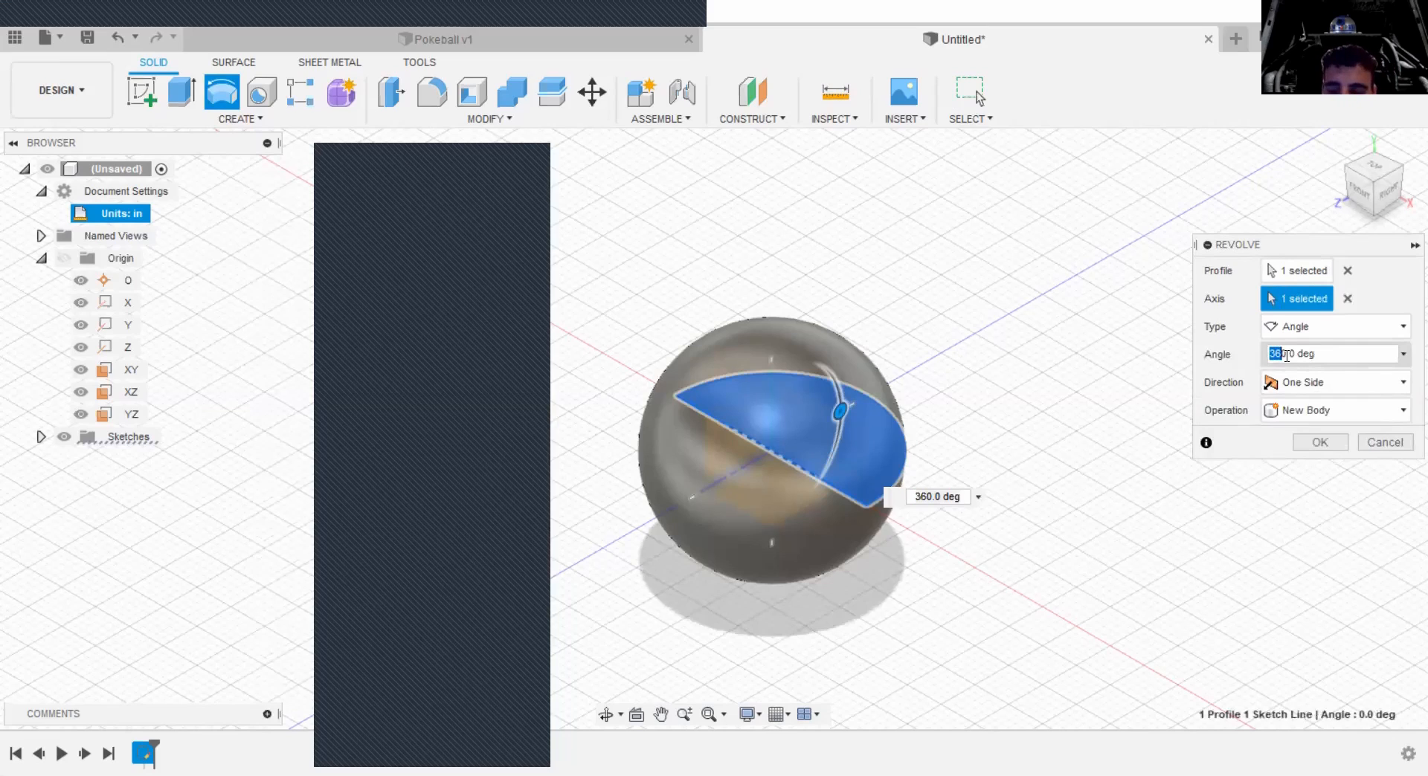
type("180")
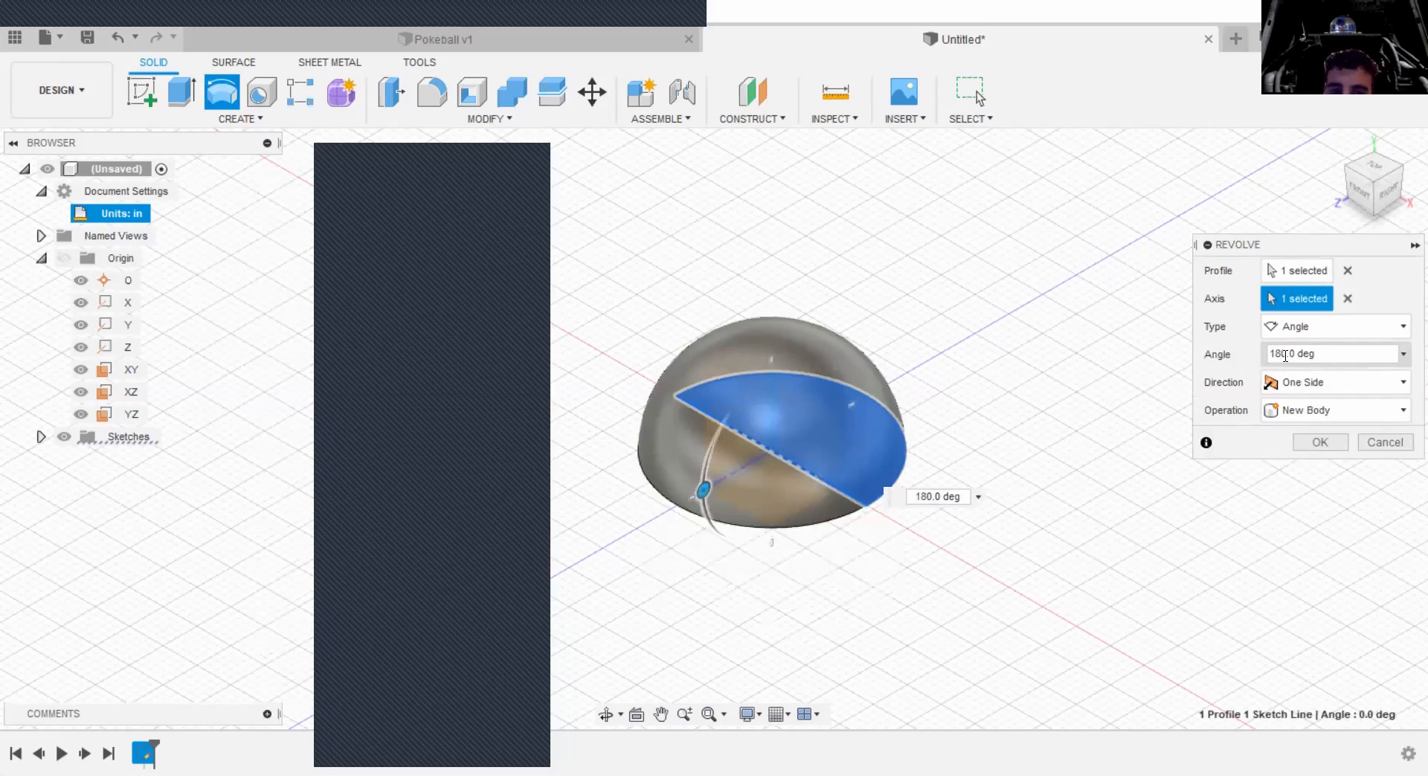
Step: Try revolve angles of 90 degrees and 360 degrees for the half-circle profile
key("BackSpace")
key("BackSpace")
key("BackSpace")
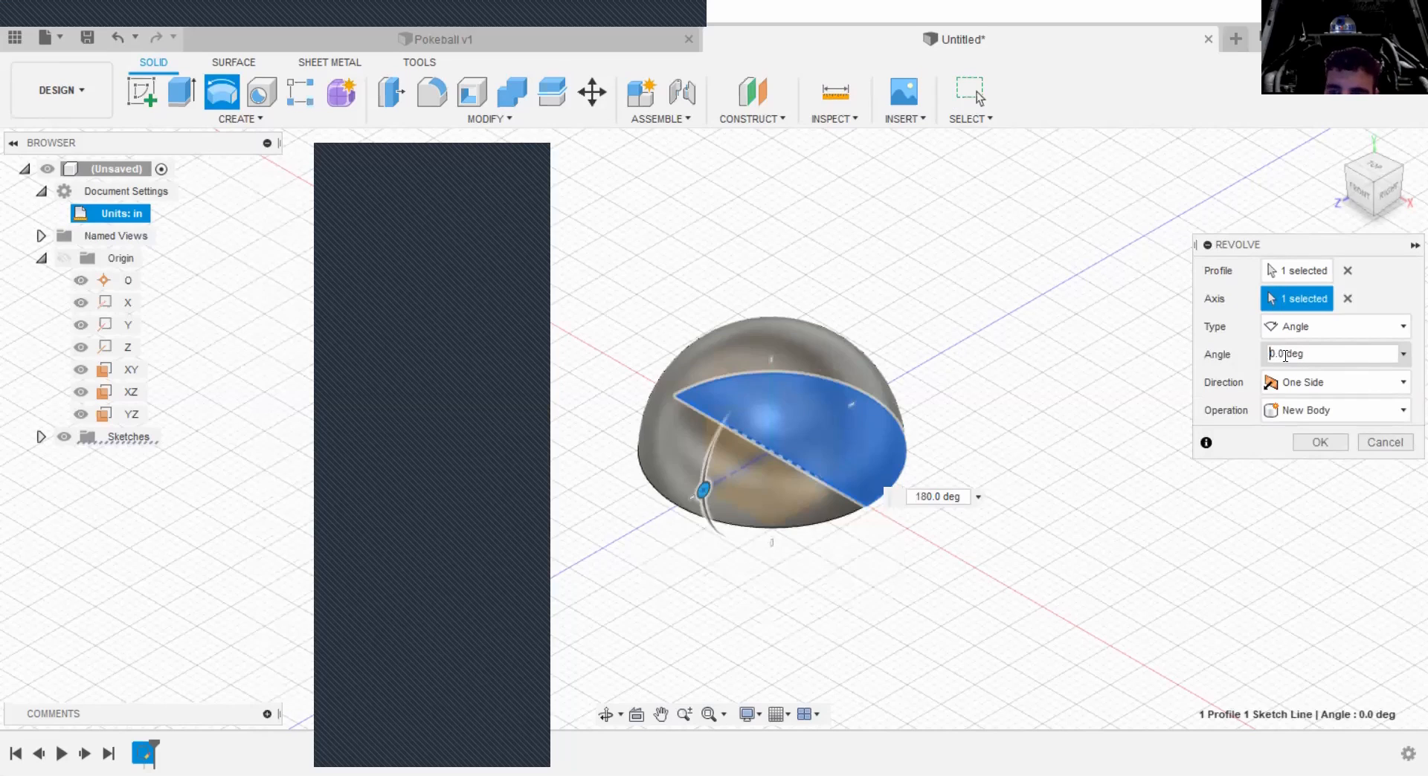
type("90")
key("BackSpace")
key("BackSpace")
type("090")
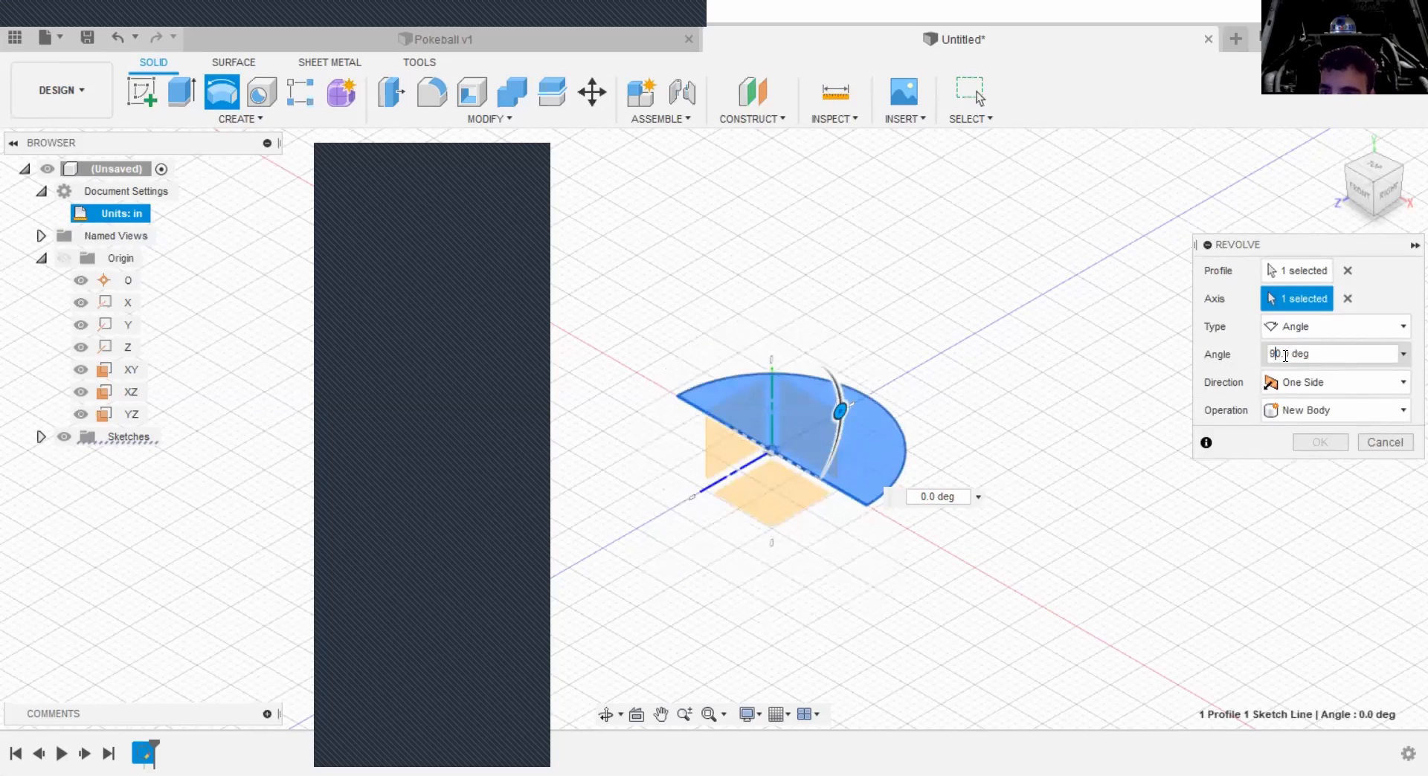
key("BackSpace")
key("BackSpace")
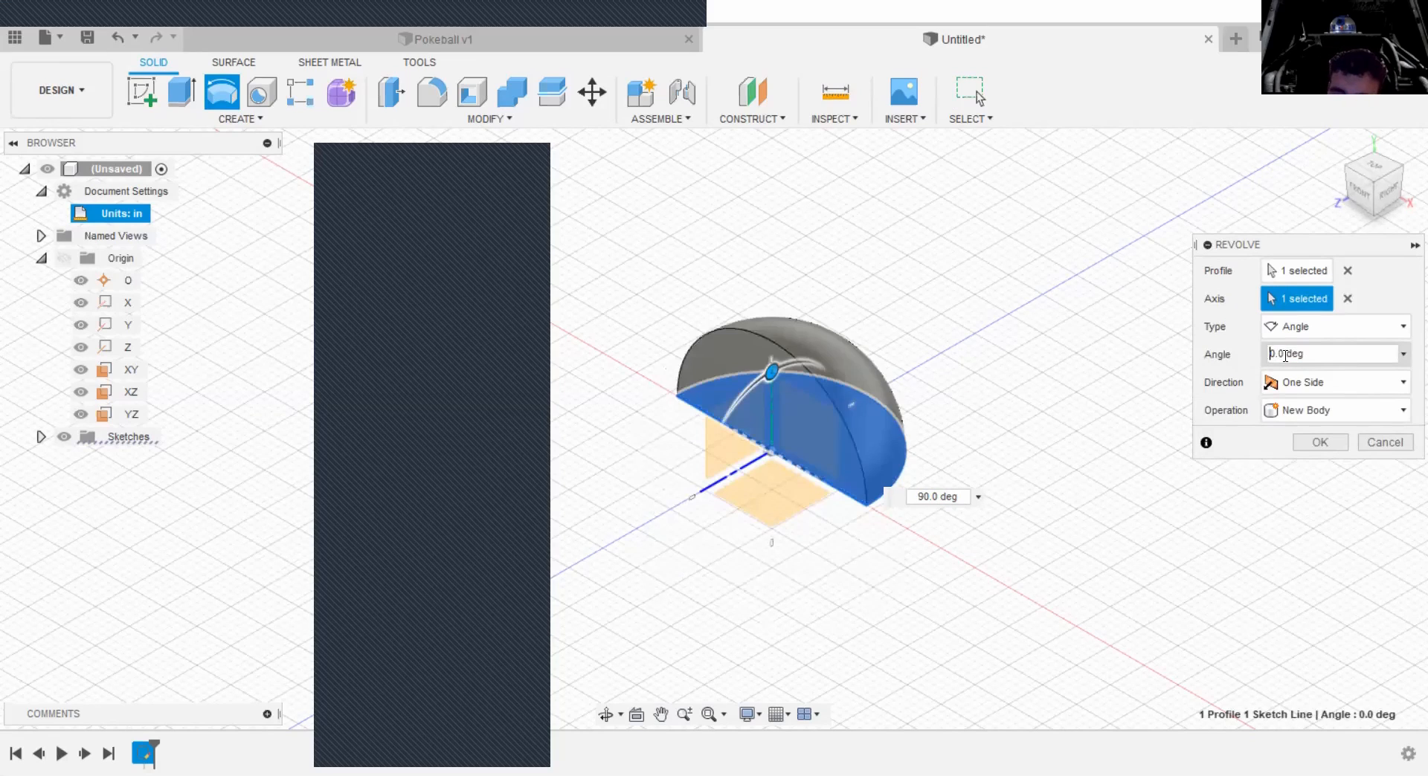
type("360")
key("Delete")
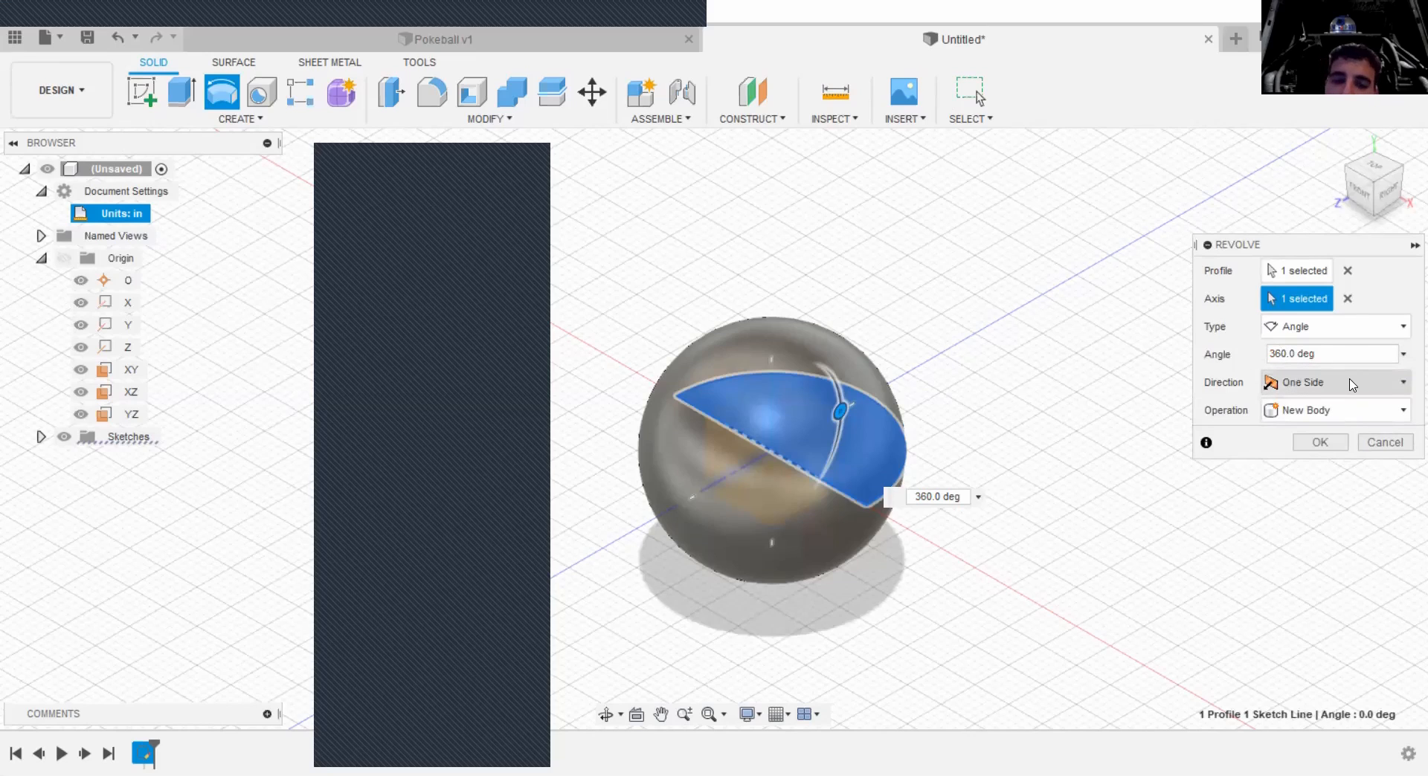
Step: Set the revolve angle to 180 degrees and change its direction to Two Side
left_click_drag(1280, 354, 1273, 353)
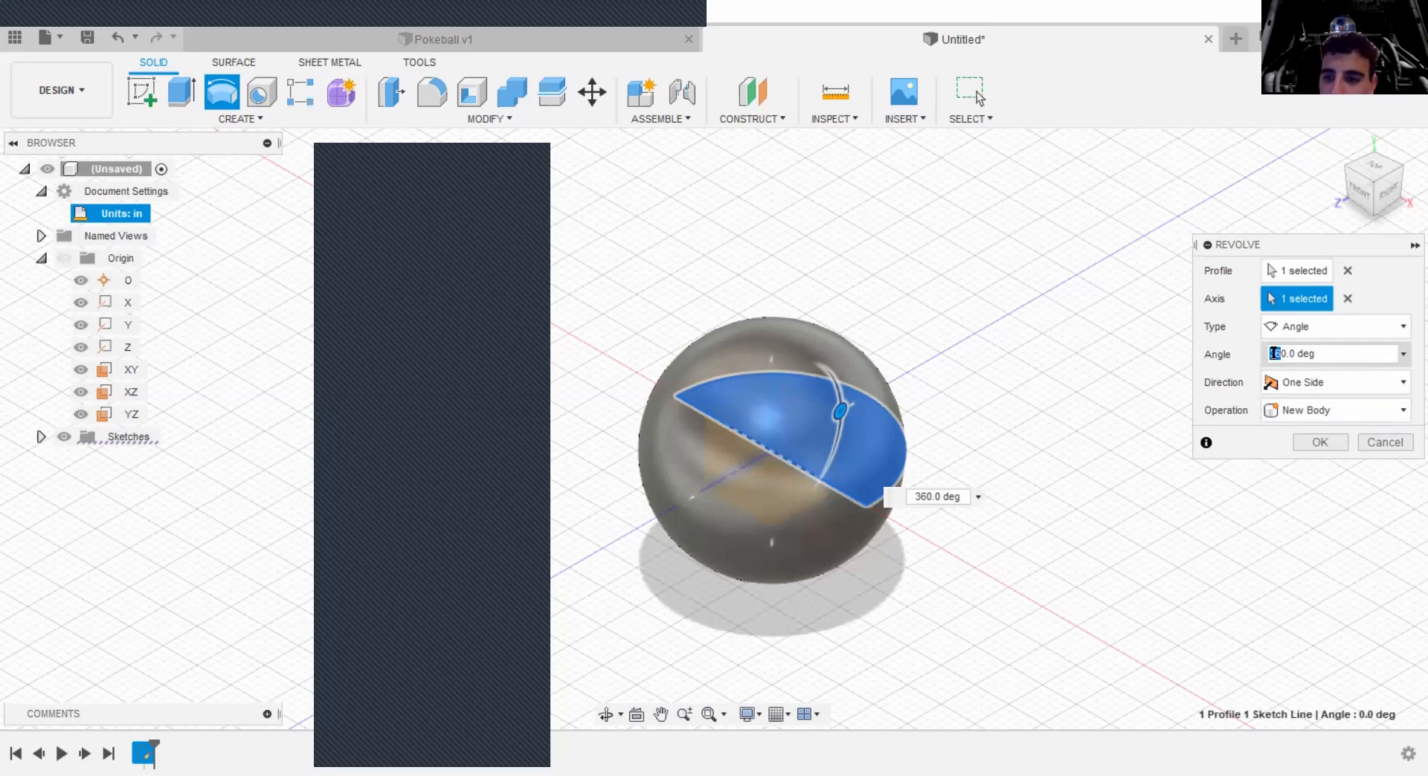
type("180")
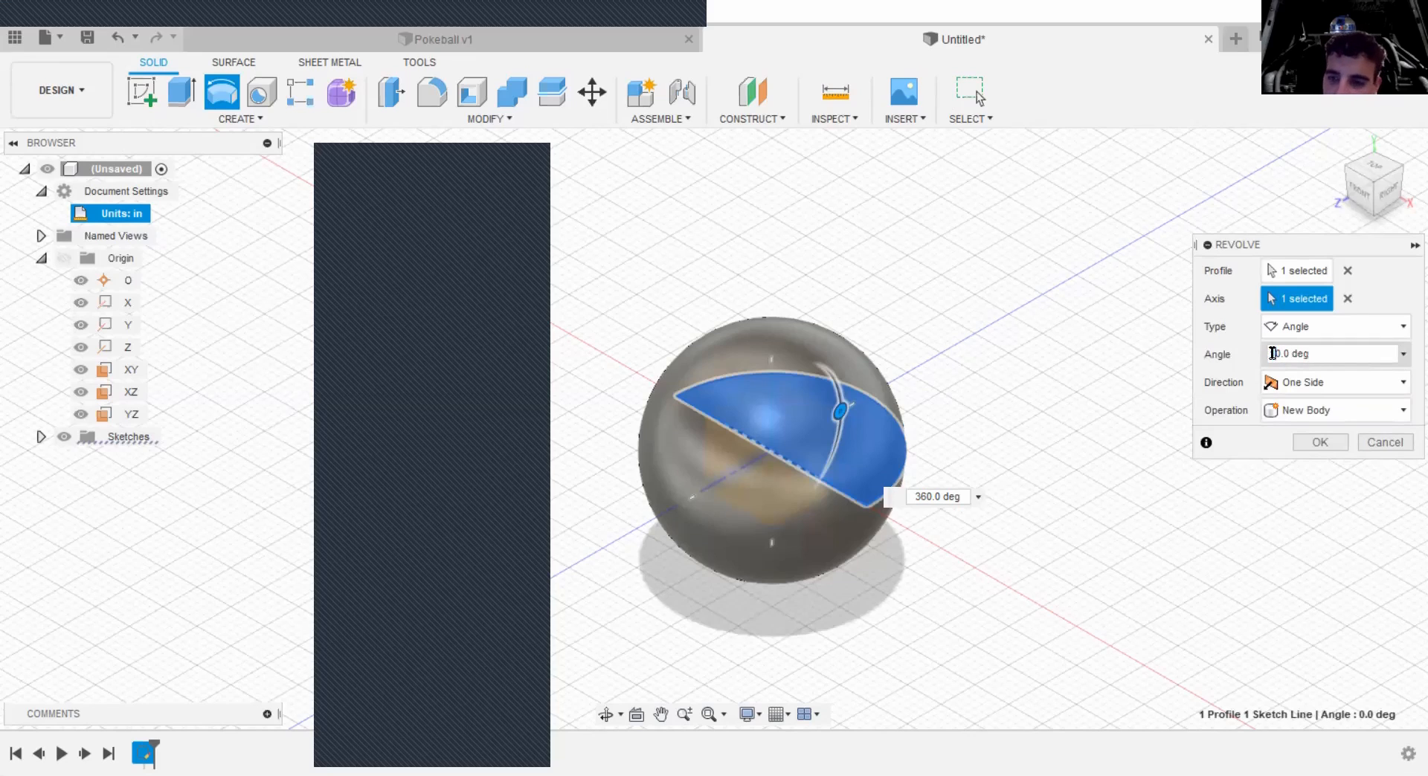
key("Delete")
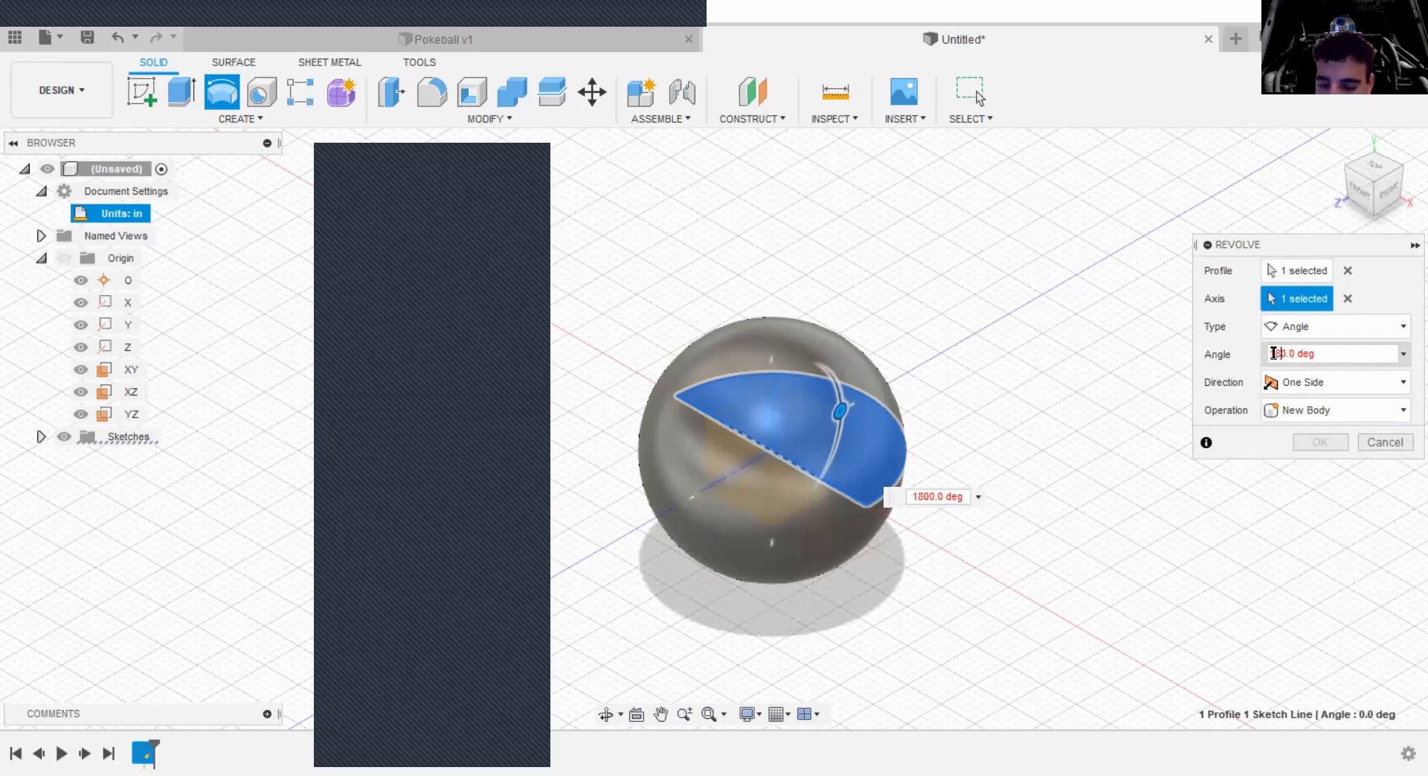
left_click(1309, 381)
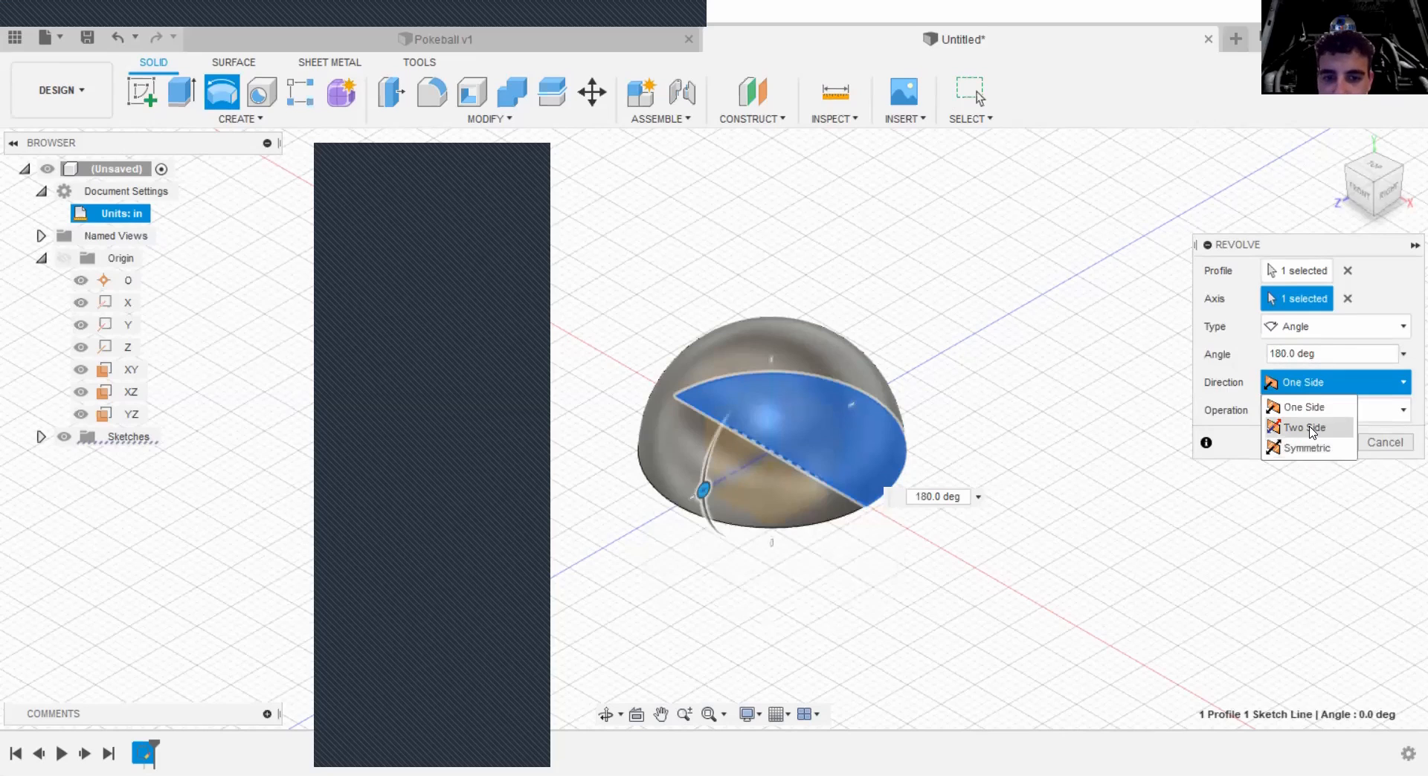
left_click(1310, 429)
middle_click_drag(854, 563, 852, 439)
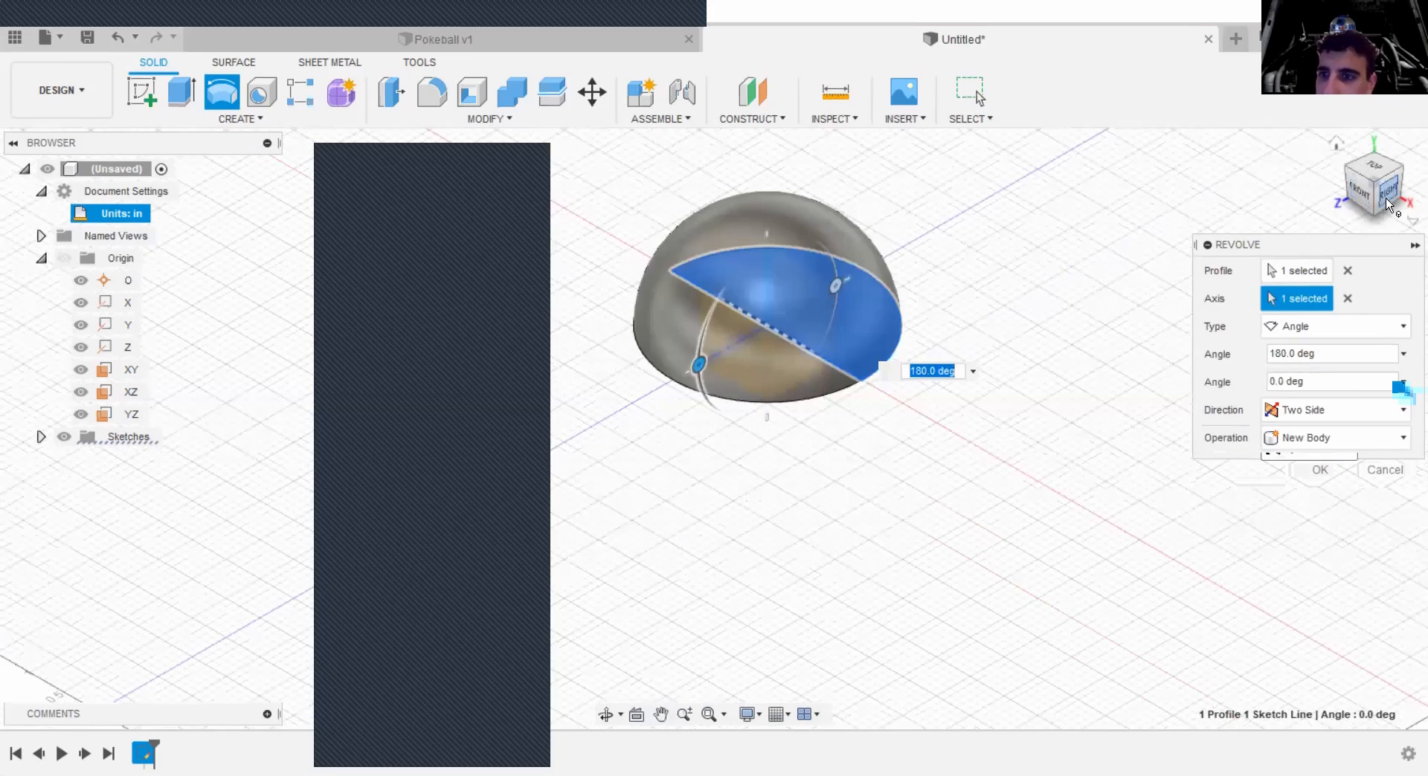
left_click(1395, 165)
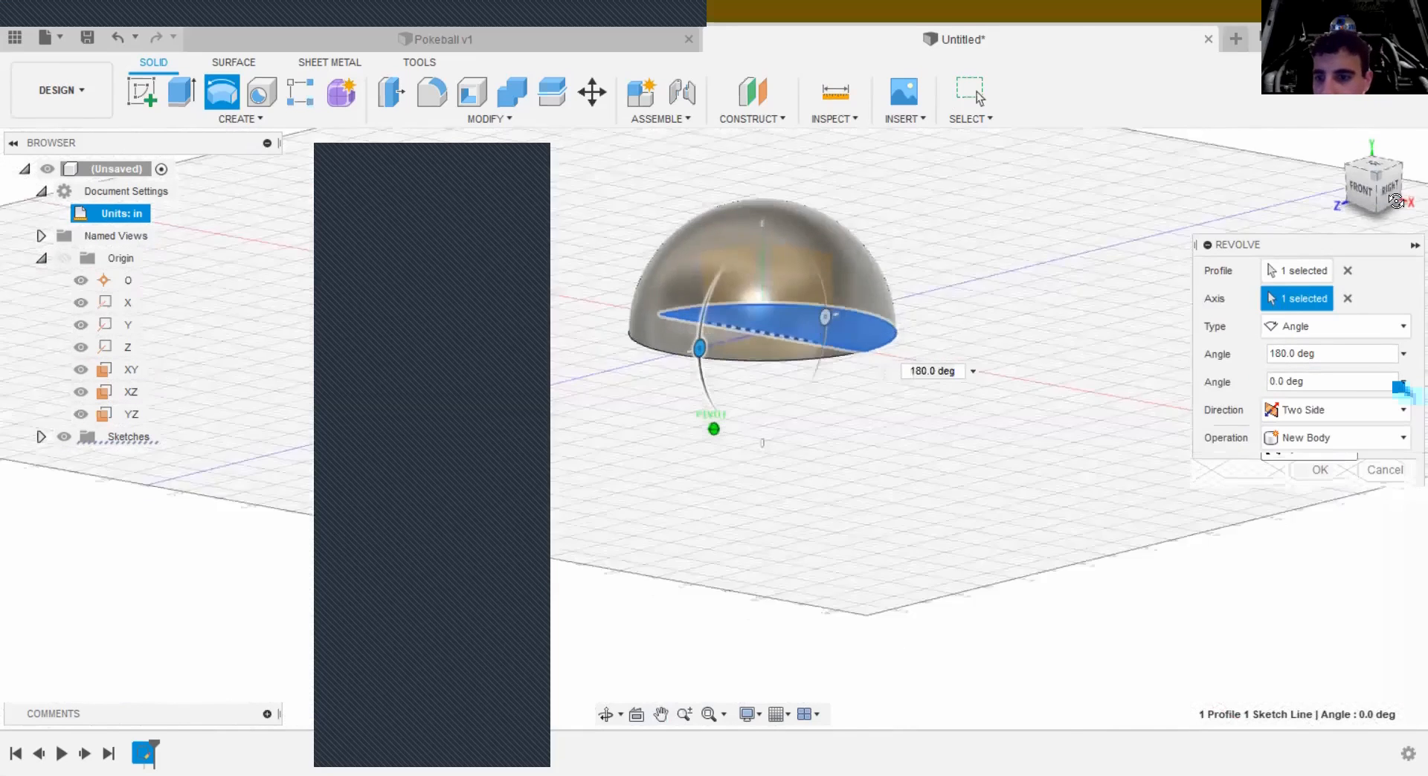
Step: Try the Symmetric direction for the half-circle's 180-degree revolve and examine the preview from the side
left_click(1294, 410)
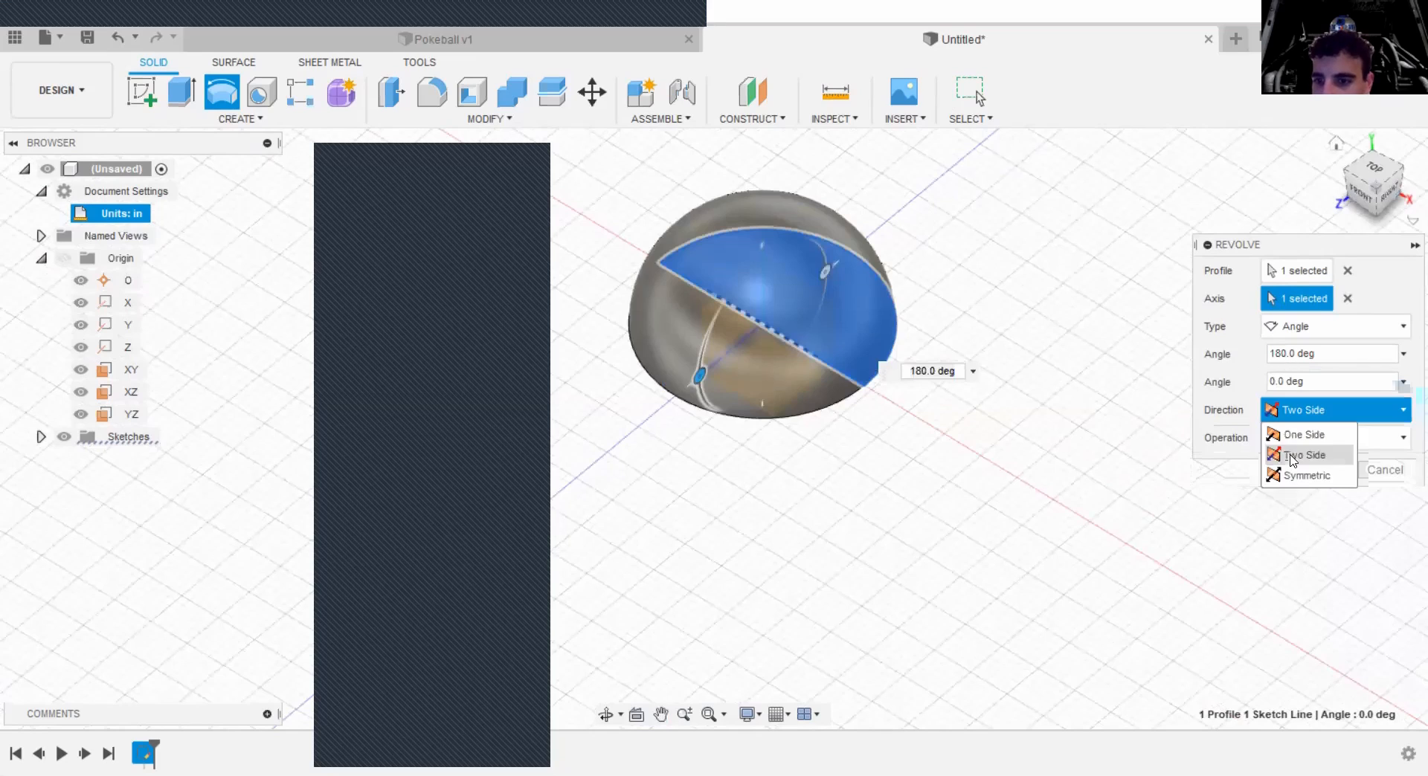
key("Return")
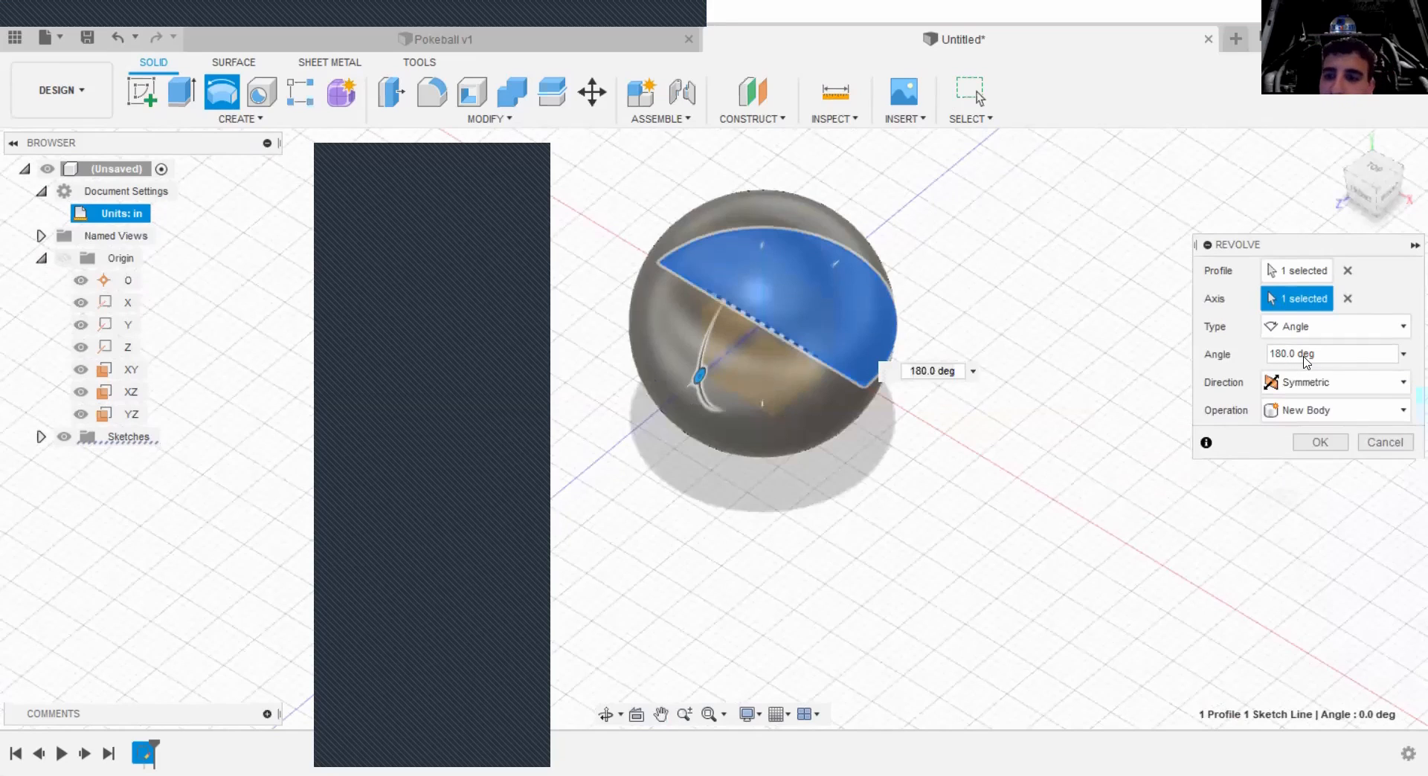
left_click(1396, 163)
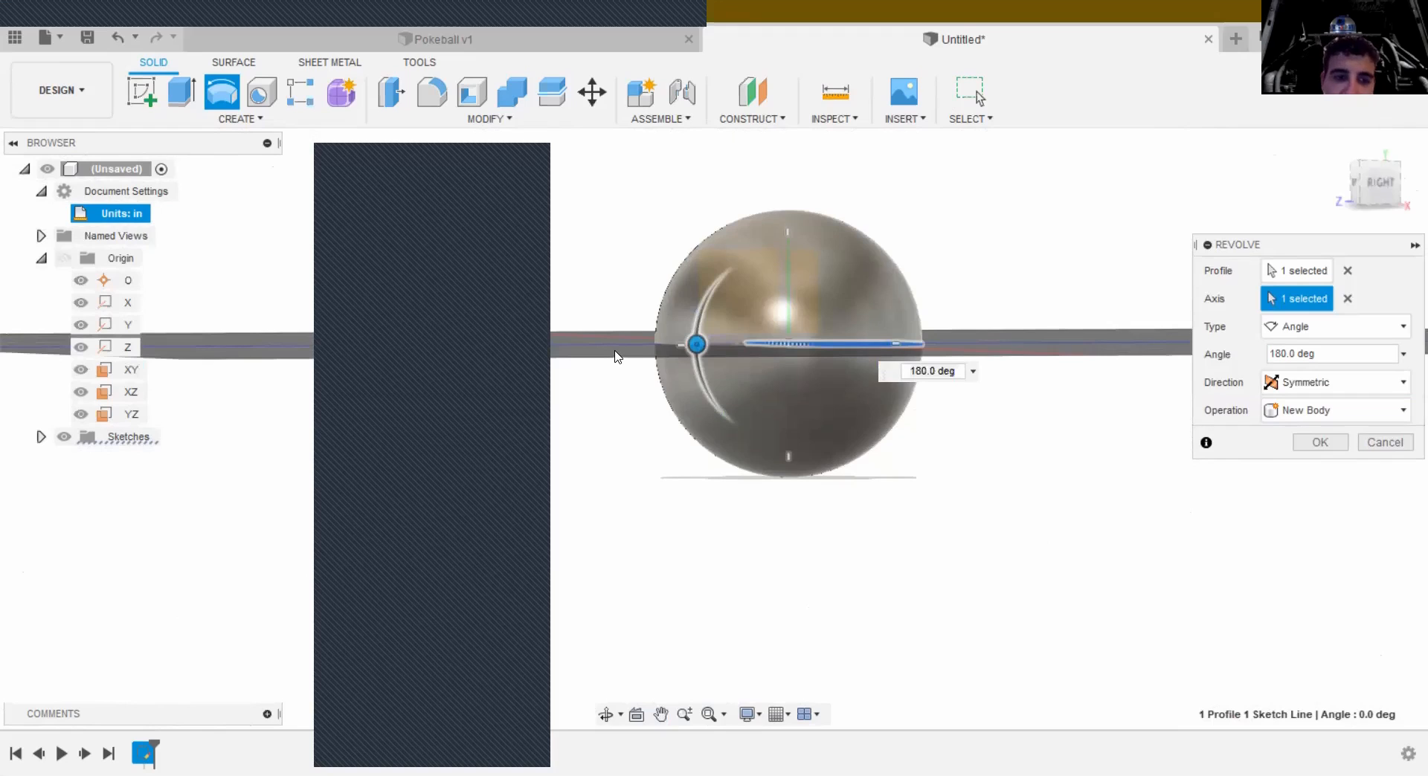
scroll(617, 357, "up", 2)
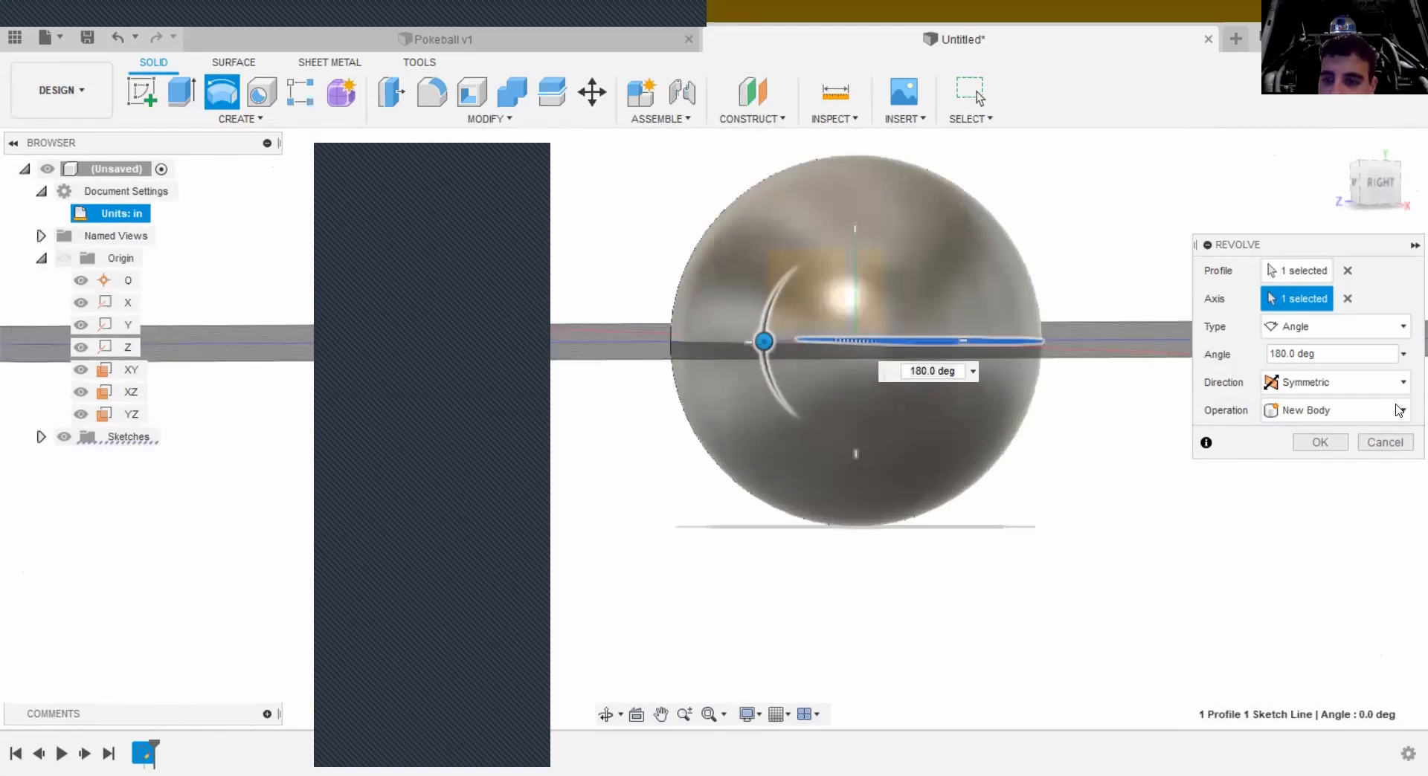
Step: Set the revolve direction to One Side and its angle to 360 degrees
left_click(1328, 386)
left_click(1285, 406)
left_click(1282, 355)
left_click(1282, 354)
left_click_drag(1282, 355, 1257, 356)
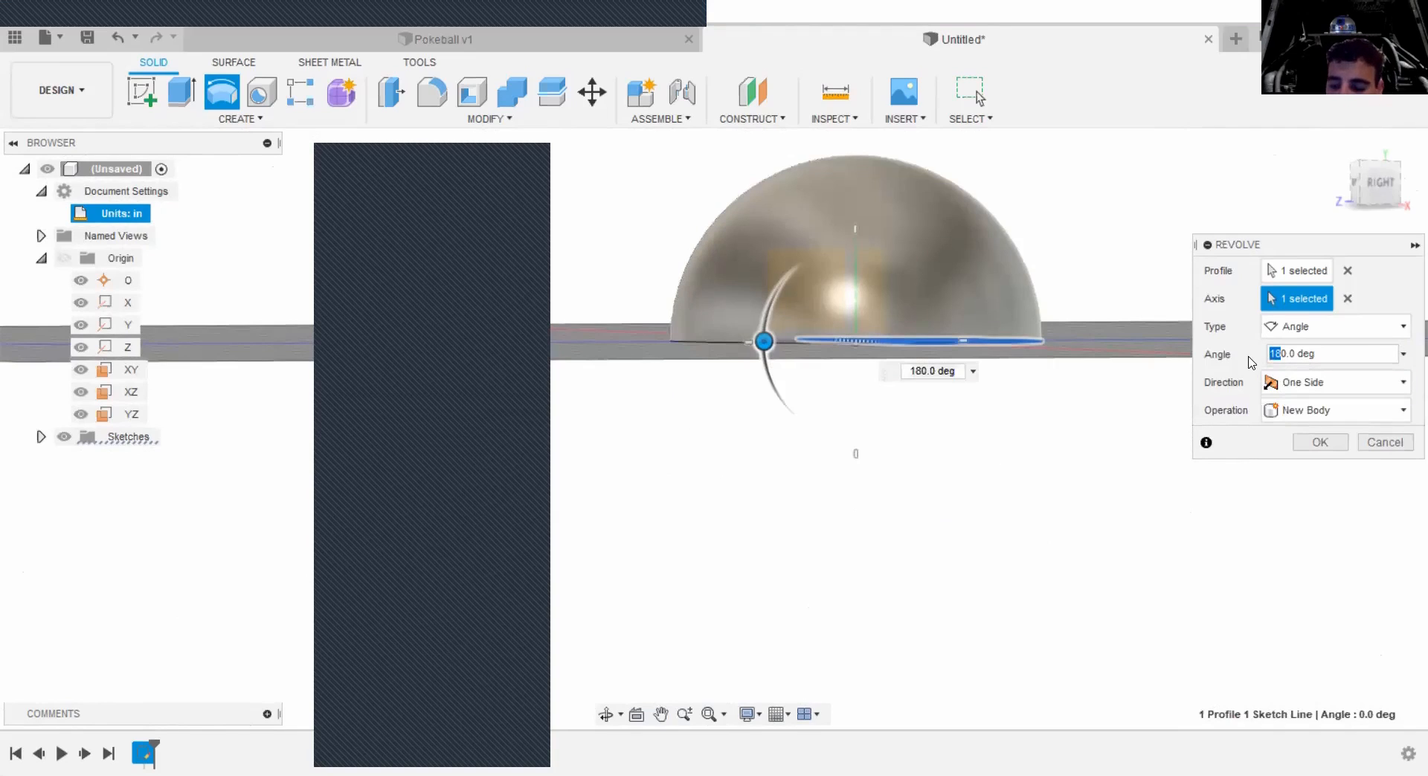
type("36")
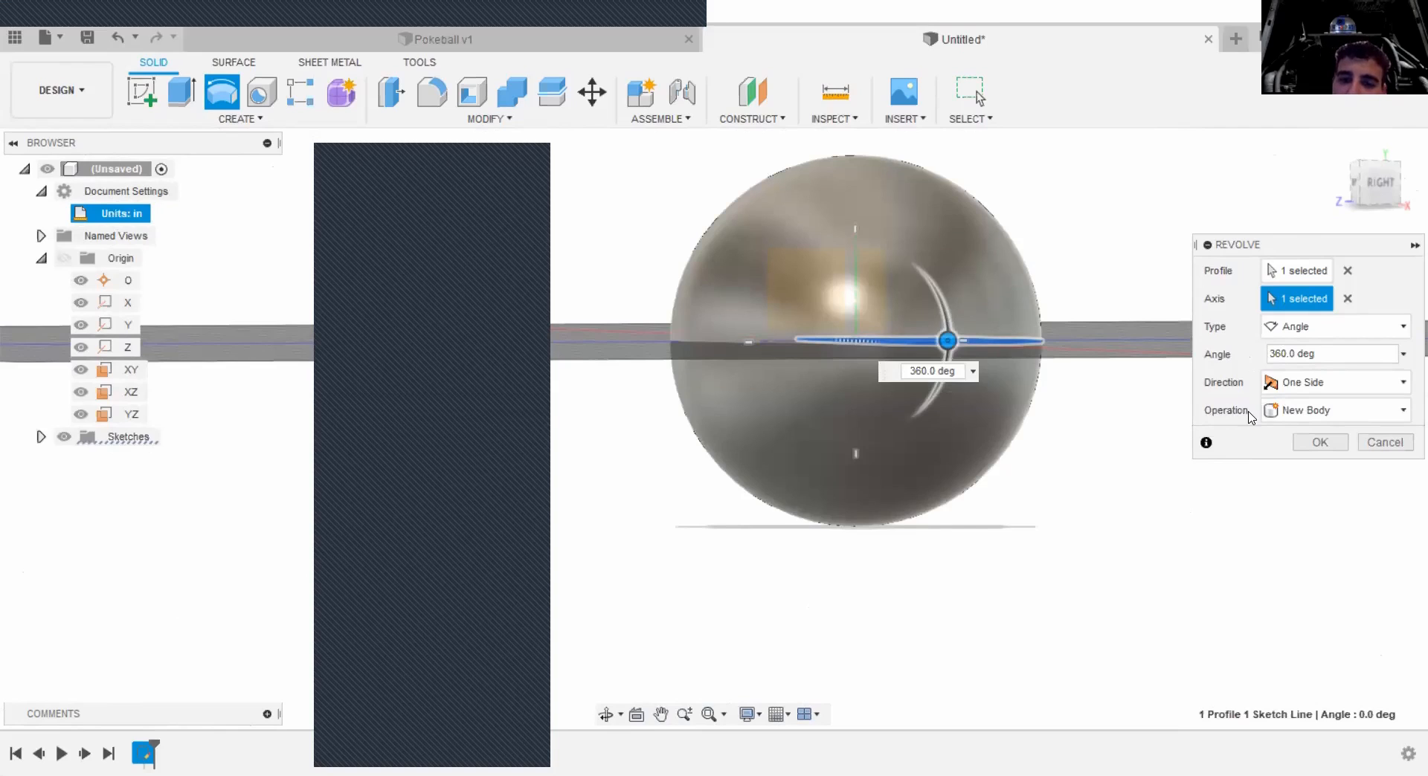
Step: Complete the full revolve of the half-circle profile, keeping New Body as the operation
left_click(1296, 412)
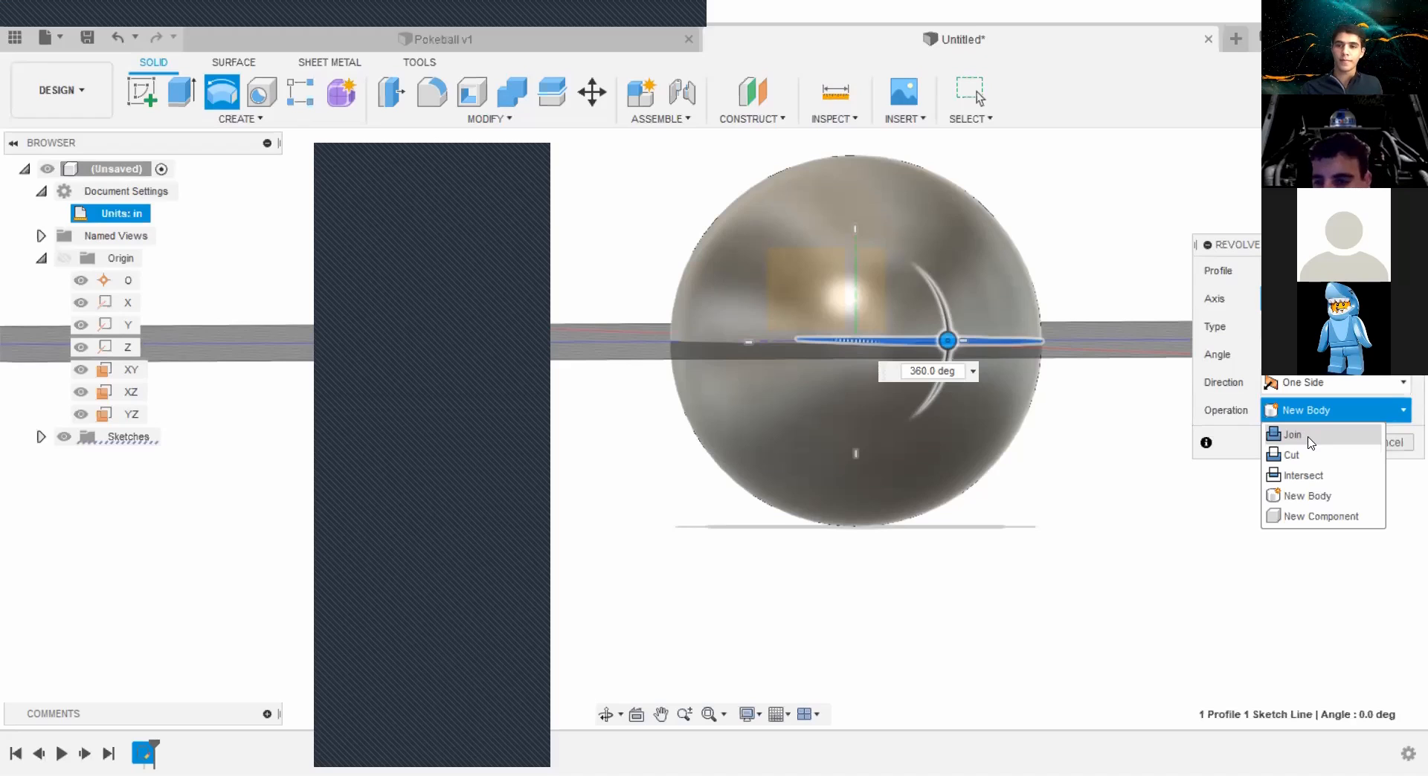
left_click(1005, 451)
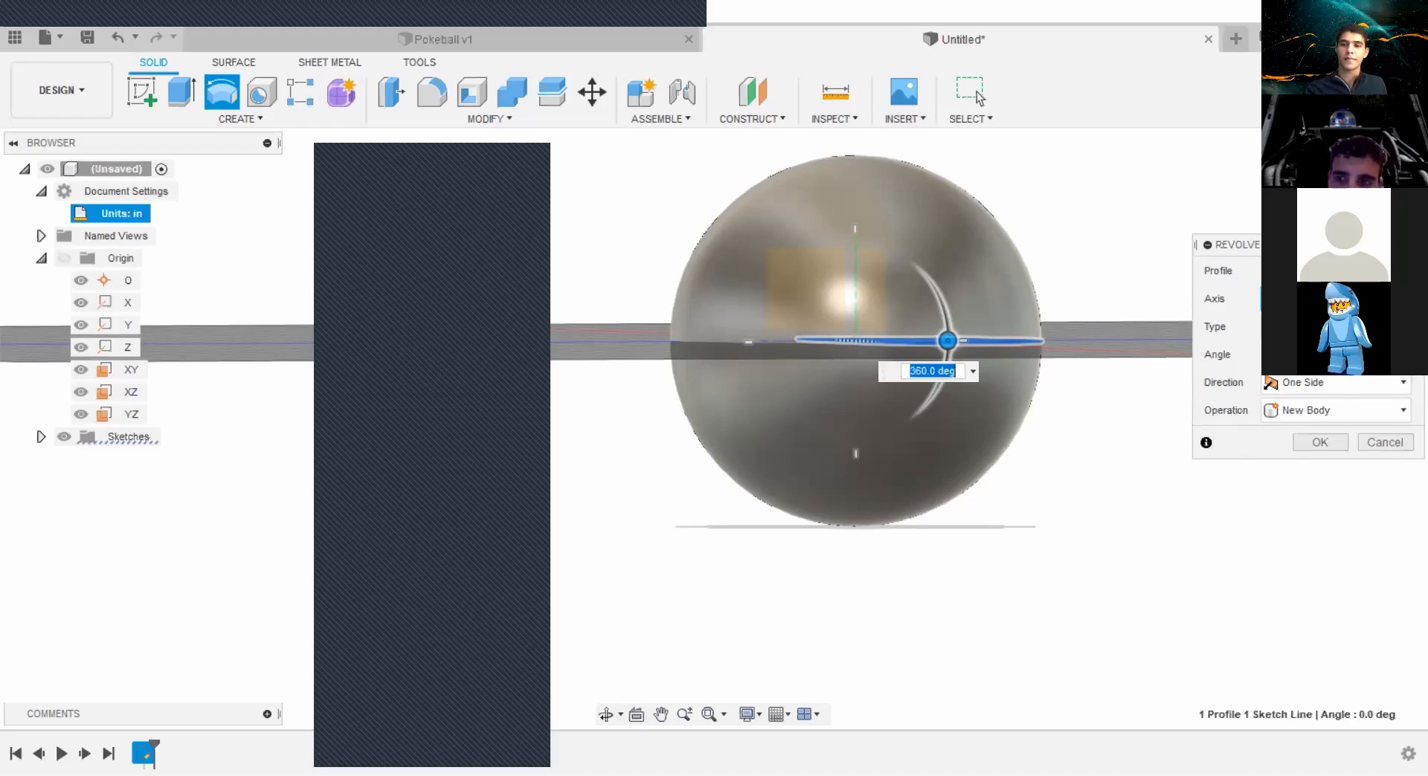
left_click_drag(1383, 183, 1410, 190)
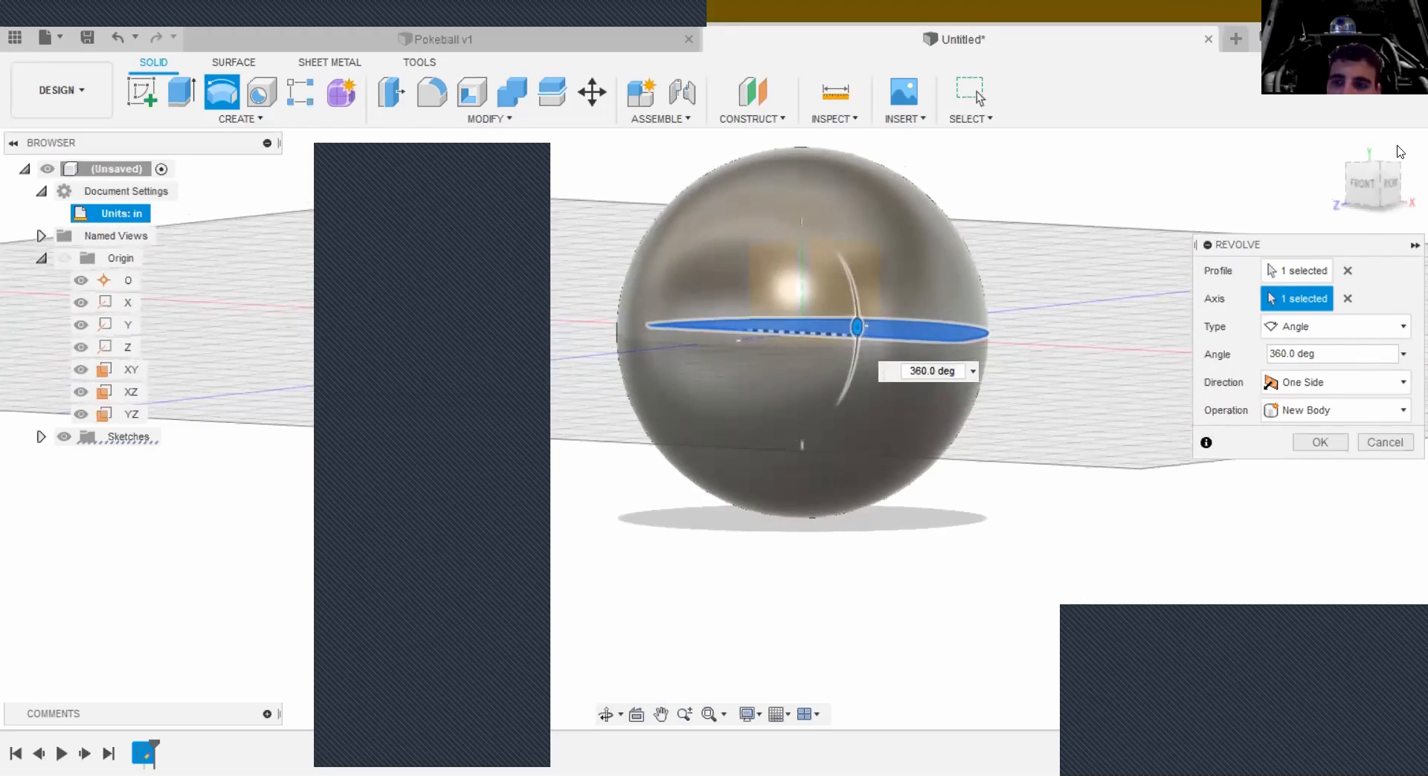
left_click(1366, 185)
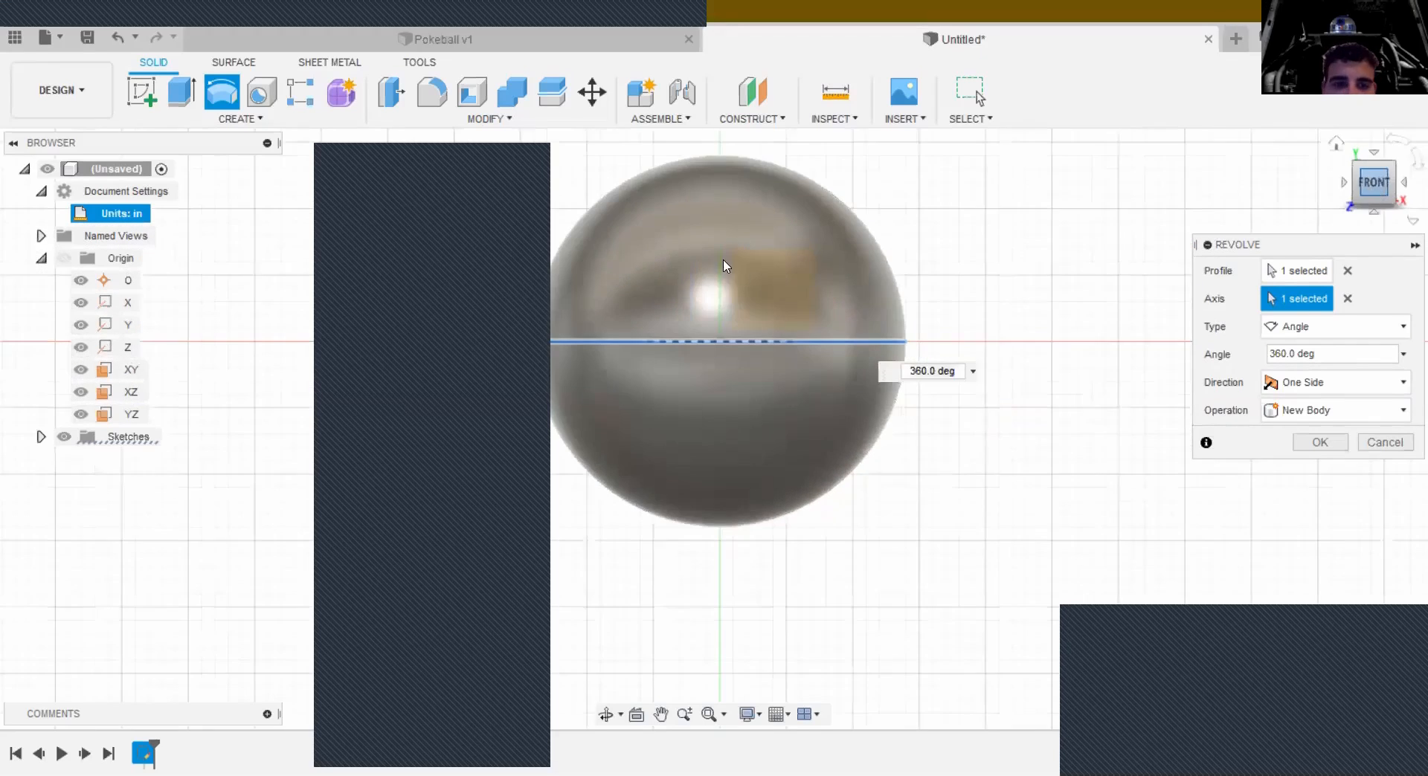
mouse_move(1113, 309)
middle_mouse_down()
mouse_move(1169, 331)
mouse_move(1109, 309)
middle_mouse_up()
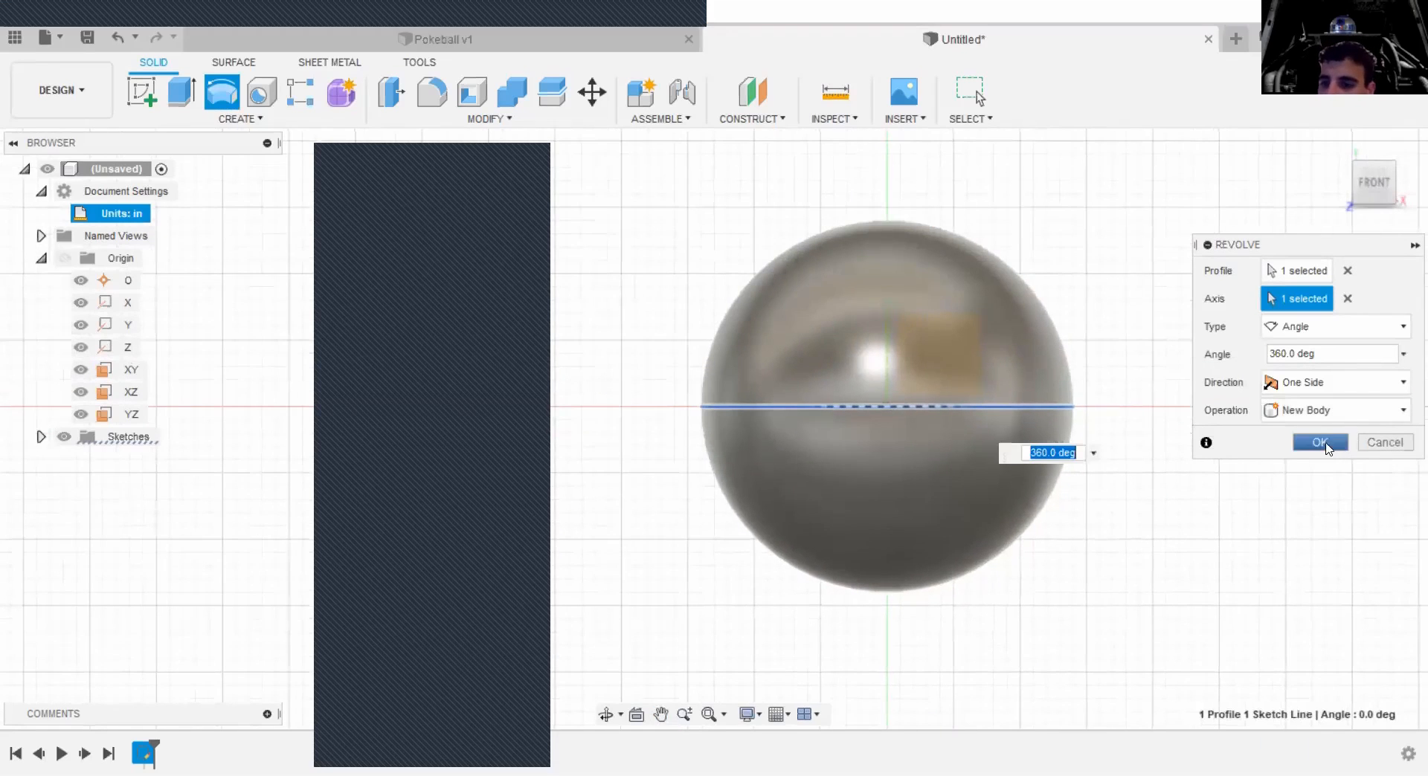
left_click(1320, 444)
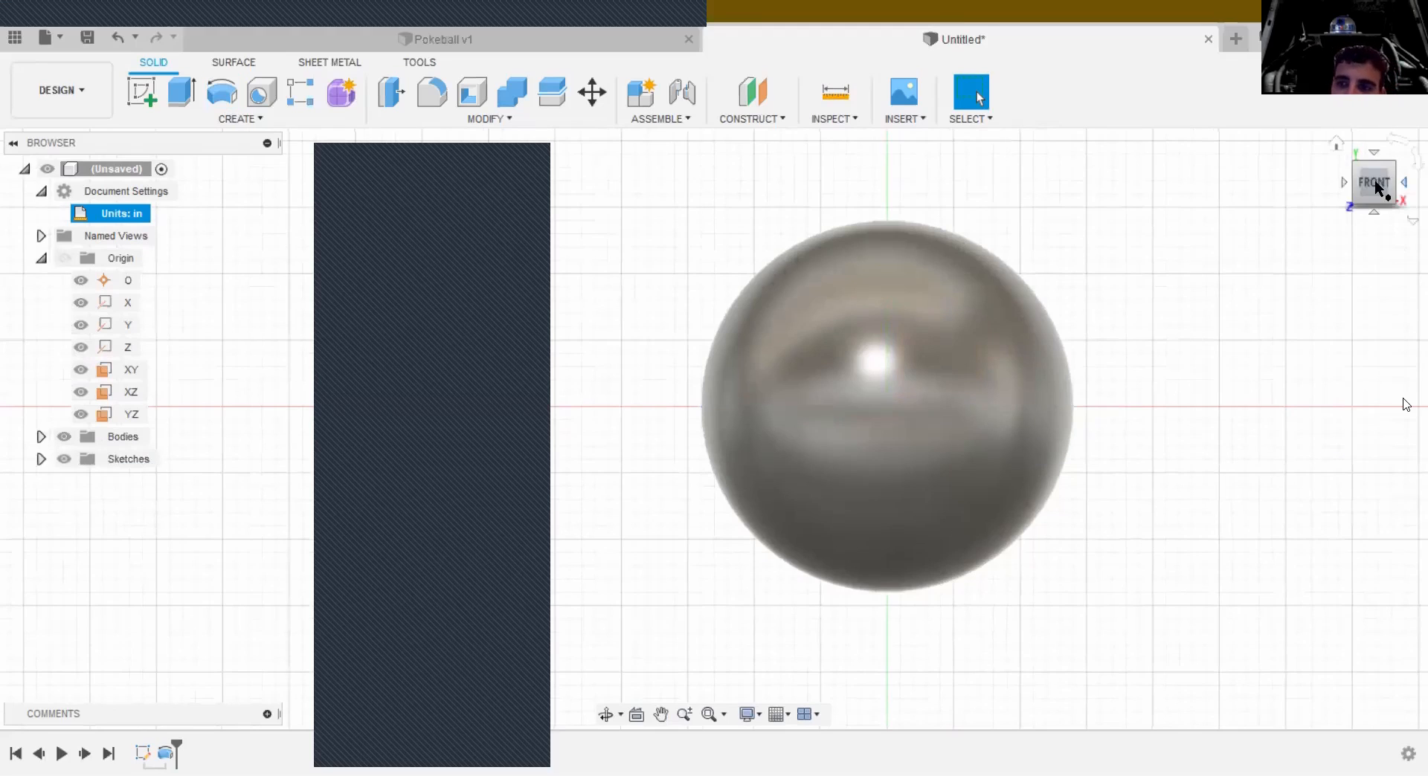
Step: Start a new sketch on the horizontal XZ origin plane through the sphere and look straight down on it
left_click_drag(1374, 184, 1381, 199)
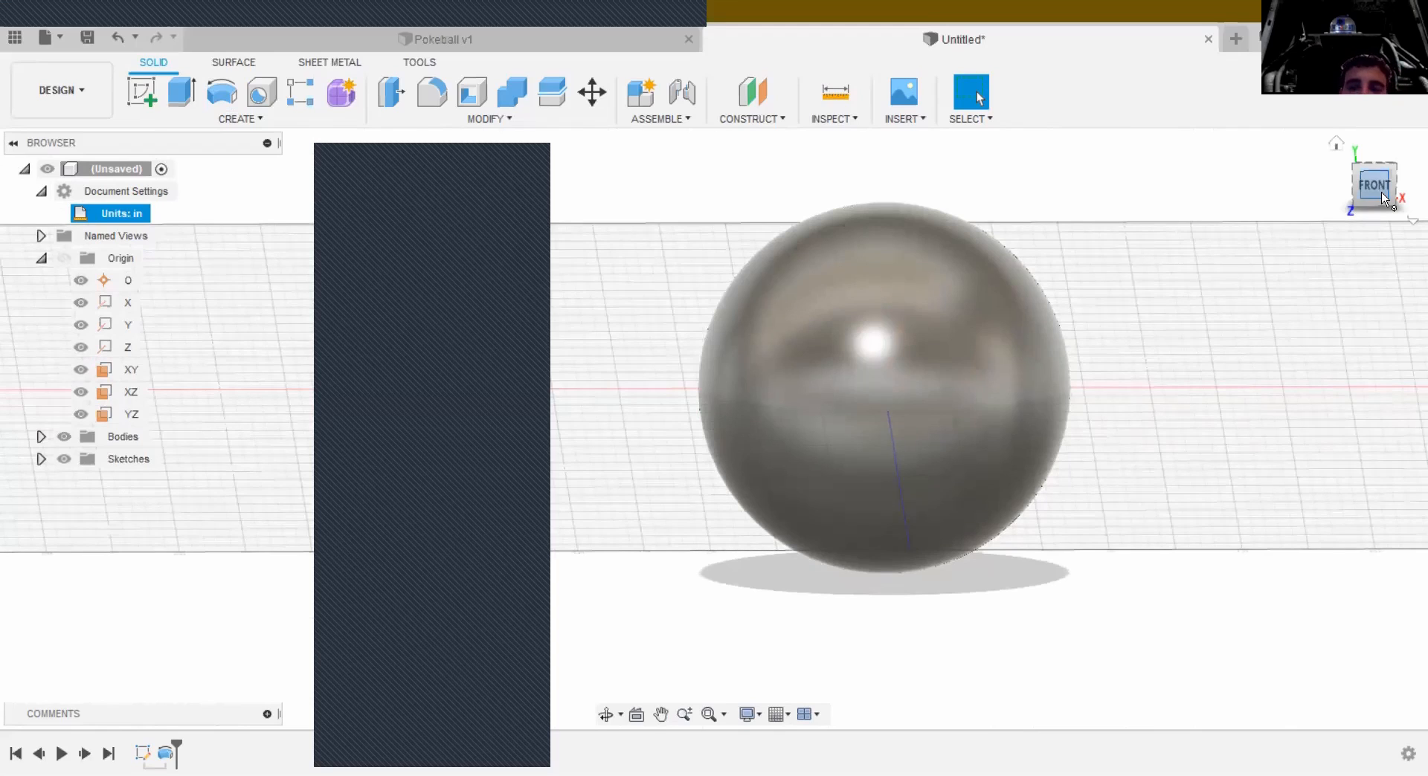
left_click_drag(1376, 189, 1376, 250)
middle_click_drag(1189, 153, 1165, 280)
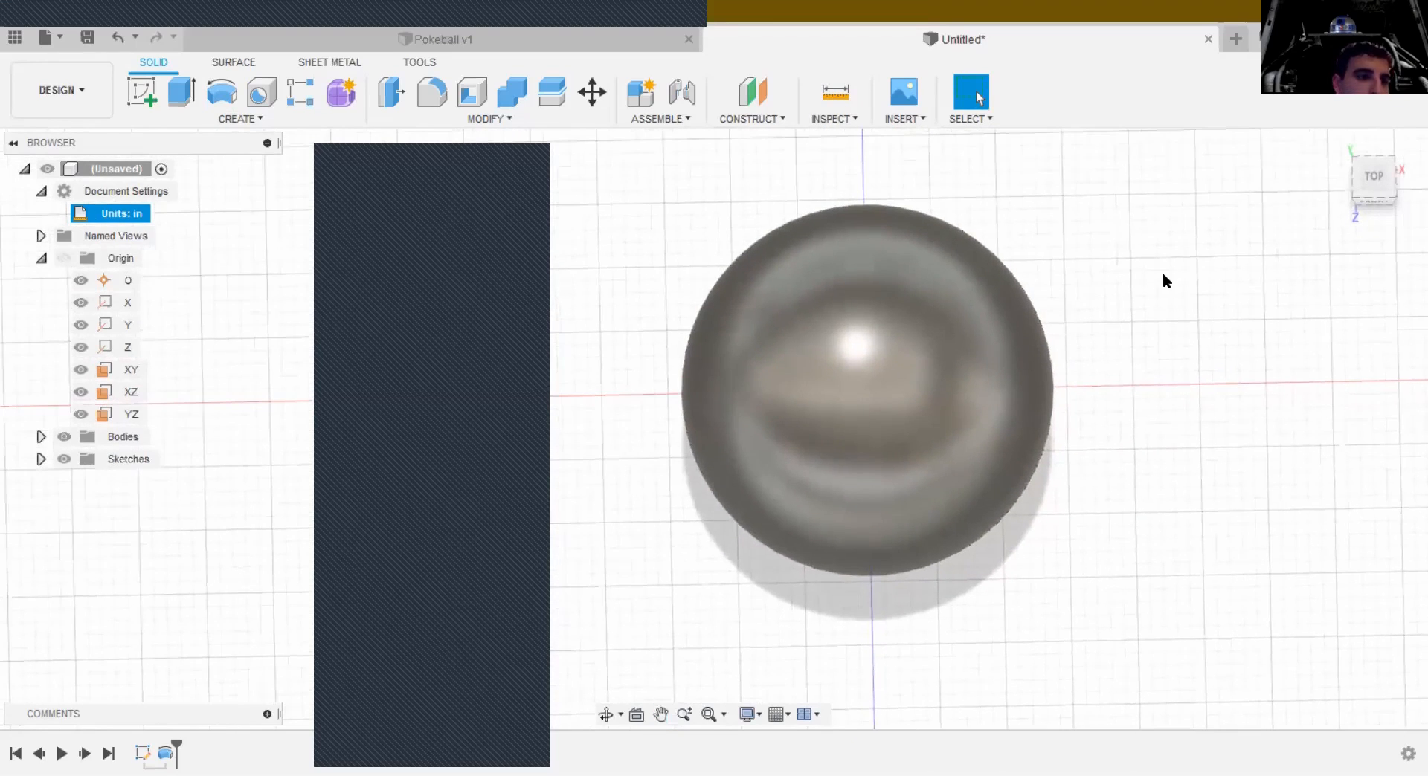
left_click(142, 93)
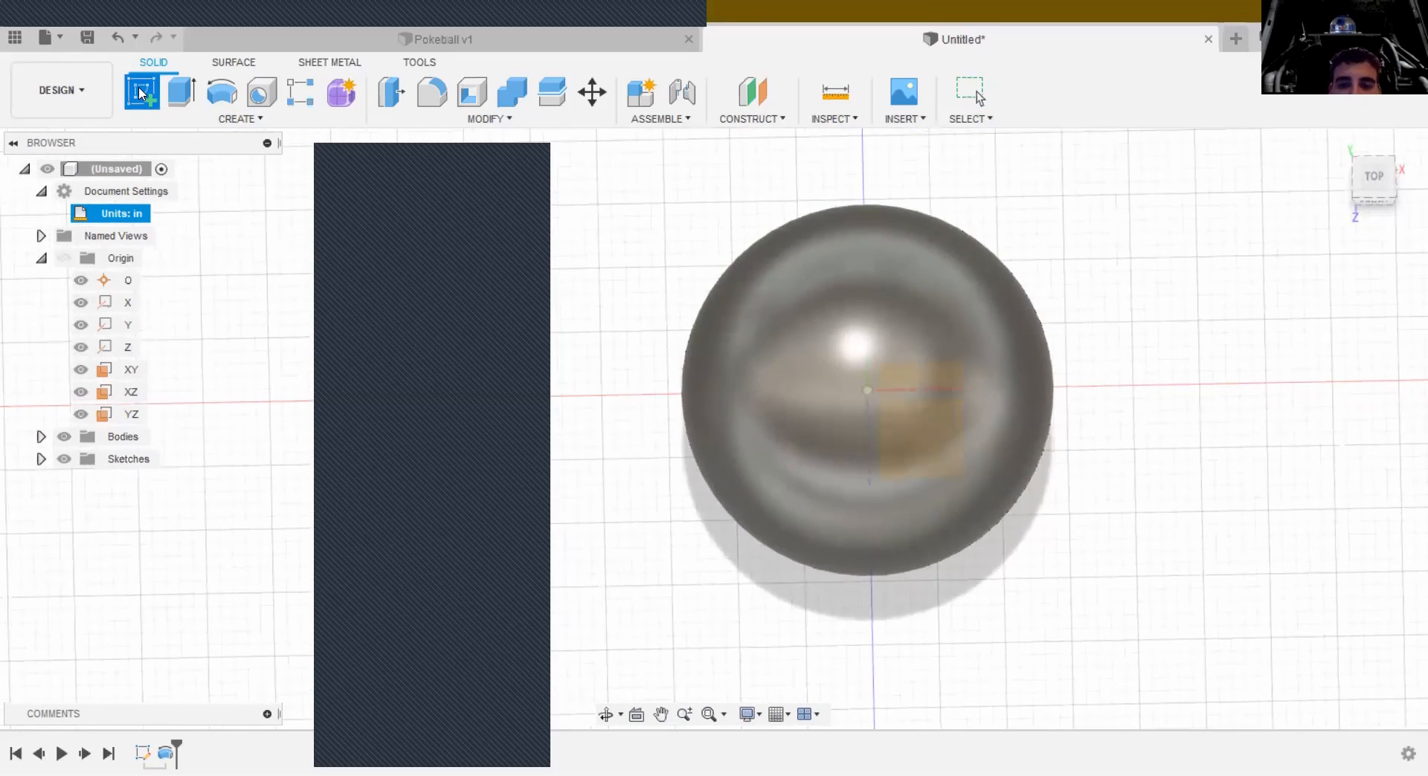
left_click(898, 439)
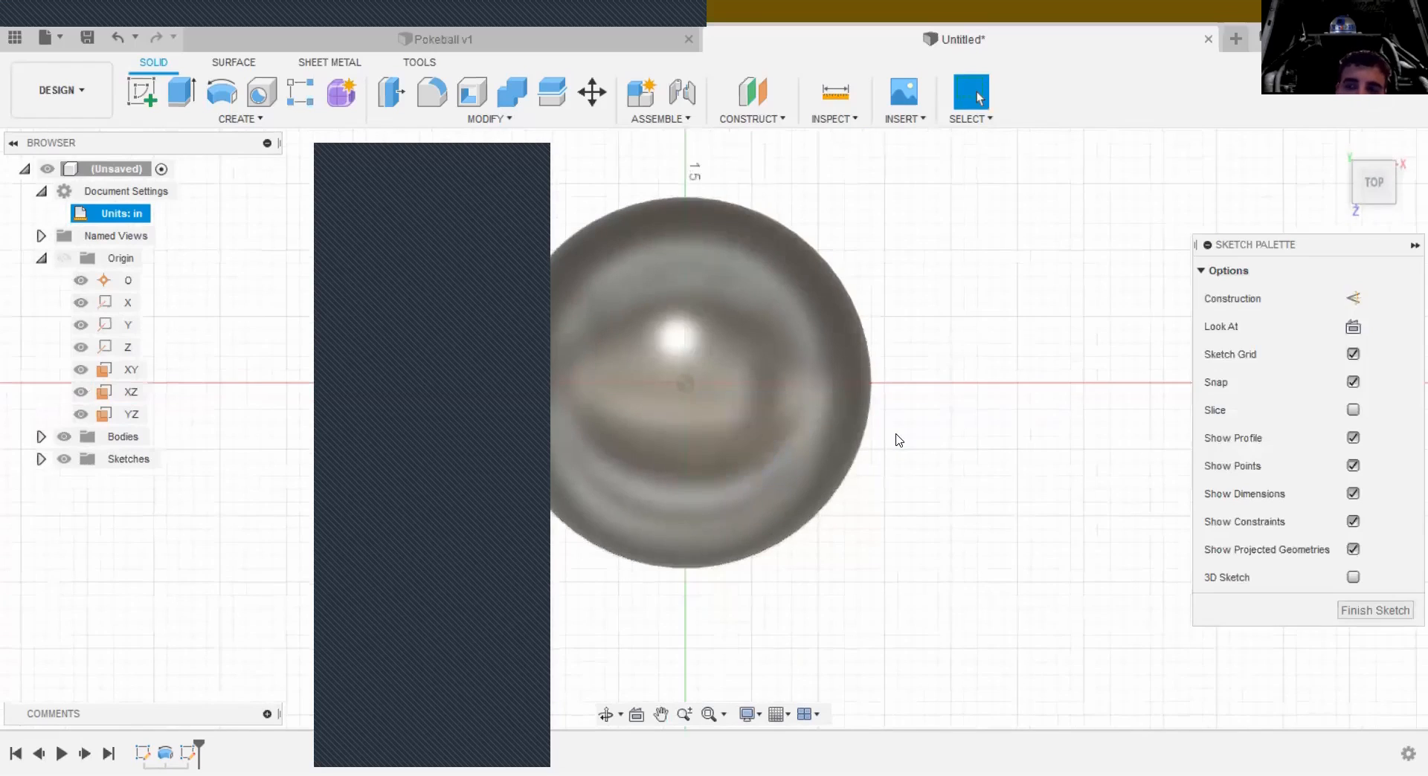
mouse_move(1376, 198)
left_mouse_down()
mouse_move(1375, 167)
mouse_move(1393, 232)
left_mouse_up()
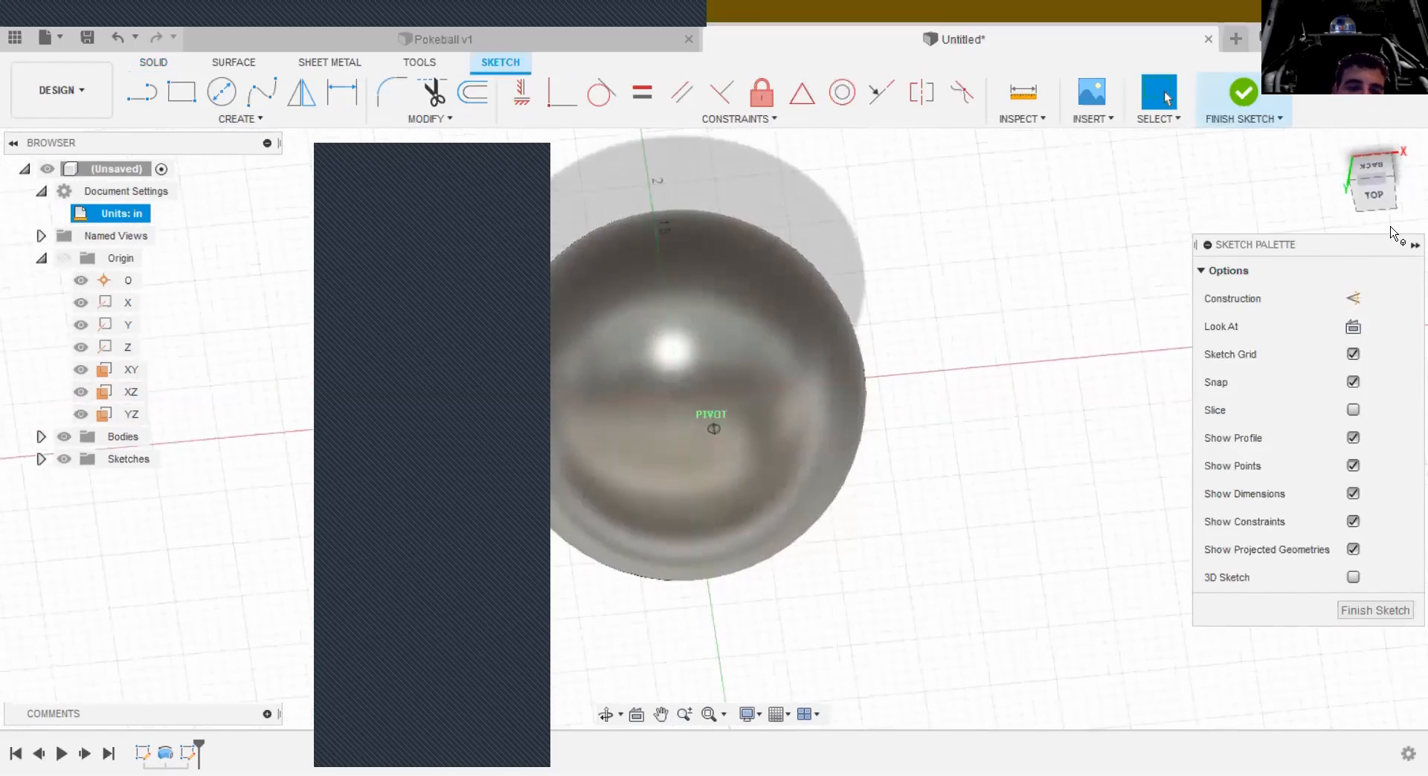
scroll(1001, 253, "down", 1)
middle_click_drag(1000, 253, 1124, 229)
scroll(1124, 229, "up", 1)
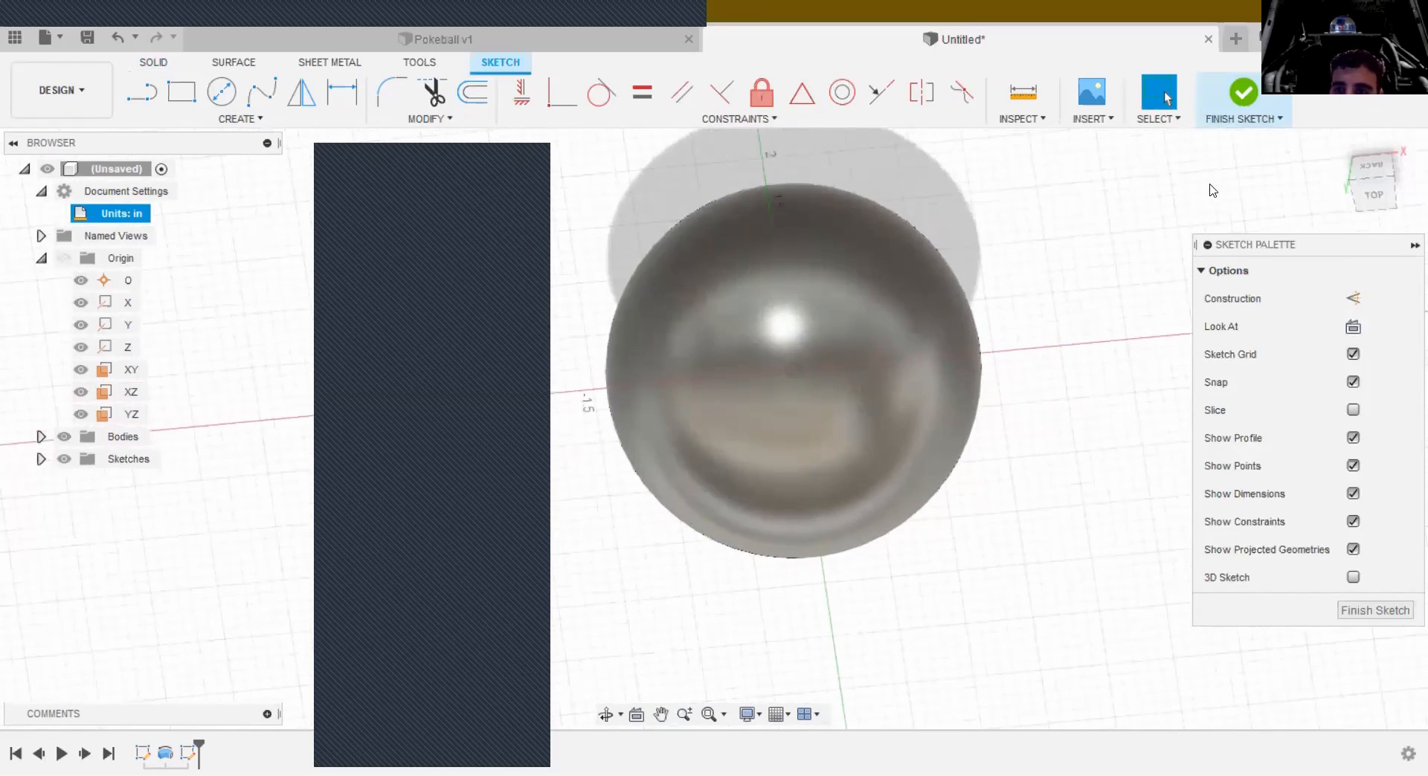
left_click(1376, 197)
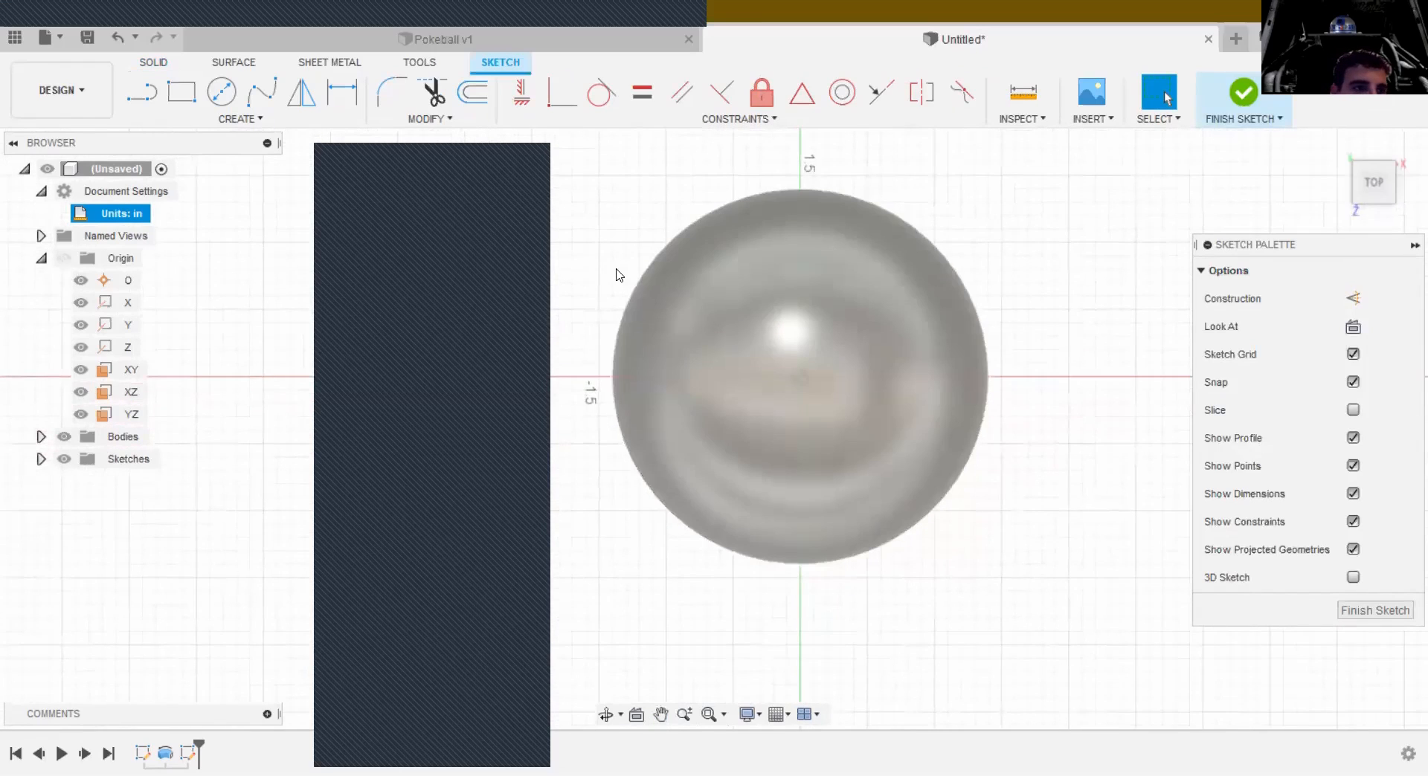
Step: Sketch a circle about 4.42 in in diameter, centred on the origin and enclosing the sphere
key("c")
left_click(800, 376)
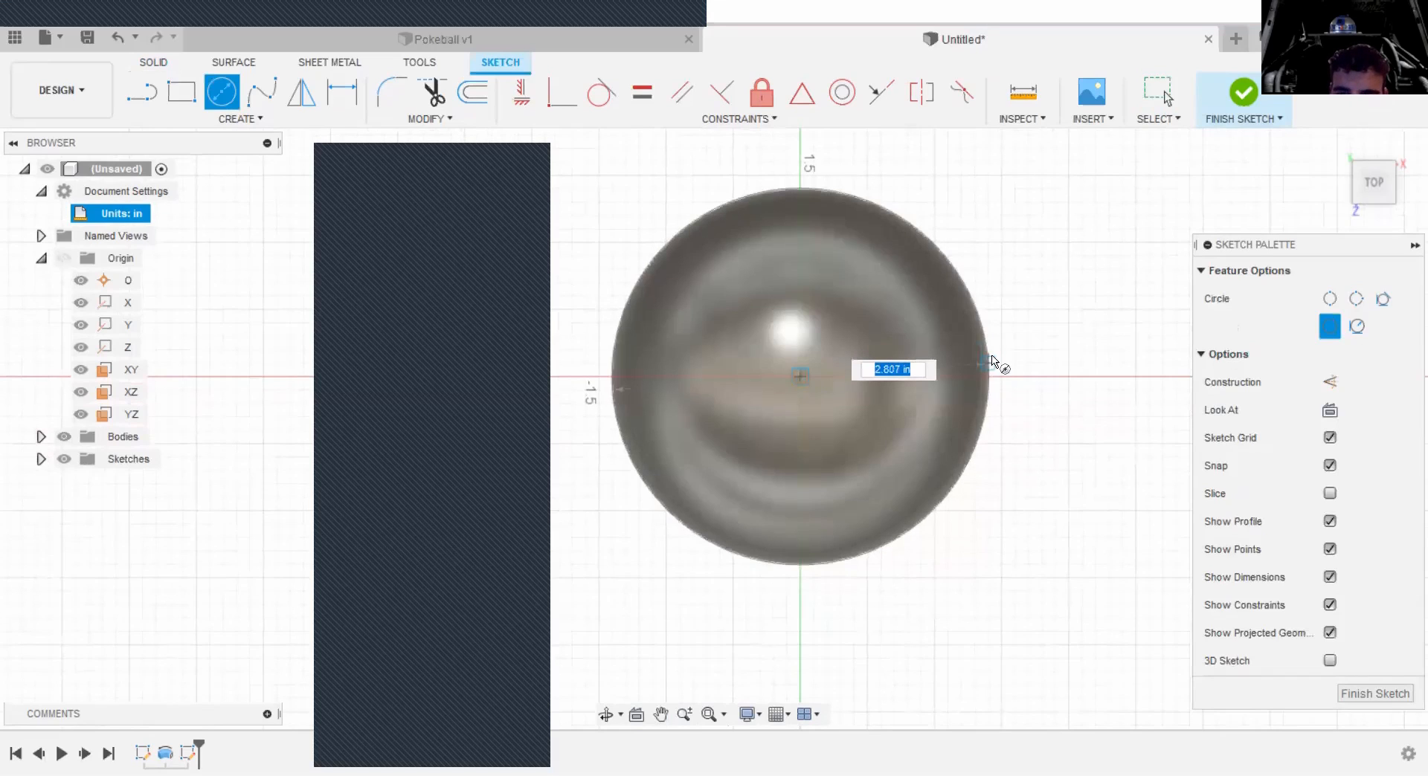
left_click(1100, 356)
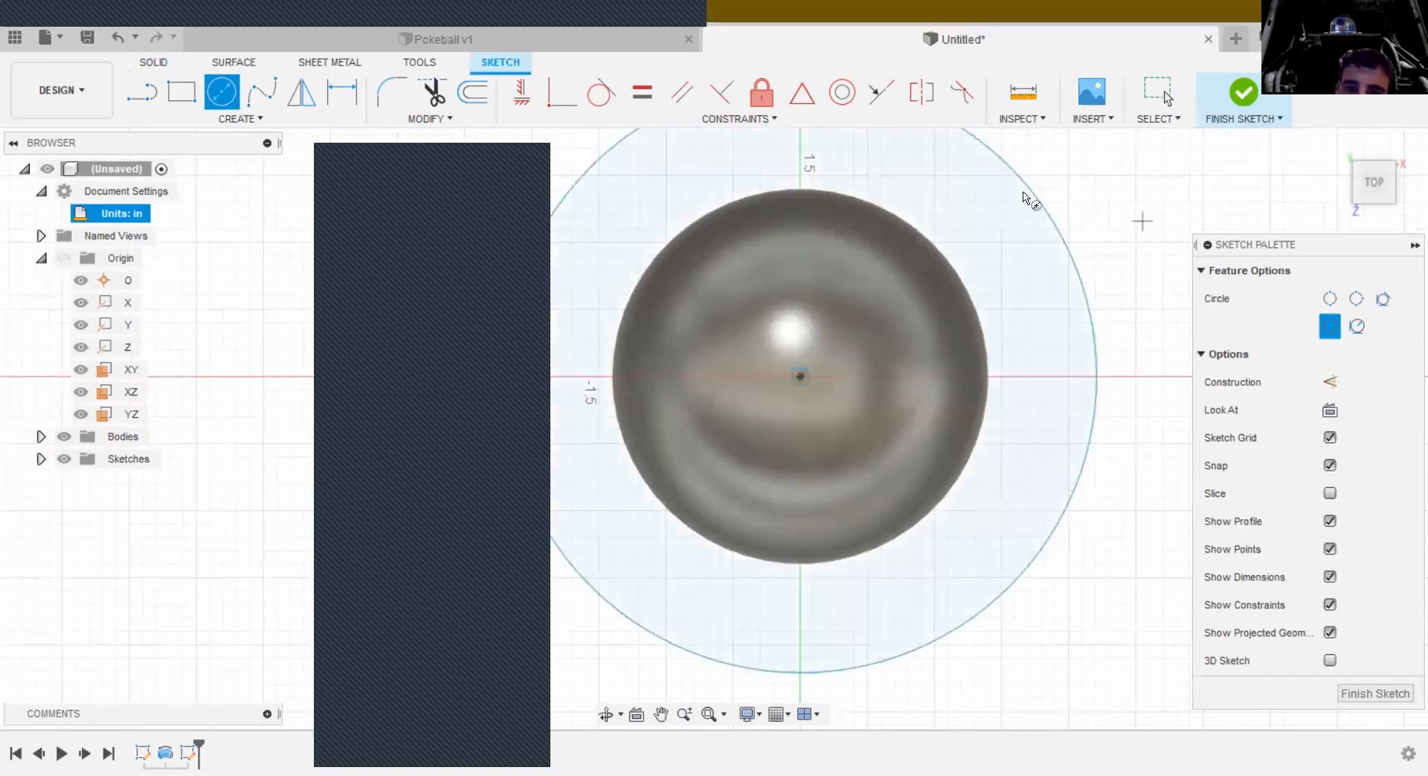
scroll(1126, 350, "down", 4)
middle_click_drag(1081, 270, 935, 309)
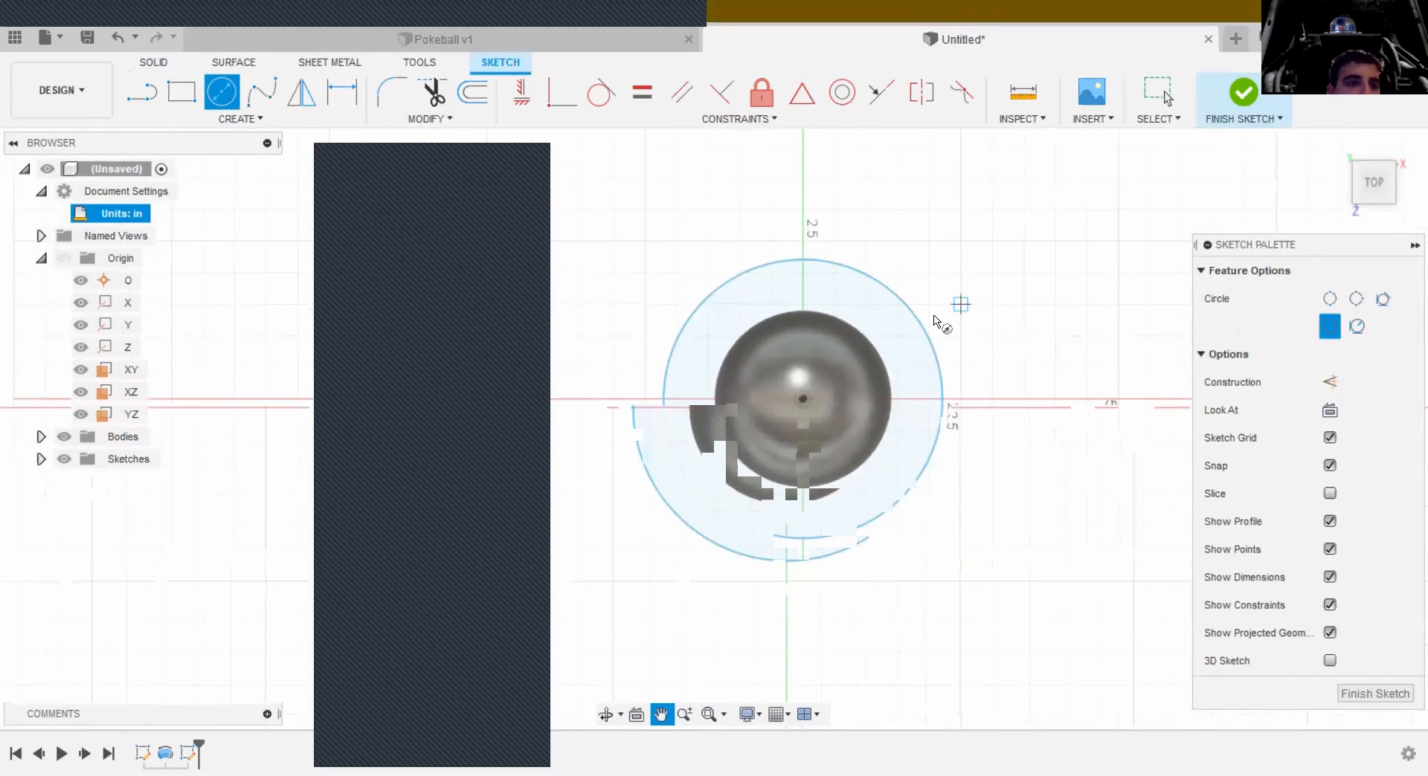
Step: Dimension the circle's diameter as 2.8 in to match the sphere and finish the sketch
left_click(334, 95)
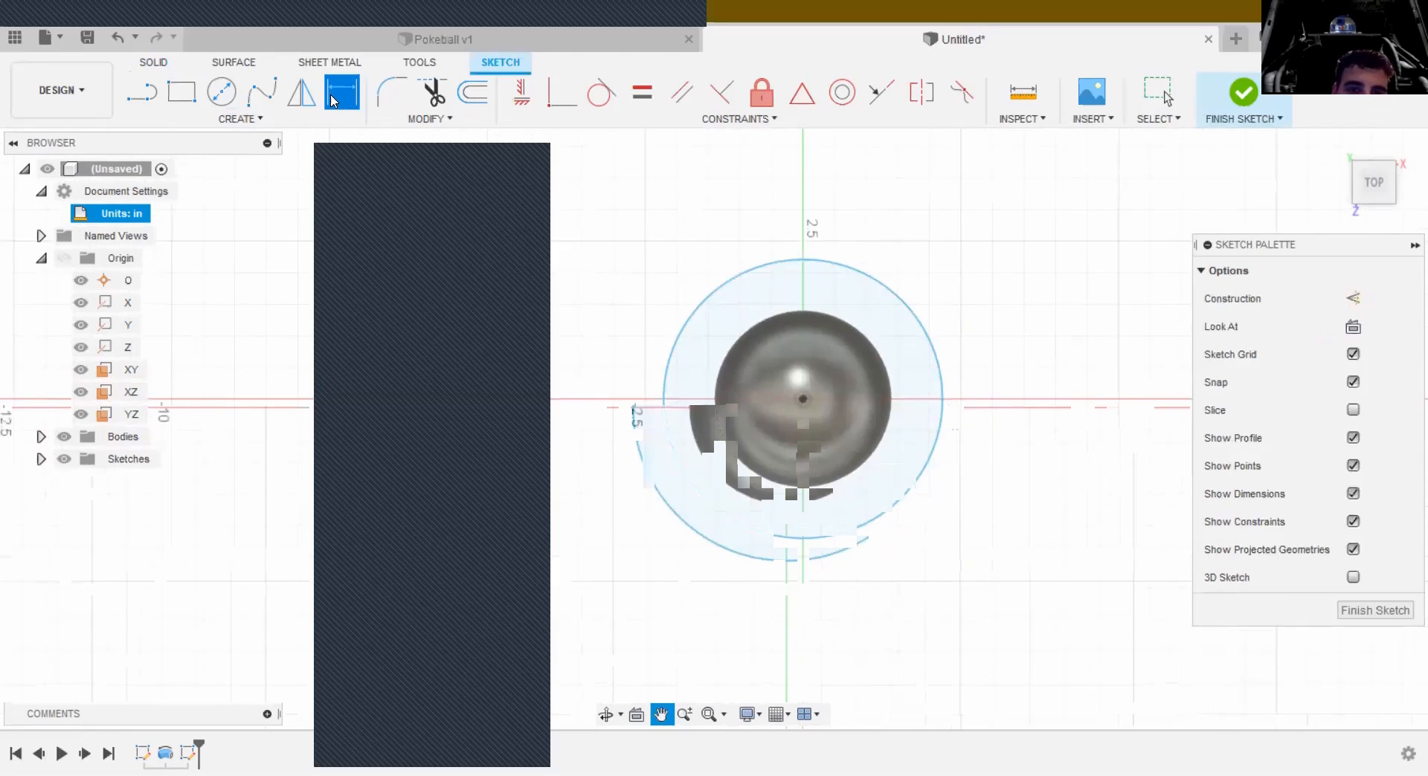
left_click(941, 380)
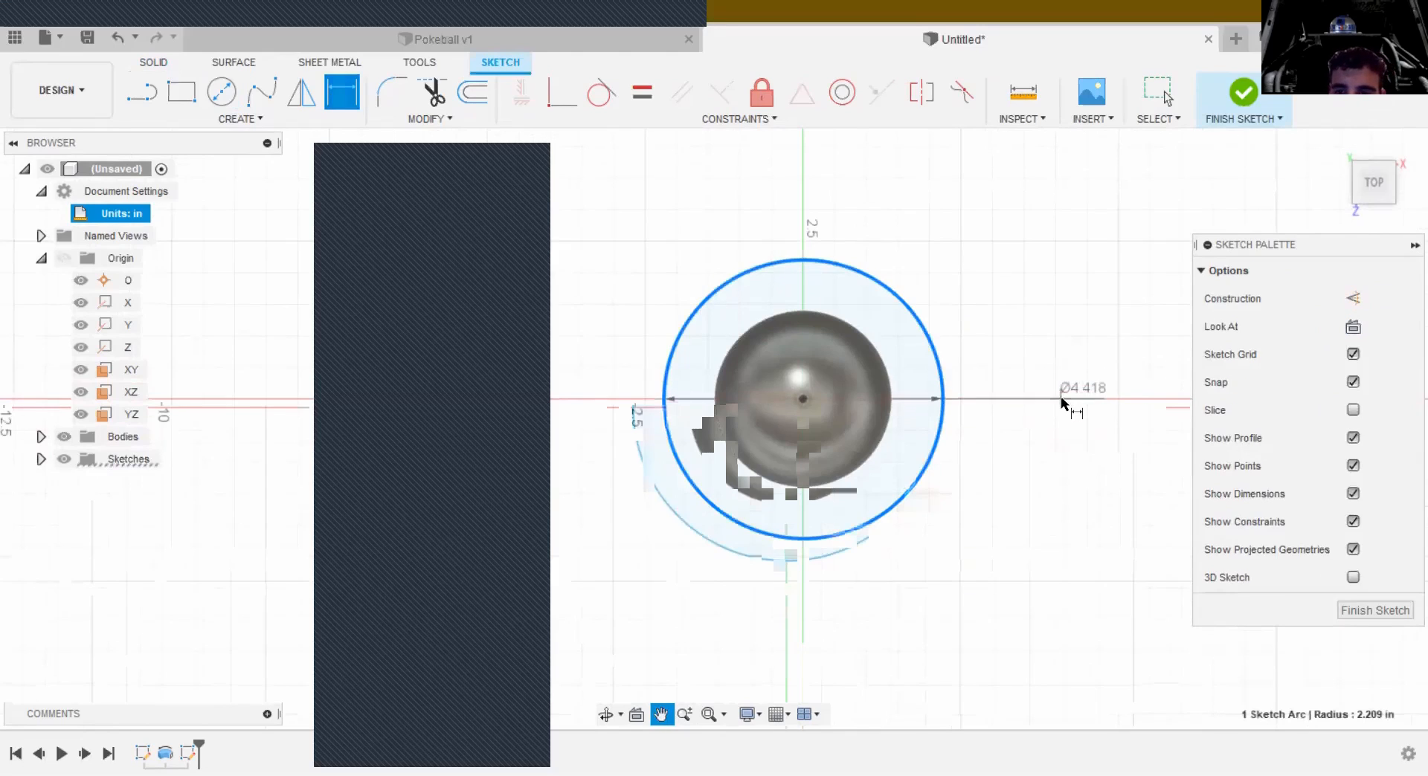
key("Escape")
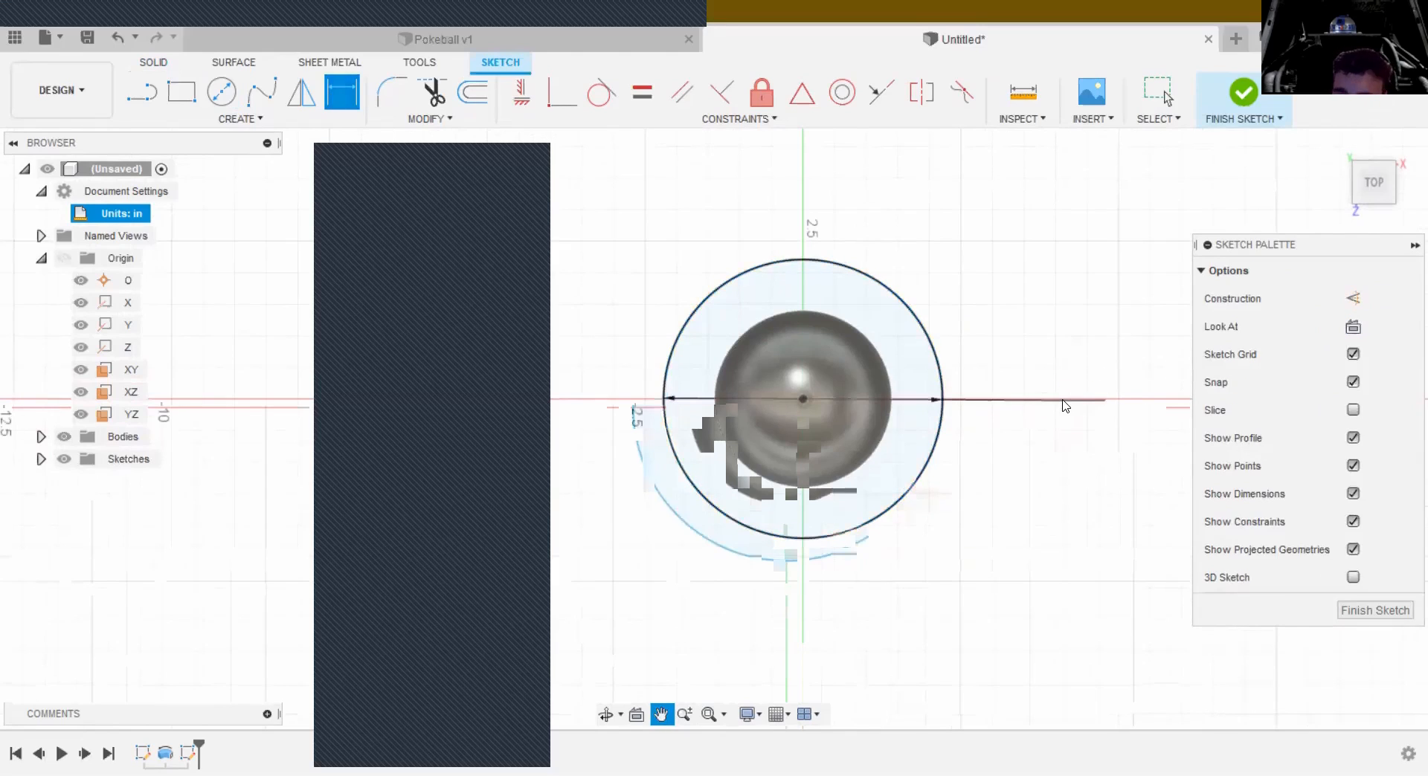
key("Escape")
type("2")
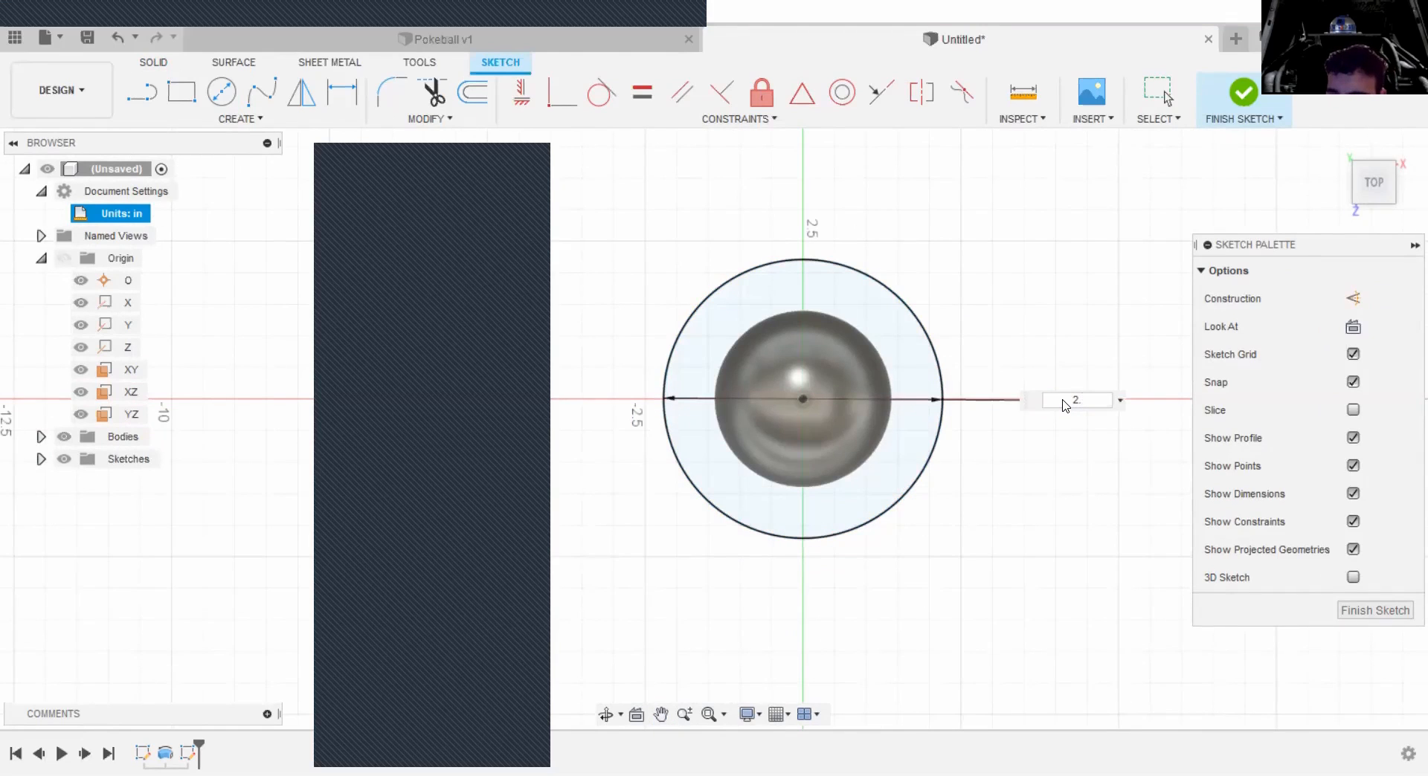
type(".8")
key("Return")
key("d")
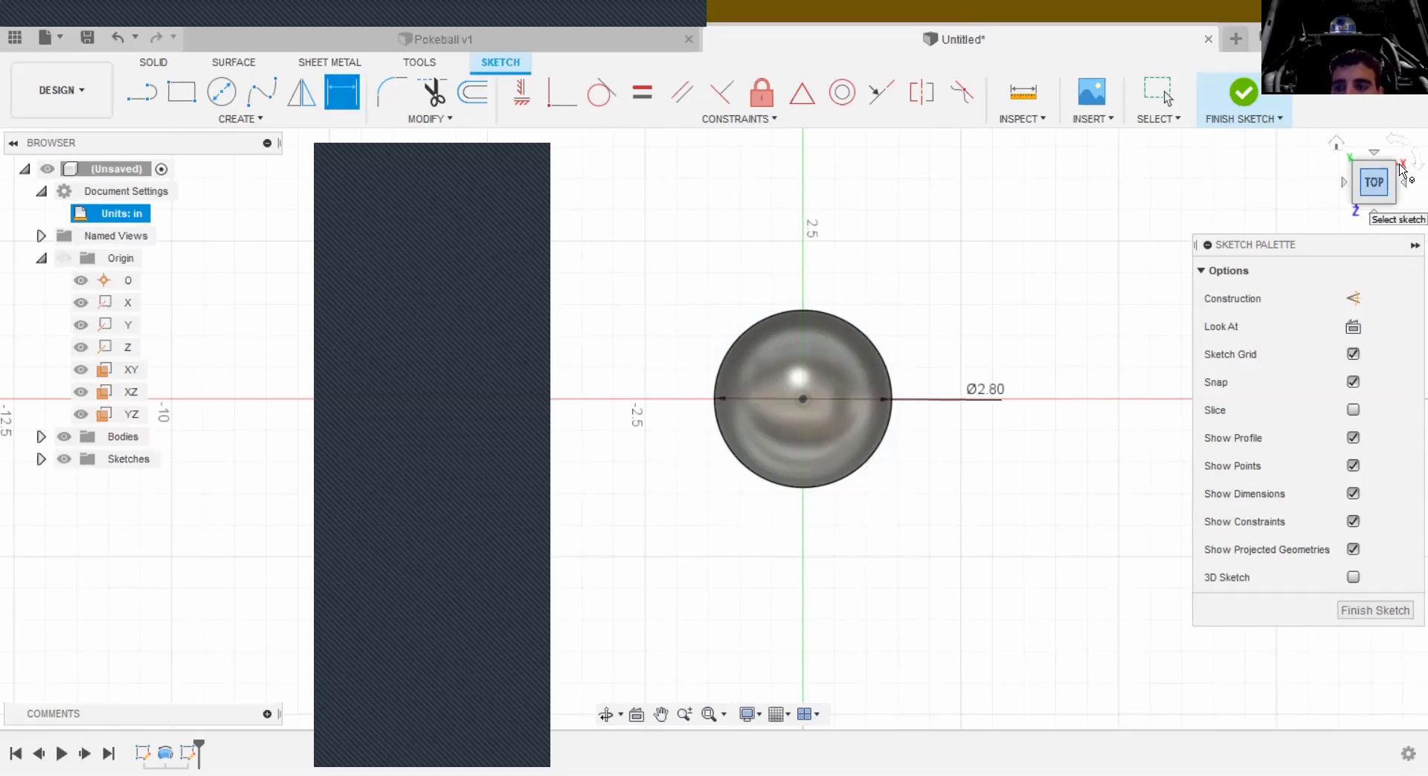
mouse_move(1382, 170)
left_mouse_down()
mouse_move(1355, 120)
mouse_move(1369, 116)
mouse_move(1374, 210)
mouse_move(1373, 120)
mouse_move(1379, 163)
left_mouse_up()
left_click(1371, 186)
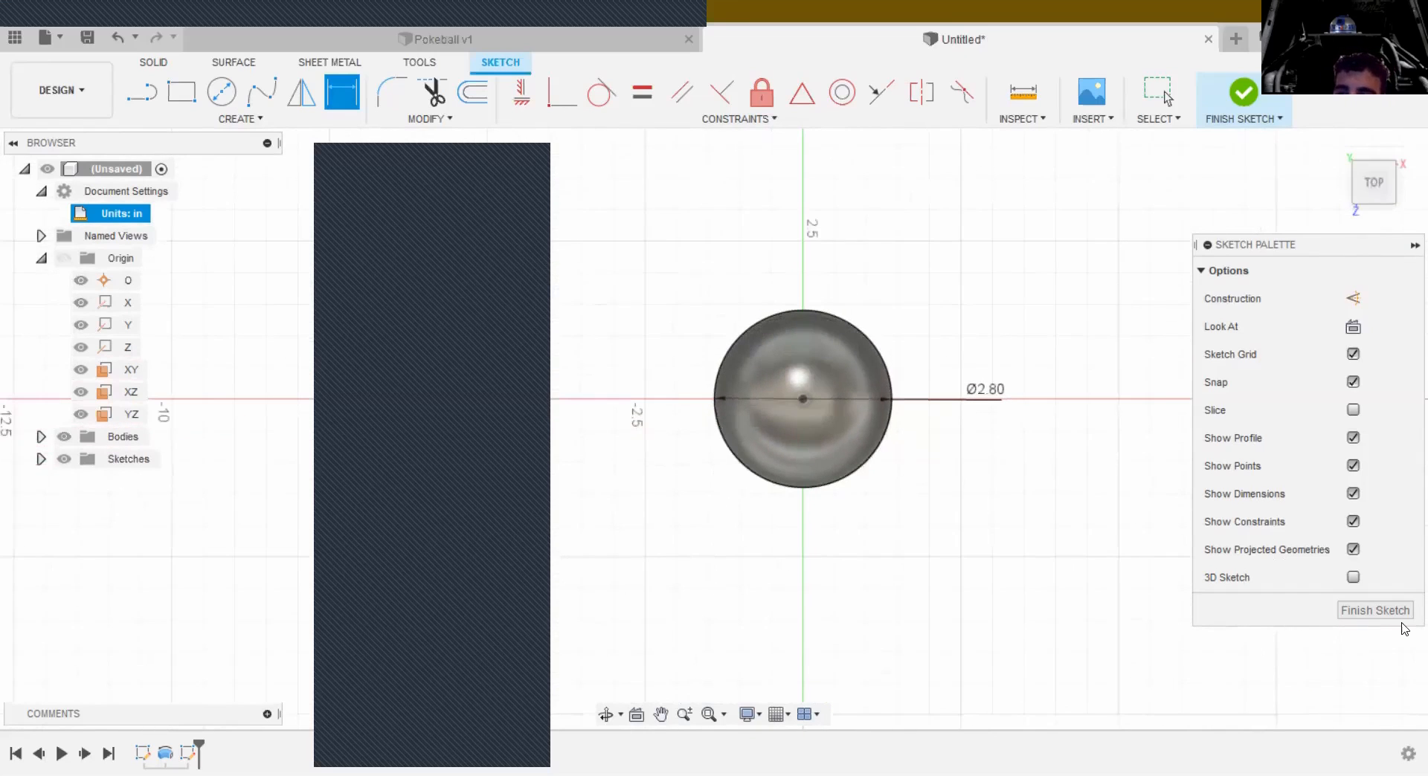
left_click(1398, 618)
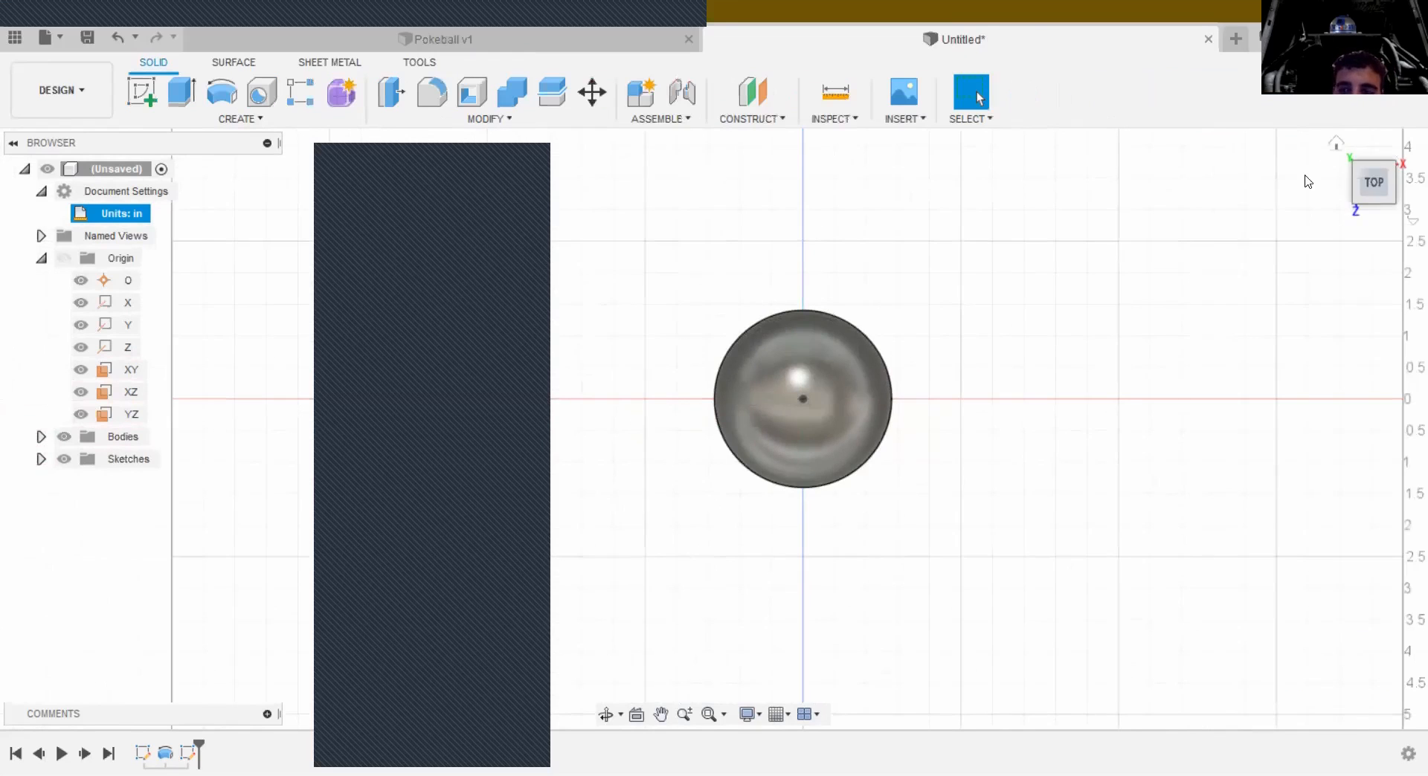
Step: Expand the lists of bodies and sketches and examine the sphere with its equatorial circle
left_click_drag(1372, 178, 1405, 131)
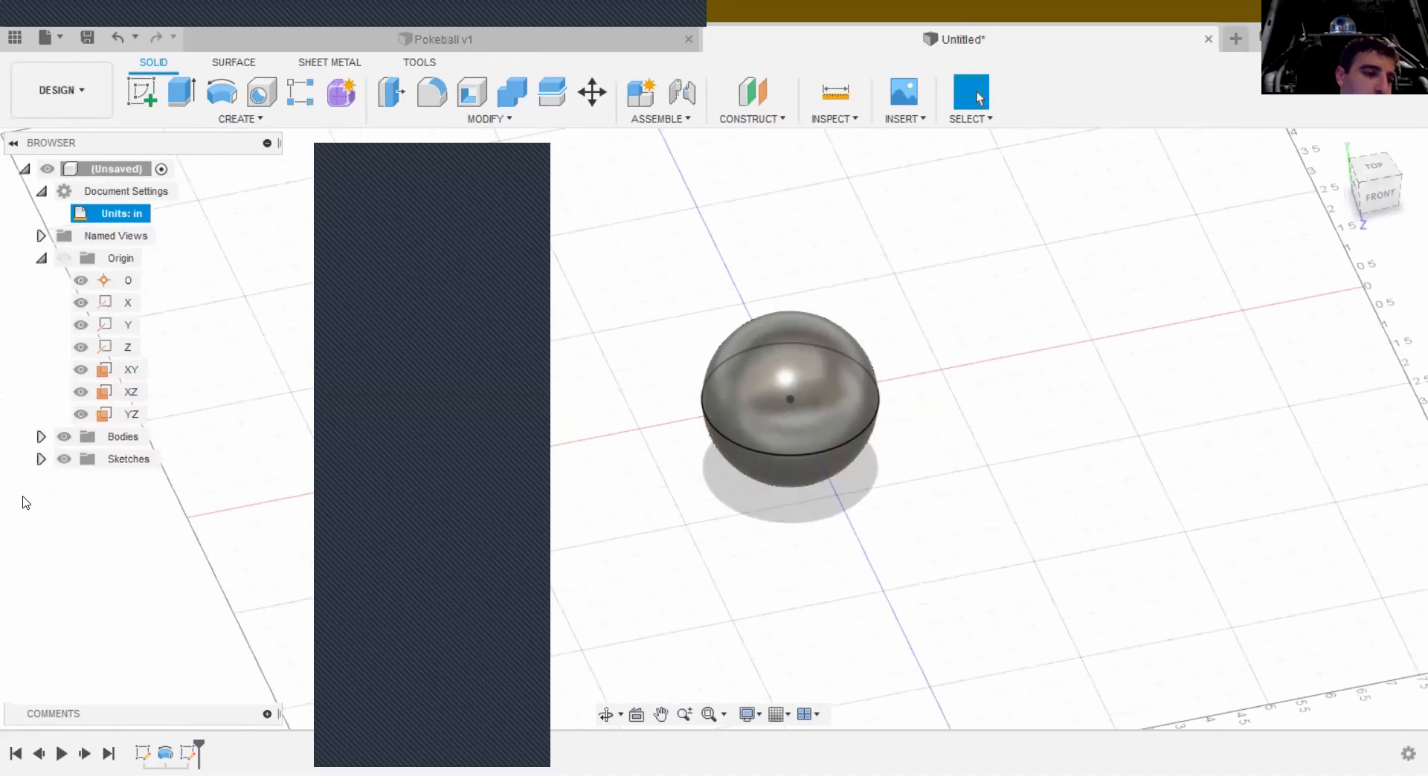
left_click(42, 436)
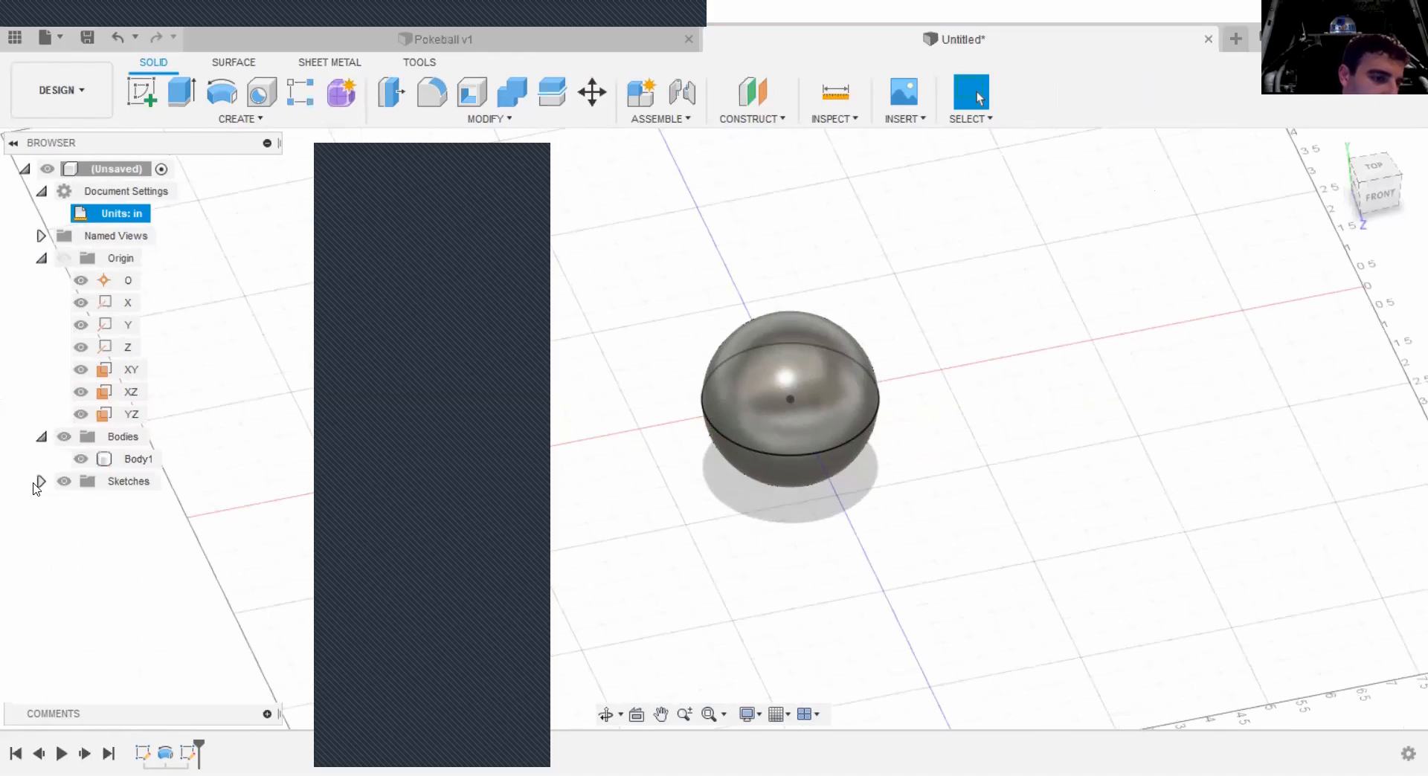
left_click(41, 481)
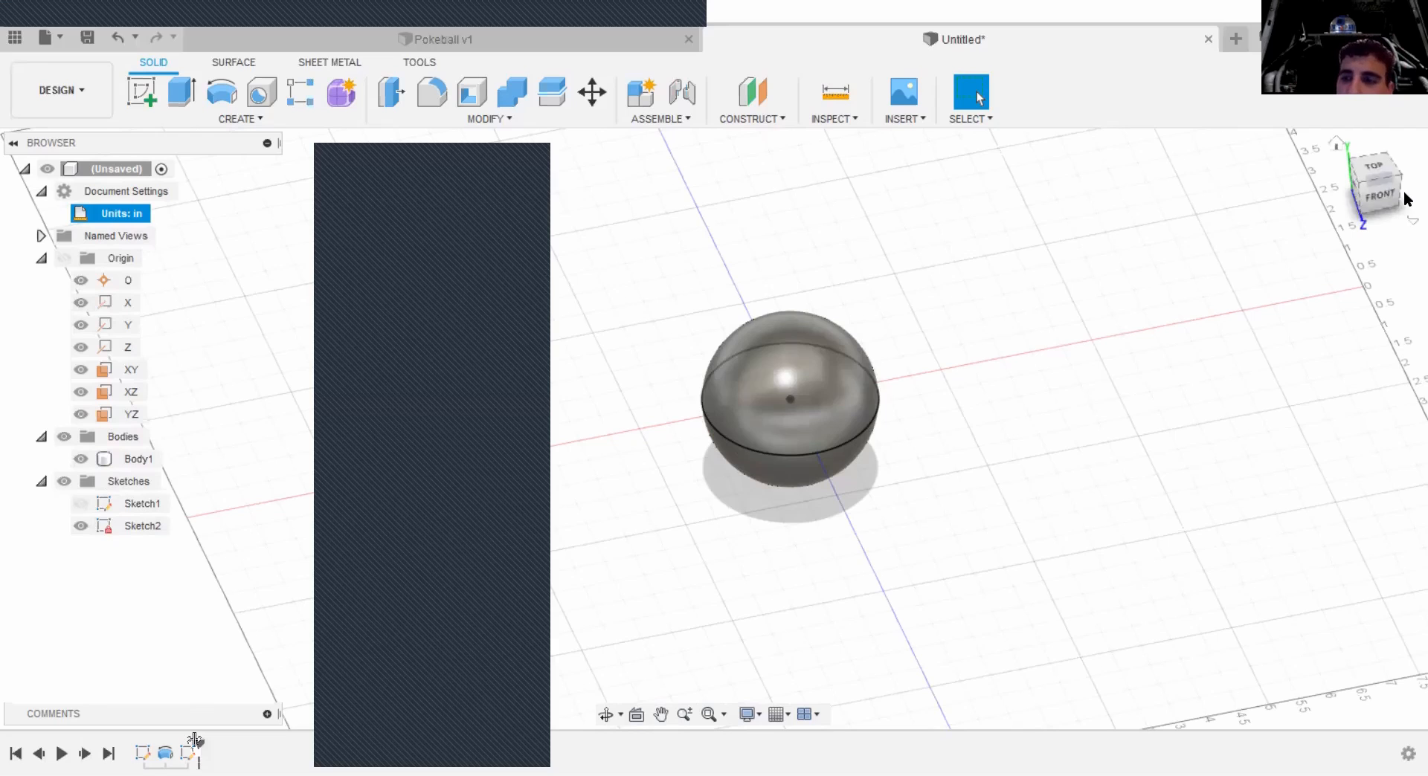
left_click_drag(1385, 197, 1384, 249)
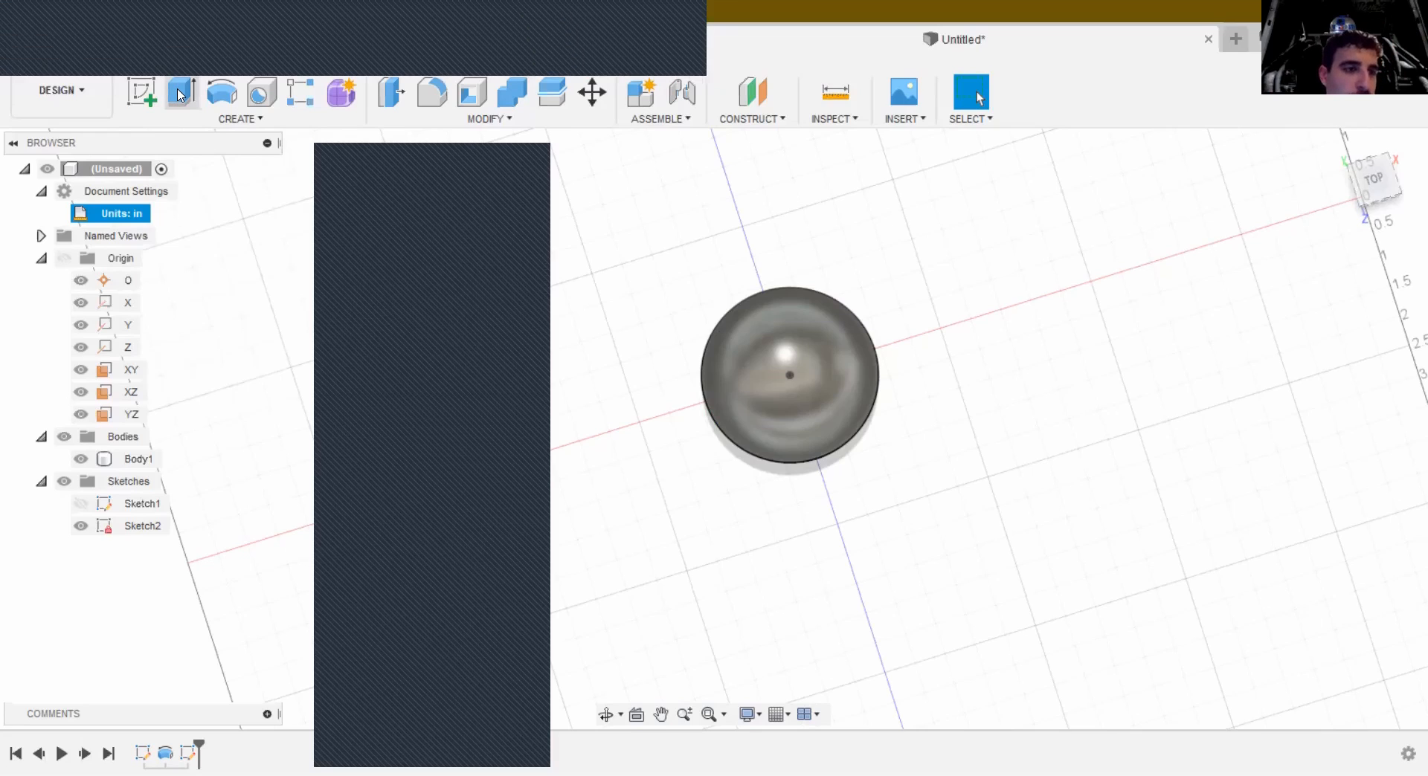
Step: Extrude the circle profile at the sphere's equator 4 in upward with the New Body operation
left_click(181, 94)
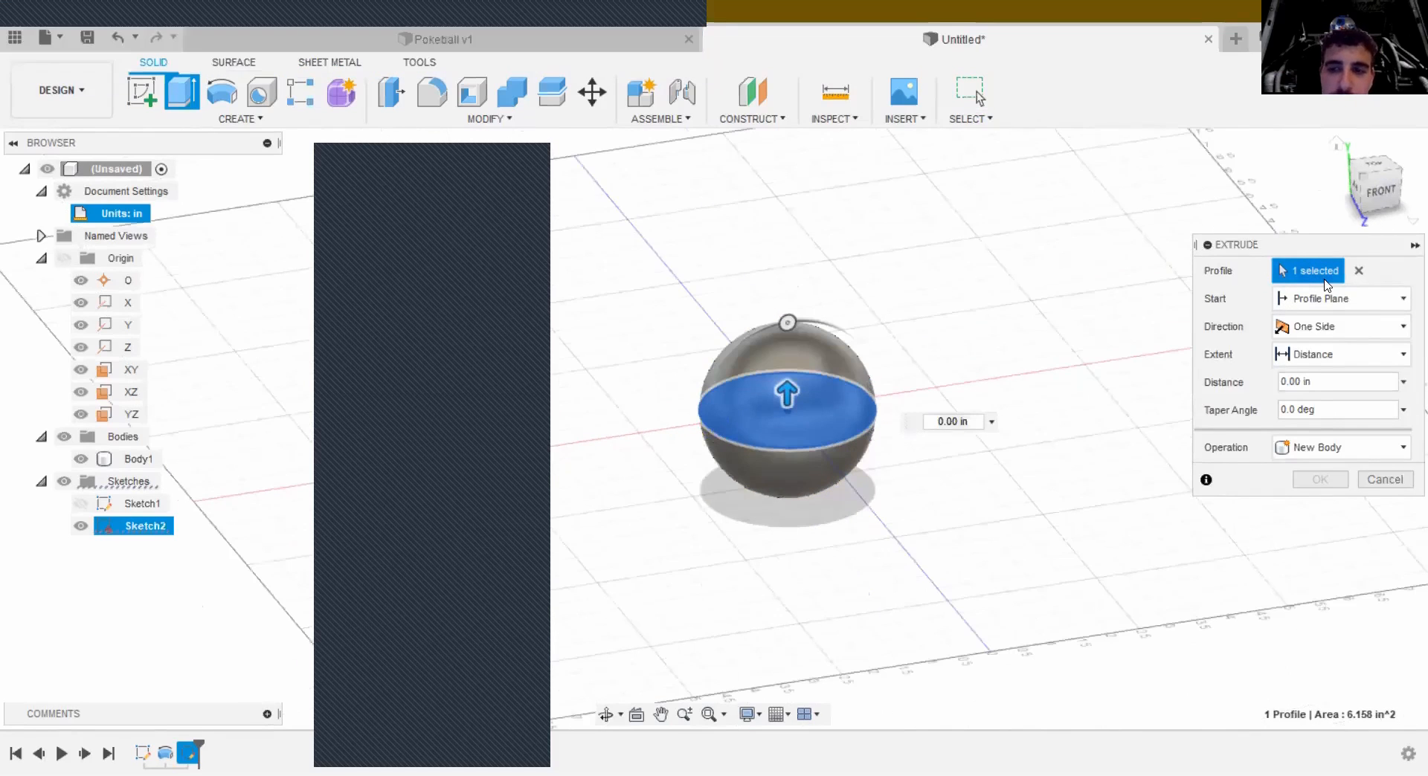
left_click(1353, 273)
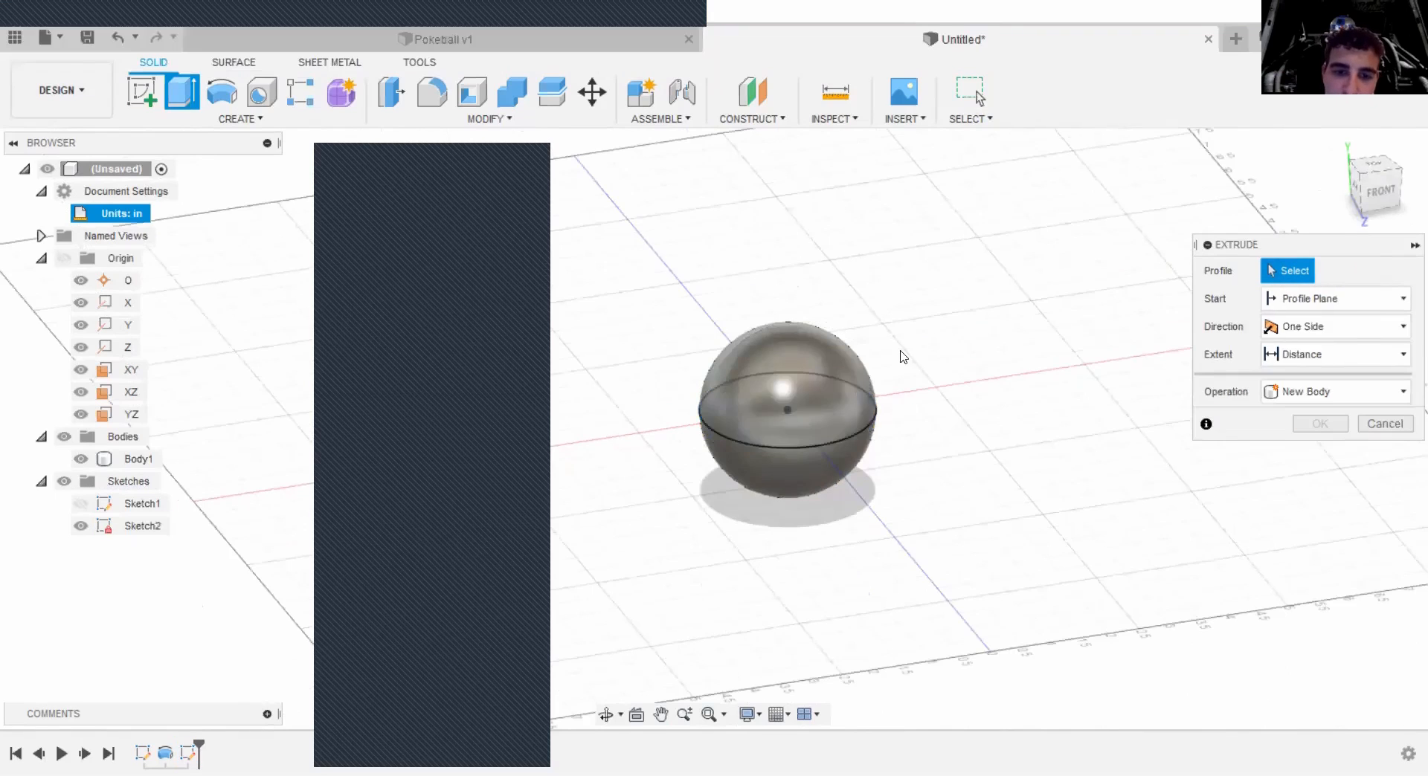
left_click(800, 445)
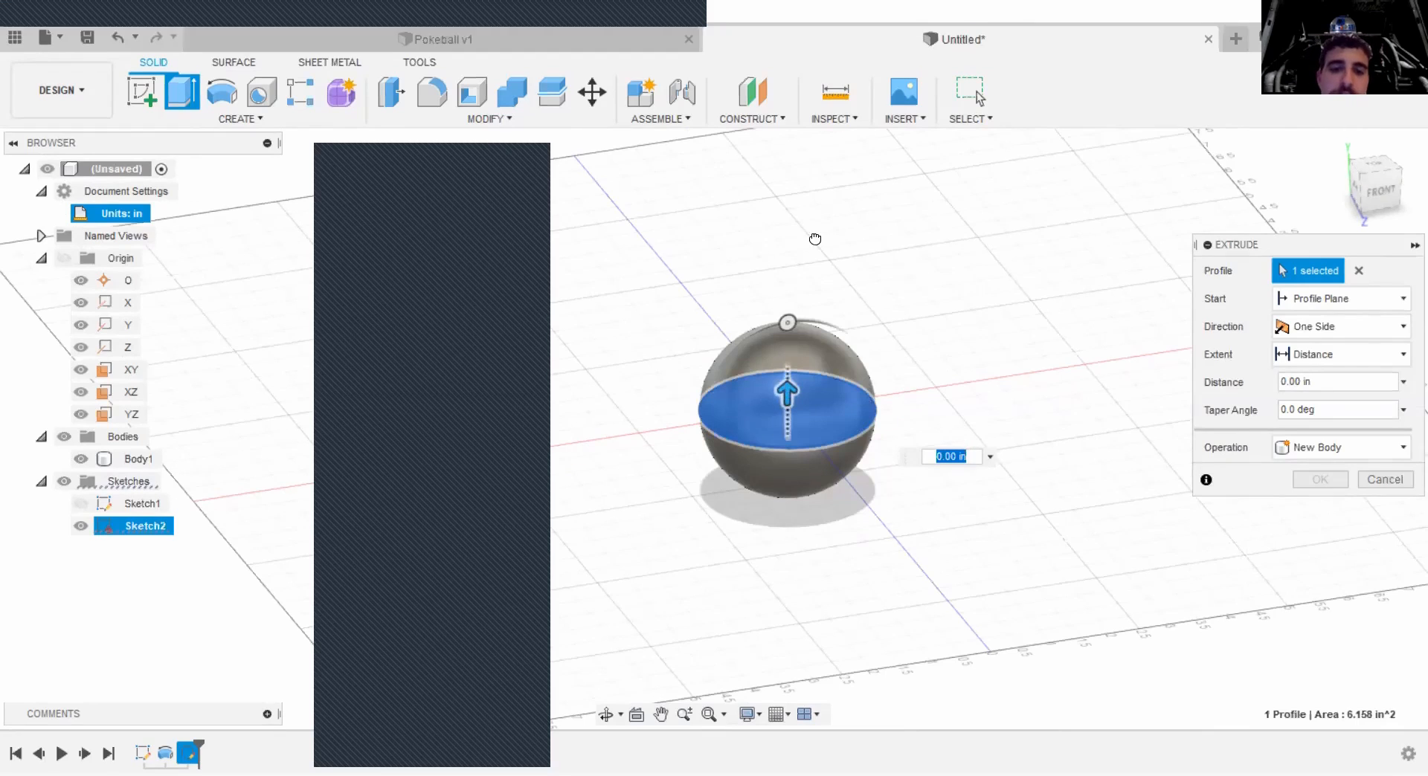
type("4")
key("Return")
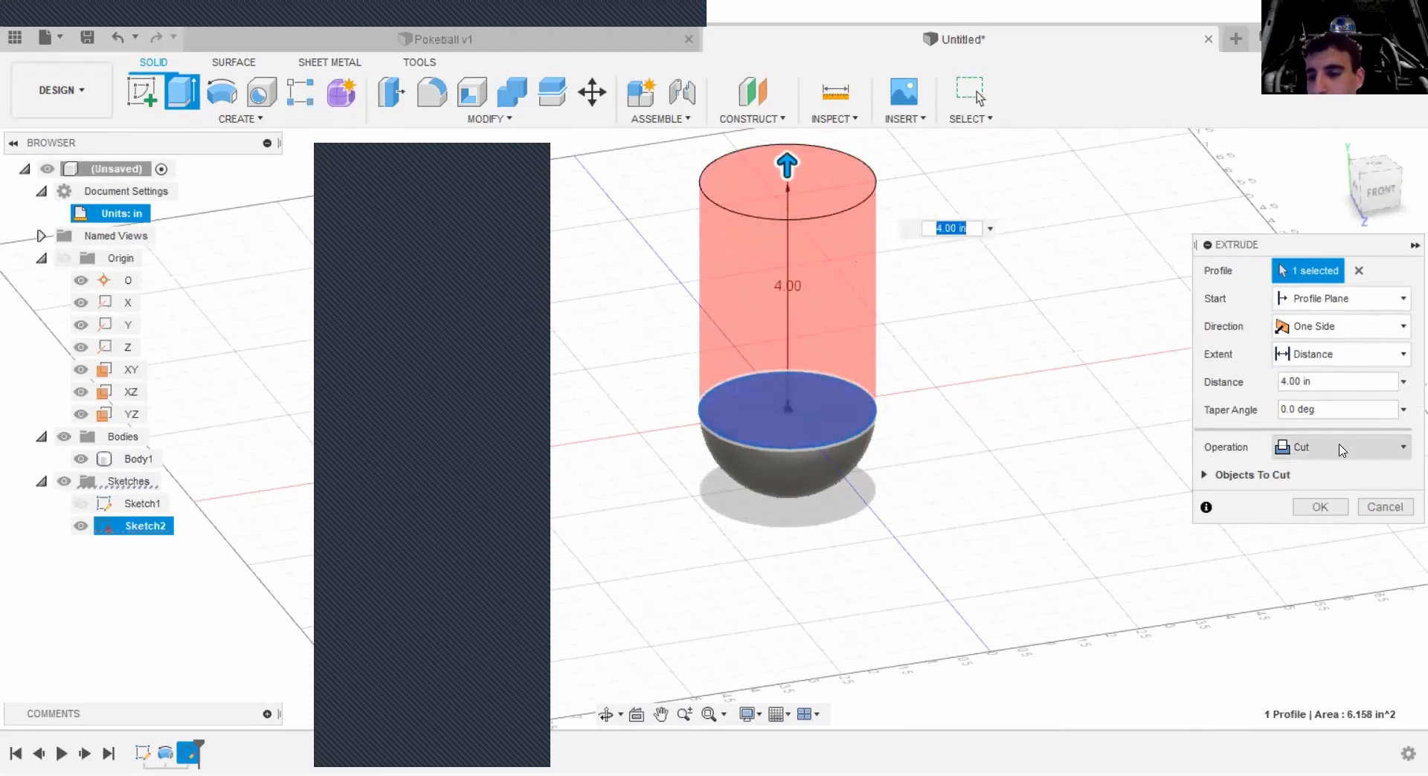
left_click(1339, 448)
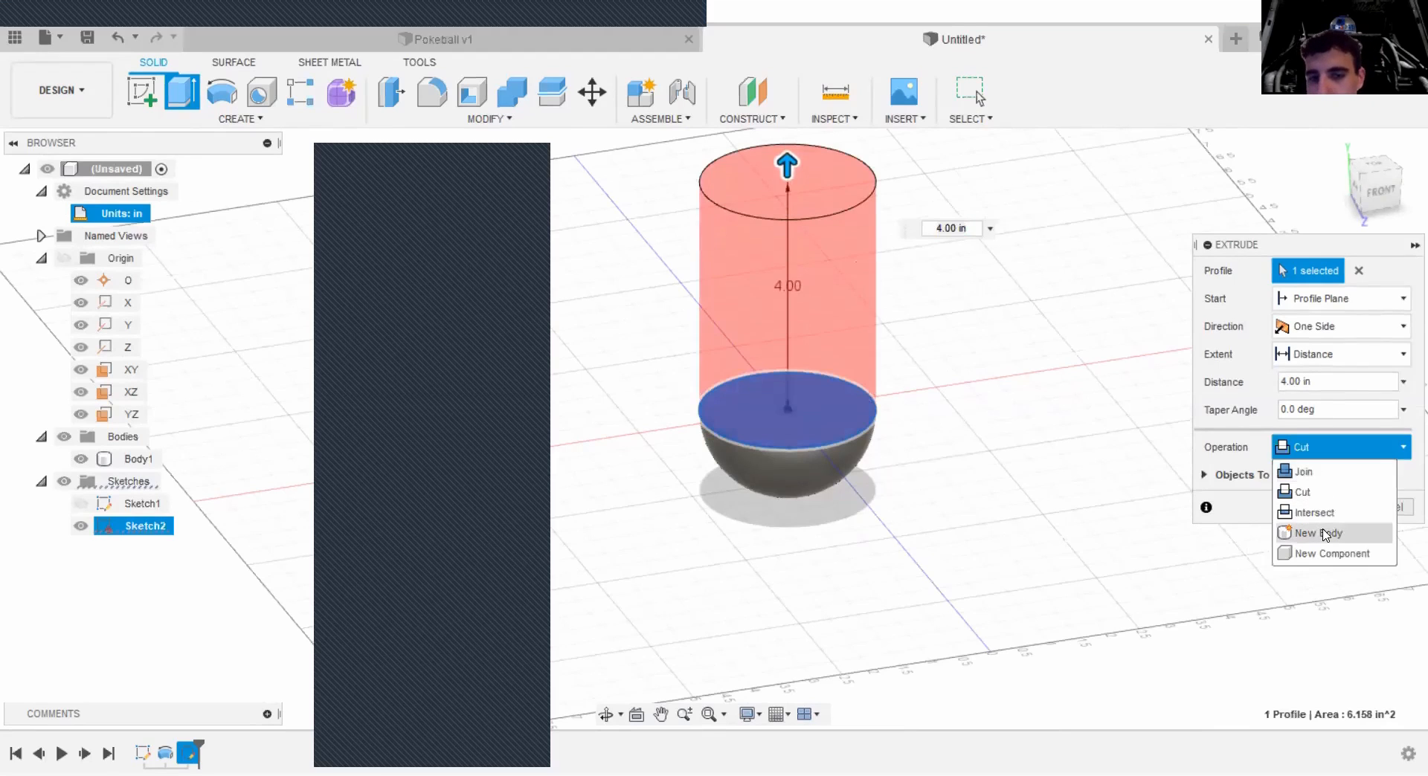
left_click(1324, 535)
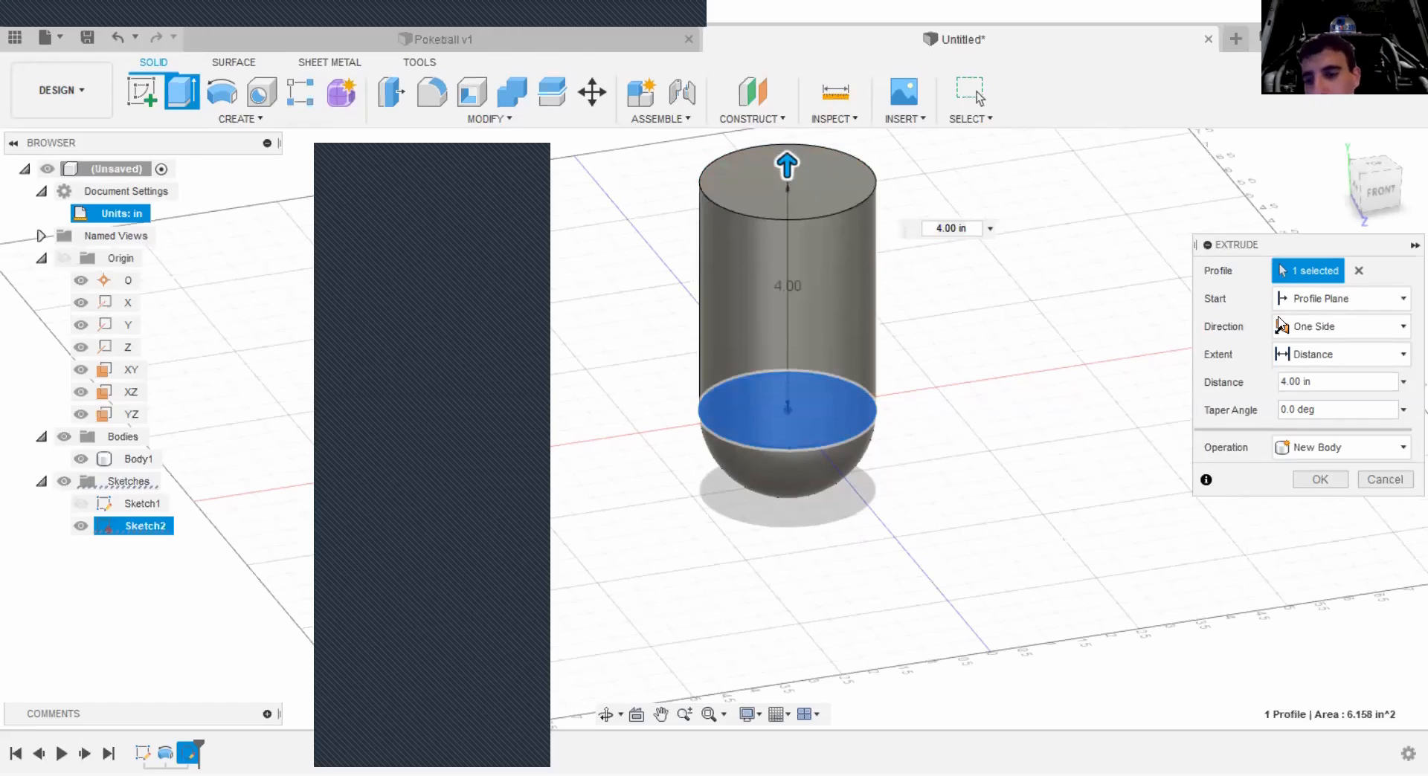
Step: Make the circle's extrusion symmetric about the mid-plane with a distance of 0.20 in per side
left_click_drag(785, 165, 778, 380)
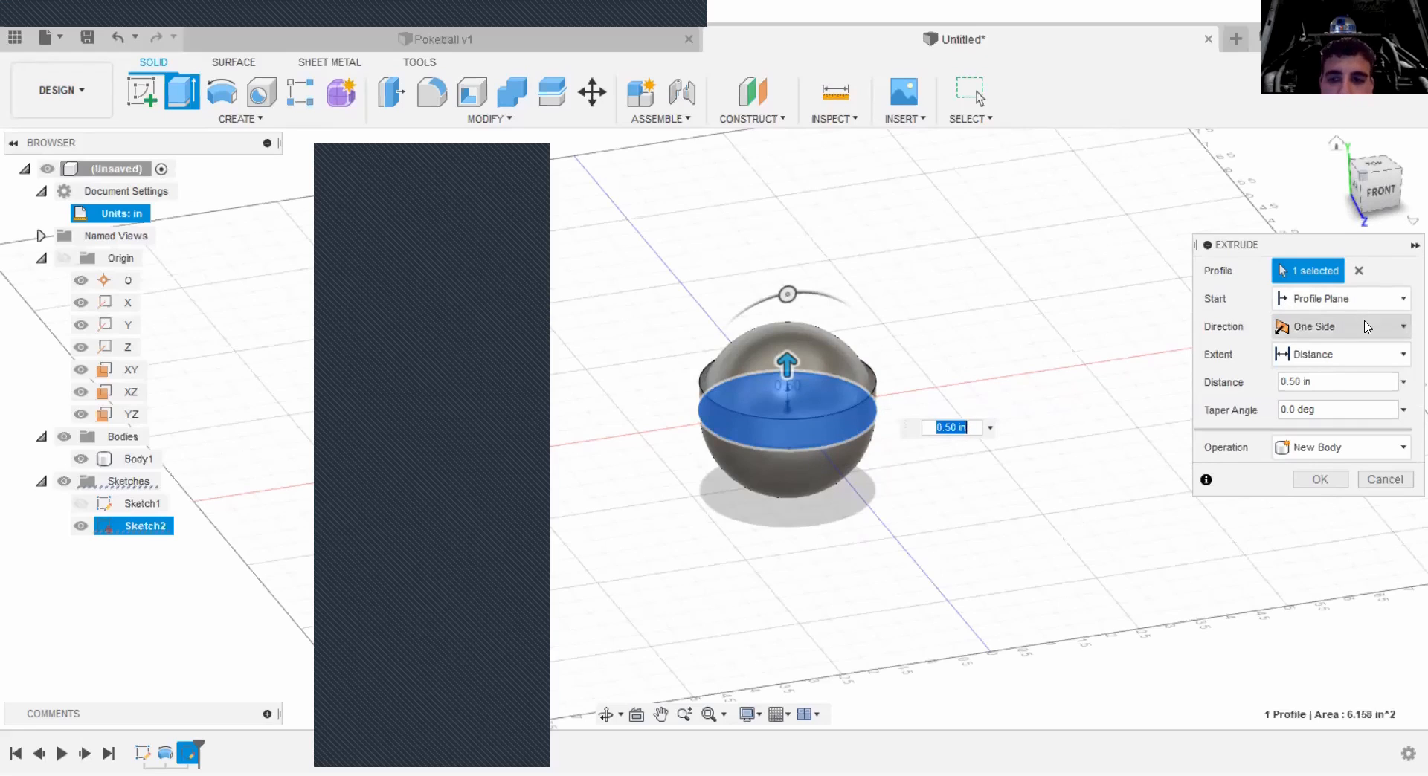
left_click(1367, 327)
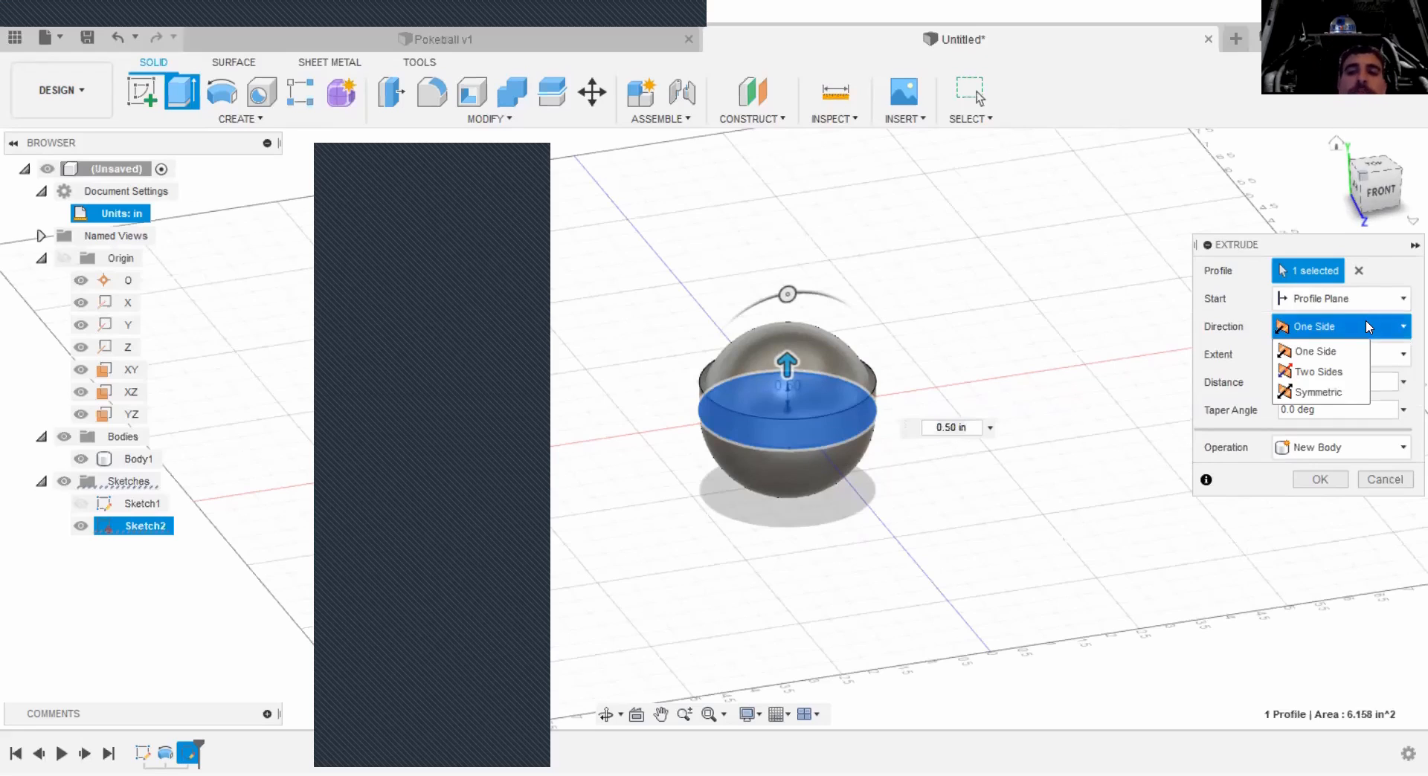
left_click(1318, 392)
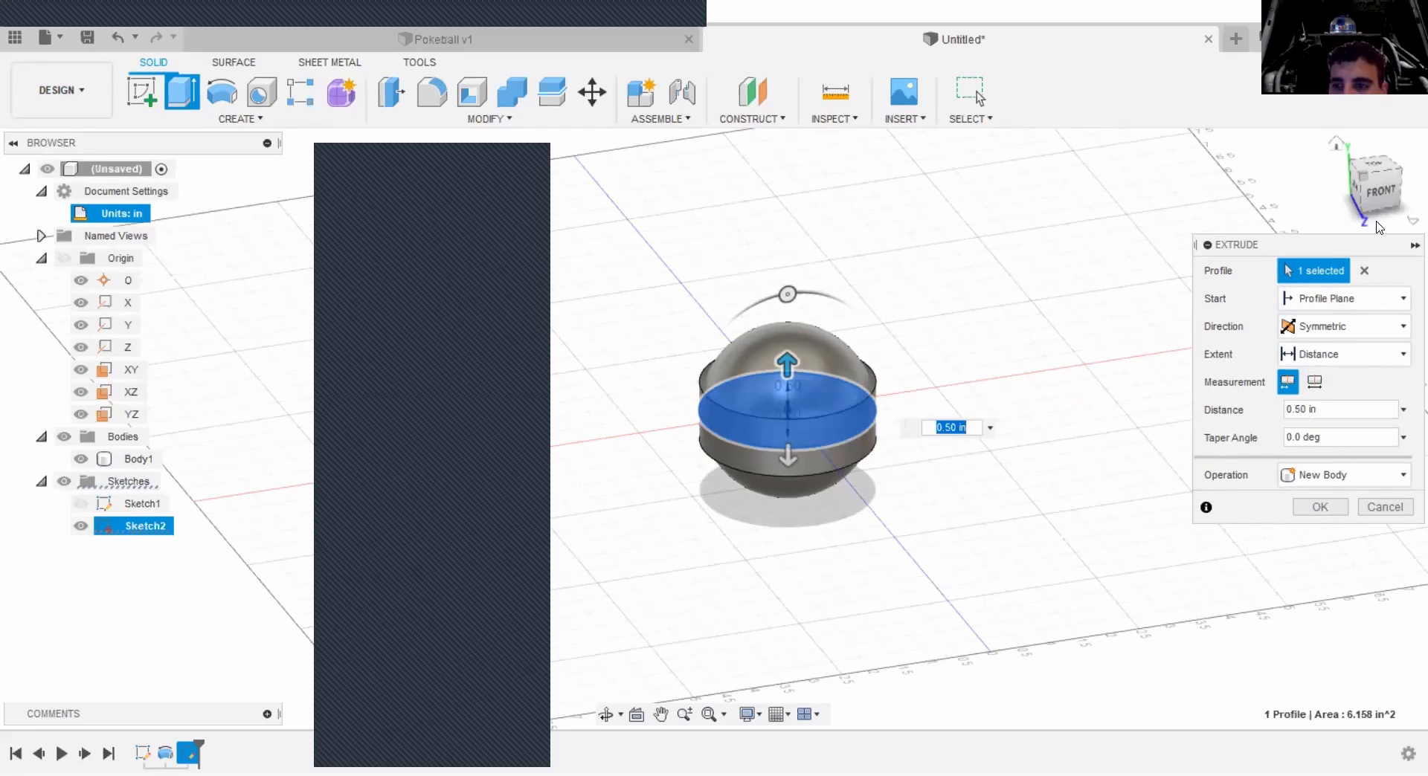
mouse_move(1373, 191)
left_mouse_down()
mouse_move(1411, 167)
mouse_move(1413, 137)
mouse_move(1425, 147)
left_mouse_up()
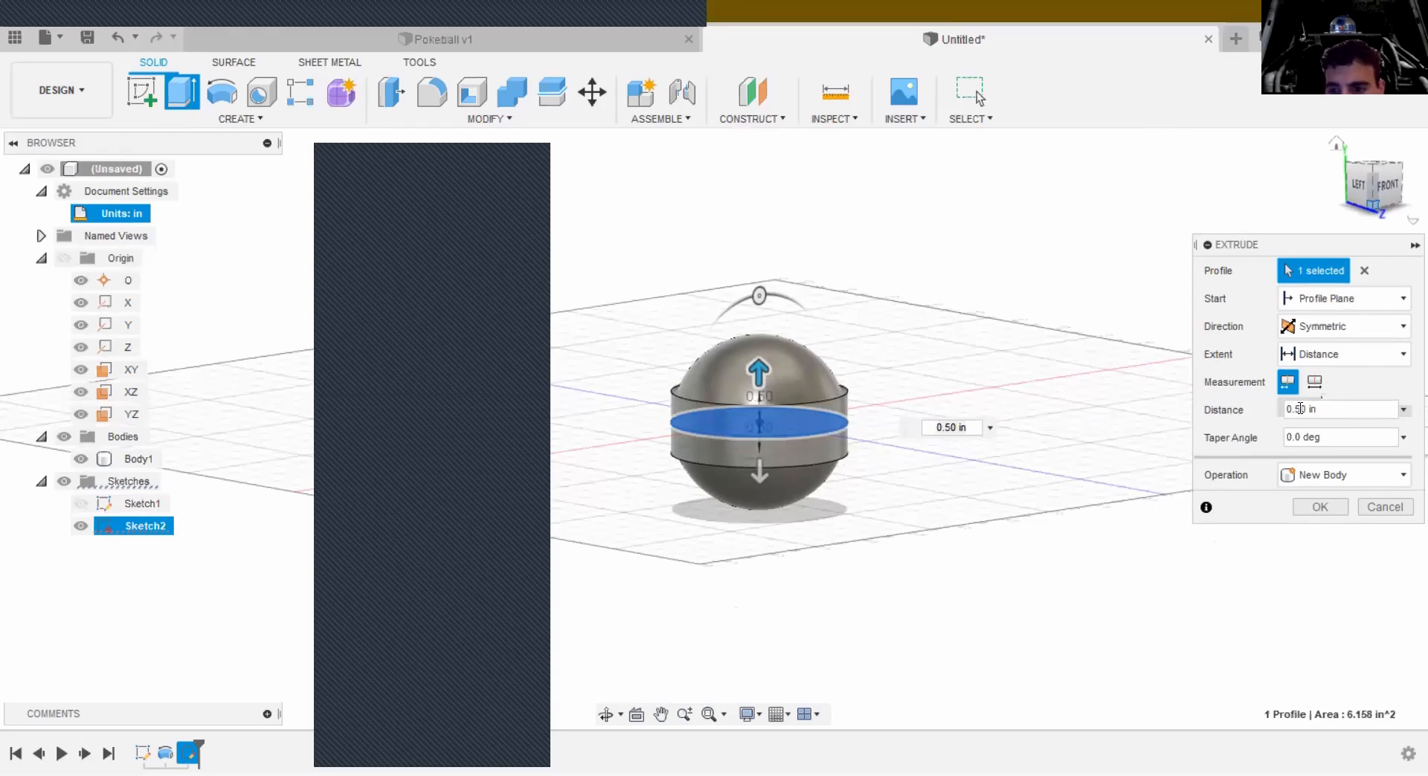
left_click_drag(1300, 409, 1298, 409)
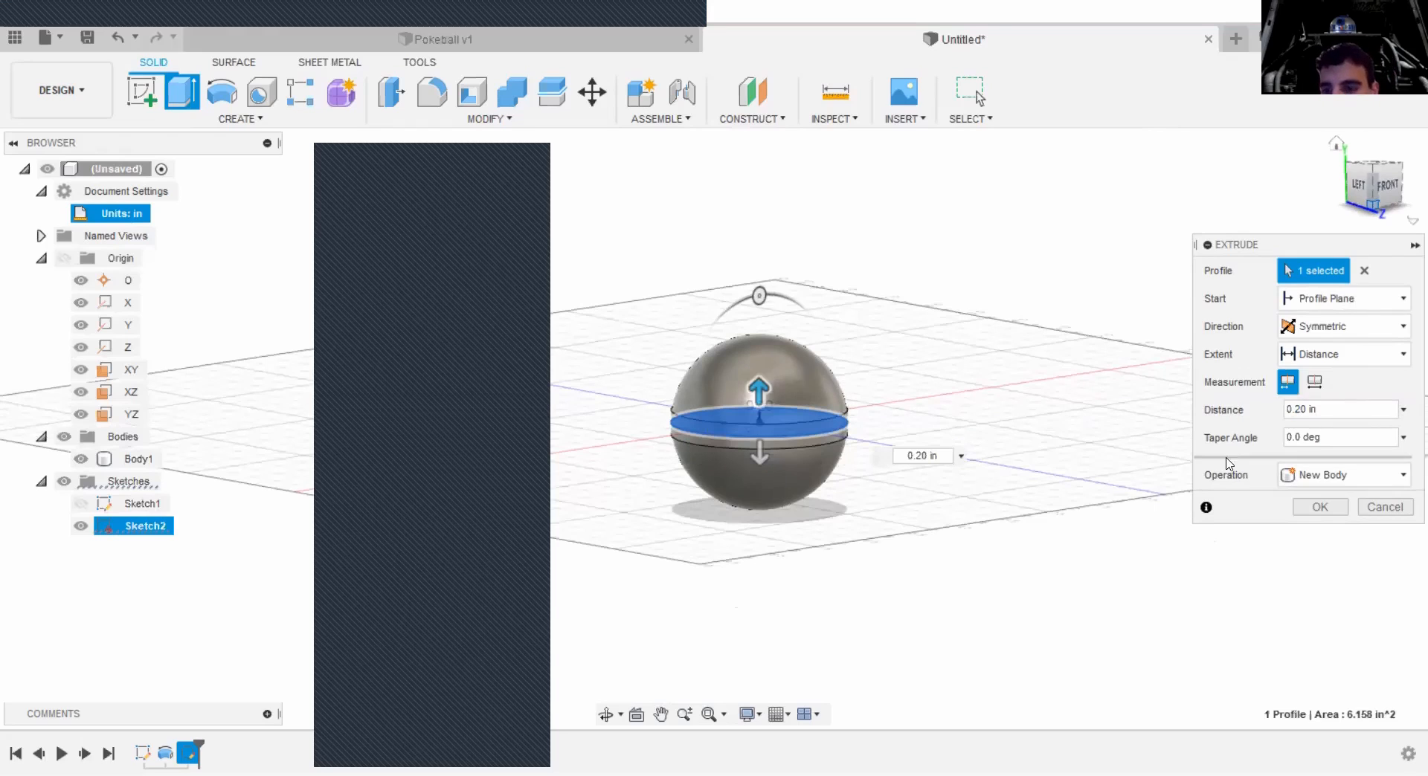
scroll(740, 505, "up", 4)
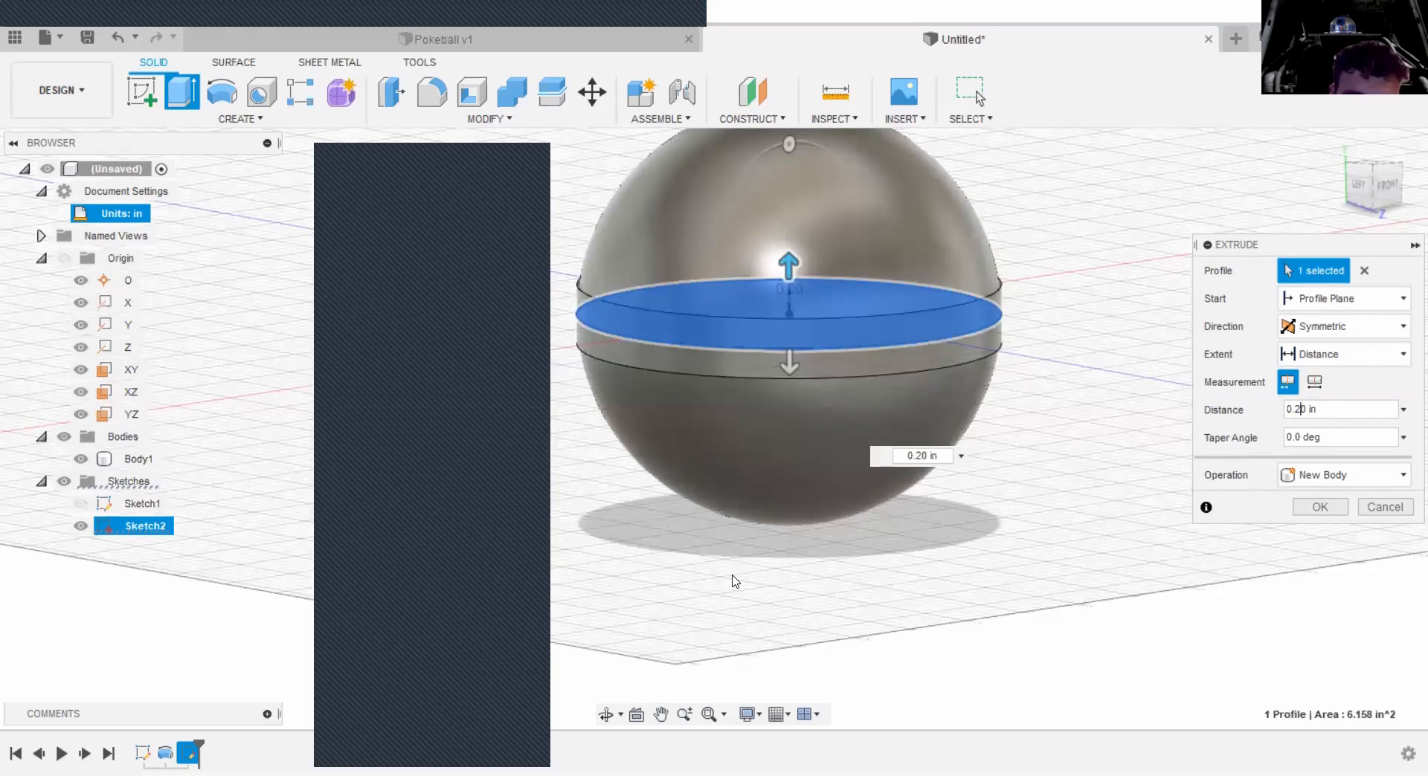
middle_click_drag(733, 580, 753, 592)
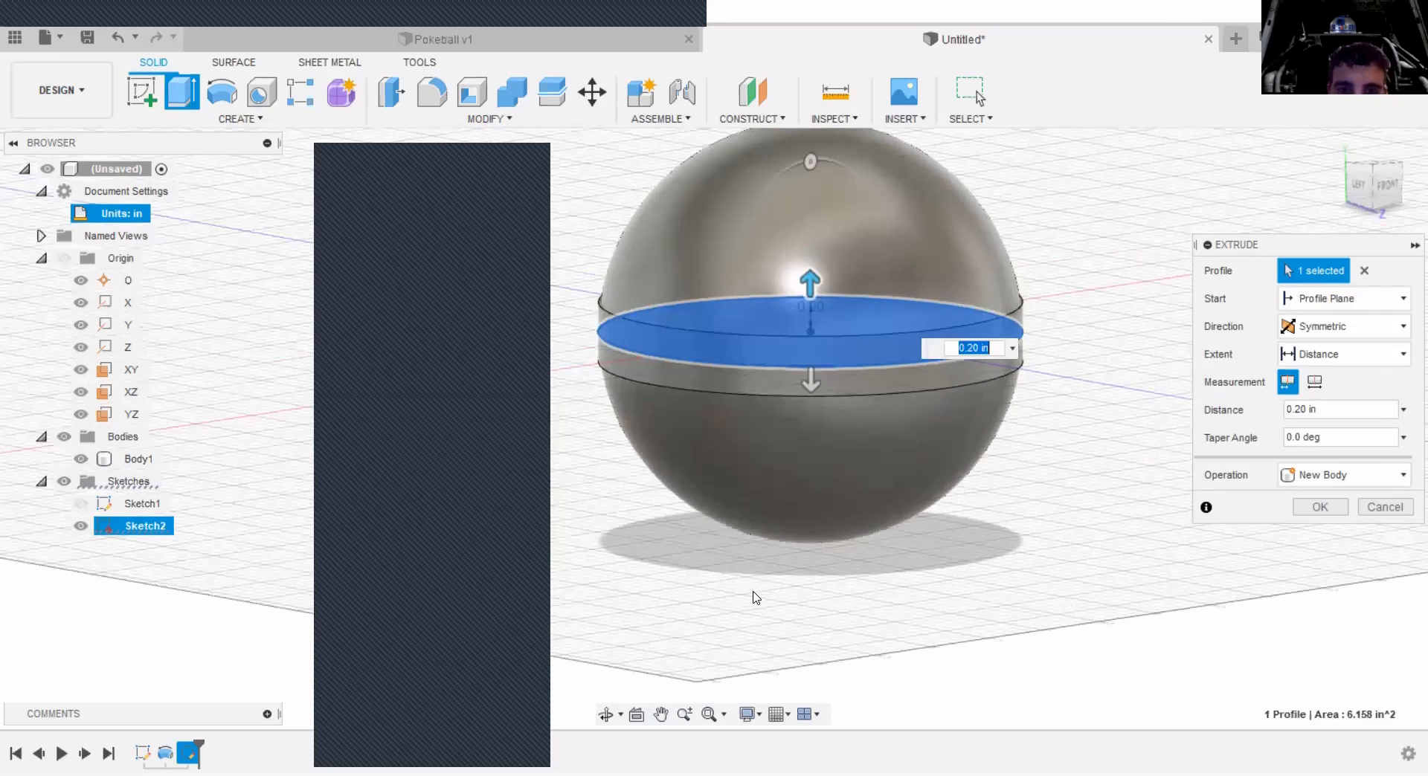
Step: Switch to the Pokeball v1 design and open its first extrusion for editing to examine the equatorial cut's settings
left_click(443, 41)
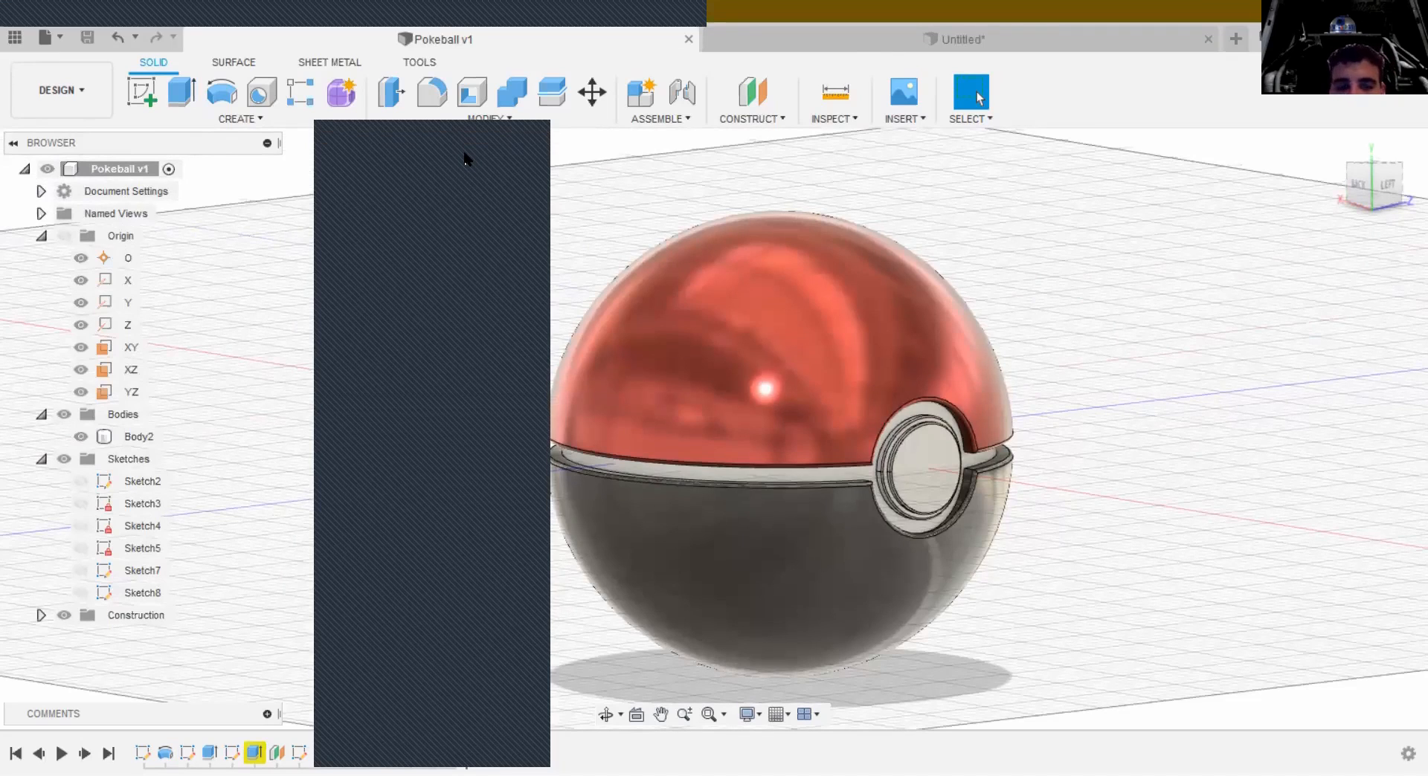
left_click_drag(464, 158, 1264, 154)
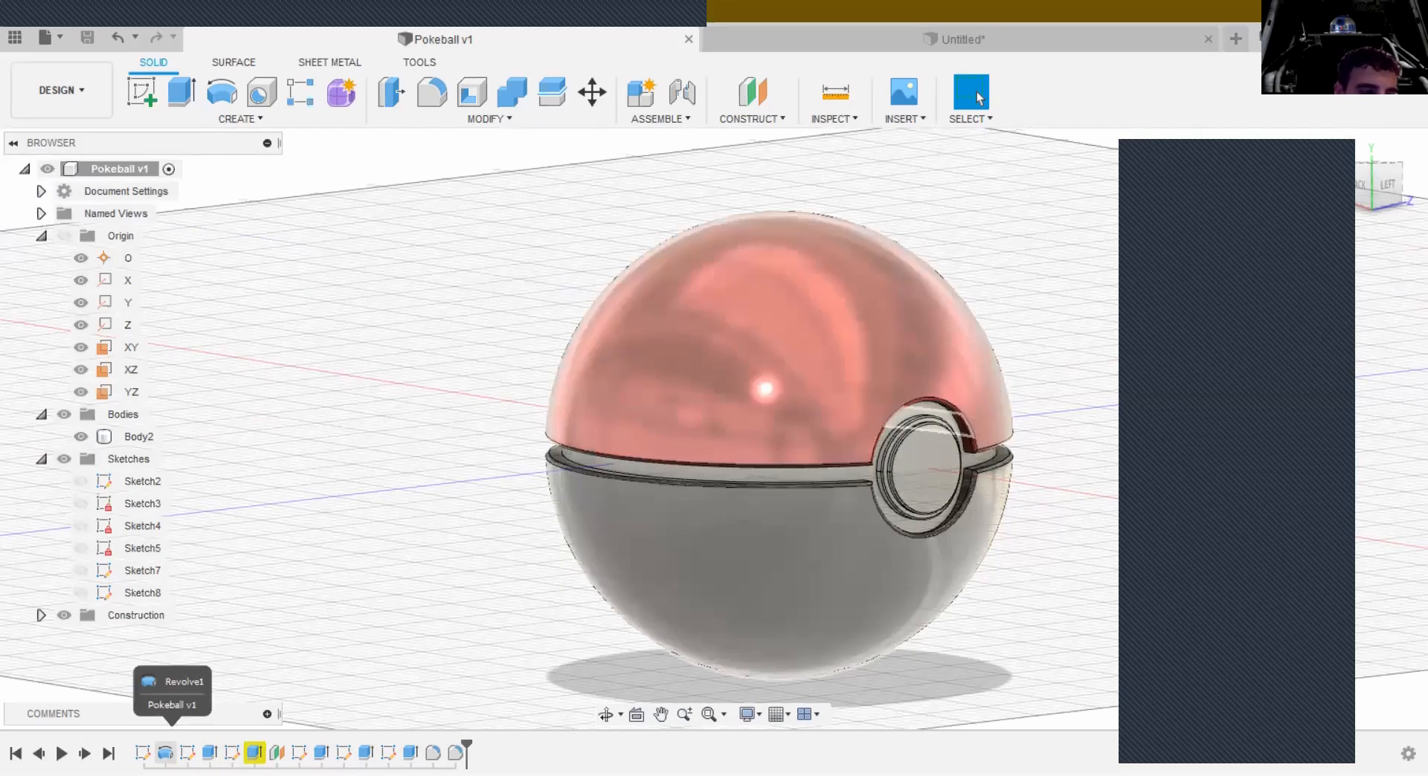
right_click(211, 753)
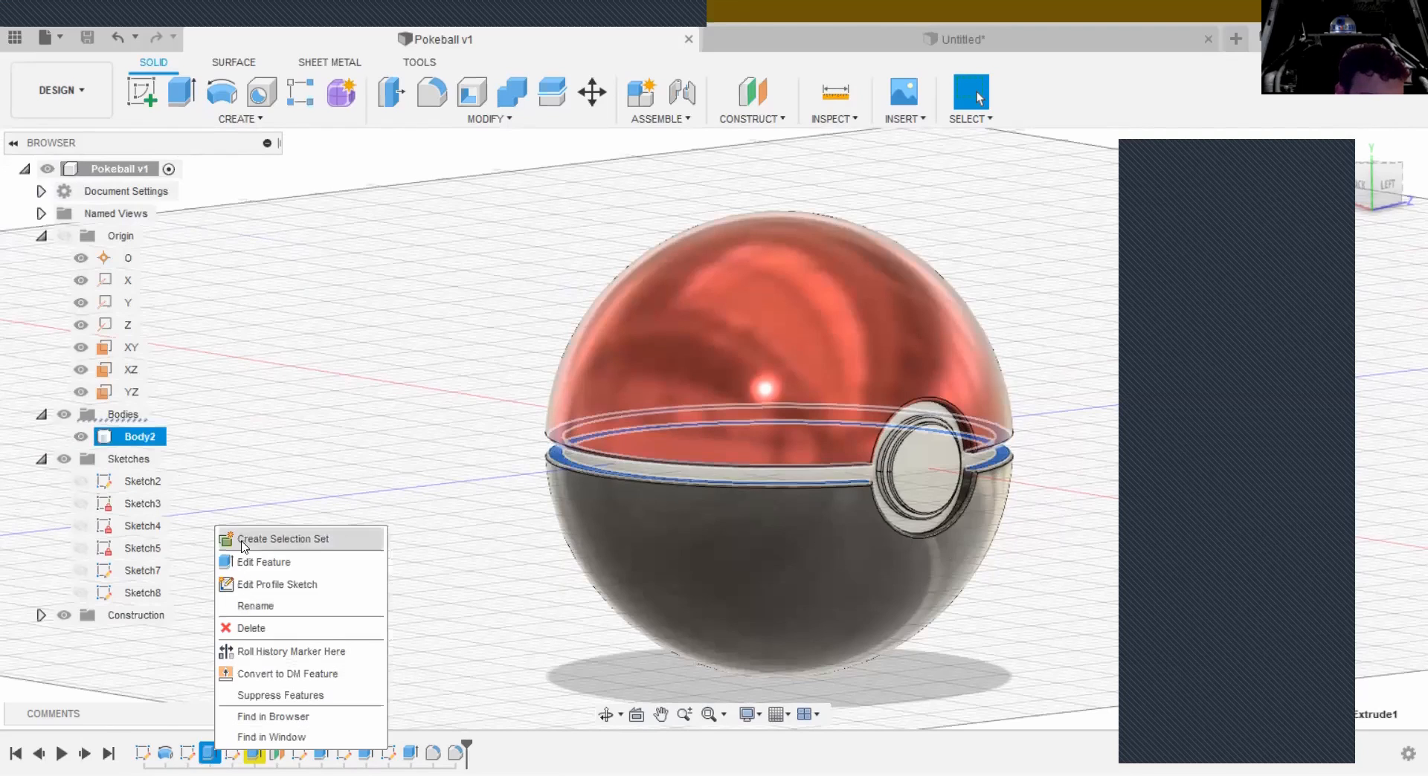
left_click(243, 565)
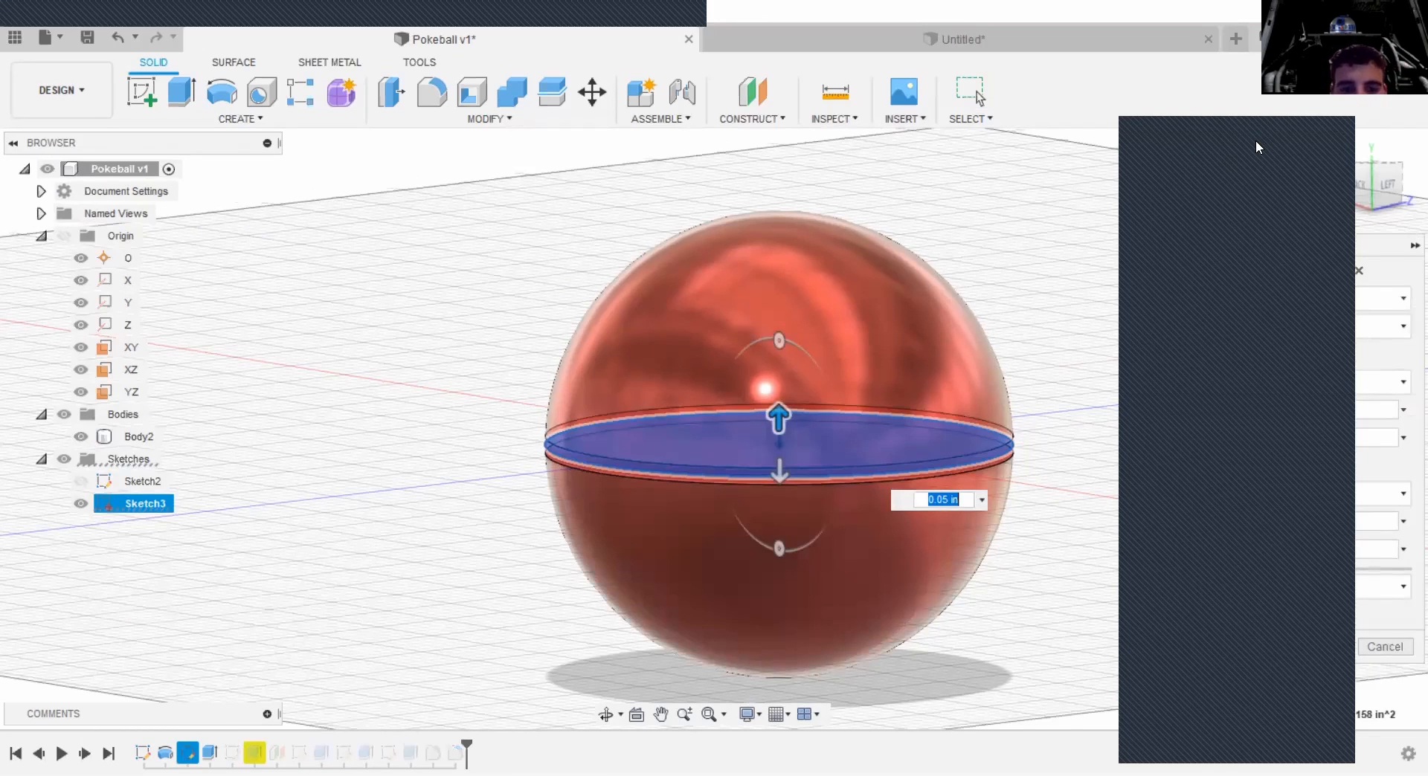
Step: Return to the untitled design and edit its equatorial extrusion to a symmetric distance of 0.050 in with the Cut operation
left_click(737, 44)
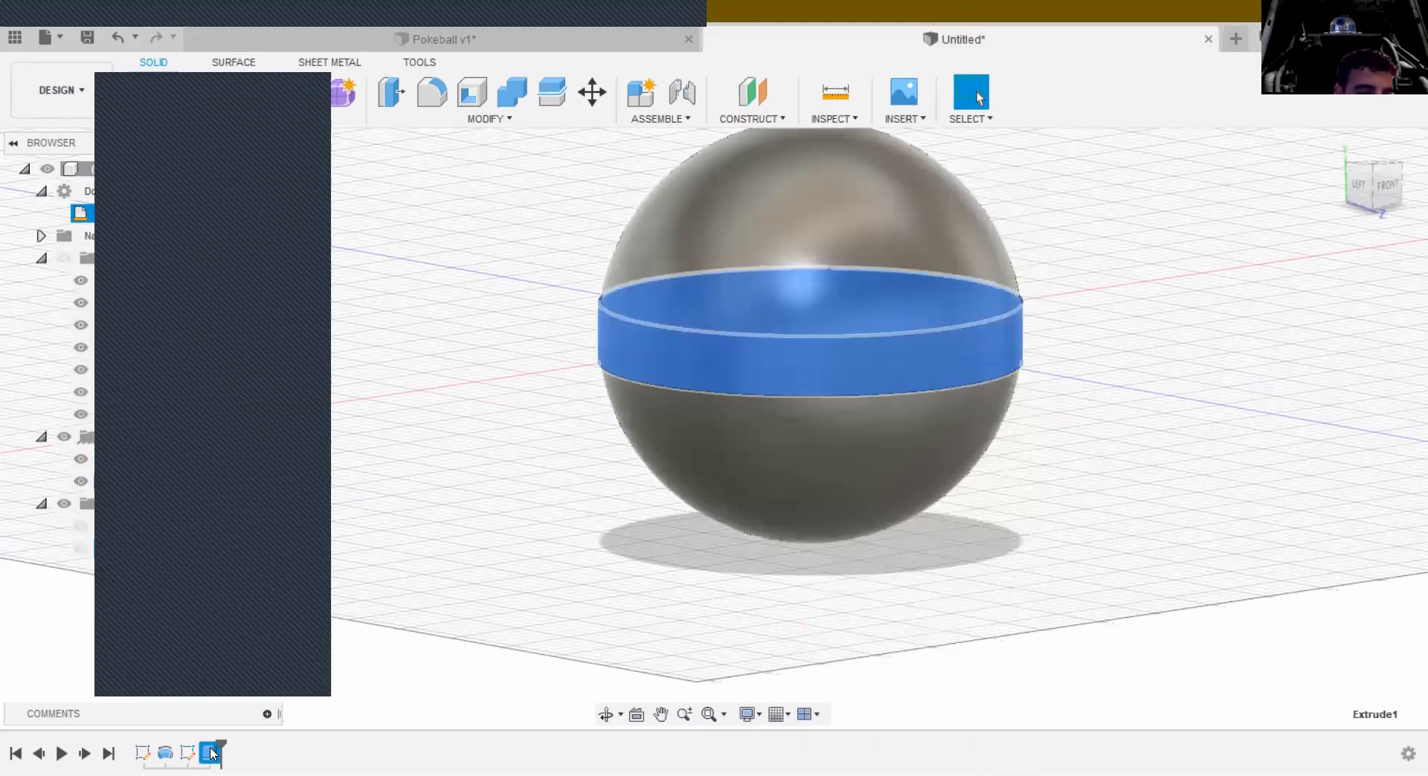
right_click(211, 753)
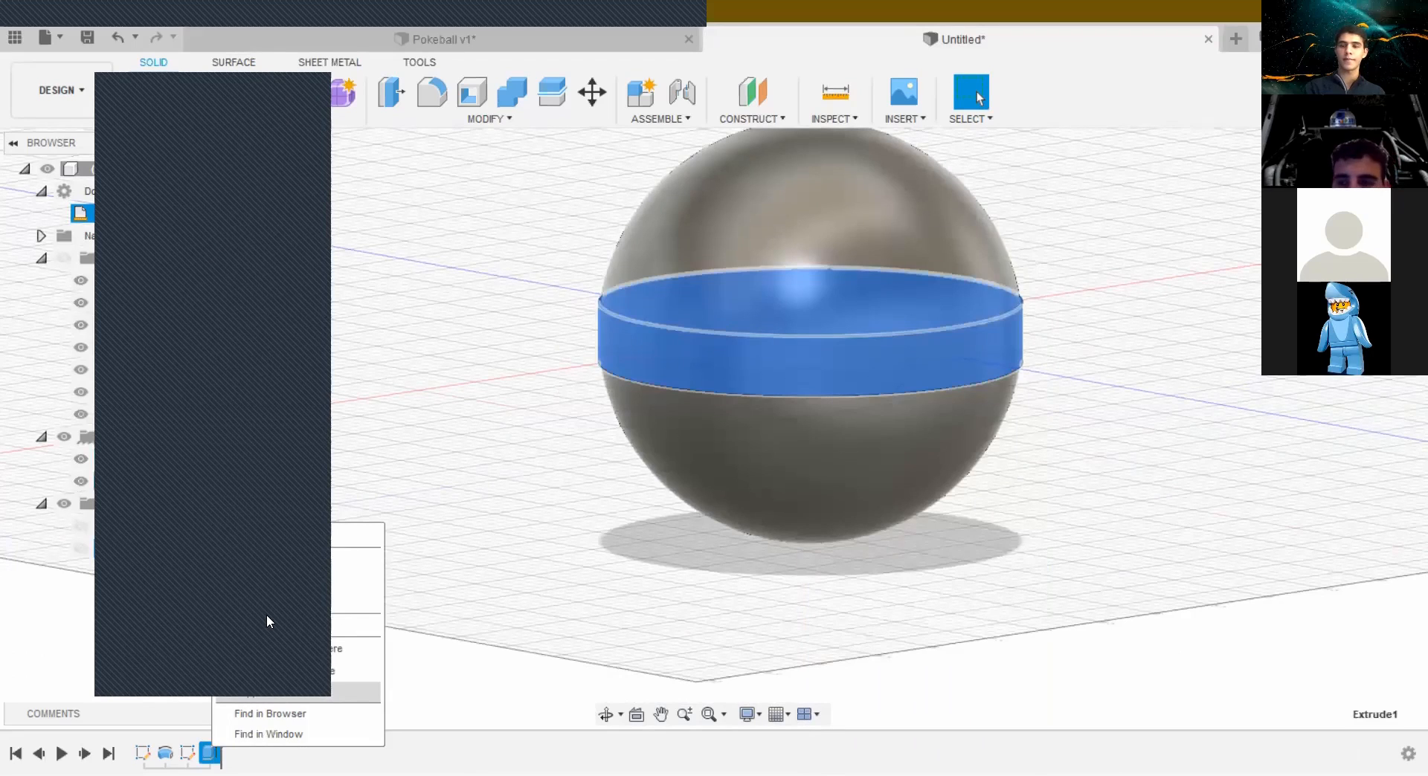
left_click(266, 614)
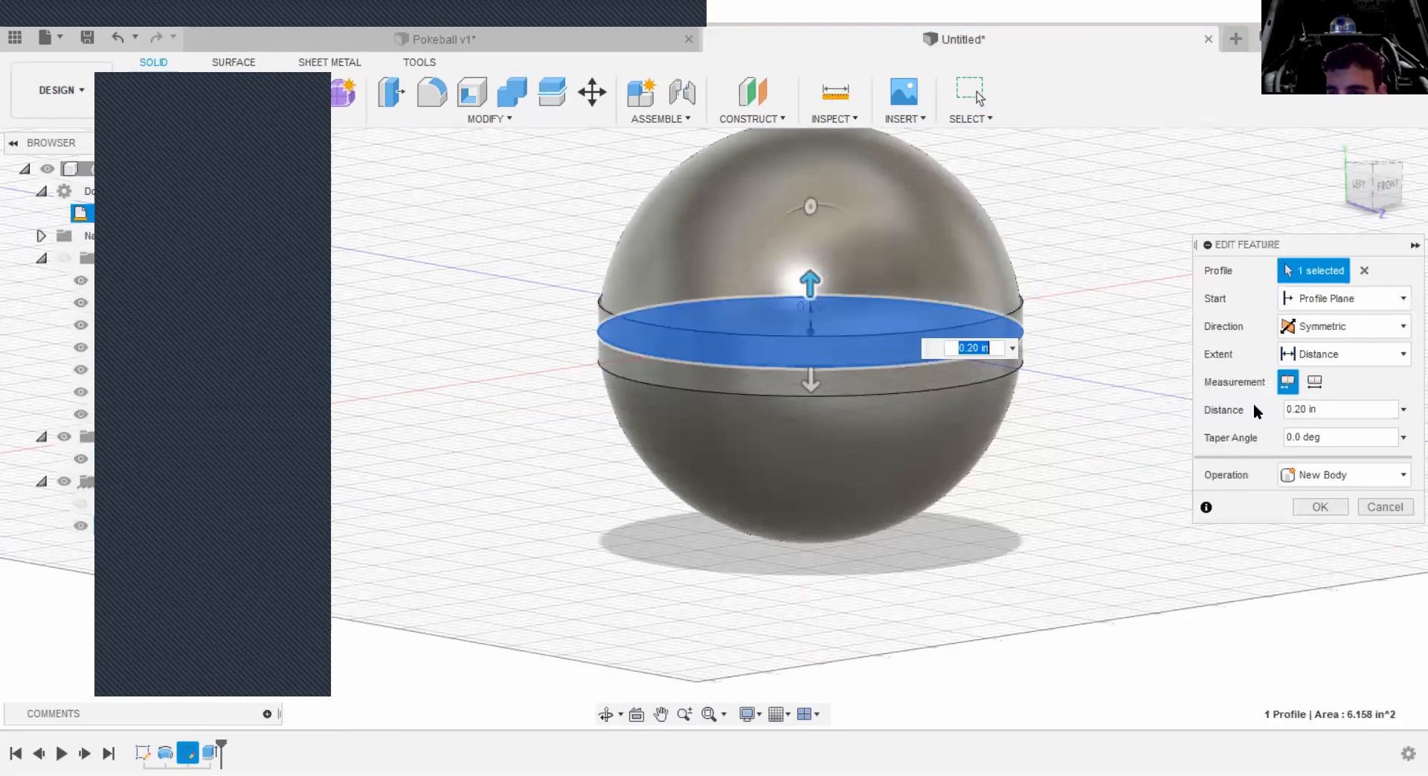
left_click(1299, 408)
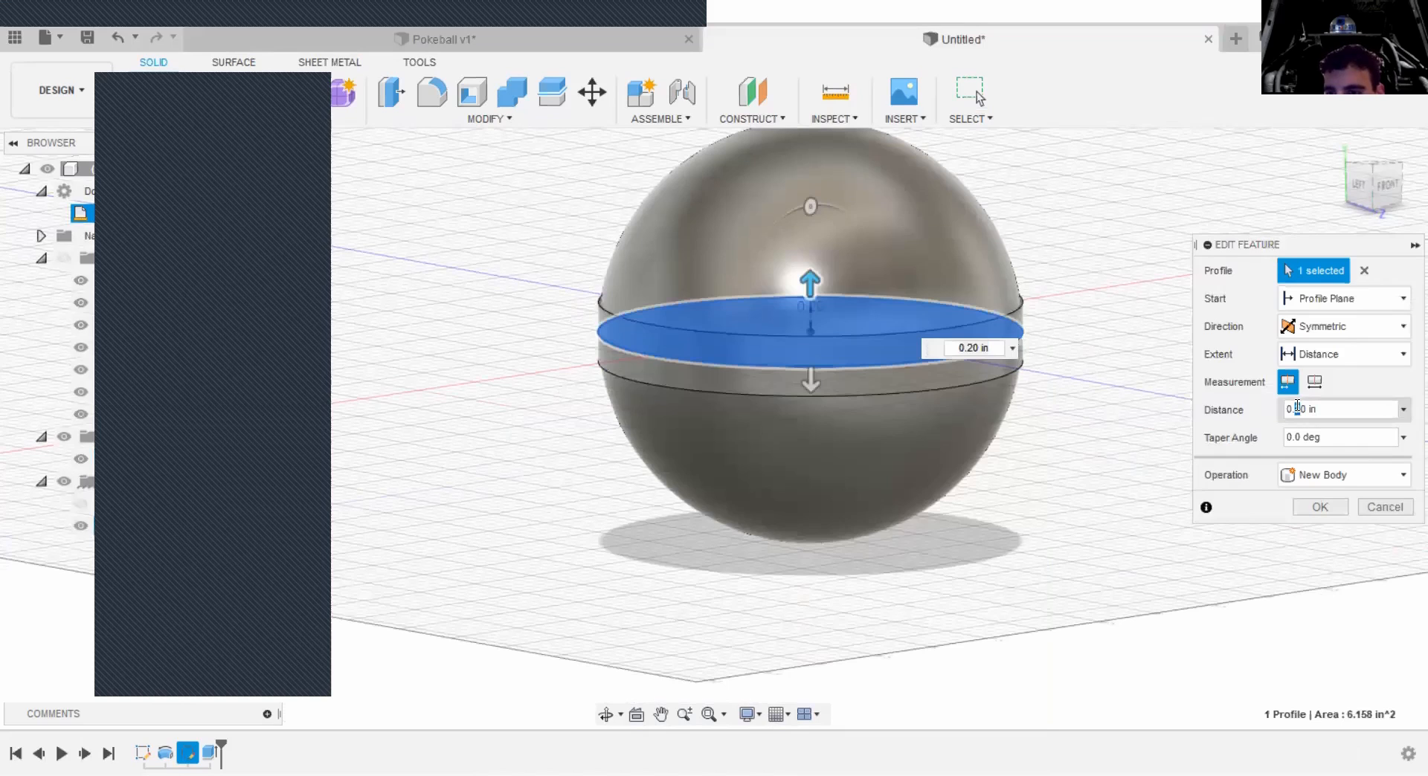
key("Delete")
type("05")
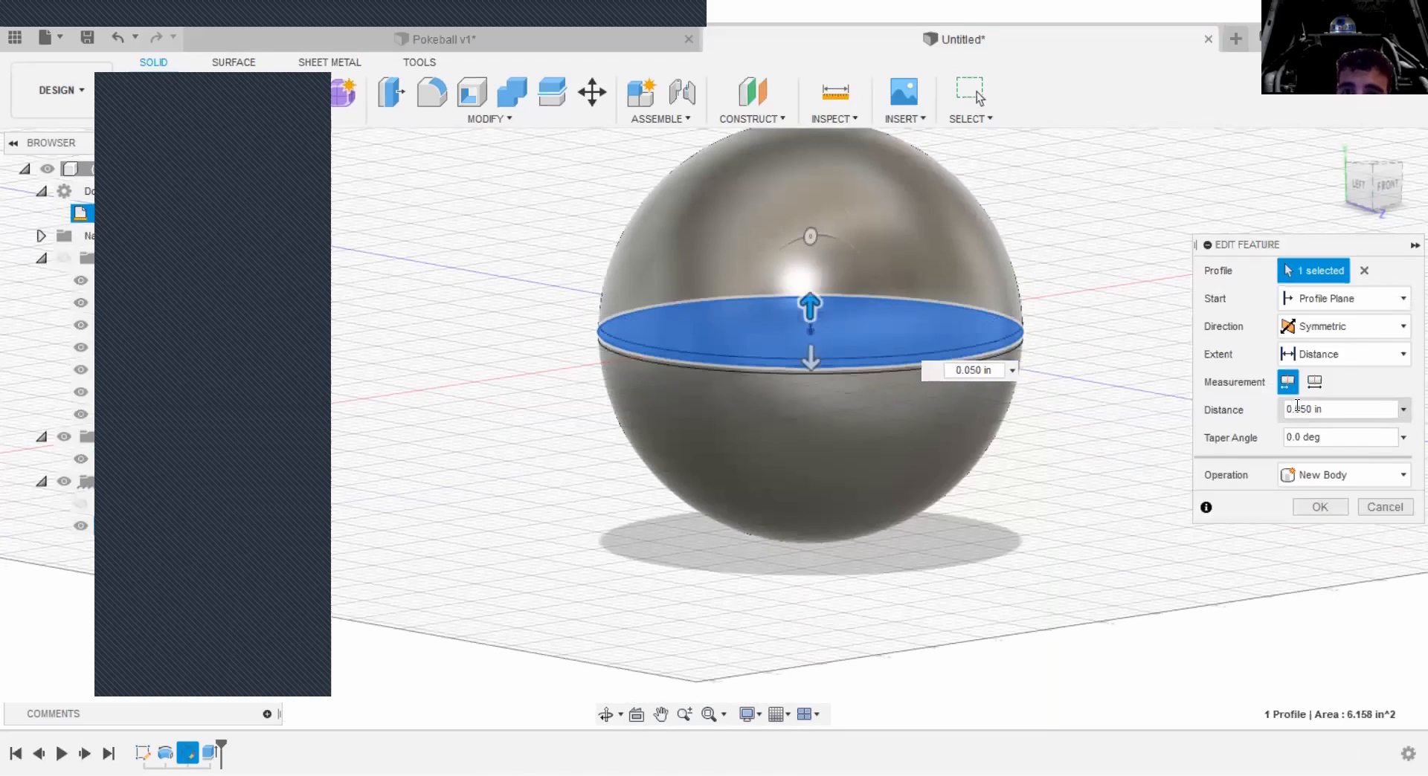
left_click(1301, 487)
left_click(1314, 520)
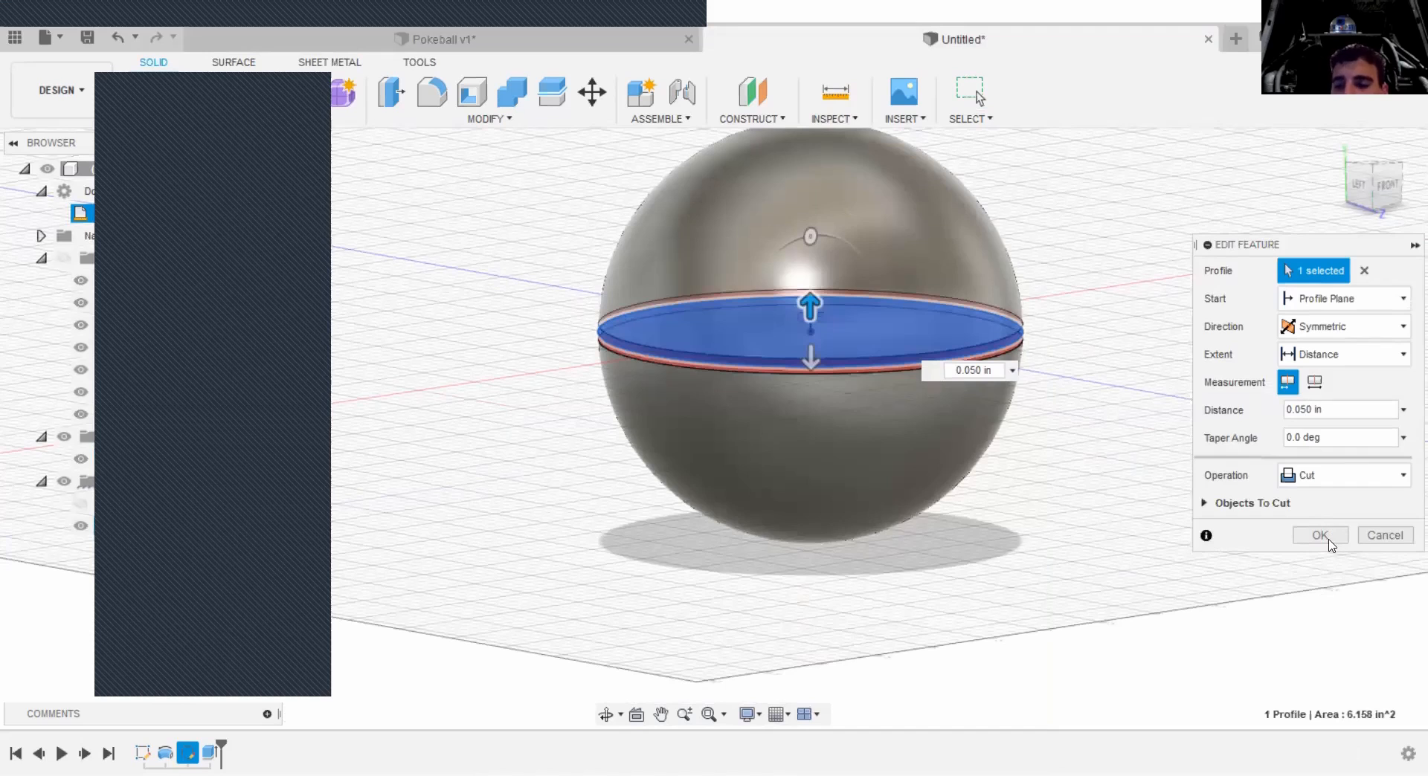
left_click(1321, 535)
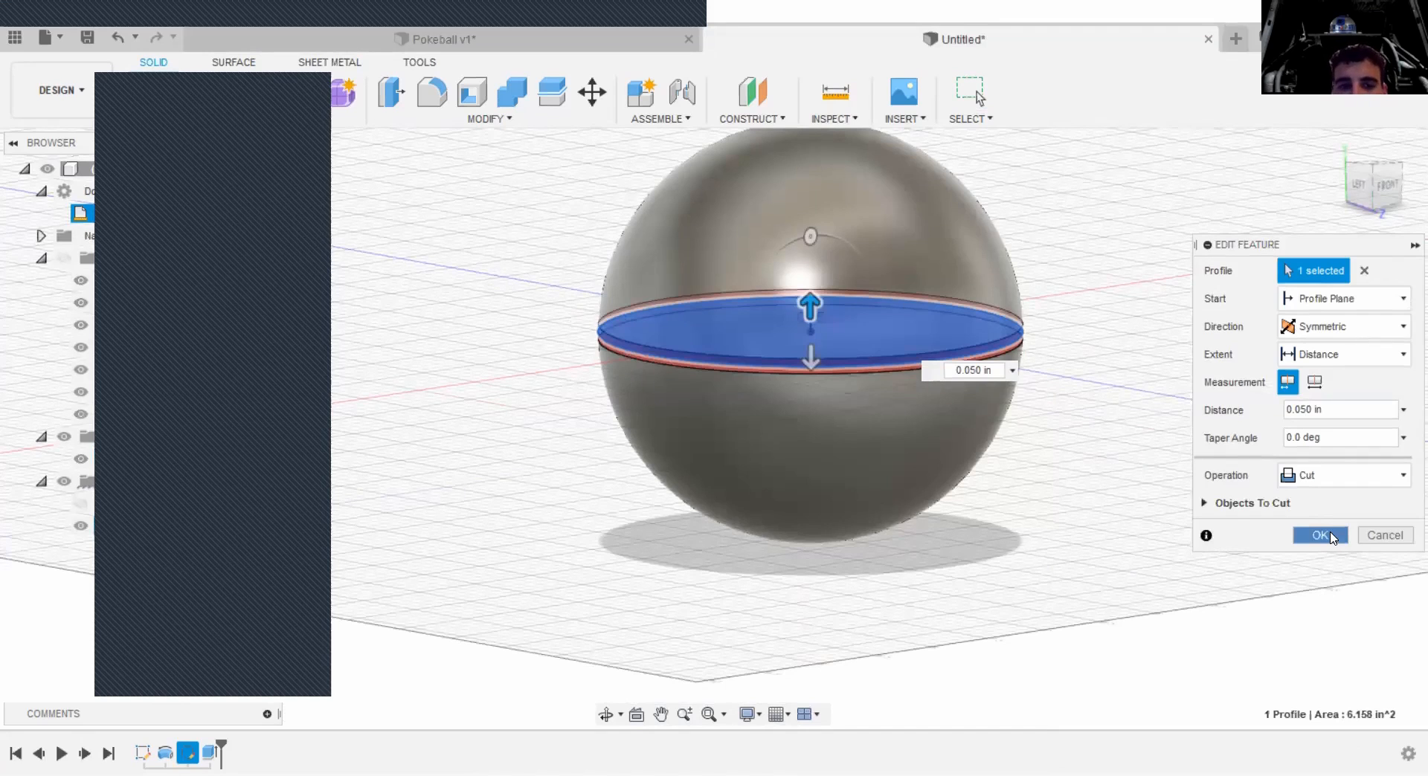
Step: Examine the gap cut around the sphere's equator at an angle and straight from the front
middle_click_drag(1115, 341, 1055, 337)
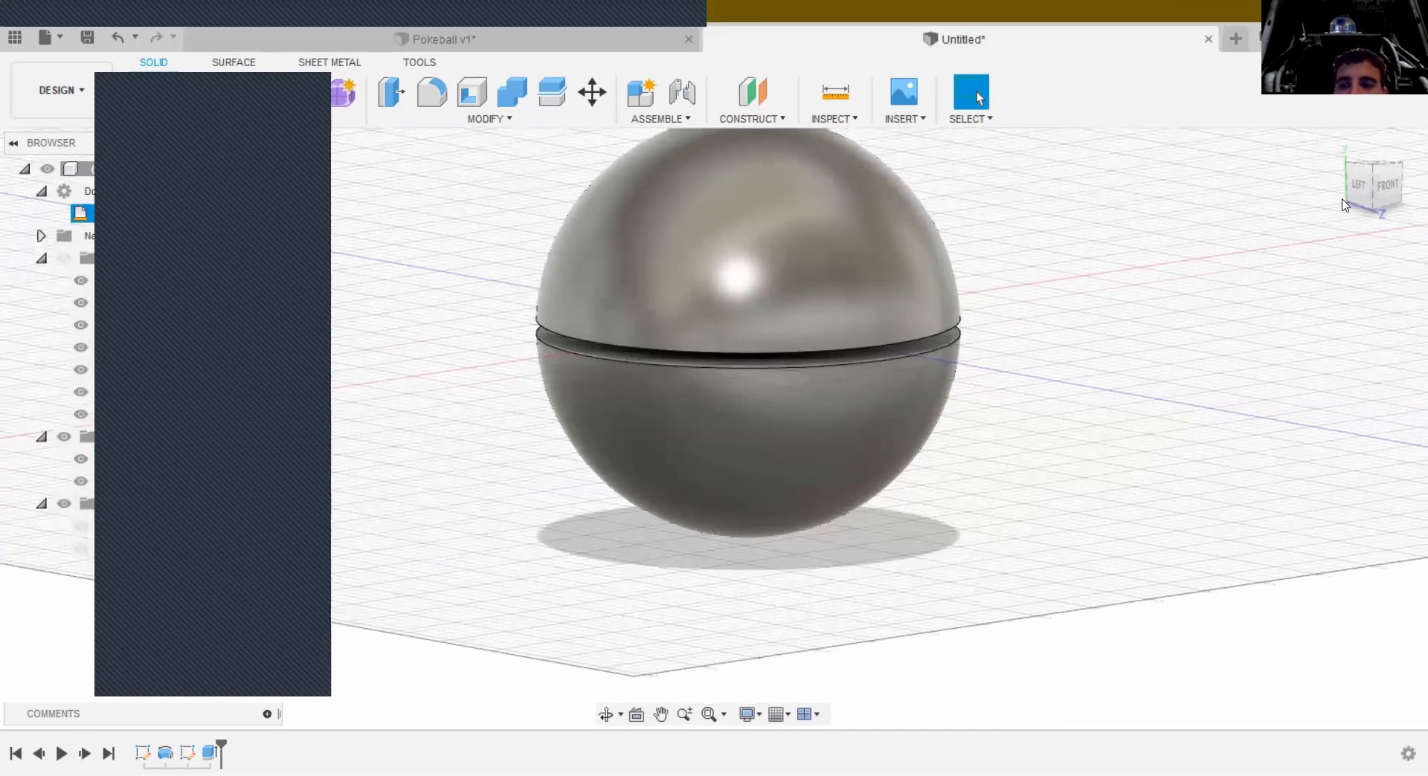
mouse_move(1386, 194)
left_mouse_down()
mouse_move(1333, 185)
mouse_move(1328, 158)
mouse_move(1326, 298)
left_mouse_up()
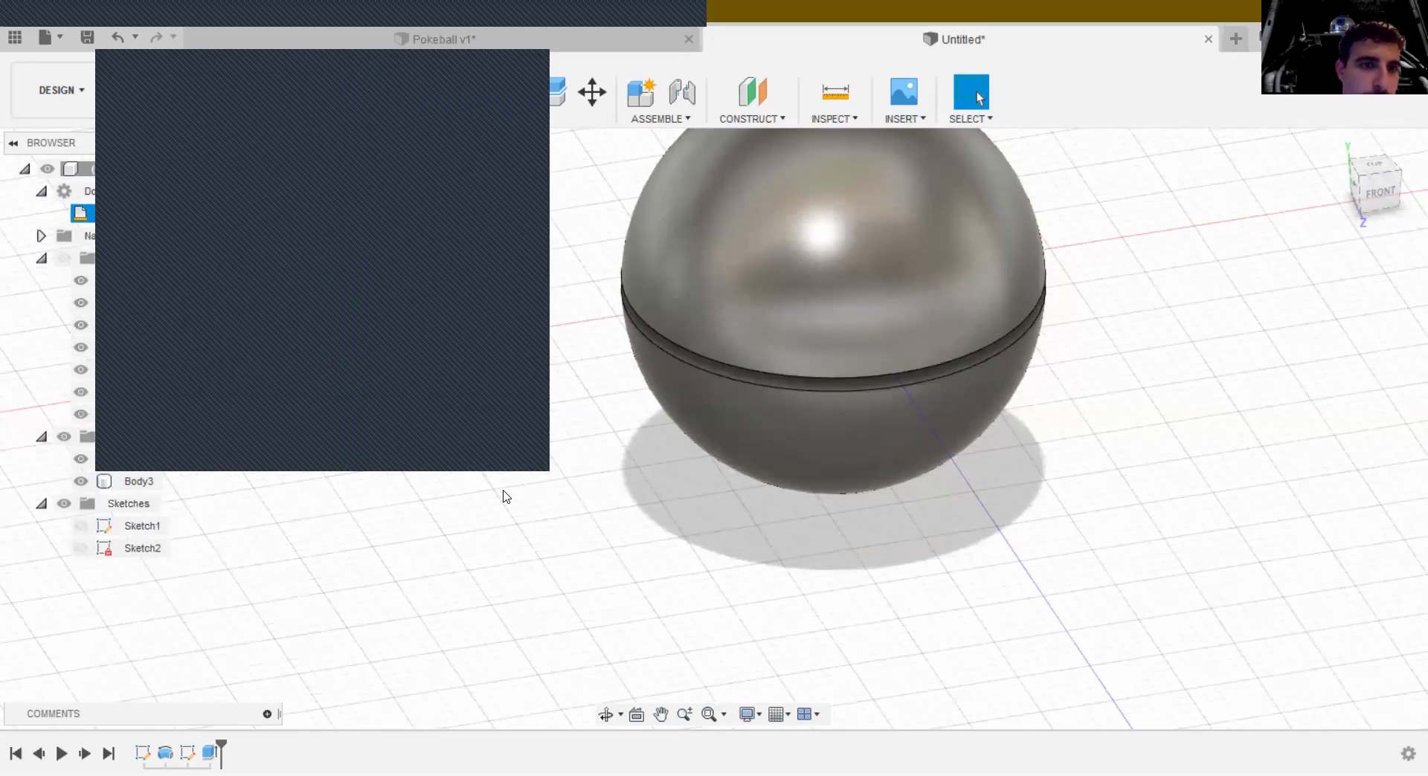
left_click(518, 104)
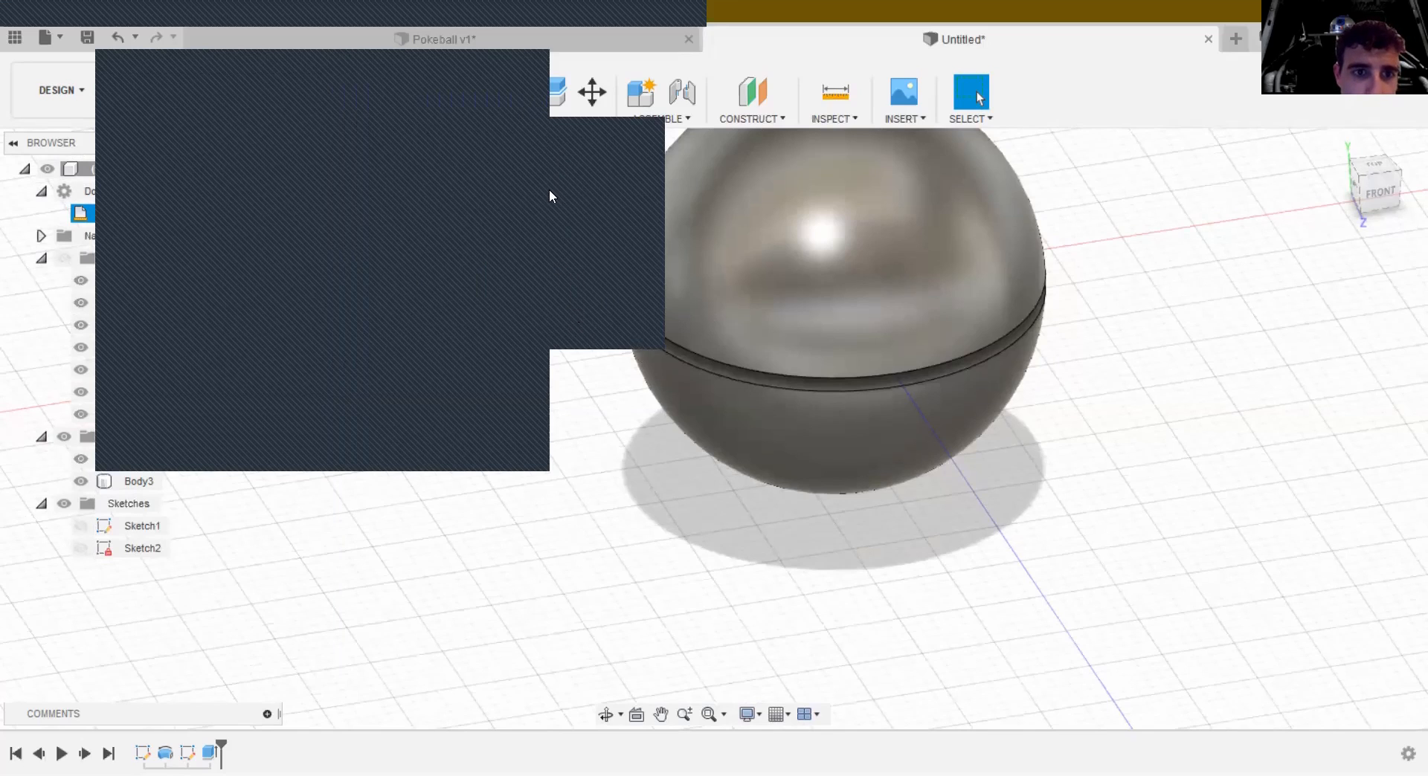
left_click(561, 170)
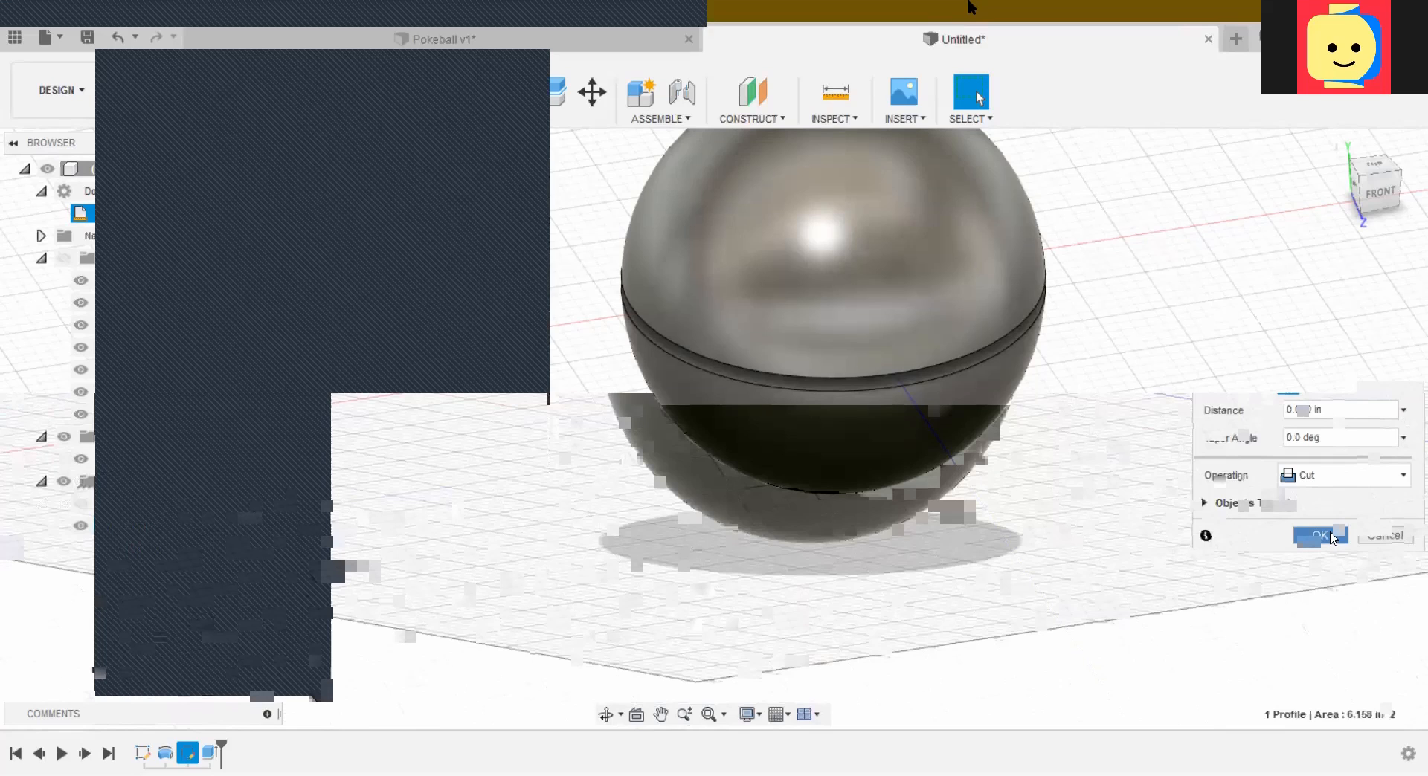
left_click(1321, 536)
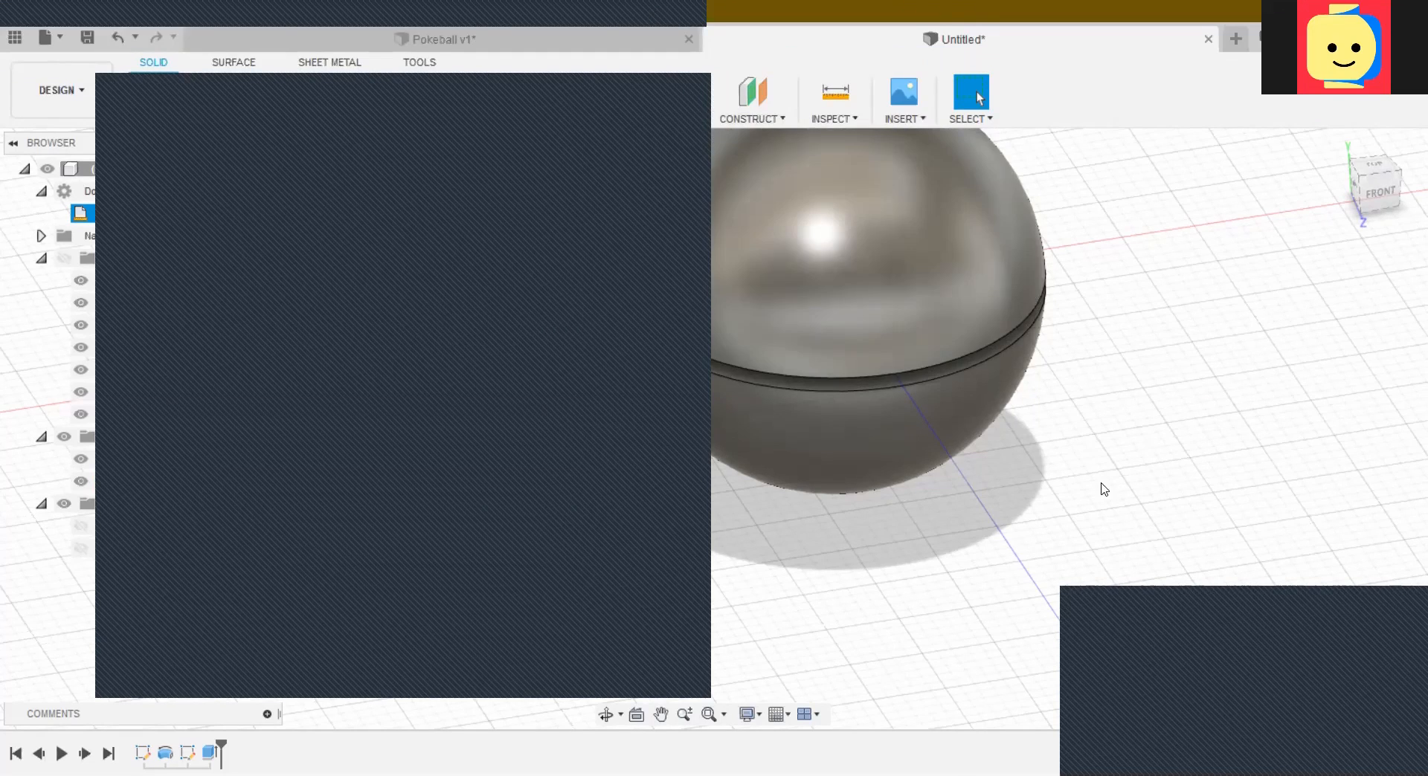
middle_click_drag(1074, 321, 1153, 519)
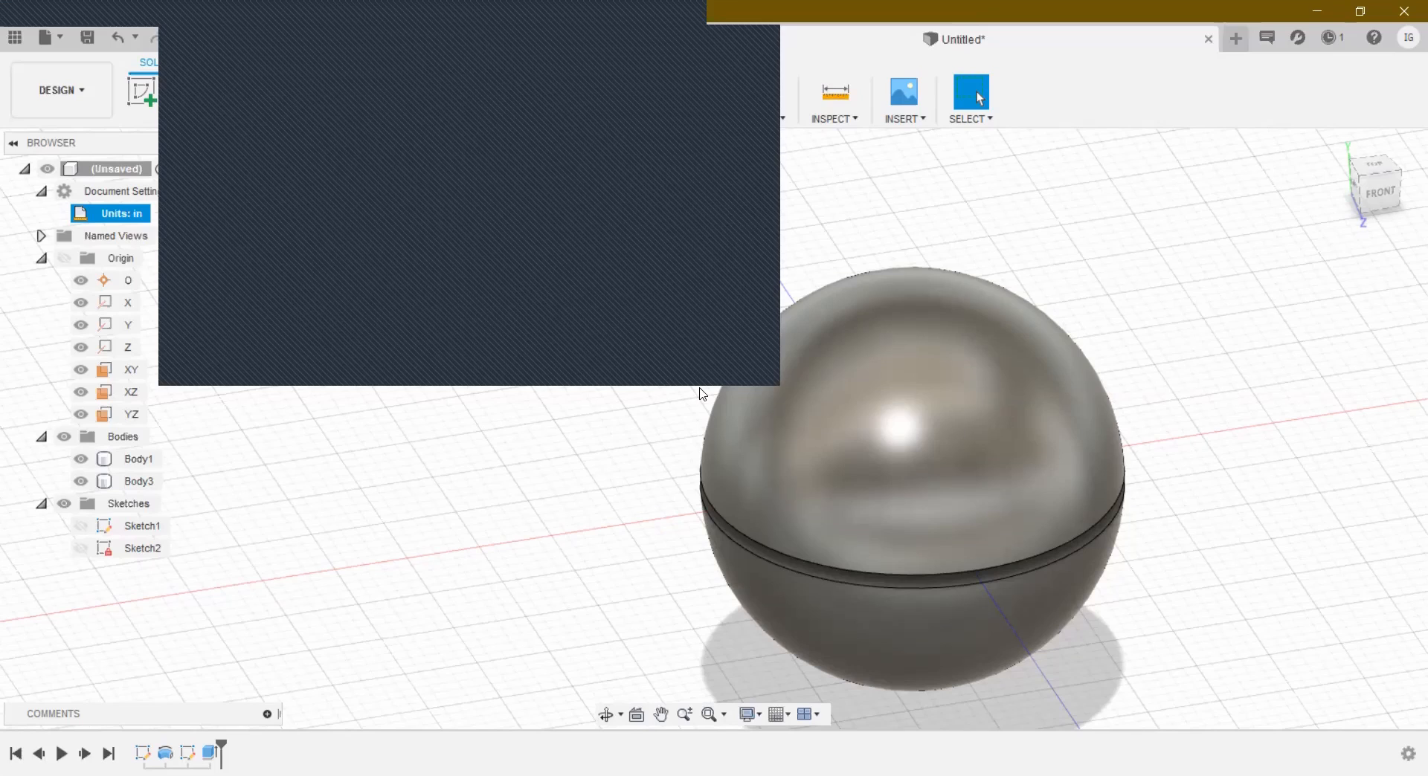
left_click(1374, 190)
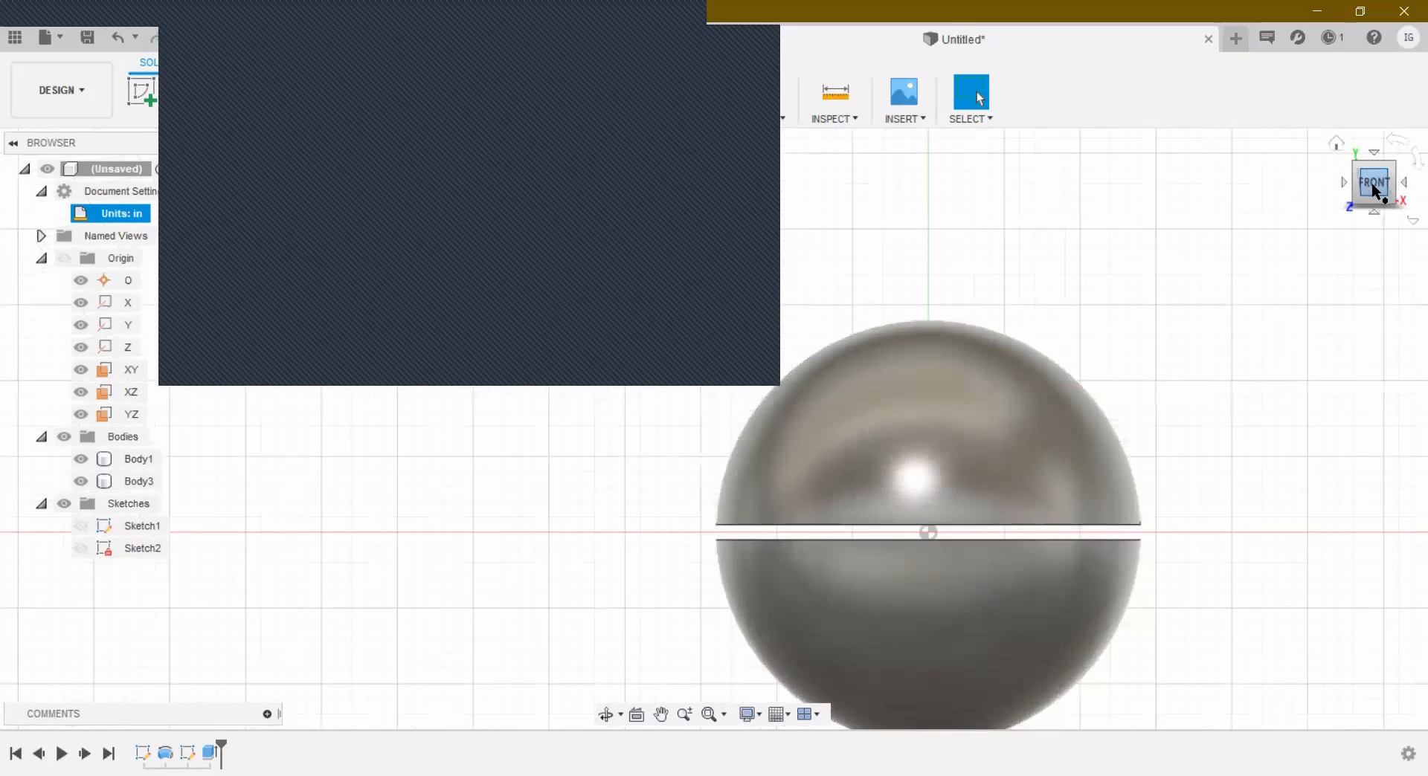
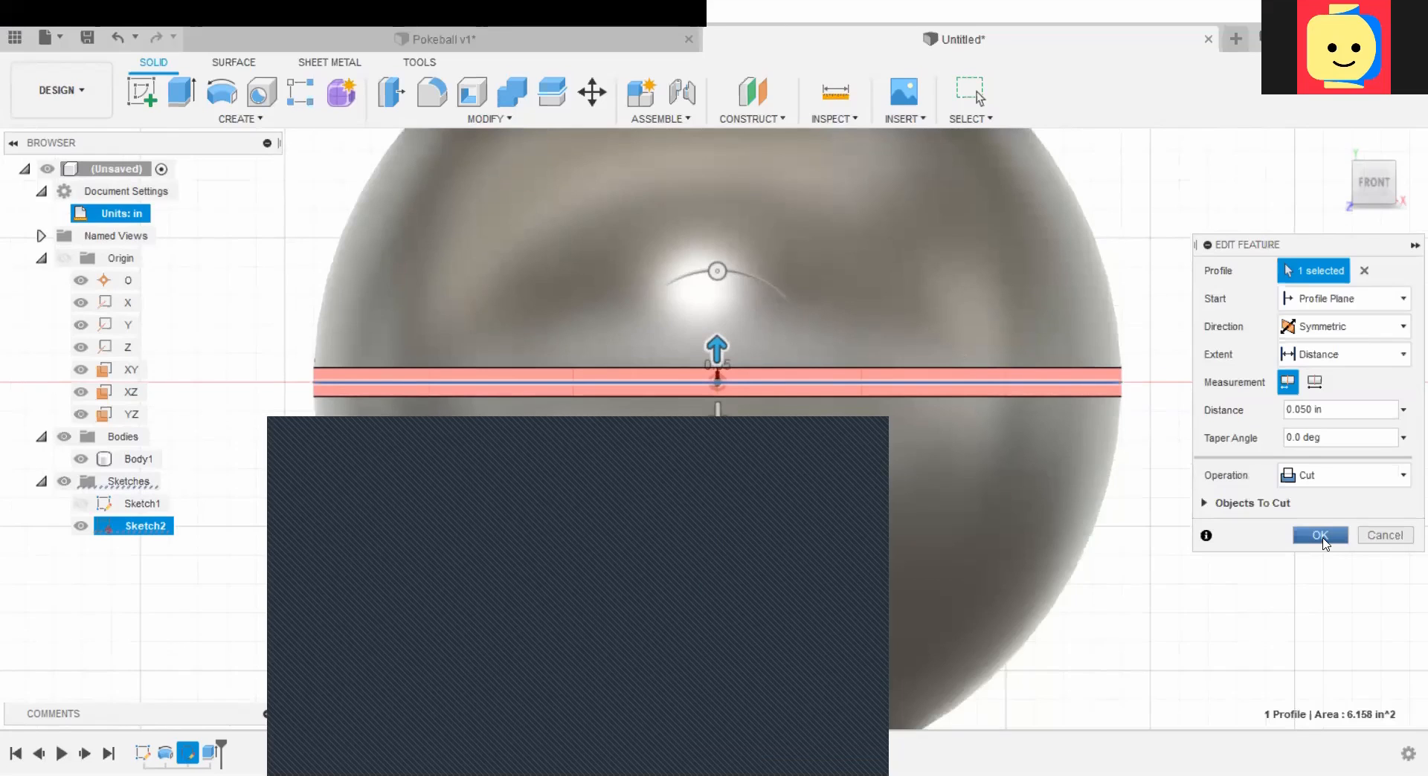
Step: Confirm the equatorial extrusion's symmetric 0.050 in Cut settings and check the gap between the two halves from the front
left_click(1321, 536)
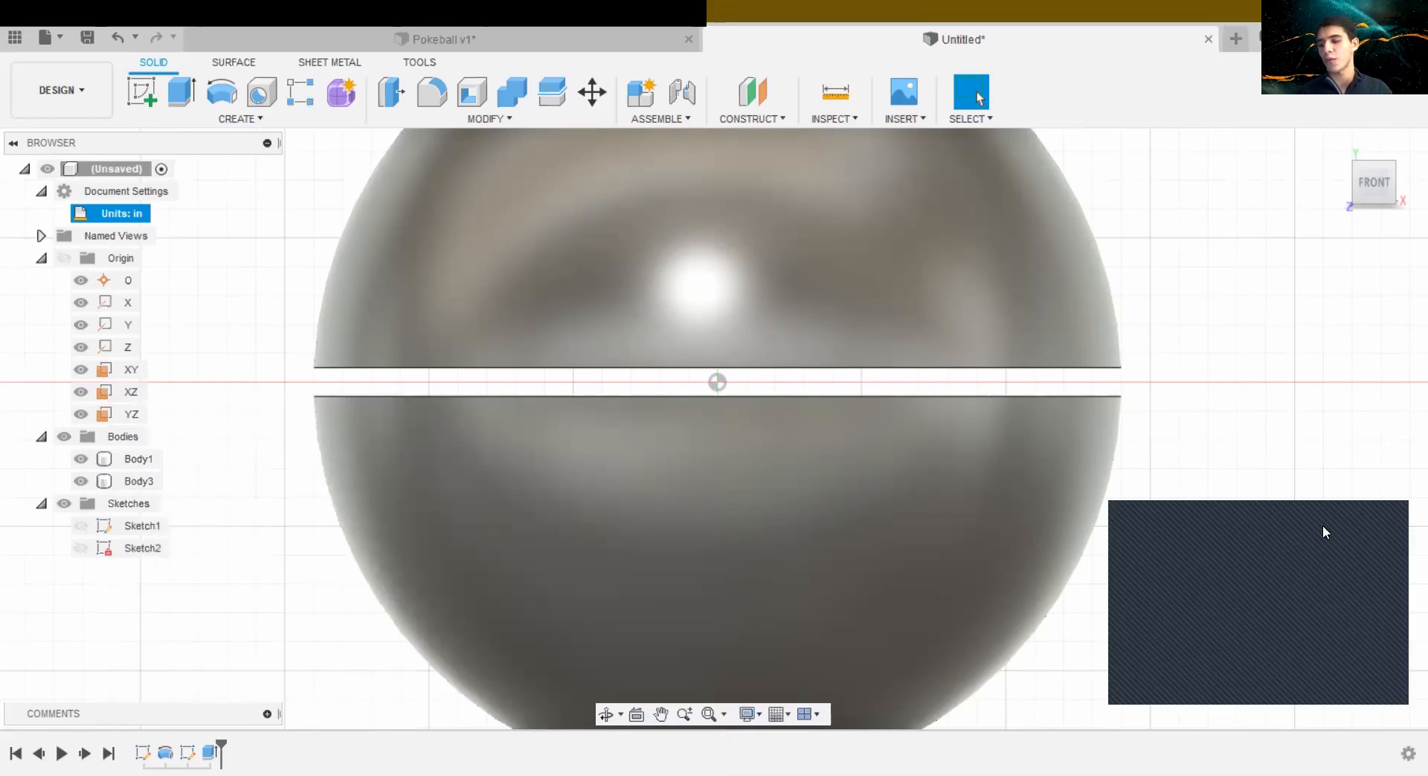
left_click(662, 414)
key("Escape")
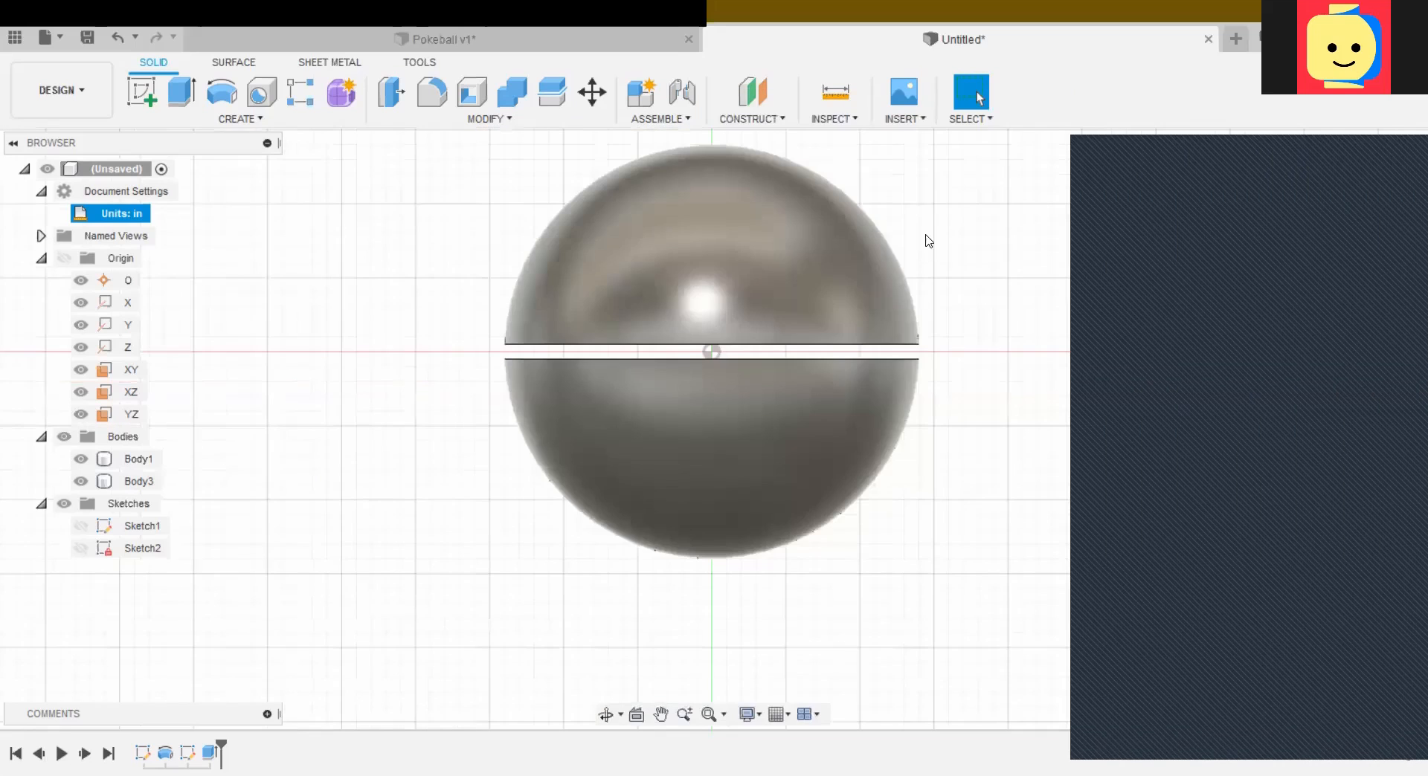
middle_click_drag(927, 248, 928, 287)
key("Escape")
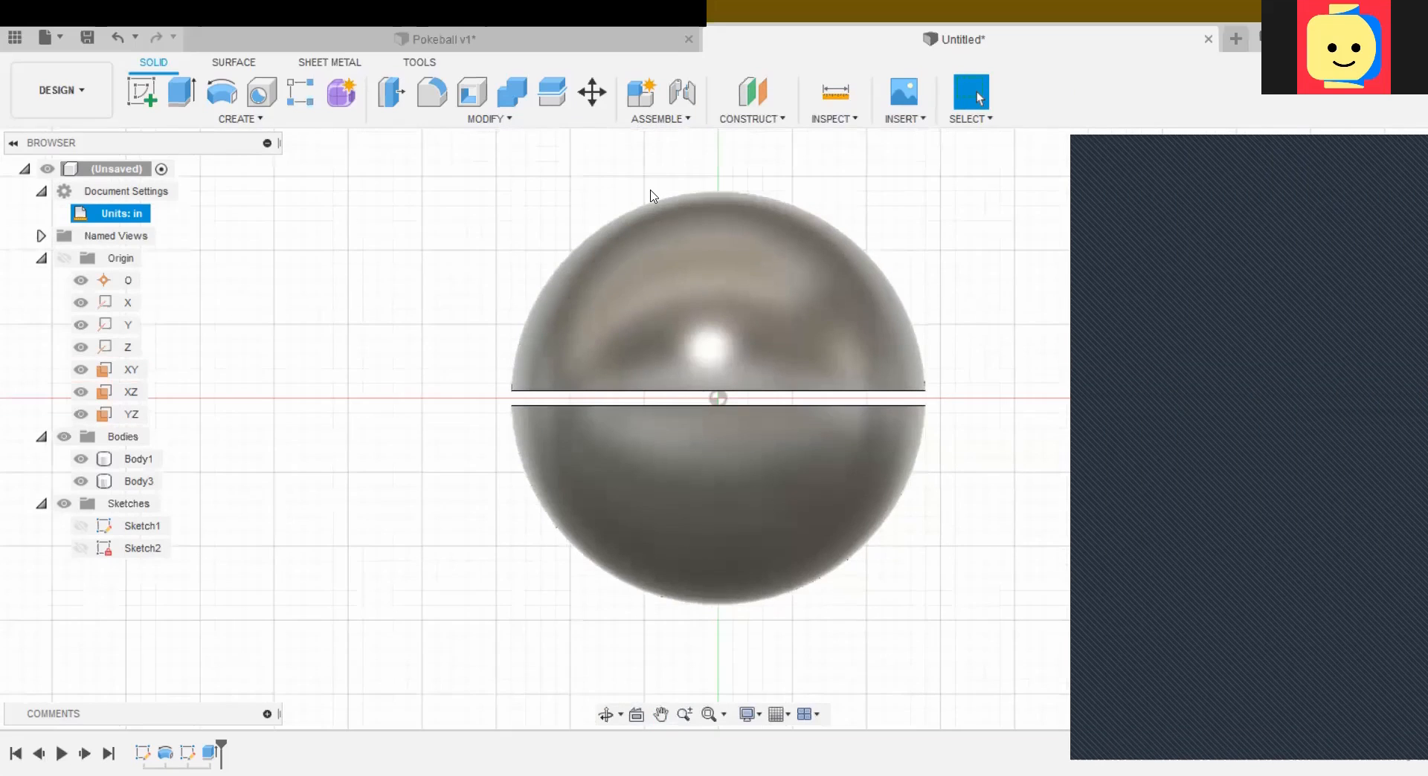
Step: Start a new sketch on the origin's XZ plane, through the sphere's equator
middle_click_drag(823, 189, 829, 227, "shift")
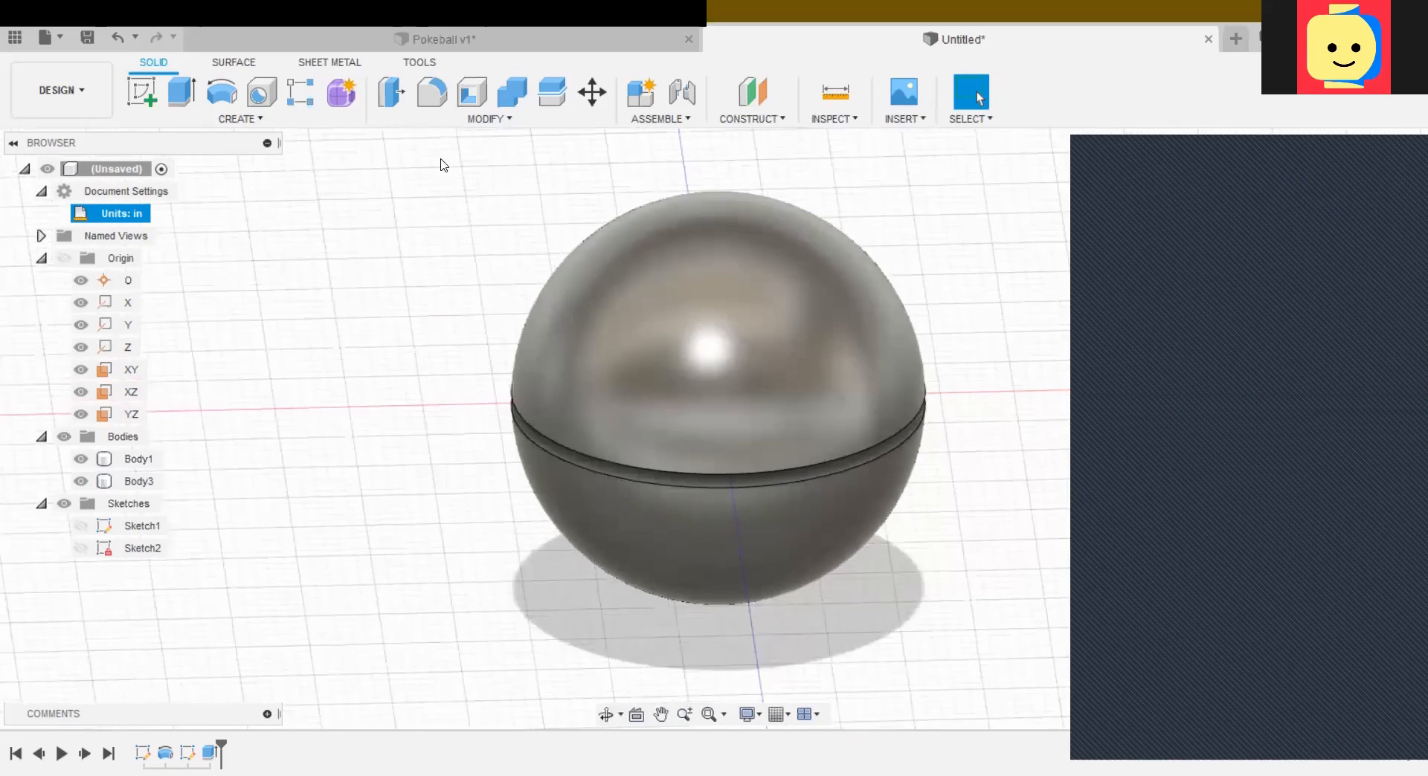
left_click(140, 95)
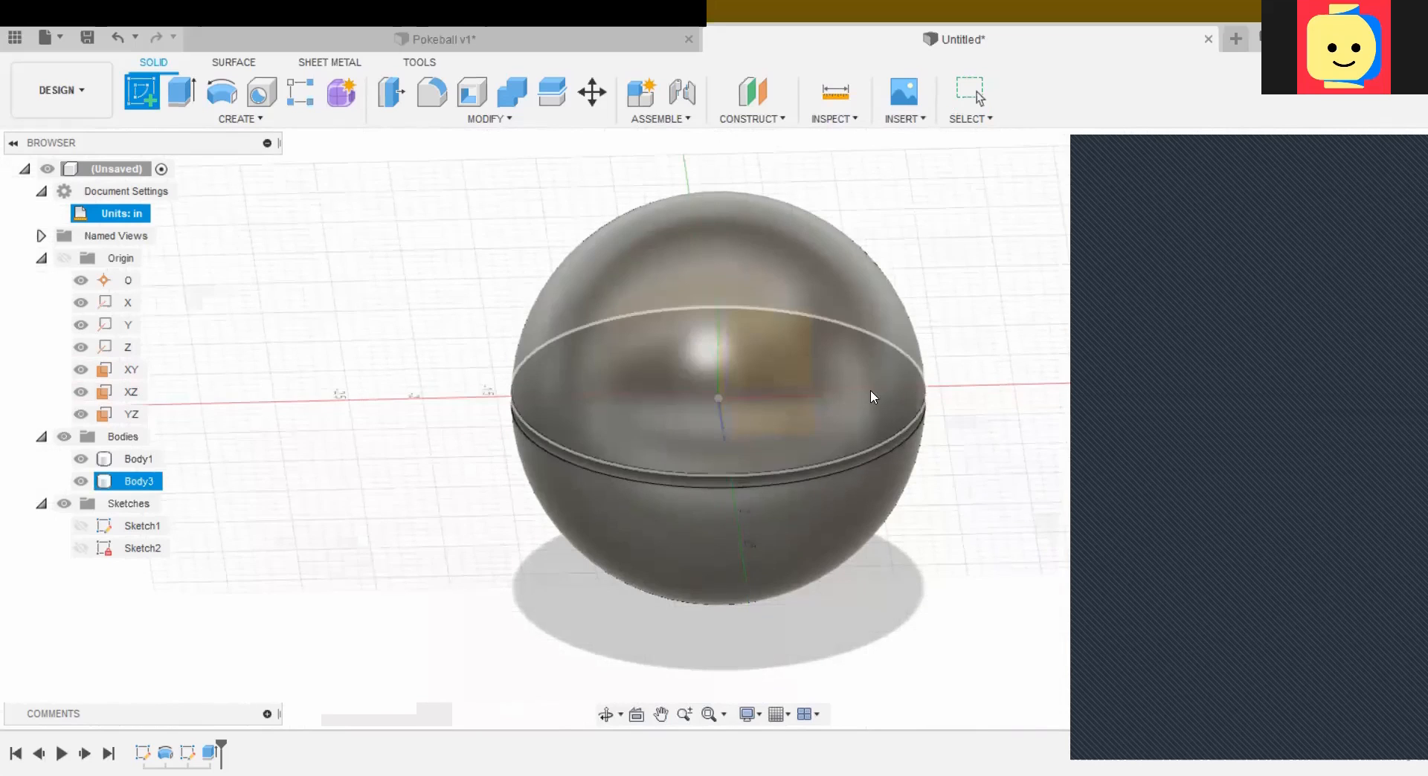
left_click(122, 394)
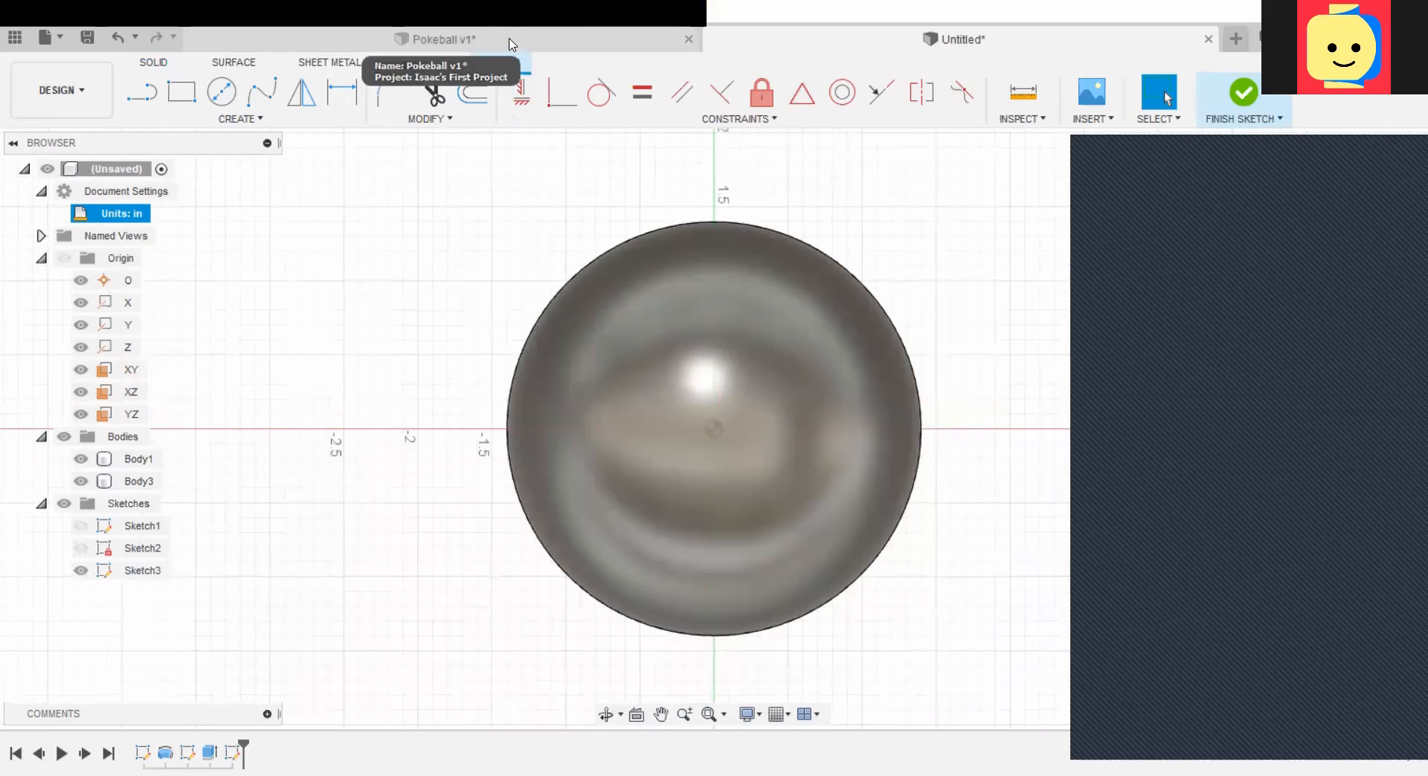
Step: Open the third sketch in the Pokeball v1 design to examine its inner circle's diameter, then return to the untitled design
left_click(511, 44)
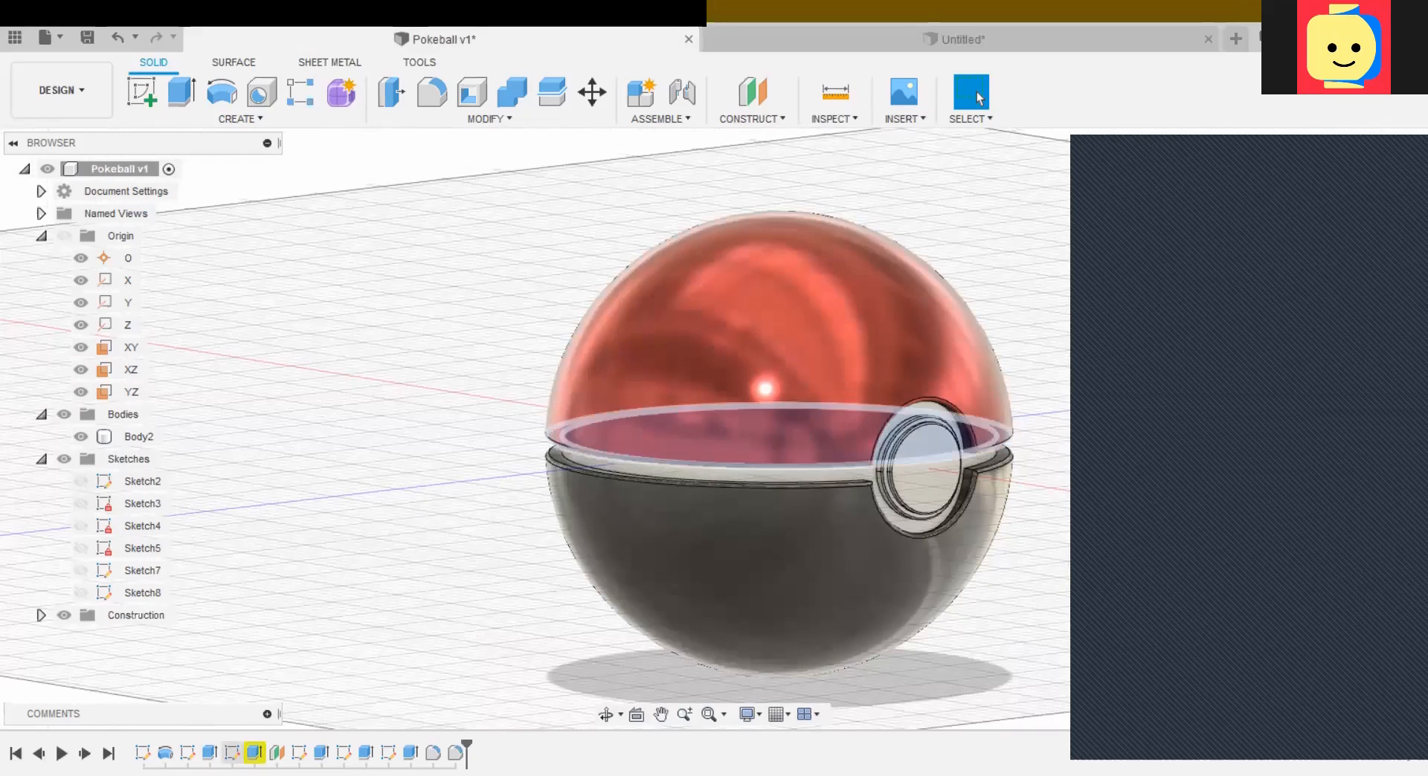
right_click(232, 752)
left_click(277, 566)
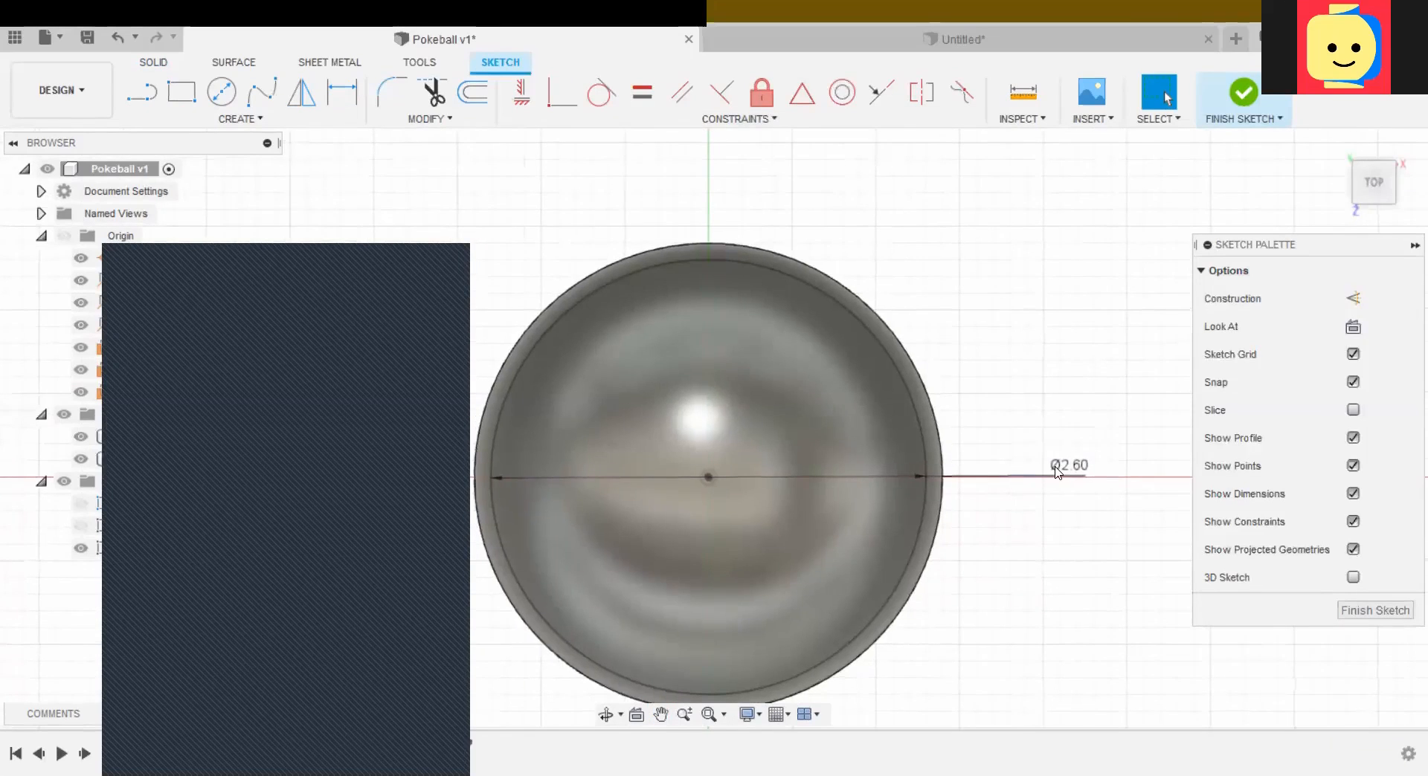
left_click(1361, 611)
left_click(821, 38)
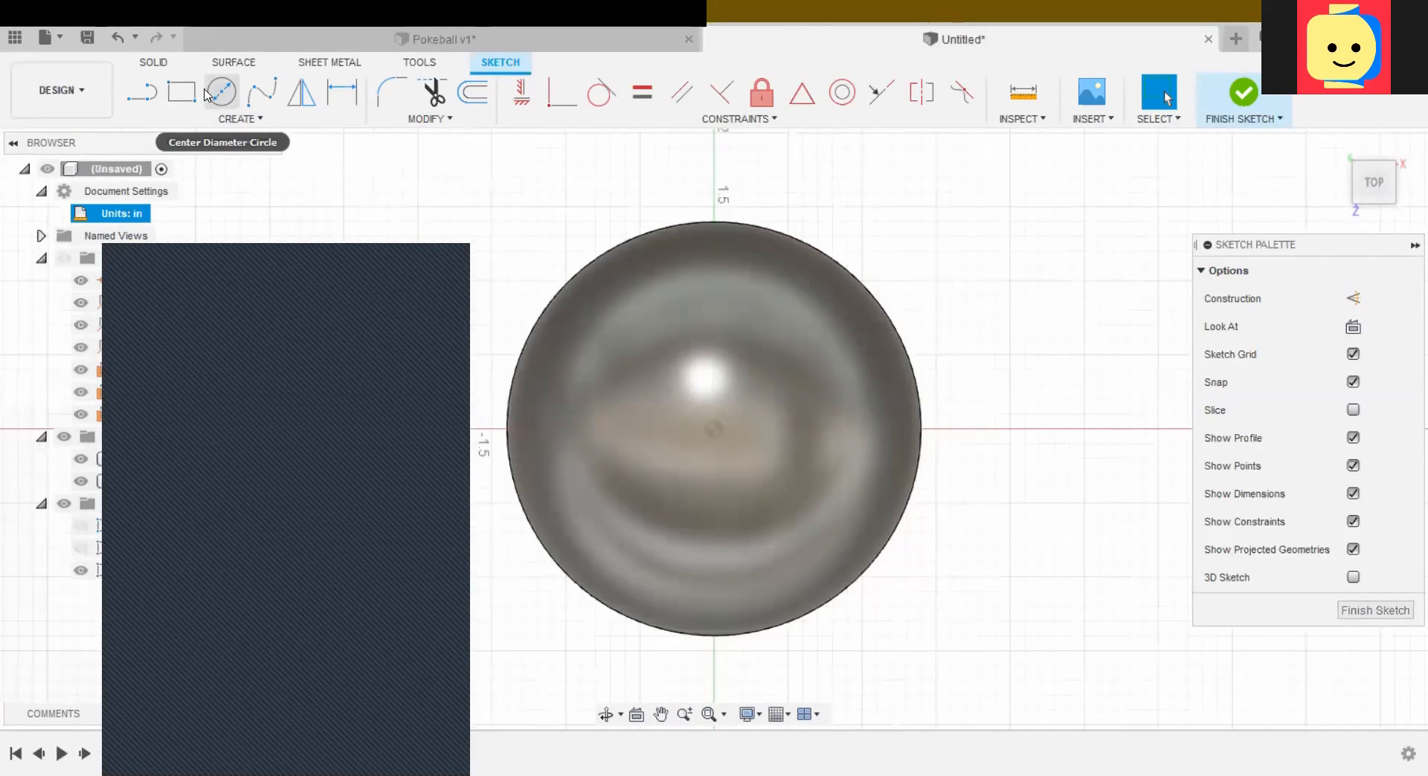
Step: Sketch a circle about 4.22 in in diameter centred on the origin, around the sphere
left_click(219, 97)
left_click(713, 430)
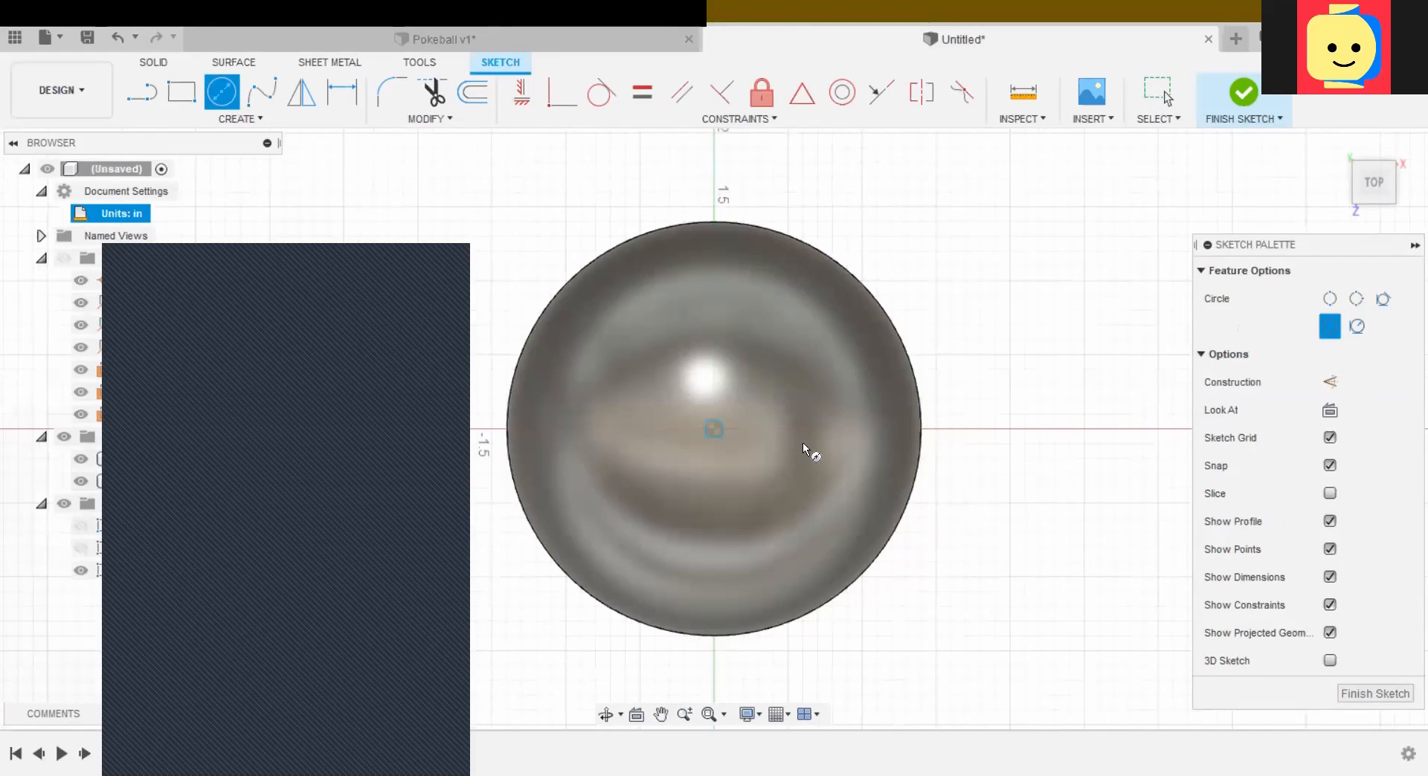
left_click(1026, 401)
scroll(1039, 341, "up", 3)
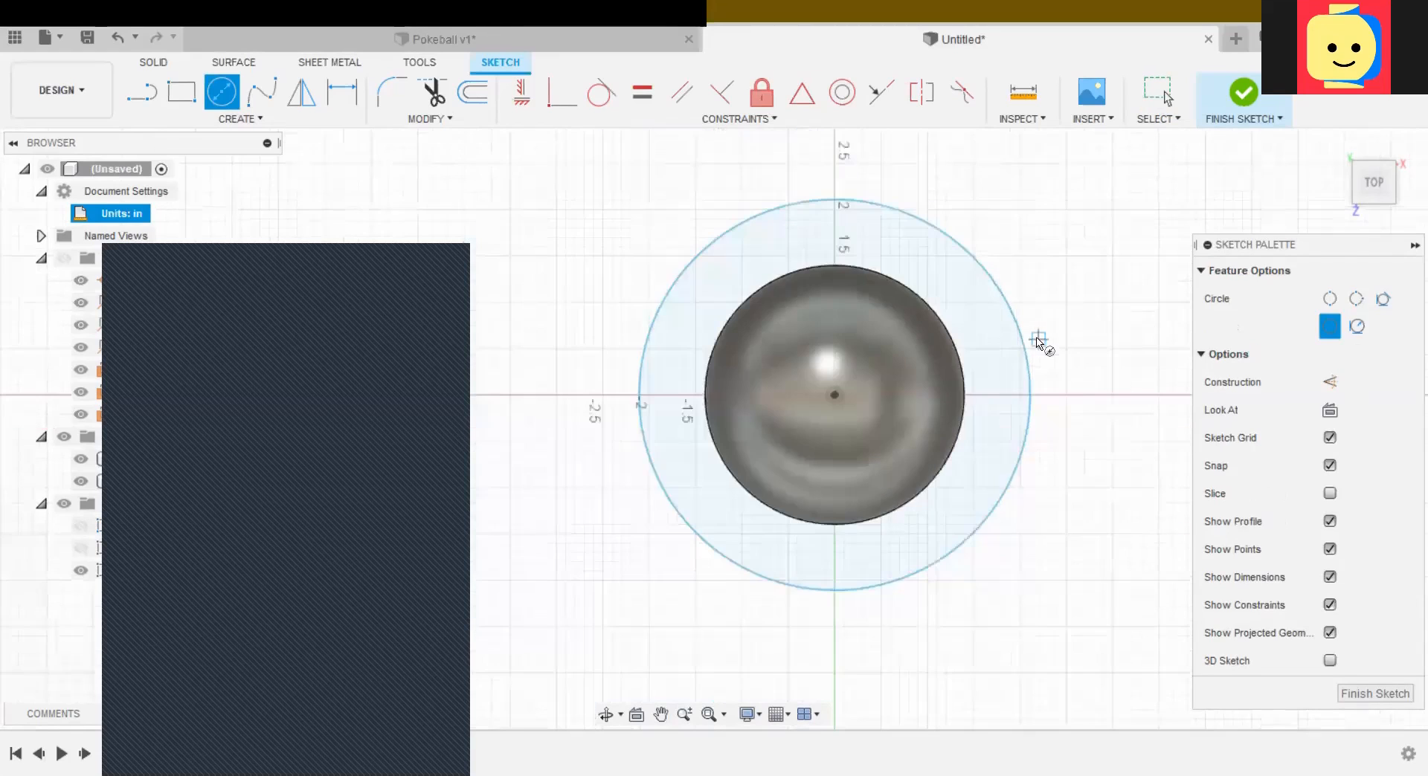
Step: Dimension the new circle's diameter to 2.60 in and finish the sketch
left_click(354, 93)
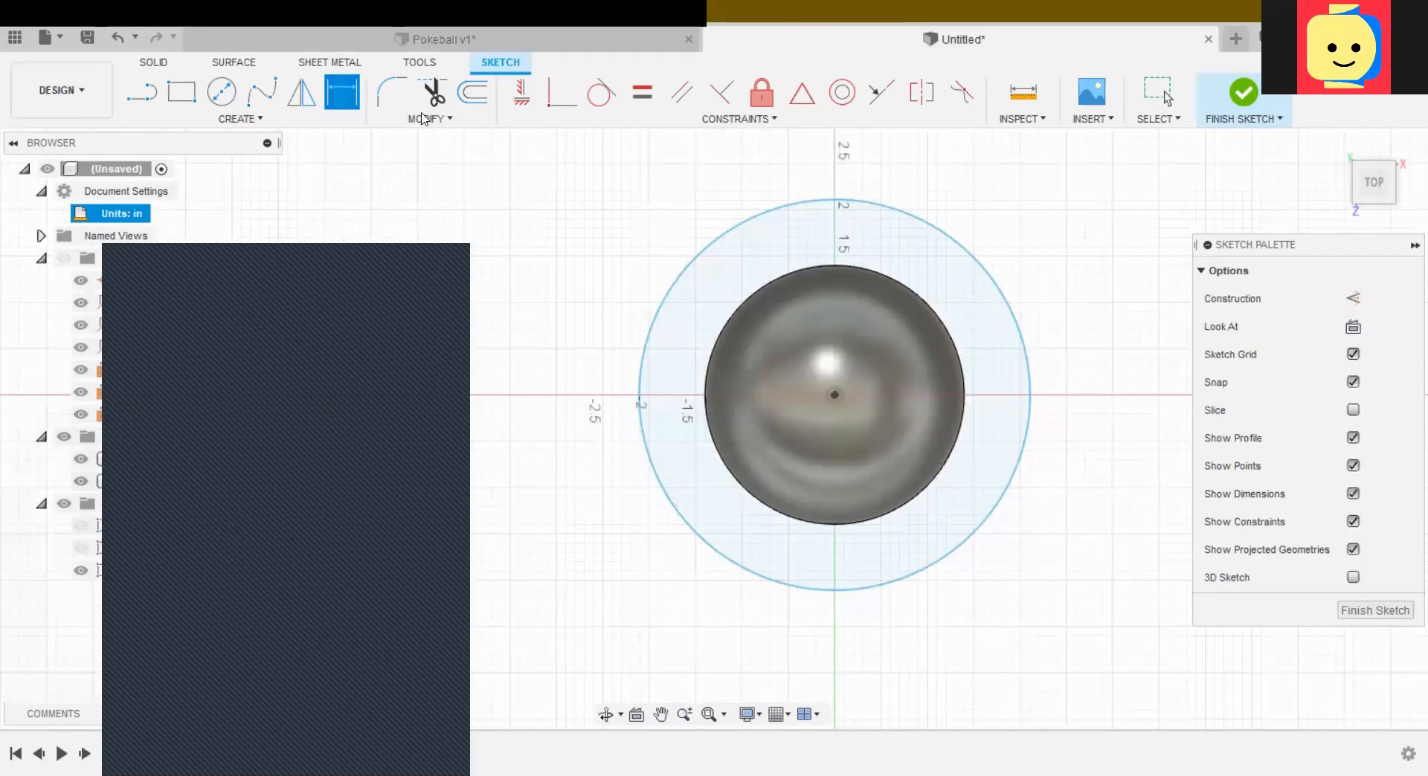
left_click(986, 275)
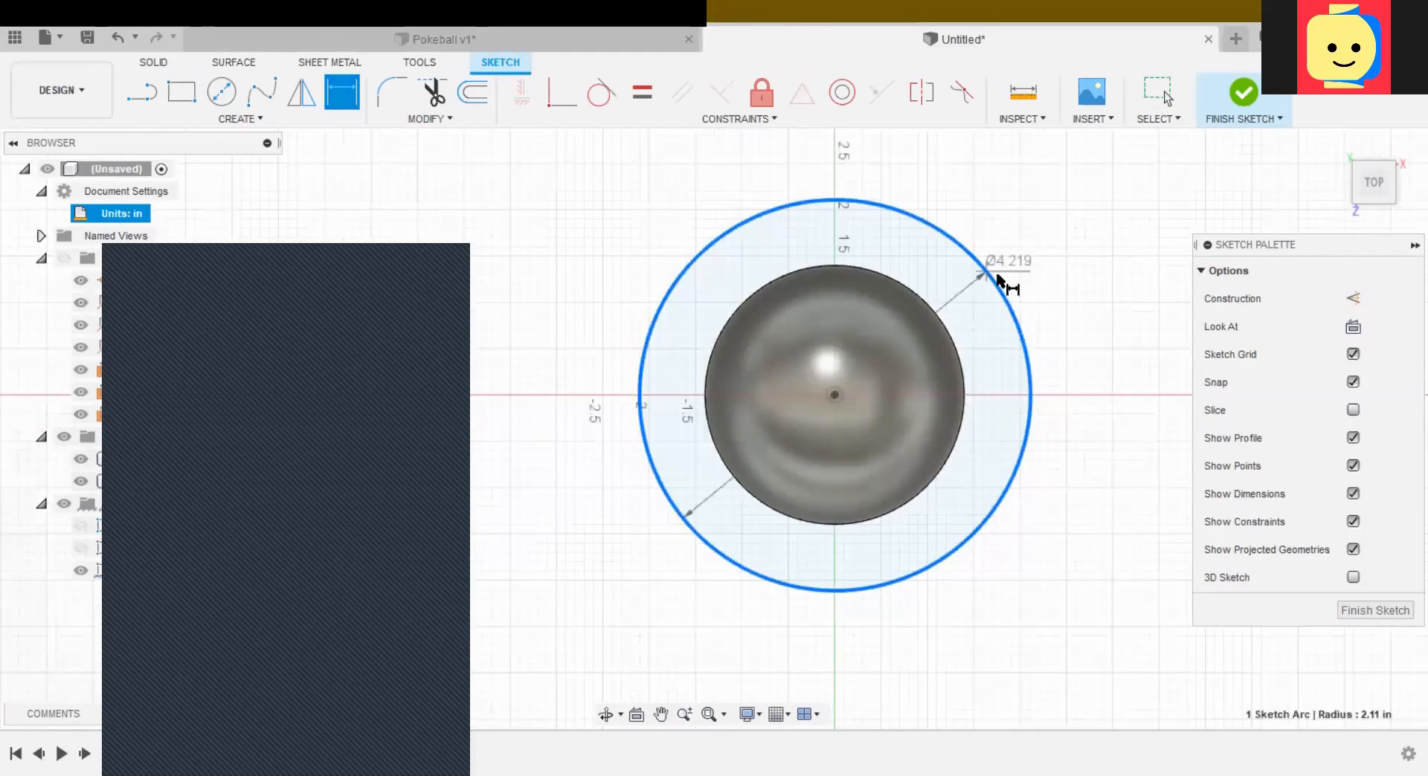
left_click(1108, 398)
type("2")
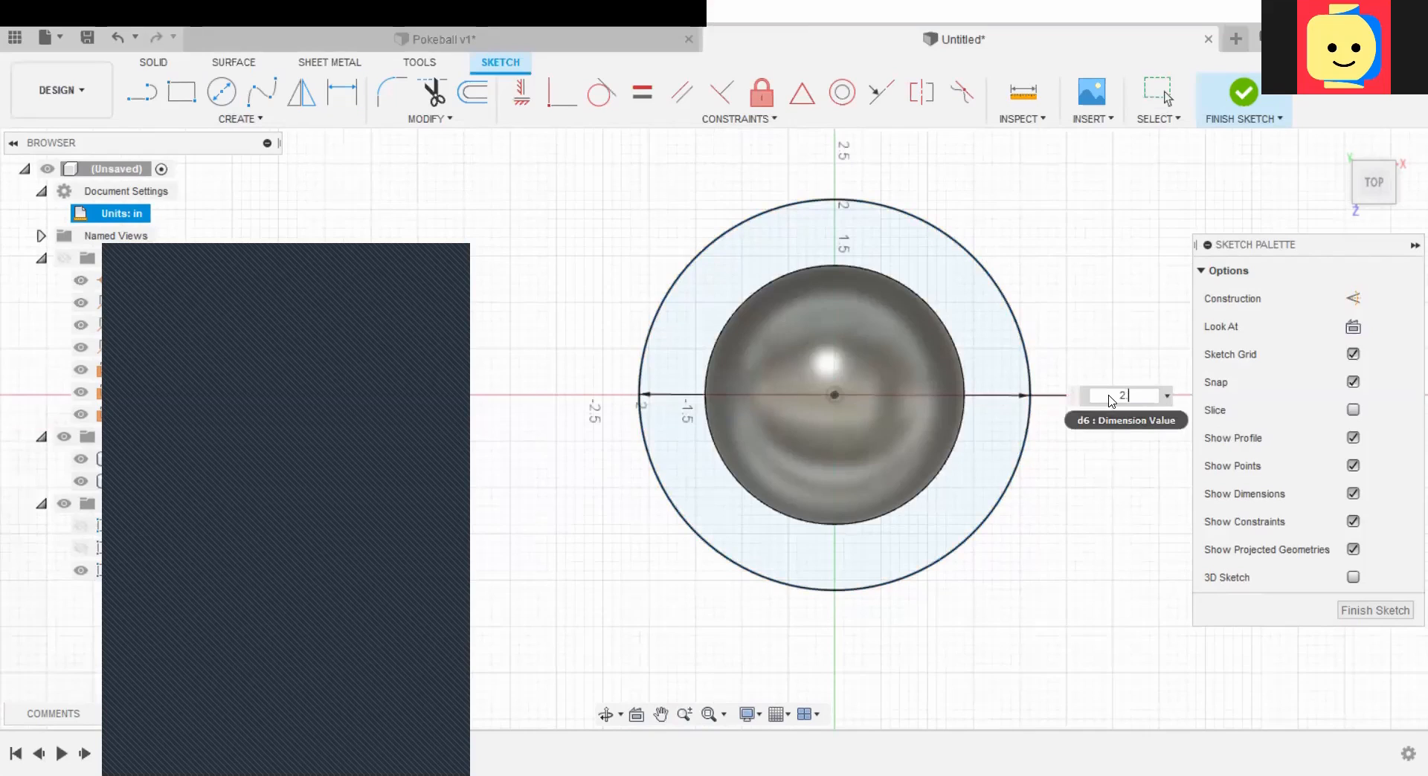
type(".6")
key("Return")
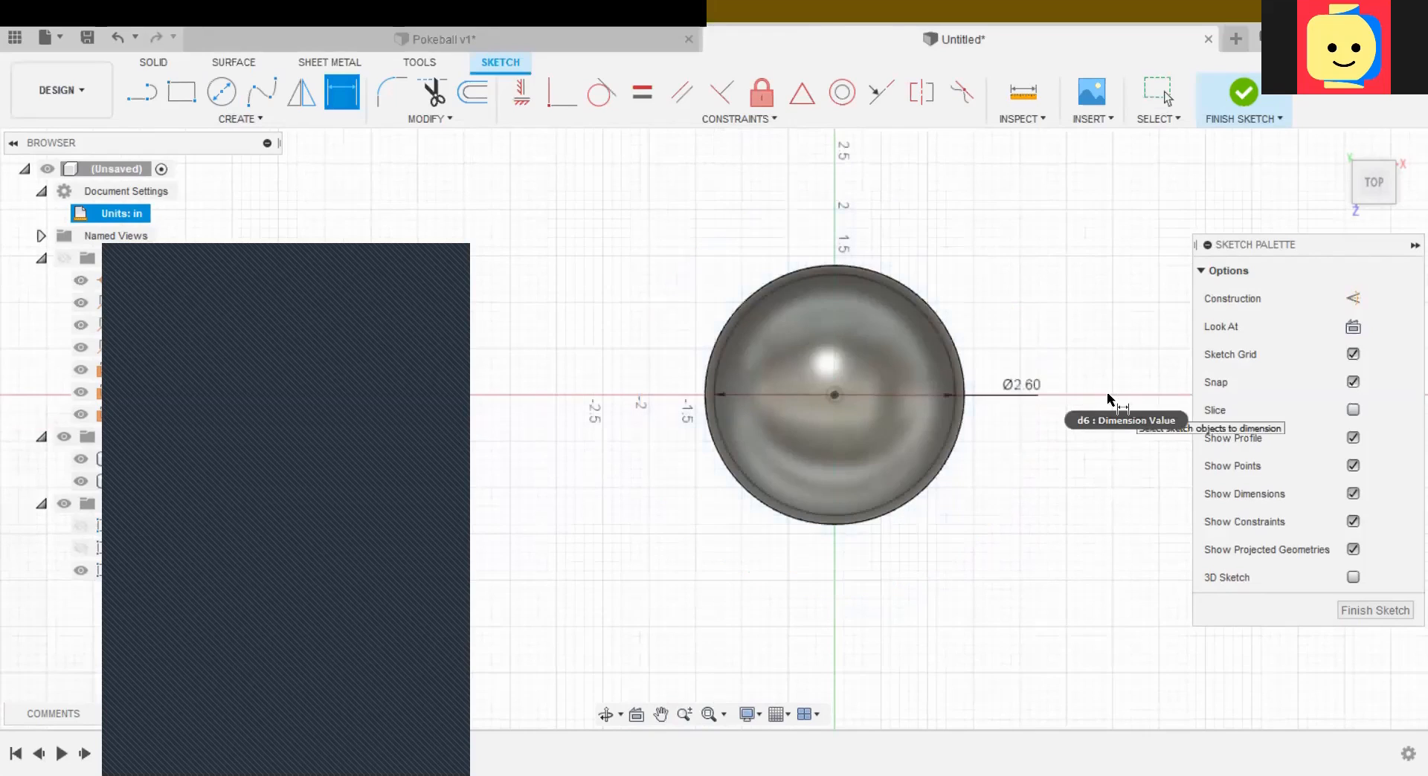
left_click(1395, 608)
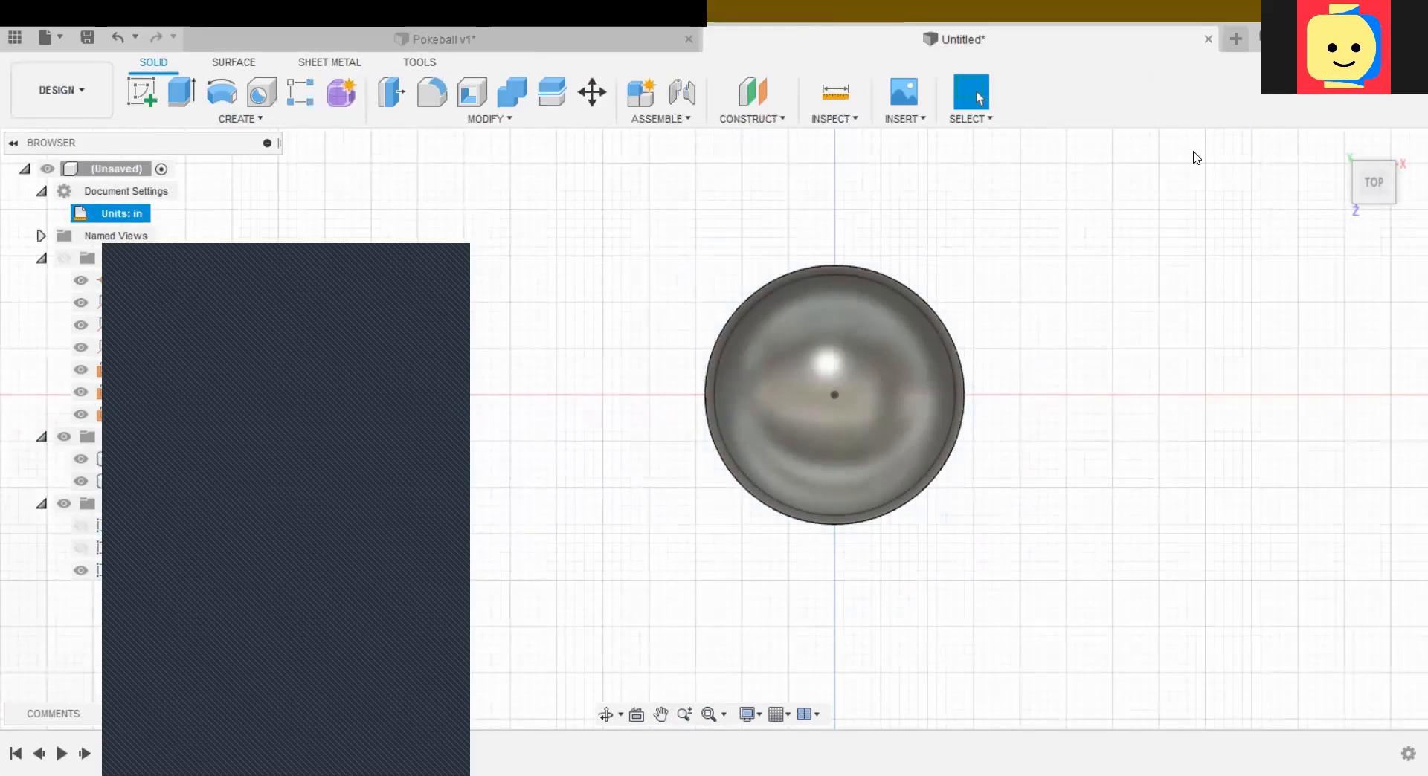
Step: Start extruding the 2.60 in circle profile with its direction set to Two Sides
left_click_drag(1371, 181, 1363, 64)
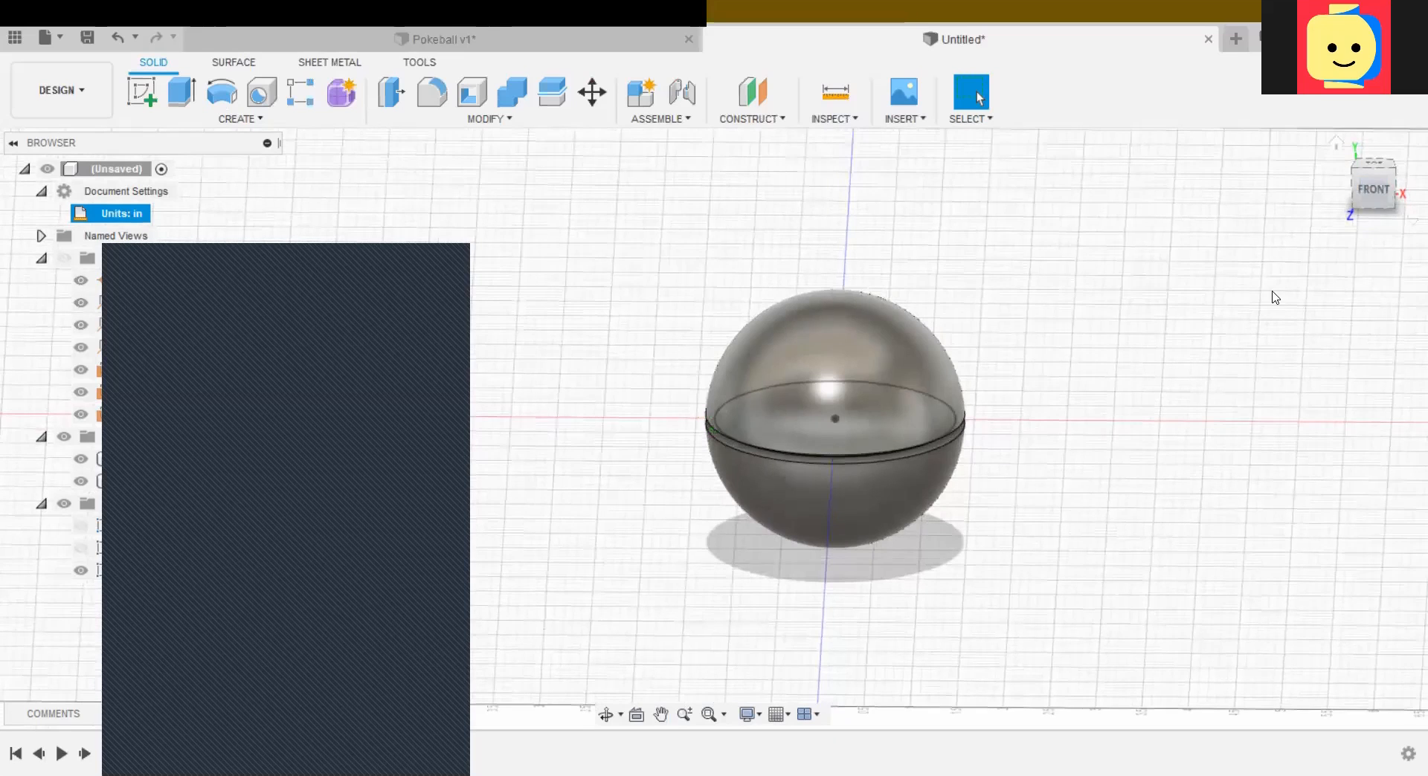
key("e")
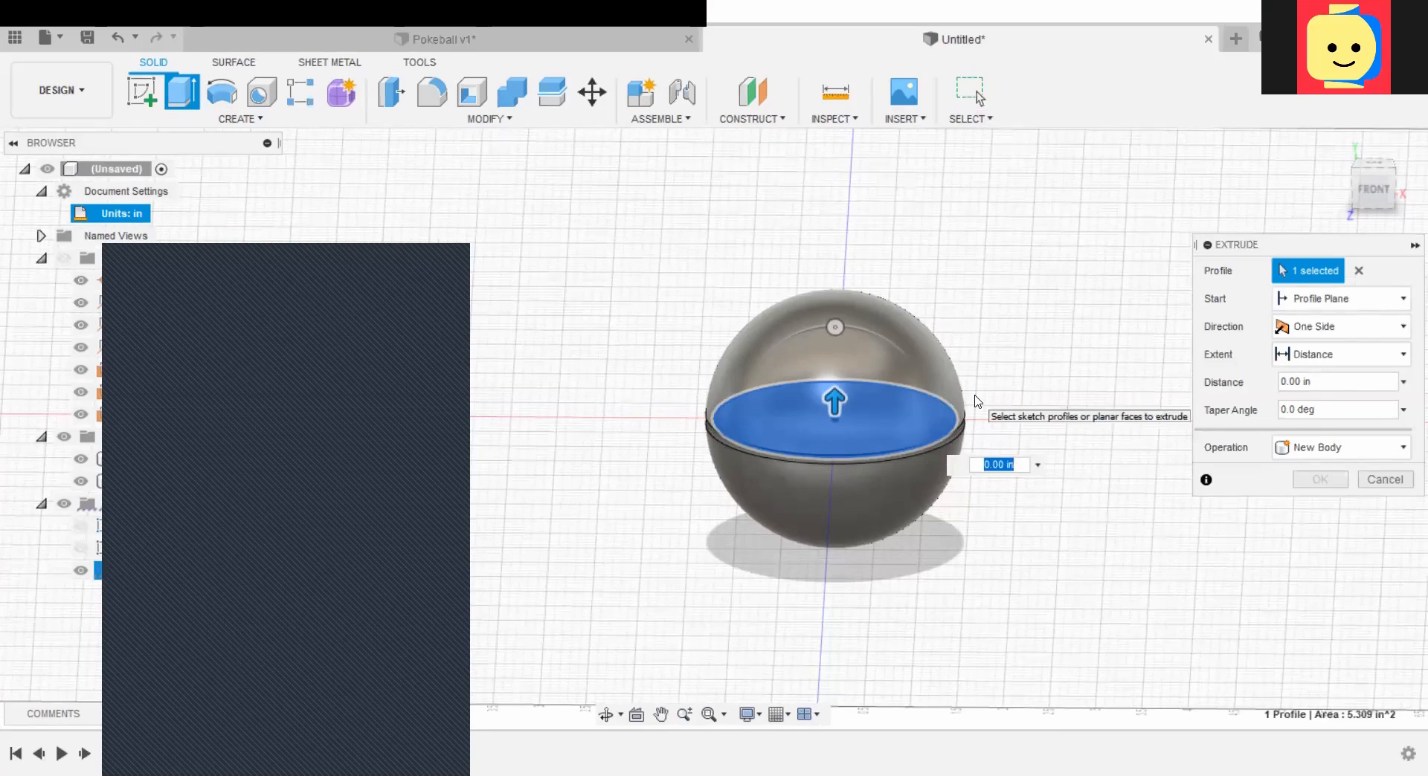
scroll(863, 510, "down", 4)
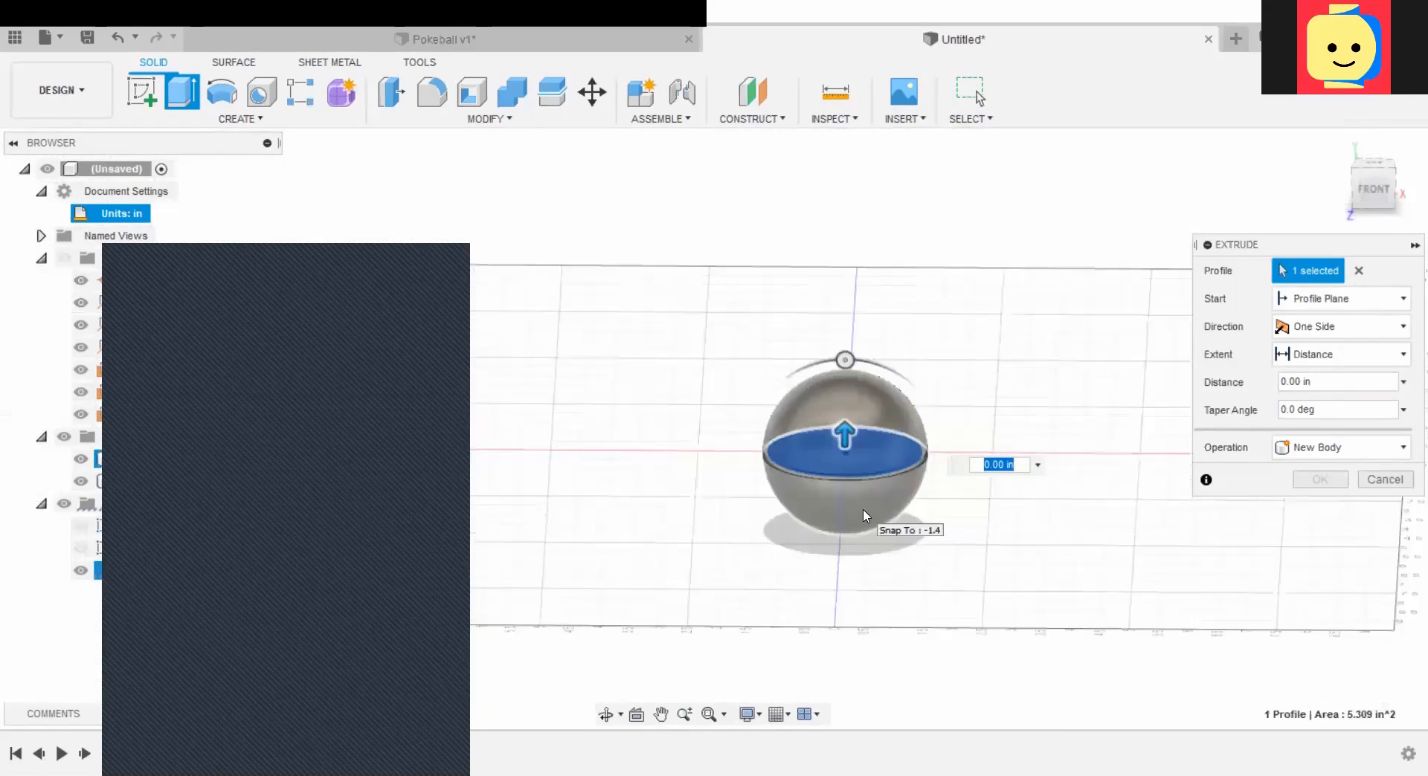
scroll(863, 513, "up", 5)
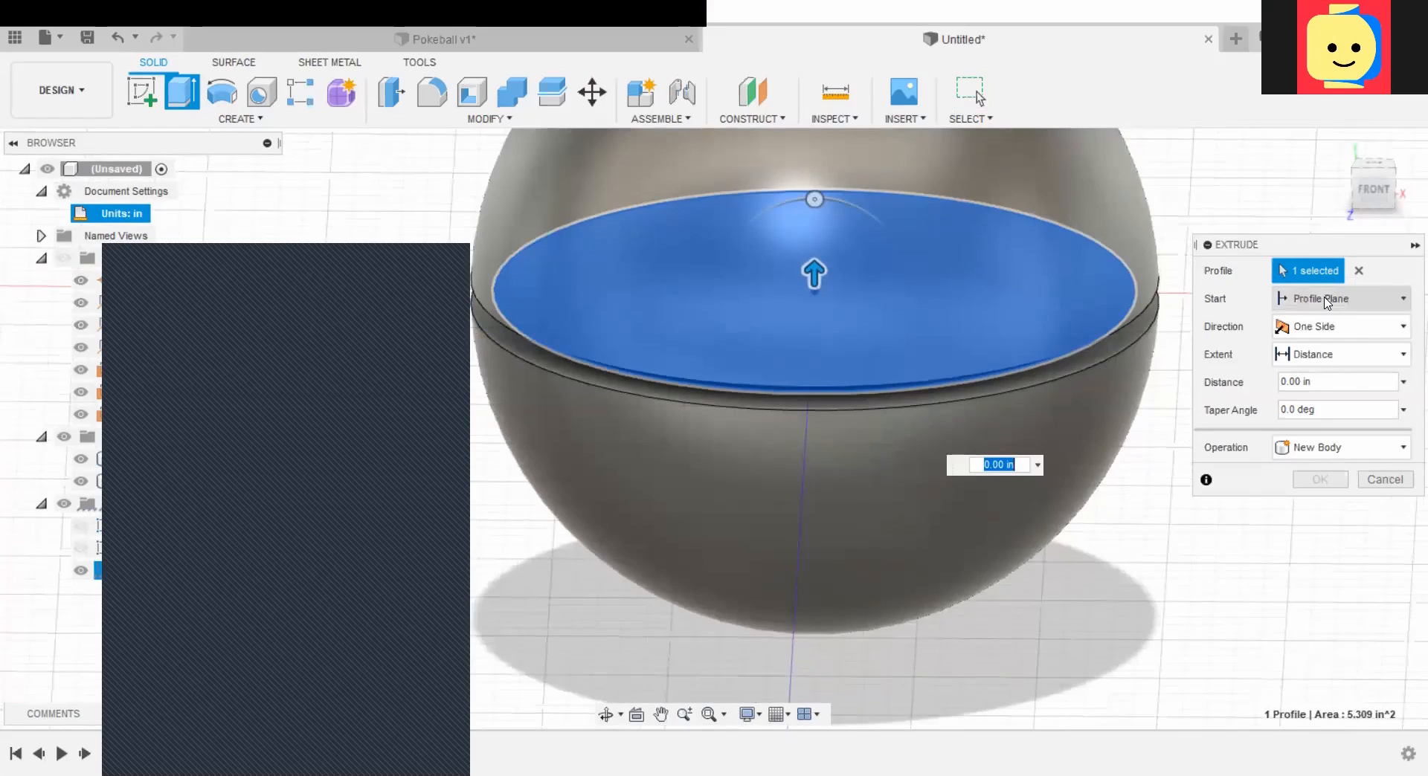
left_click(1322, 333)
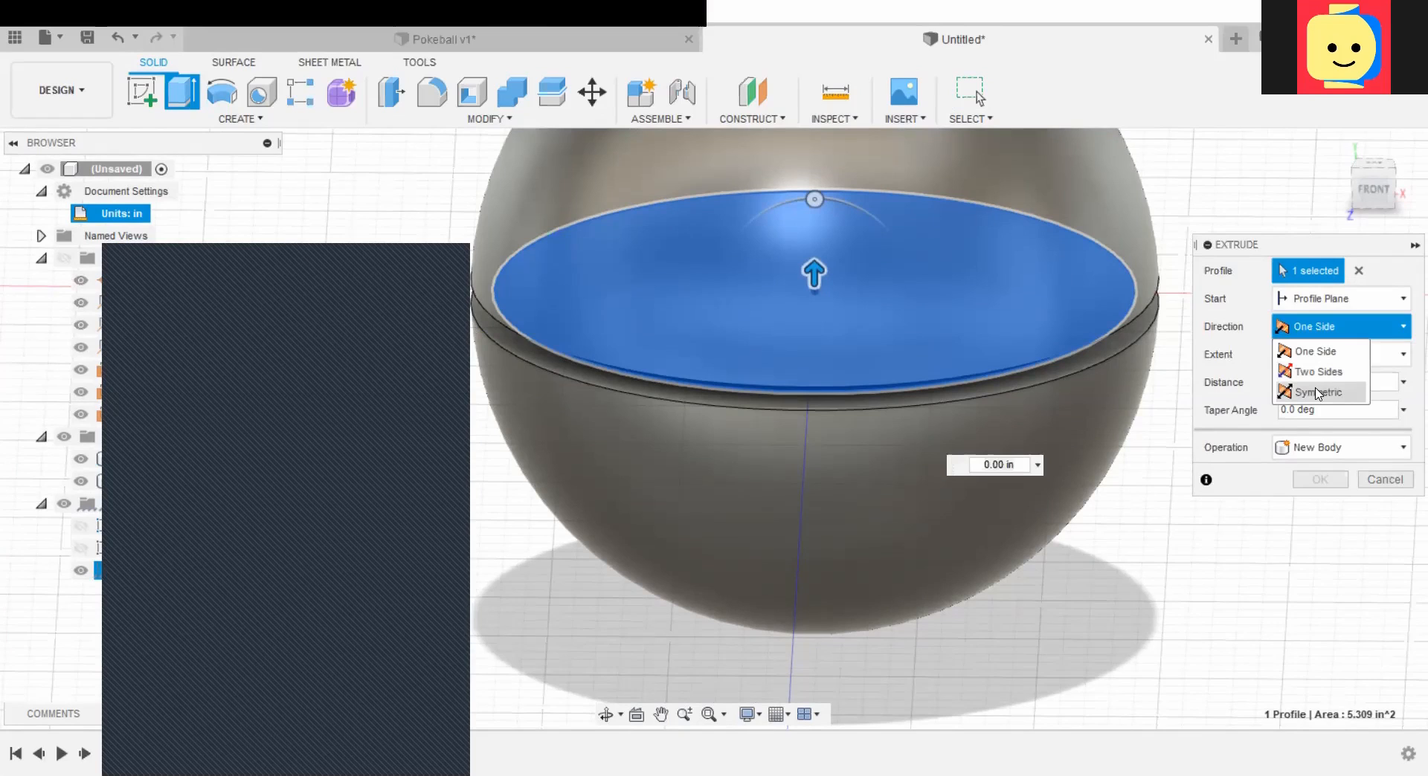
left_click(1317, 392)
left_click(1317, 355)
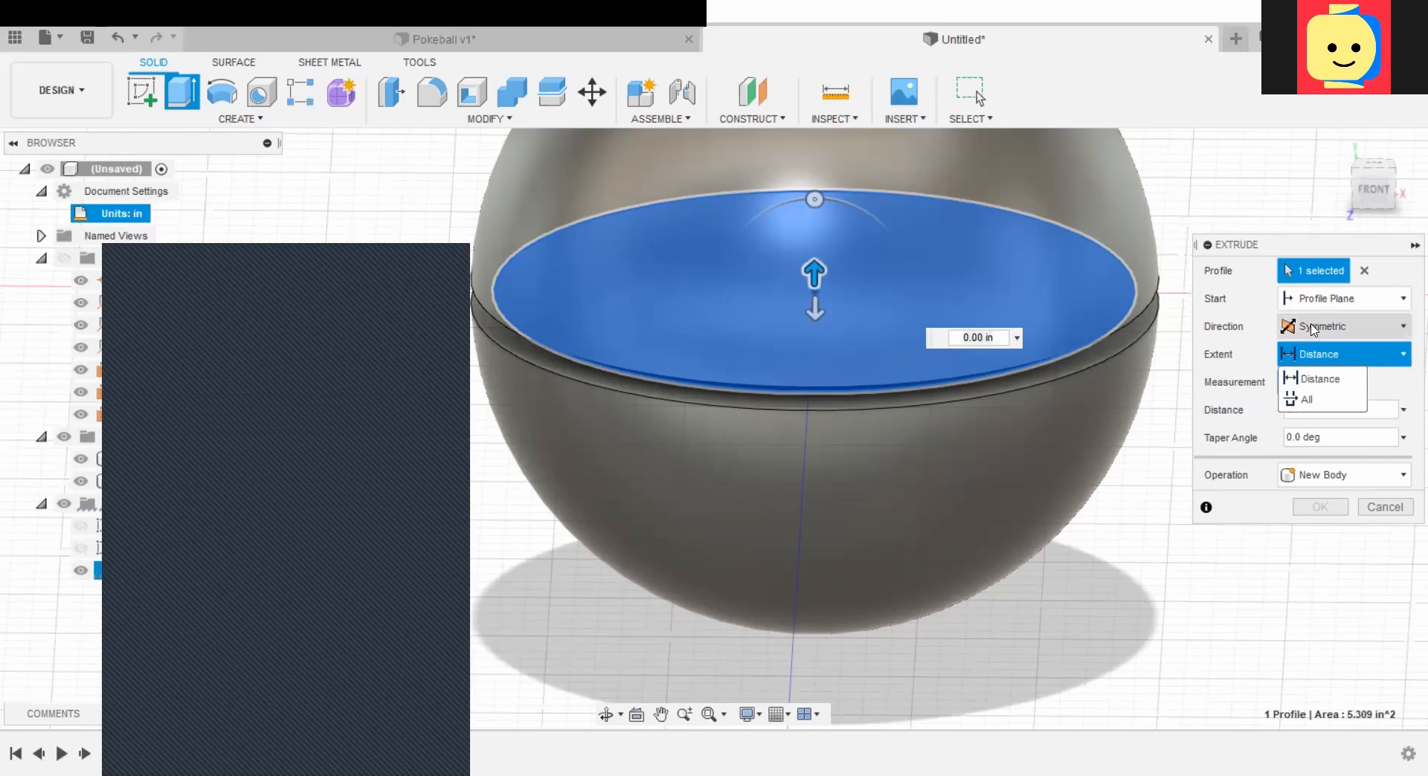
left_click(1313, 330)
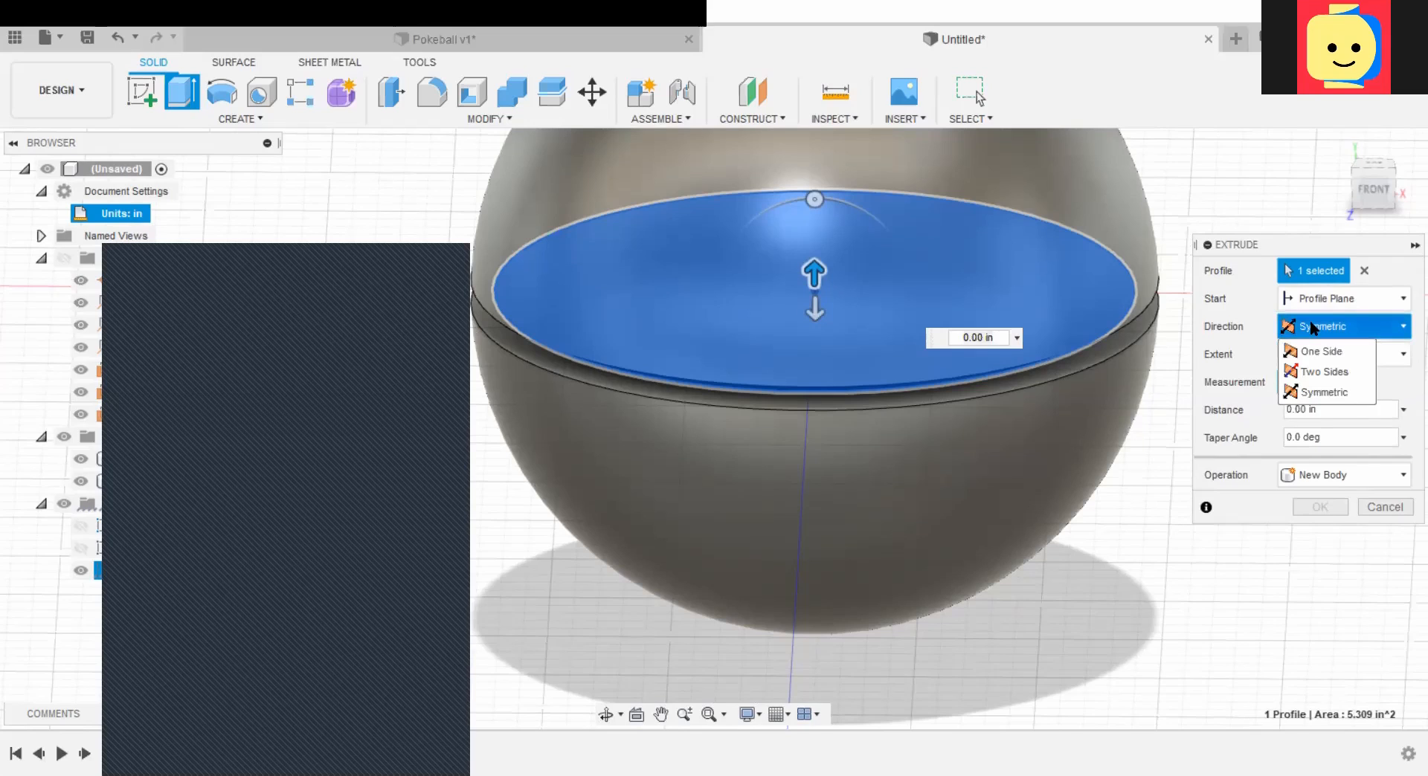
left_click(1327, 372)
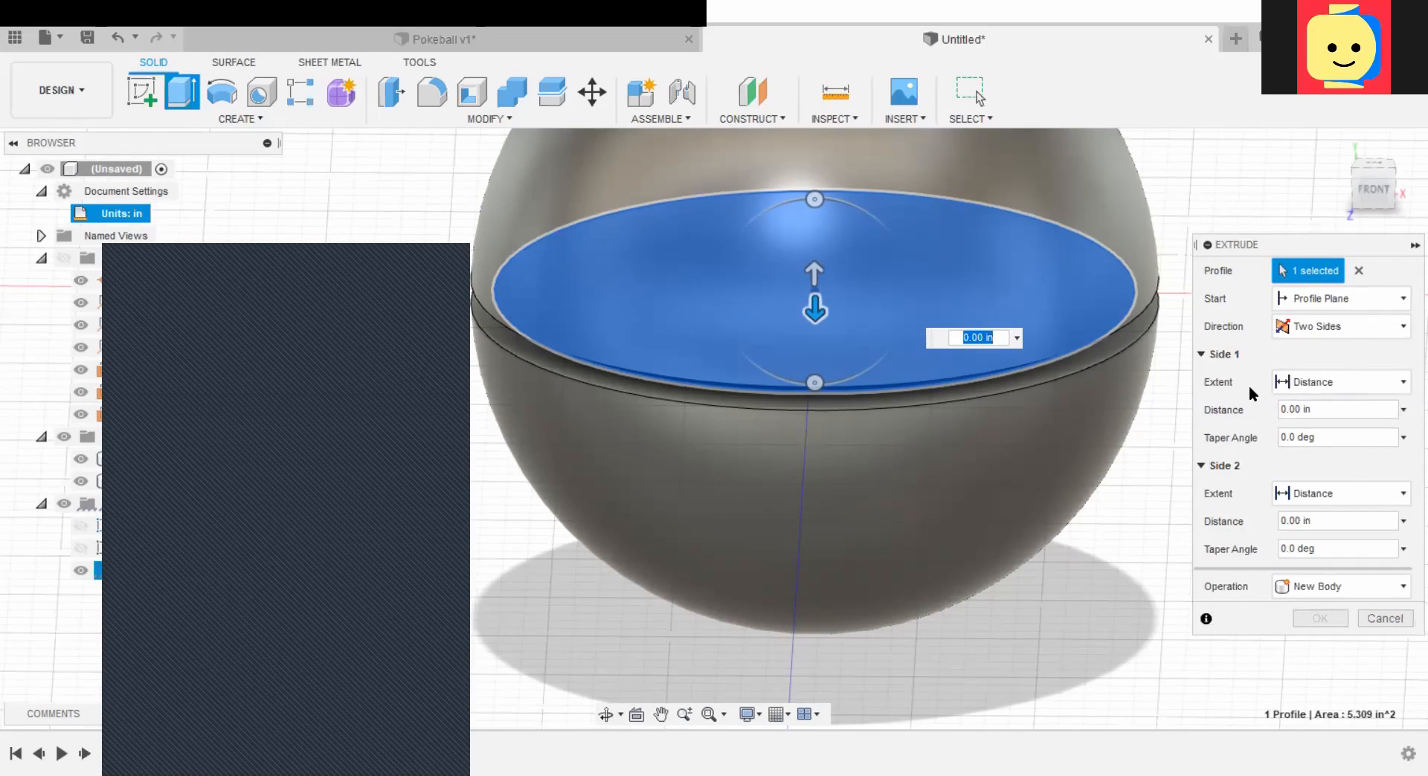
Step: Set the extrusion's Side 1 extent to To Object, ending at the lower half's flat rim face with the alternate Chain Faces option
left_click(1313, 394)
left_click(1315, 428)
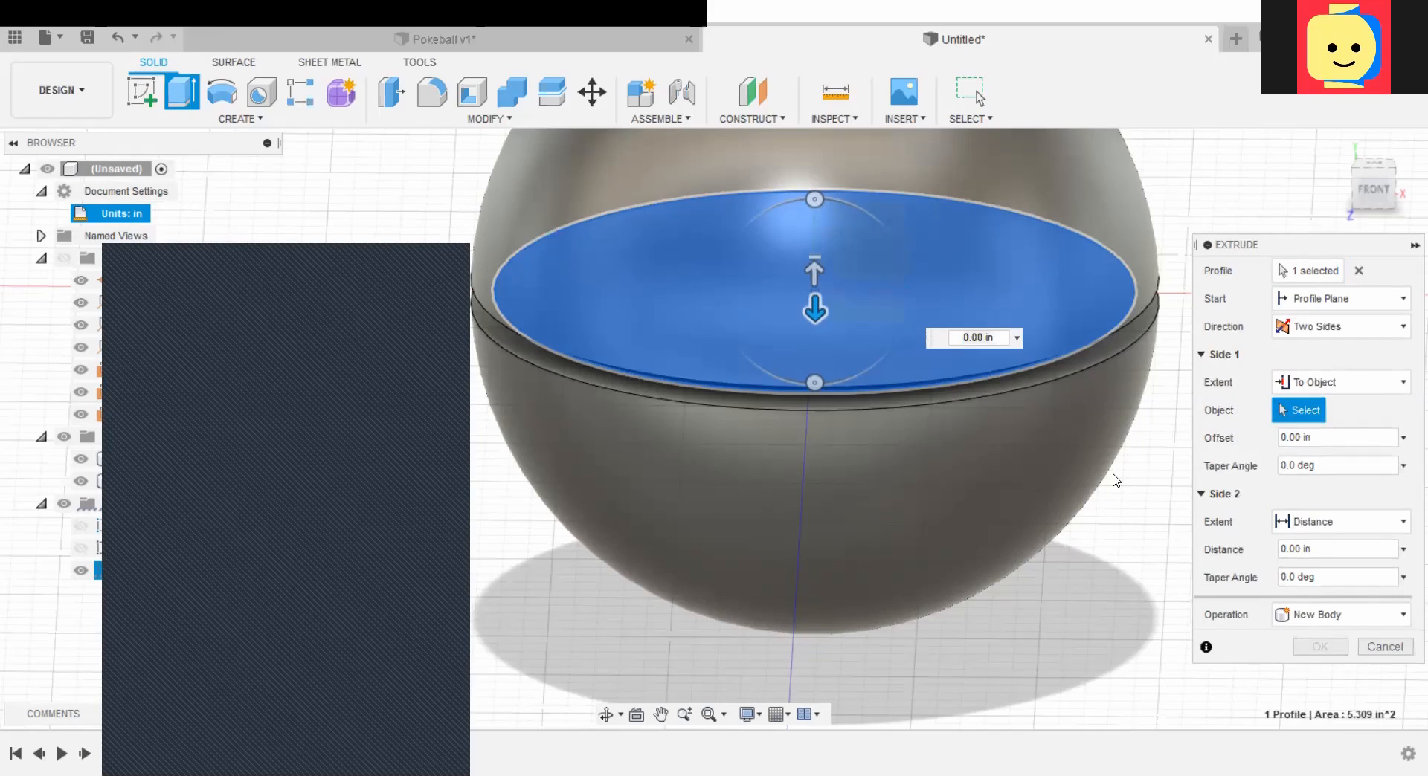
scroll(1115, 482, "up", 2)
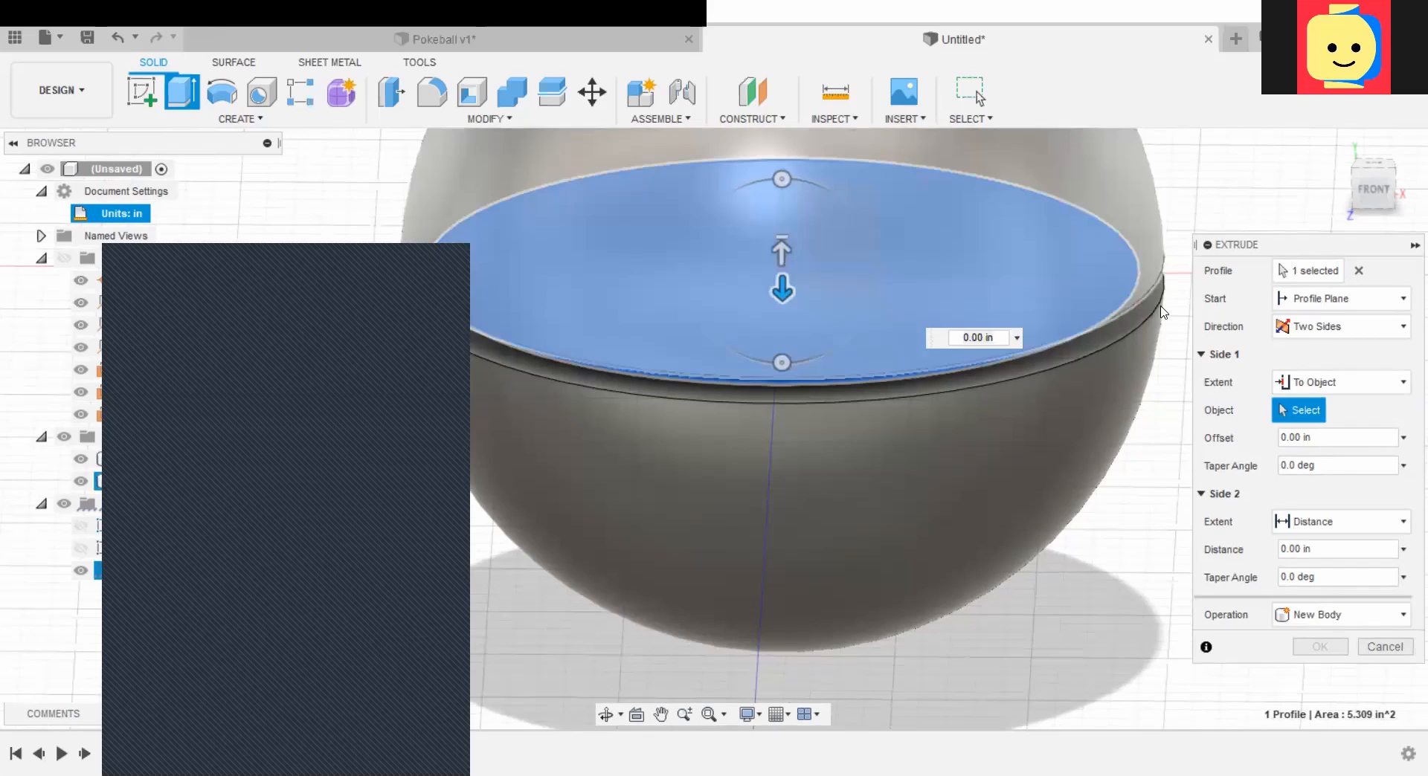
scroll(1161, 315, "down", 2)
scroll(1160, 315, "up", 4)
scroll(1160, 315, "up", 2)
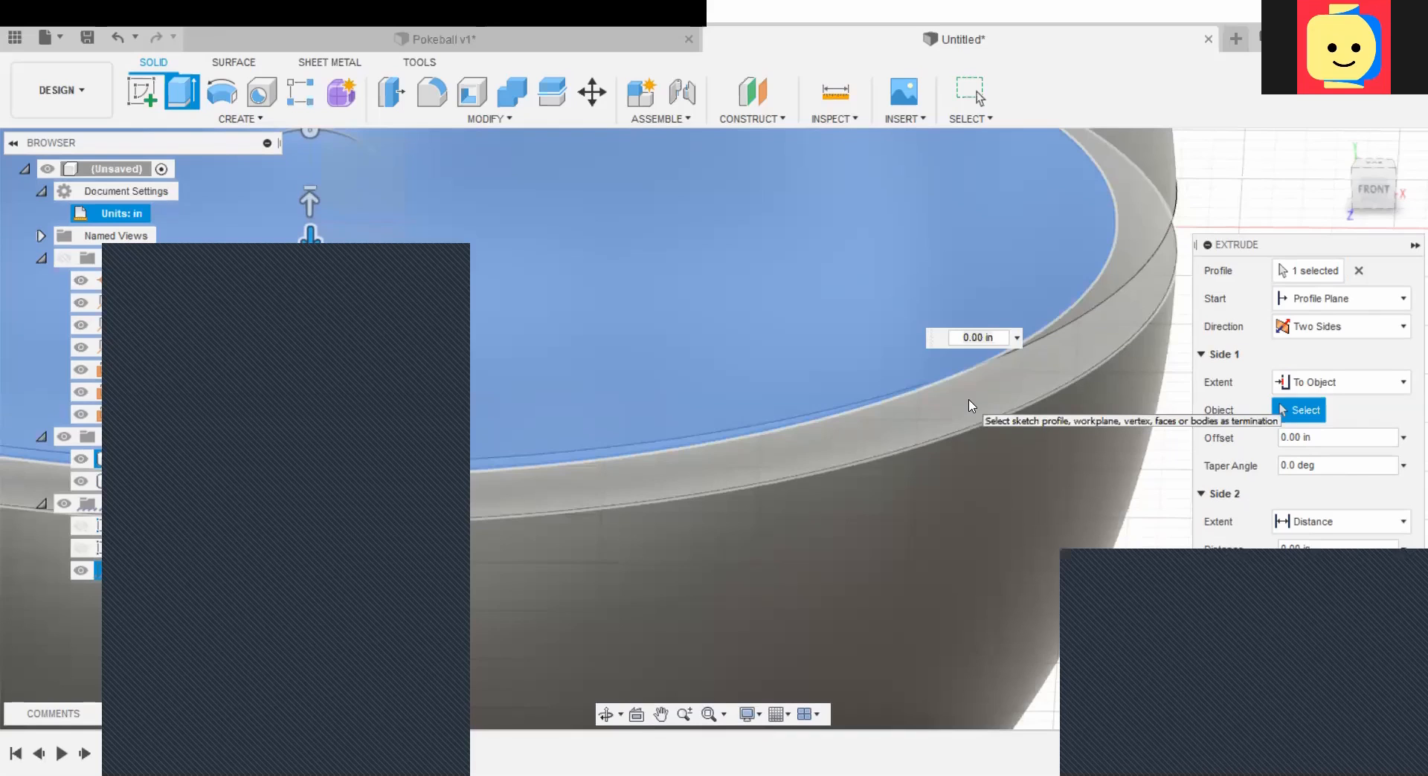
left_click(971, 407)
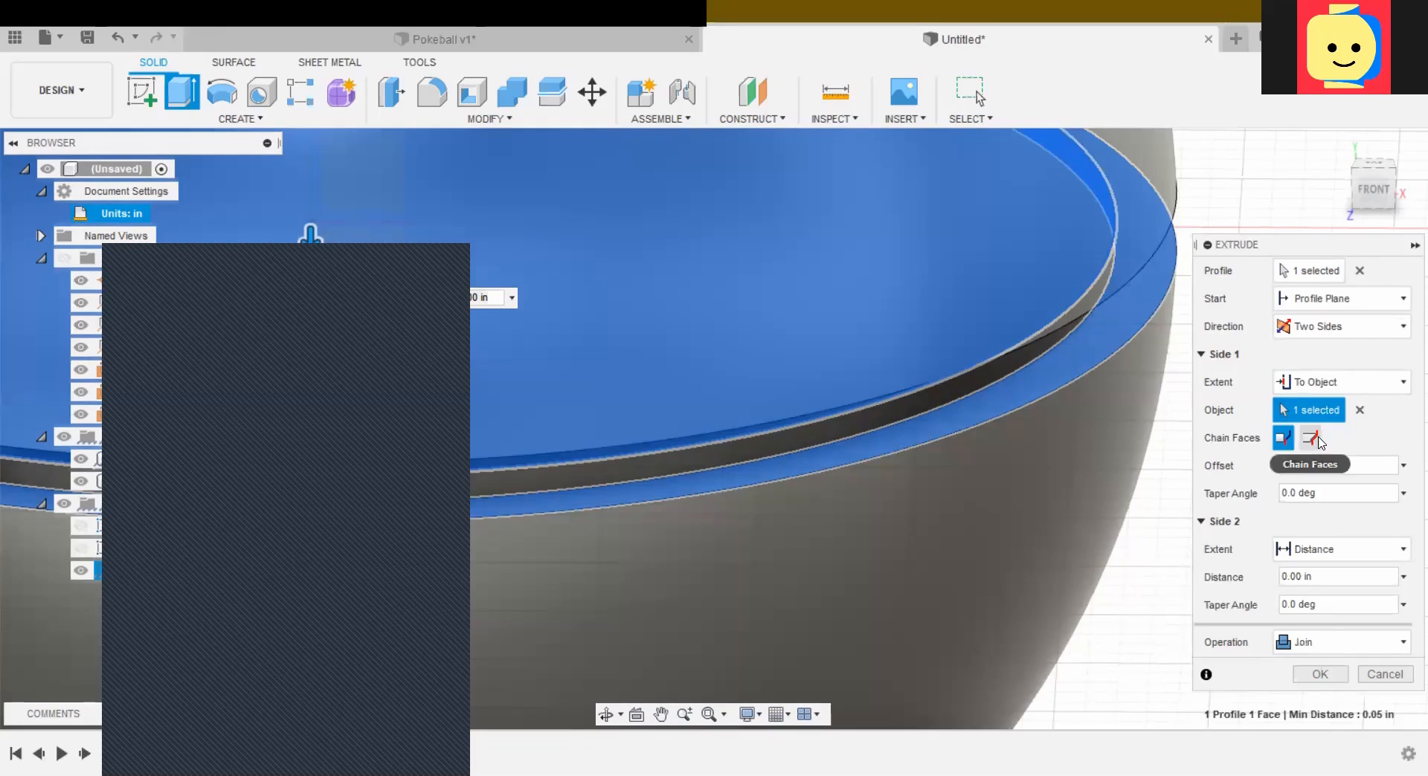
left_click(1313, 440)
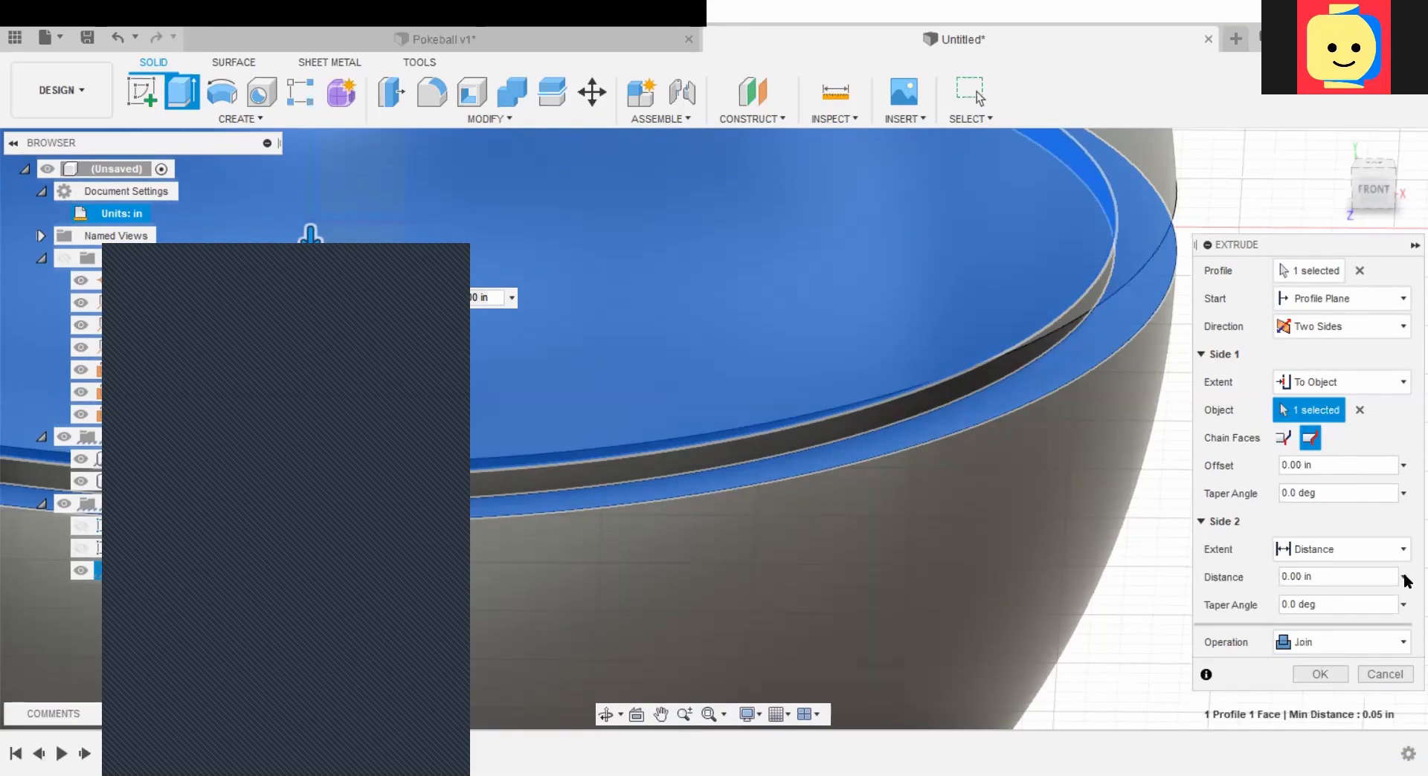
Step: Set the extrusion's Side 2 extent to To Object, ending at the upper half's flat rim face with the alternate Chain Faces option
left_click(1297, 557)
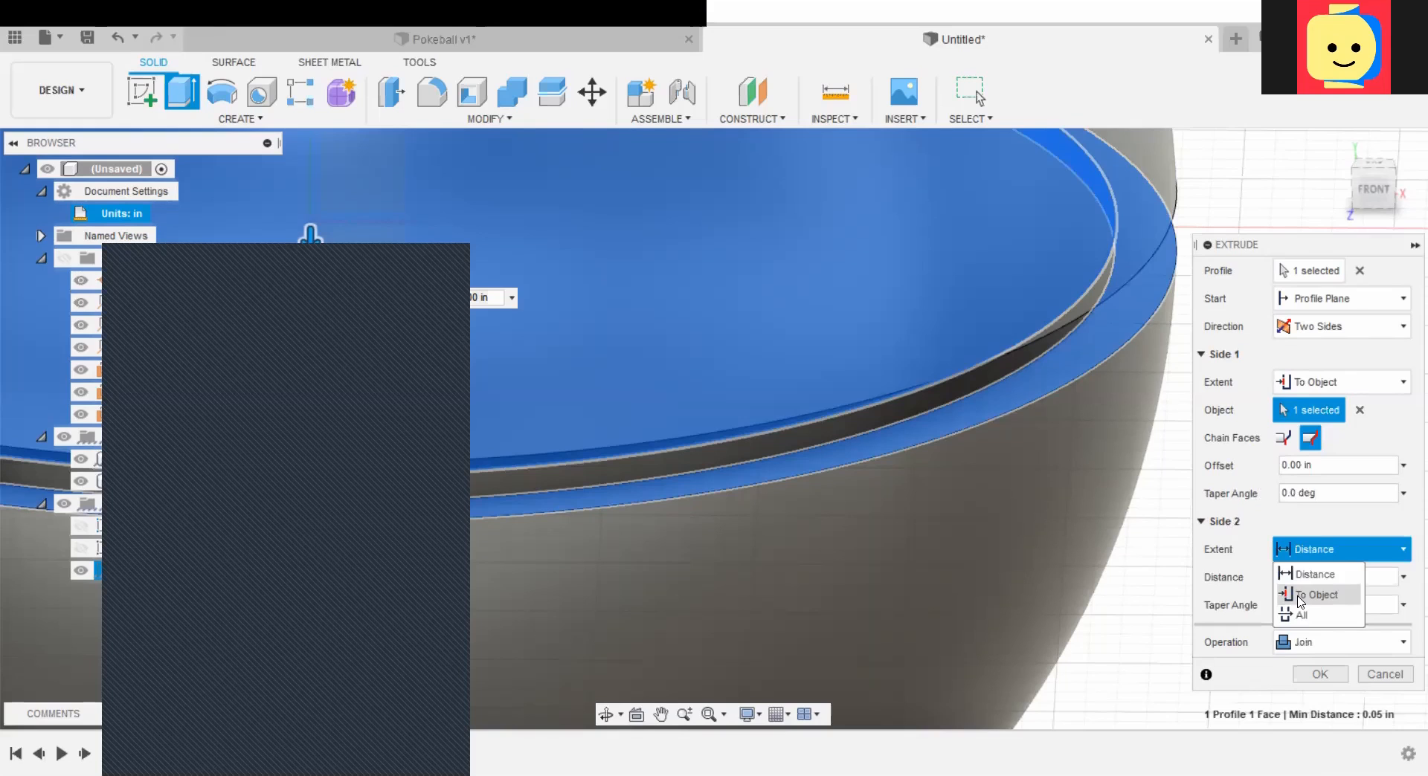
left_click(1299, 596)
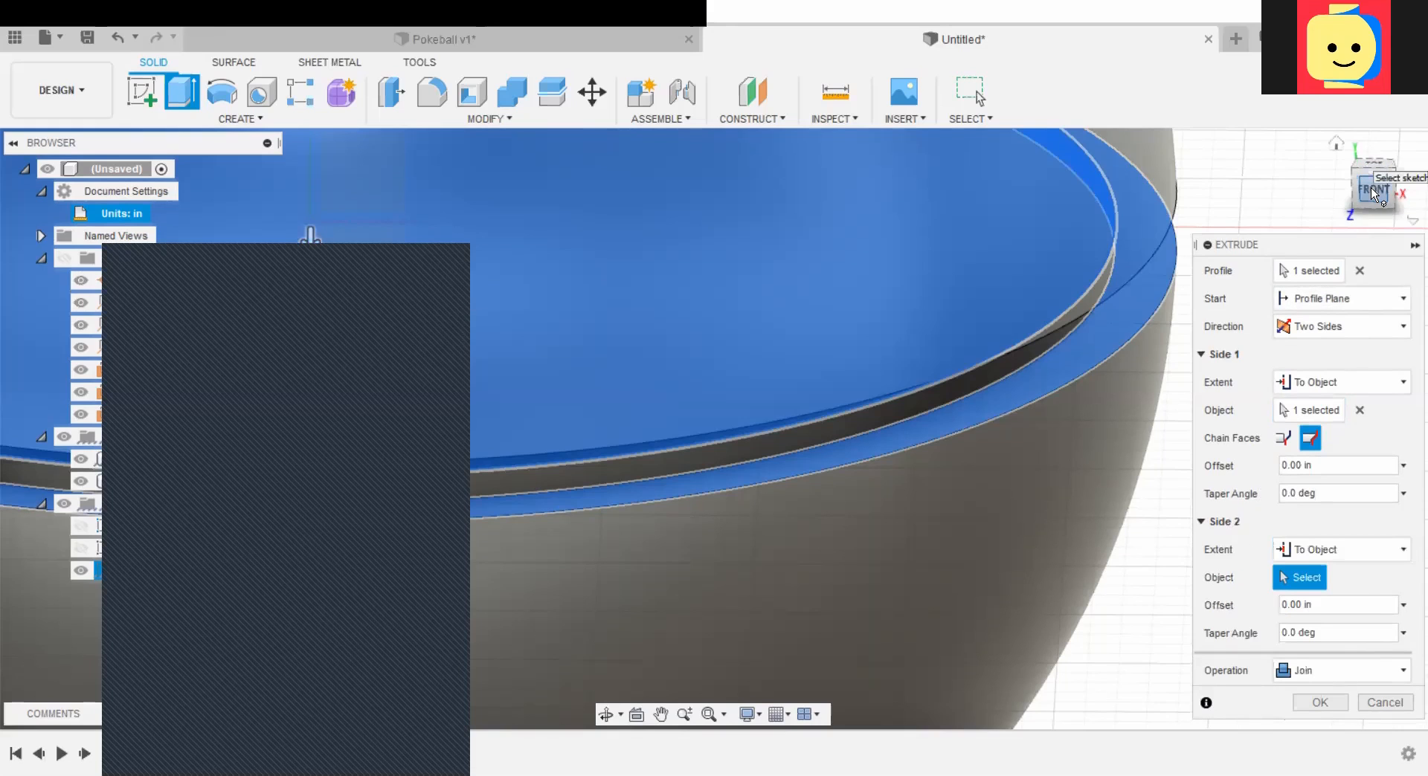
scroll(1104, 305, "down", 5)
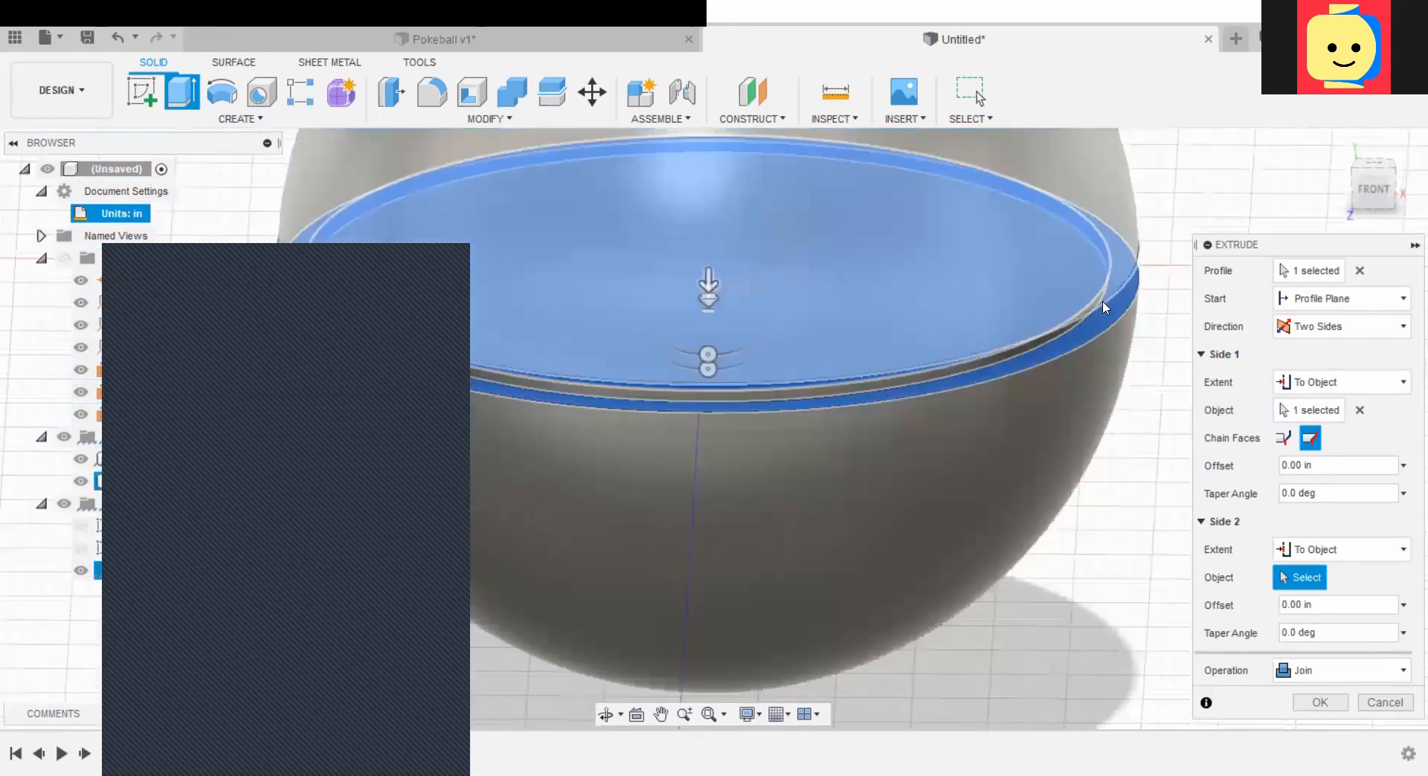
scroll(950, 303, "up", 5)
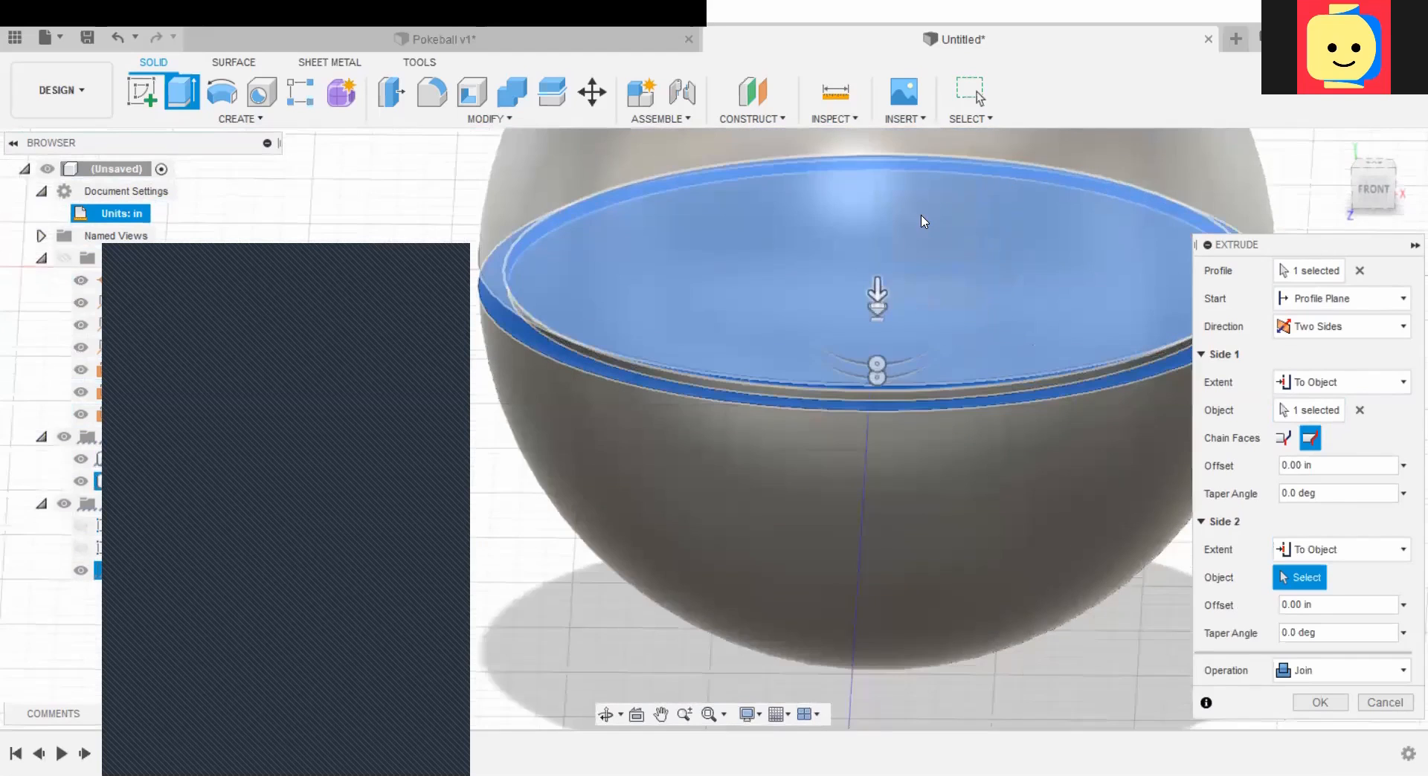
left_click(1310, 554)
left_click(1315, 595)
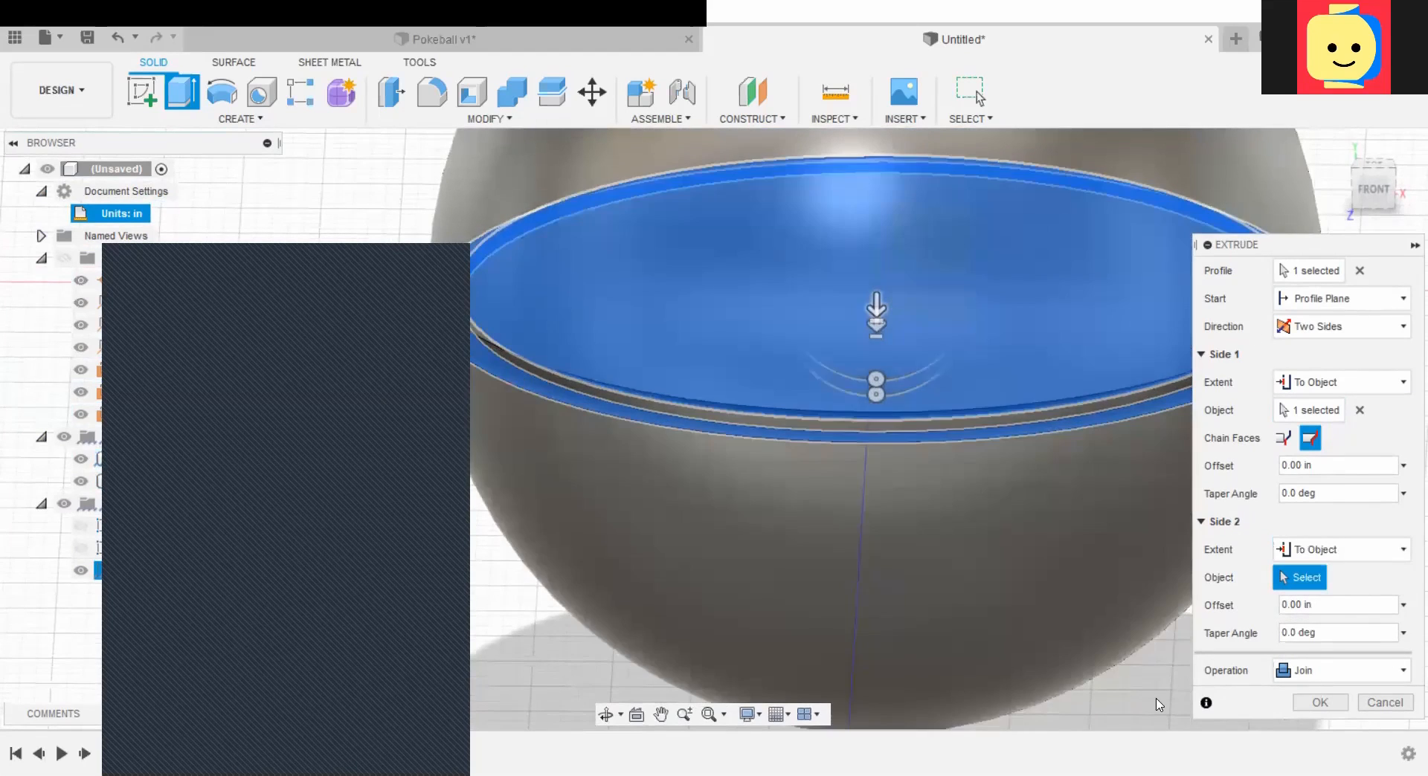
middle_click_drag(1125, 605, 1126, 612, "shift")
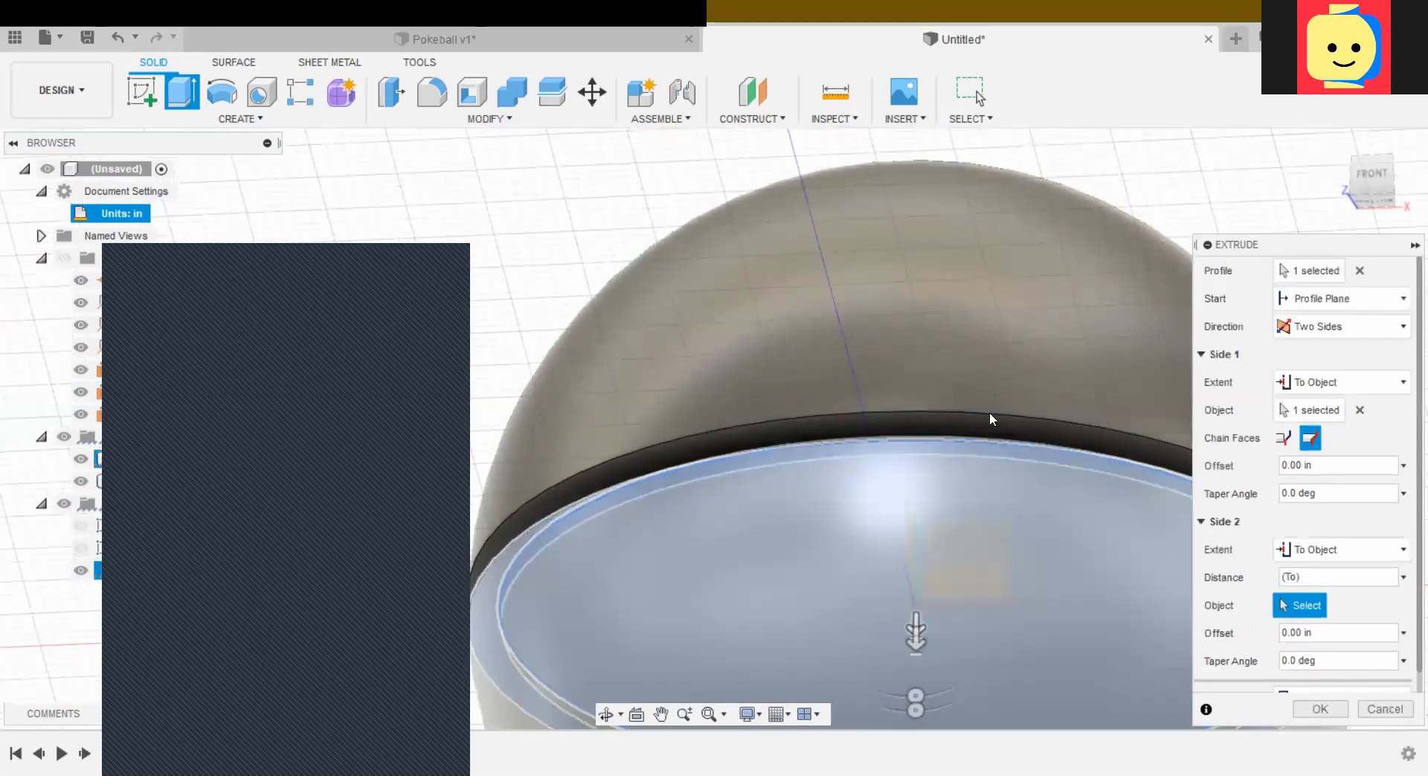
left_click(991, 429)
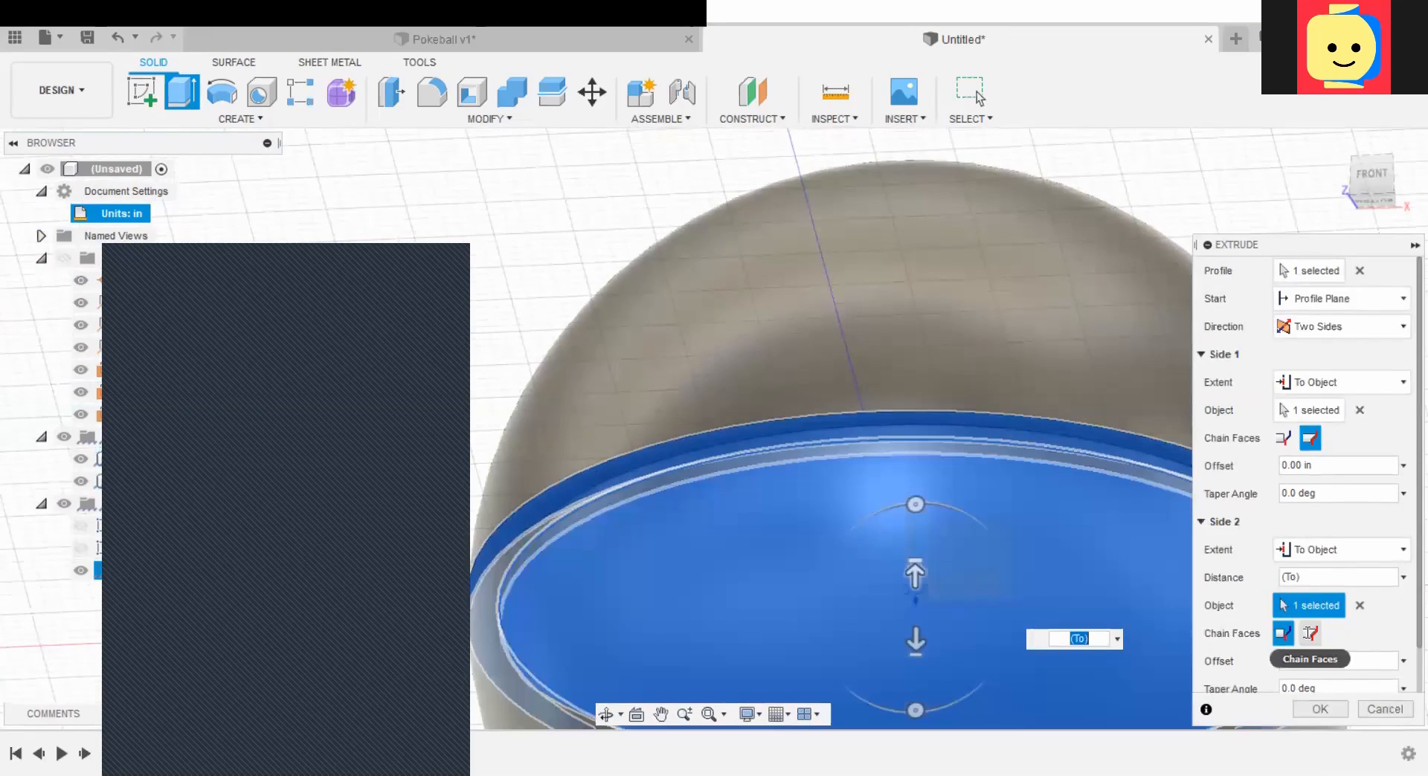
left_click(1311, 634)
Step: Set the two-sided extrusion's operation to Join and complete it
scroll(1312, 640, "down", 1)
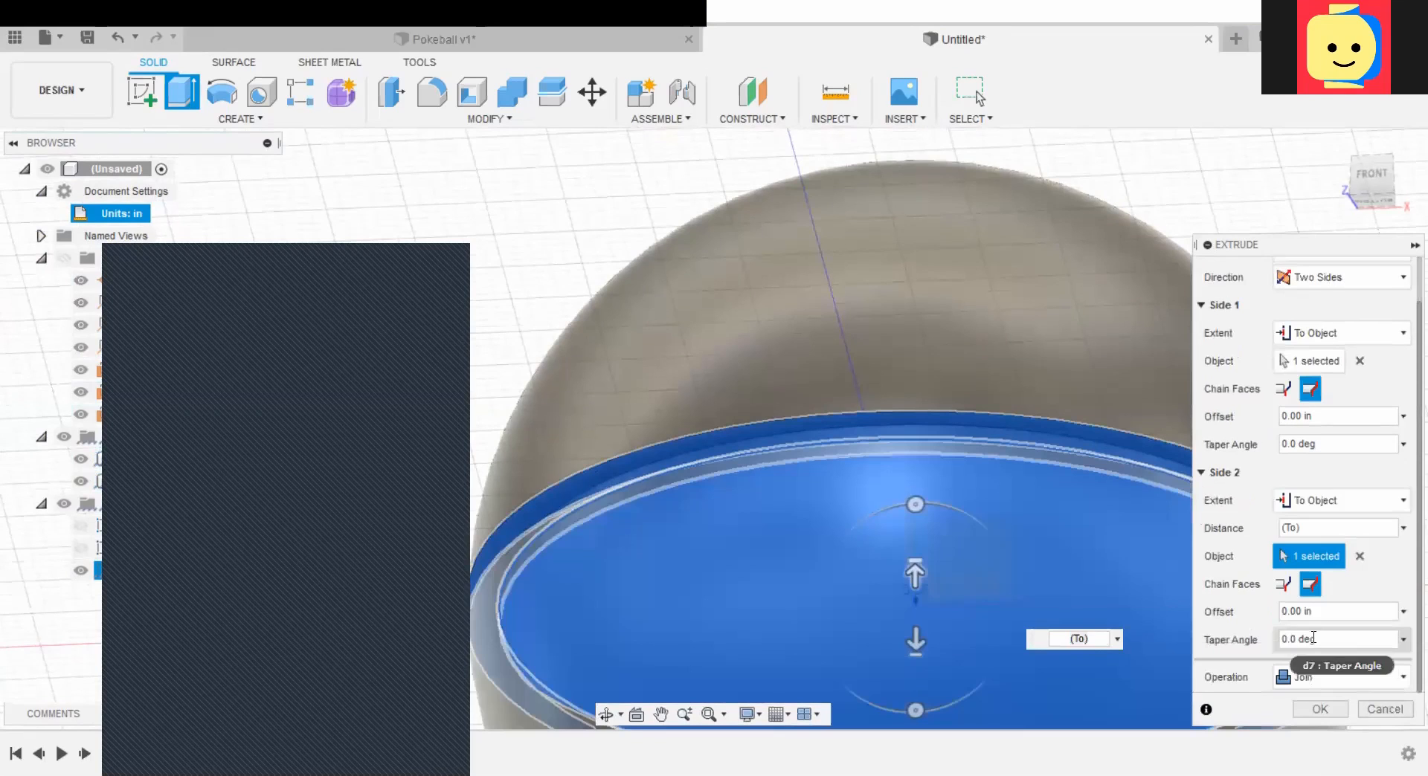
left_click(1301, 676)
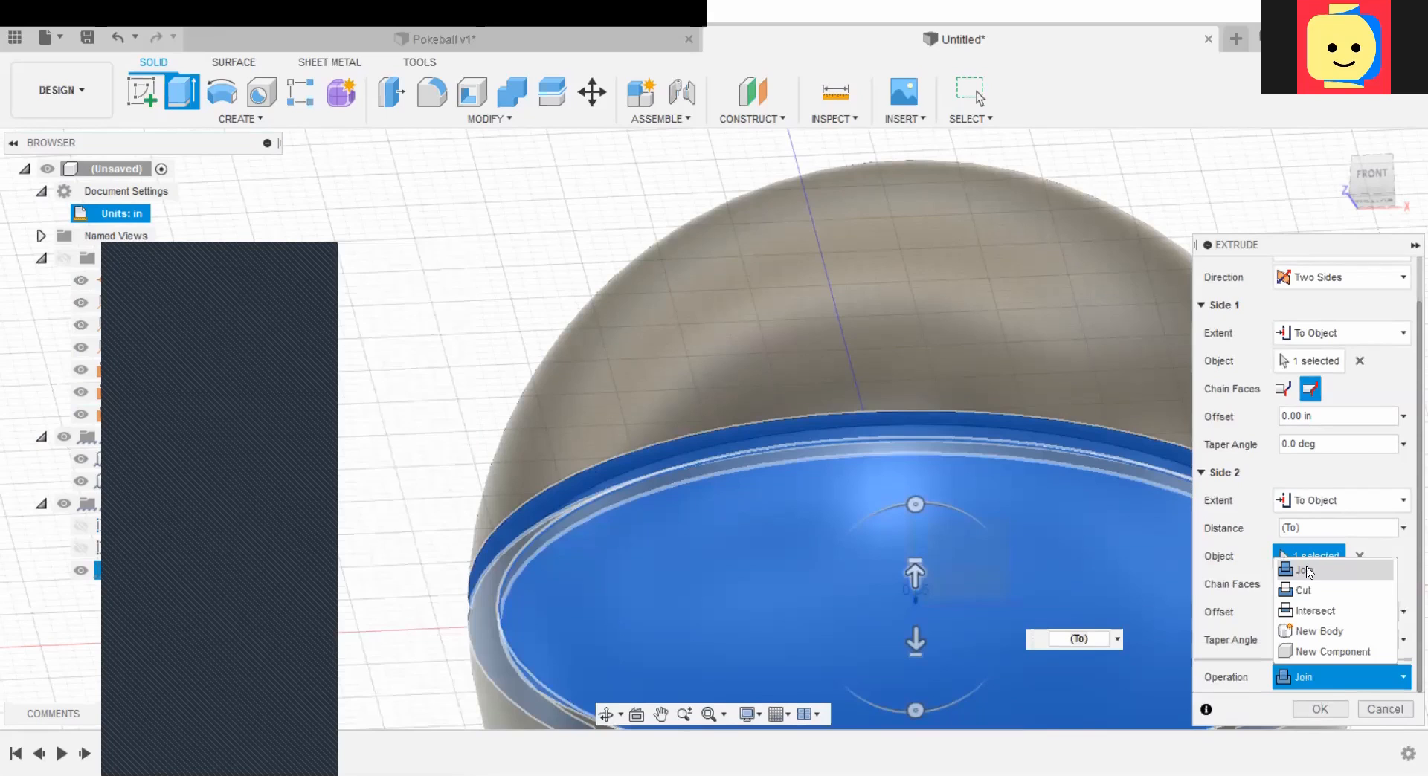
left_click(1306, 570)
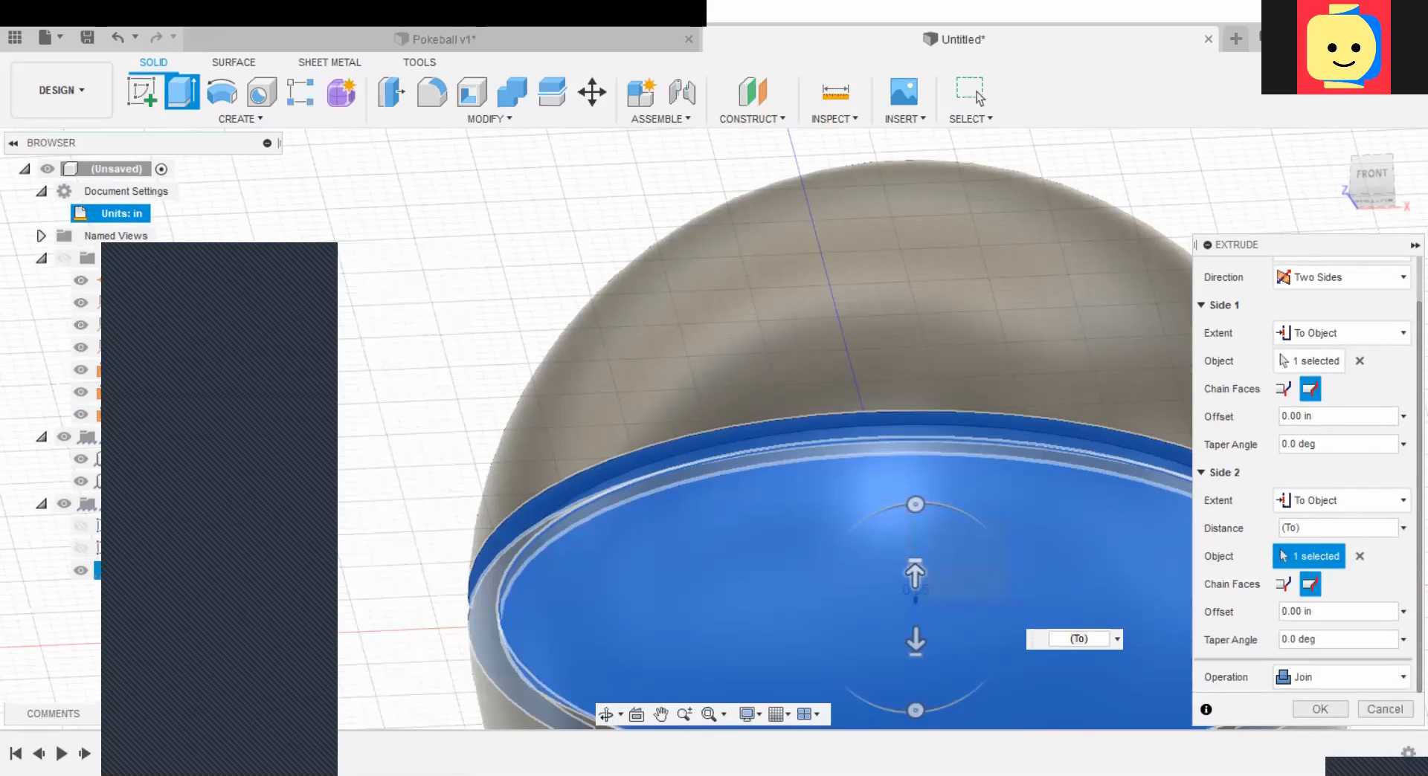
left_click(1335, 709)
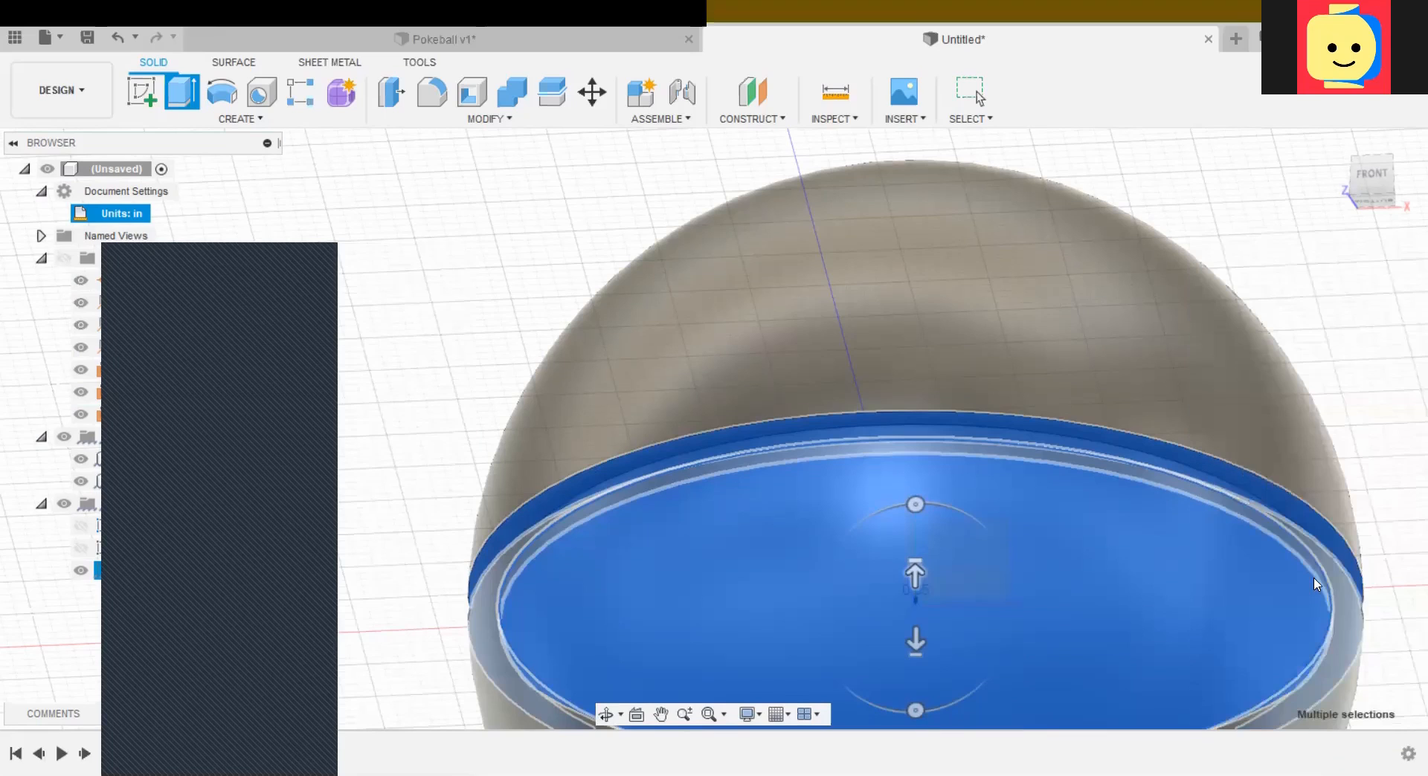
Step: Create a construction plane offset 2.40 in from the XY plane, in front of the ball
middle_click_drag(1284, 276, 1290, 278, "shift")
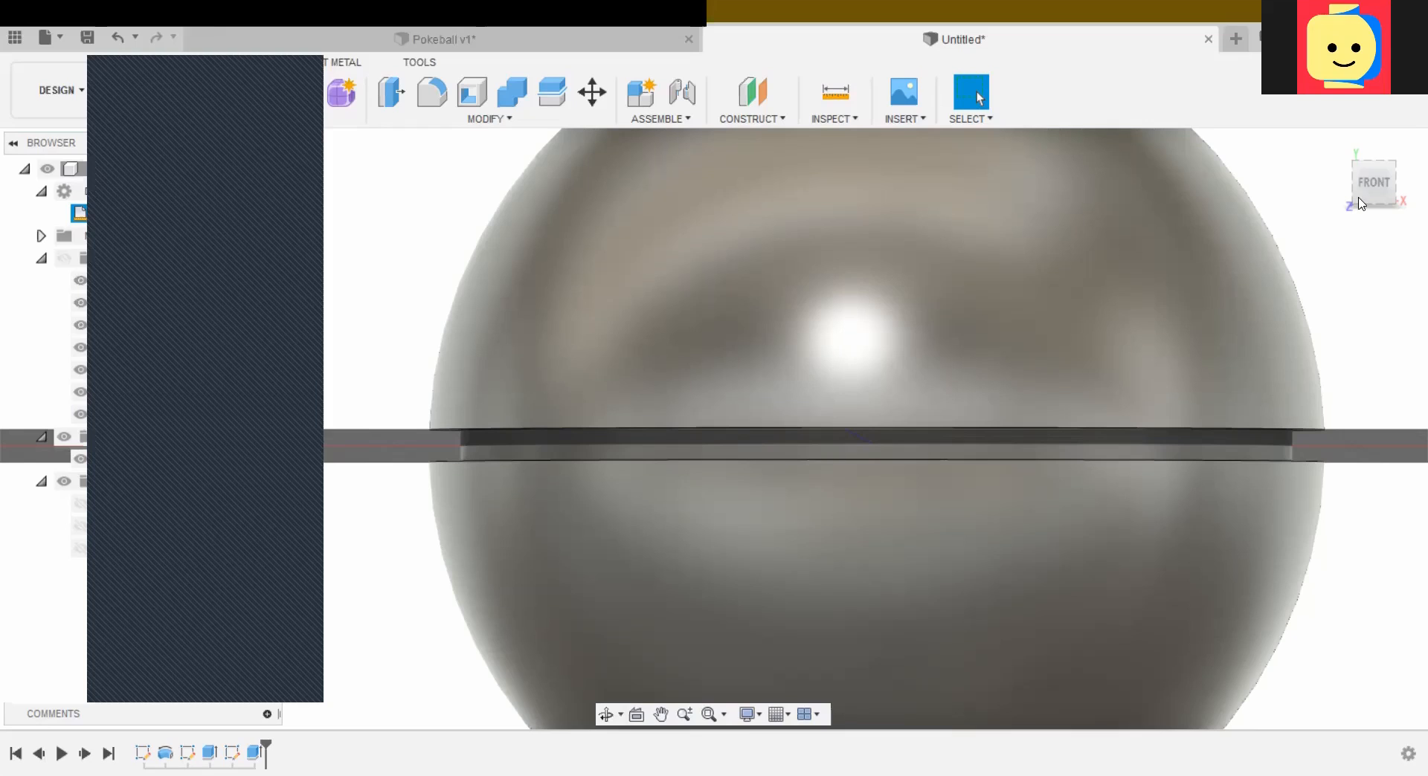
scroll(1335, 292, "down", 4)
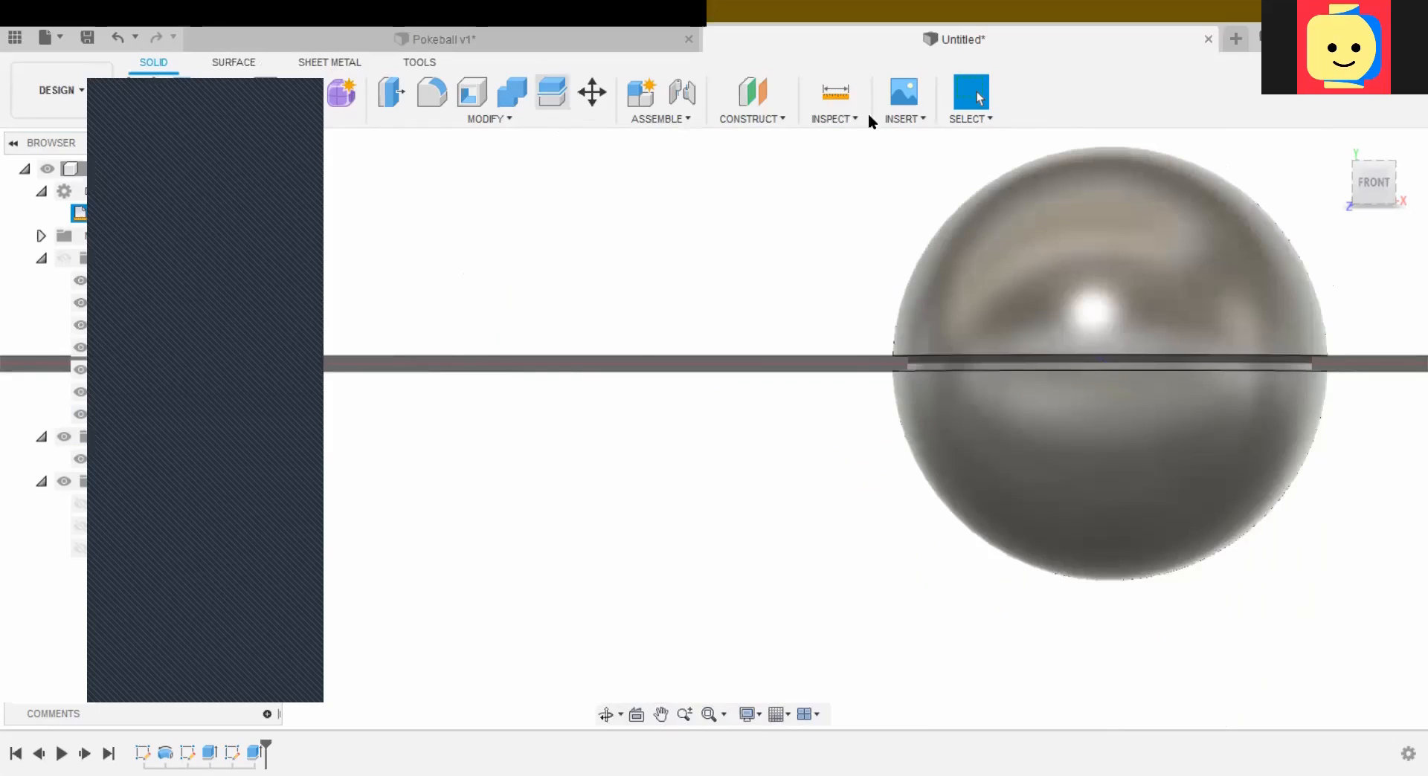
left_click(761, 103)
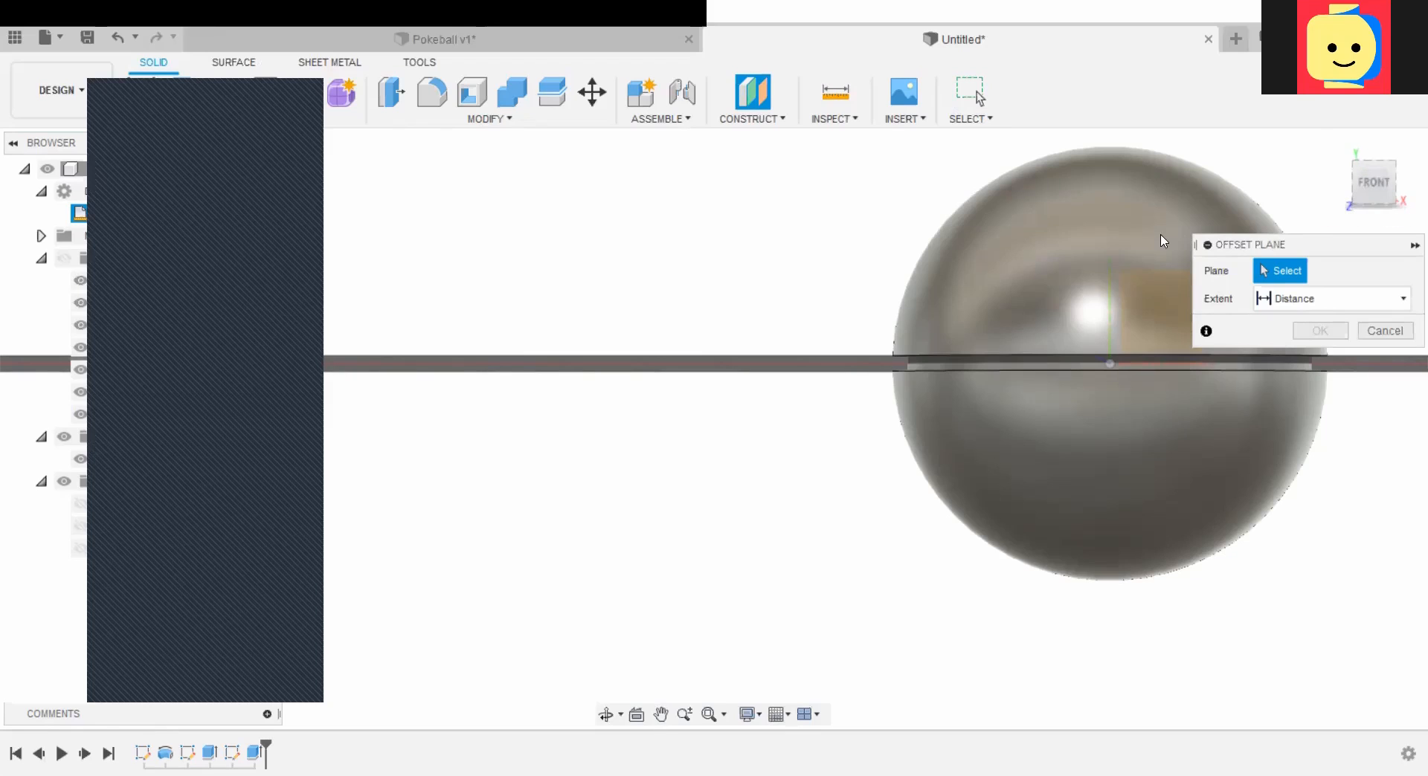
middle_click_drag(897, 236, 672, 311)
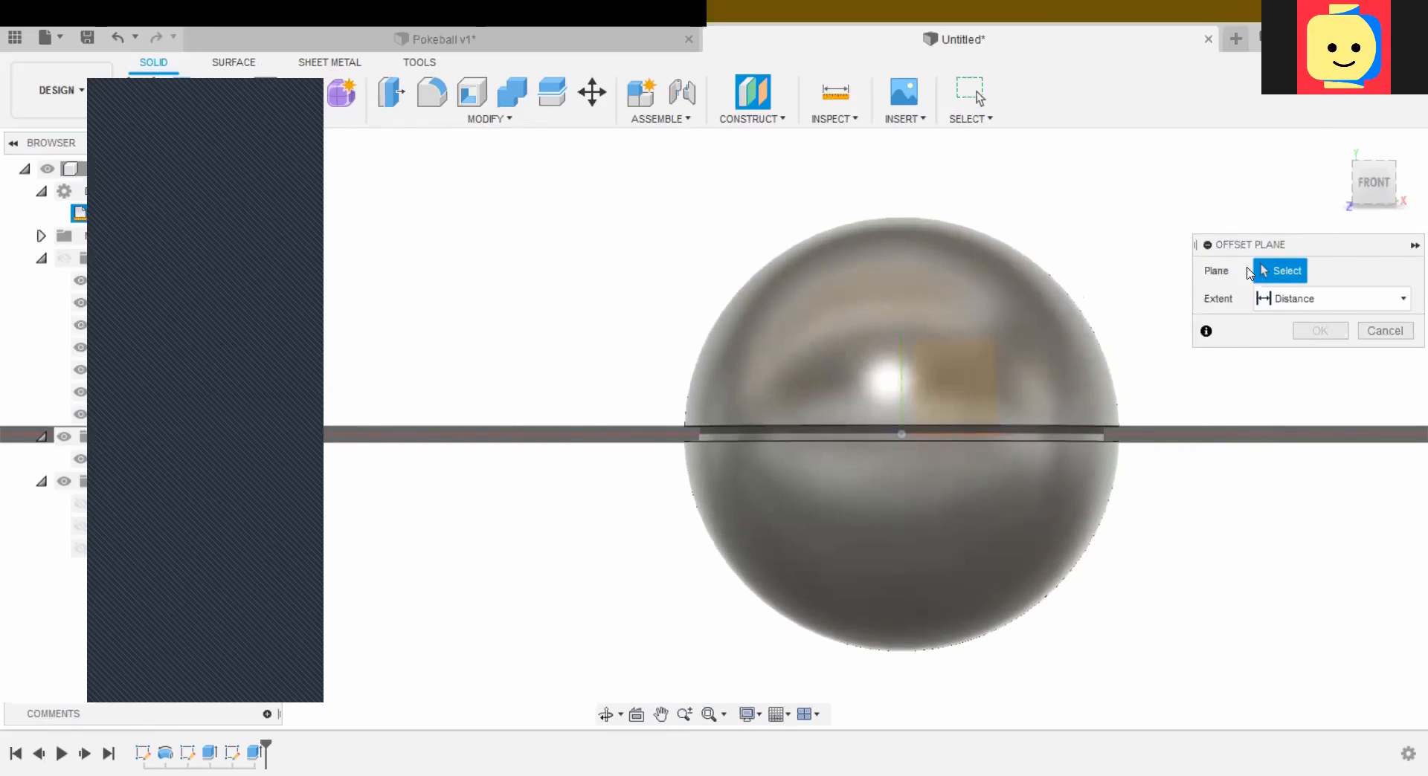
left_click(958, 372)
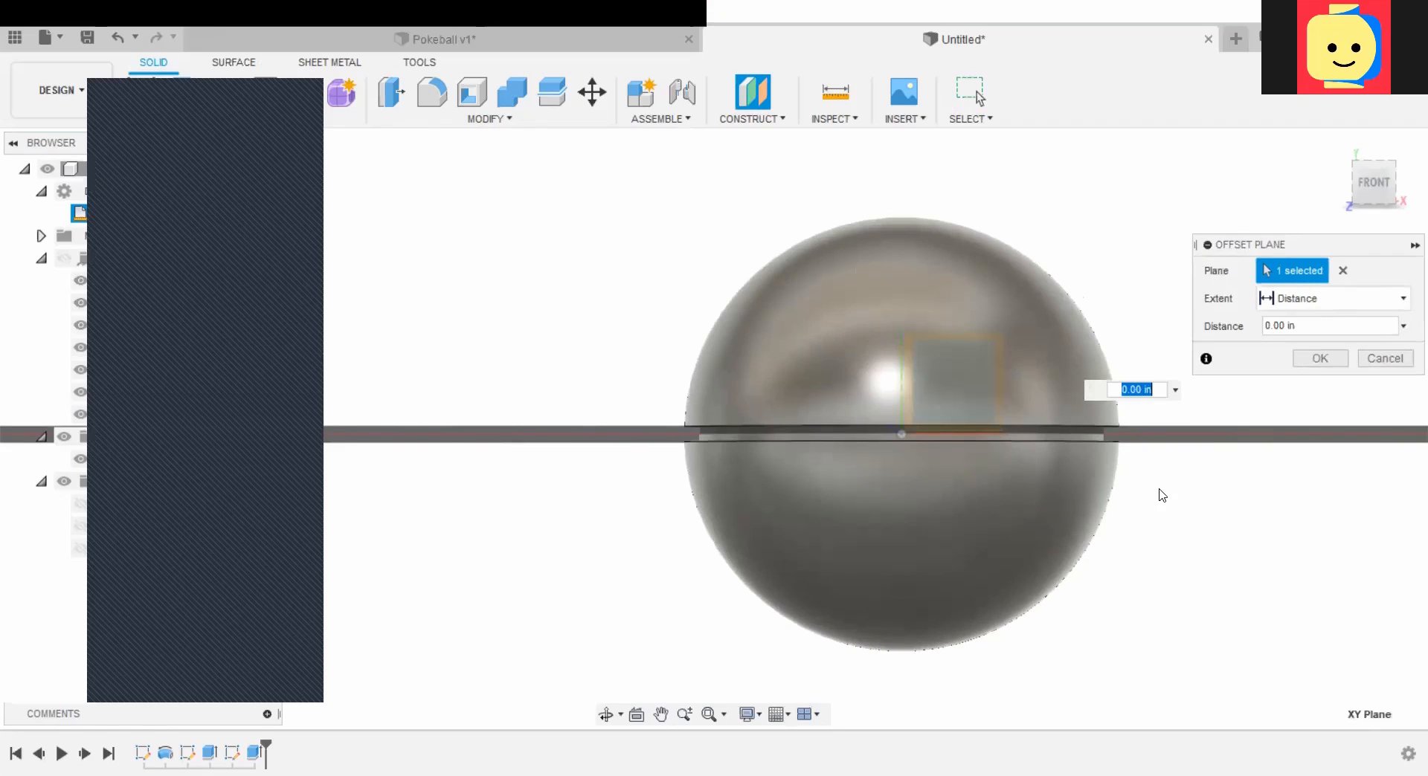
middle_click_drag(1163, 496, 1265, 518, "shift")
left_click_drag(955, 328, 1273, 470)
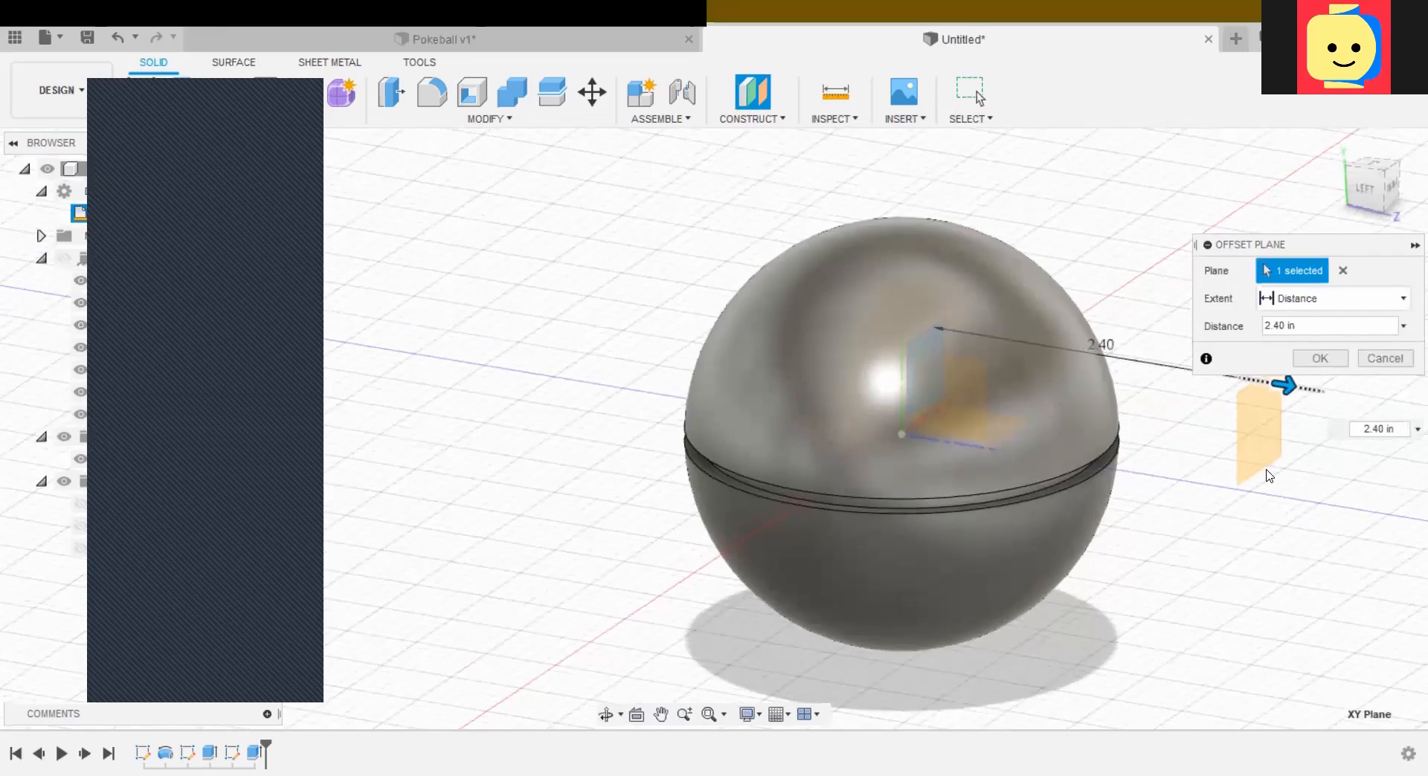
left_click(1325, 358)
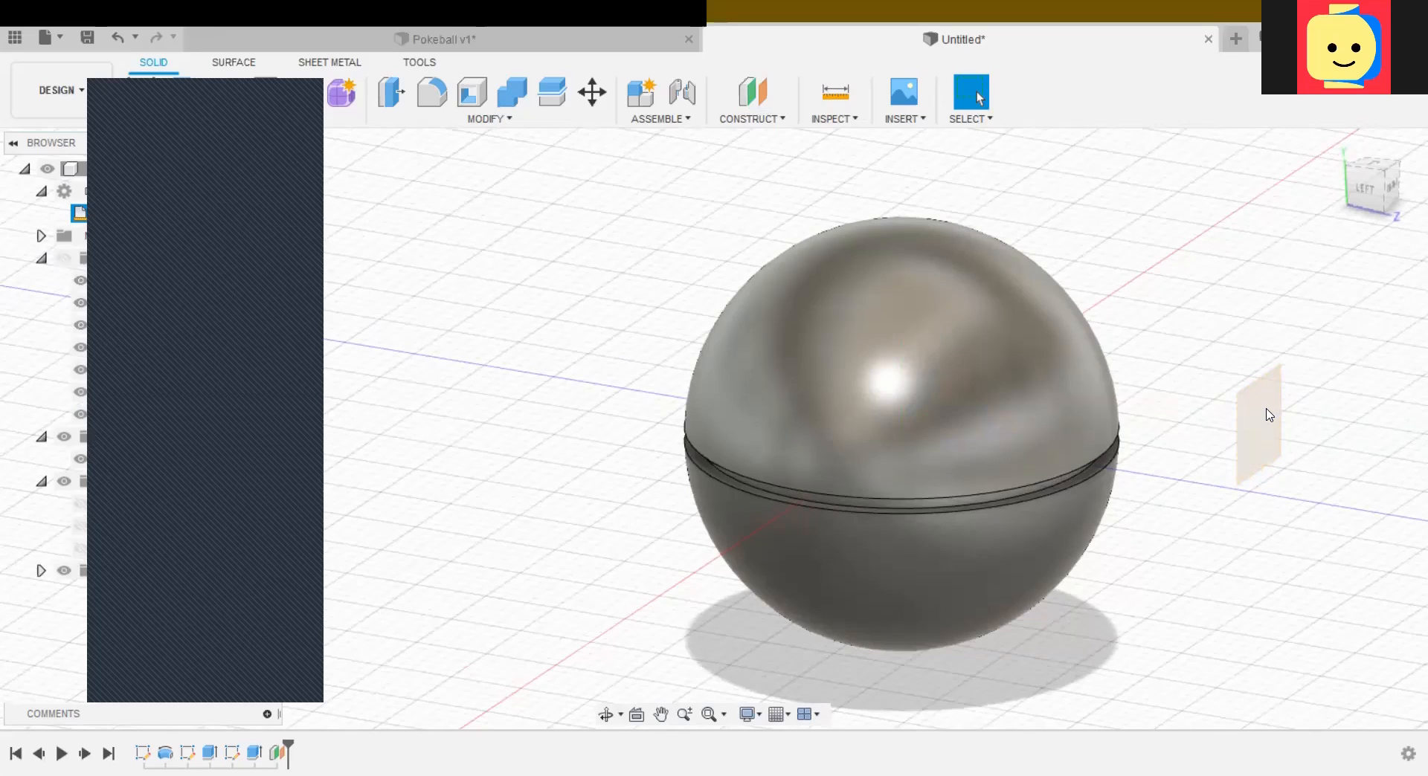
Step: Sketch a circle about 2.2 in in diameter centred on the origin on the offset plane, and finish the sketch
middle_click_drag(1369, 179, 1291, 167)
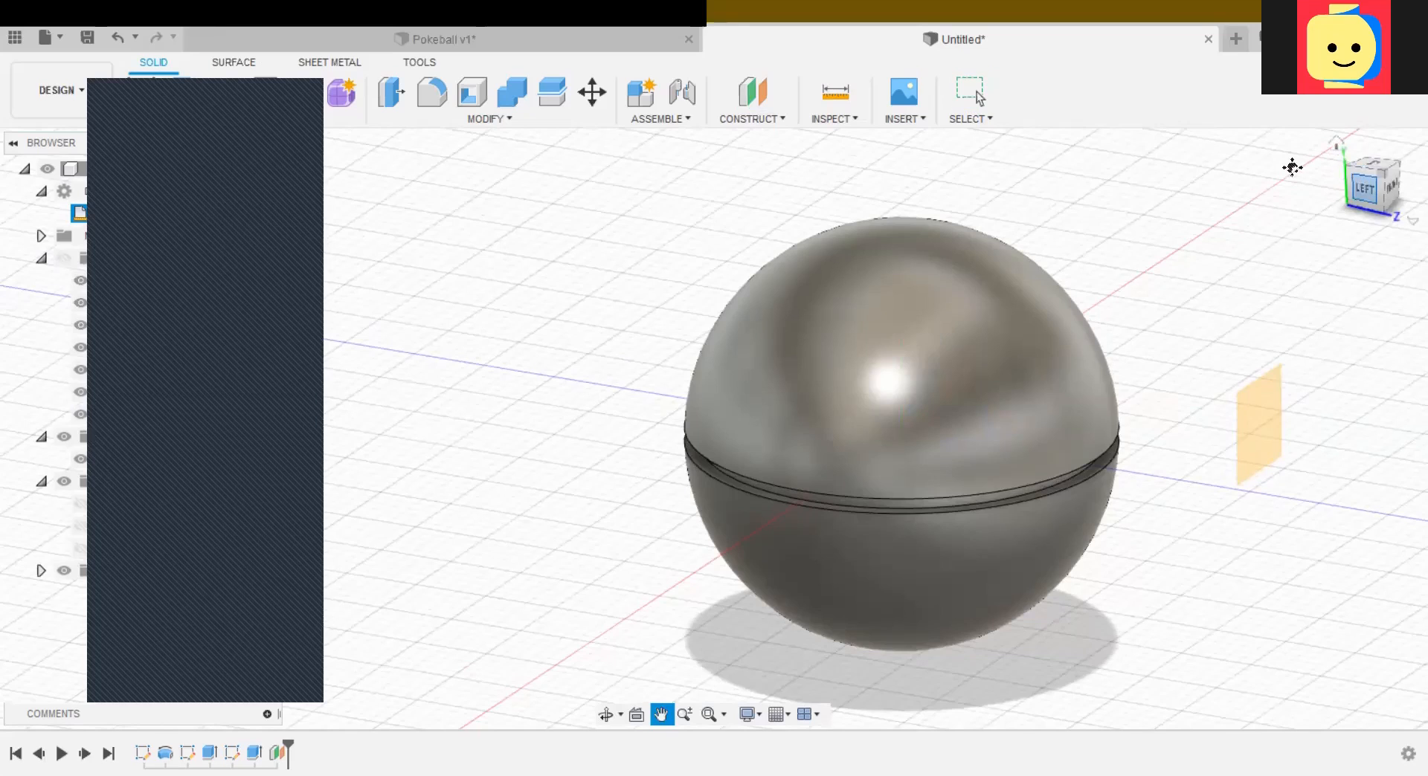
left_click(172, 85)
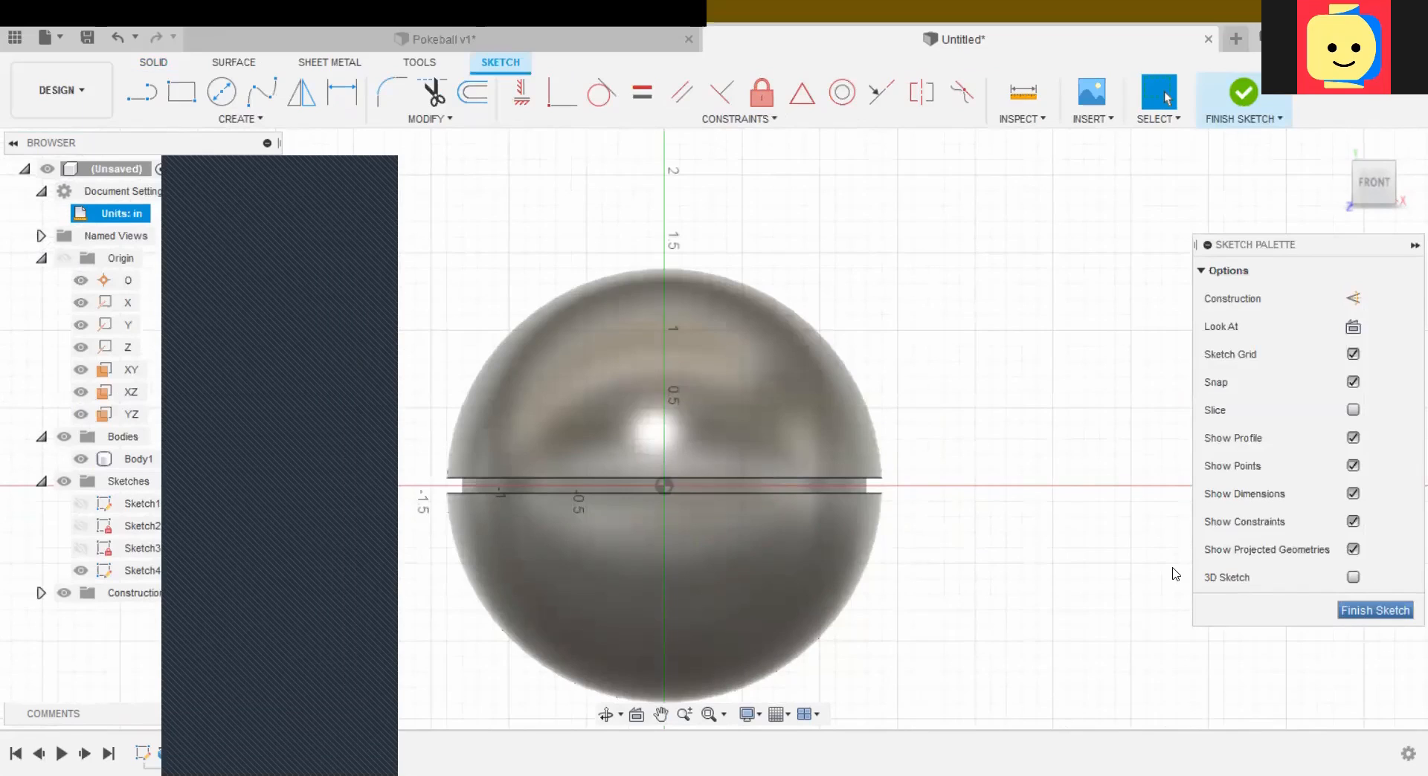
key("c")
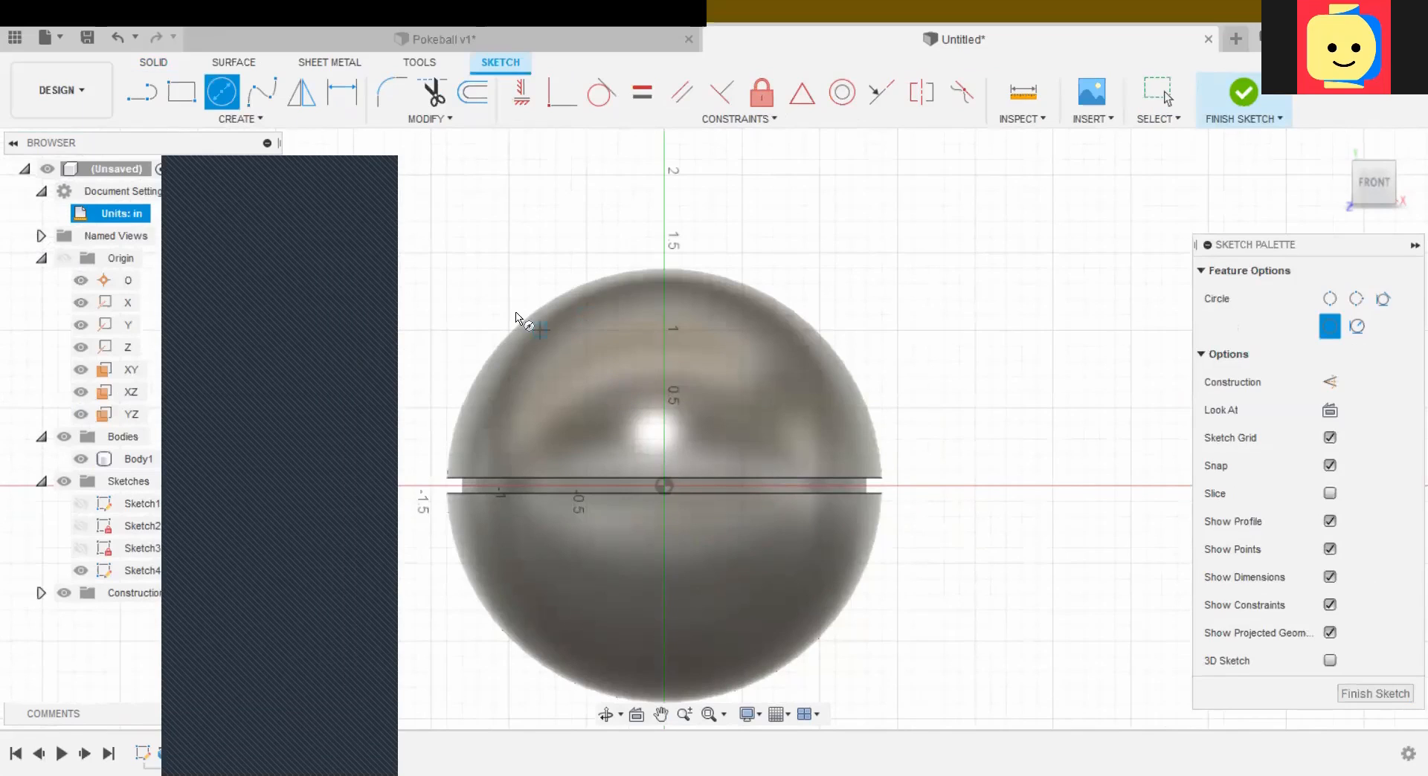
left_click(665, 487)
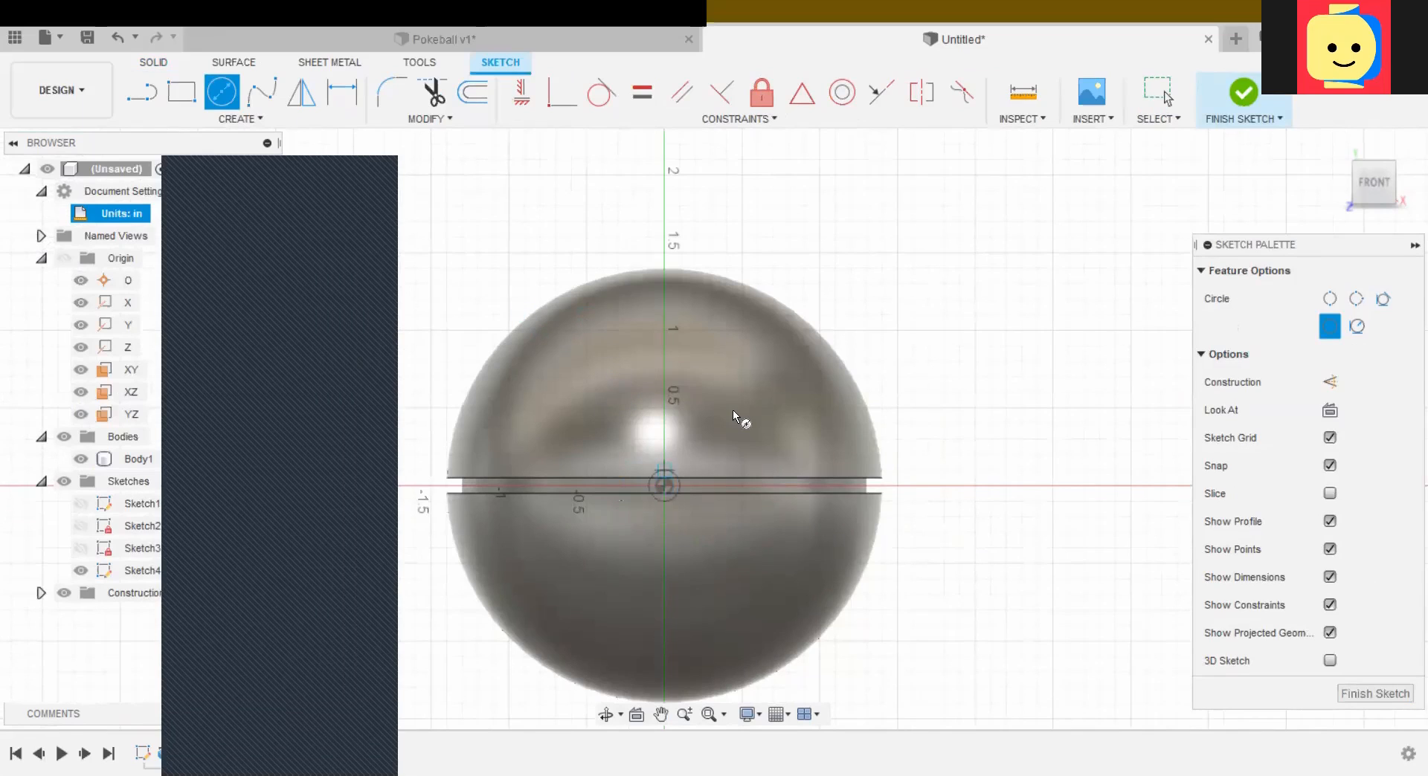
left_click(829, 351)
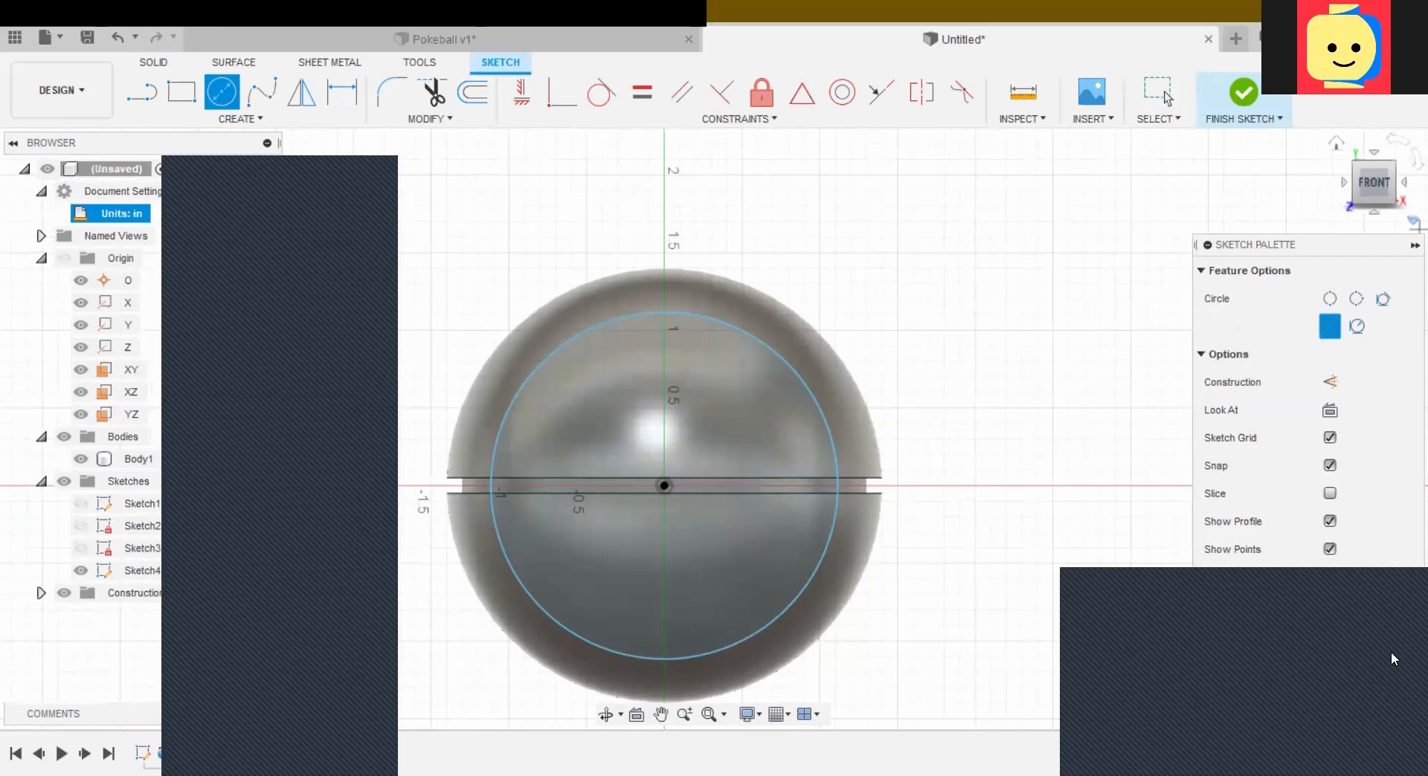
left_click(1243, 93)
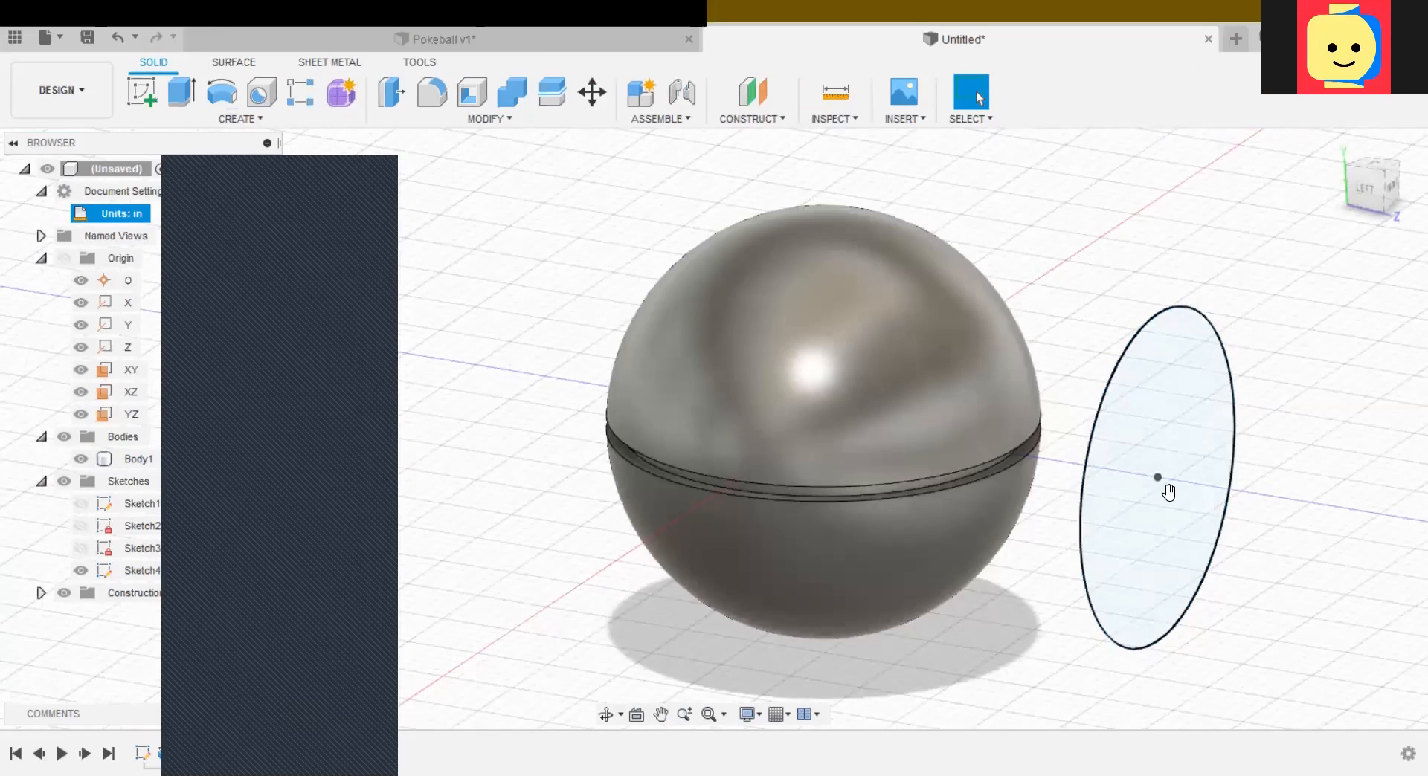
Step: Start a one-sided extrusion of the new circle profile with its extent set to To Object
key("e")
left_click_drag(1183, 479, 1069, 469)
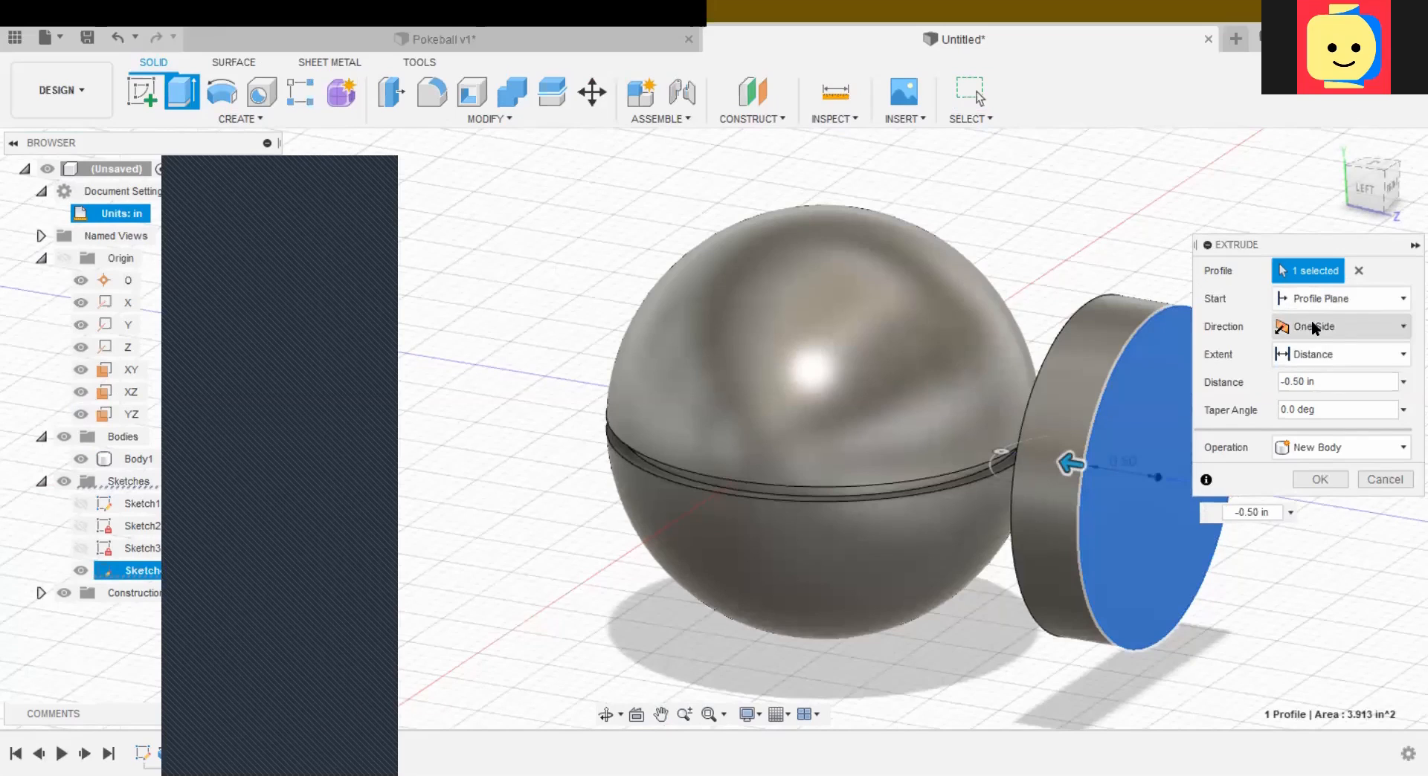
left_click(1315, 331)
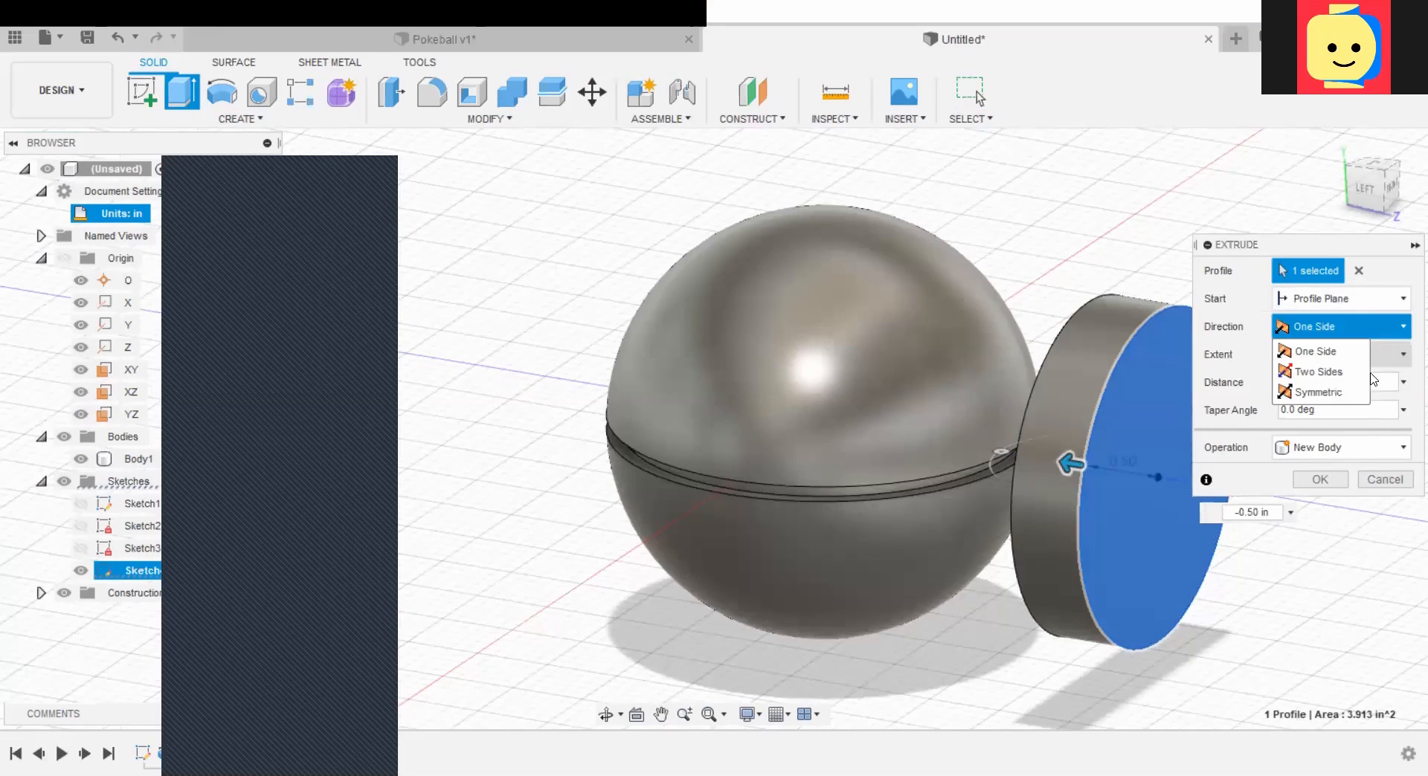
left_click(1361, 355)
left_click(1342, 408)
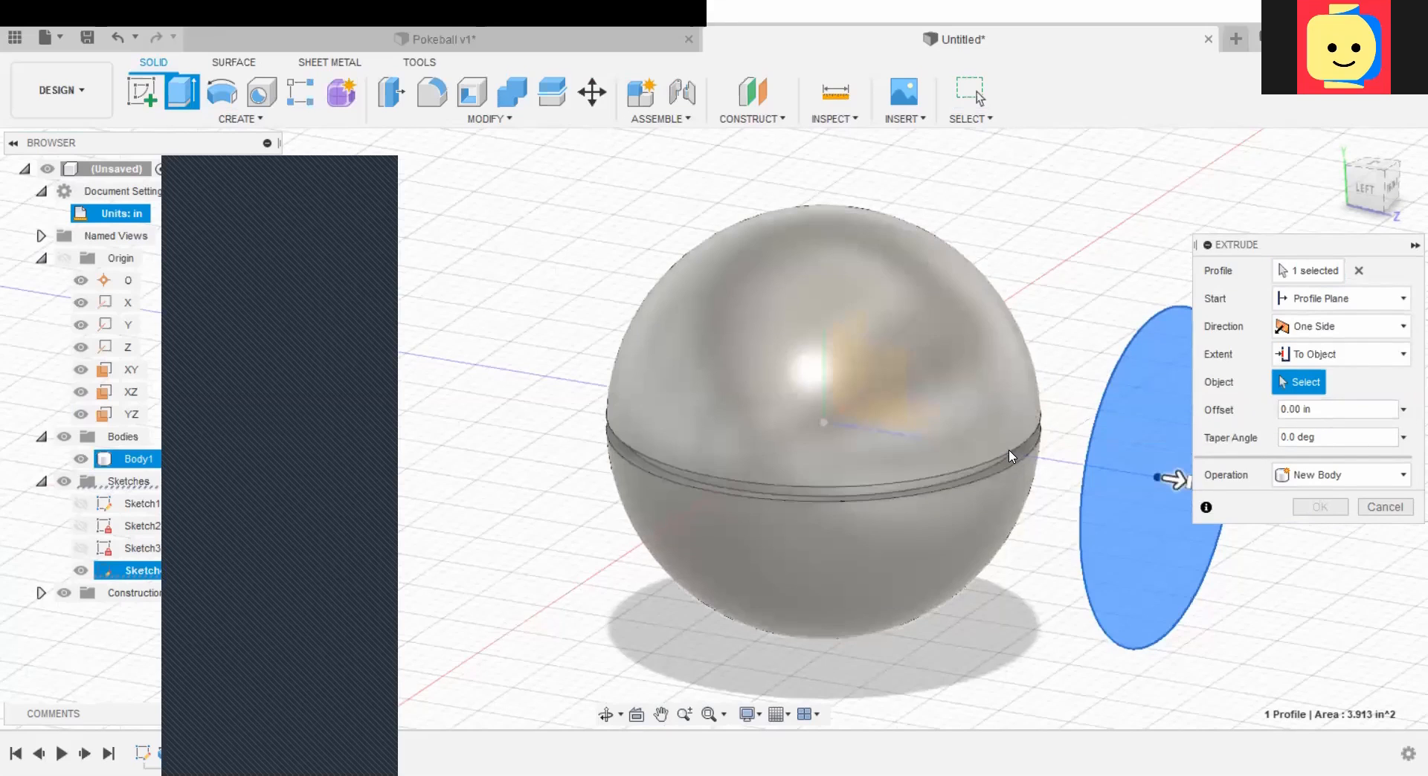
Step: Try the ball's body as the extrusion's end object with both Solution options, and clear that object selection
left_click(1010, 455)
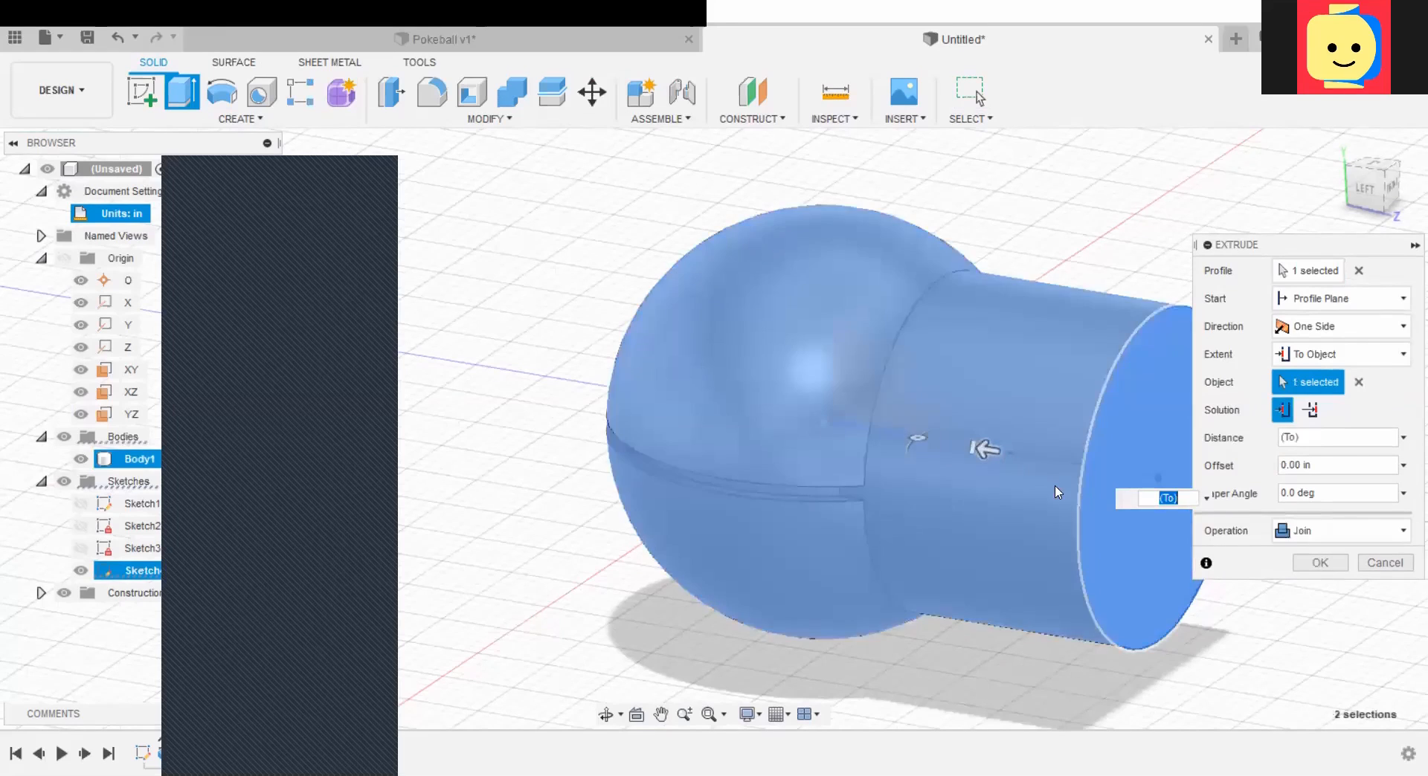
left_click(1311, 411)
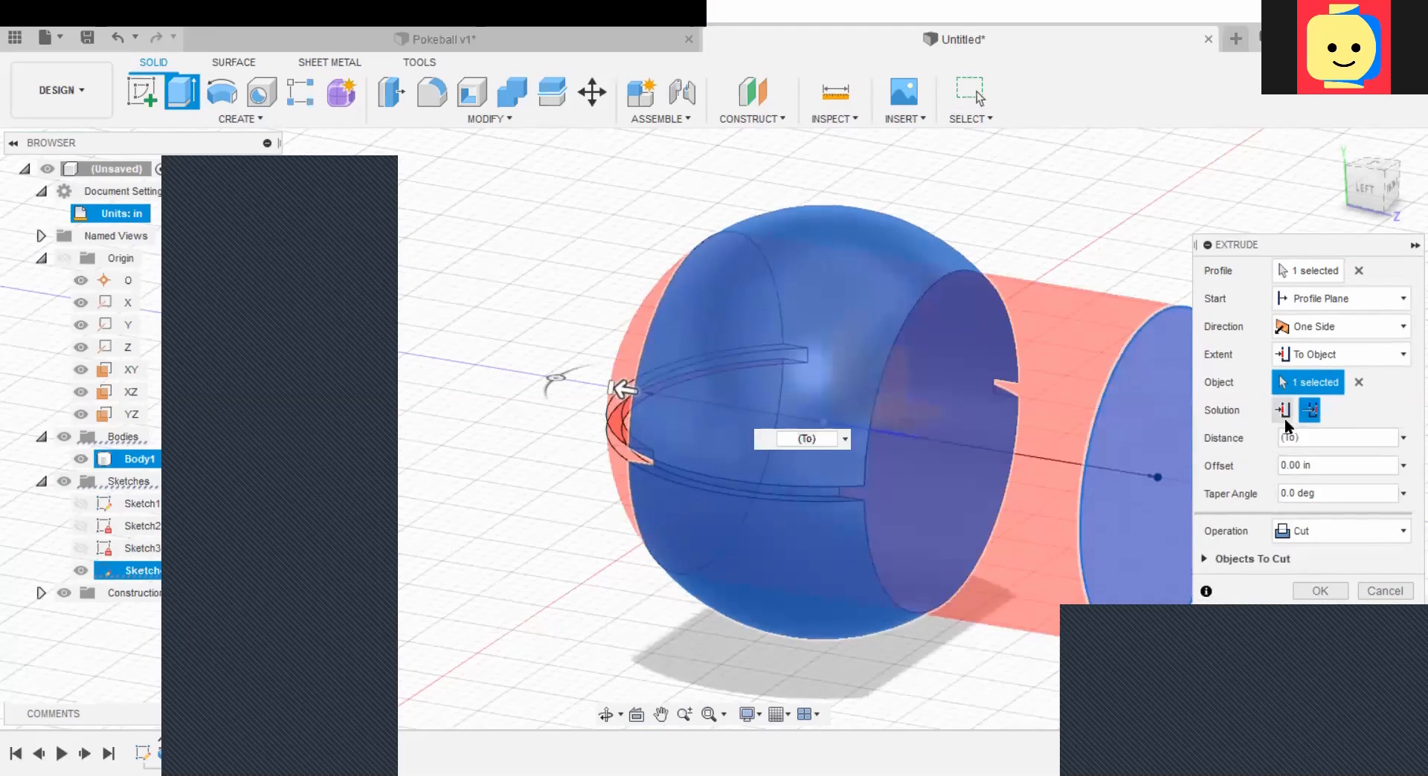
left_click(1282, 417)
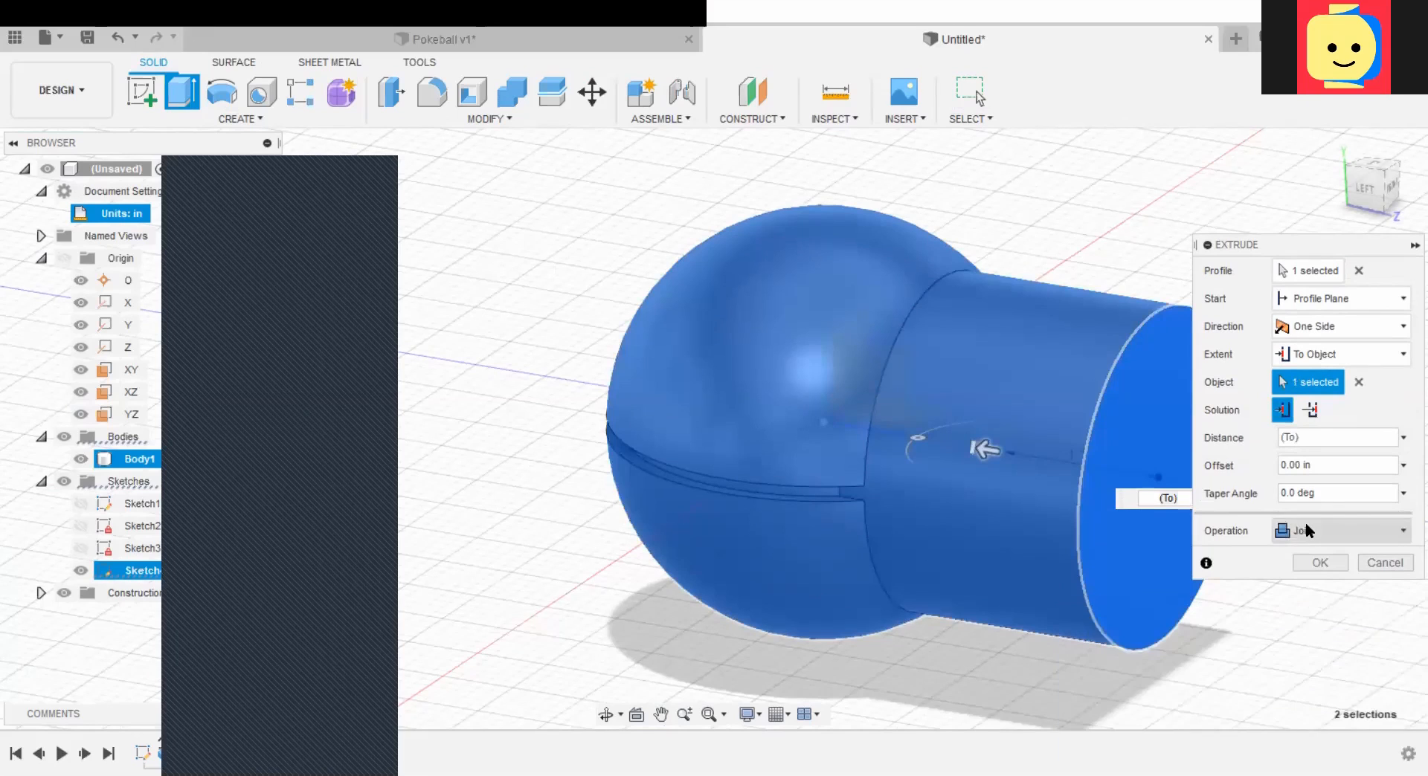
left_click(1339, 531)
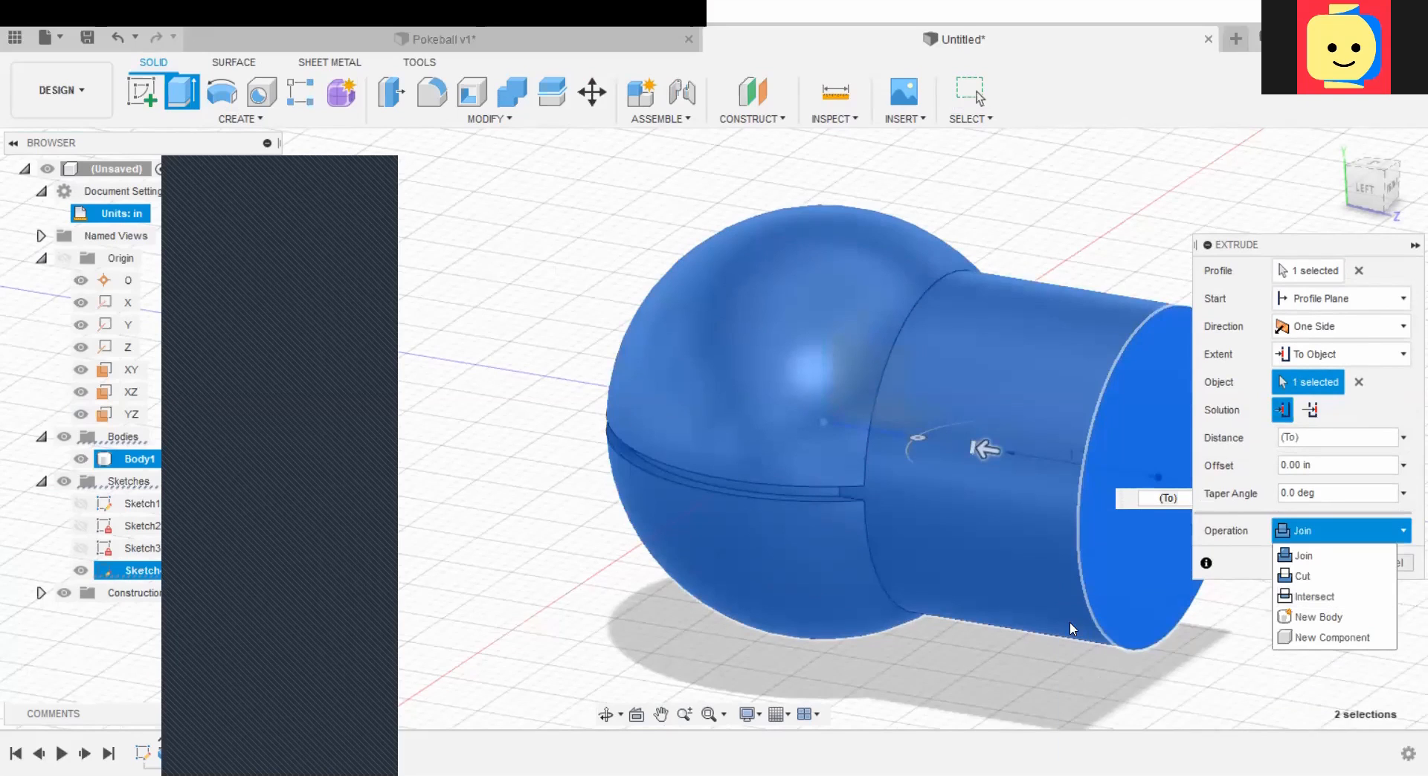
middle_click_drag(852, 663, 912, 637, "shift")
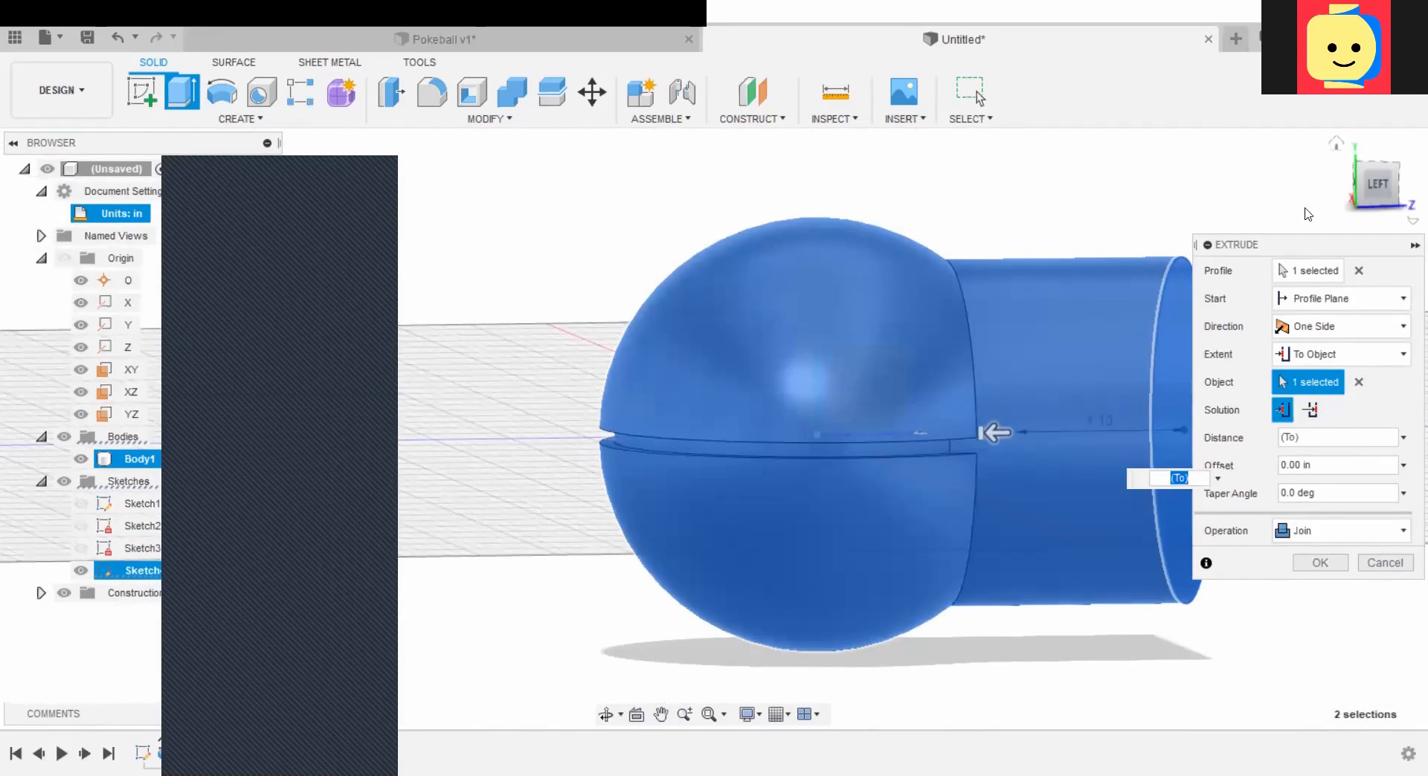
left_click(1331, 361)
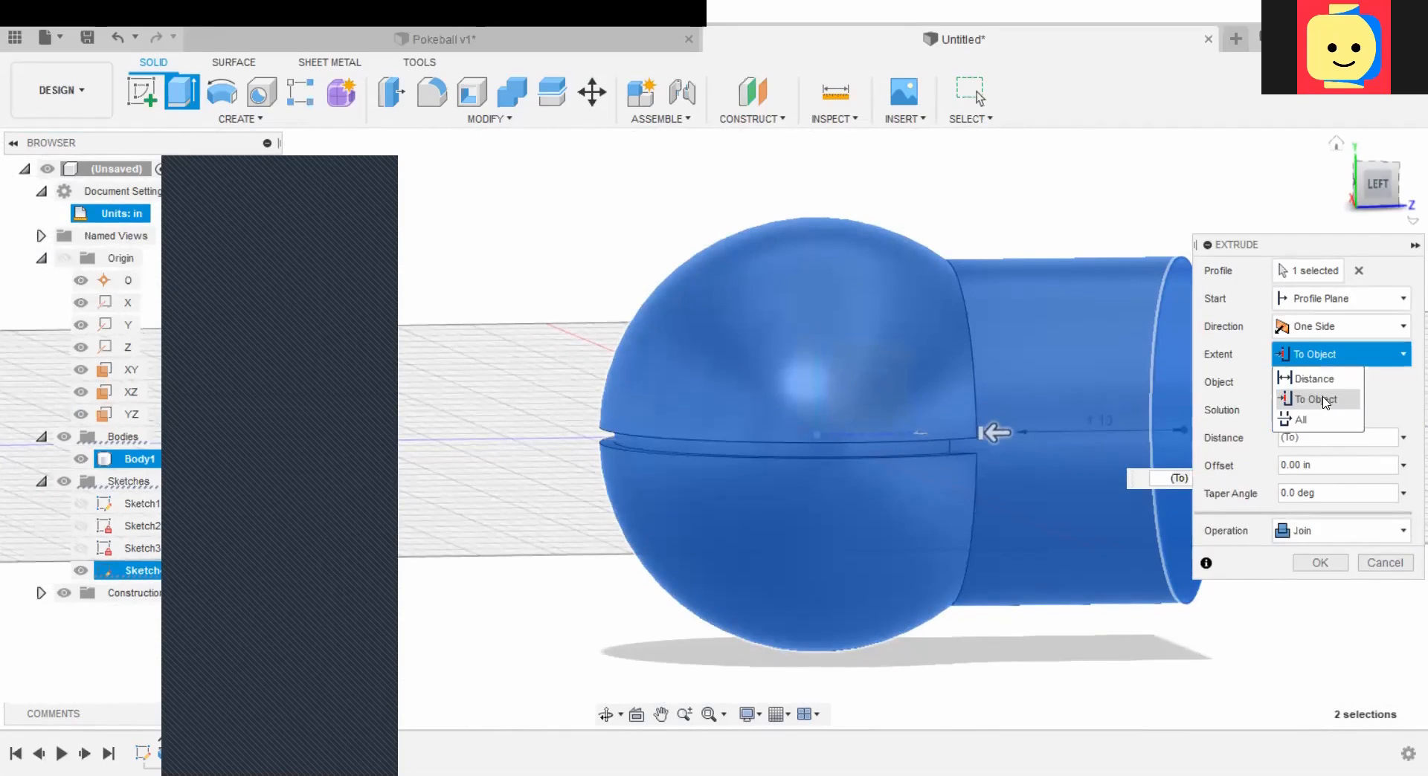
left_click(1323, 400)
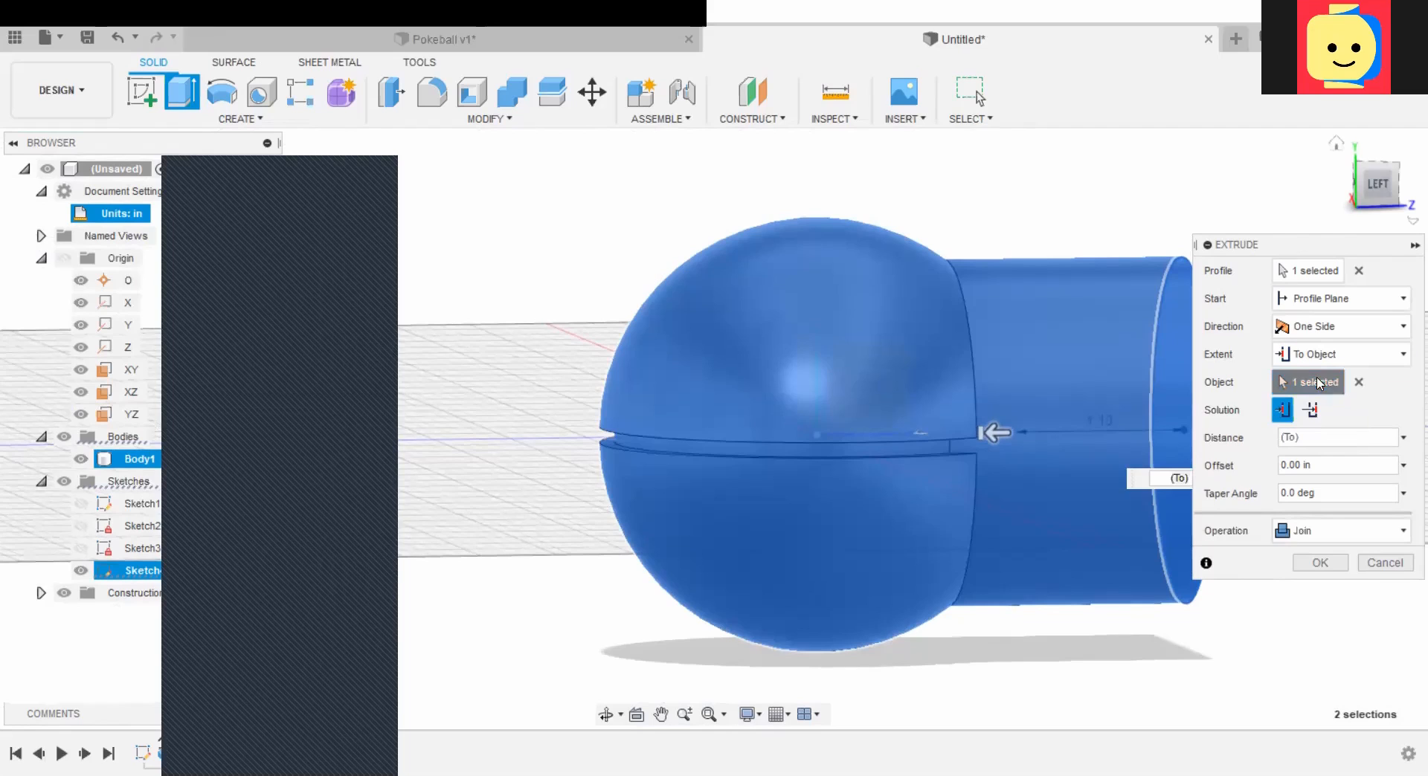
left_click(1358, 382)
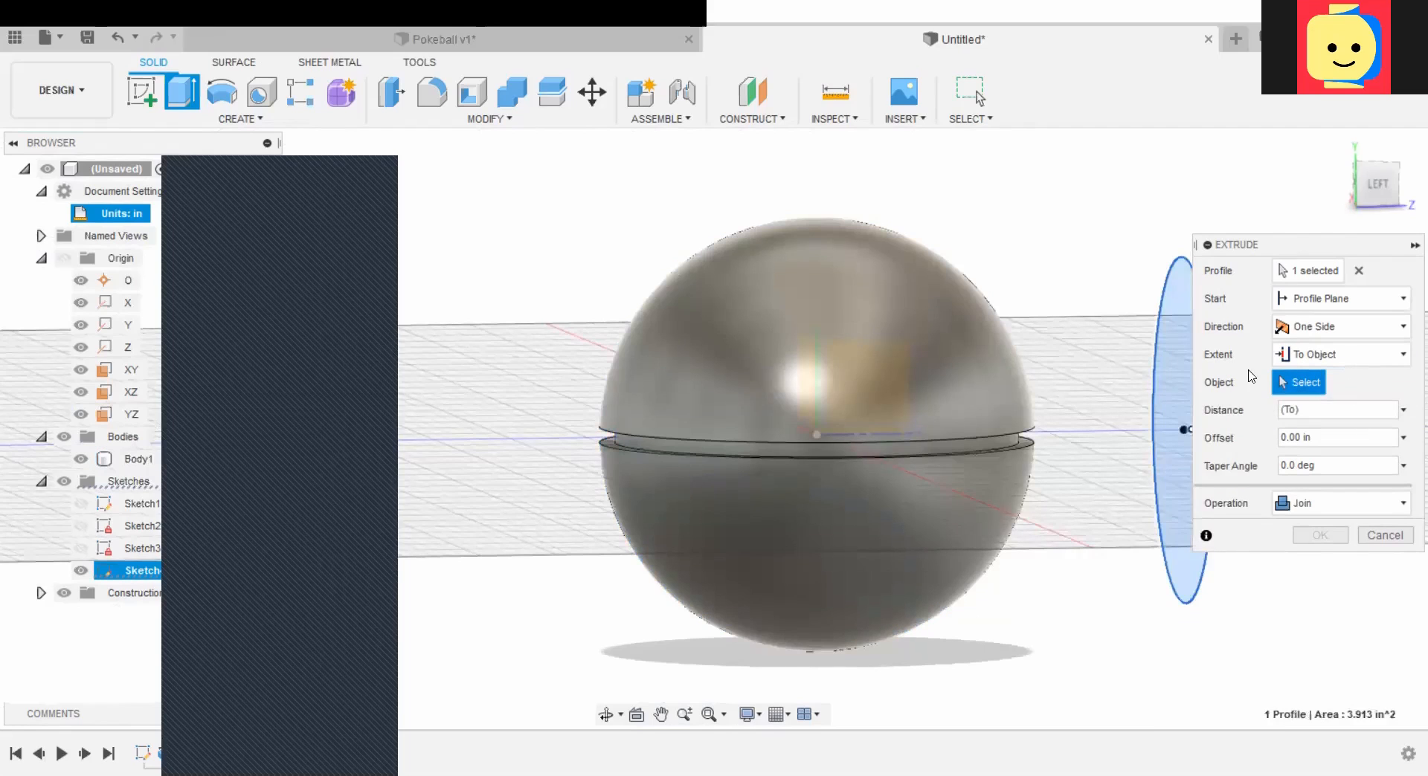
Step: Try the ball's upper spherical face as the extrusion's end object, comparing both Chain Faces options
left_click(986, 364)
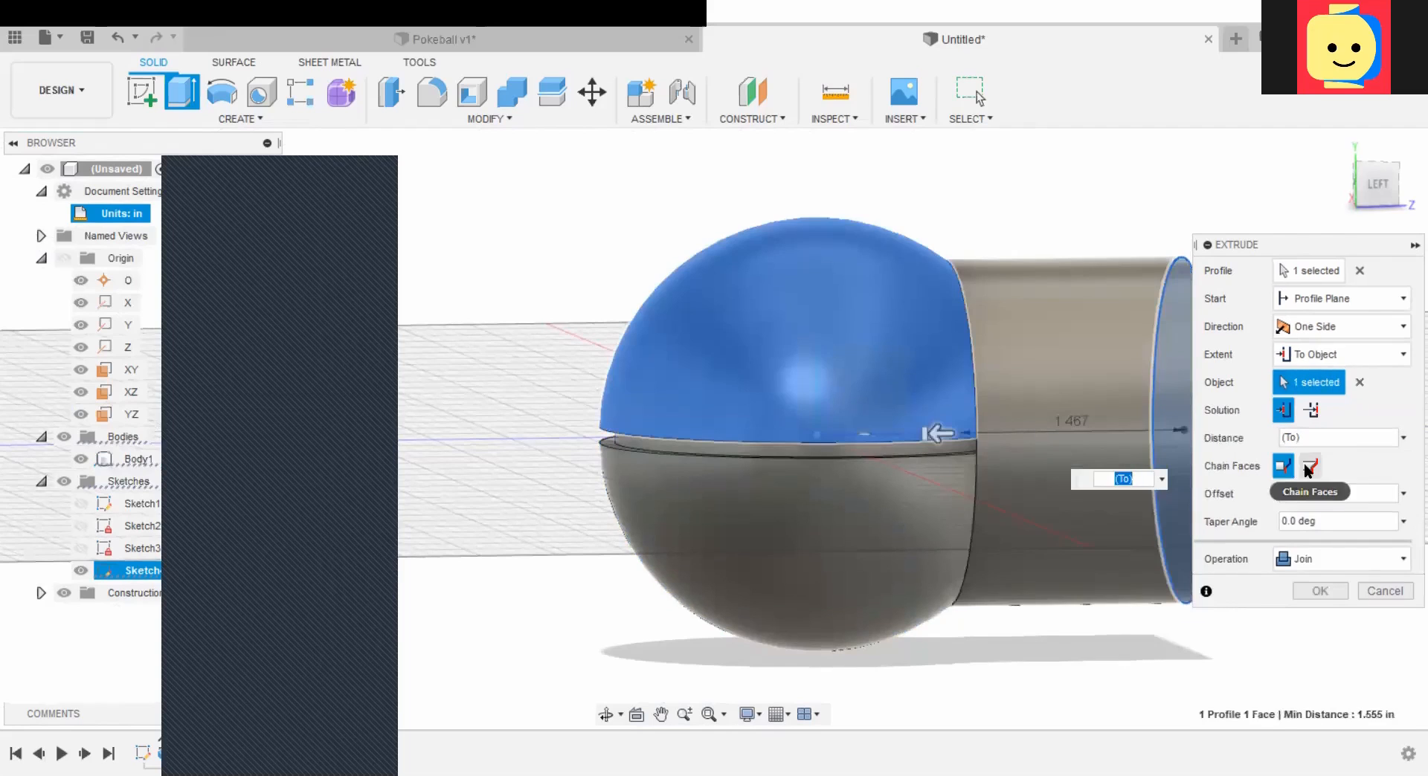
middle_click_drag(1026, 603, 963, 626, "shift")
middle_click_drag(1030, 637, 954, 571, "shift")
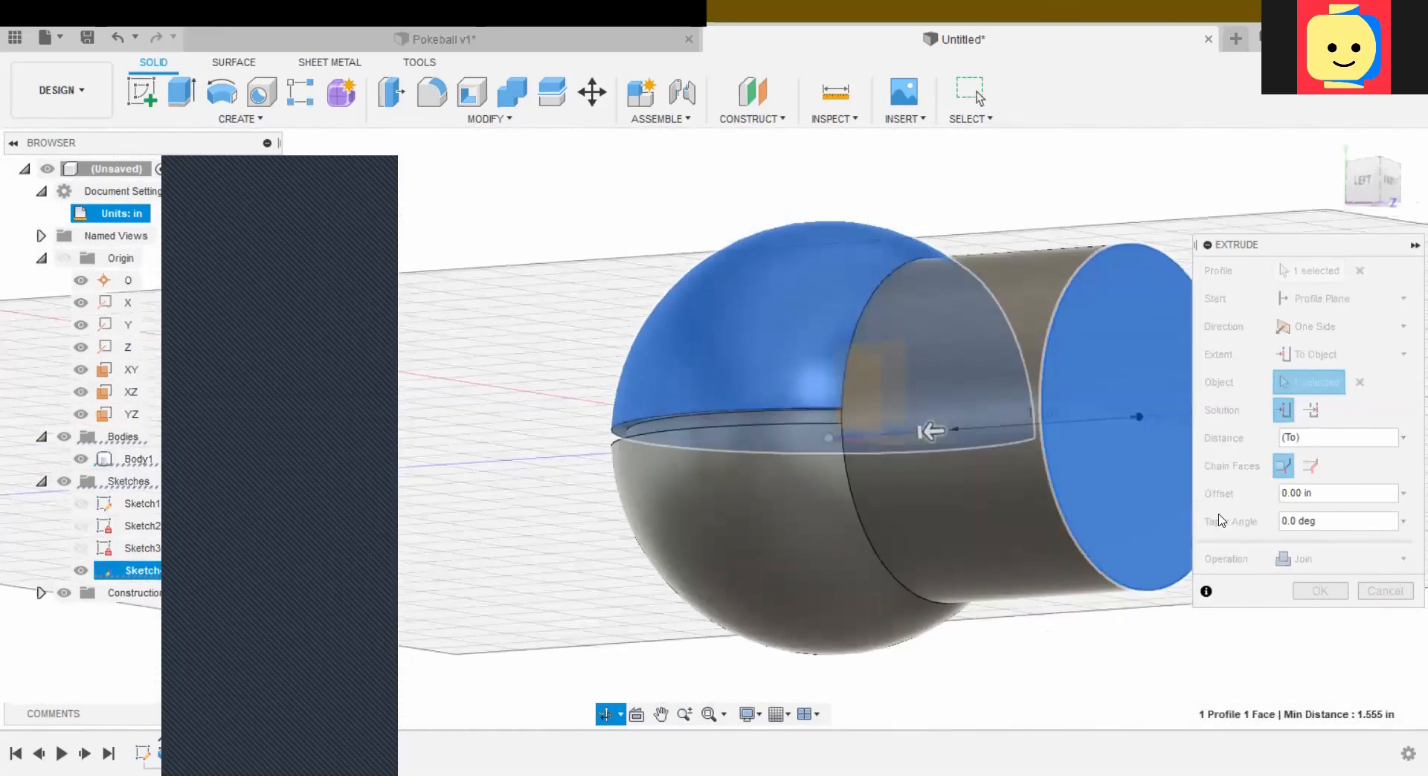
left_click(1312, 470)
left_click(1280, 467)
middle_click_drag(968, 574, 1036, 581, "shift")
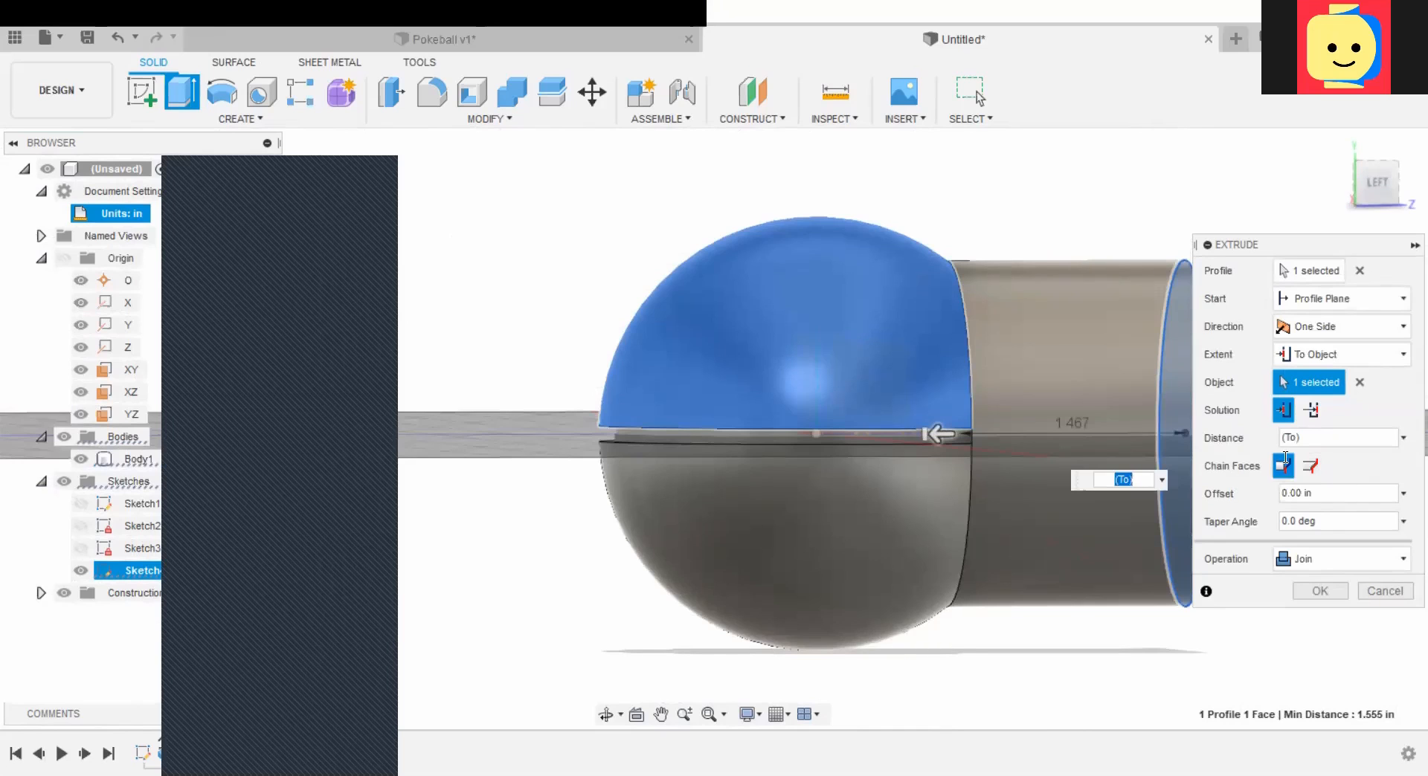
Step: Inspect where the extrusion meets the ball's groove, try the other Chain Faces option there, and cancel the extrusion
scroll(953, 444, "up", 5)
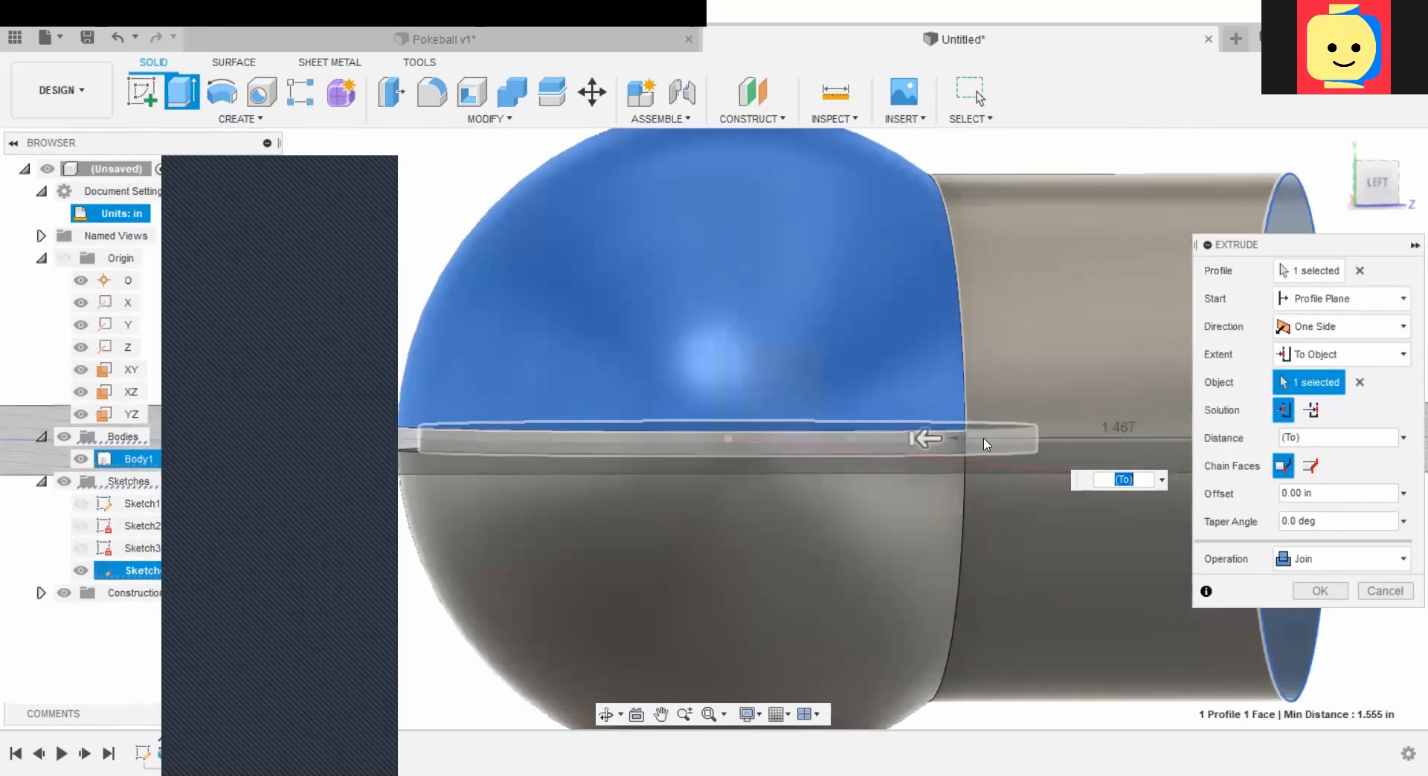
scroll(986, 445, "up", 2)
middle_click_drag(944, 462, 982, 422, "shift")
scroll(949, 517, "down", 6)
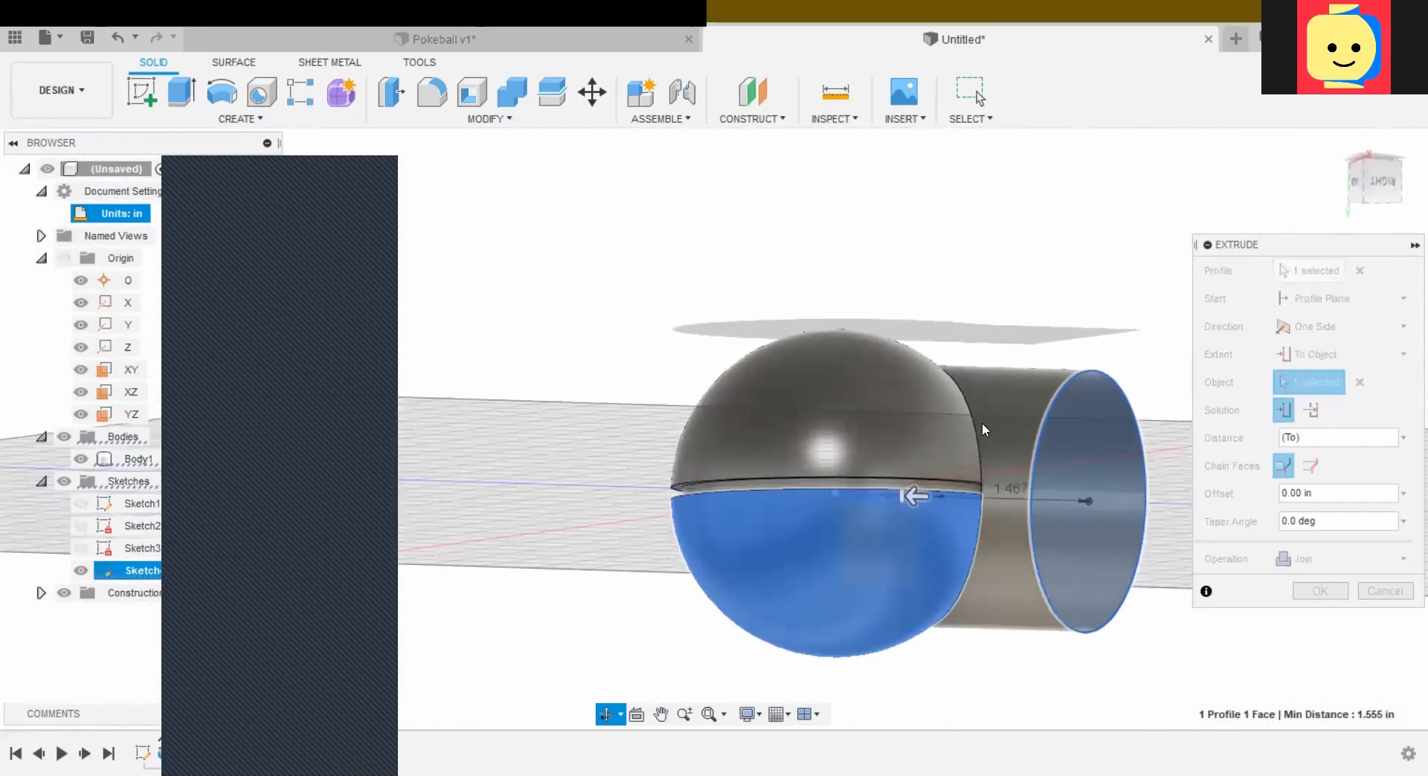
scroll(985, 497, "up", 5)
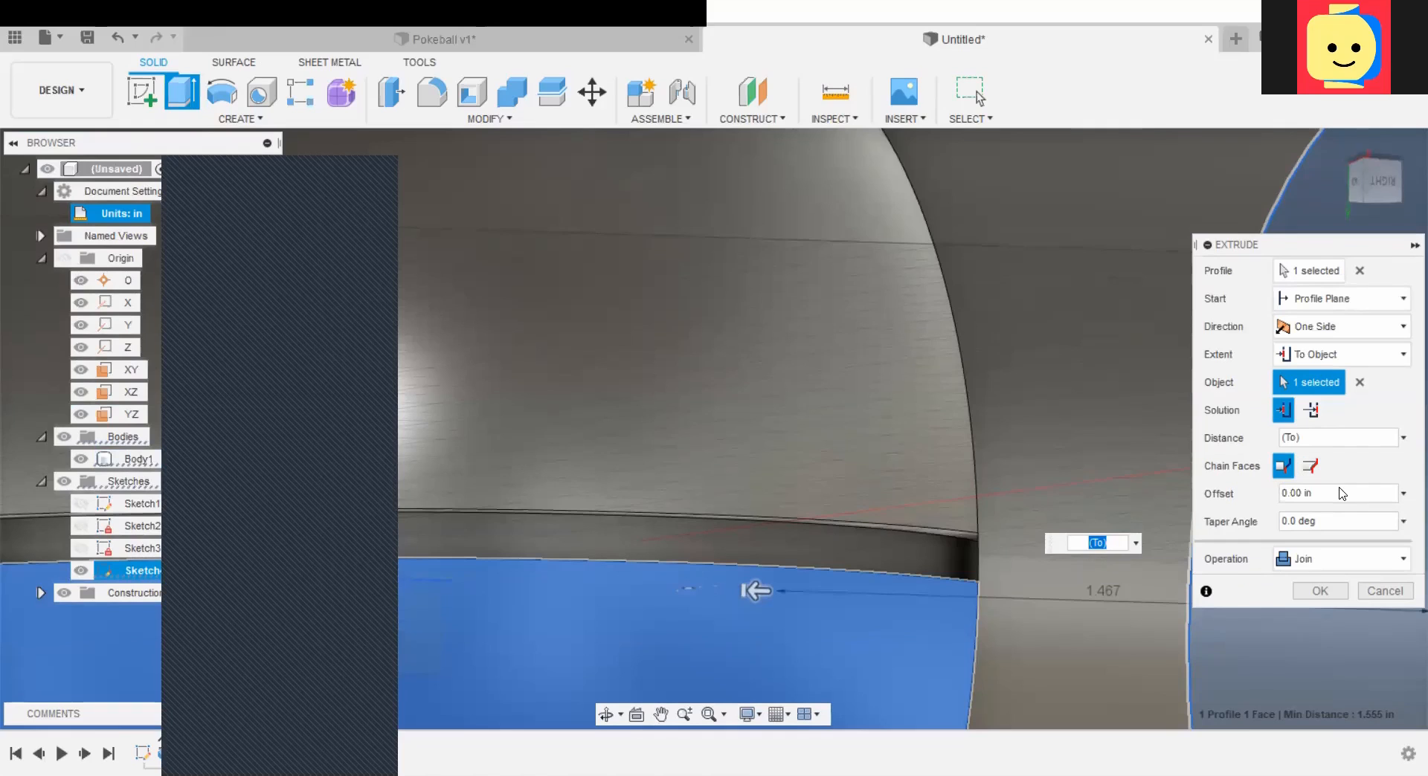
left_click(1309, 462)
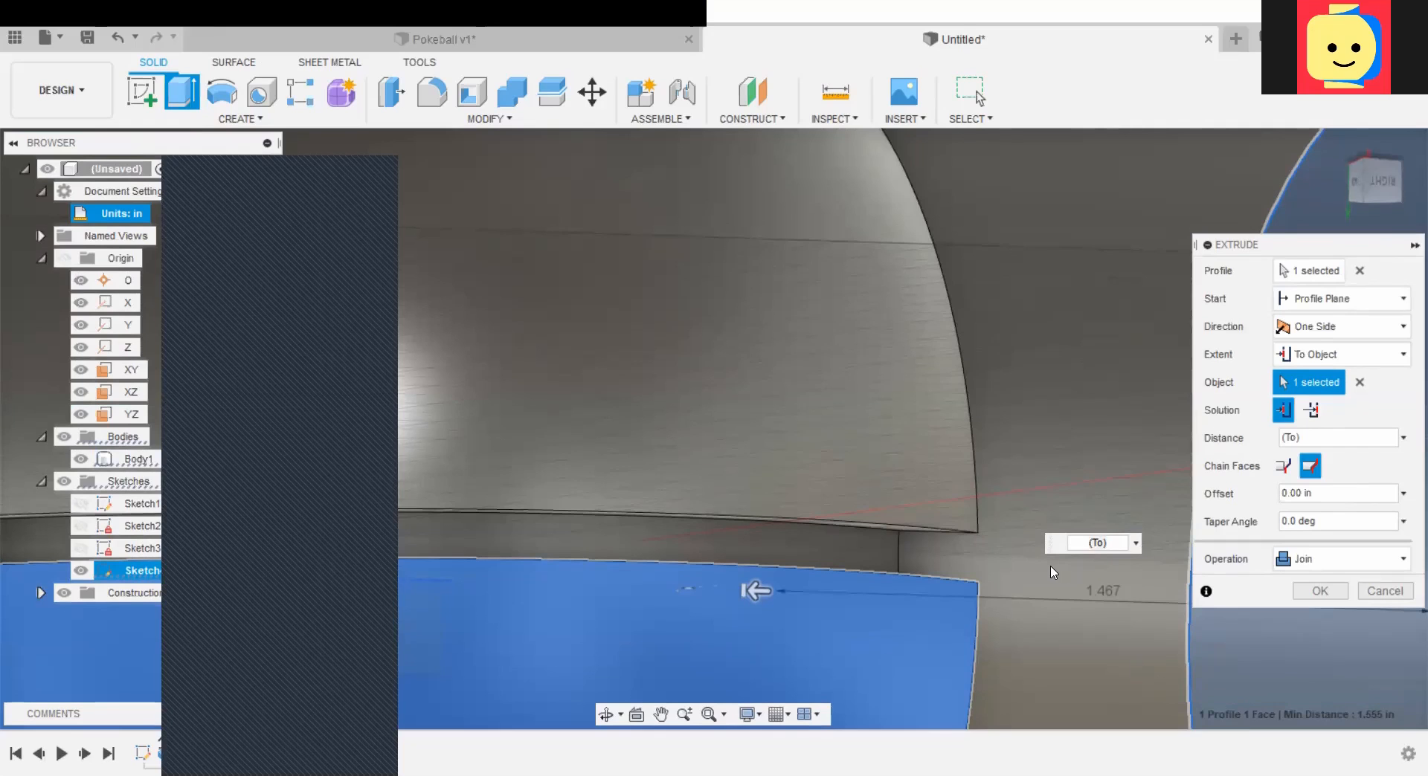
scroll(958, 574, "down", 5)
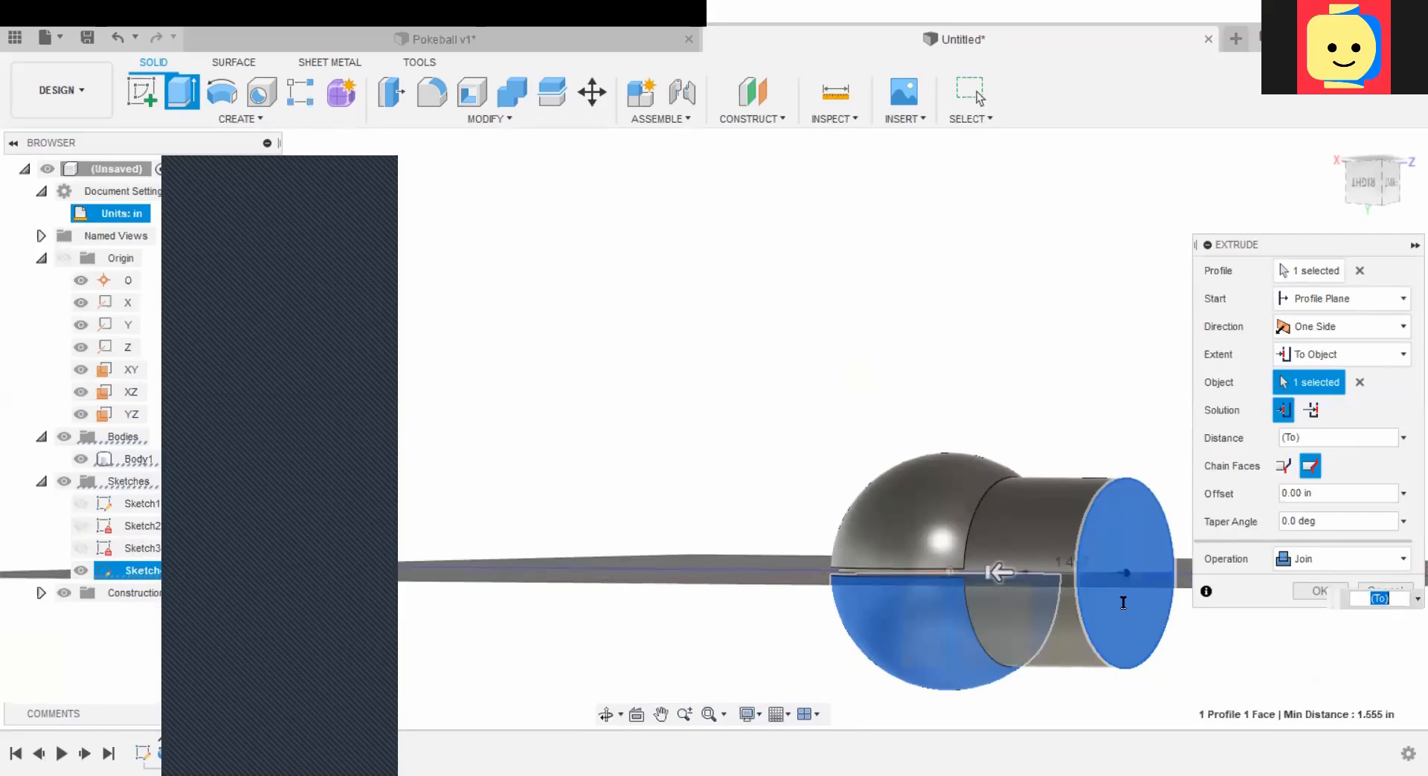
left_click(1392, 592)
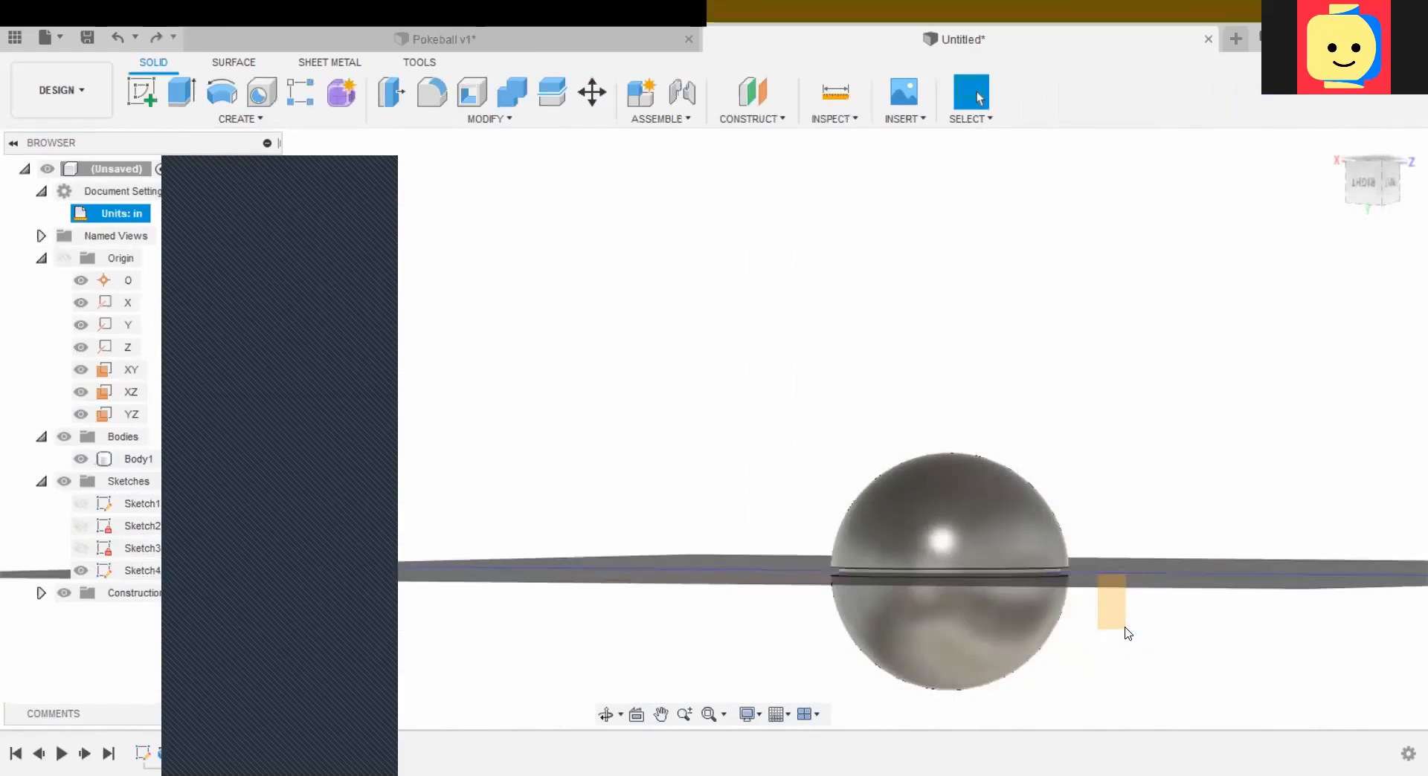
Step: Undo the circle sketch on the offset plane in front of the ball
key("ctrl+z")
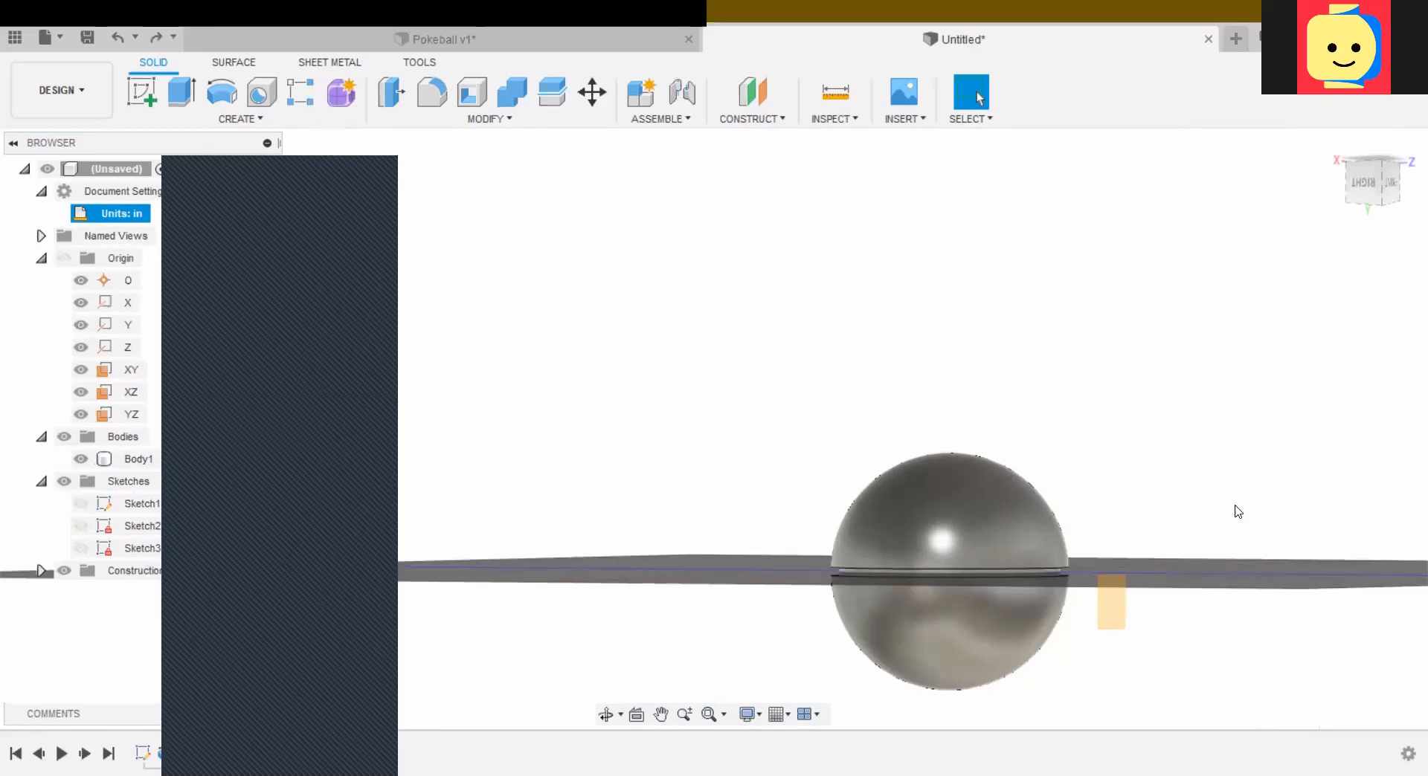
left_click(873, 563)
middle_click_drag(1108, 607, 1217, 380, "shift")
scroll(1031, 498, "up", 4)
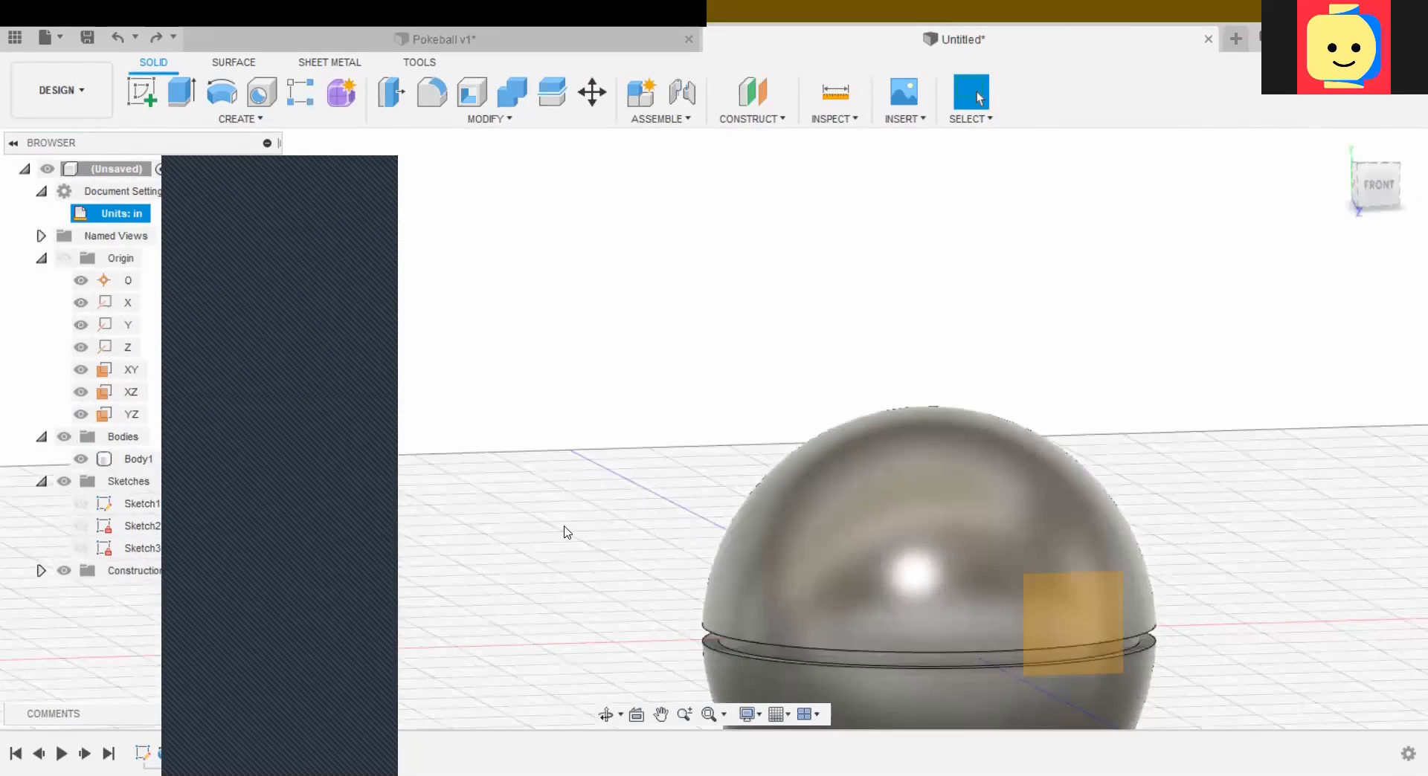
middle_click_drag(586, 356, 663, 201)
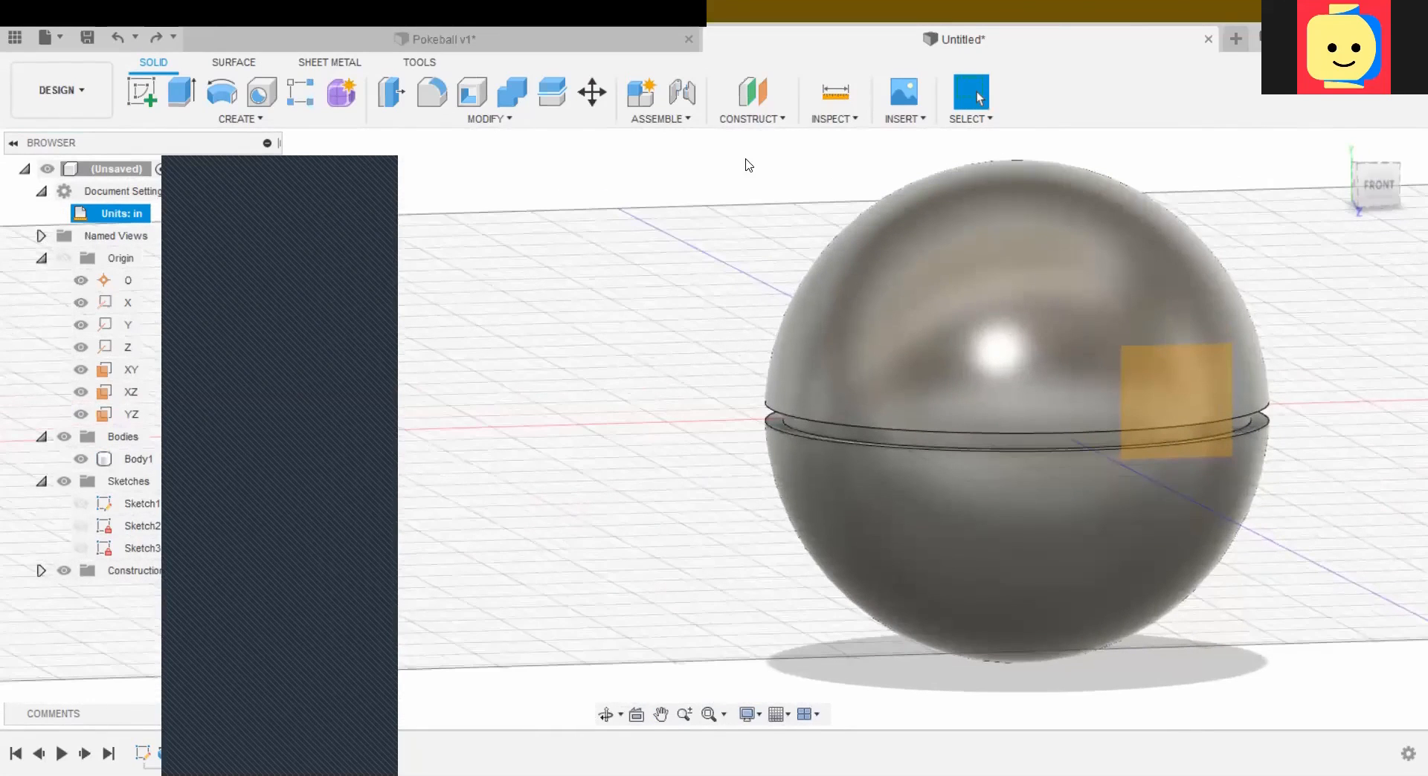
left_click(761, 117)
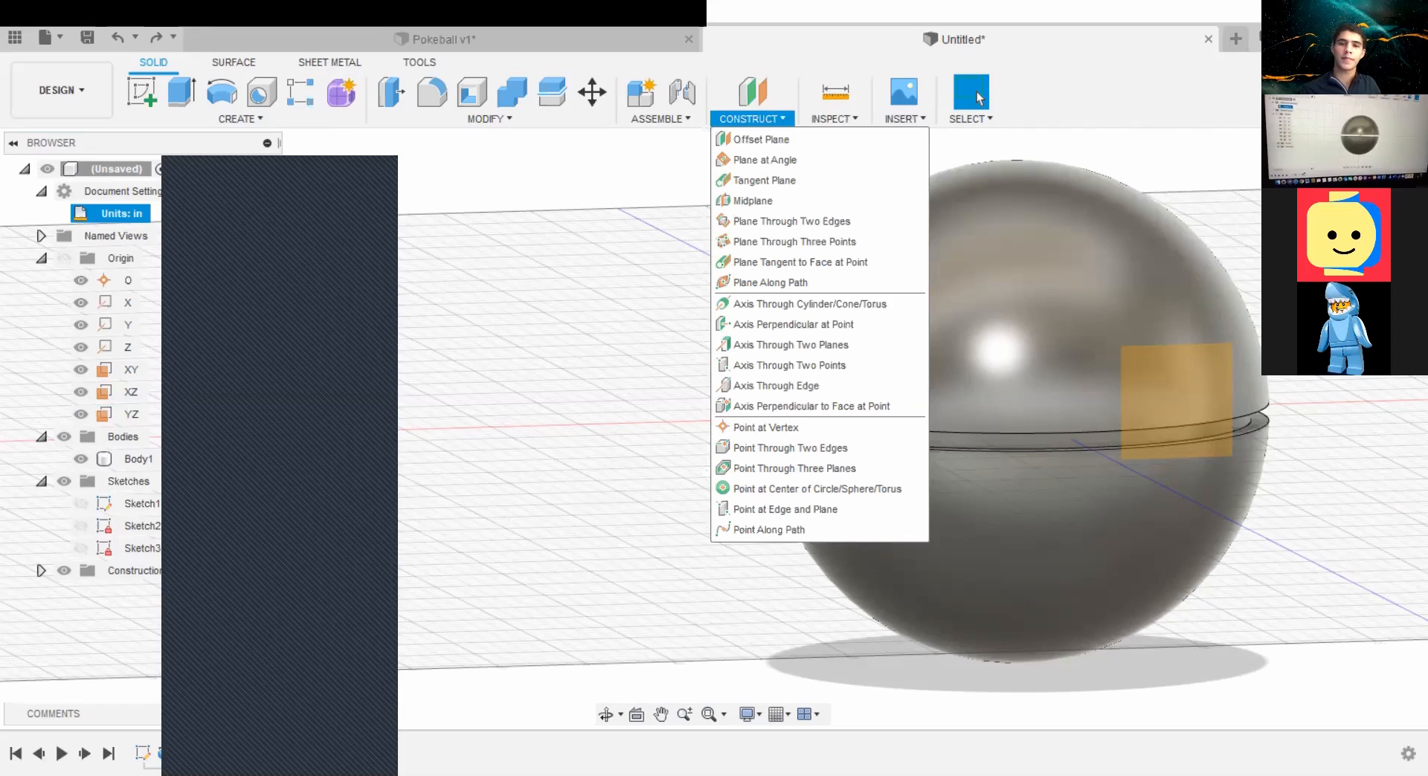
left_click(766, 180)
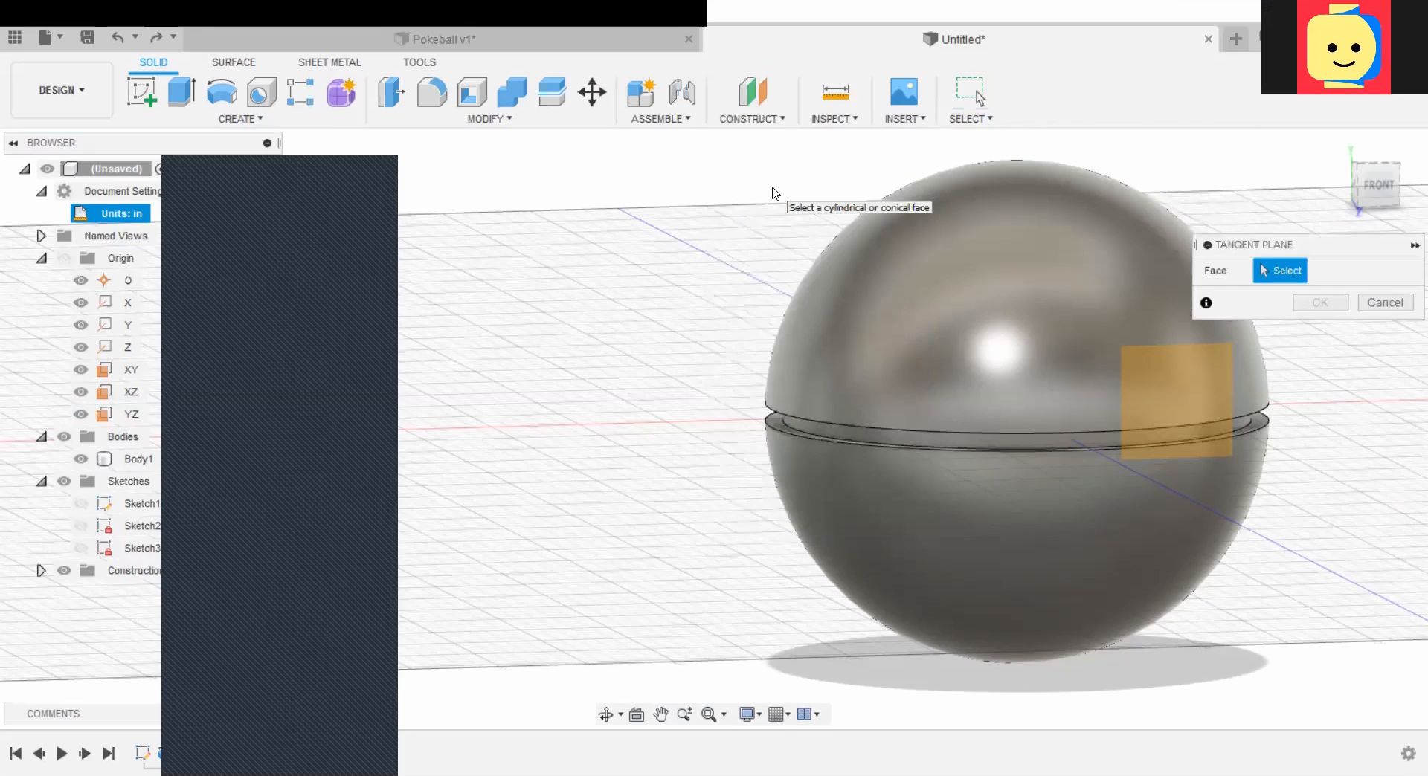
left_click(990, 448)
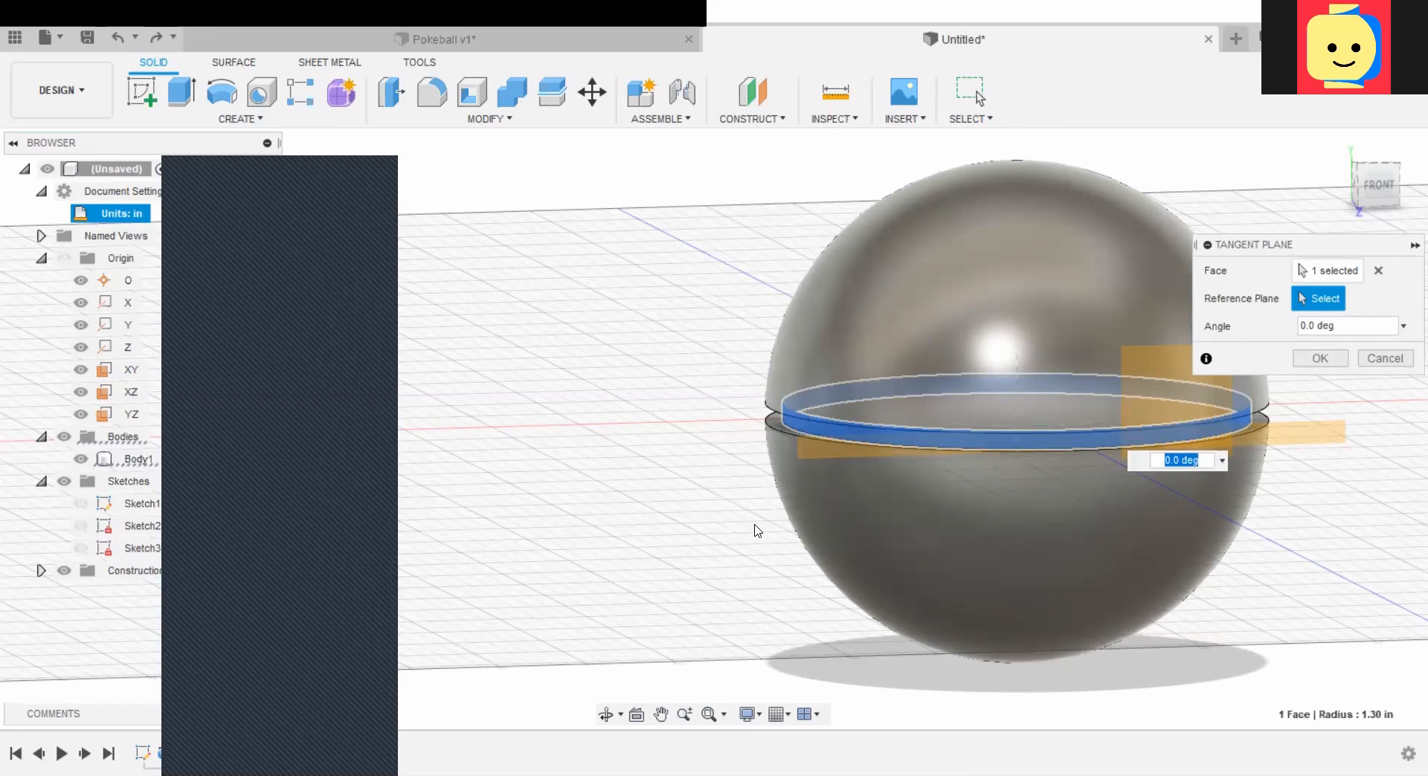
mouse_move(759, 529)
middle_mouse_down("shift")
mouse_move(862, 511)
mouse_move(876, 493)
mouse_move(883, 515)
mouse_move(728, 493)
mouse_move(870, 513)
mouse_move(779, 513)
middle_mouse_up("shift")
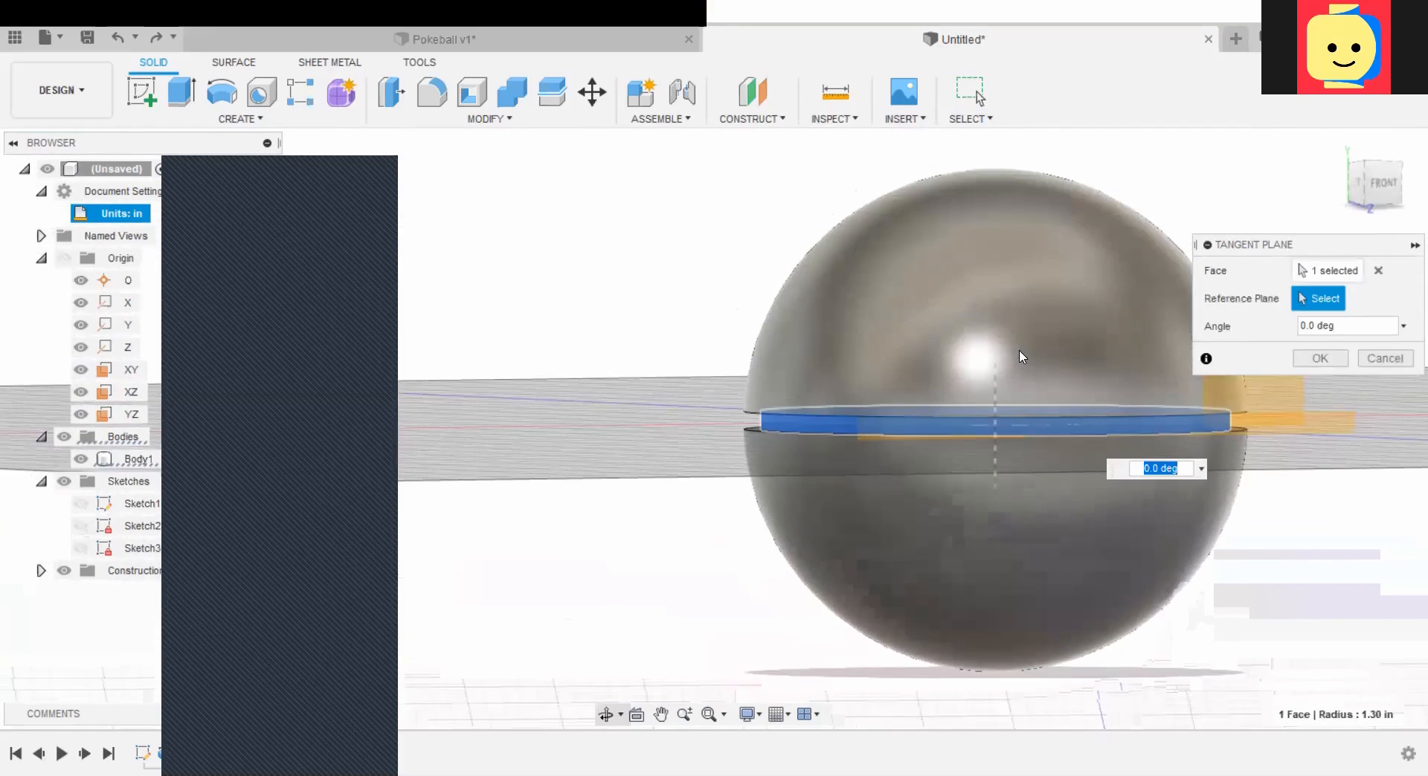
left_click(1371, 362)
middle_click_drag(615, 488, 739, 486, "shift")
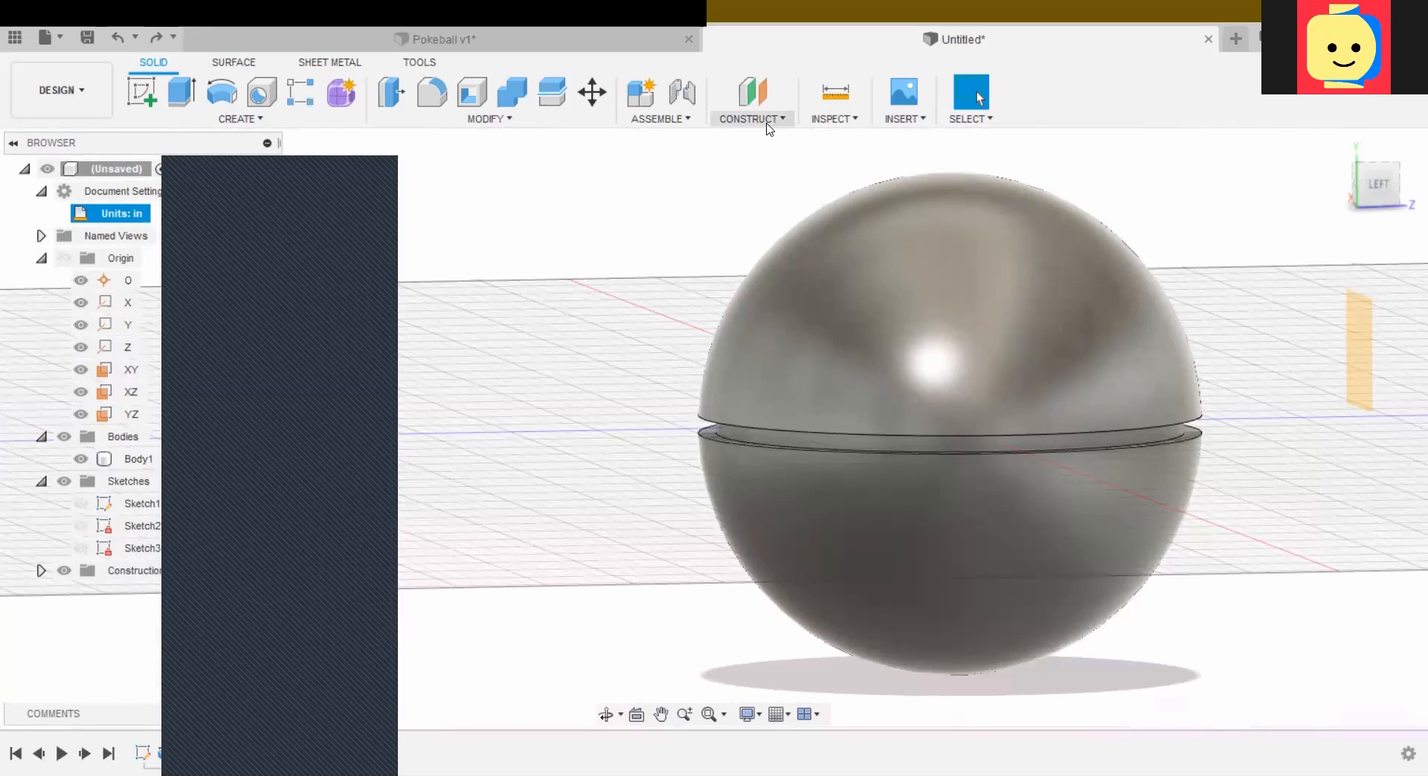
left_click(766, 123)
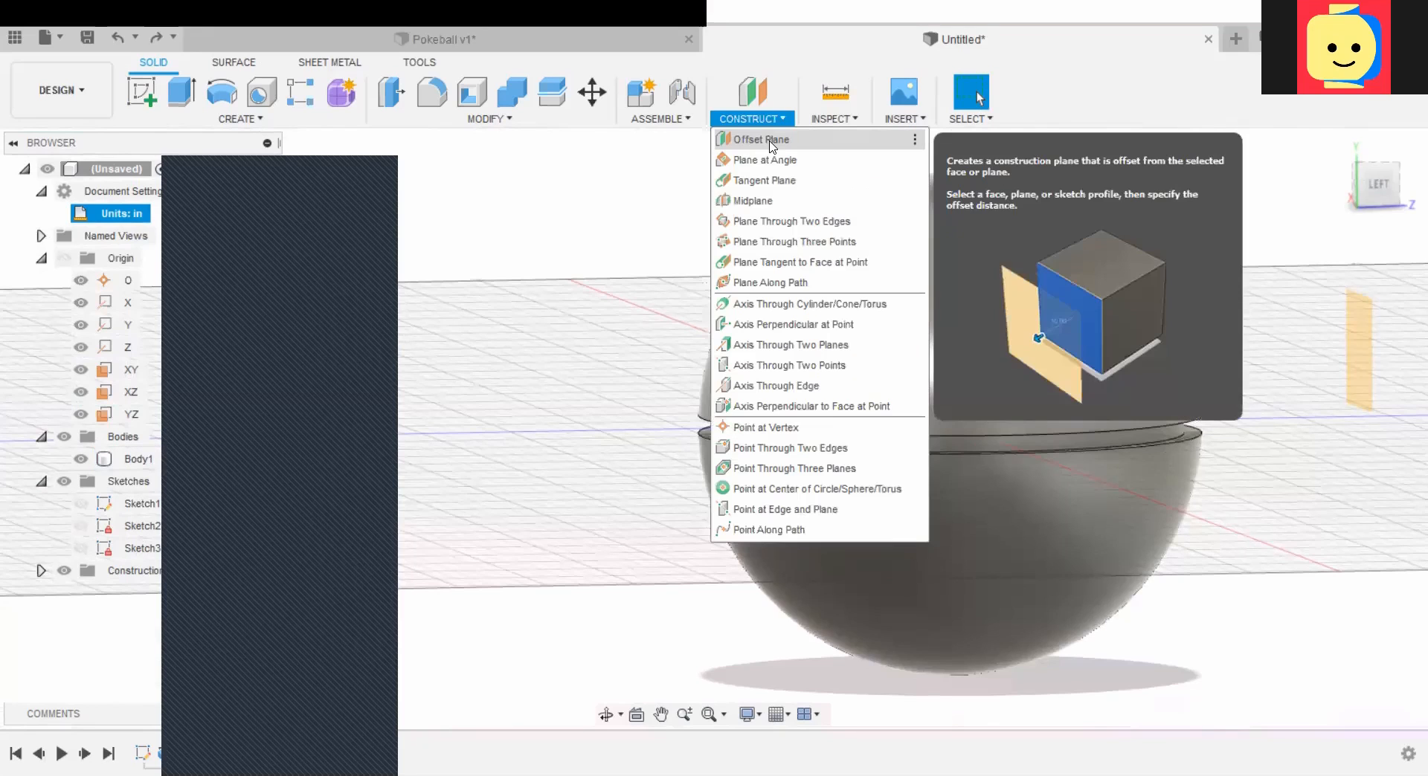
left_click(762, 140)
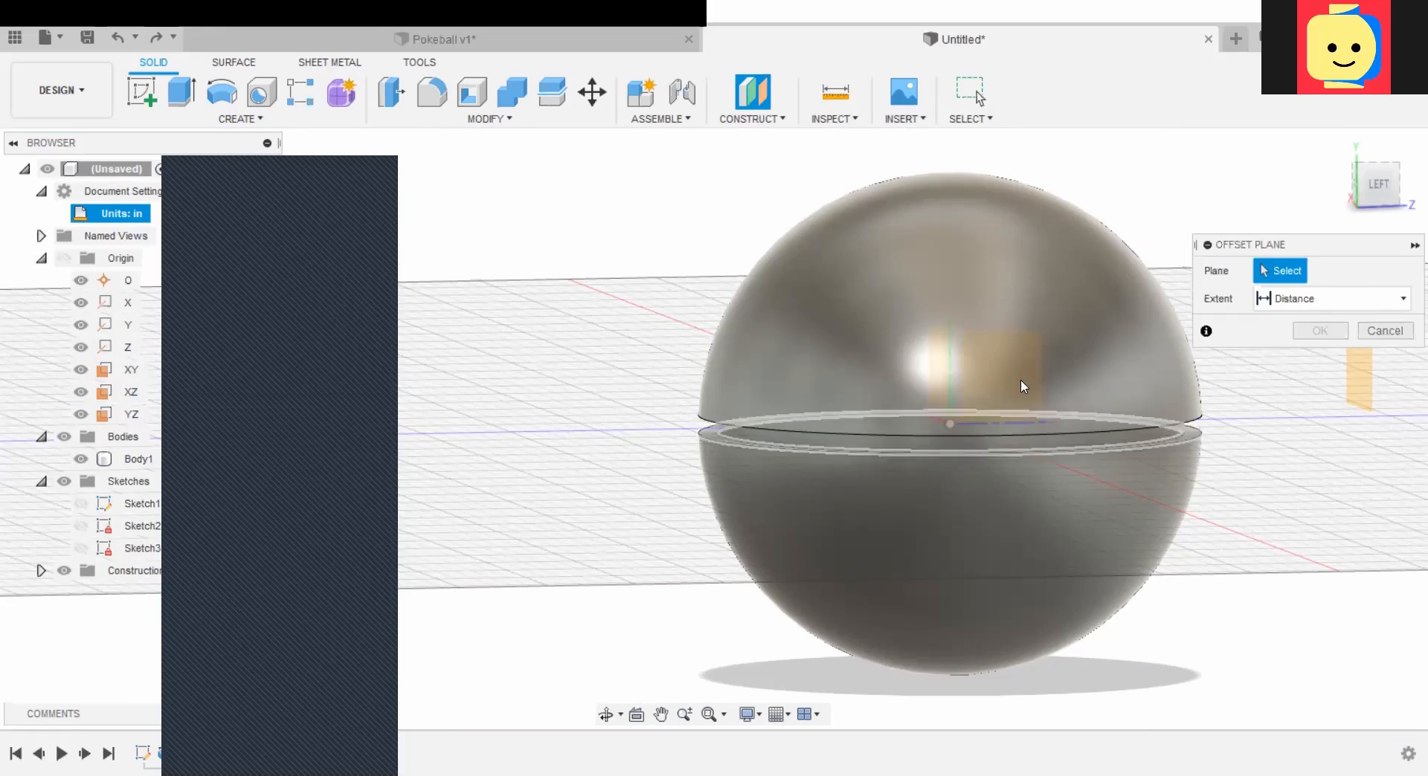
middle_click_drag(1276, 439, 1071, 417, "shift")
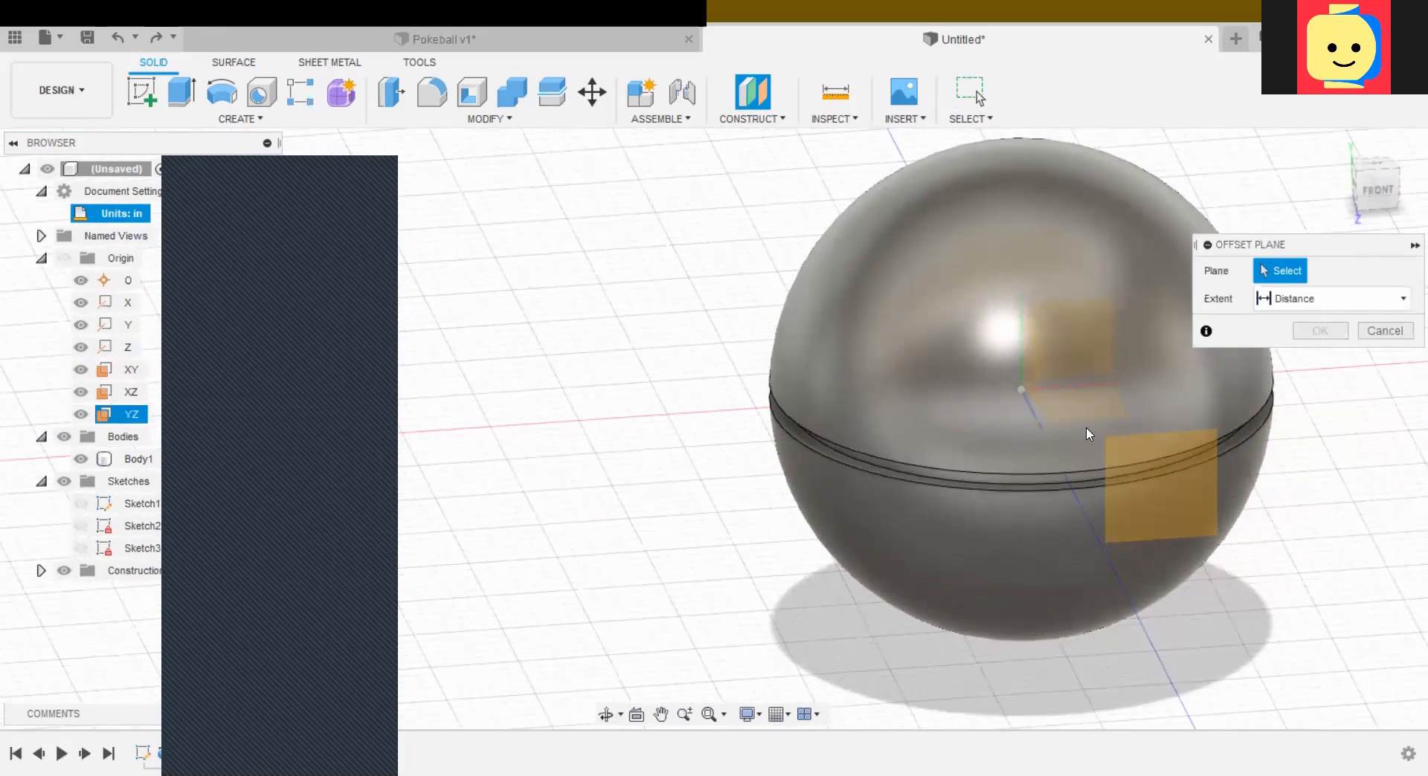
left_click(1080, 336)
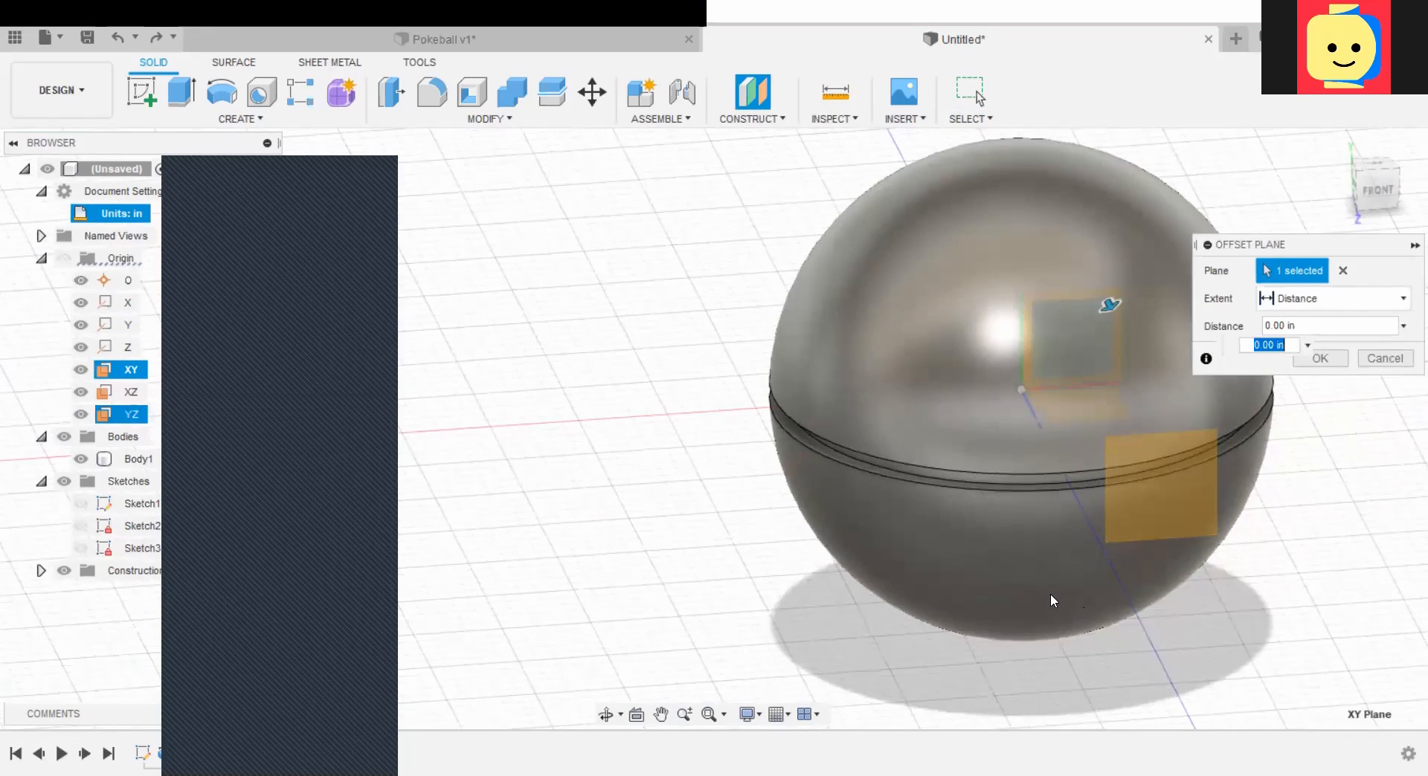
middle_click_drag(1066, 613, 1198, 593, "shift")
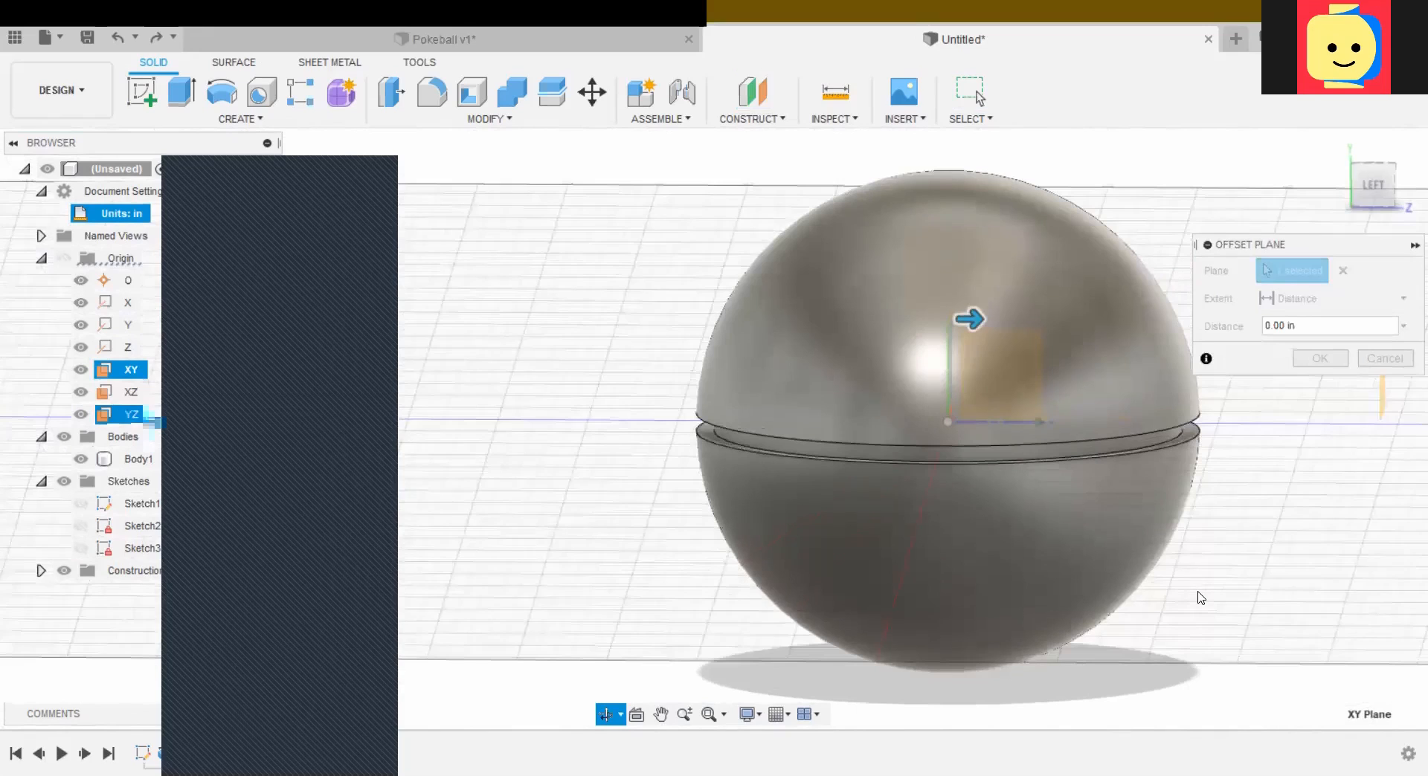
left_click_drag(970, 317, 1324, 356)
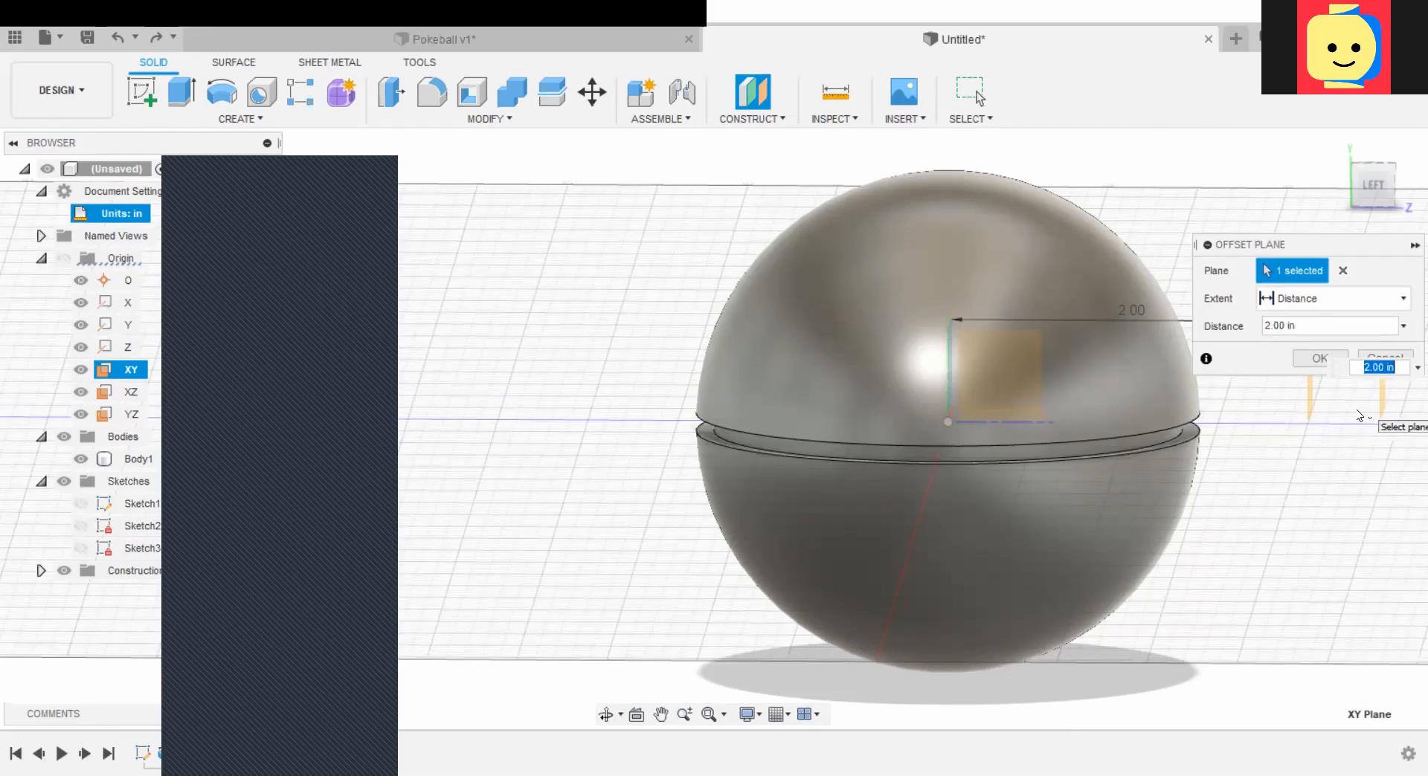
left_click(1385, 357)
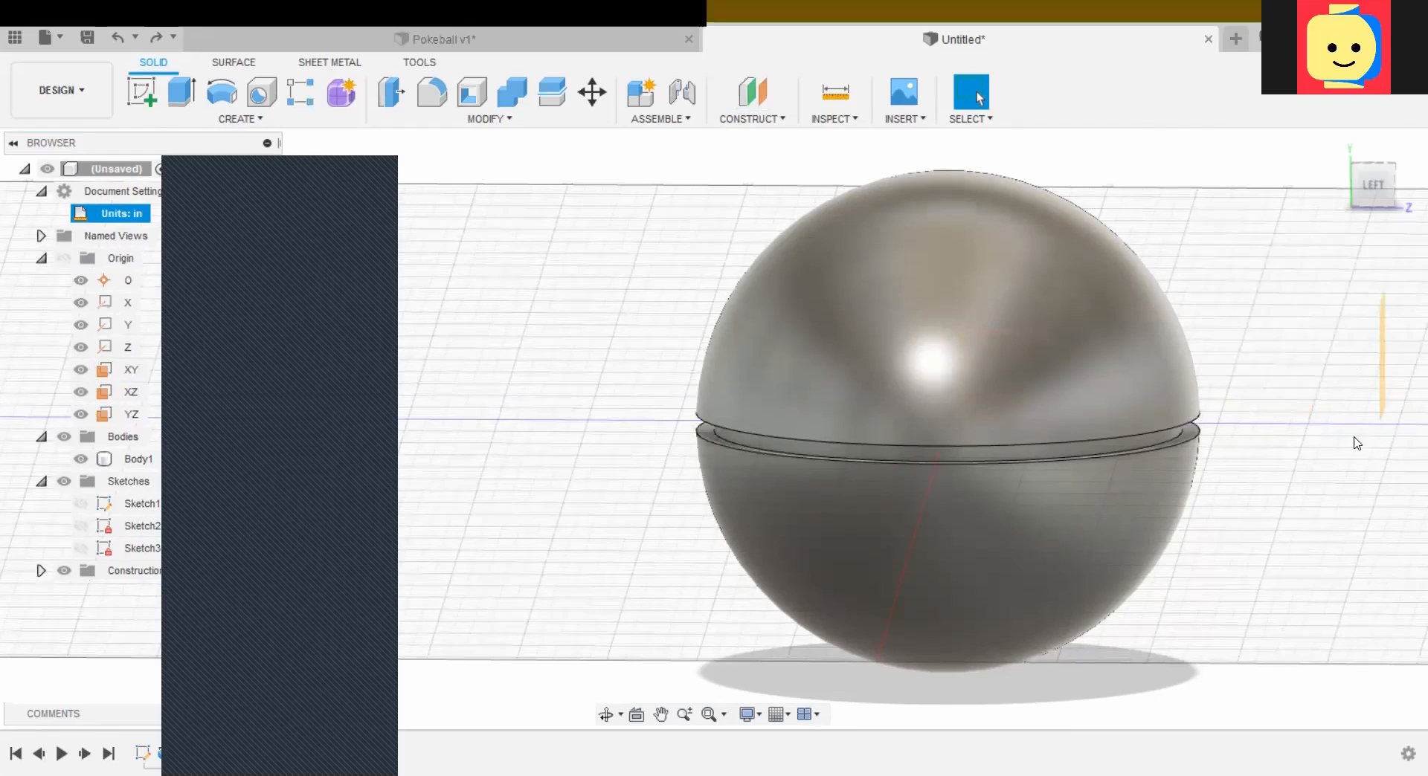
Step: Start a sketch on the existing offset plane in front of the ball and draw an origin-centred circle about 0.66 in in diameter
middle_click_drag(1355, 442, 1086, 395, "shift")
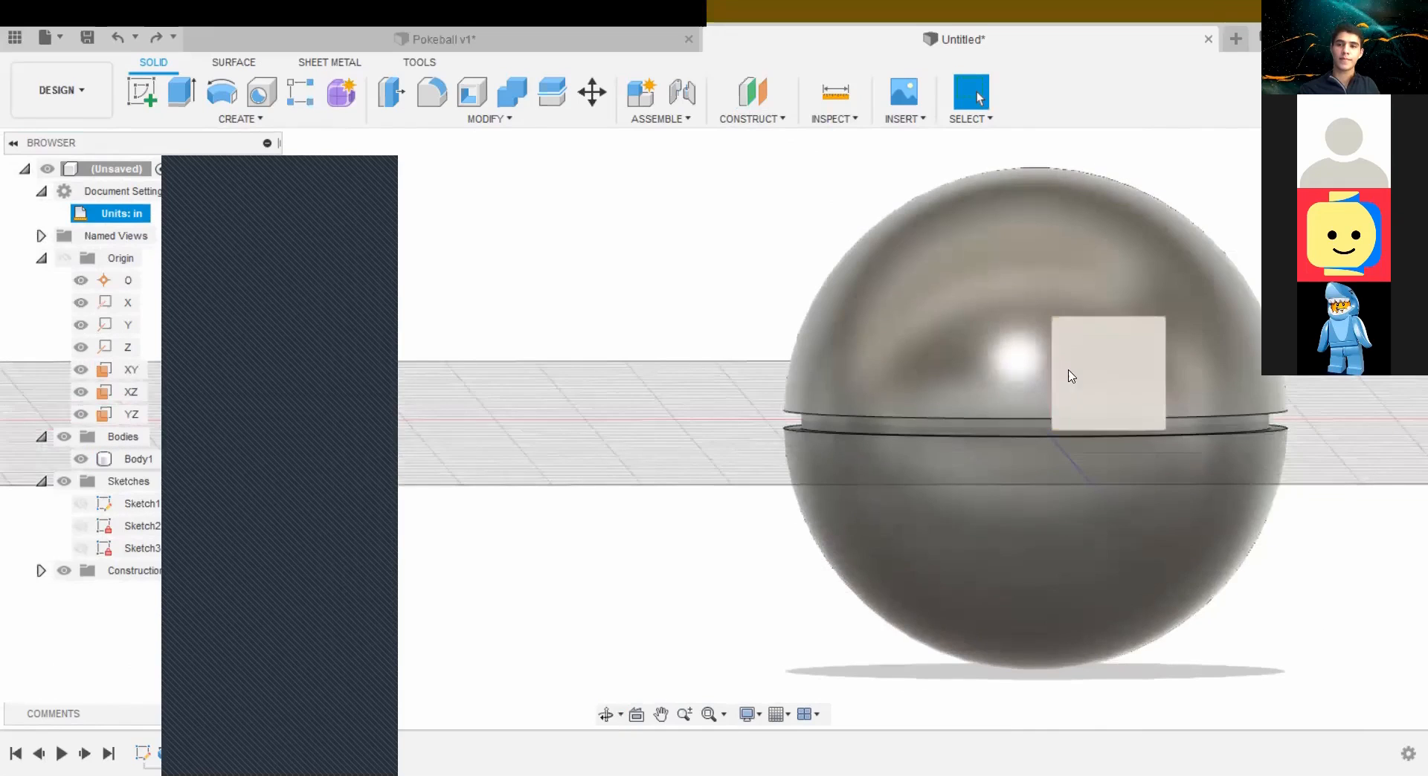
left_click(141, 93)
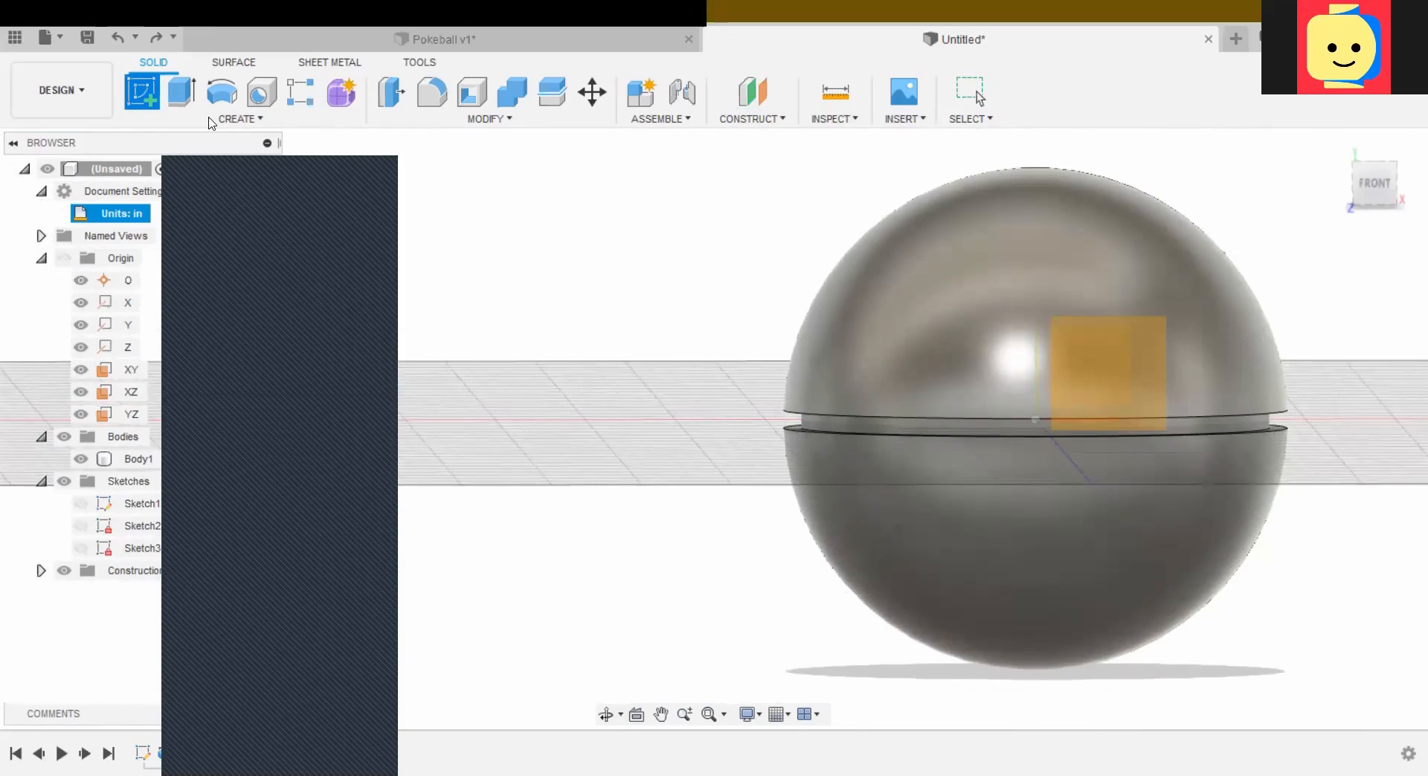
left_click(1121, 343)
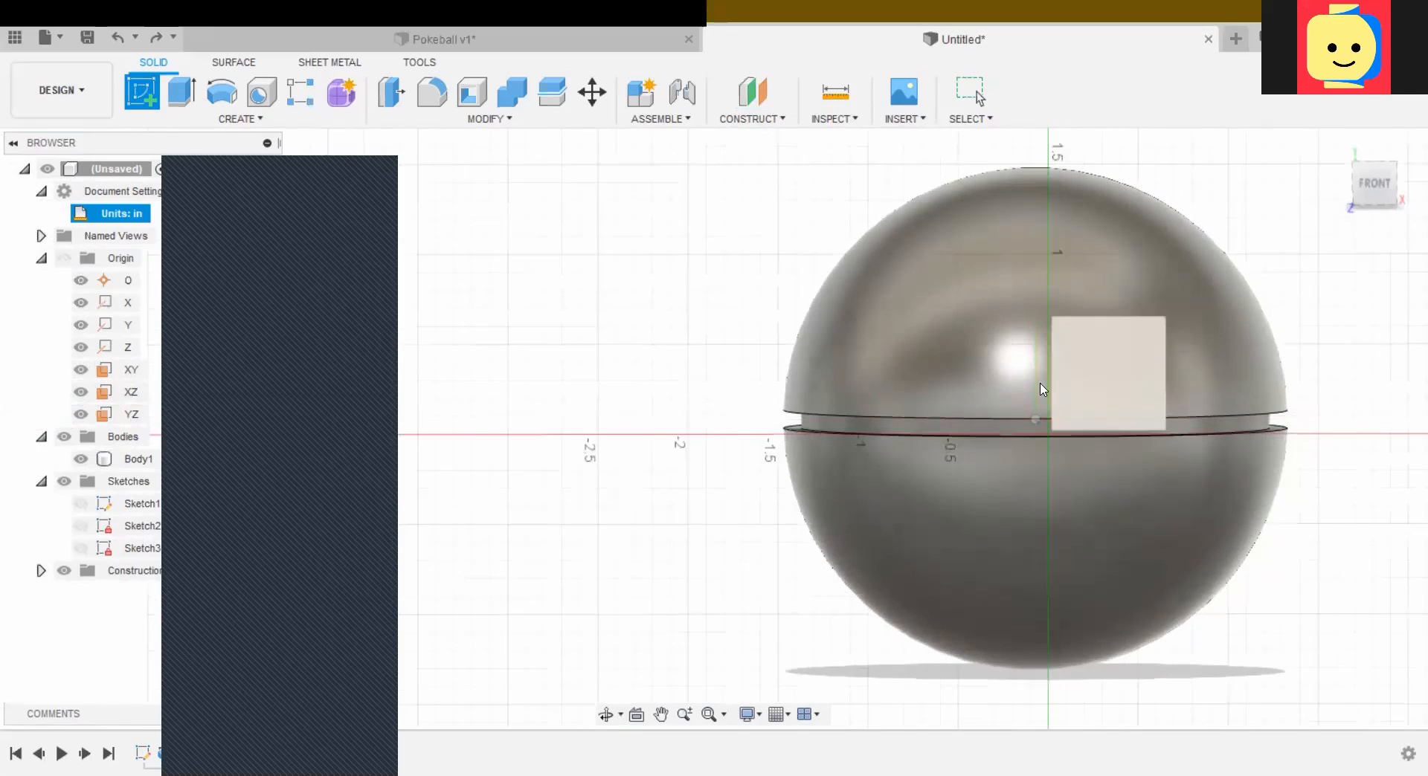
middle_click_drag(716, 384, 890, 371, "shift")
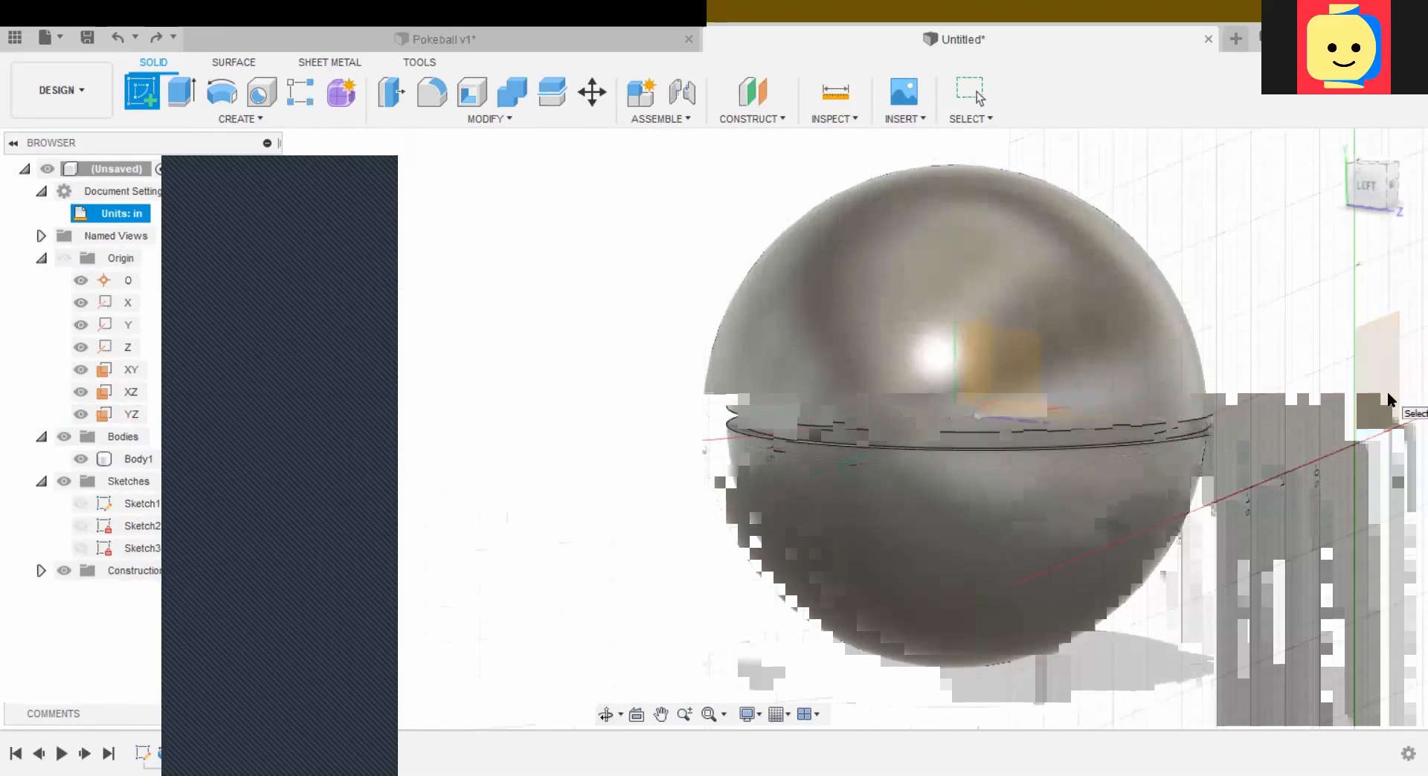
left_click(1386, 391)
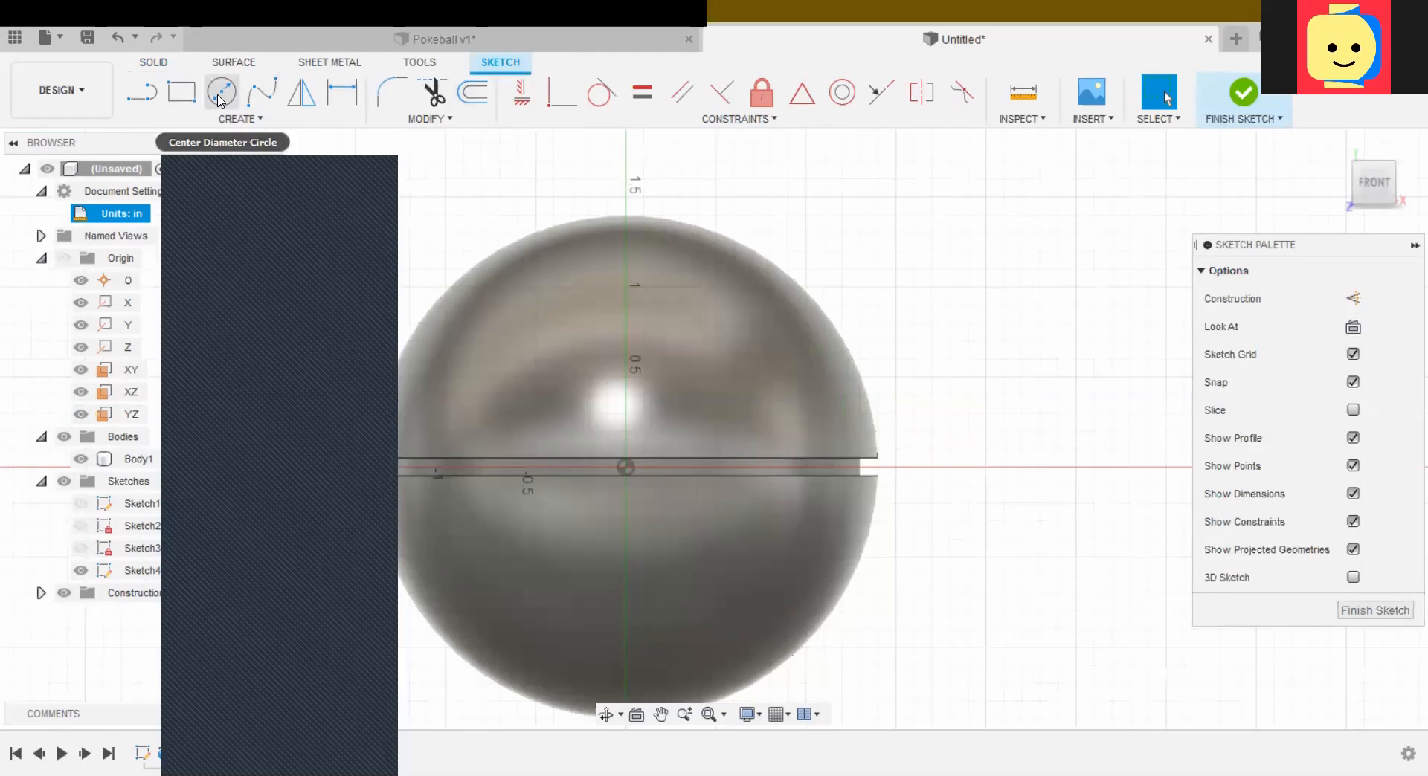
left_click(220, 97)
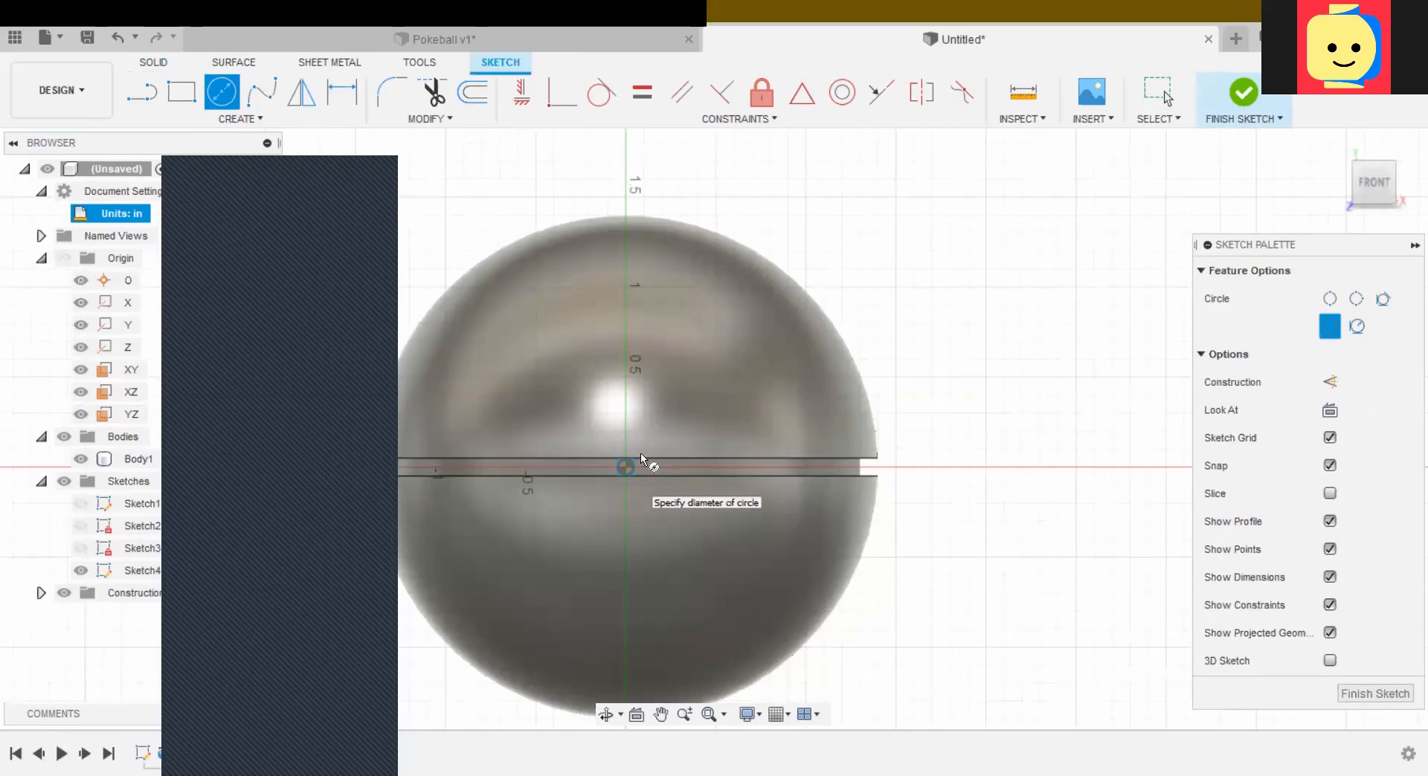
left_click(623, 465)
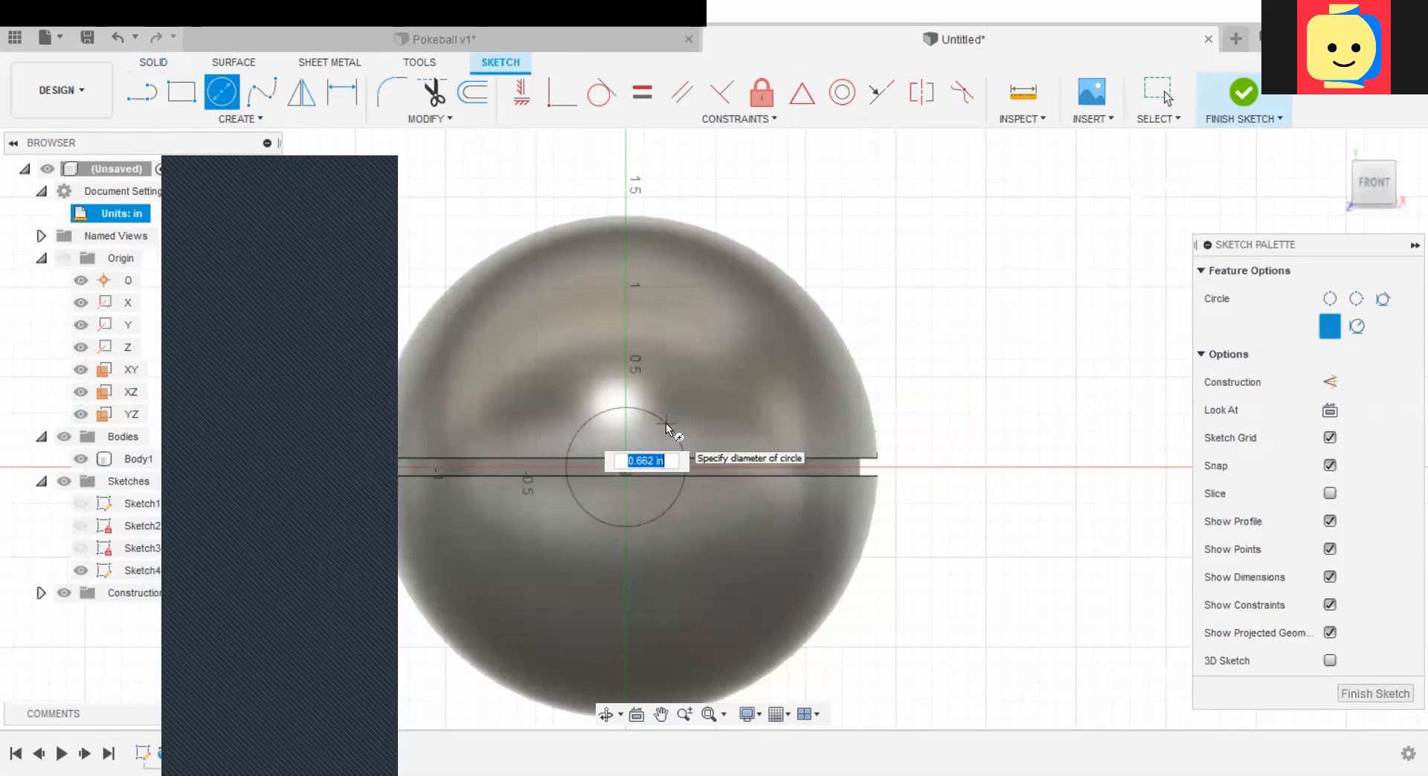
left_click(667, 429)
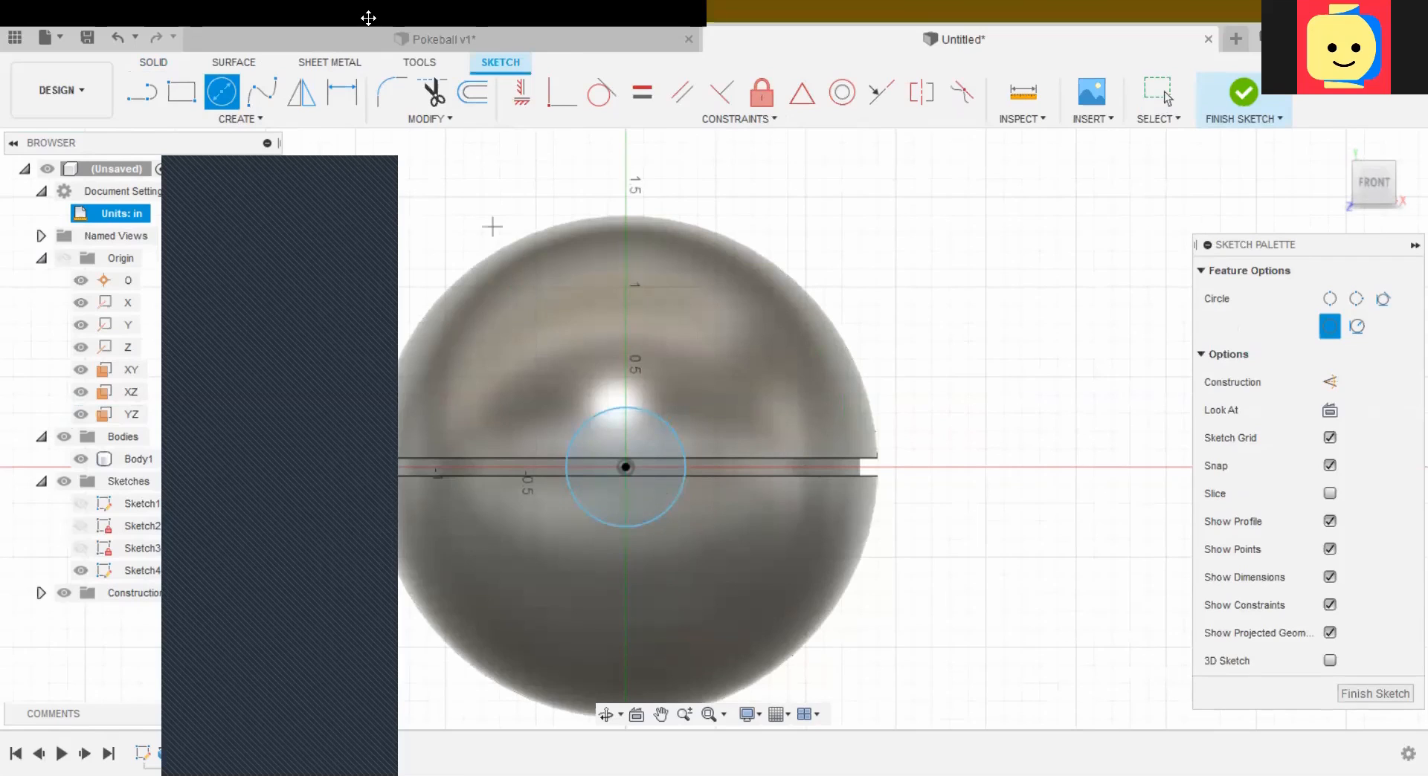
Step: Dimension the origin-centred circle on the offset plane with a diameter of 0.6 in
key("d")
left_click(669, 510)
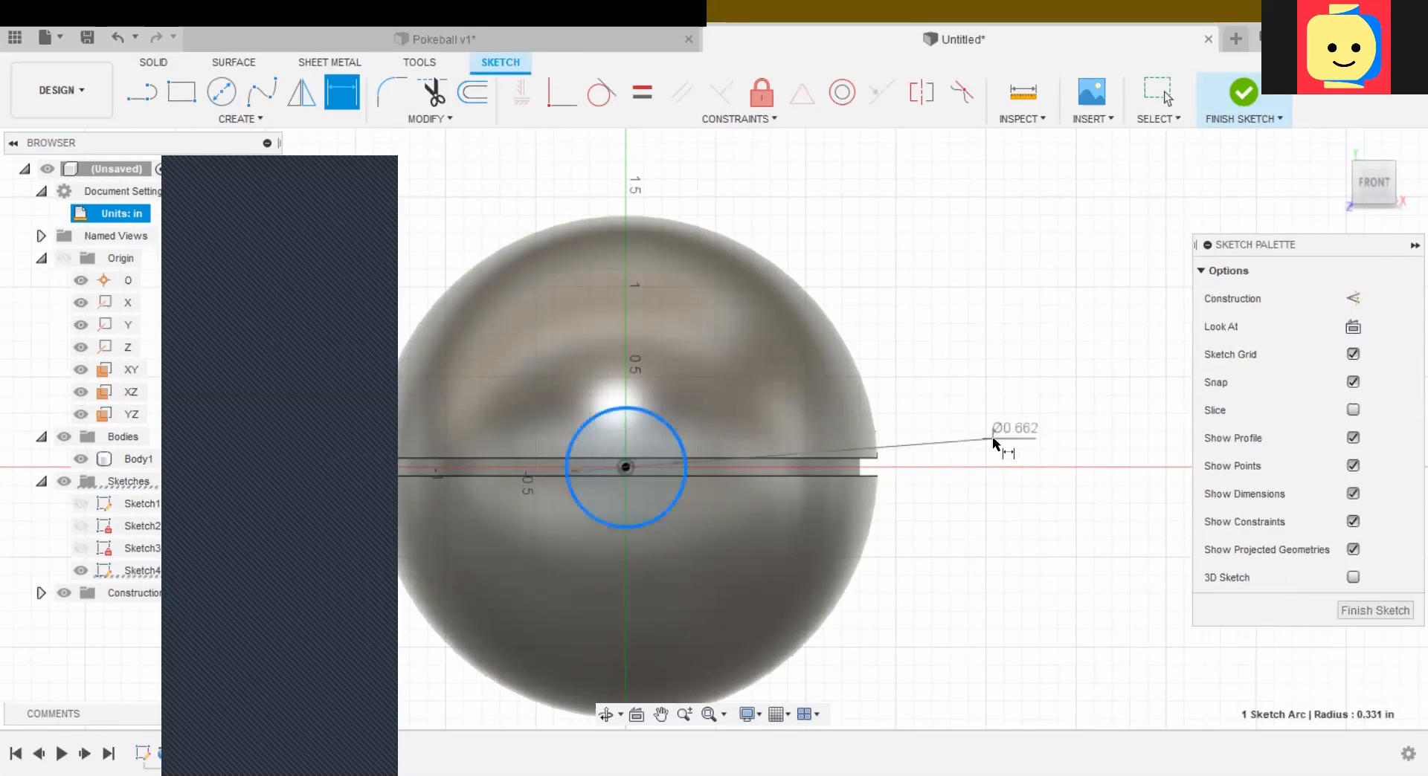
left_click(1006, 451)
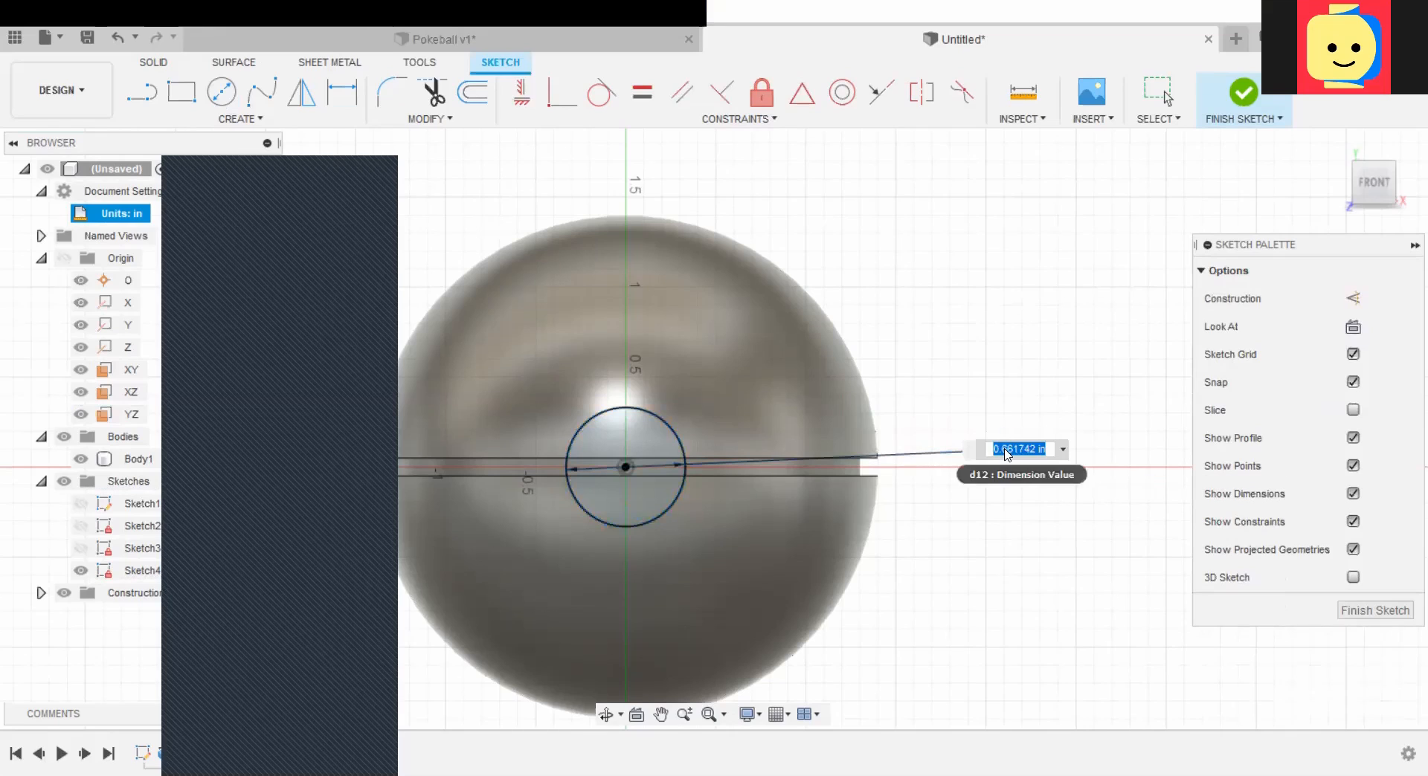
type("0.6")
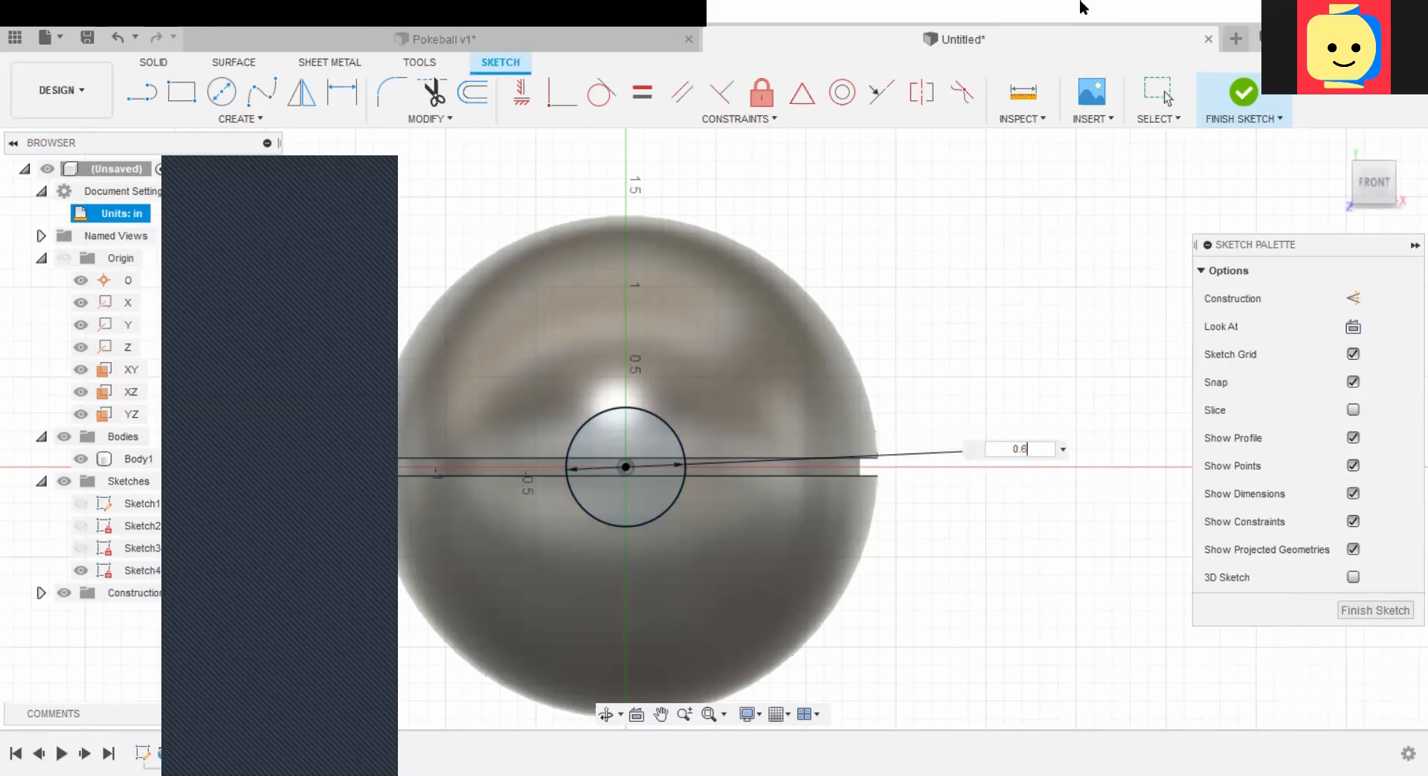
key("Return")
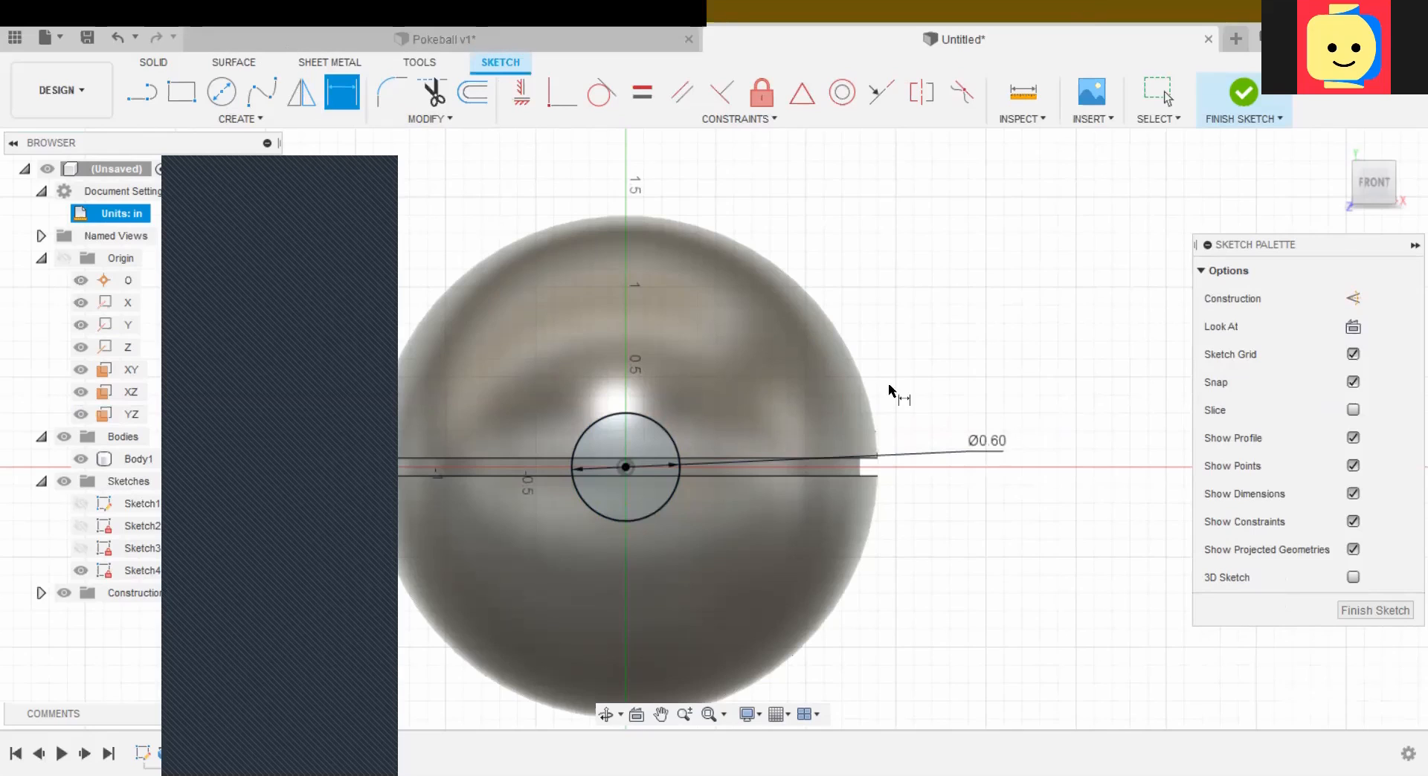
Step: Change the circle's diameter dimension to 0.65 in and finish the sketch
double_click(988, 446)
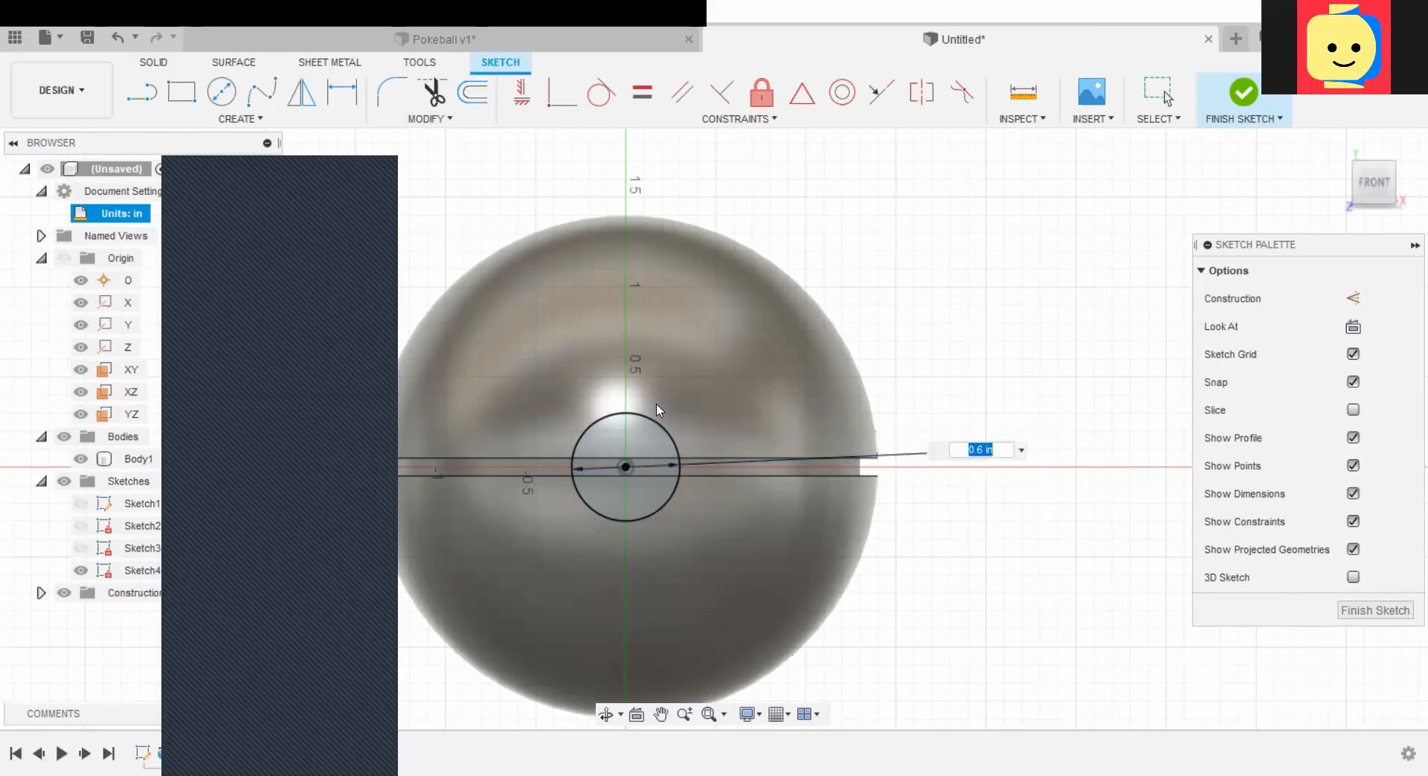
type("0.65")
key("Return")
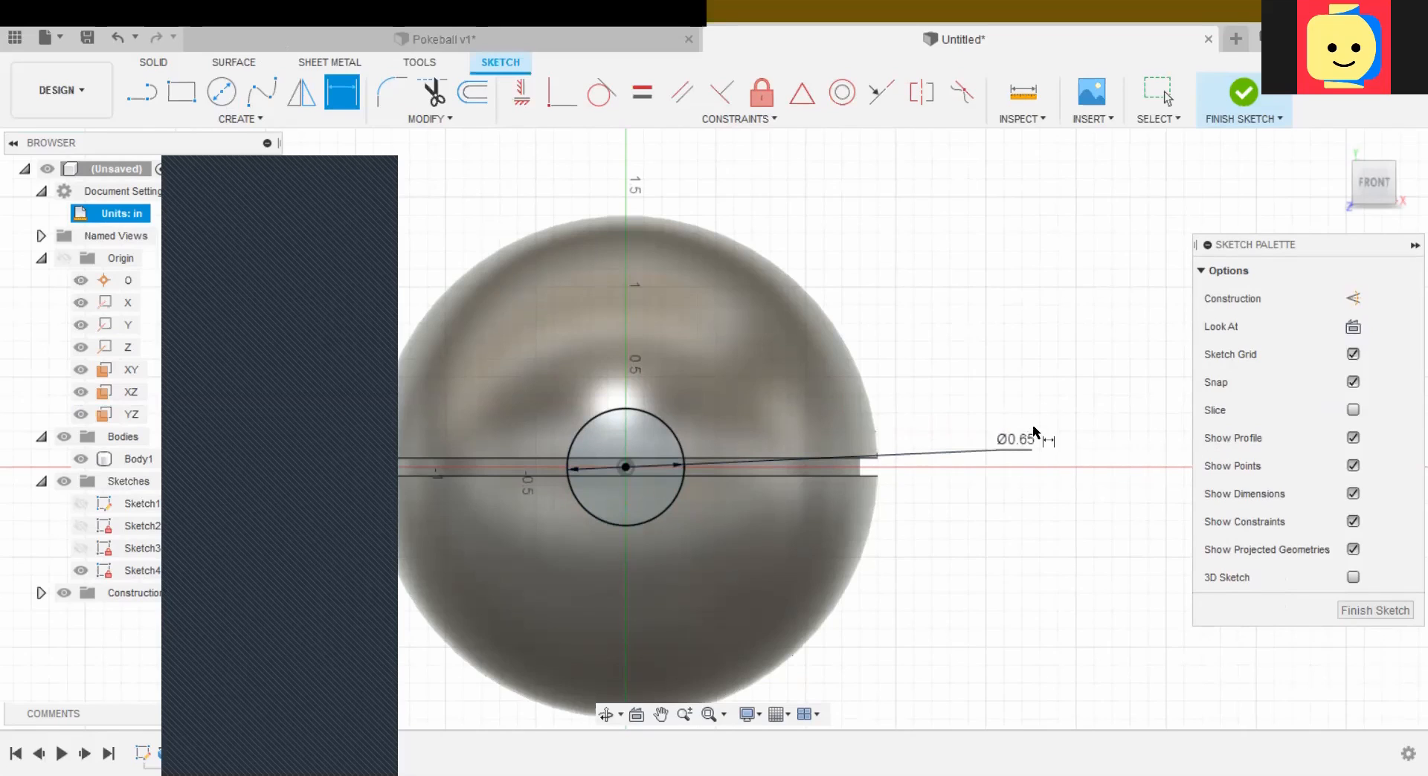
left_click(1350, 611)
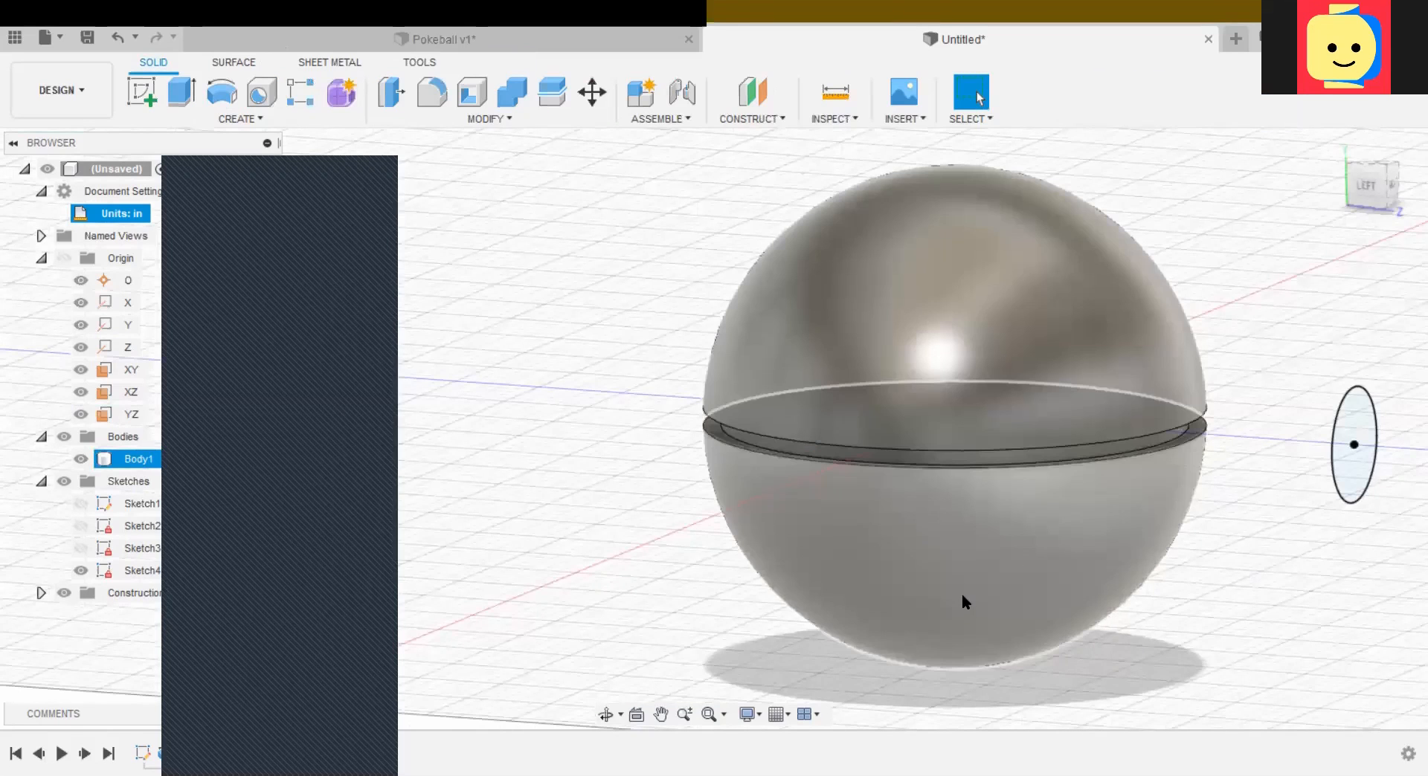
Step: Cut-extrude the 0.65 in circle from the offset plane to the inner face of the ball's groove, using the To Object extent
left_click(751, 585)
left_click(749, 532)
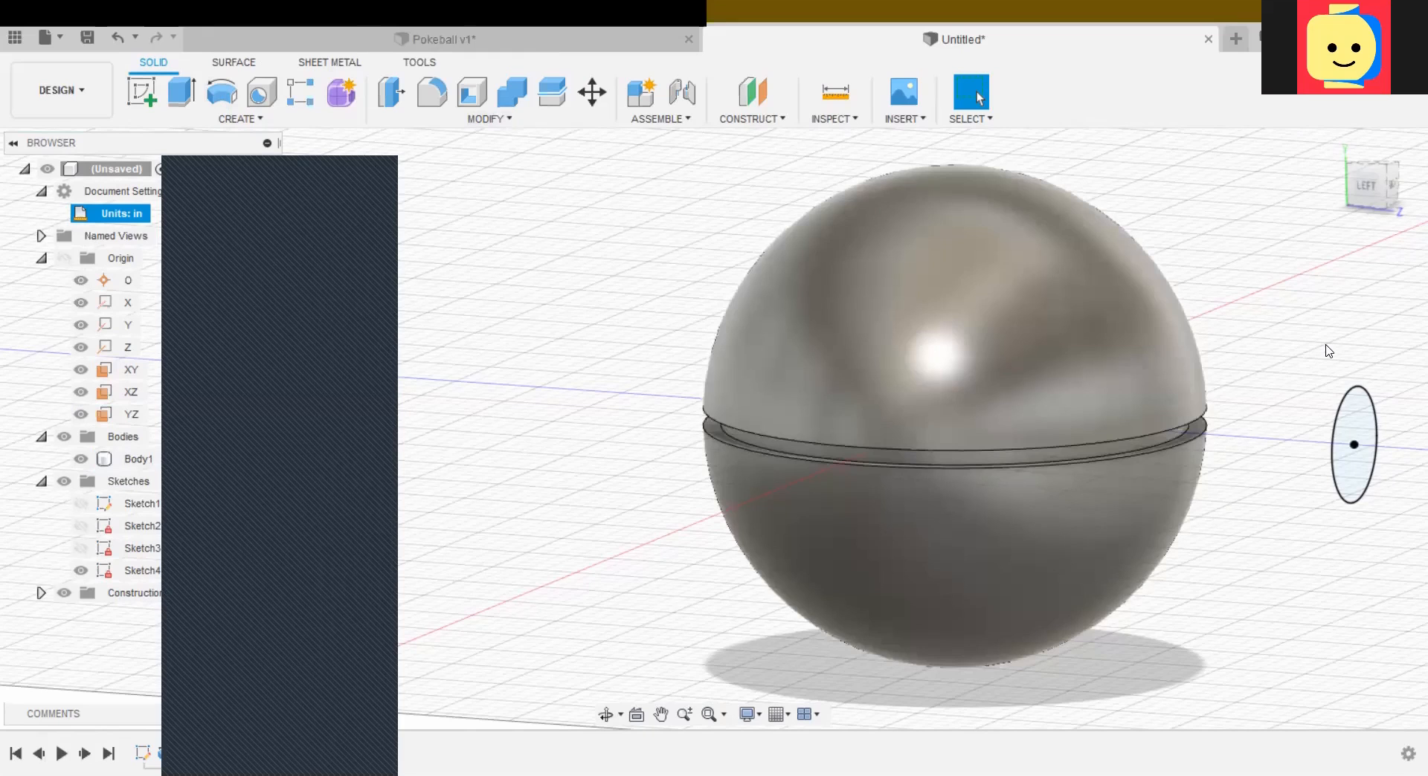
key("e")
middle_click_drag(1240, 514, 835, 538)
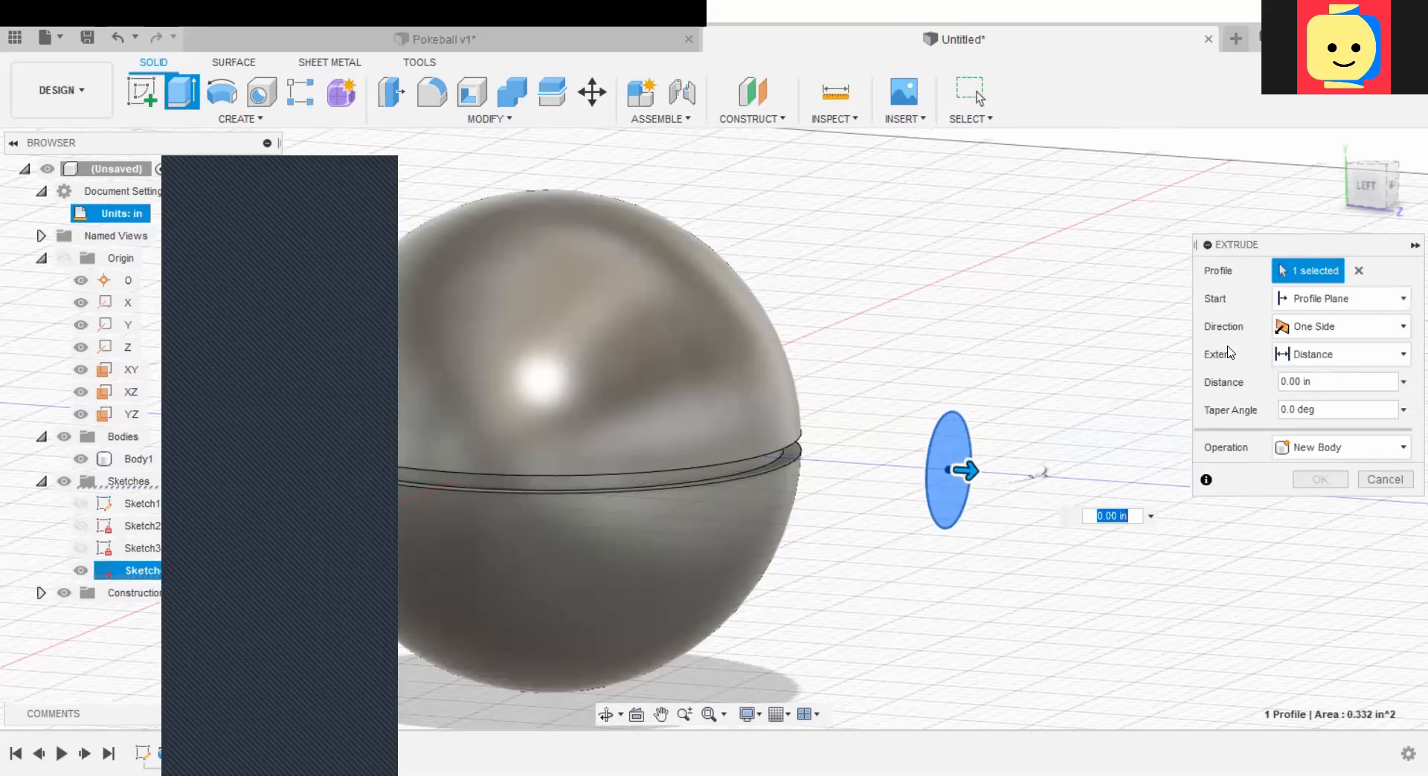
left_click(1294, 365)
left_click(1294, 398)
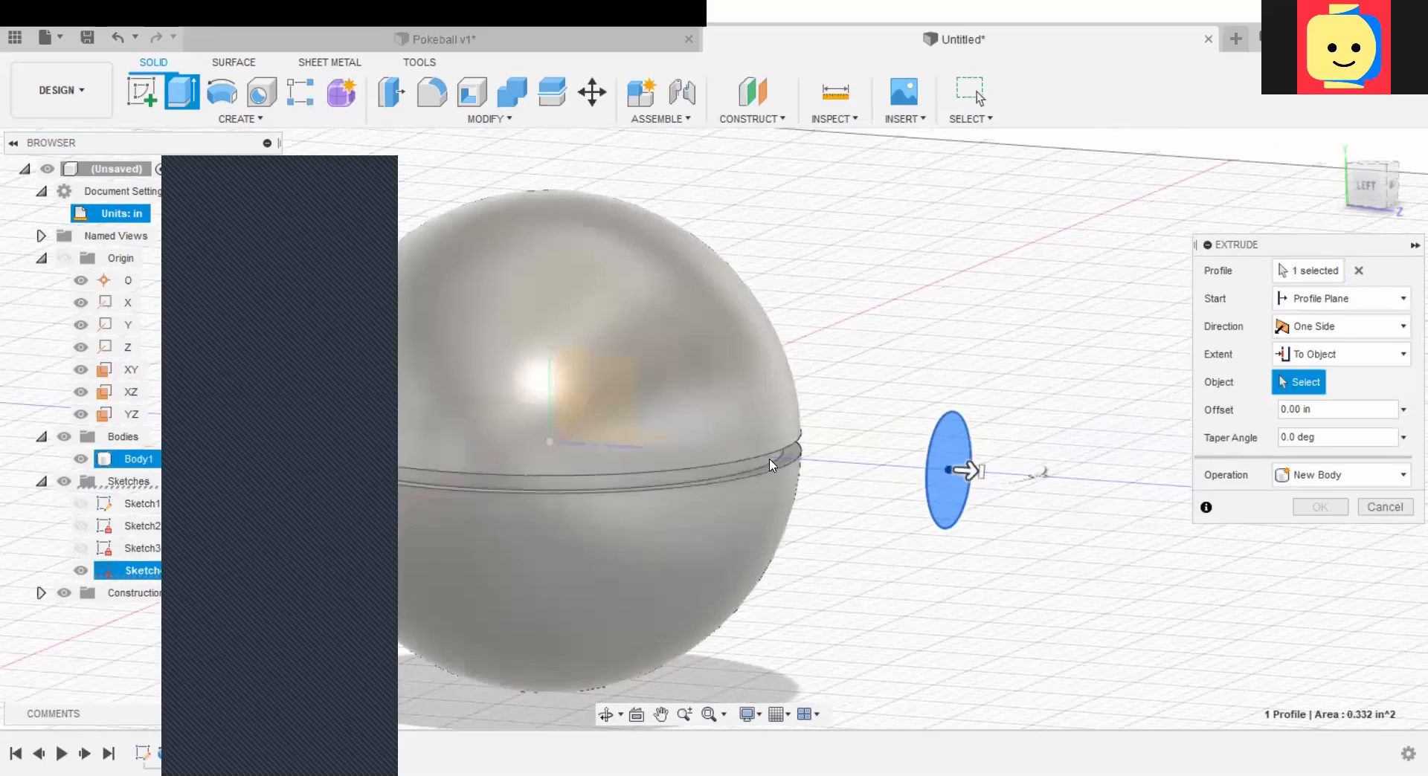
scroll(769, 466, "up", 3)
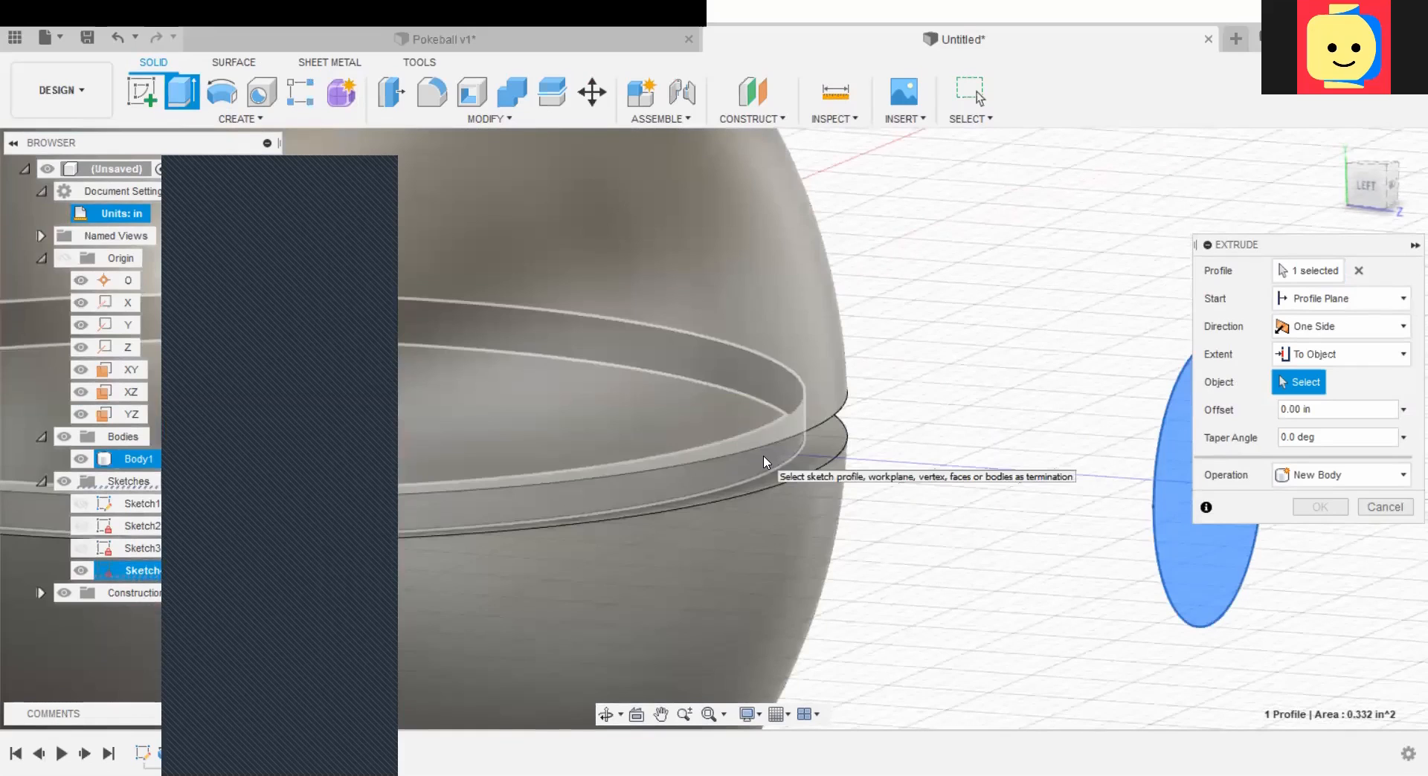
left_click(766, 462)
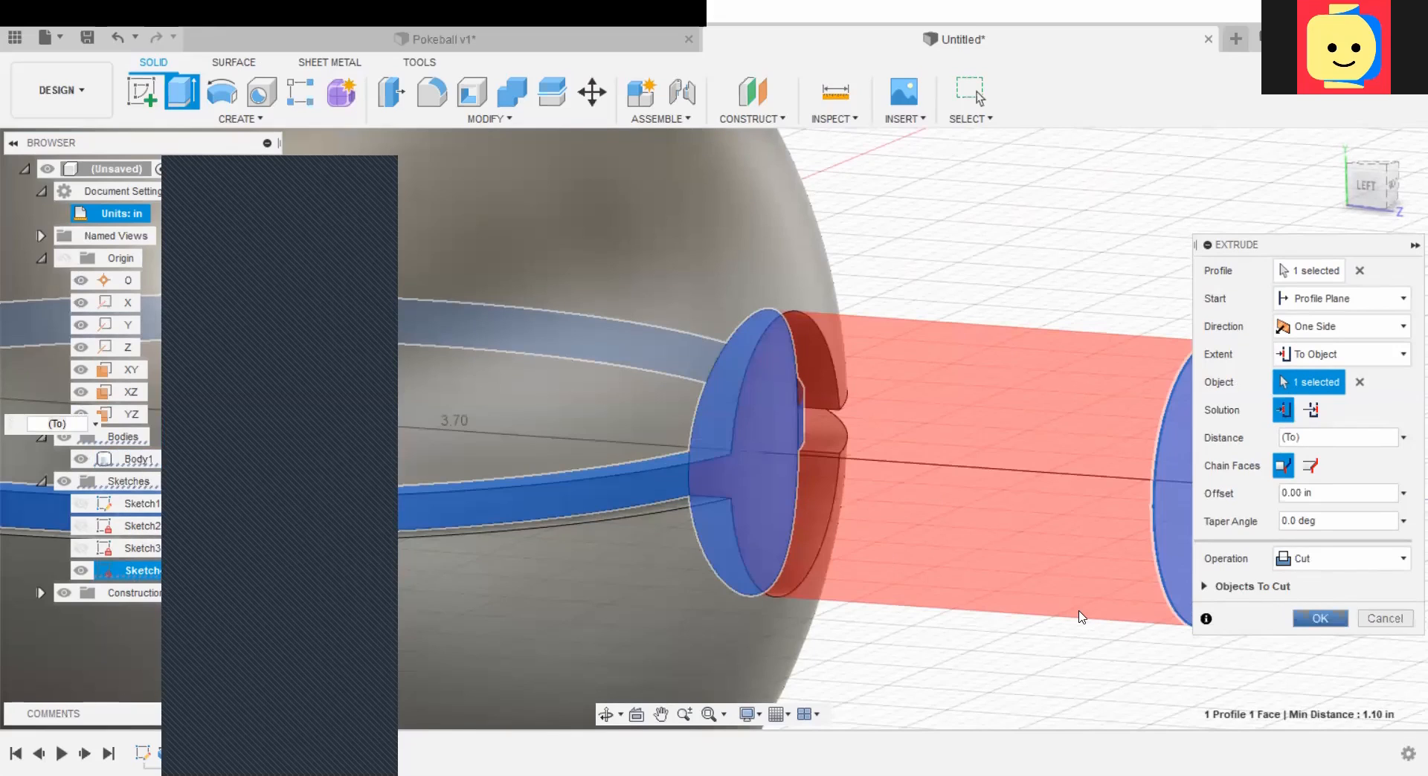
left_click(1327, 627)
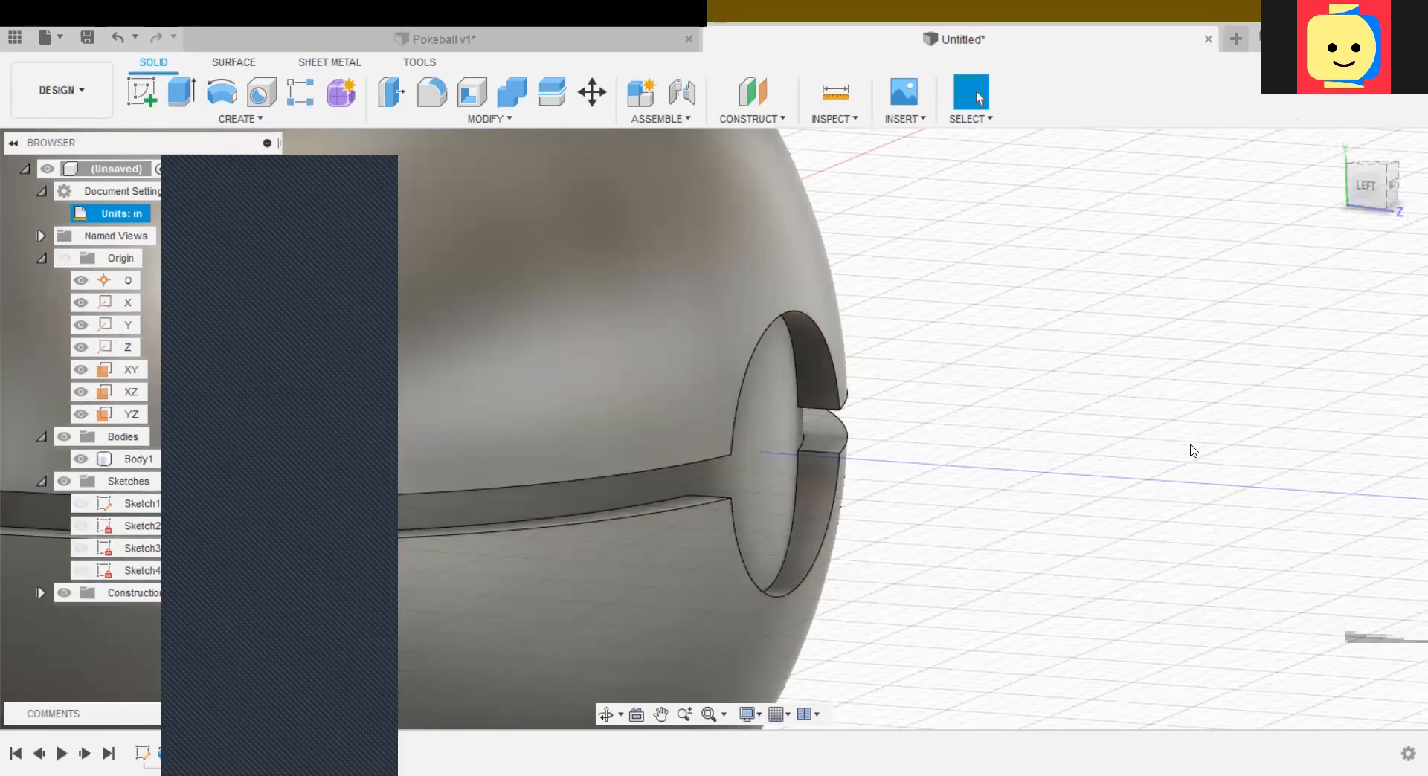
Step: Inspect the circular recess in the ball from the front and from the side
middle_click_drag(1233, 336, 1099, 332, "shift")
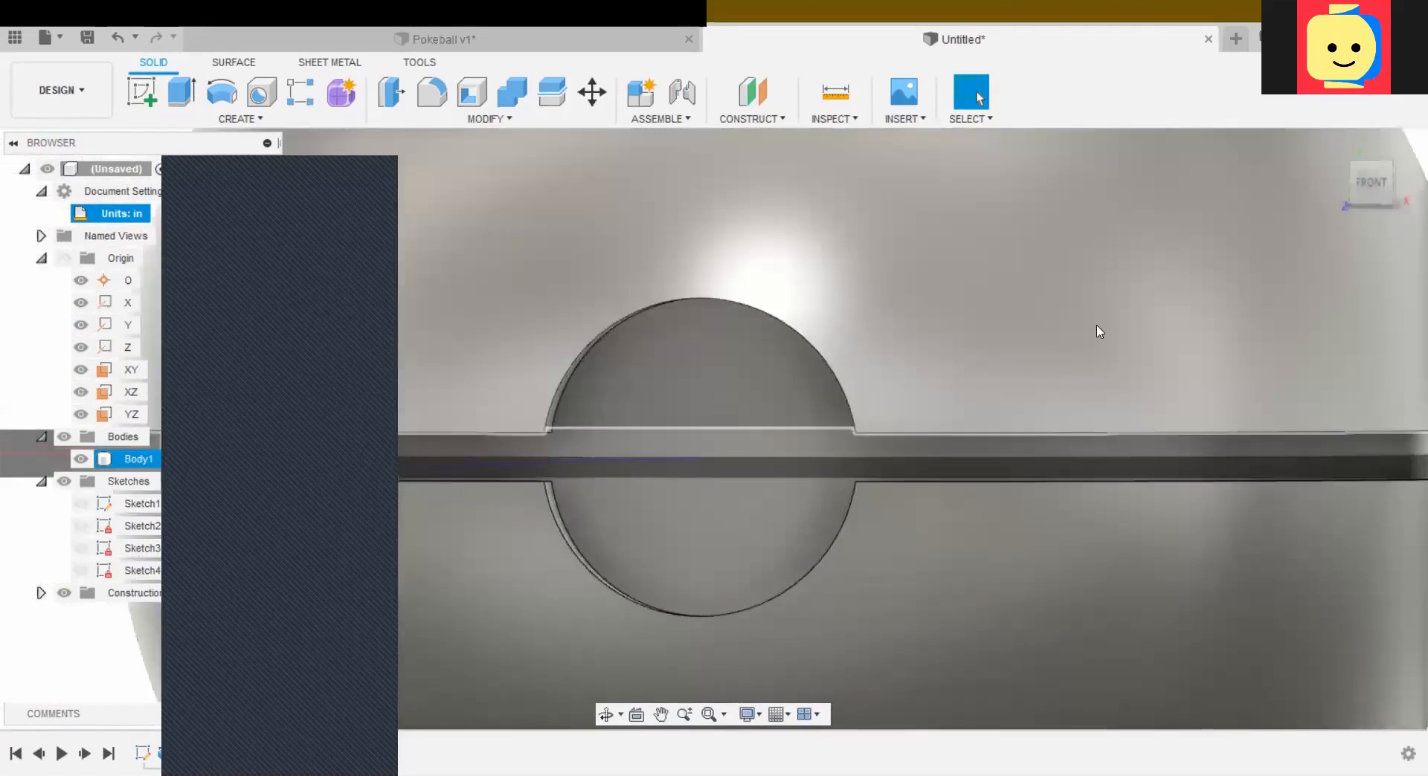
scroll(1099, 333, "down", 7)
mouse_move(1009, 344)
middle_mouse_down("shift")
mouse_move(1010, 387)
mouse_move(976, 394)
mouse_move(997, 335)
middle_mouse_up("shift")
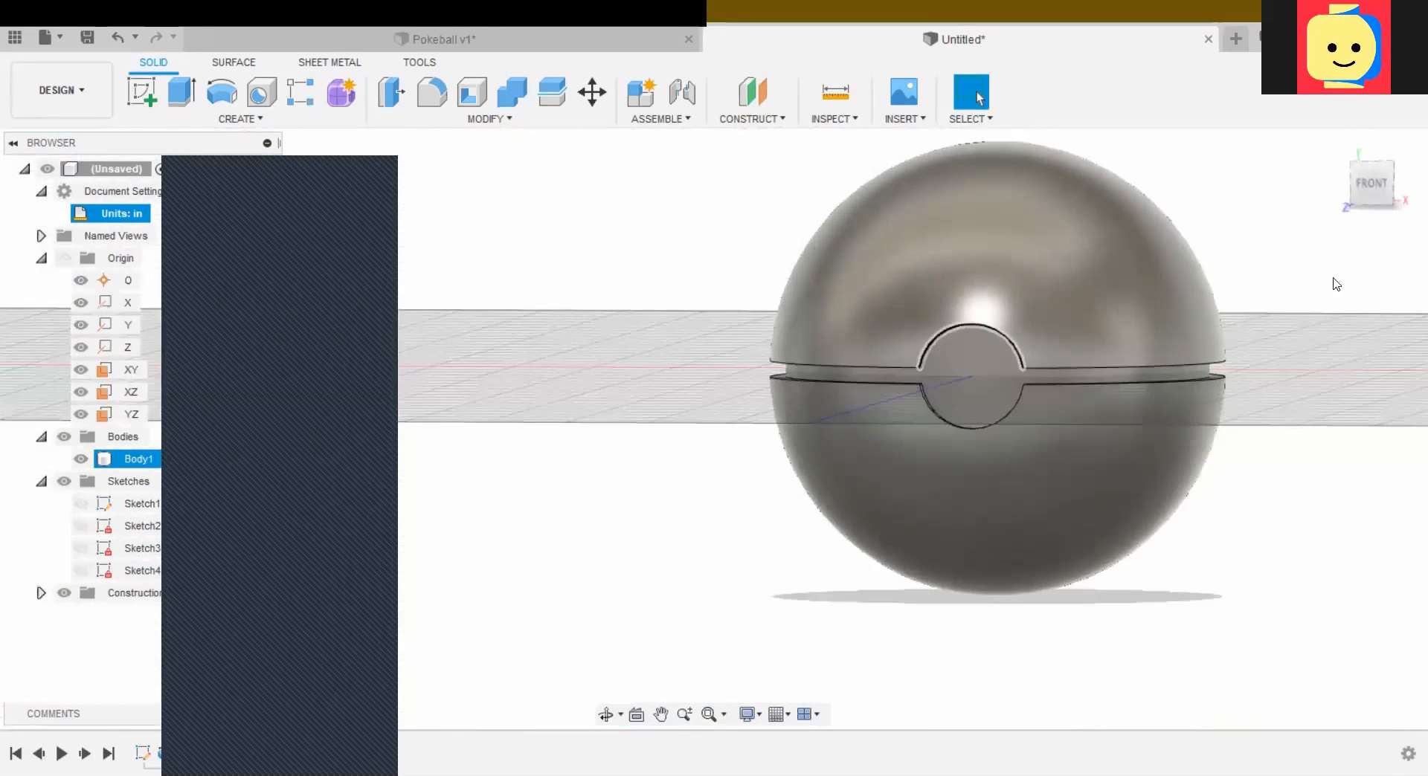
left_click(1363, 185)
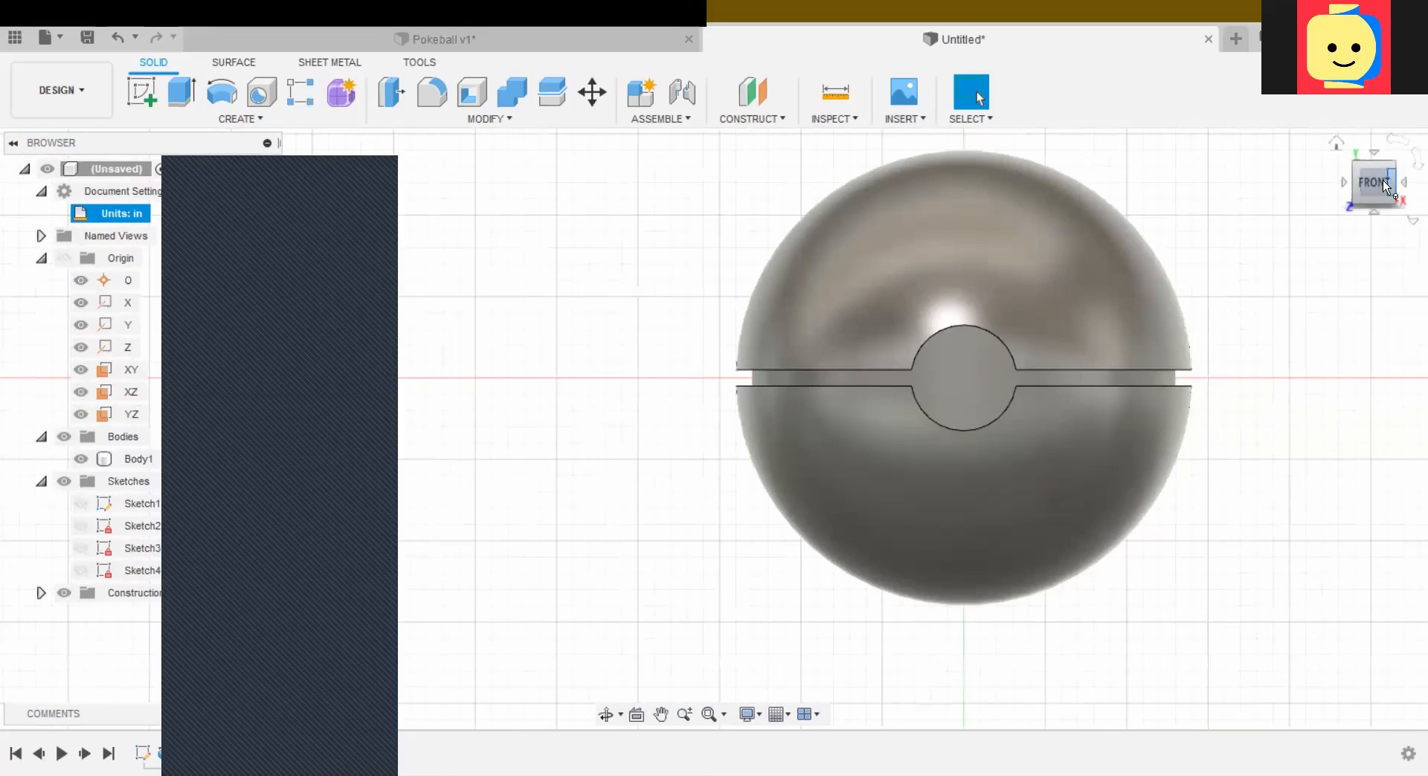
left_click(1363, 182)
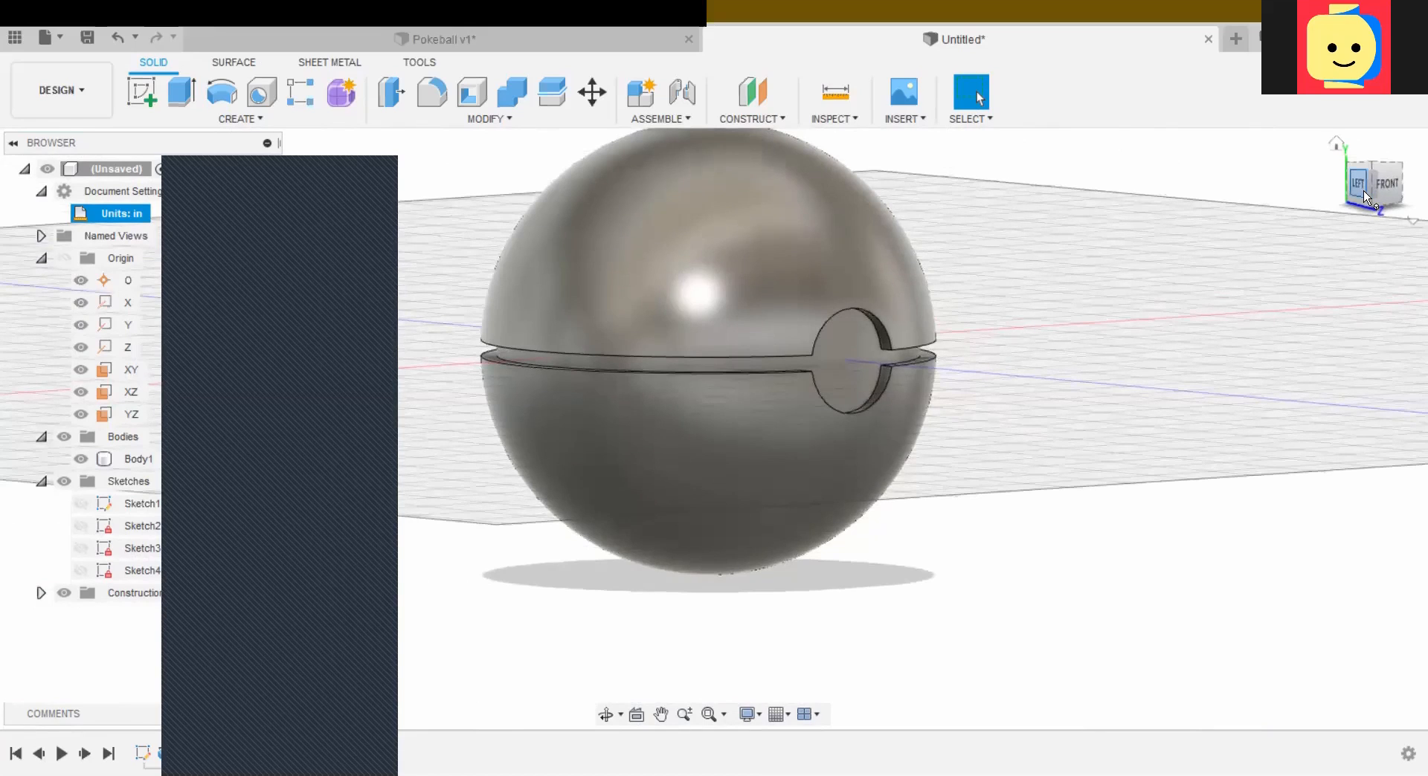
left_click(601, 204)
left_click(483, 218)
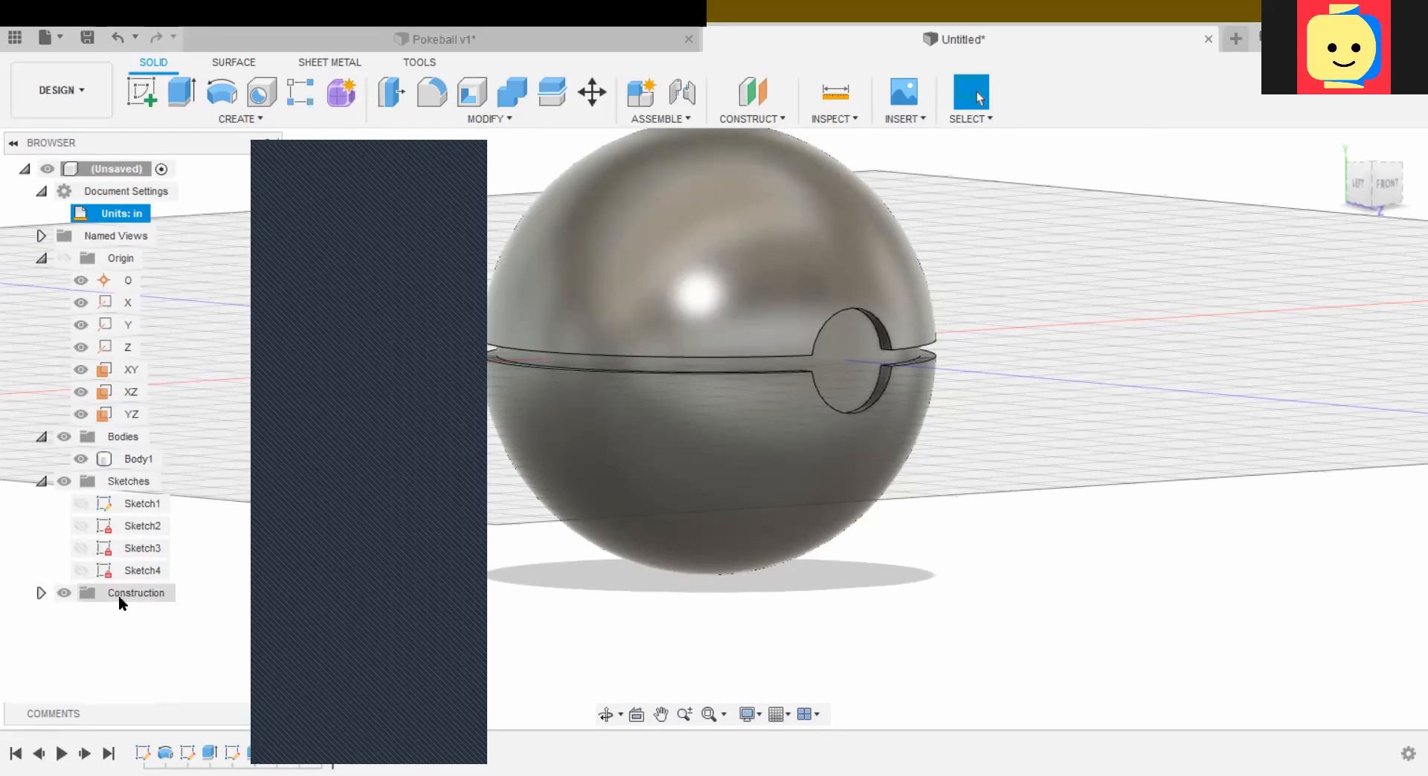
Step: Show the offset plane and all four sketches, and hide the ball body
left_click(40, 597)
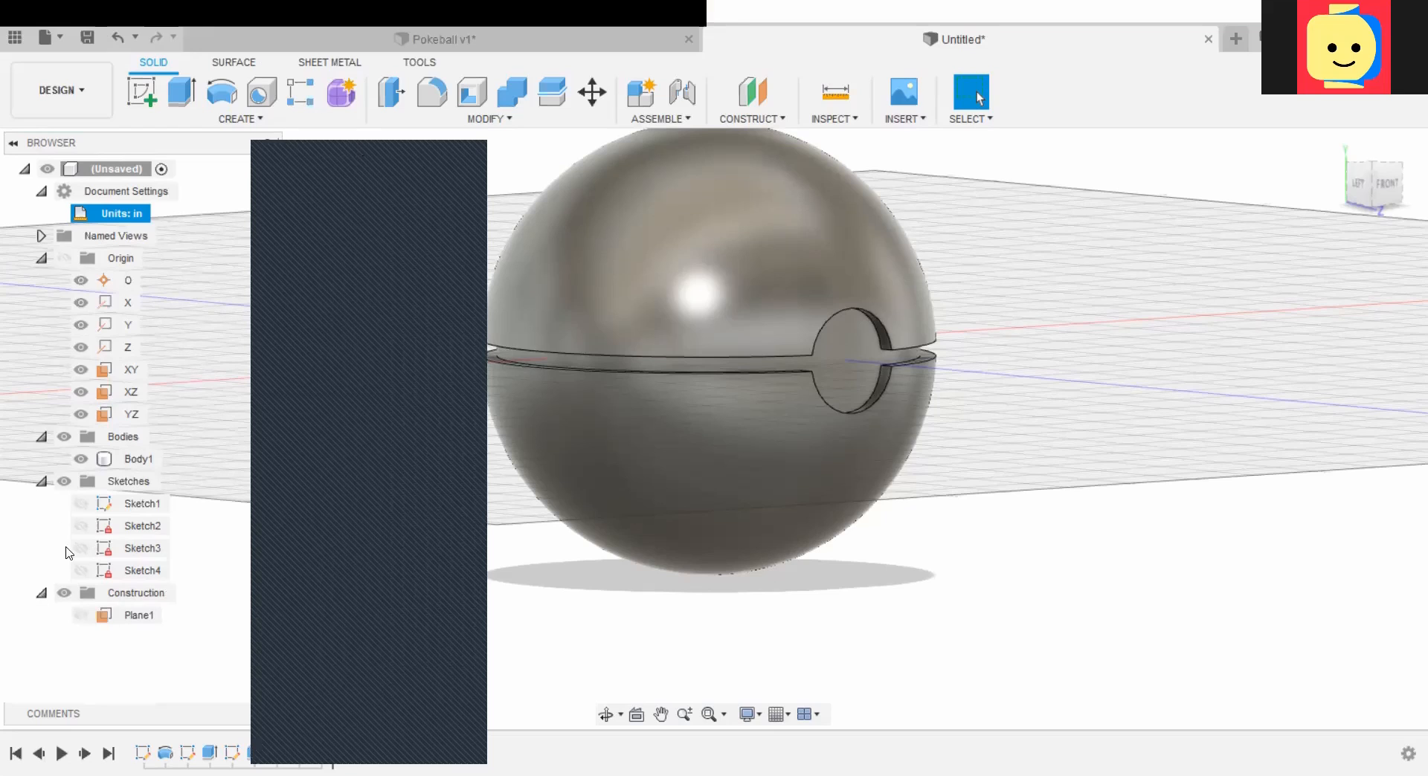
left_click(84, 623)
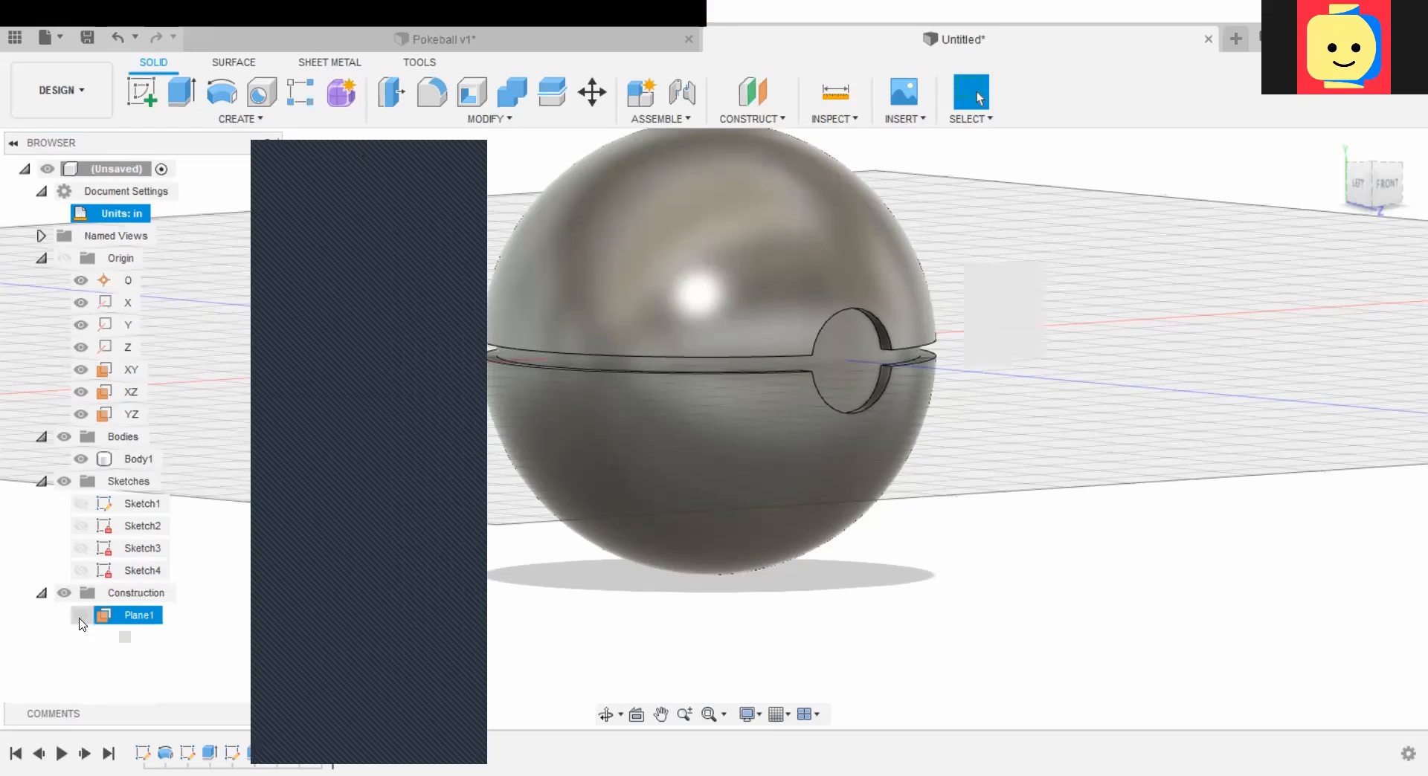
left_click(81, 617)
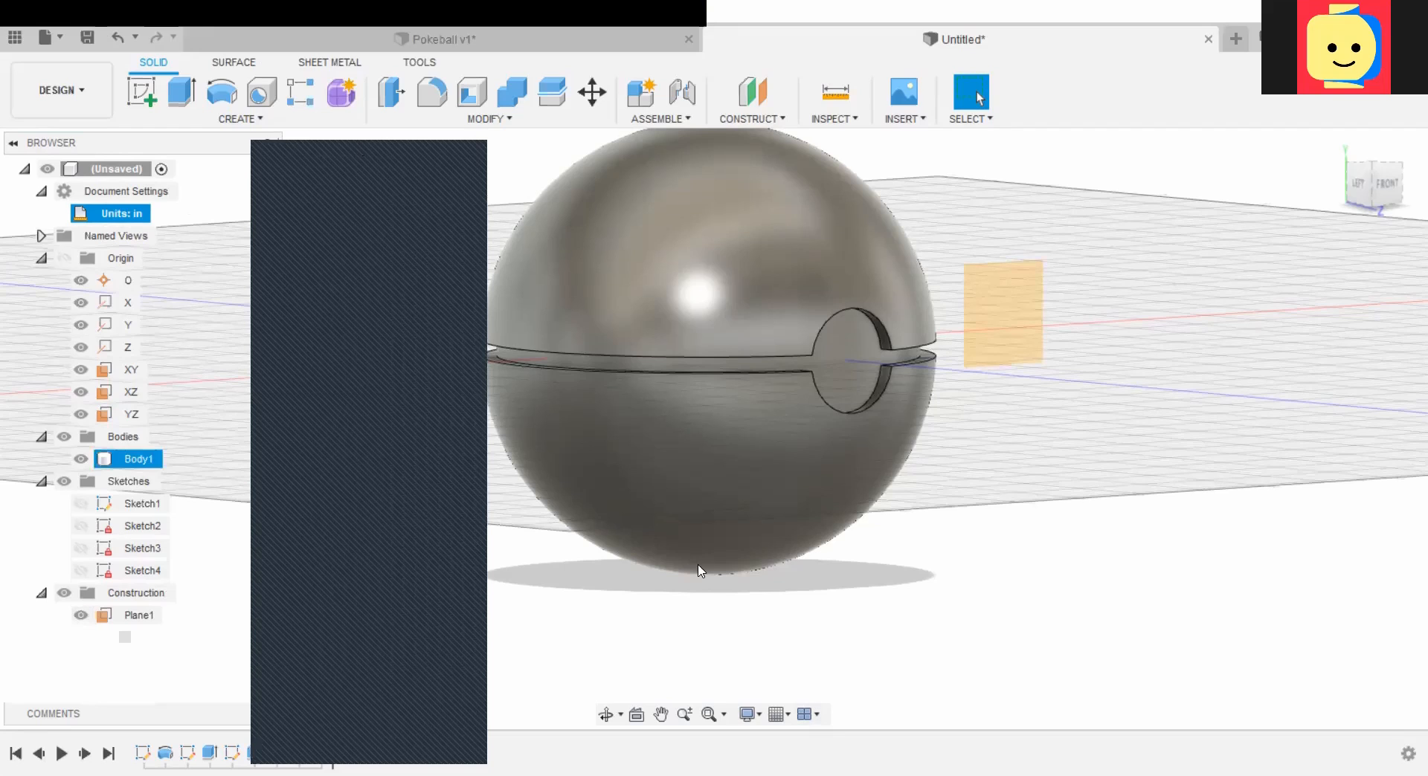
left_click(81, 570)
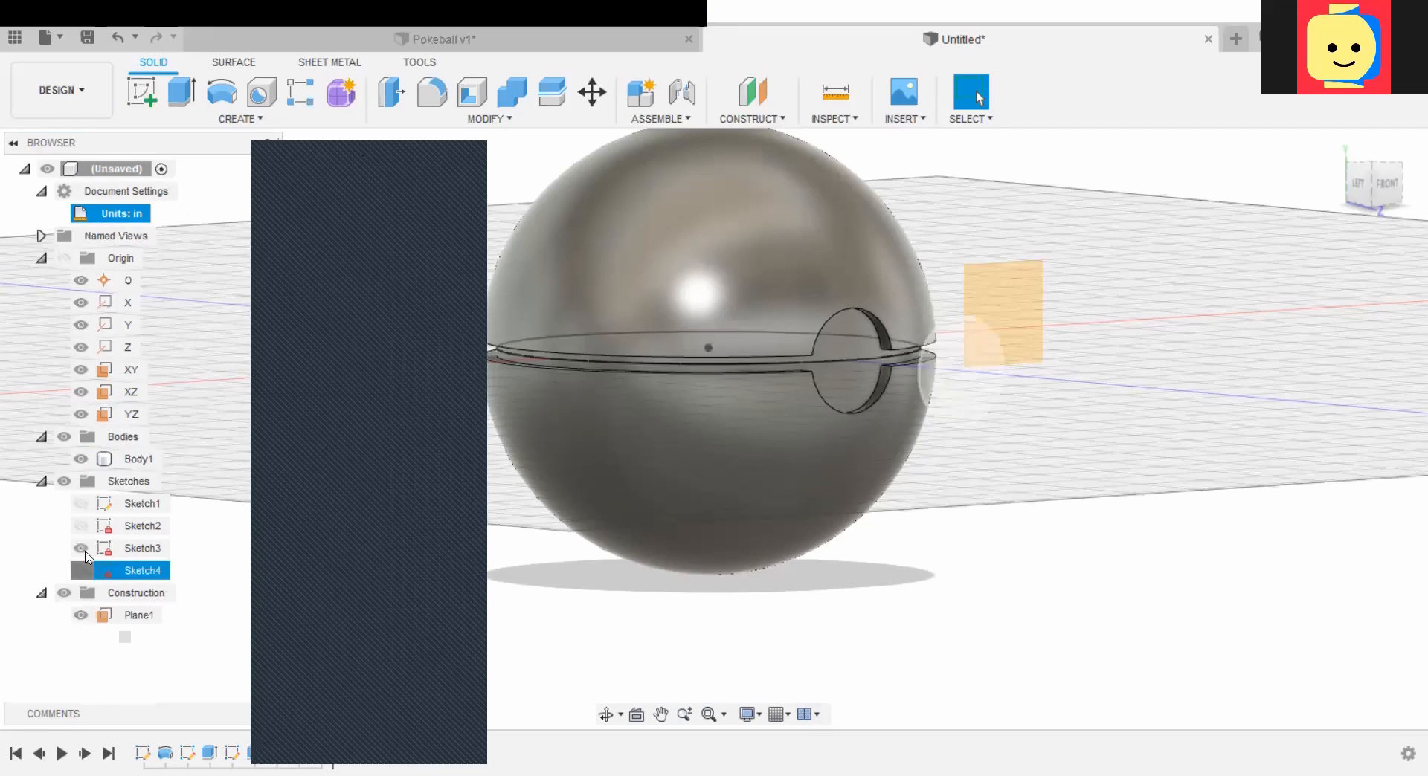
left_click(81, 548)
left_click(81, 526)
left_click(82, 505)
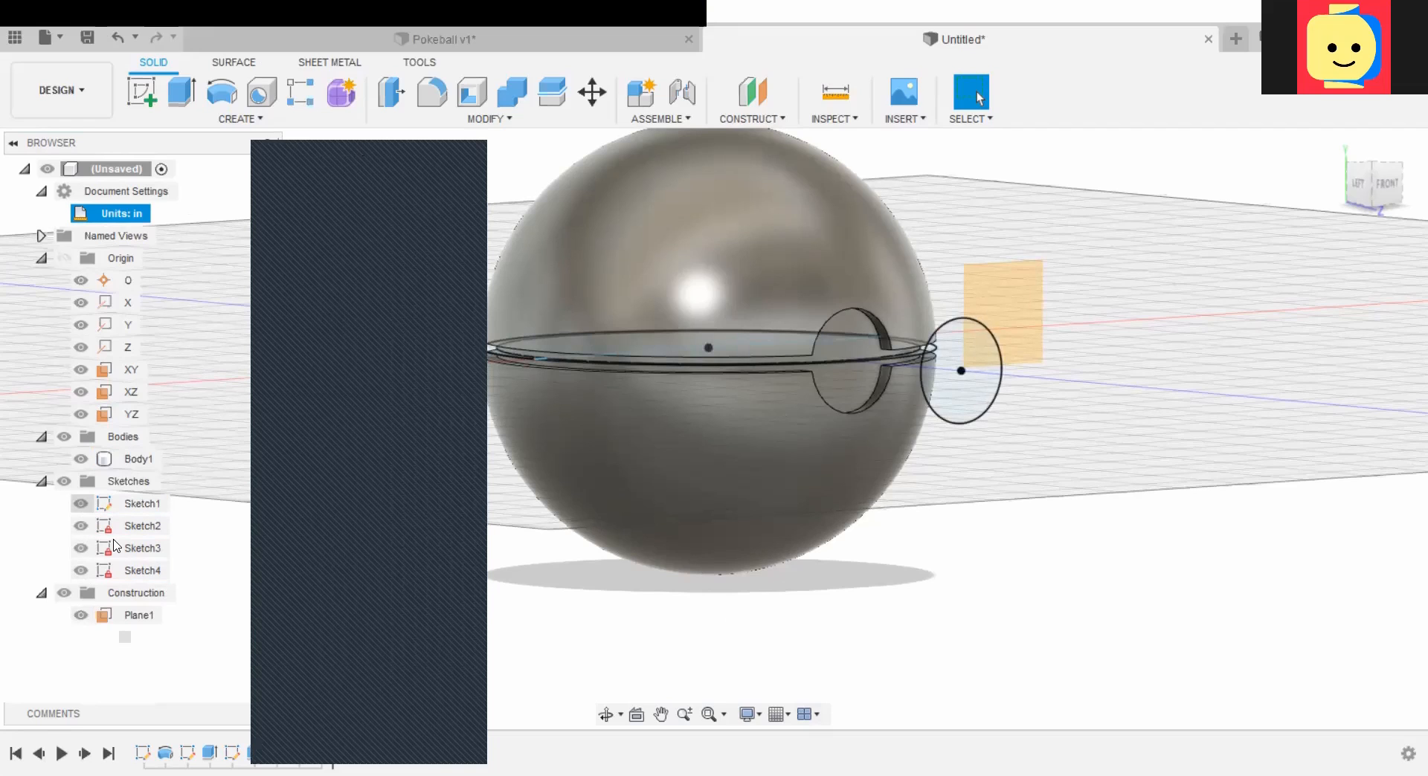
left_click(81, 459)
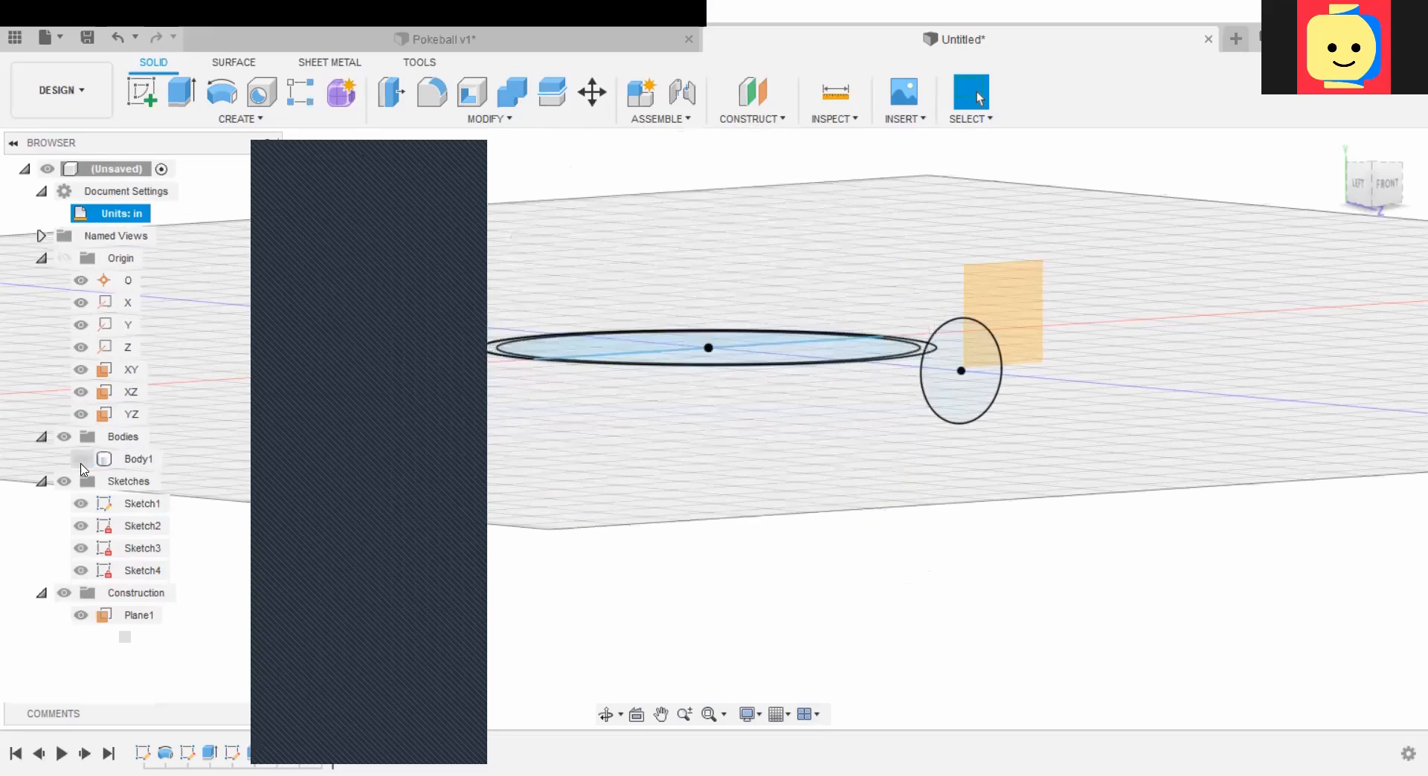
Step: Show the ball body again and hide the four sketches and the offset plane
left_click(81, 459)
left_click(81, 503)
left_click(81, 526)
left_click(81, 548)
left_click(81, 570)
left_click(81, 615)
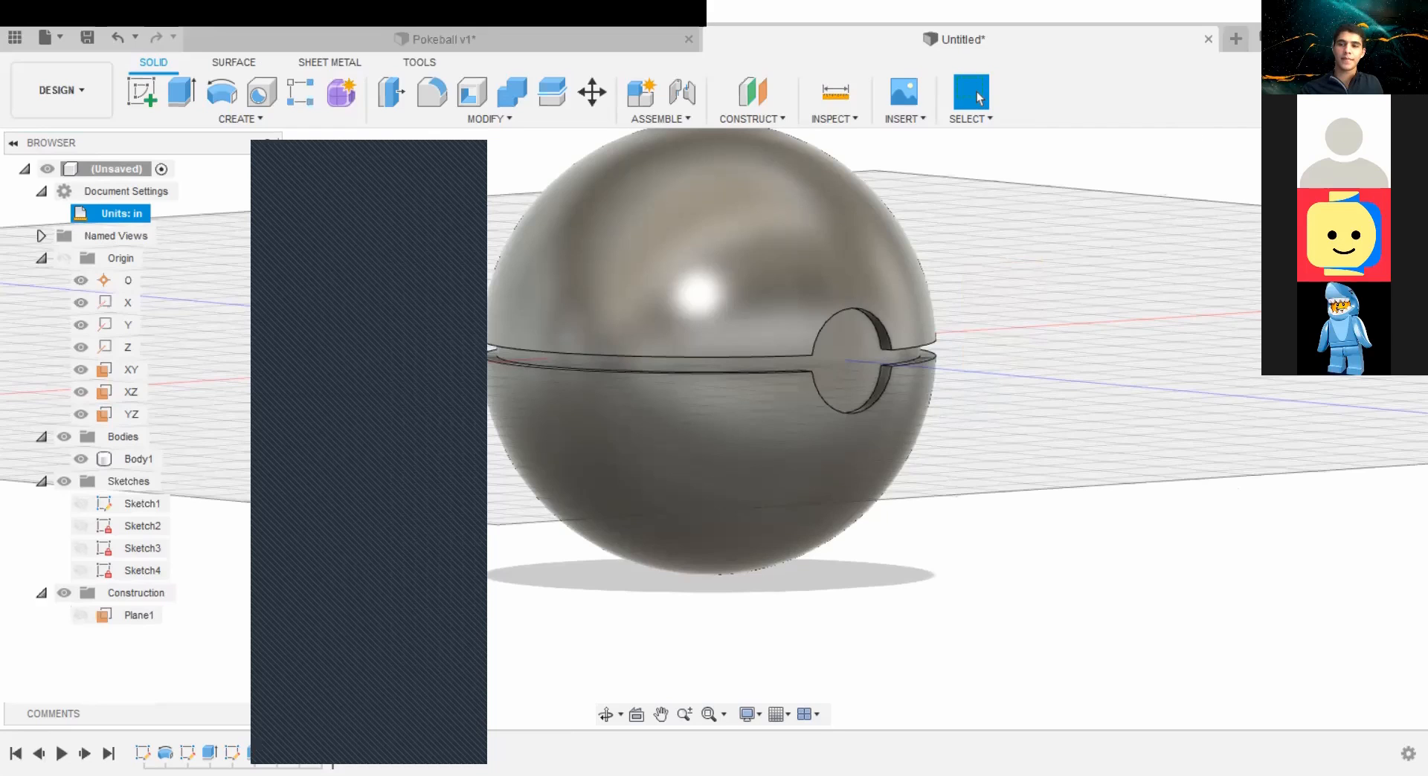
Step: Sketch an origin-centred circle about 0.47 in in diameter on the XY plane and finish the sketch
middle_click_drag(1004, 439, 796, 440, "shift")
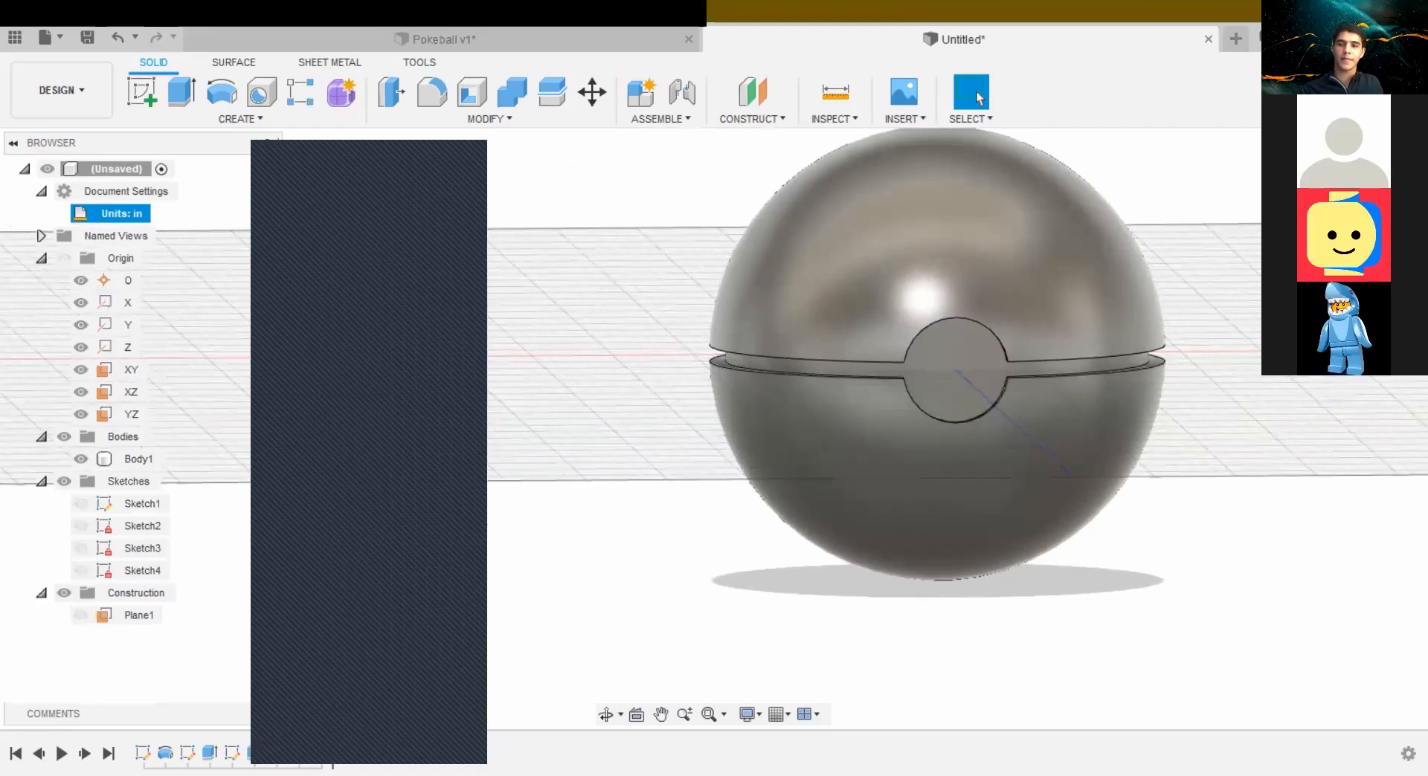
left_click(140, 96)
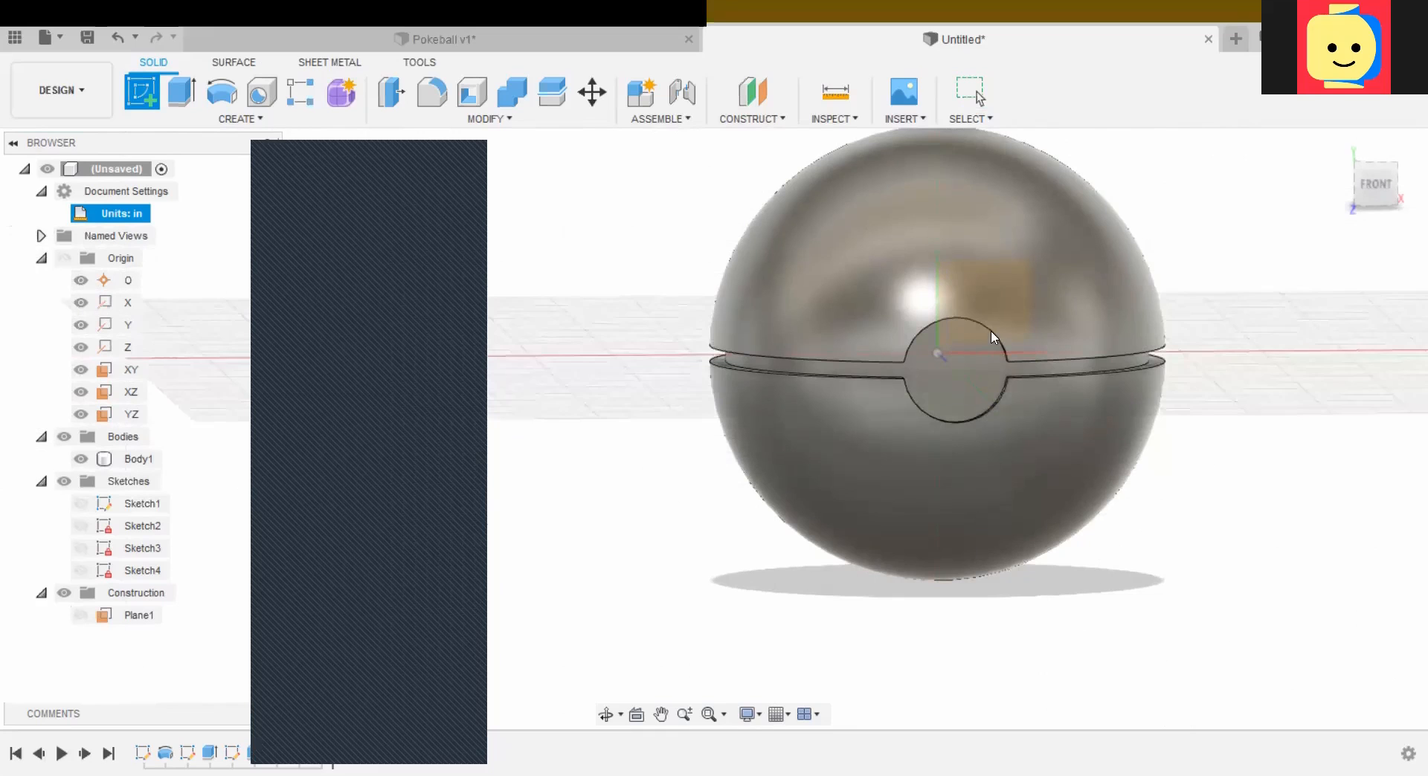
left_click(975, 289)
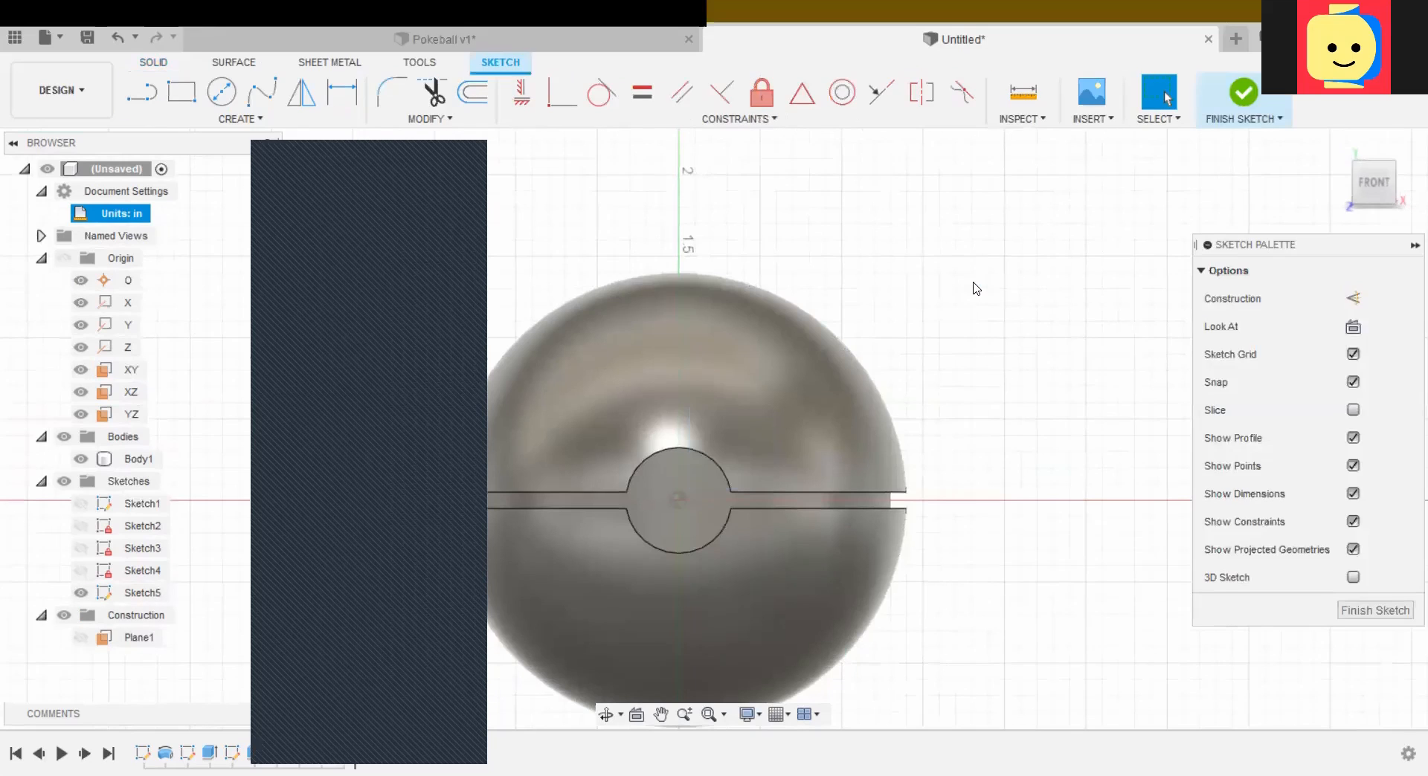
middle_click_drag(996, 297, 1123, 219)
left_click(233, 90)
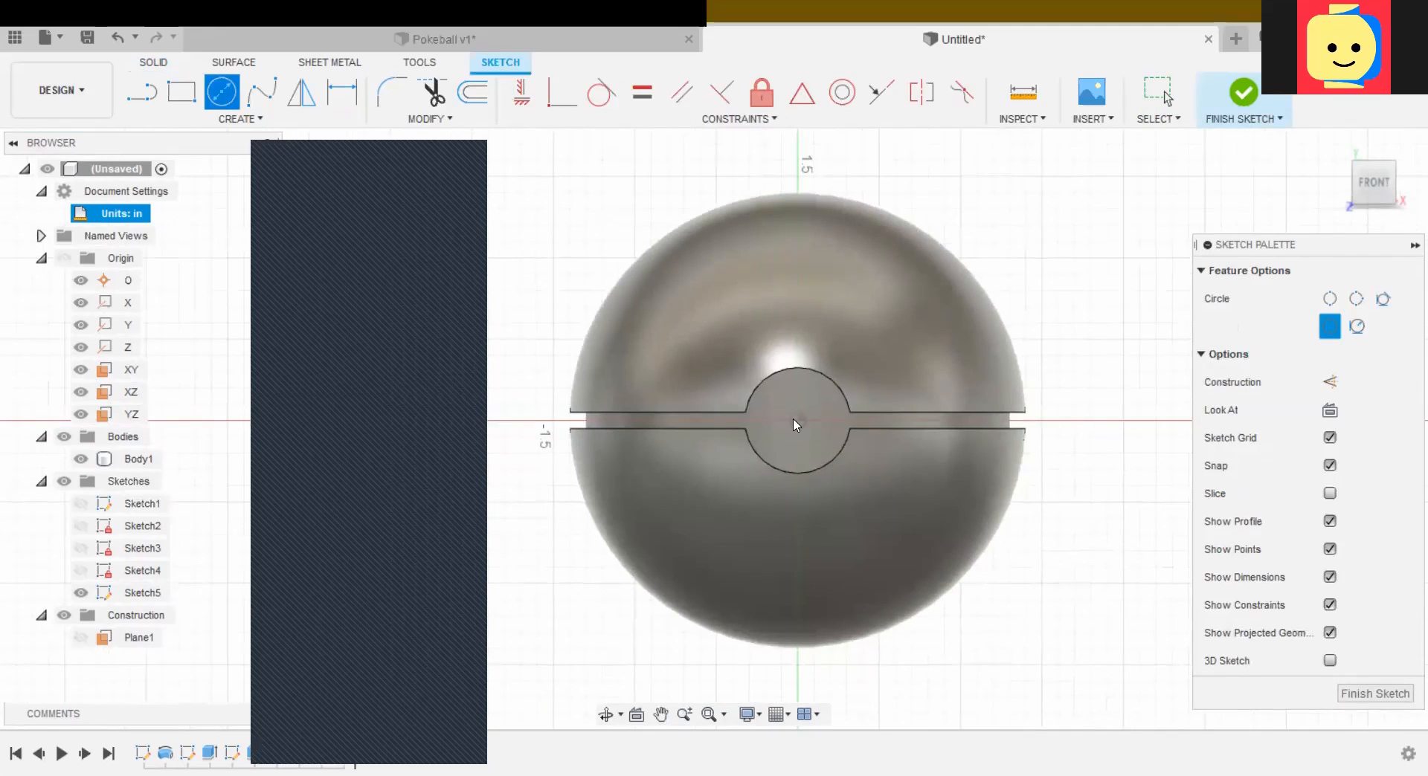
left_click(796, 425)
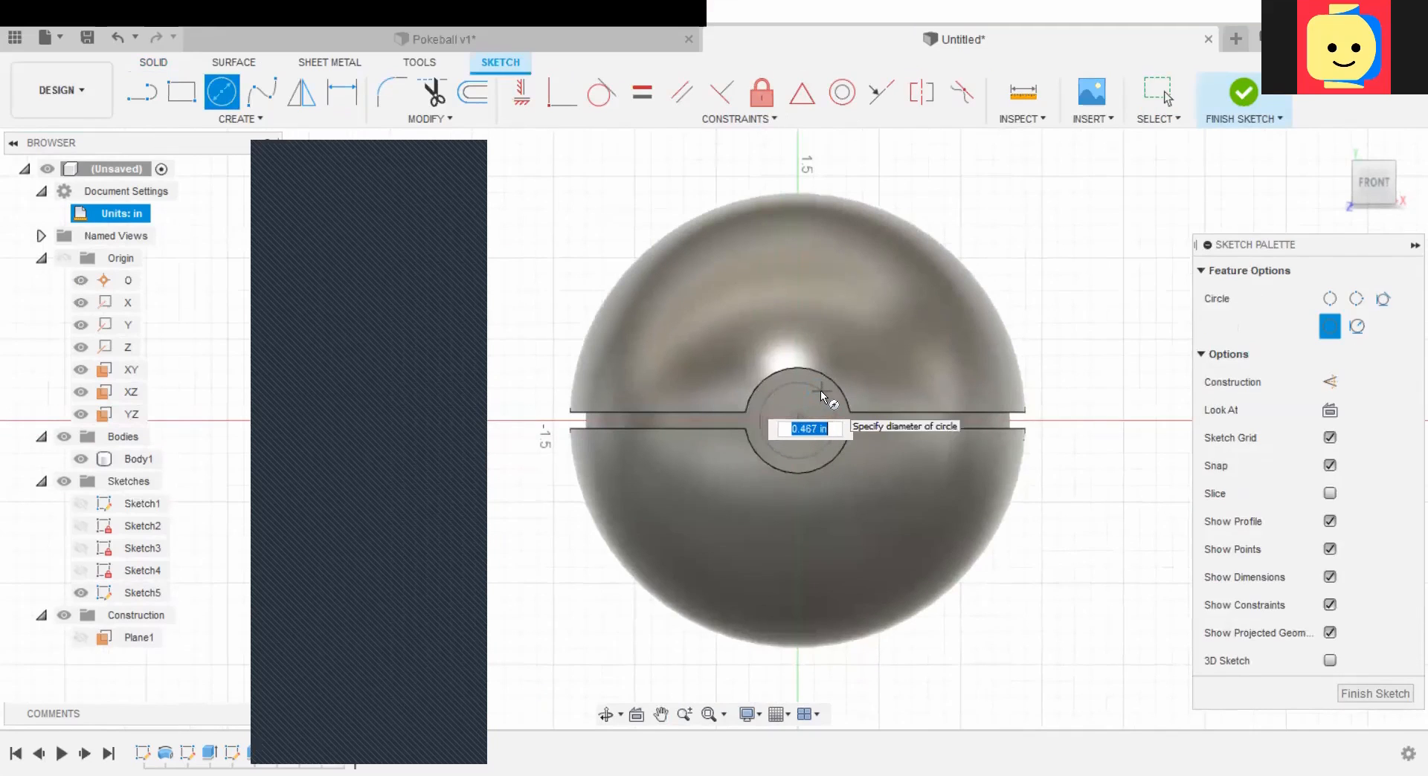
left_click(822, 398)
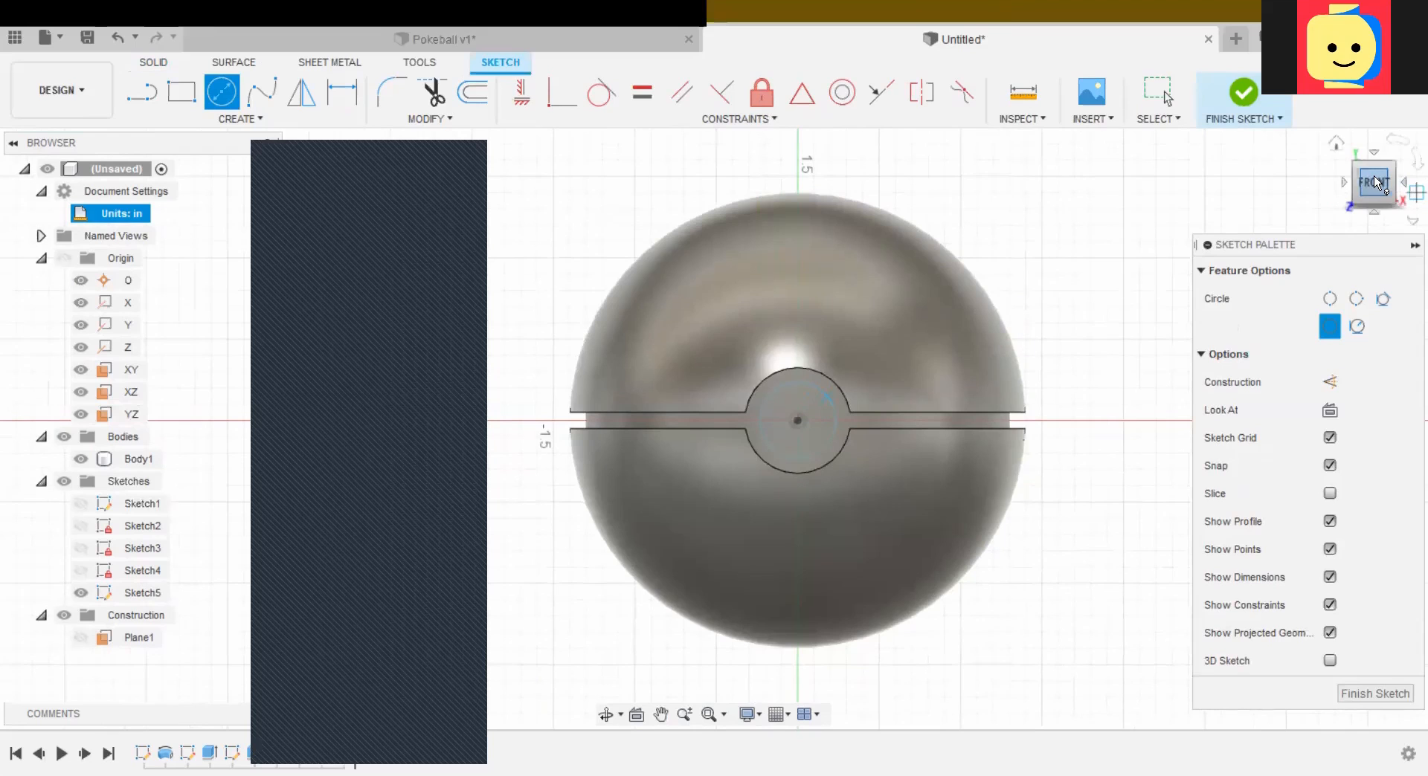
mouse_move(1375, 178)
left_mouse_down()
mouse_move(1419, 190)
mouse_move(52, 173)
mouse_move(1376, 181)
left_mouse_up()
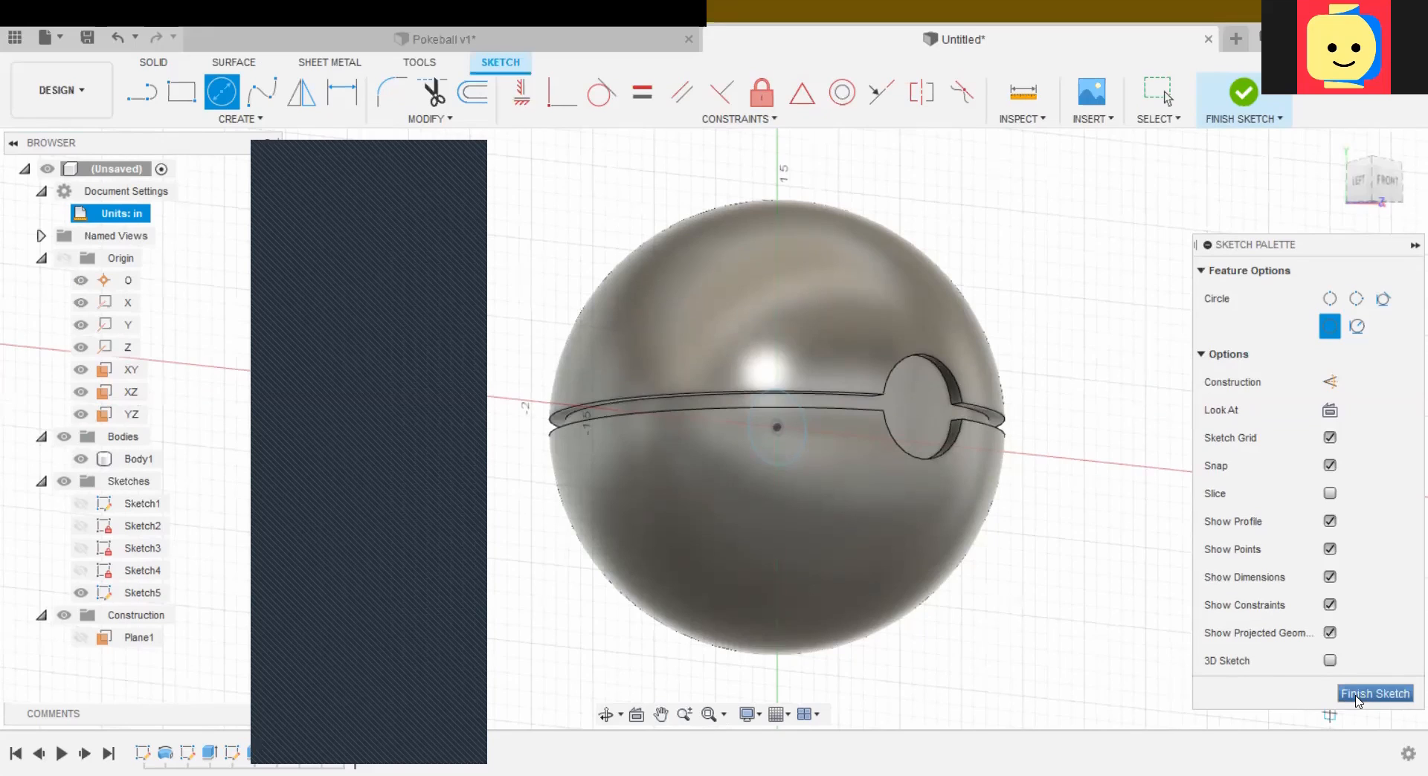
left_click(1374, 694)
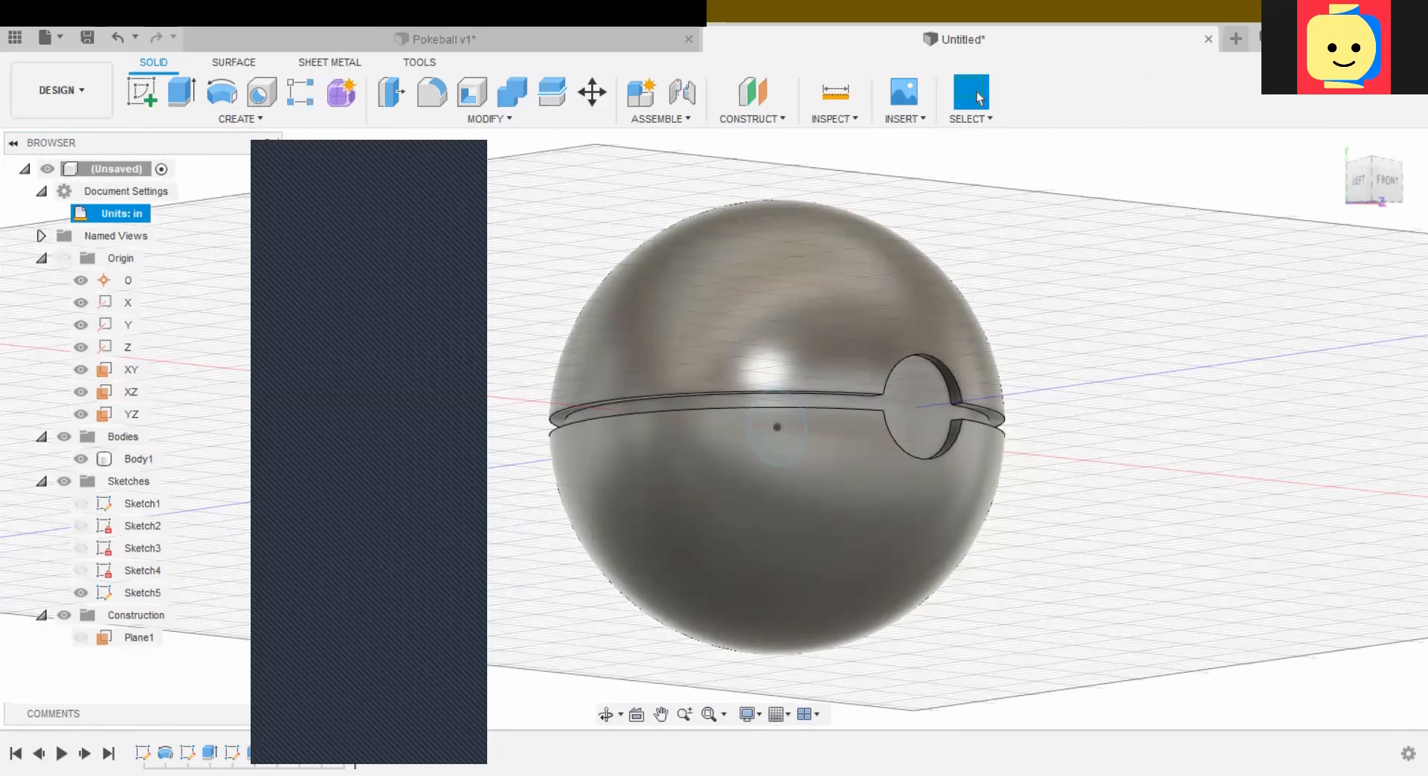
Step: Reopen the sketch of the small origin-centred circle, dimension the circle's diameter, and finish the sketch
left_click(1384, 182)
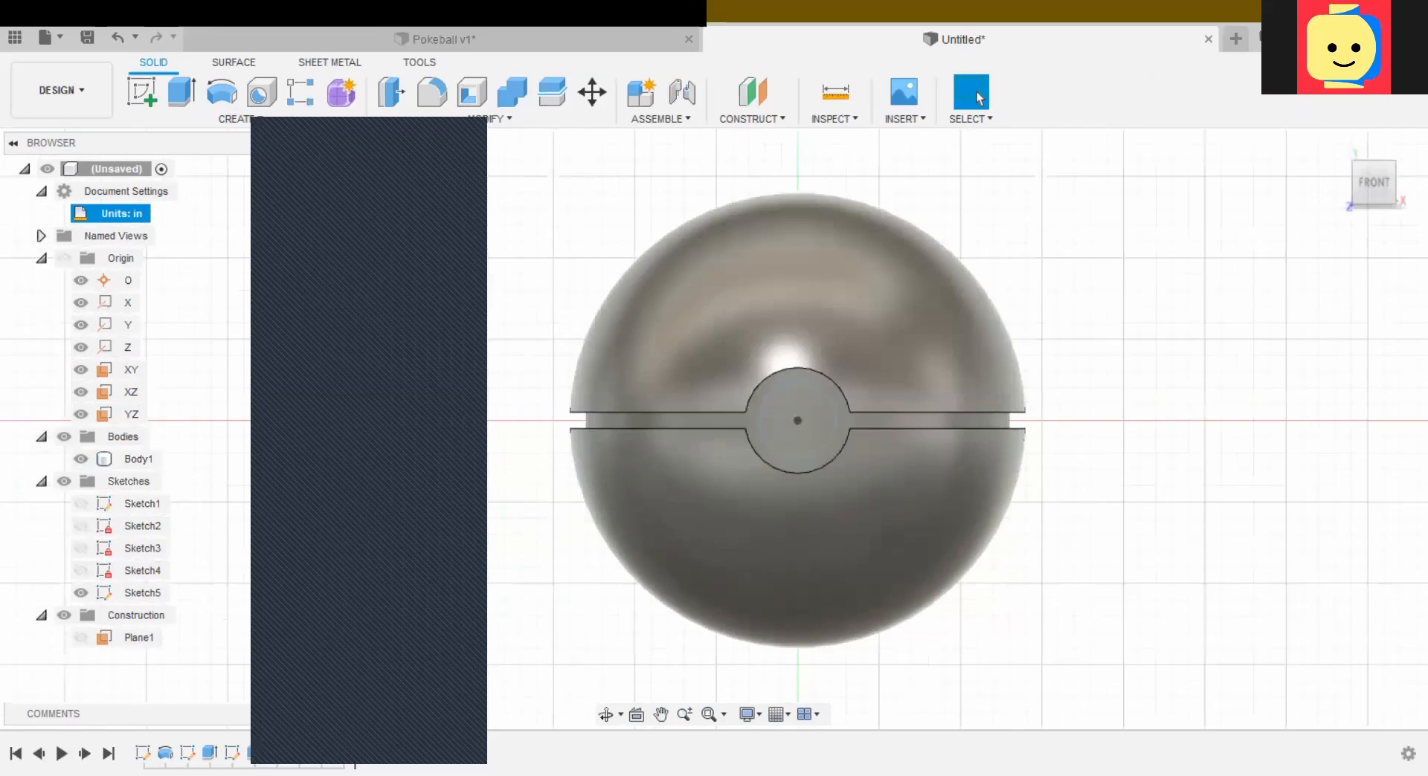
right_click(344, 754)
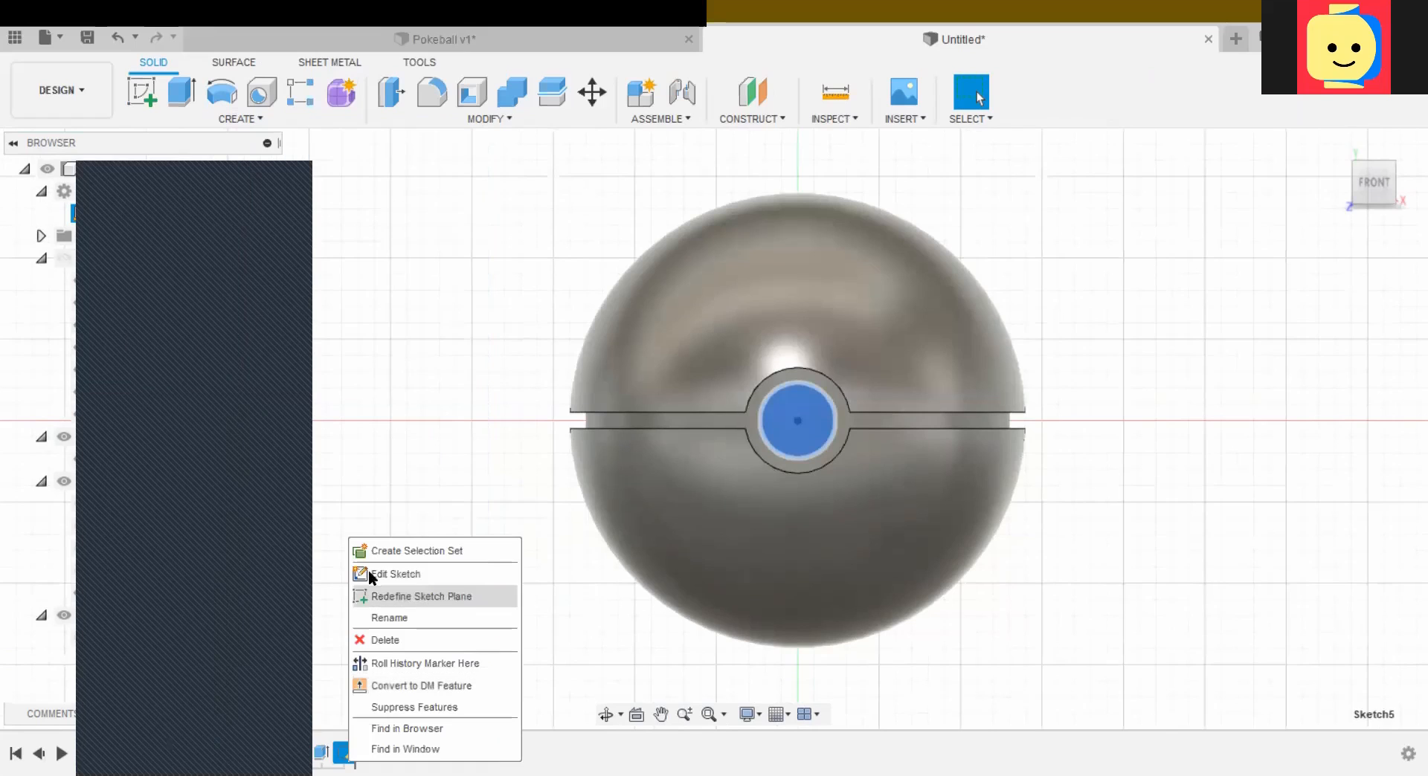
left_click(372, 571)
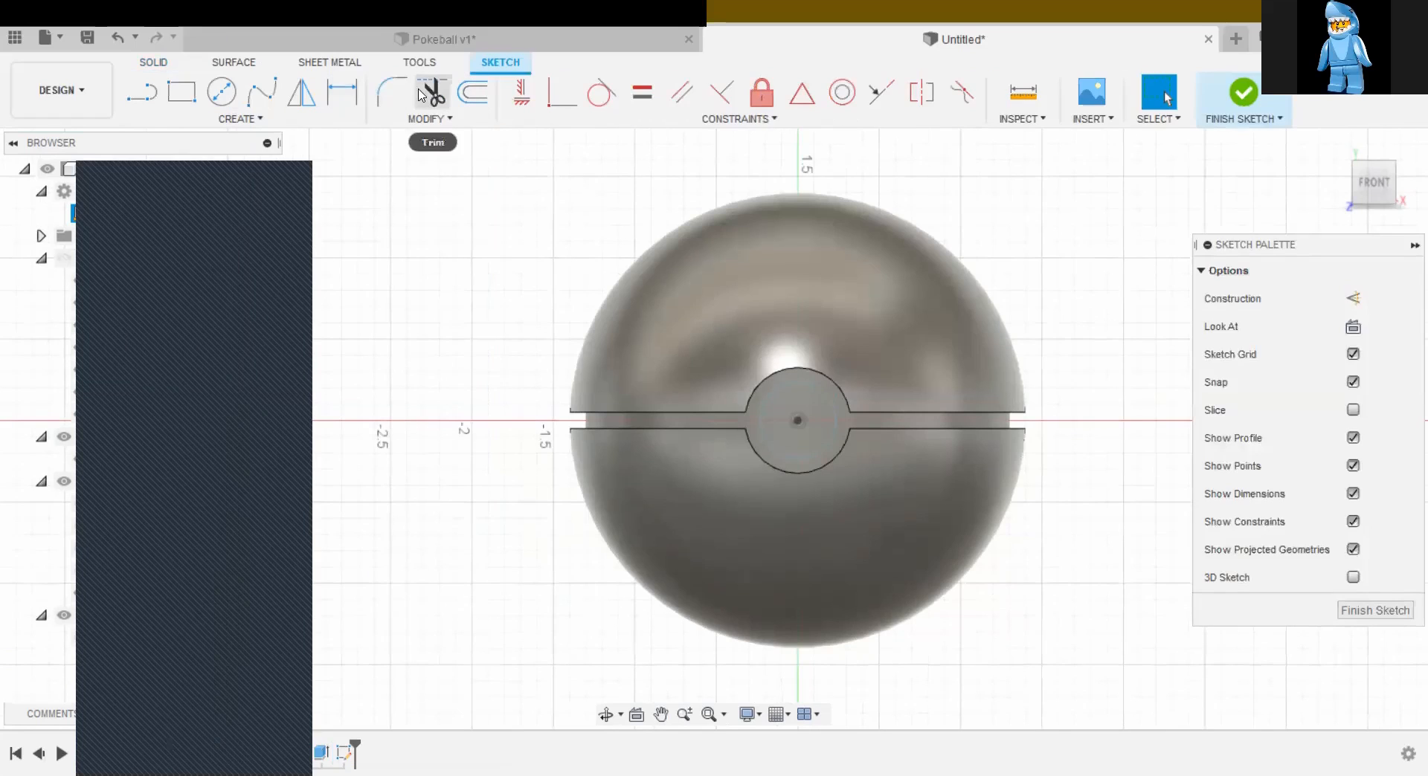
left_click(342, 92)
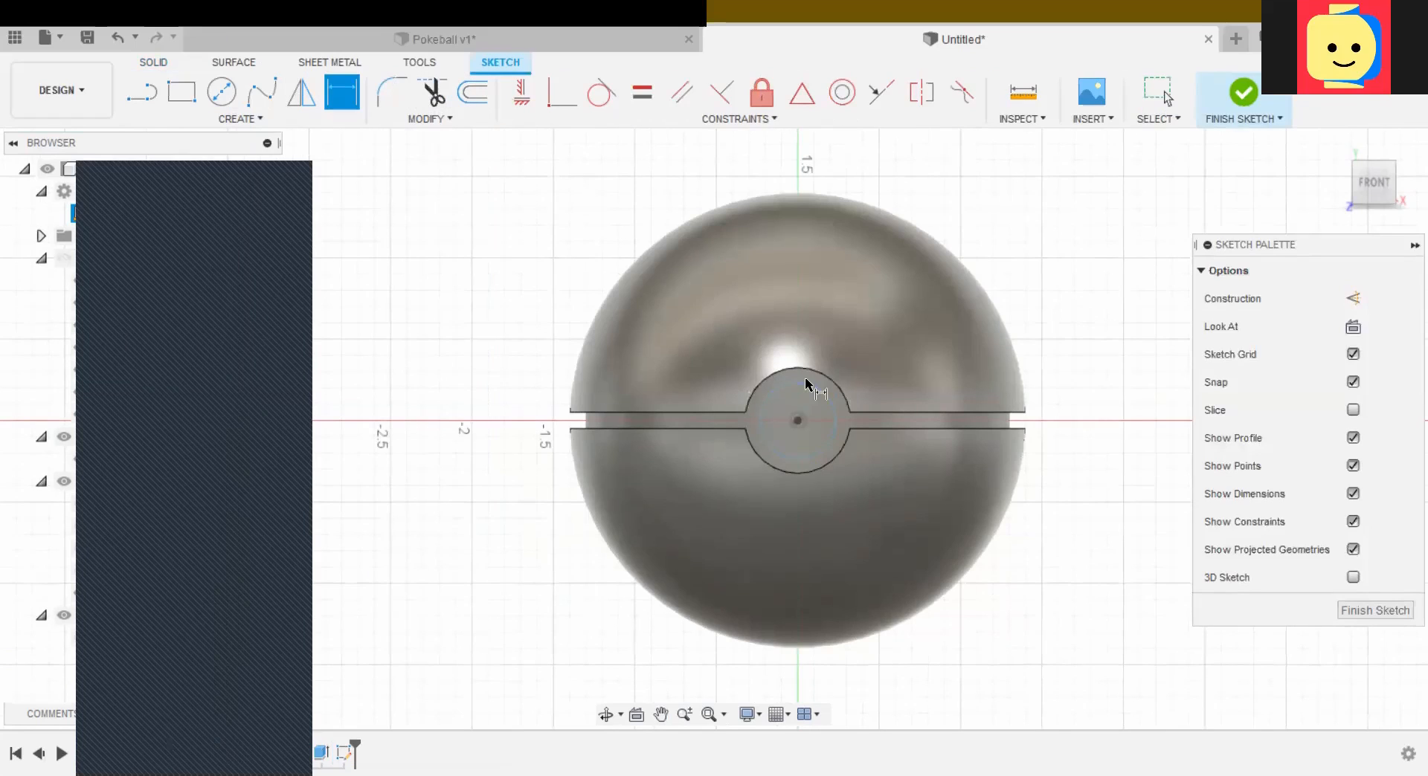
left_click(819, 392)
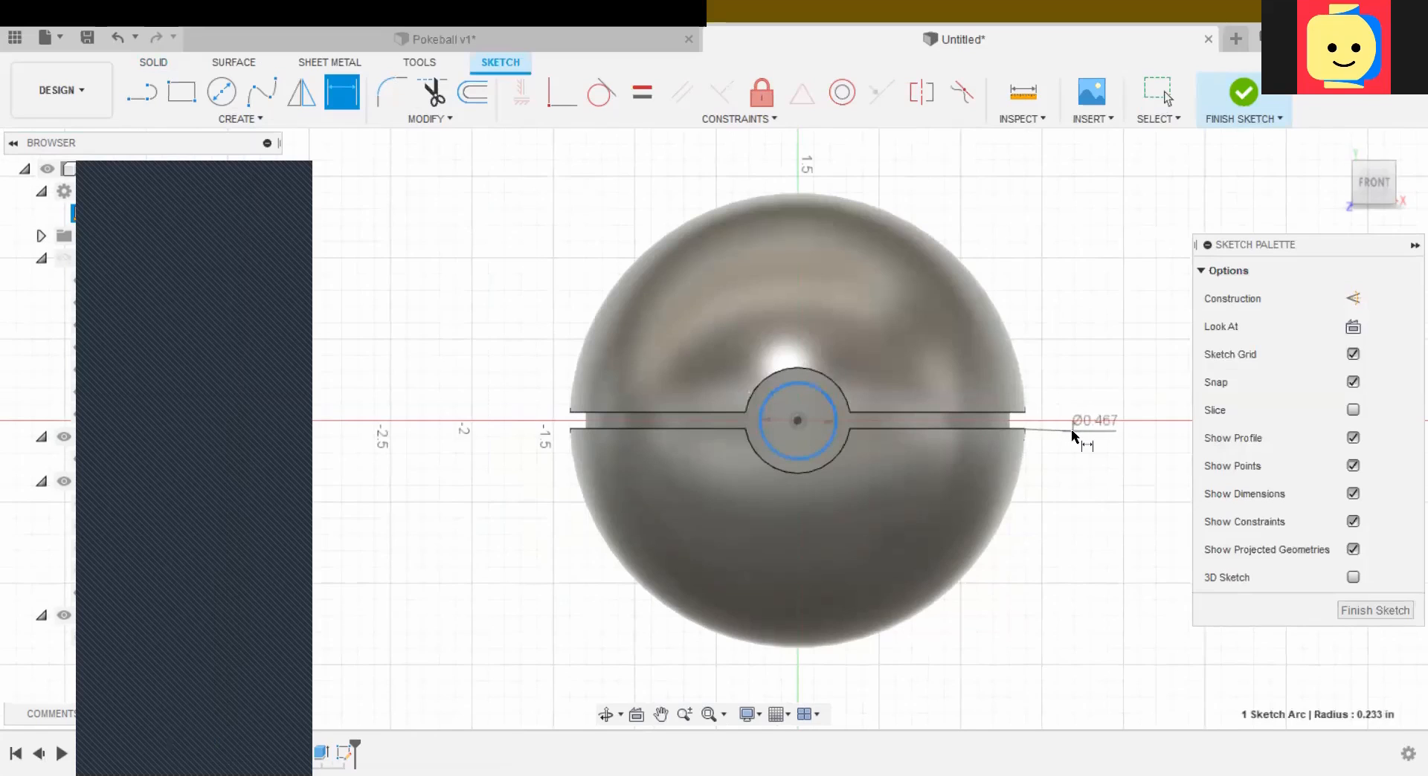
left_click(1084, 425)
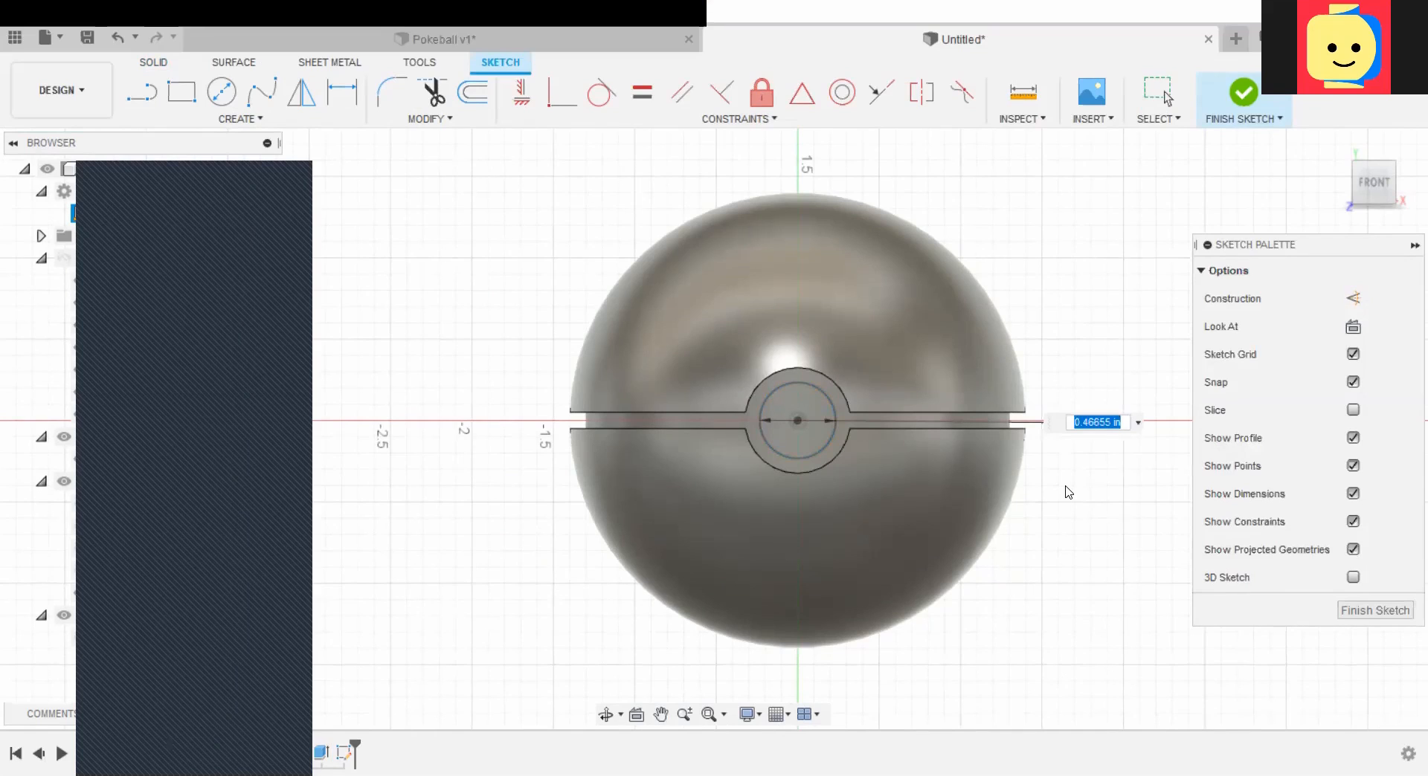
key("Return")
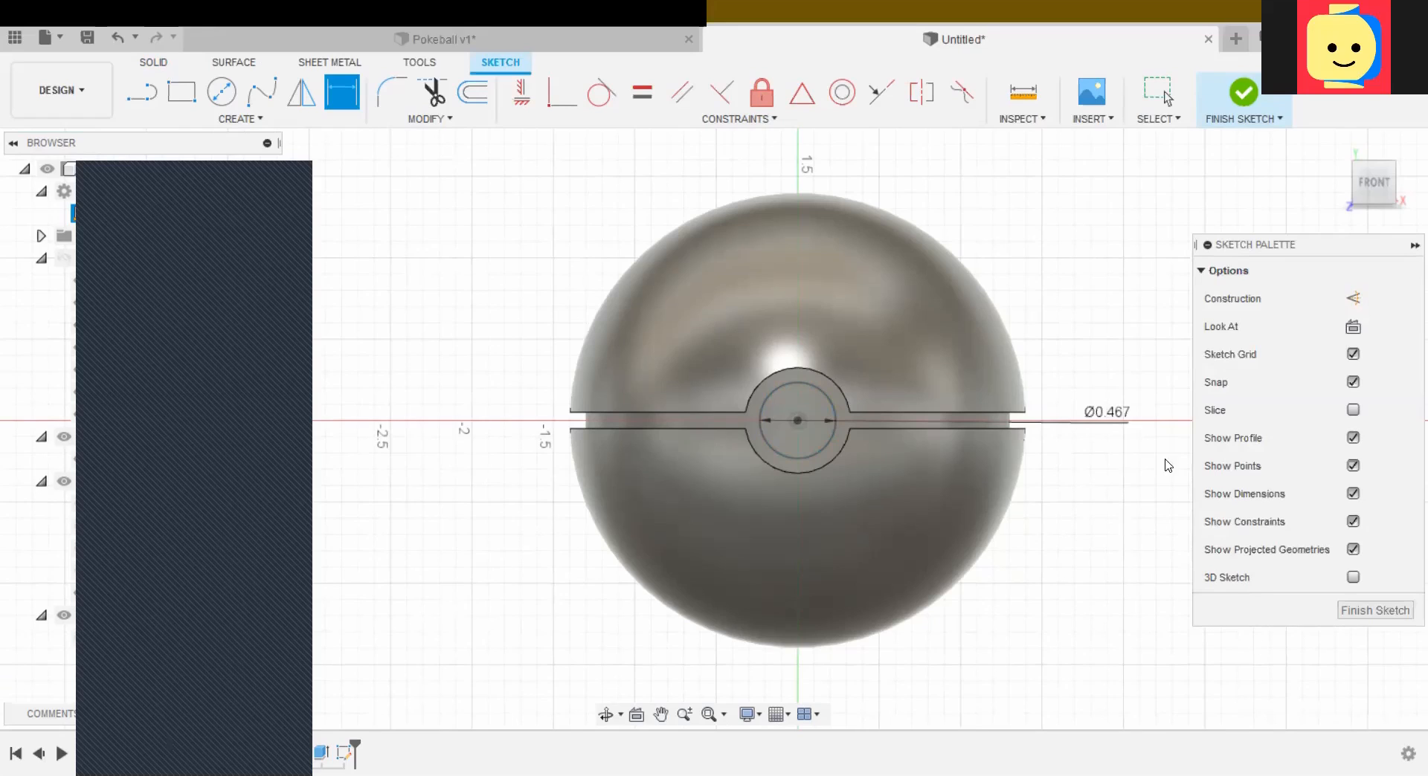
left_click(1355, 619)
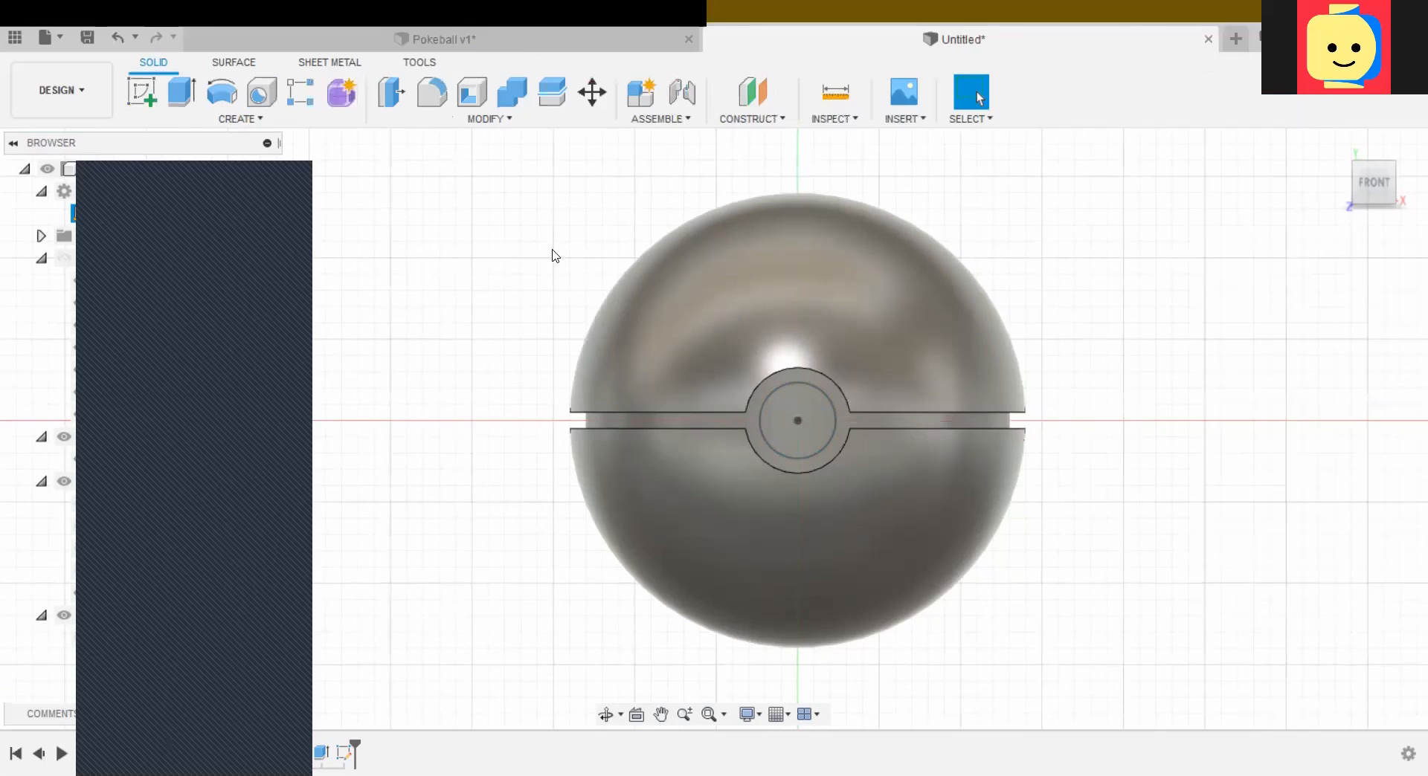
Step: Start an extrusion of the small circle from the core face inside the recess, with a distance of 0.03 in
left_click(177, 93)
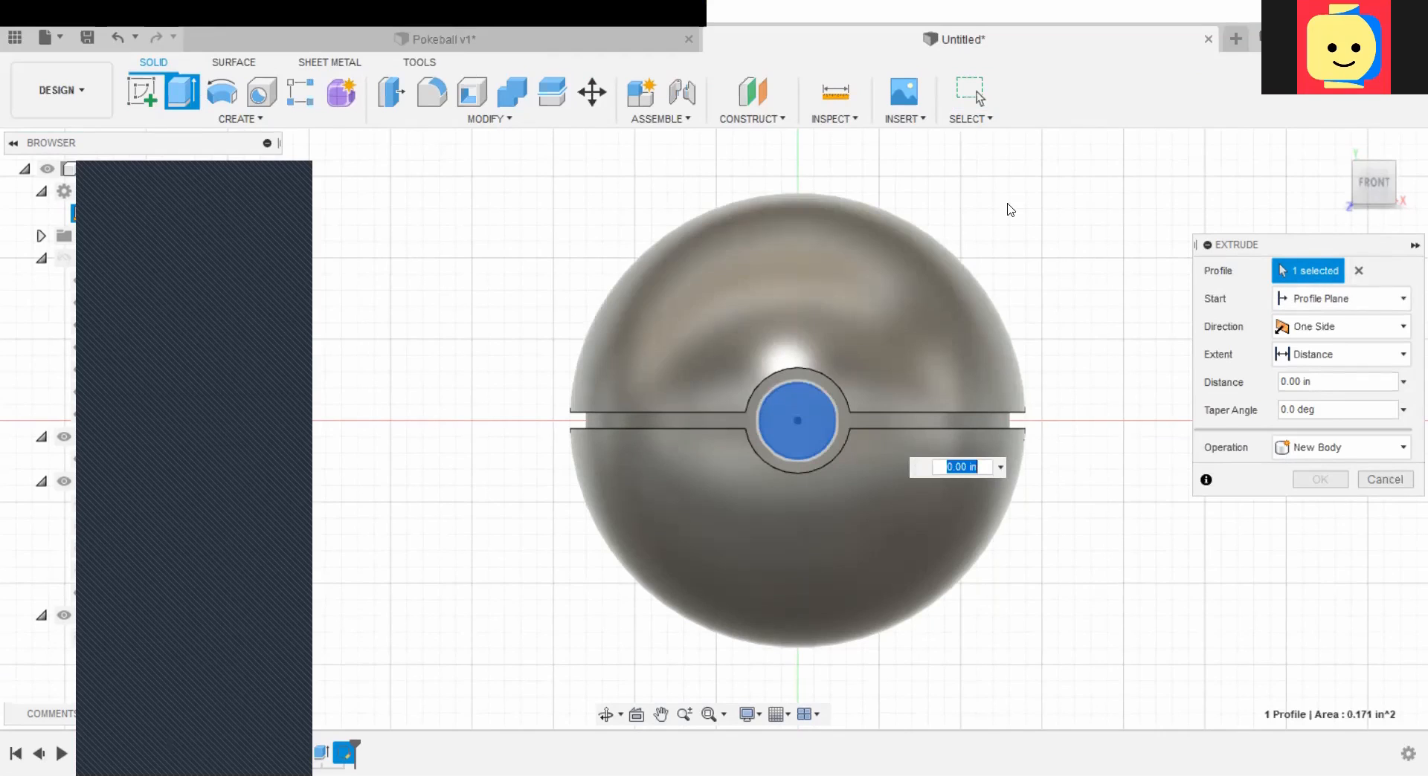
left_click(1404, 300)
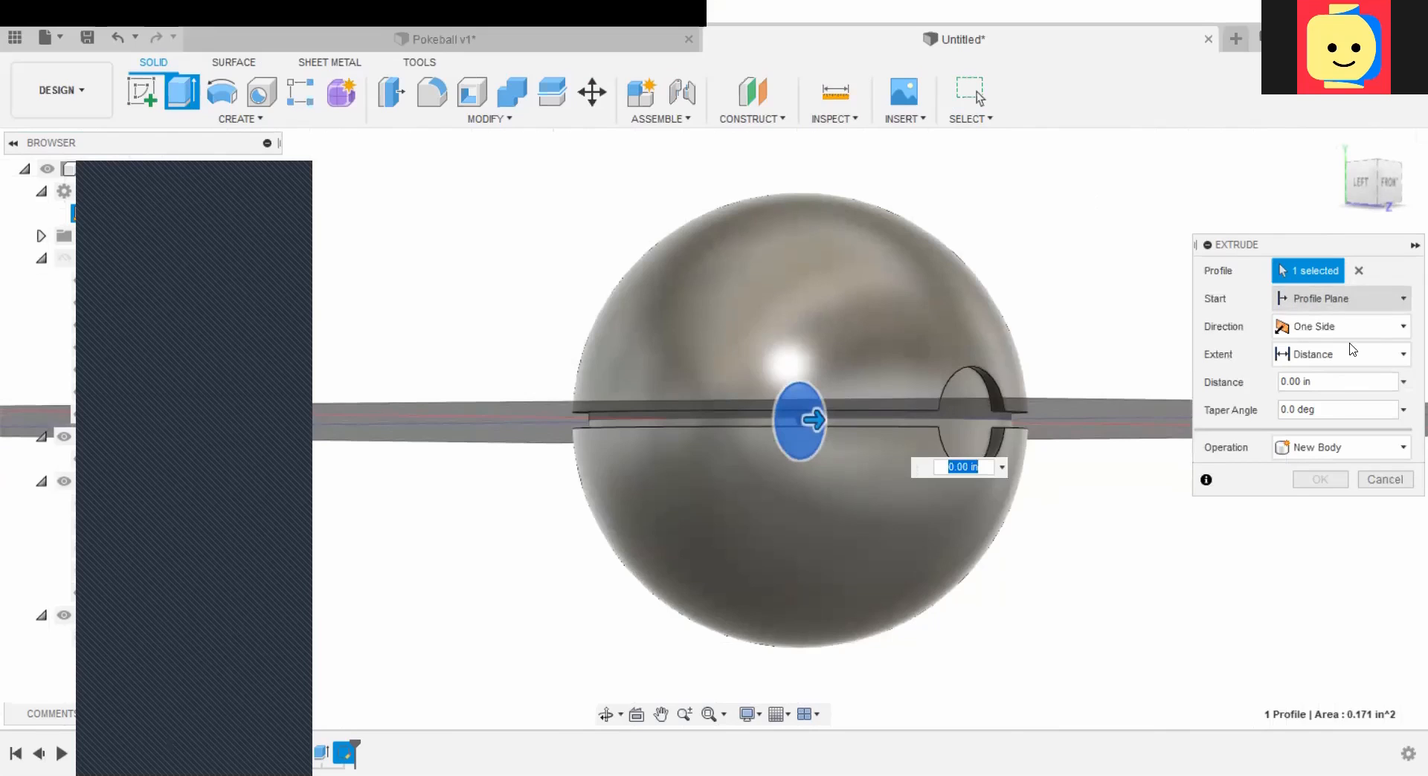
left_click(1332, 364)
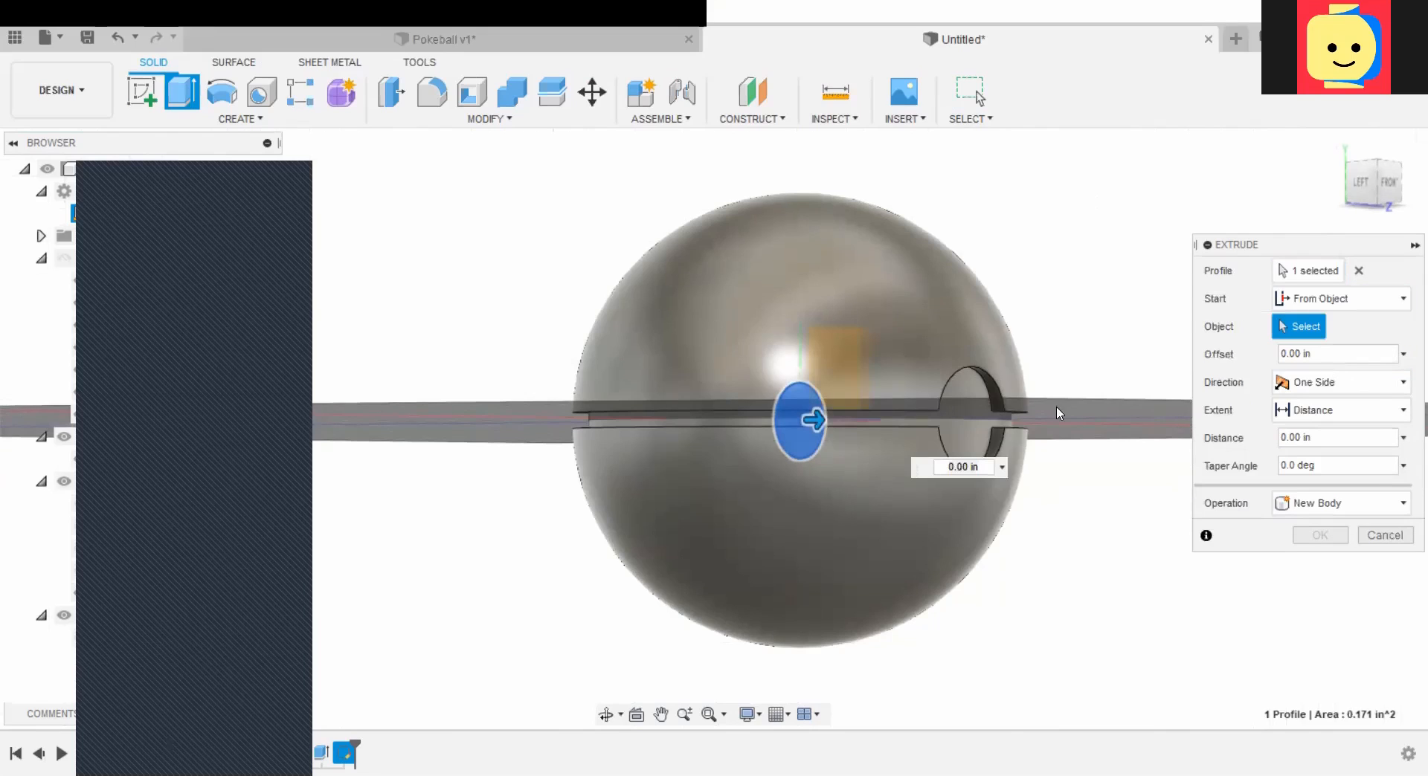
left_click(962, 428)
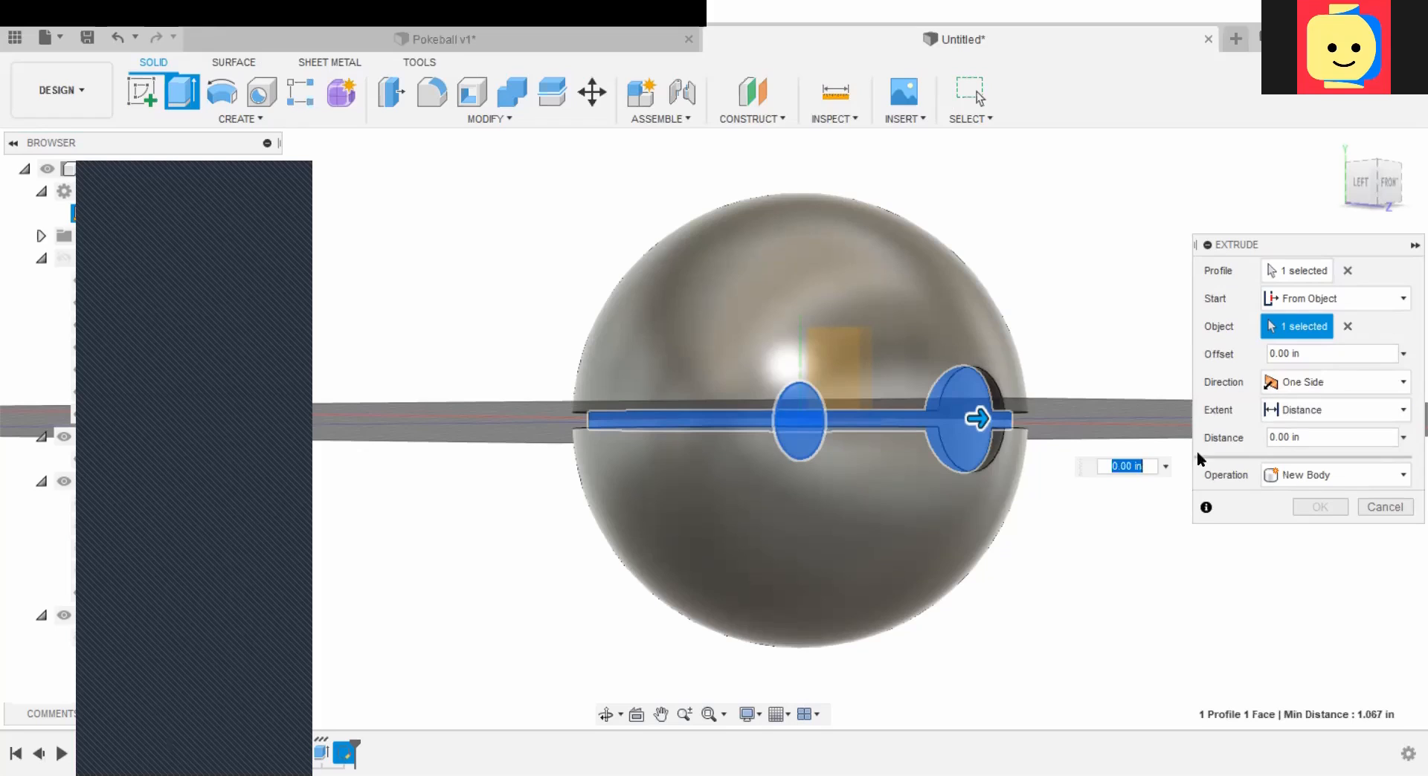
left_click(1126, 465)
type(".03")
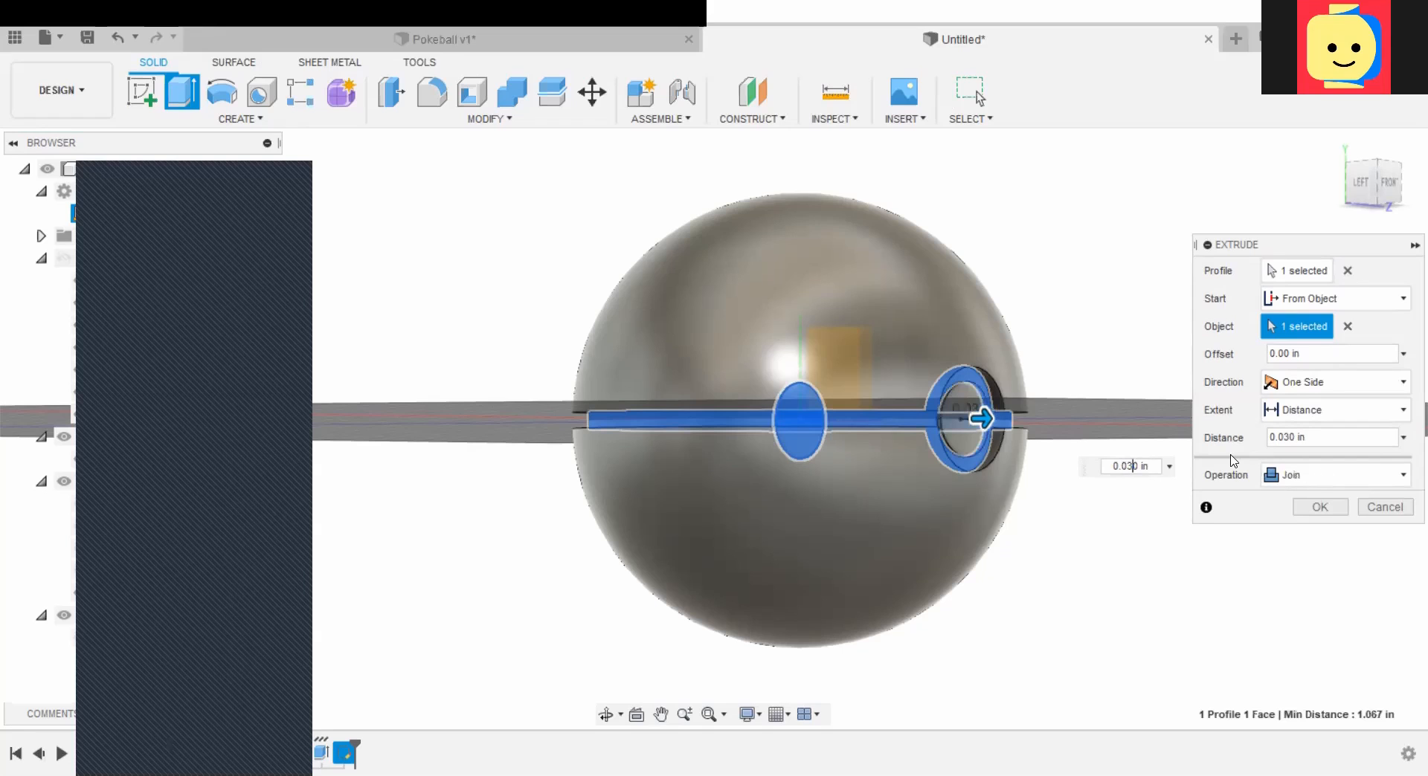
Step: Try a distance of 0.20 in for the button extrusion and check from the side how far it protrudes
scroll(992, 417, "down", 2)
scroll(1012, 420, "up", 5)
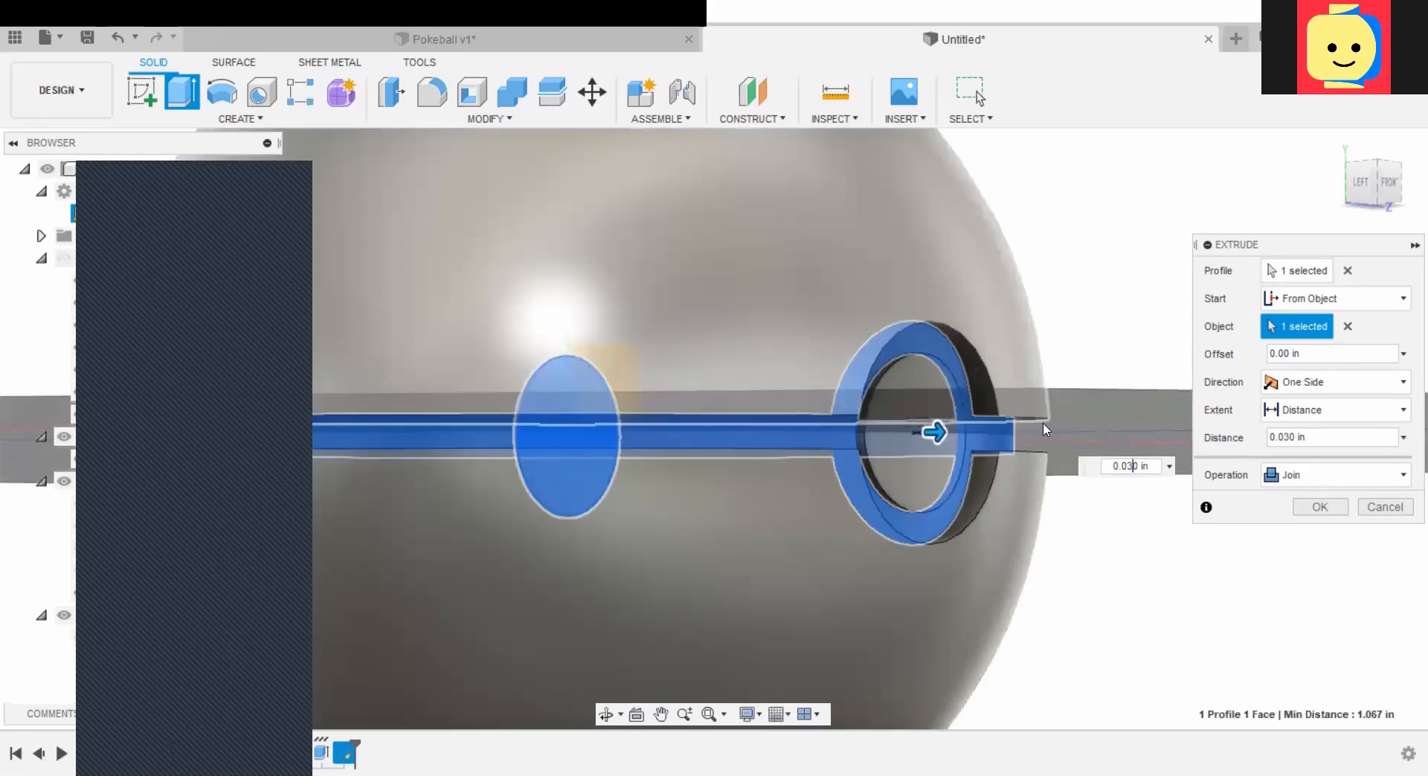
mouse_move(1087, 427)
middle_mouse_down("shift")
mouse_move(1118, 426)
mouse_move(1092, 418)
middle_mouse_up("shift")
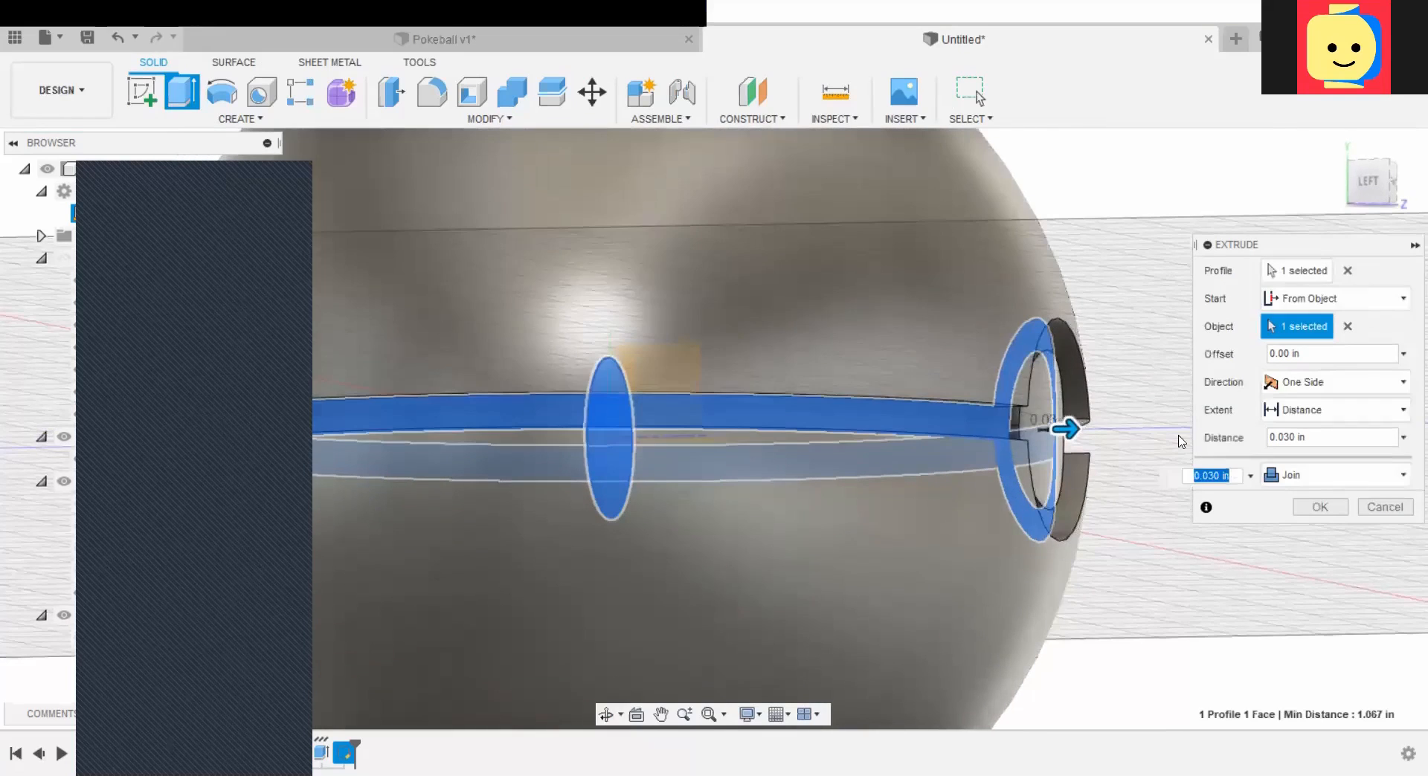
left_click_drag(1206, 474, 1213, 474)
type("2")
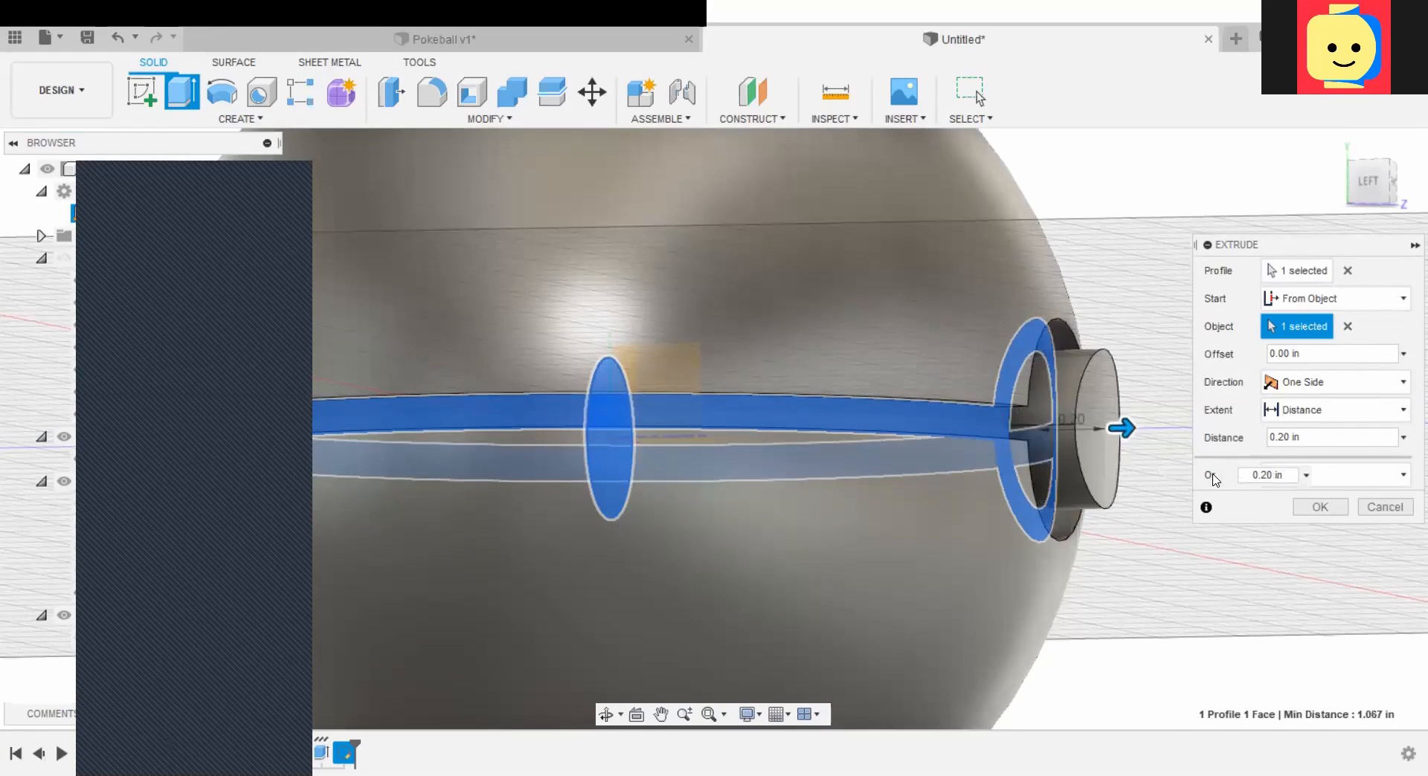
scroll(1106, 315, "down", 1)
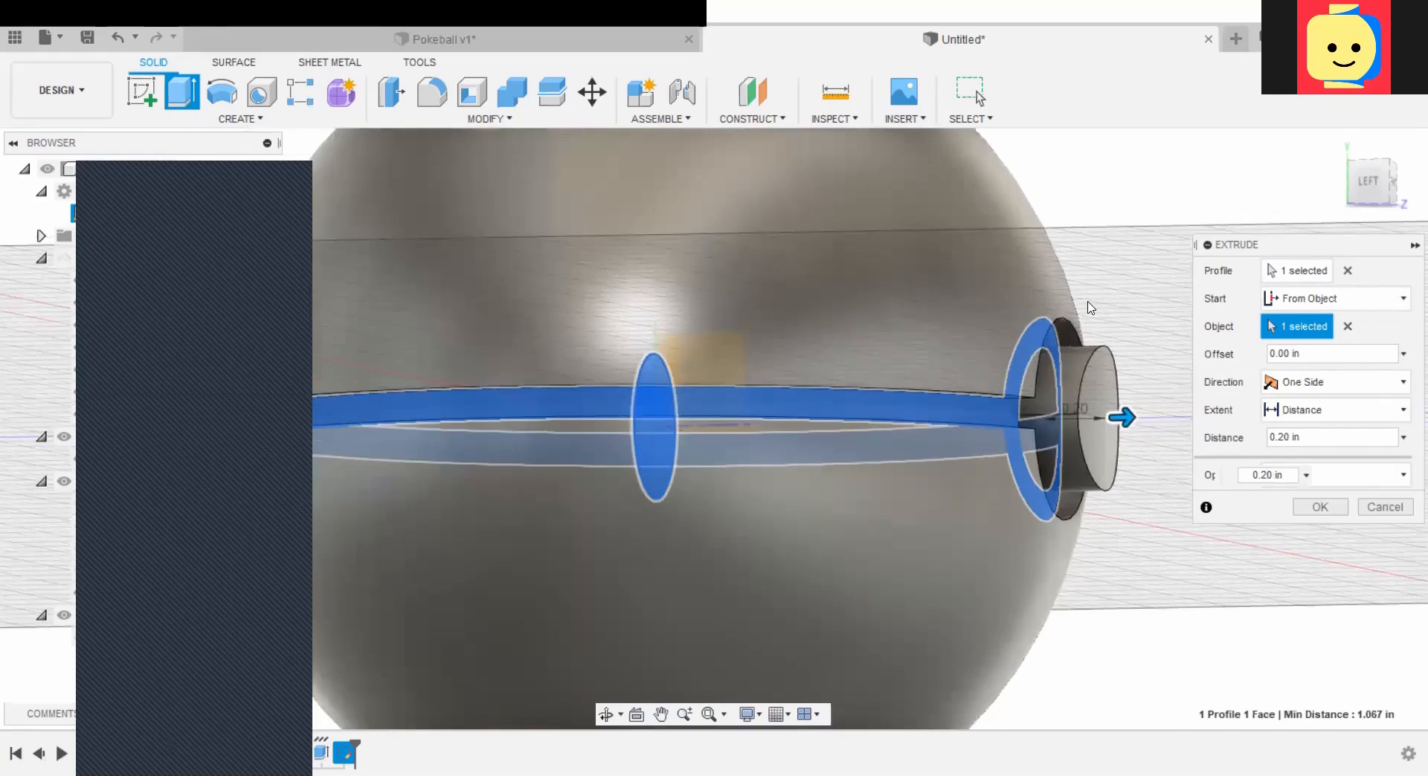
middle_click_drag(1121, 278, 1138, 280, "shift")
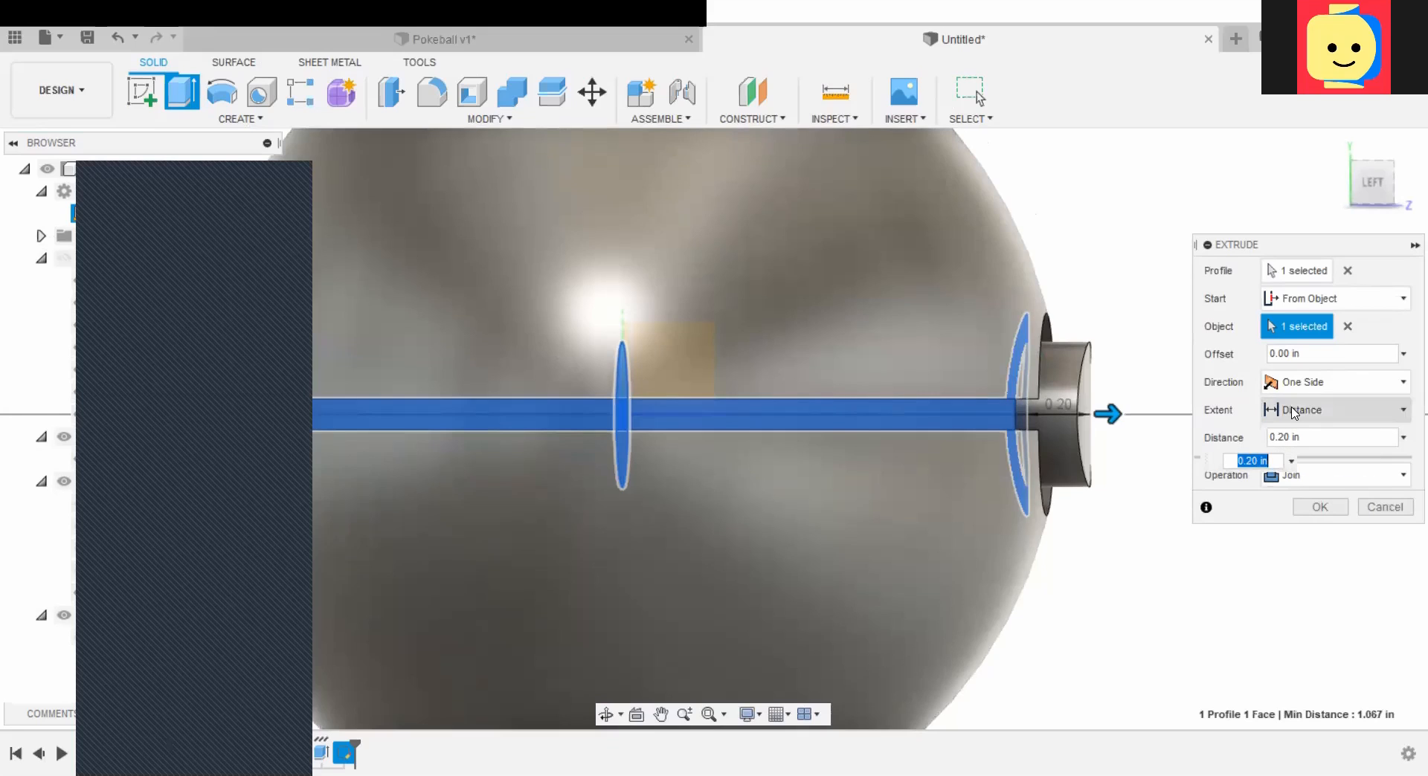
Step: Try to extend the button extrusion to the ball's outer surface using the To Object extent and the Join operation
left_click(1294, 411)
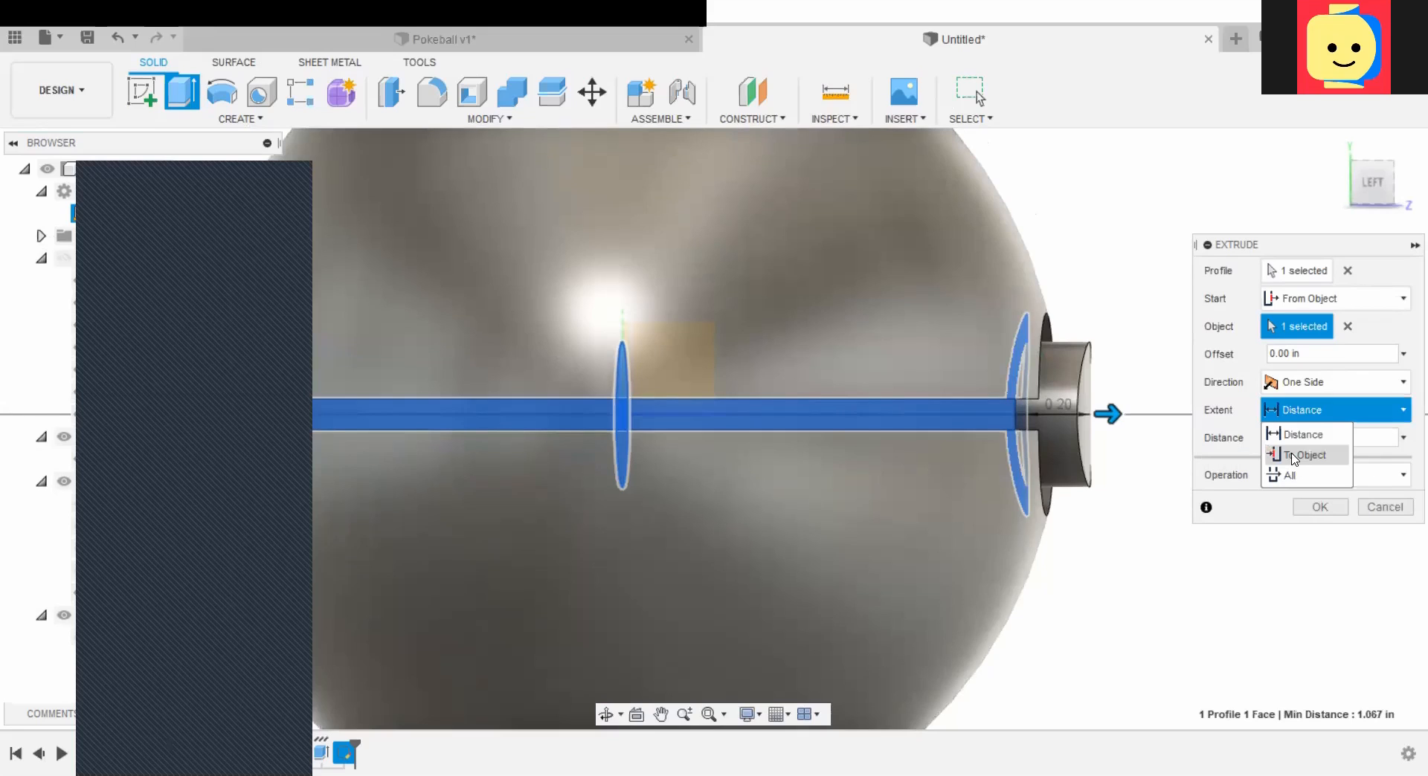
left_click(1295, 455)
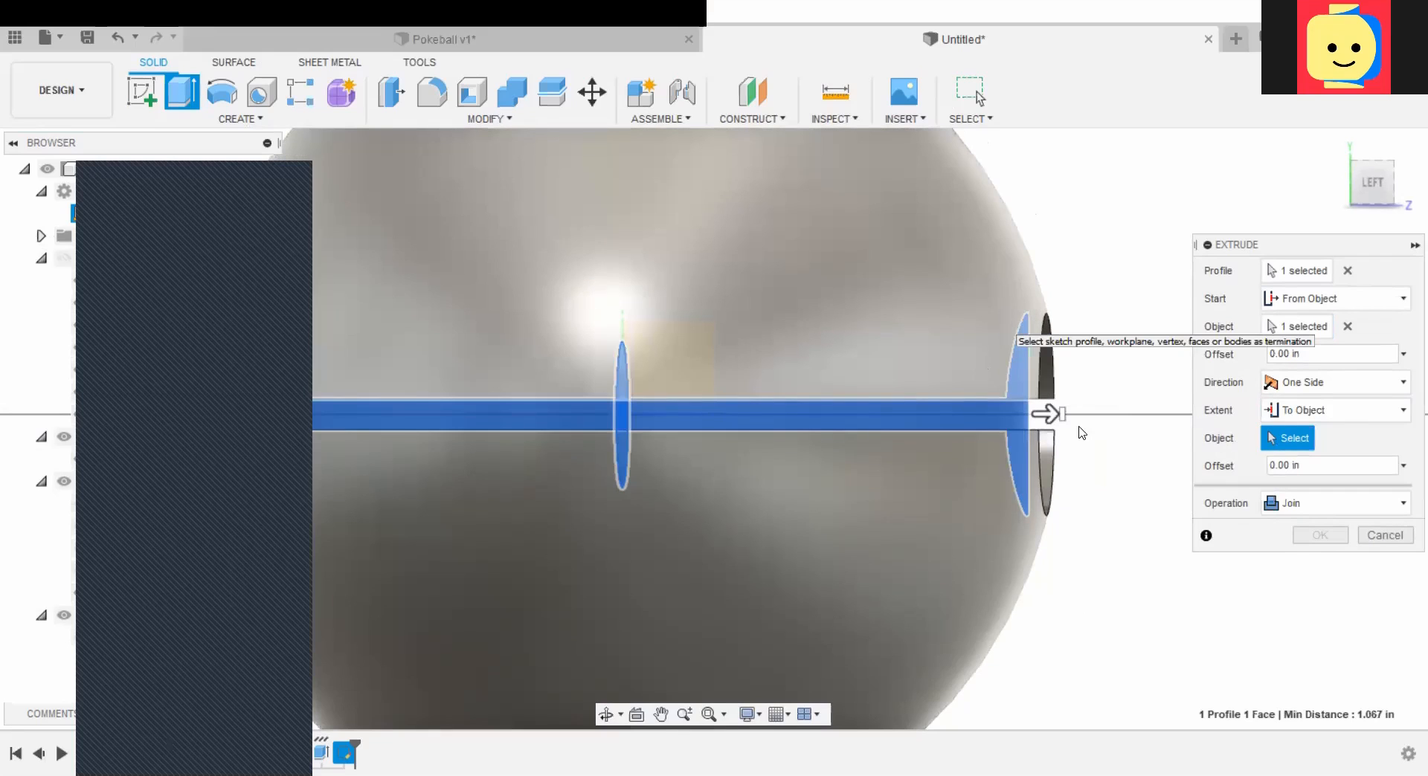
left_click(1080, 428)
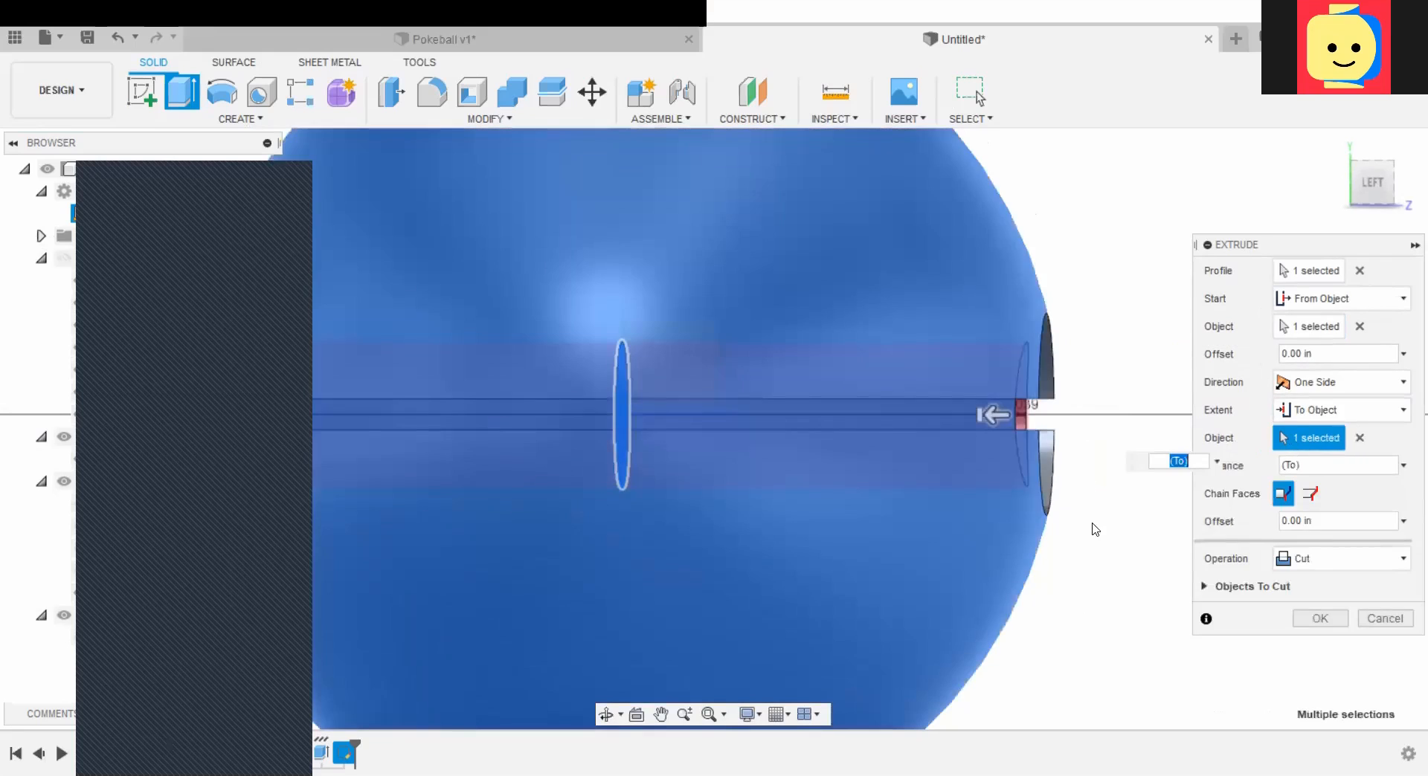
left_click(1313, 495)
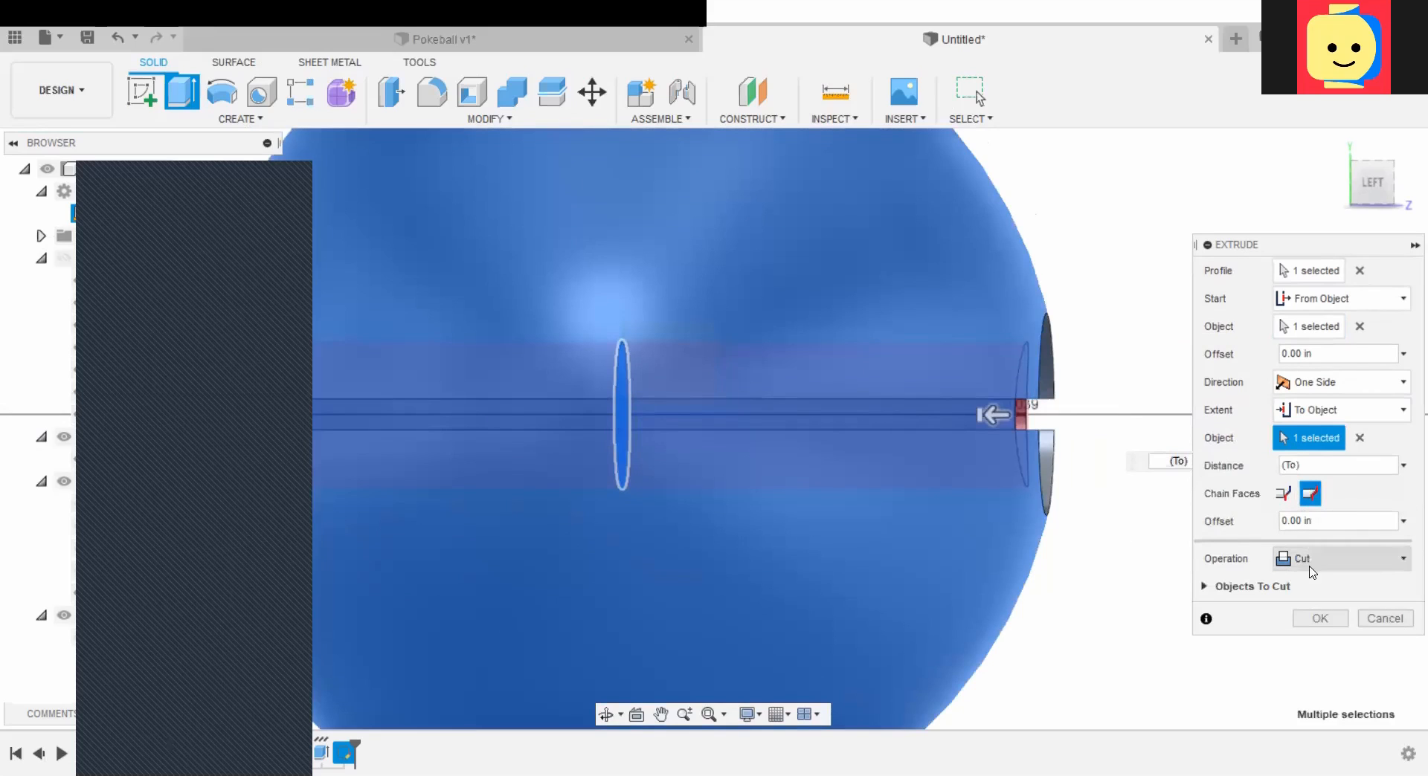
left_click(1301, 555)
left_click(1304, 580)
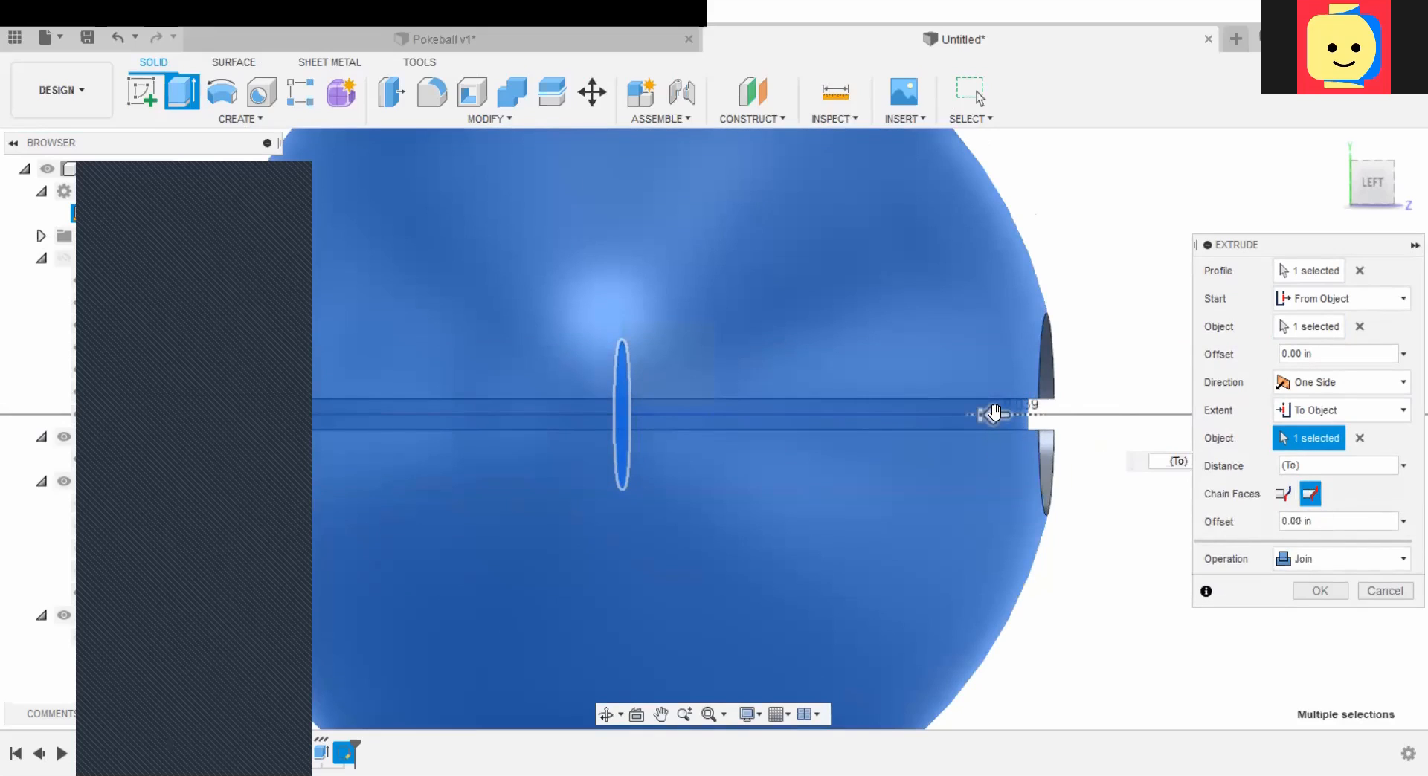
Step: Return the button extrusion to a distance extent, set it to 0.05 in, and complete it as a Join
left_click_drag(997, 413, 1033, 421)
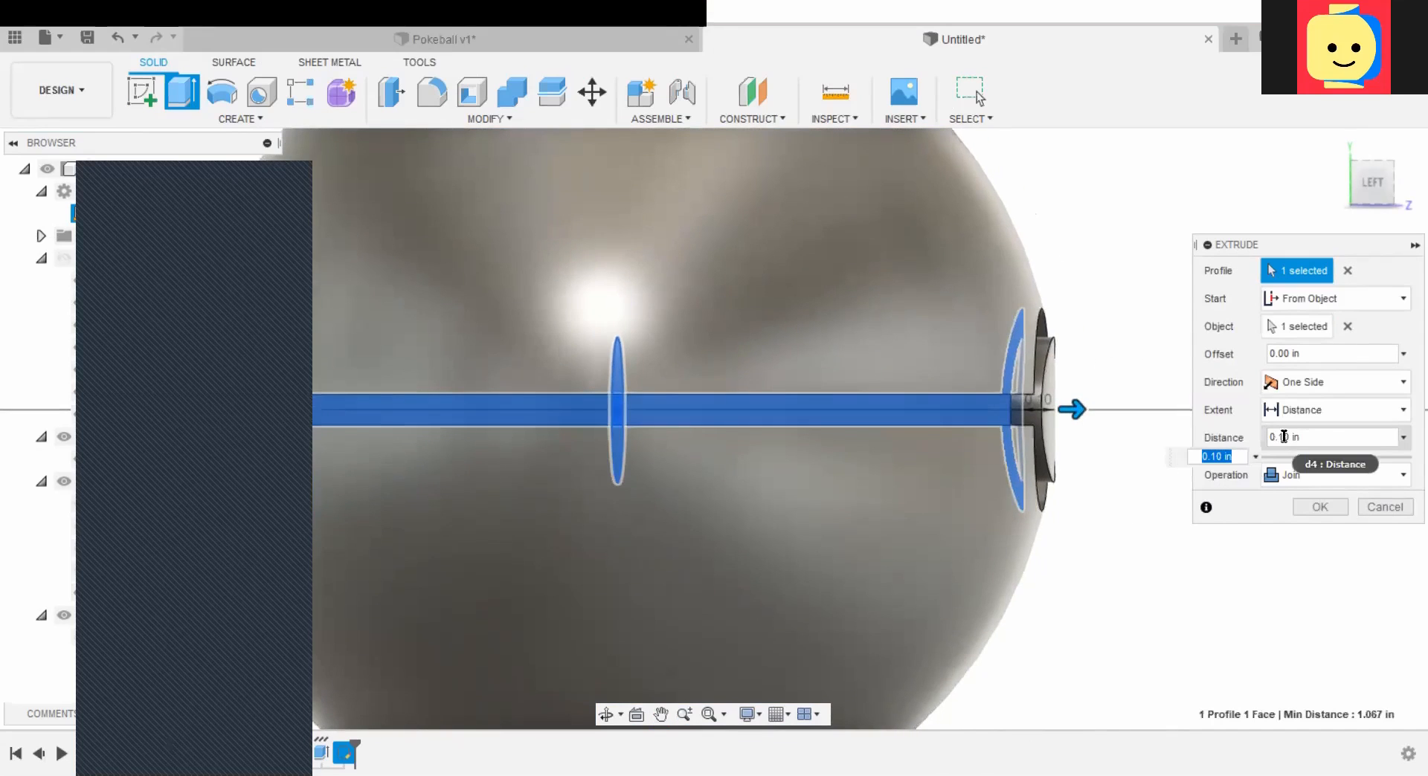
double_click(1283, 439)
left_click_drag(1286, 438, 1289, 438)
type("05")
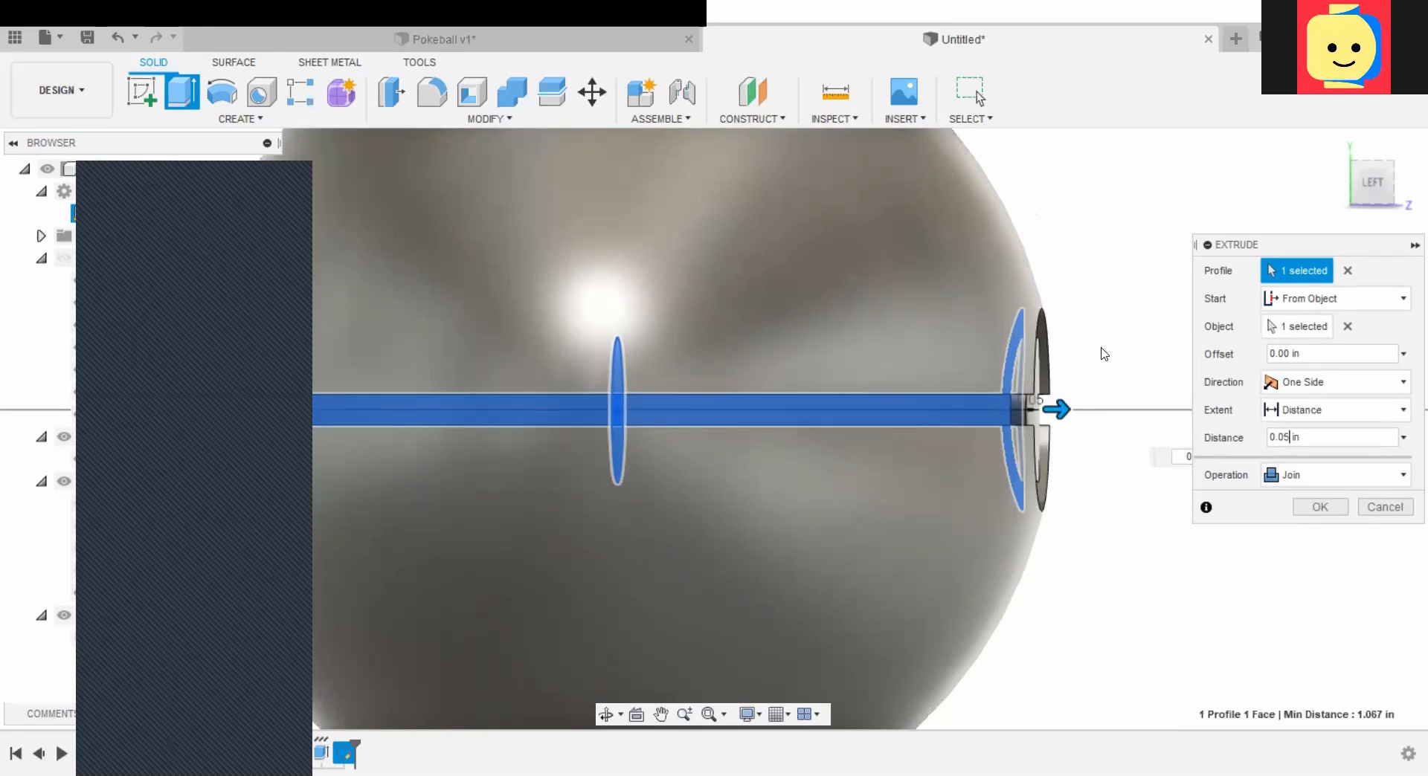
scroll(1104, 349, "up", 3)
middle_click_drag(1115, 509, 1155, 470, "shift")
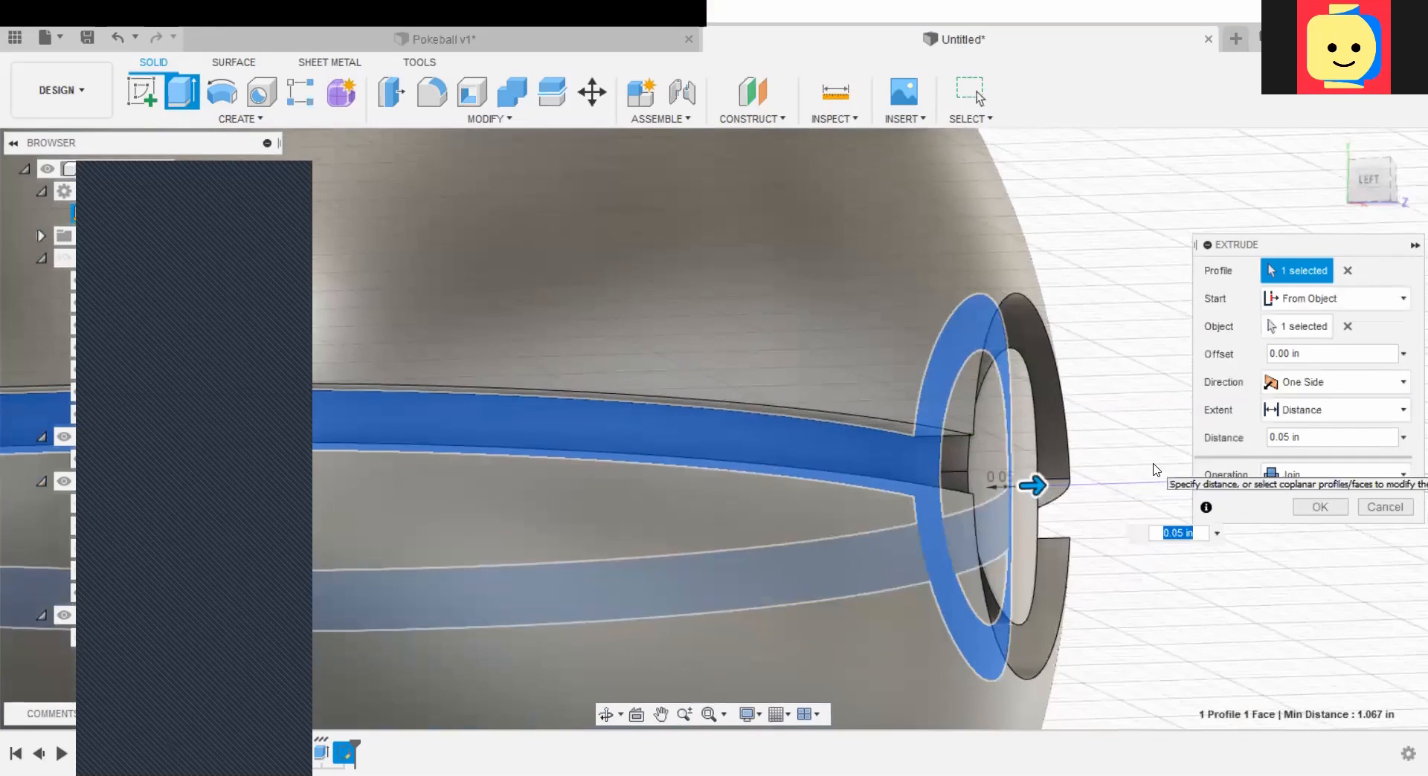
left_click(1321, 507)
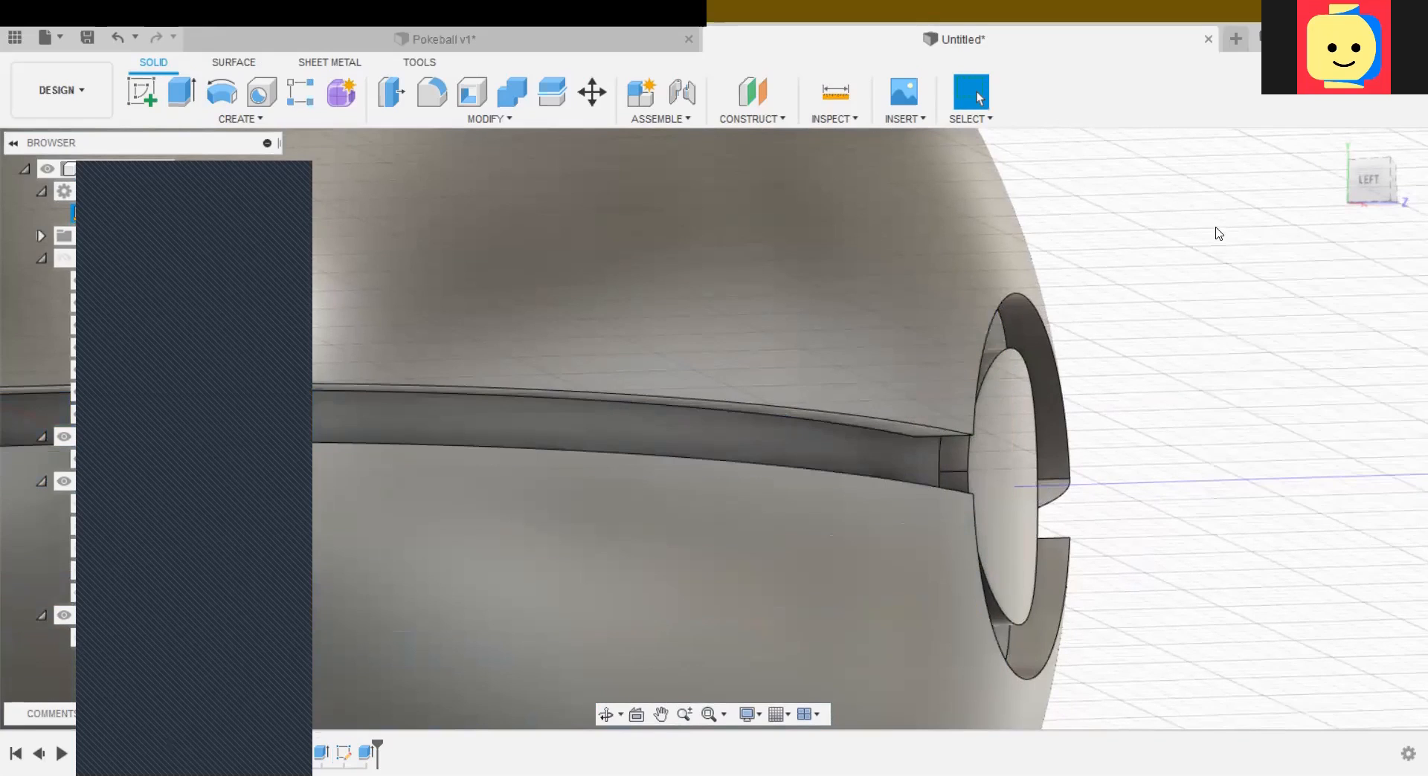
Step: Inspect the raised button from the front and compare it with the finished ball in the Pokeball v1 design
middle_click_drag(1185, 366, 1056, 375, "shift")
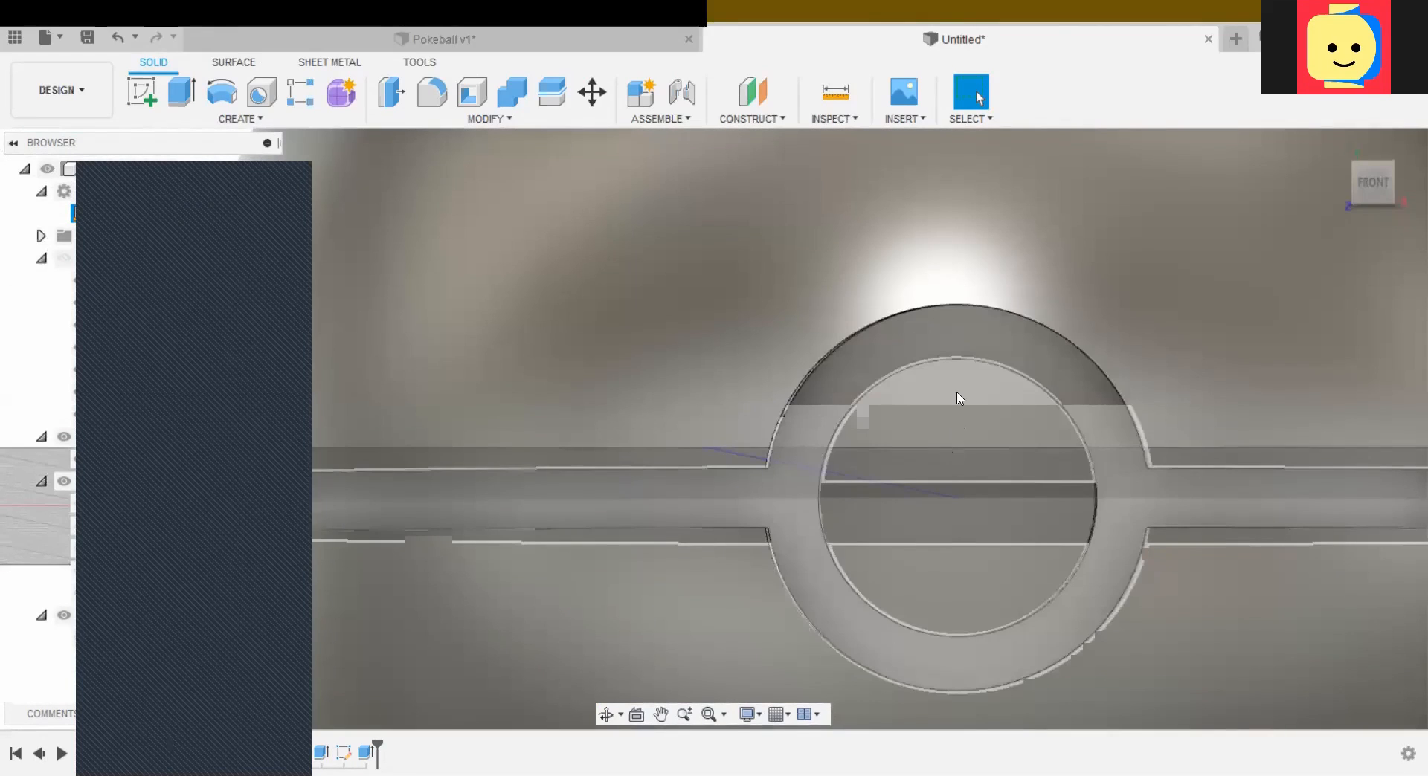
middle_click_drag(996, 401, 955, 394, "shift")
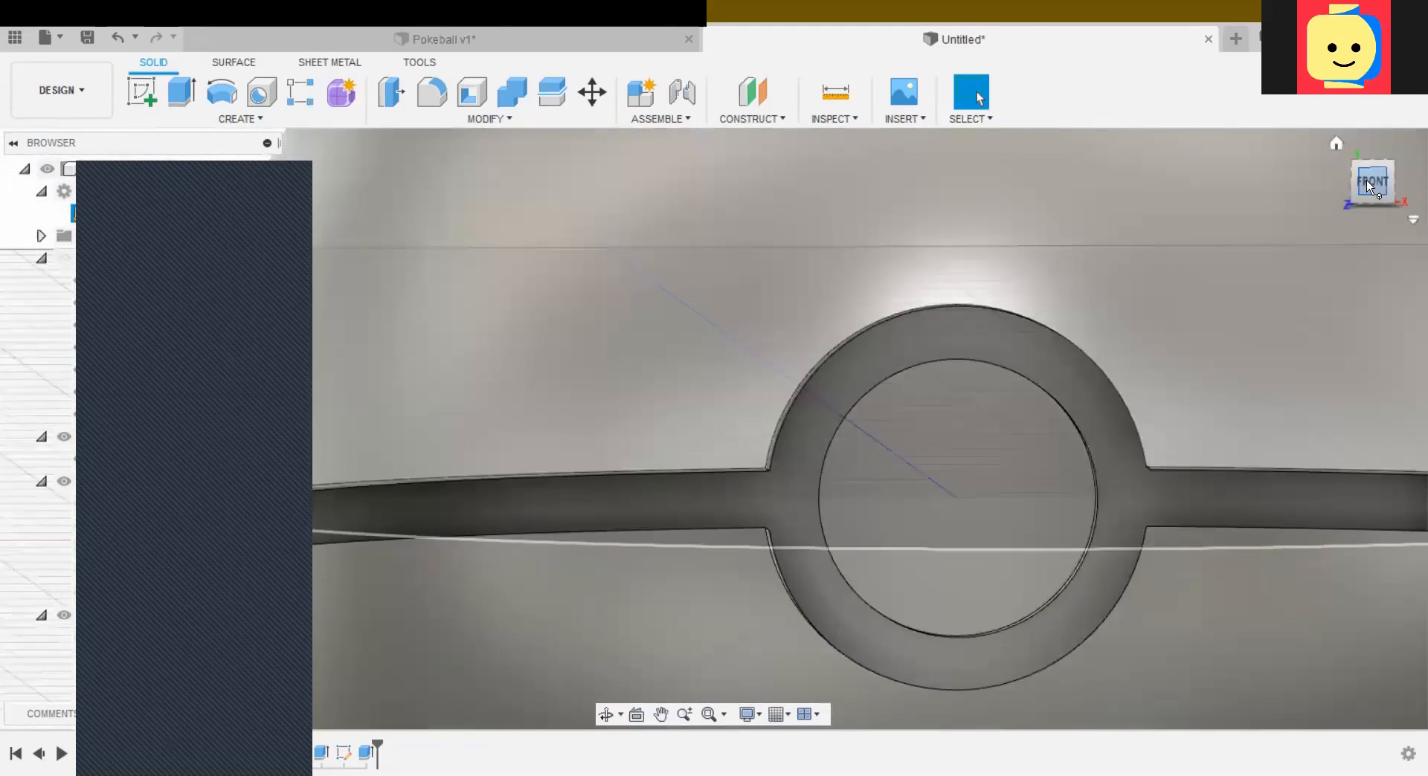
left_click(1373, 181)
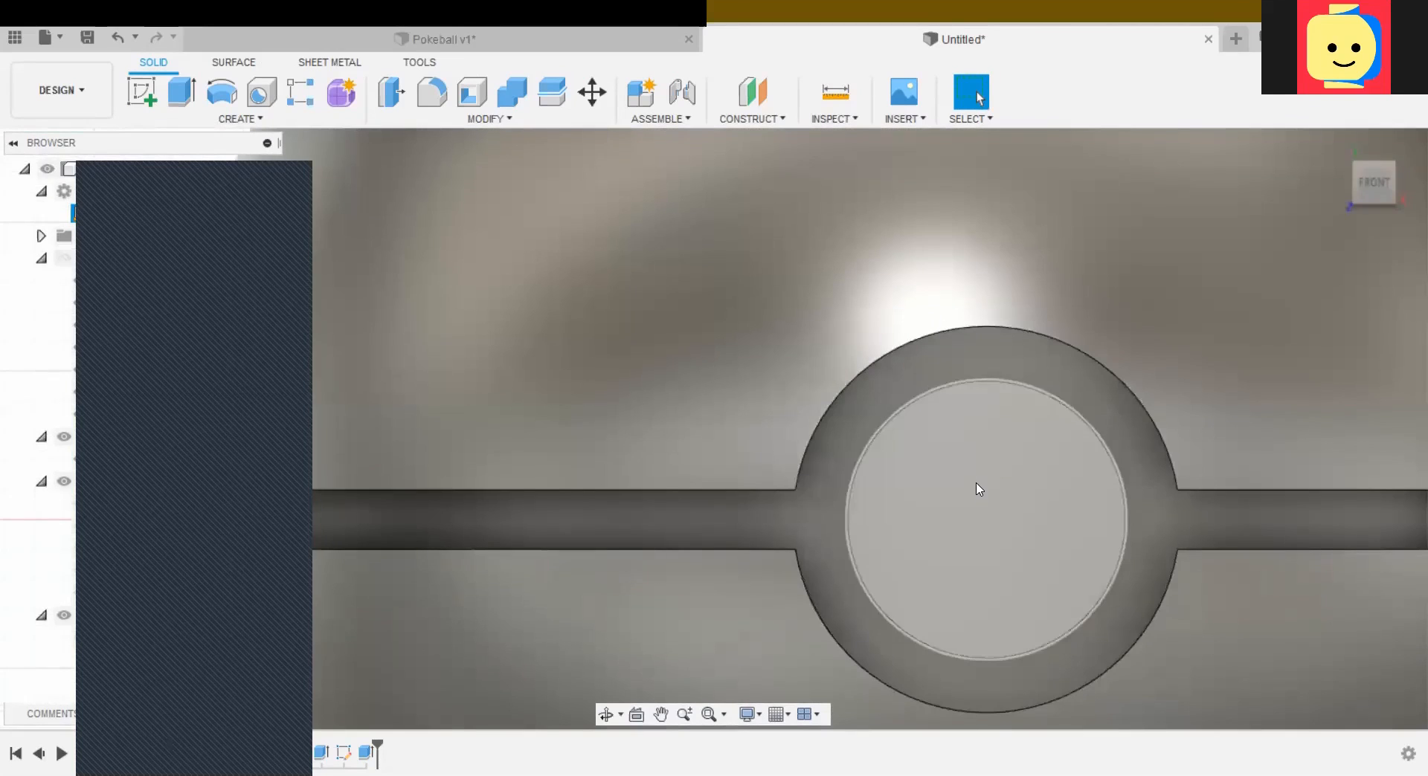
scroll(978, 490, "up", 3)
scroll(975, 487, "down", 8)
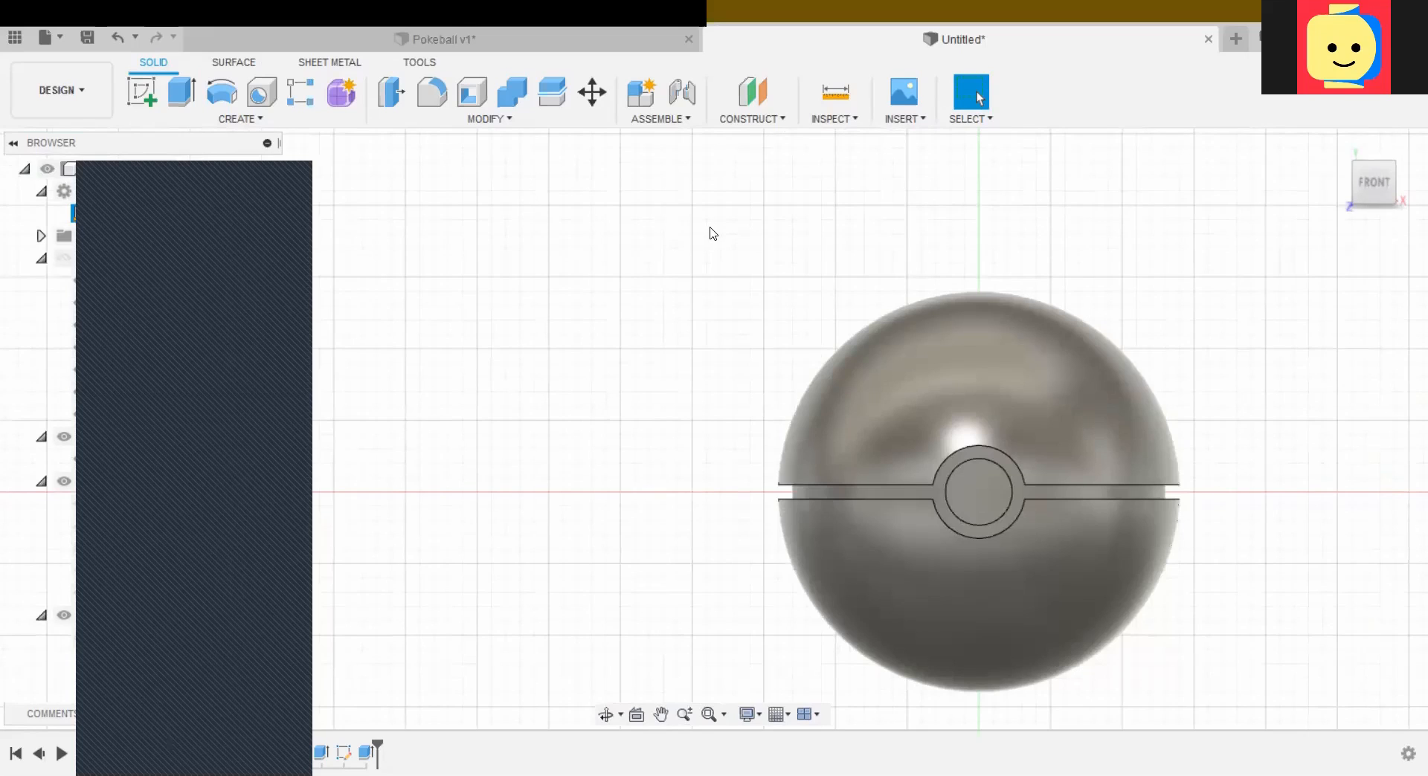
left_click(580, 45)
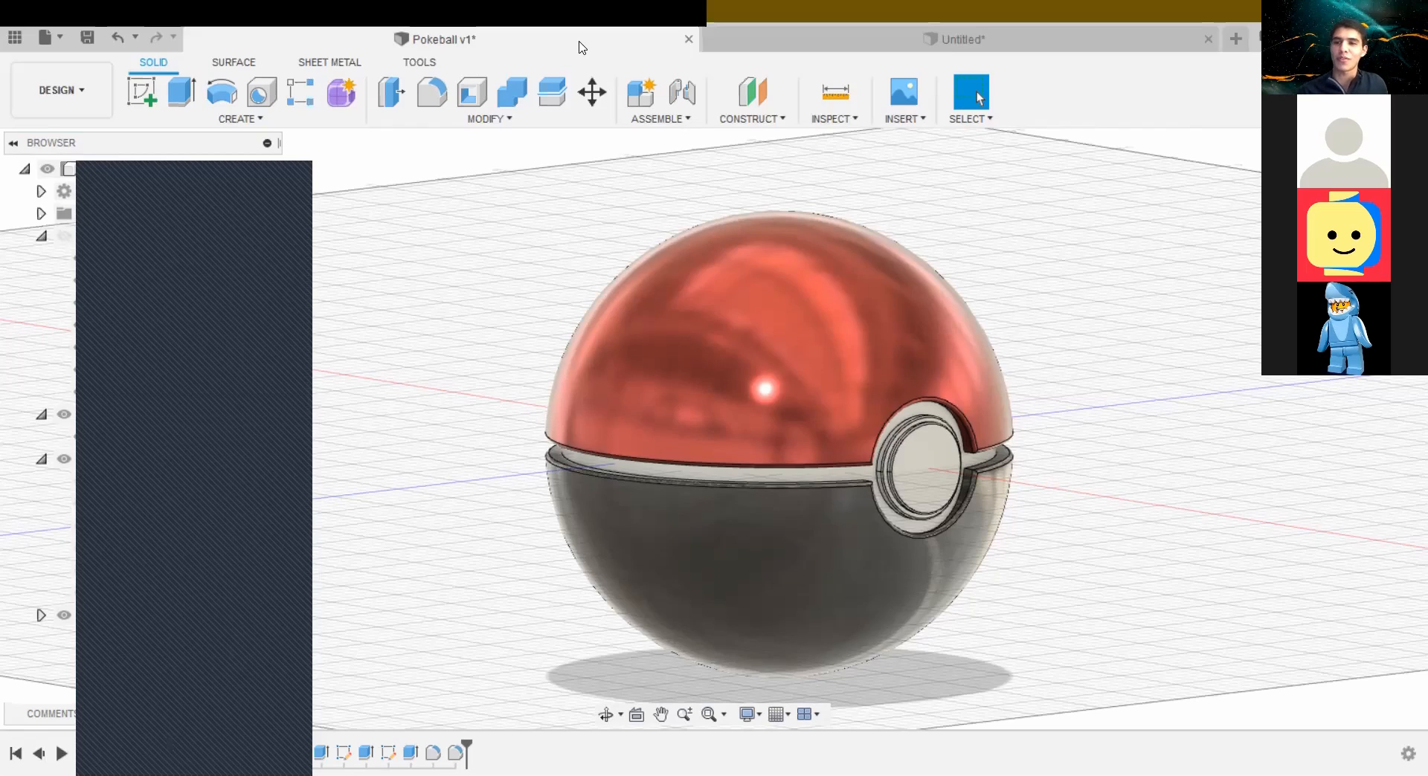
left_click(749, 43)
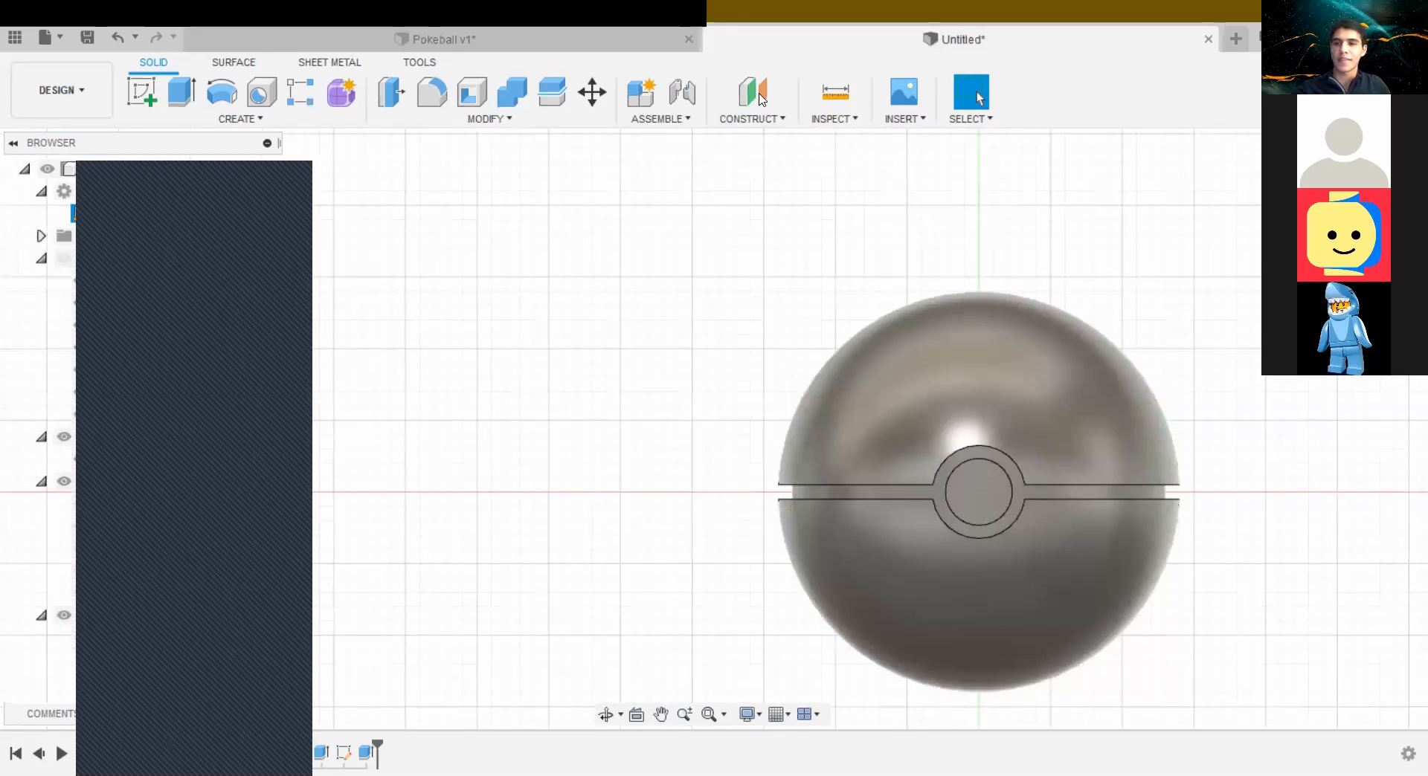
Step: Create a new sketch on the XY plane and start a centre-diameter circle at the origin, inside the button outline
mouse_move(604, 487)
middle_mouse_down("shift")
mouse_move(640, 481)
mouse_move(608, 483)
middle_mouse_up("shift")
middle_click_drag(1130, 377, 832, 331)
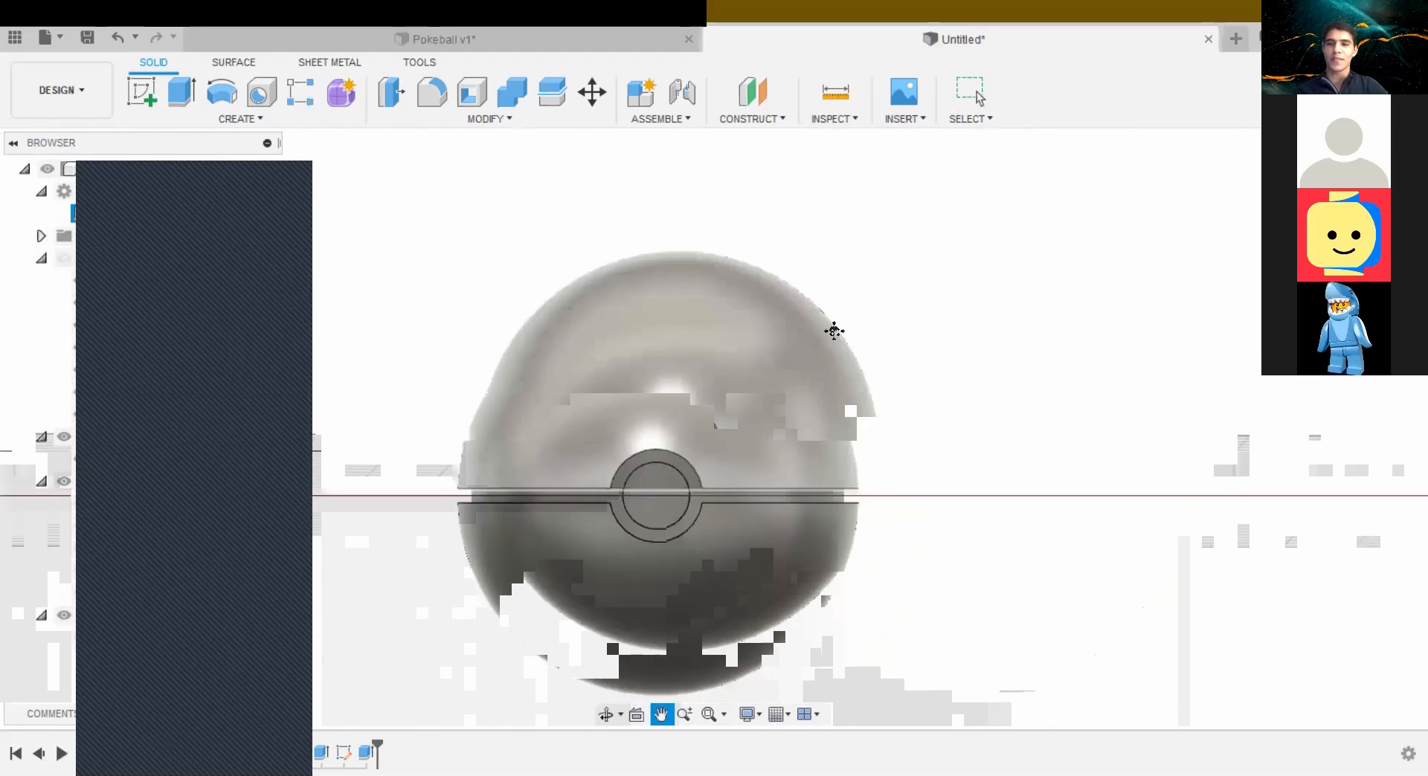
scroll(567, 447, "up", 5)
scroll(566, 446, "down", 4)
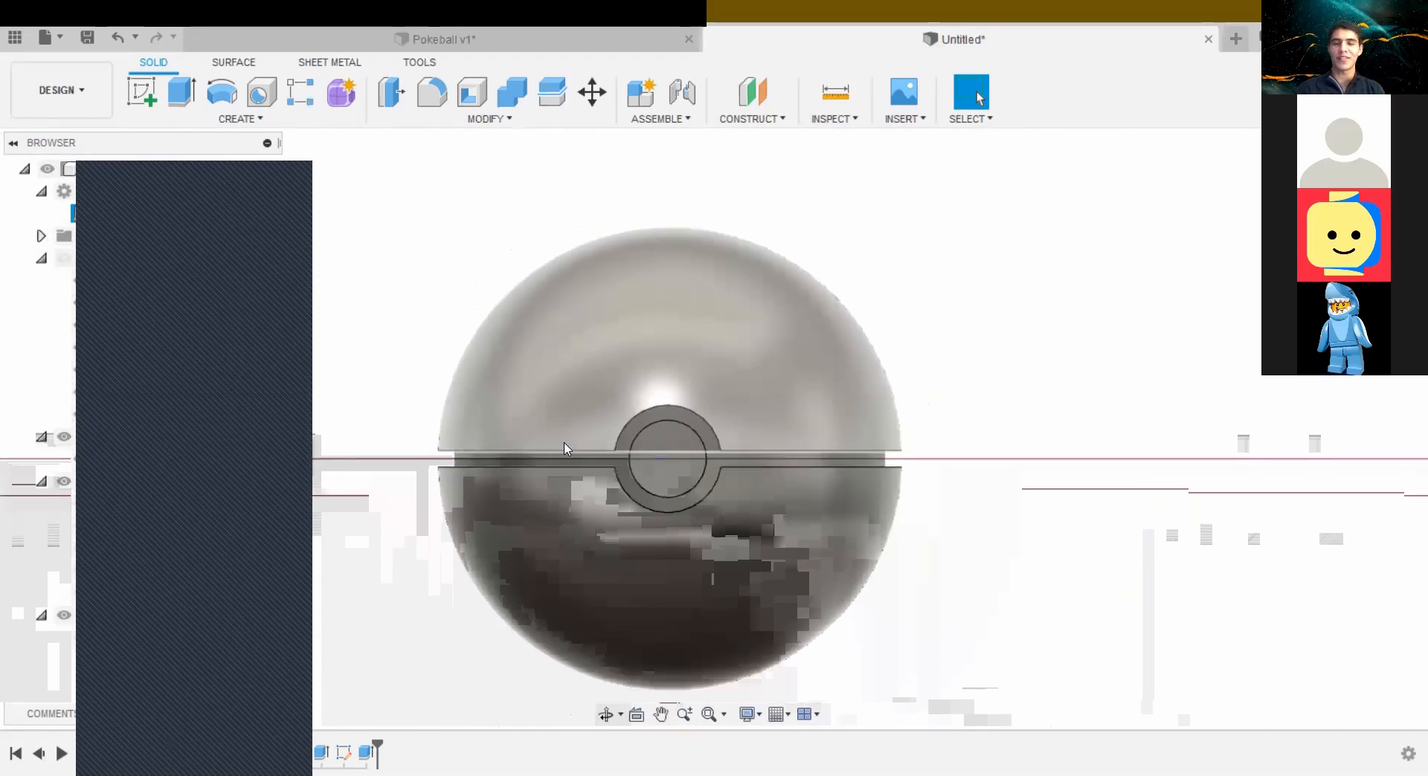
middle_click_drag(386, 576, 456, 525)
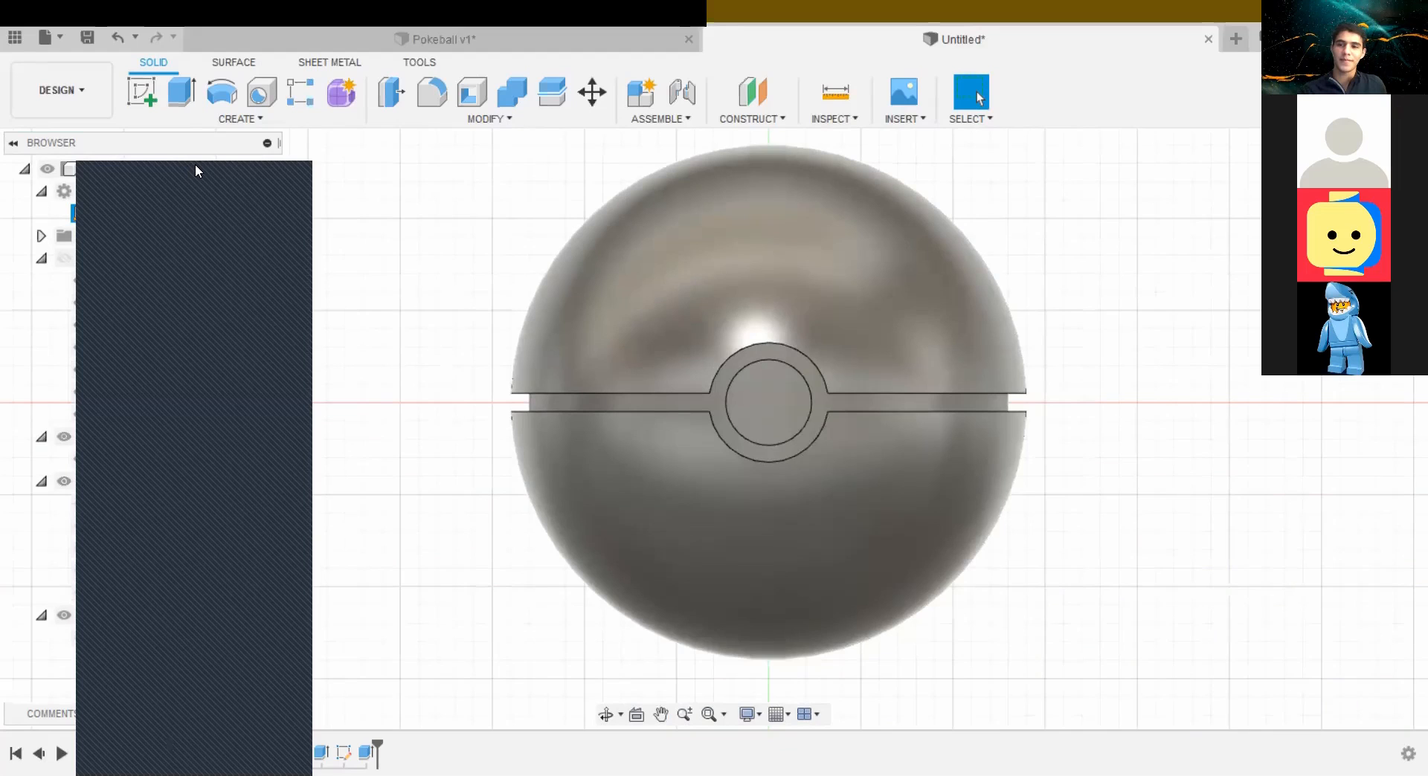
left_click(140, 81)
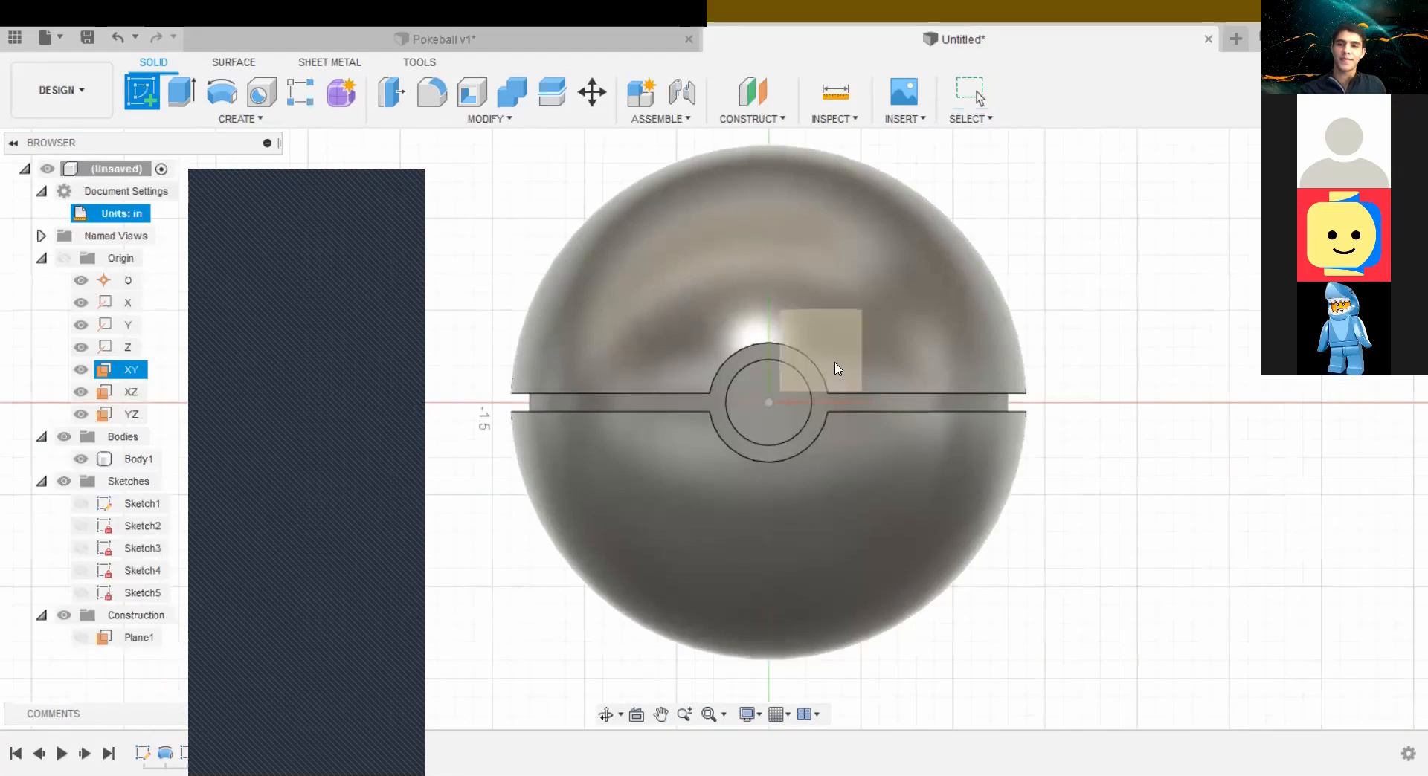
left_click(845, 364)
left_click(221, 92)
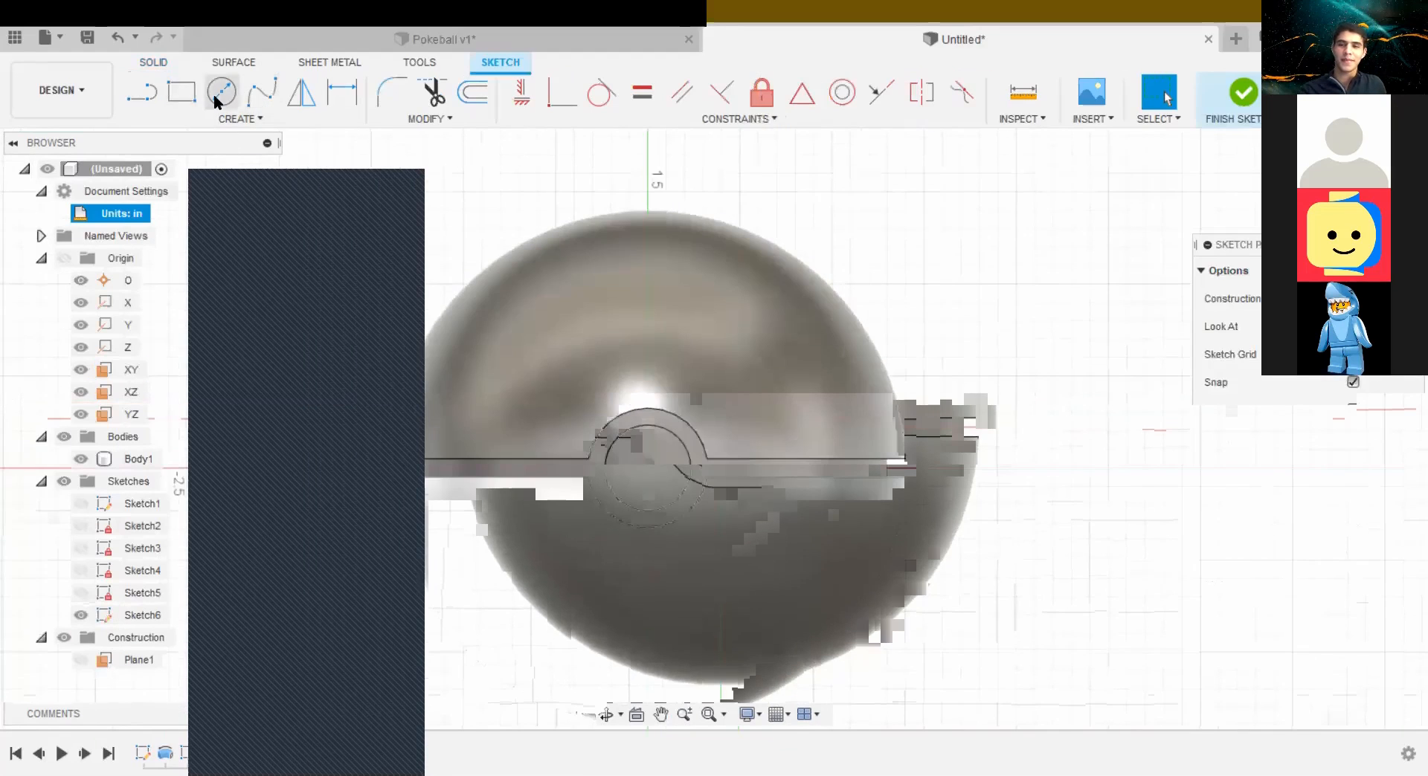
left_click(665, 468)
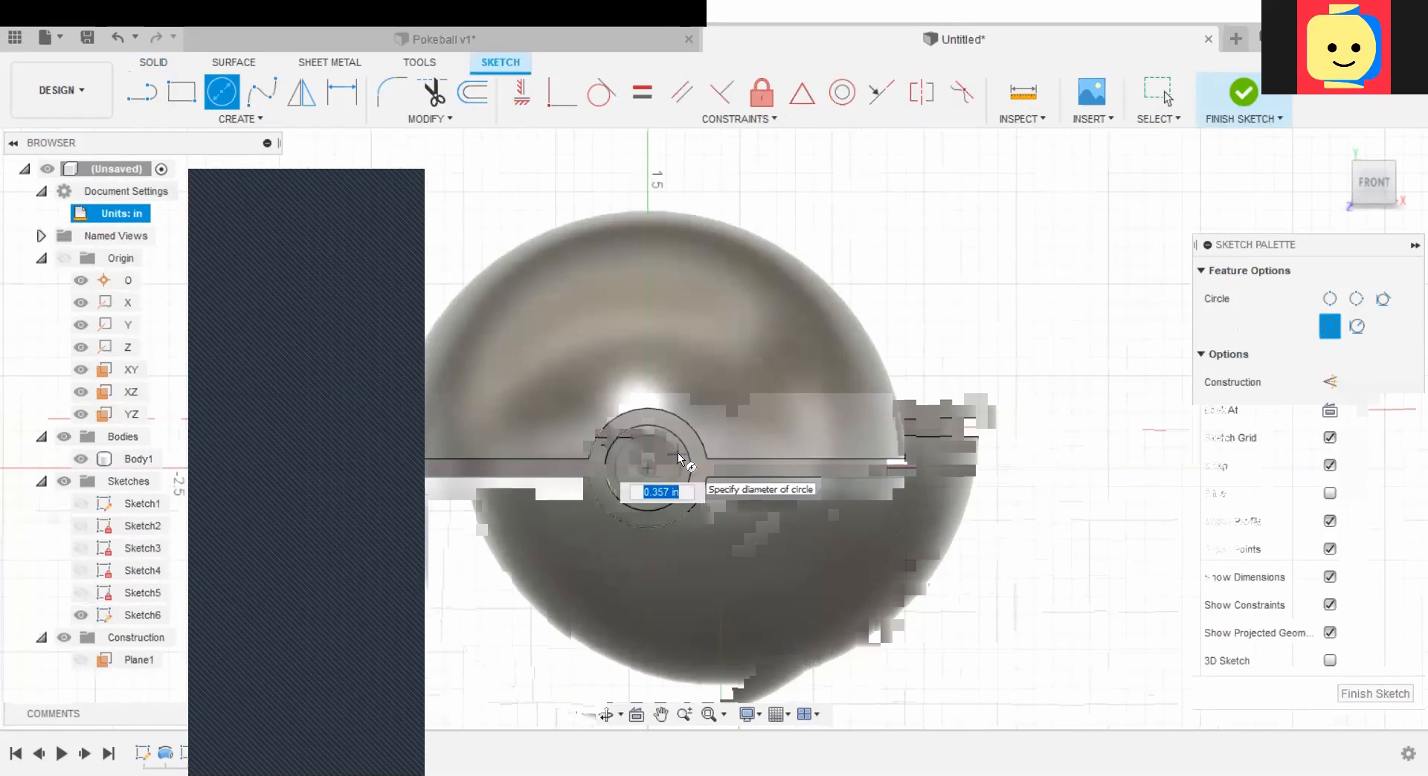
Step: Draw a circle concentric with the ball's front button, set its diameter to 0.35 in and finish the sketch
left_click(683, 461)
left_click(342, 92)
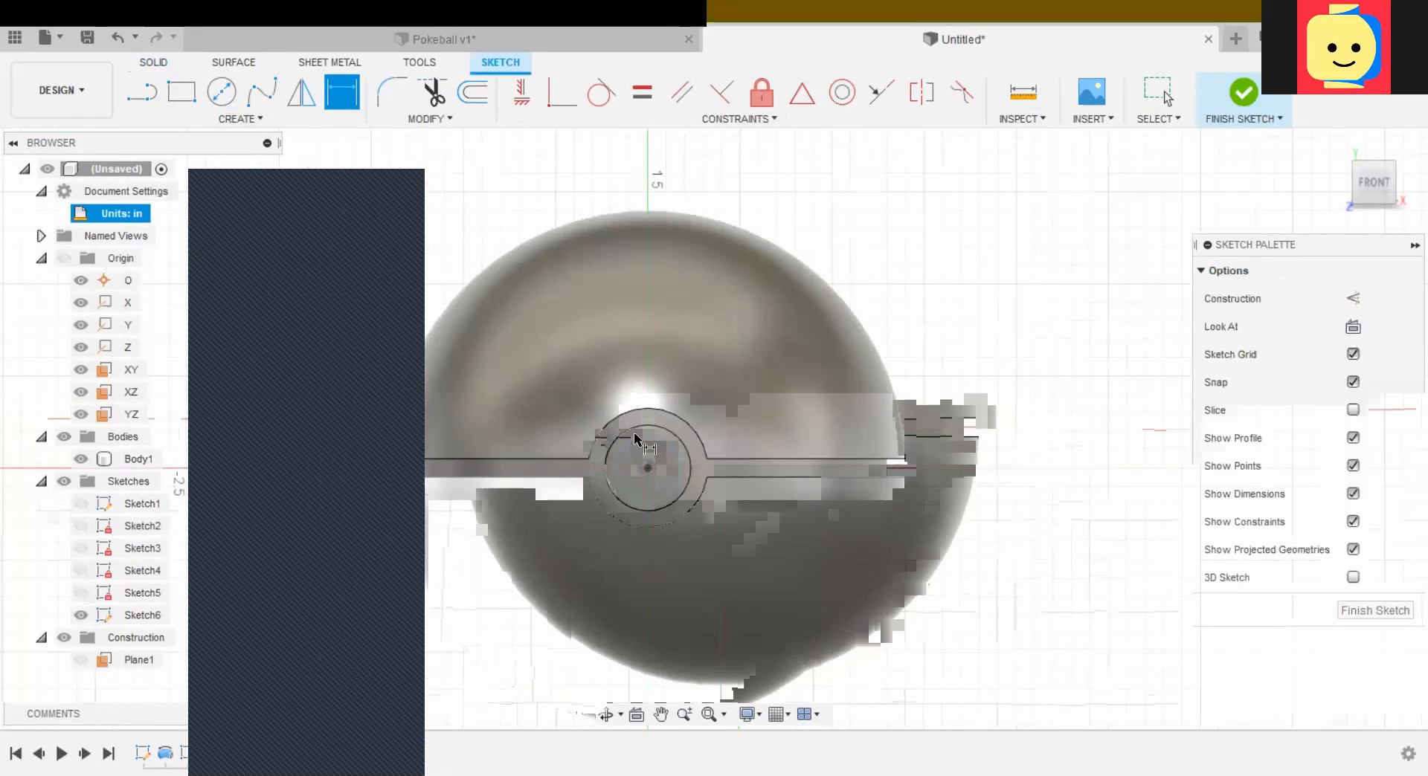
left_click(638, 440)
left_click(1023, 469)
type("0")
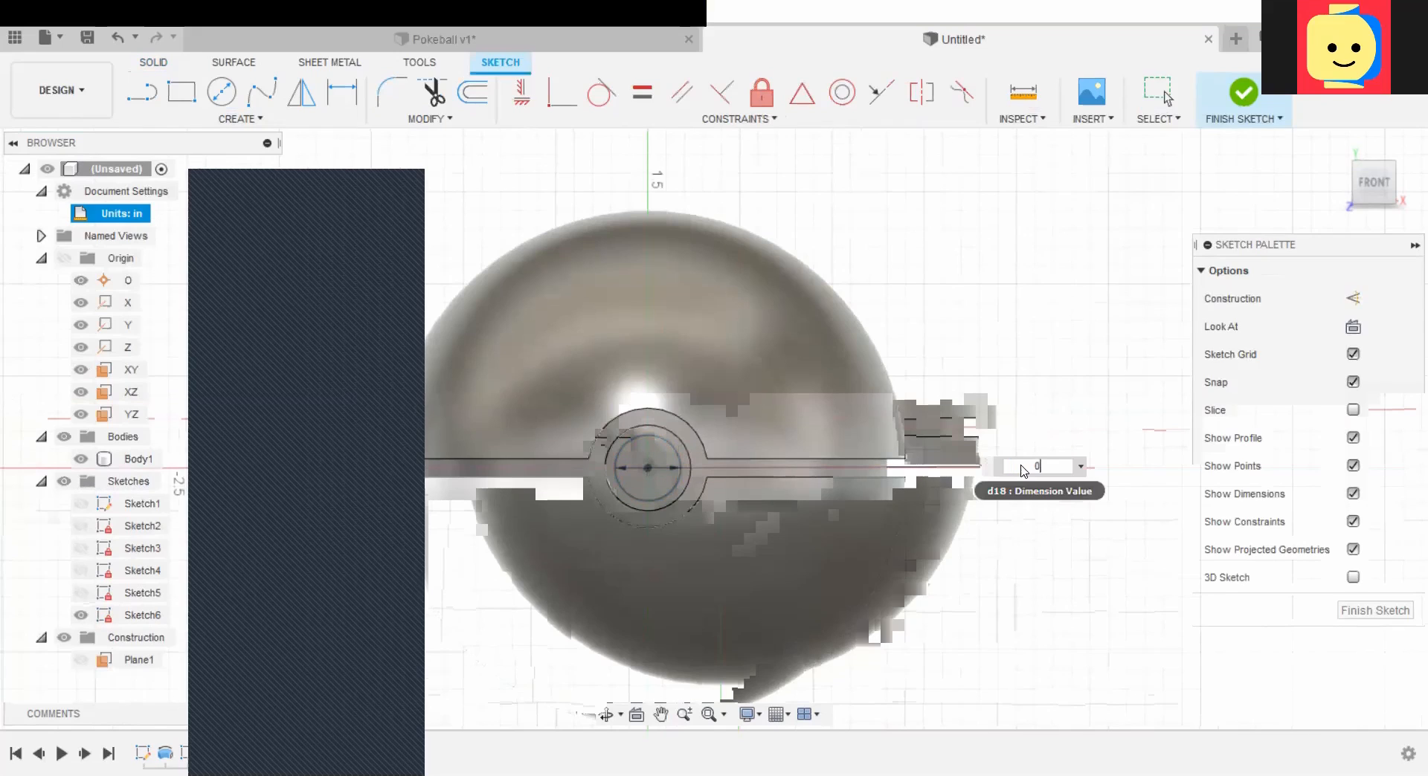
type(".35")
key("Return")
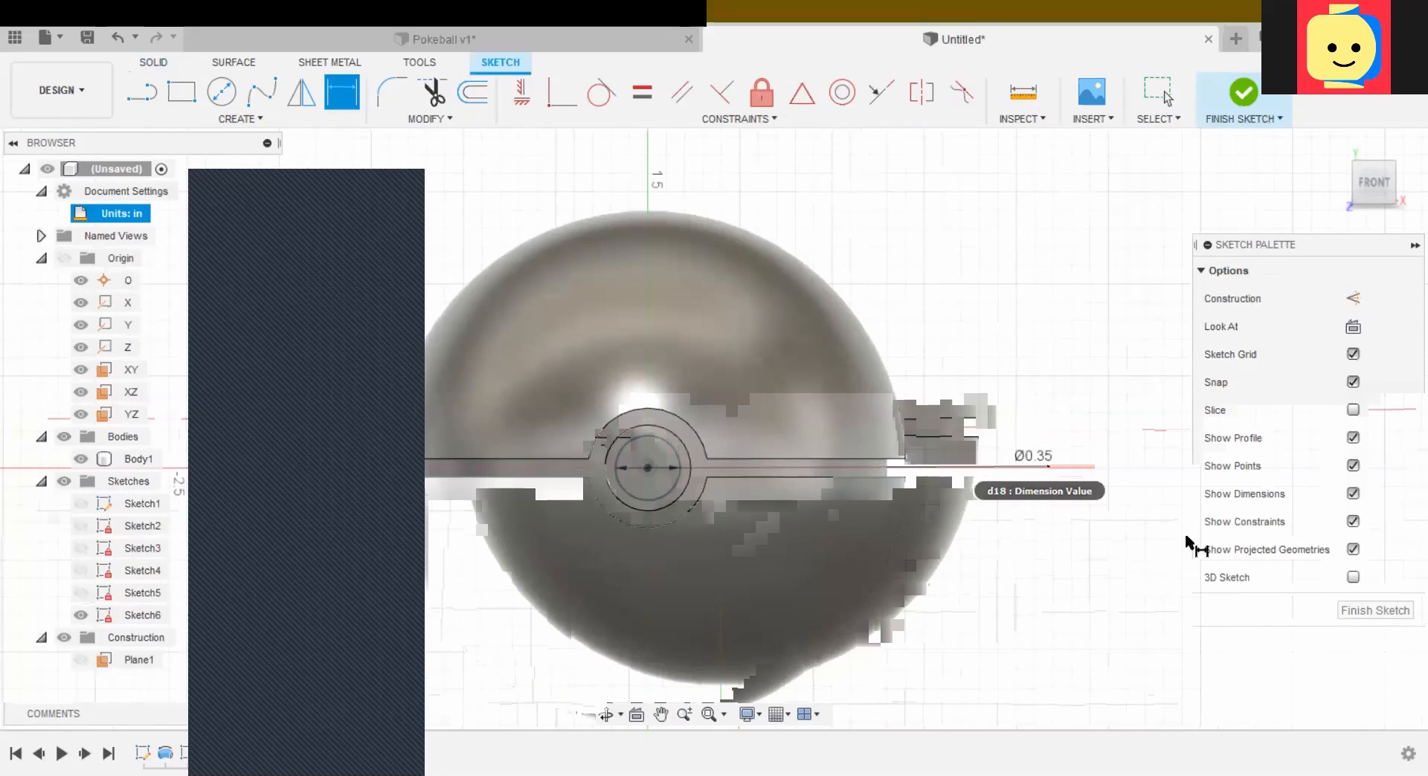
left_click(1344, 611)
Step: Start an Extrude of the small circle profile, starting From Object at the flat front face of the button
mouse_move(1068, 536)
middle_mouse_down("shift")
mouse_move(1122, 521)
mouse_move(1139, 531)
middle_mouse_up("shift")
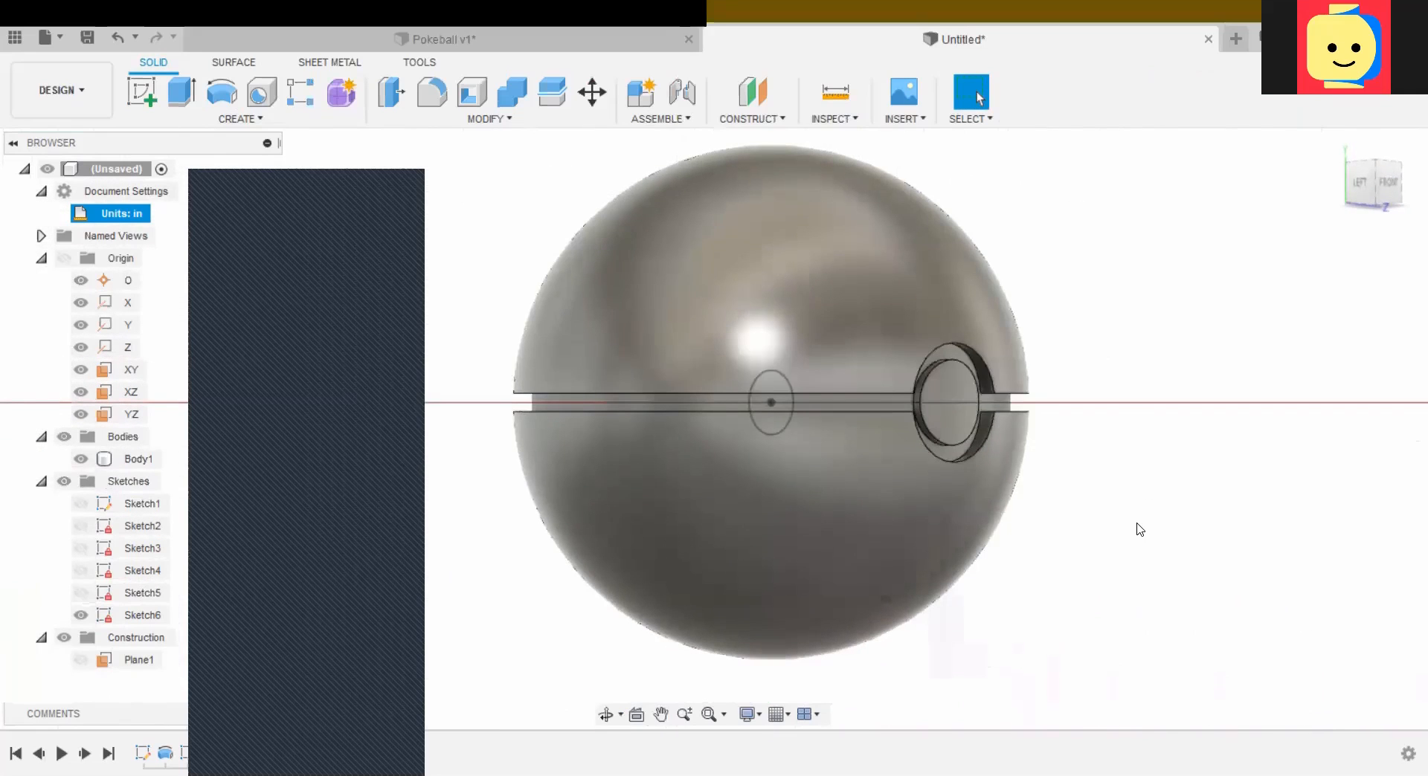
key("e")
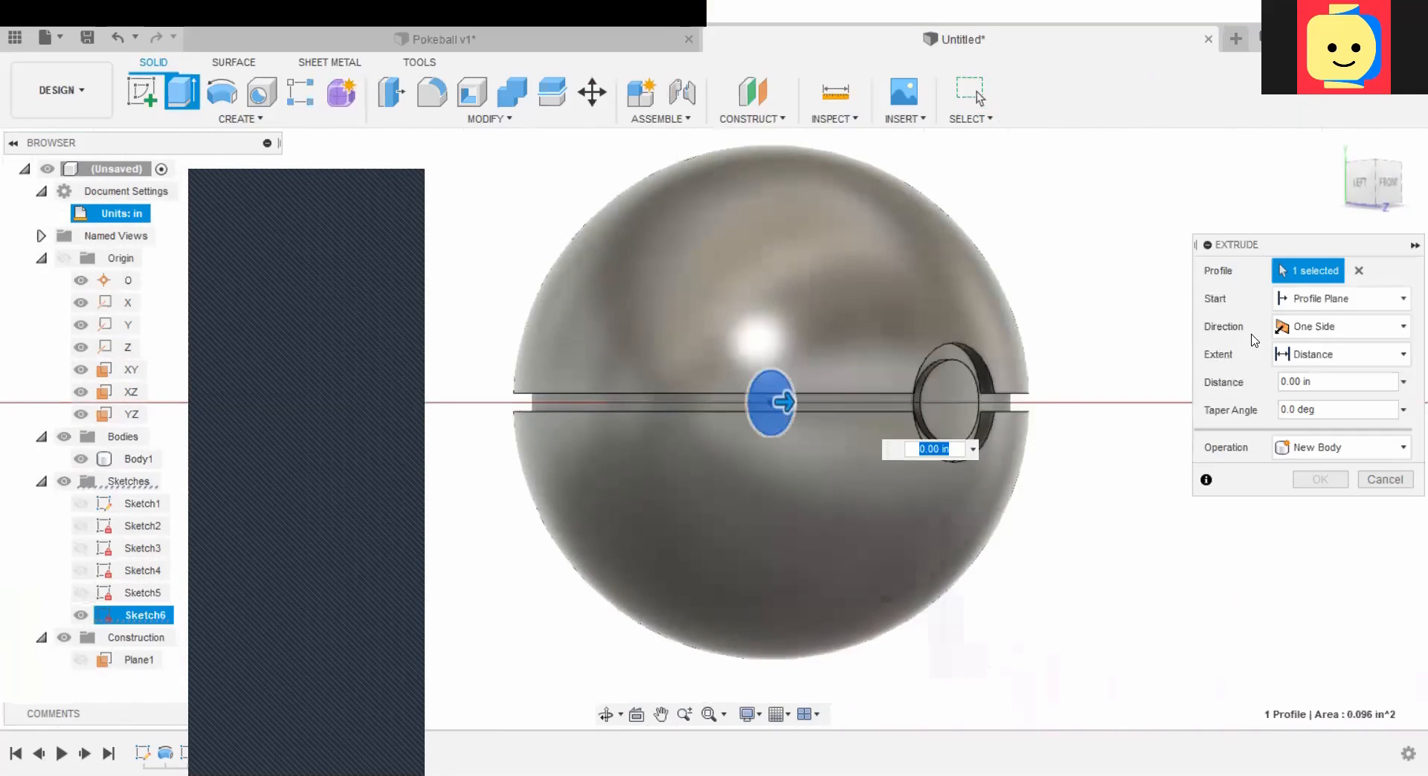
left_click(1298, 299)
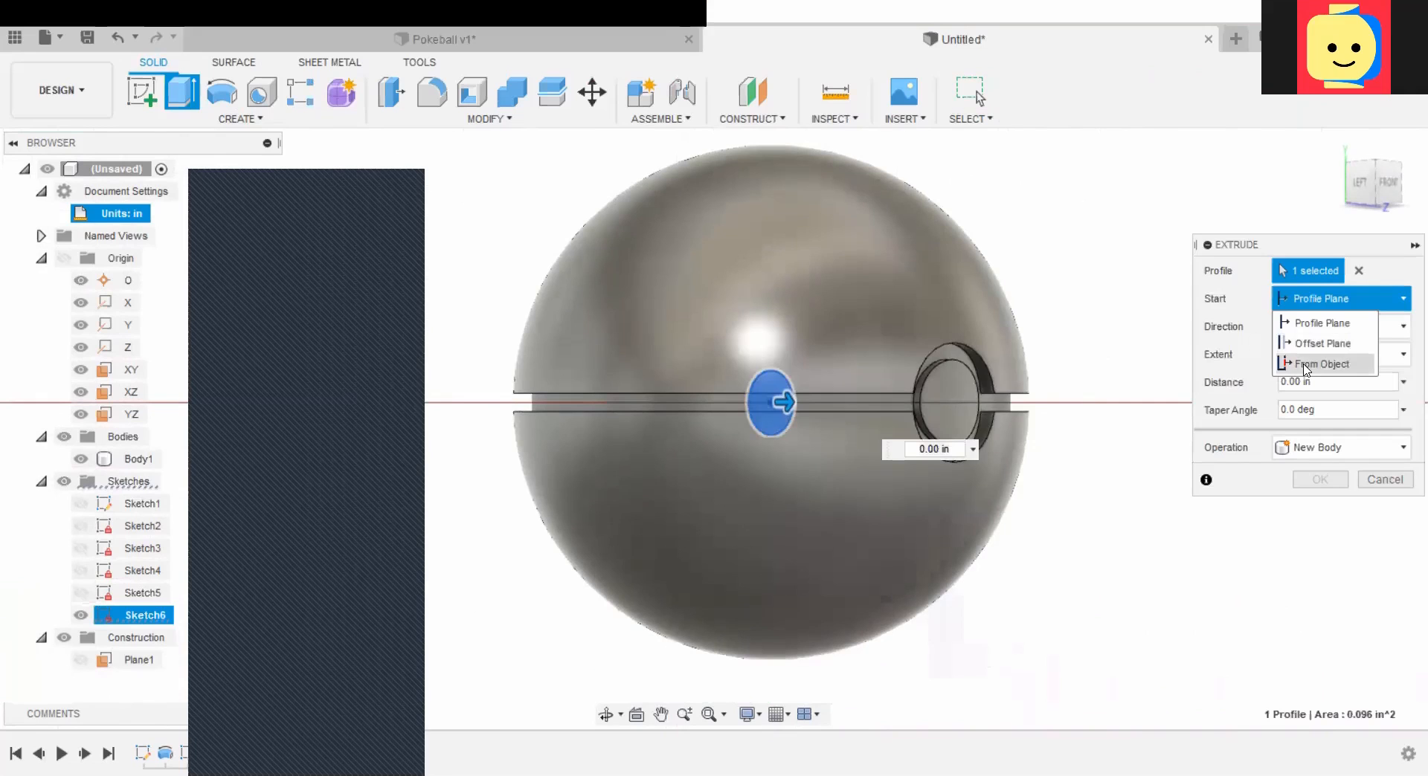
left_click(1305, 366)
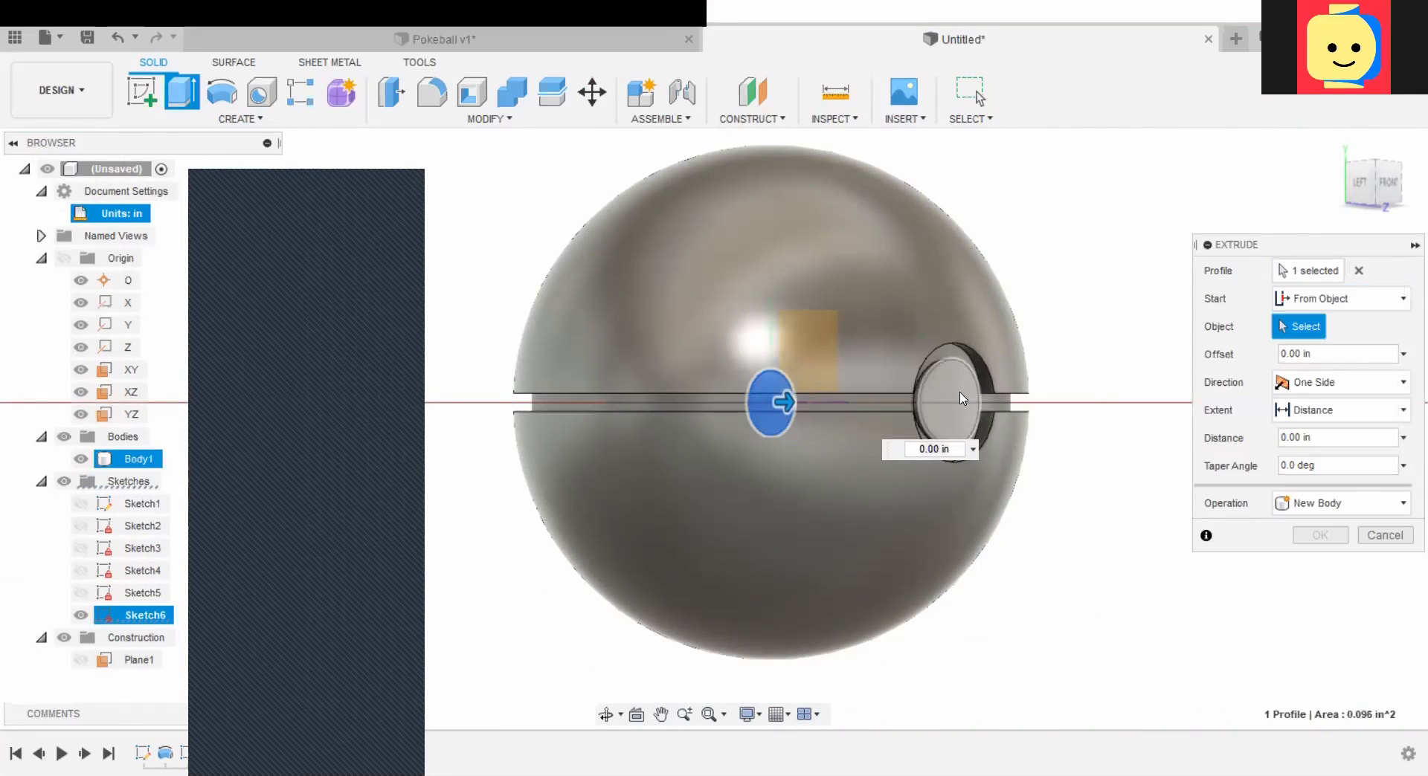
scroll(964, 402, "up", 5)
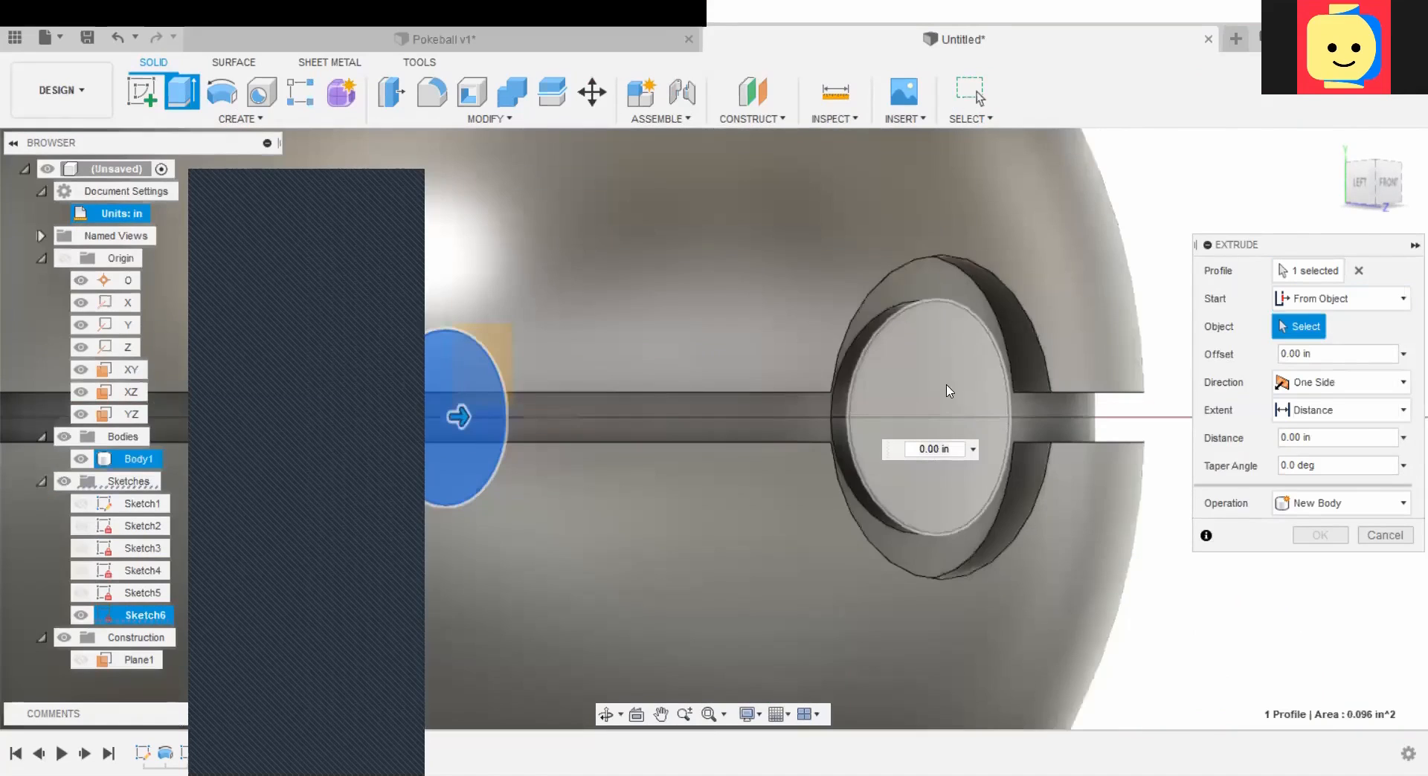
left_click(928, 356)
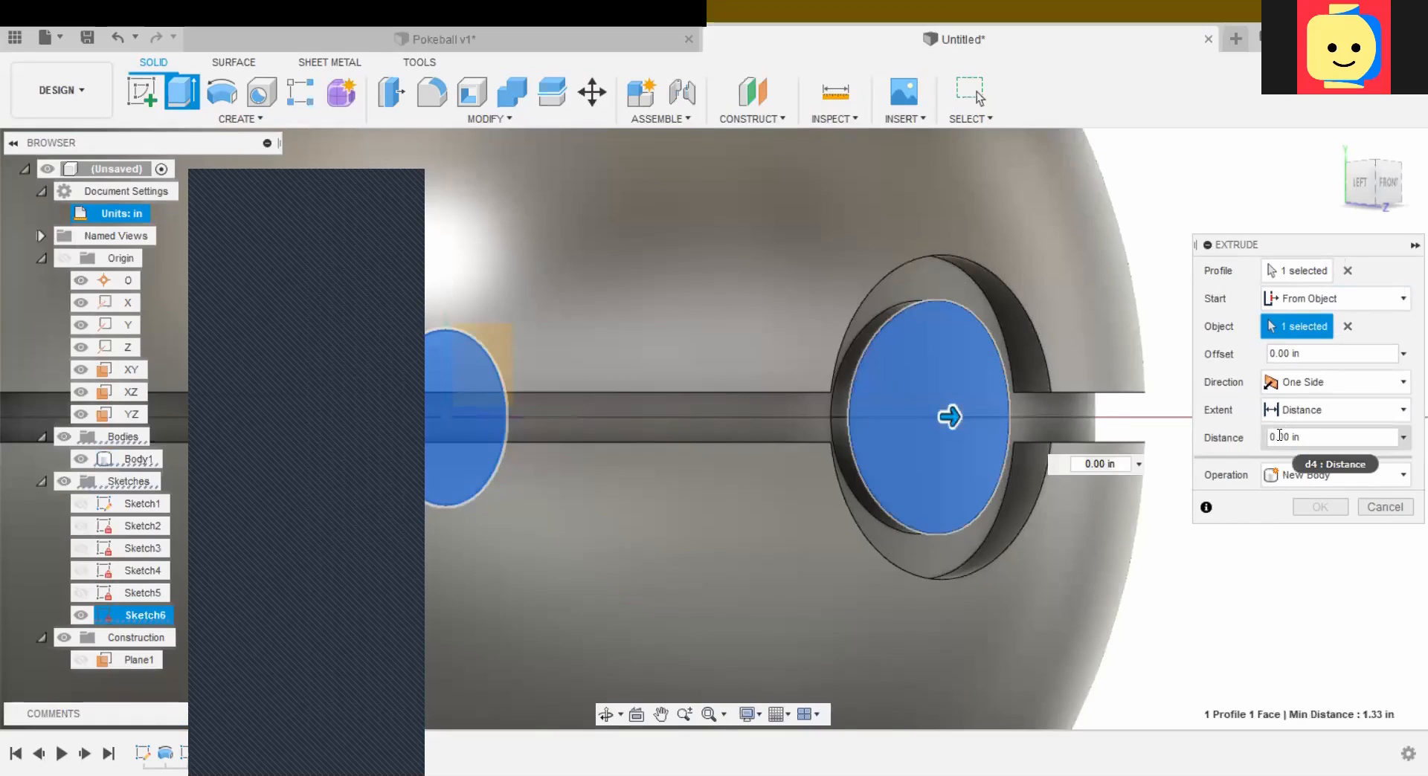
Step: Set the extrusion distance to 0.03 in and complete it as a Join to the ball
left_click_drag(1279, 436, 1284, 436)
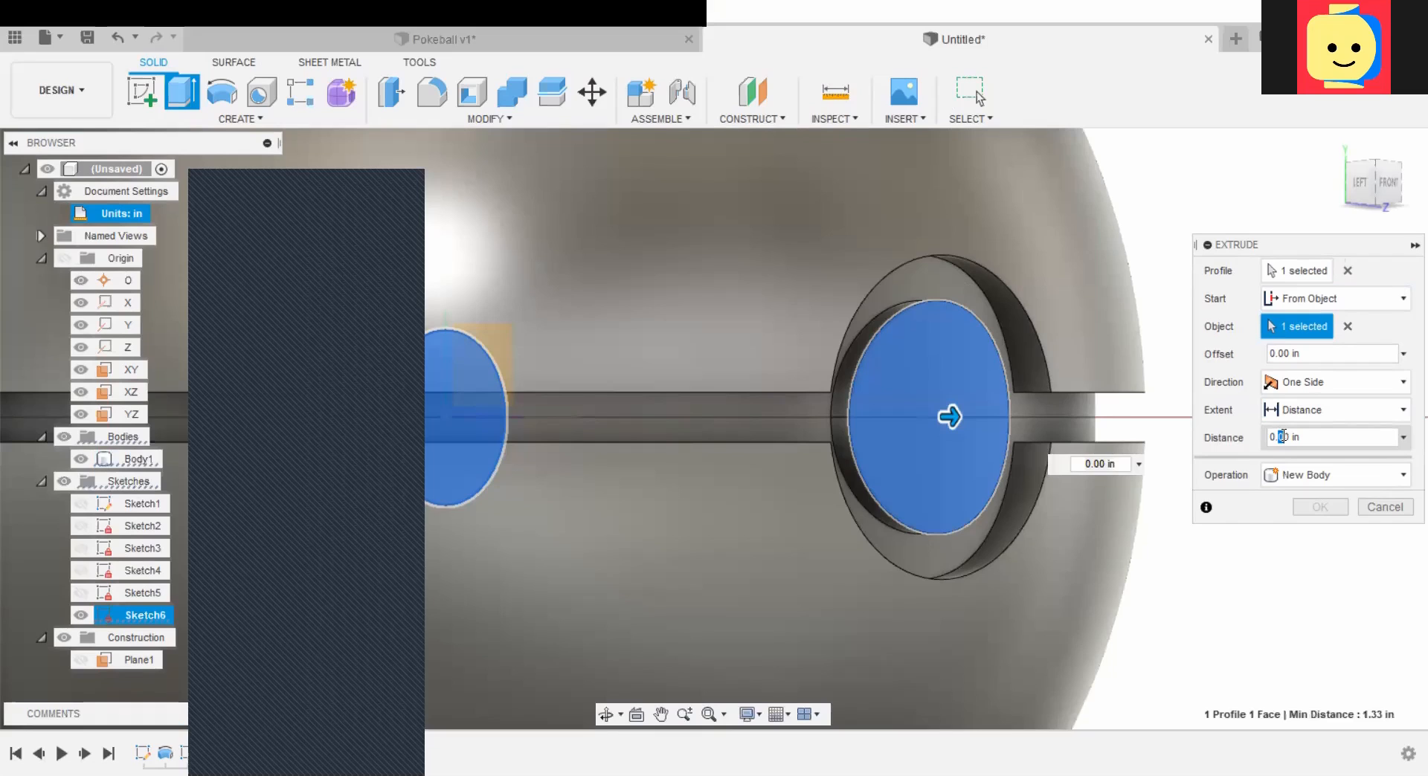
type("025")
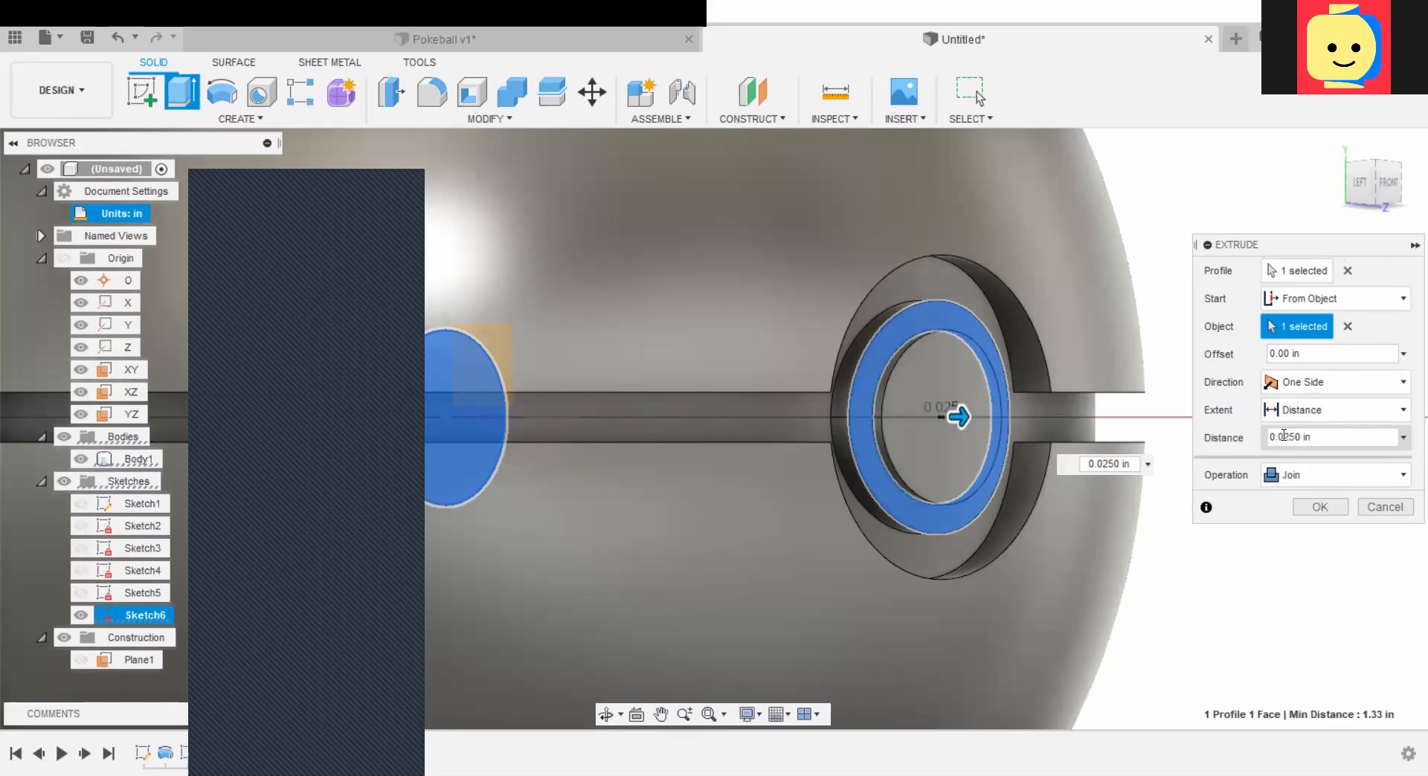
key("BackSpace")
key("BackSpace")
key("BackSpace")
type("3")
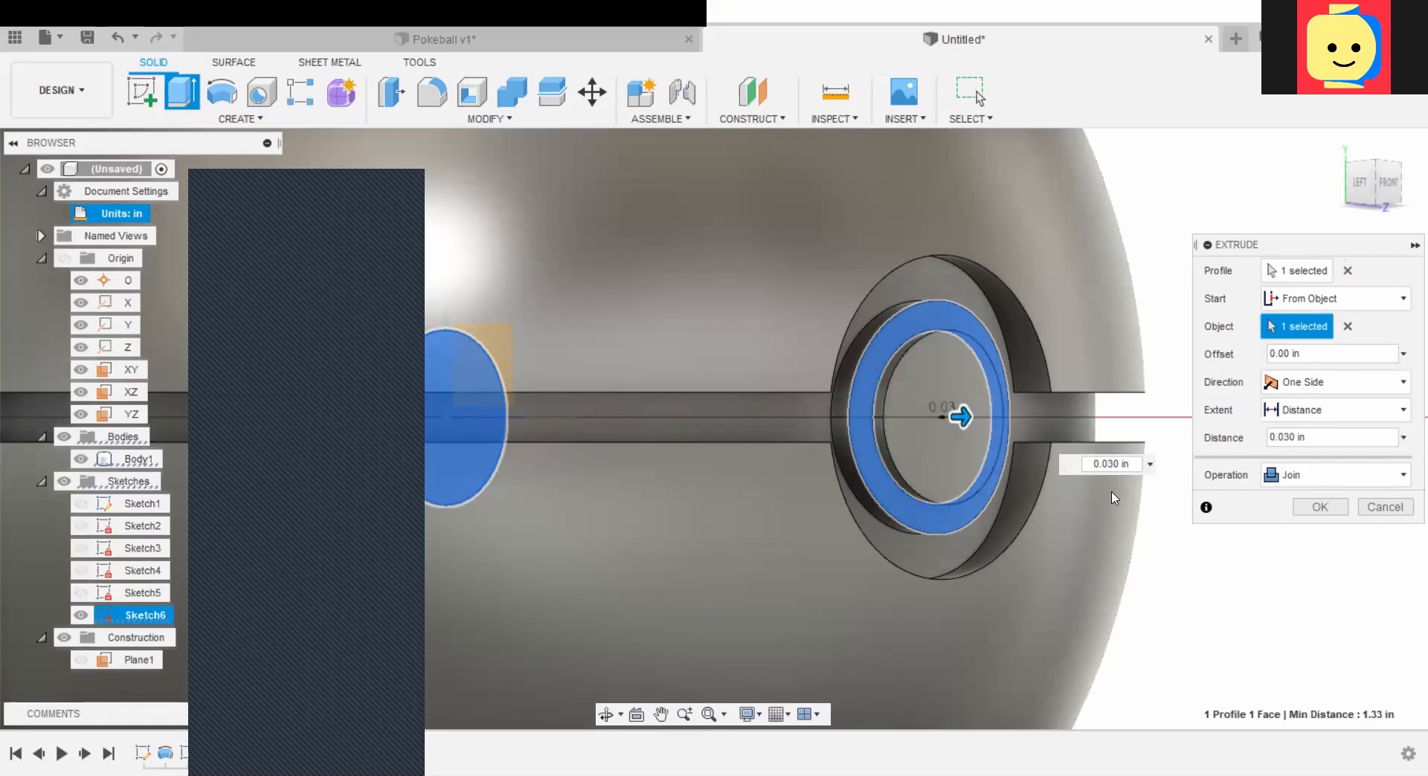
left_click(1330, 505)
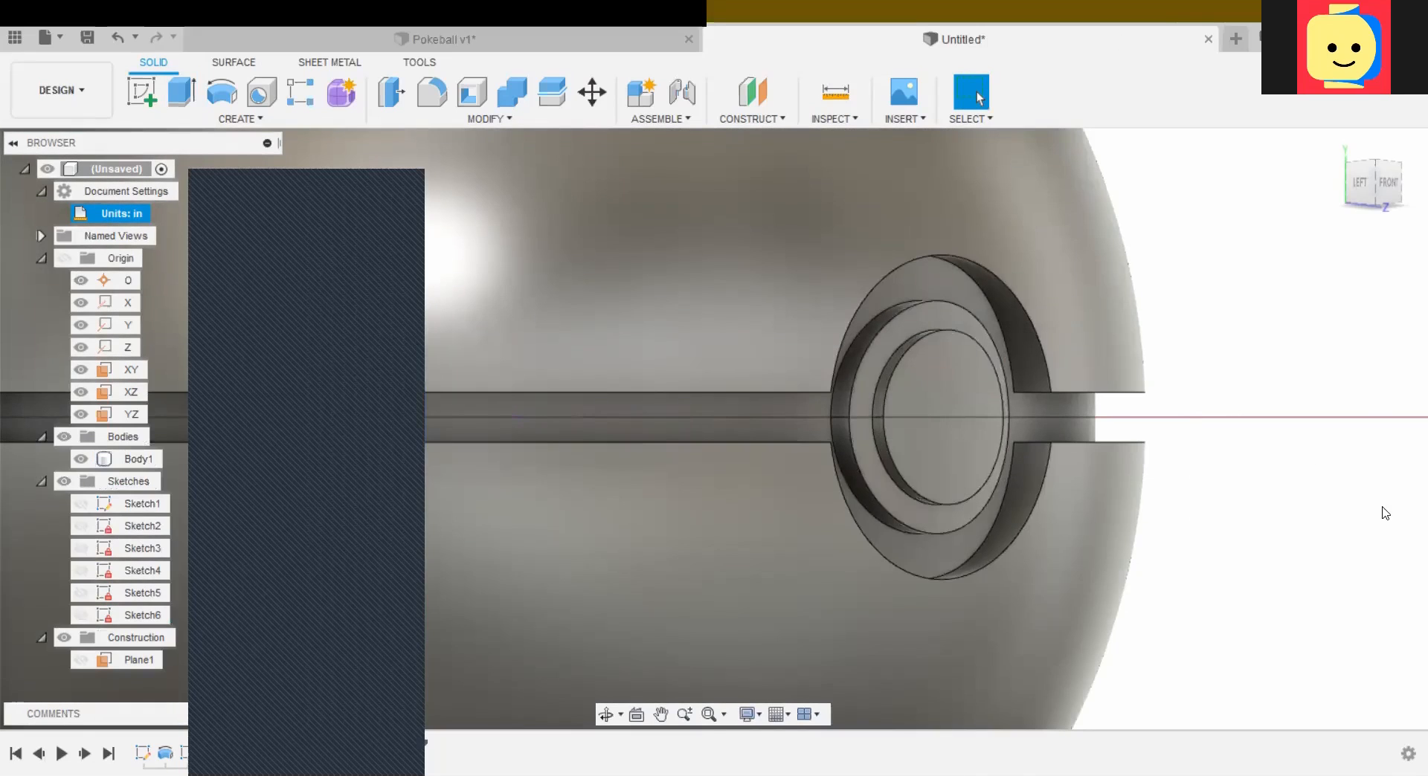
Step: Examine the ball's raised button, surrounding ring and groove from the front and from several angles
scroll(1379, 512, "down", 4)
middle_click_drag(1368, 503, 1314, 483)
left_click(1395, 184)
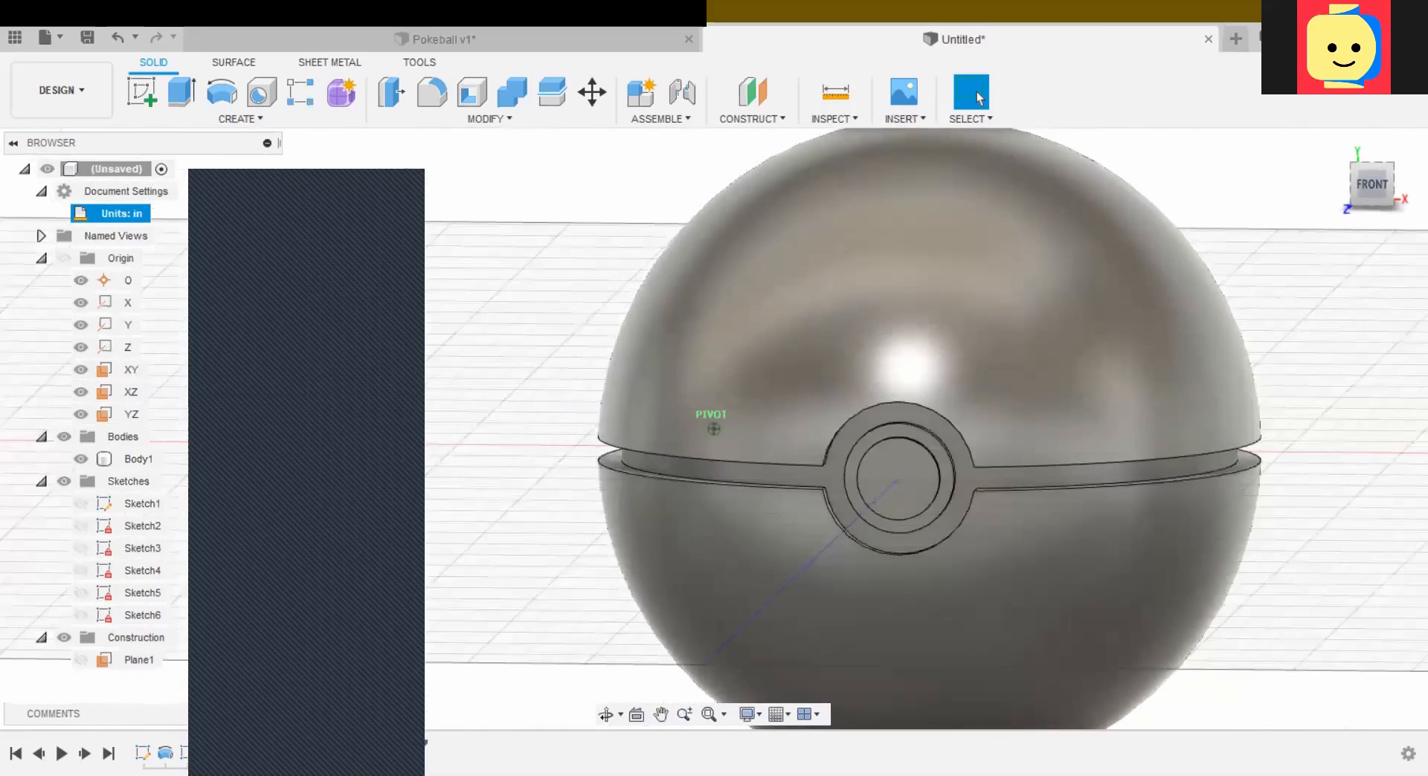
mouse_move(899, 473)
middle_mouse_down("shift")
mouse_move(927, 462)
mouse_move(988, 372)
mouse_move(1018, 390)
mouse_move(903, 515)
mouse_move(966, 486)
mouse_move(957, 309)
mouse_move(1007, 318)
mouse_move(1026, 390)
mouse_move(1045, 398)
middle_mouse_up("shift")
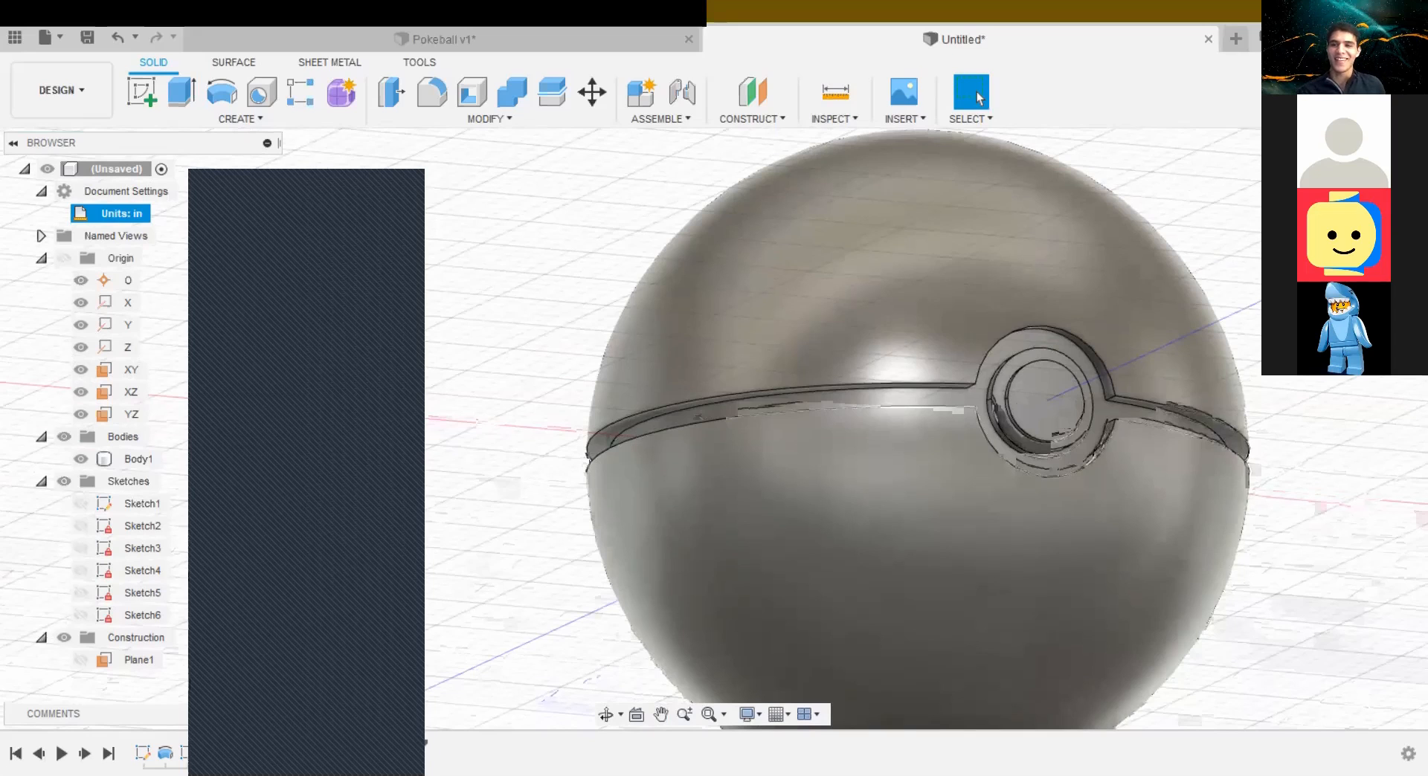
left_click(1211, 406)
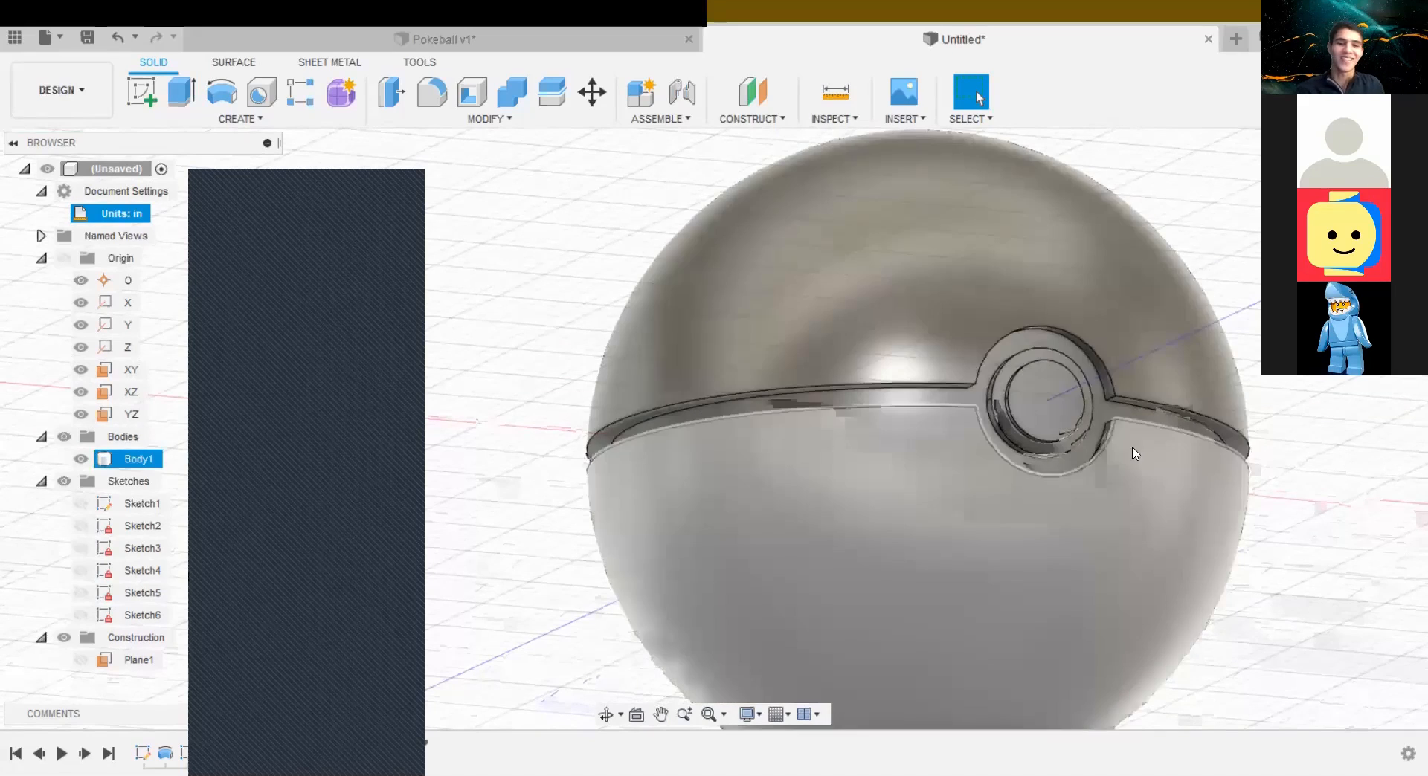
middle_click_drag(1289, 430, 1236, 327)
scroll(1236, 328, "up", 4)
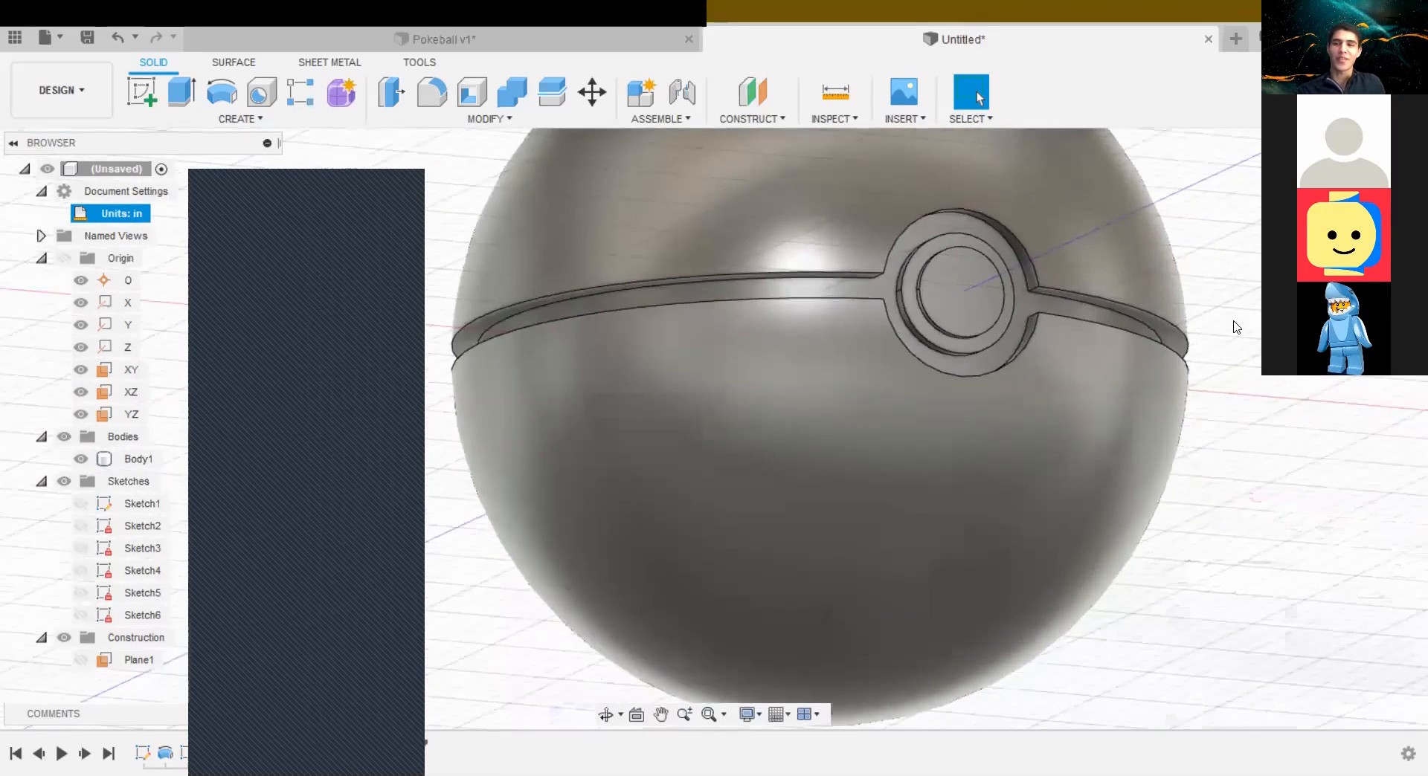
scroll(1236, 327, "down", 6)
middle_click_drag(1243, 178, 1224, 318)
scroll(1223, 312, "up", 5)
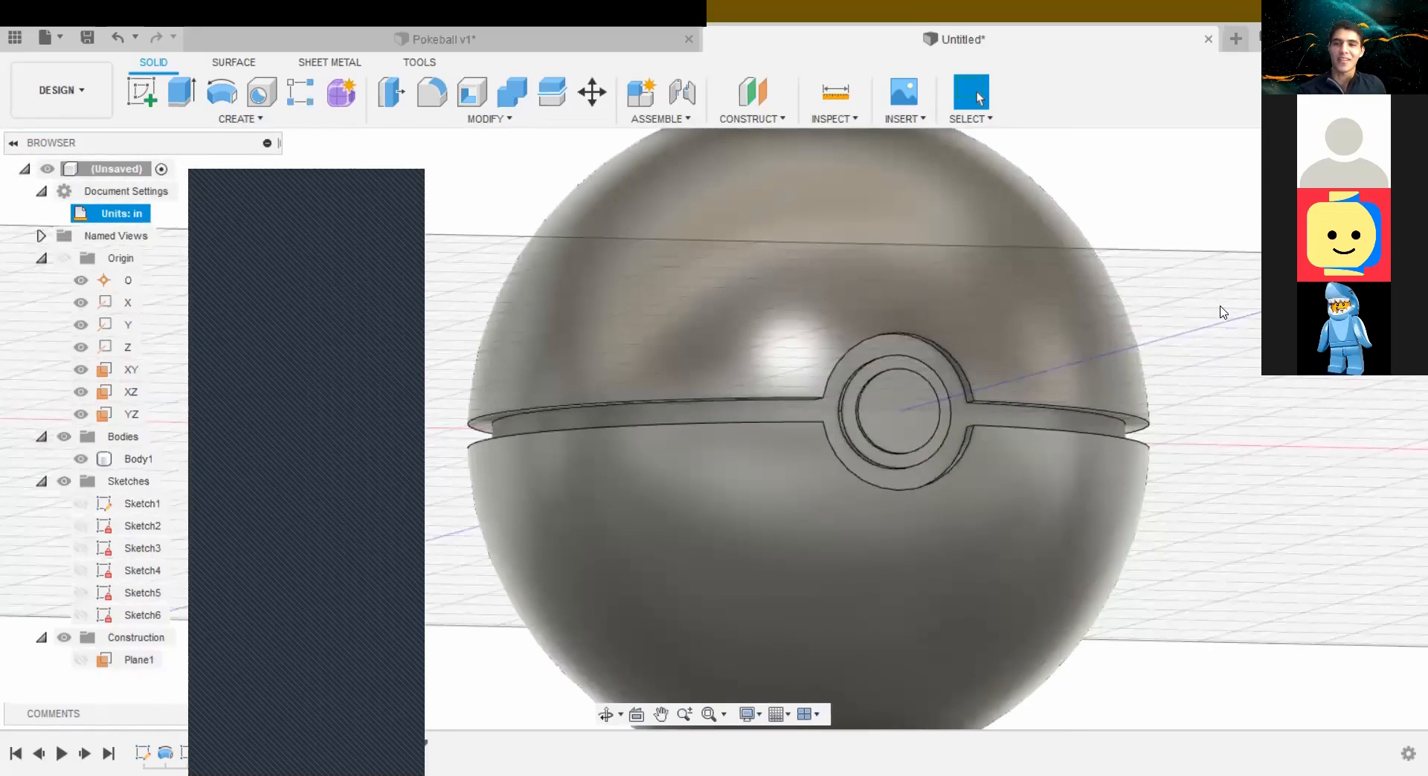
scroll(1223, 309, "down", 3)
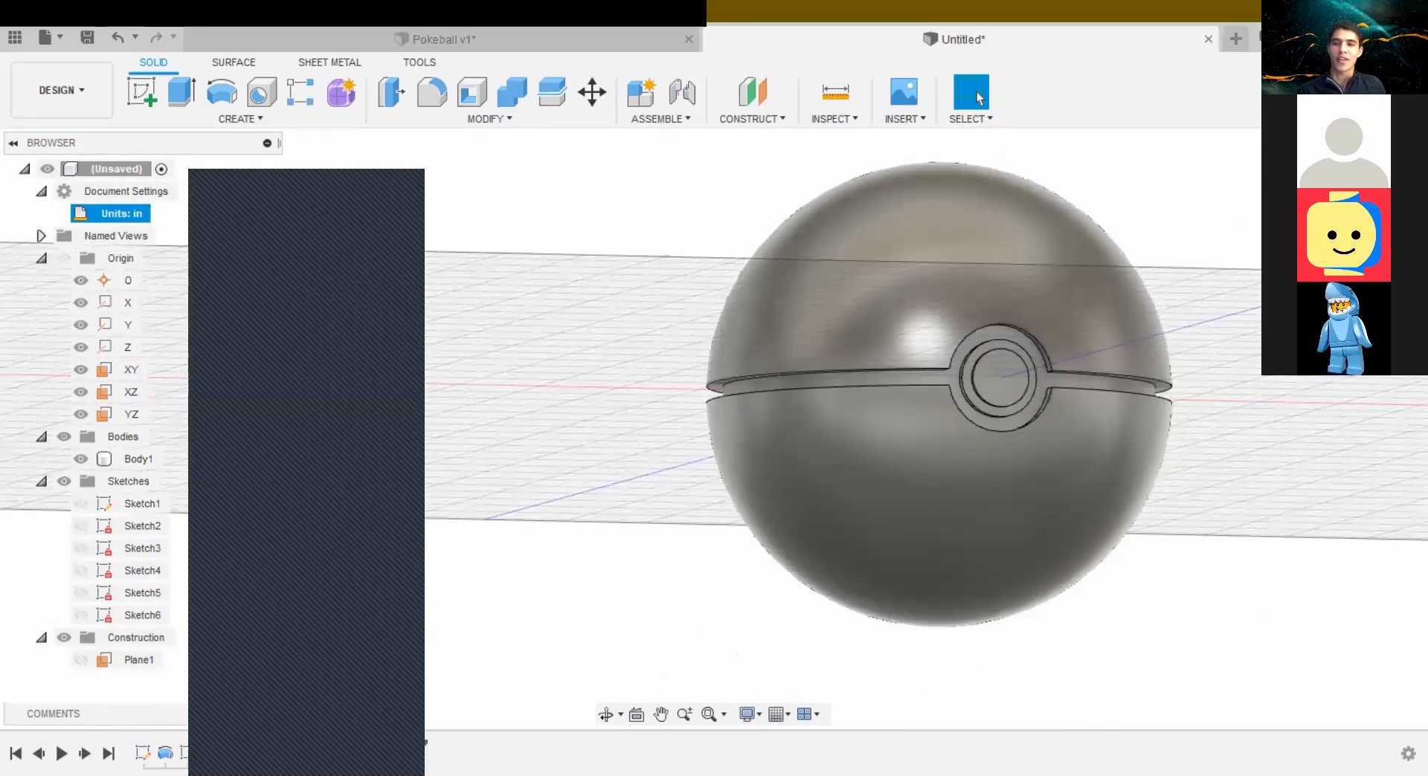
mouse_move(713, 429)
middle_mouse_down("shift")
mouse_move(763, 441)
mouse_move(714, 428)
mouse_move(742, 460)
middle_mouse_up("shift")
middle_click_drag(1160, 379, 1093, 308, "shift")
scroll(1093, 309, "down", 4)
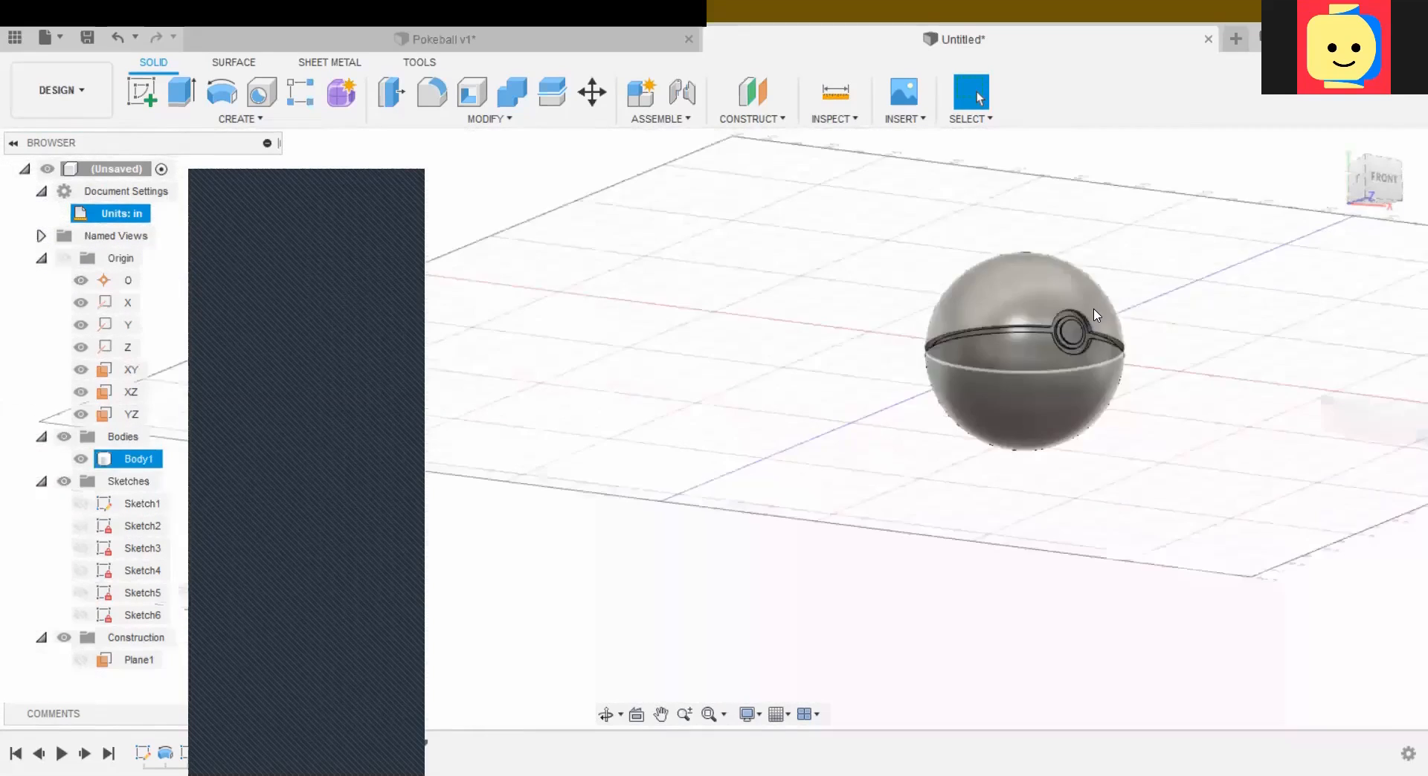
scroll(1094, 309, "up", 6)
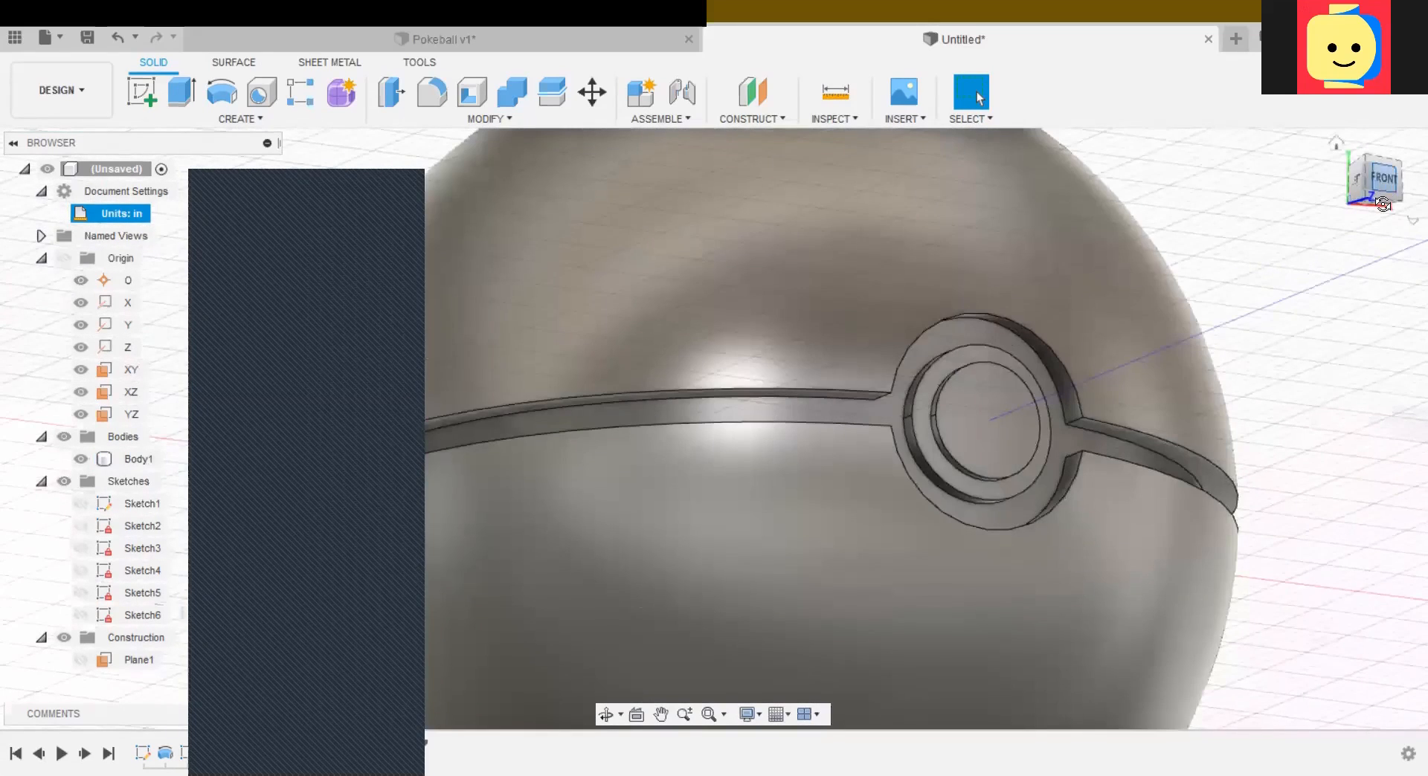
left_click_drag(1383, 187, 1390, 209)
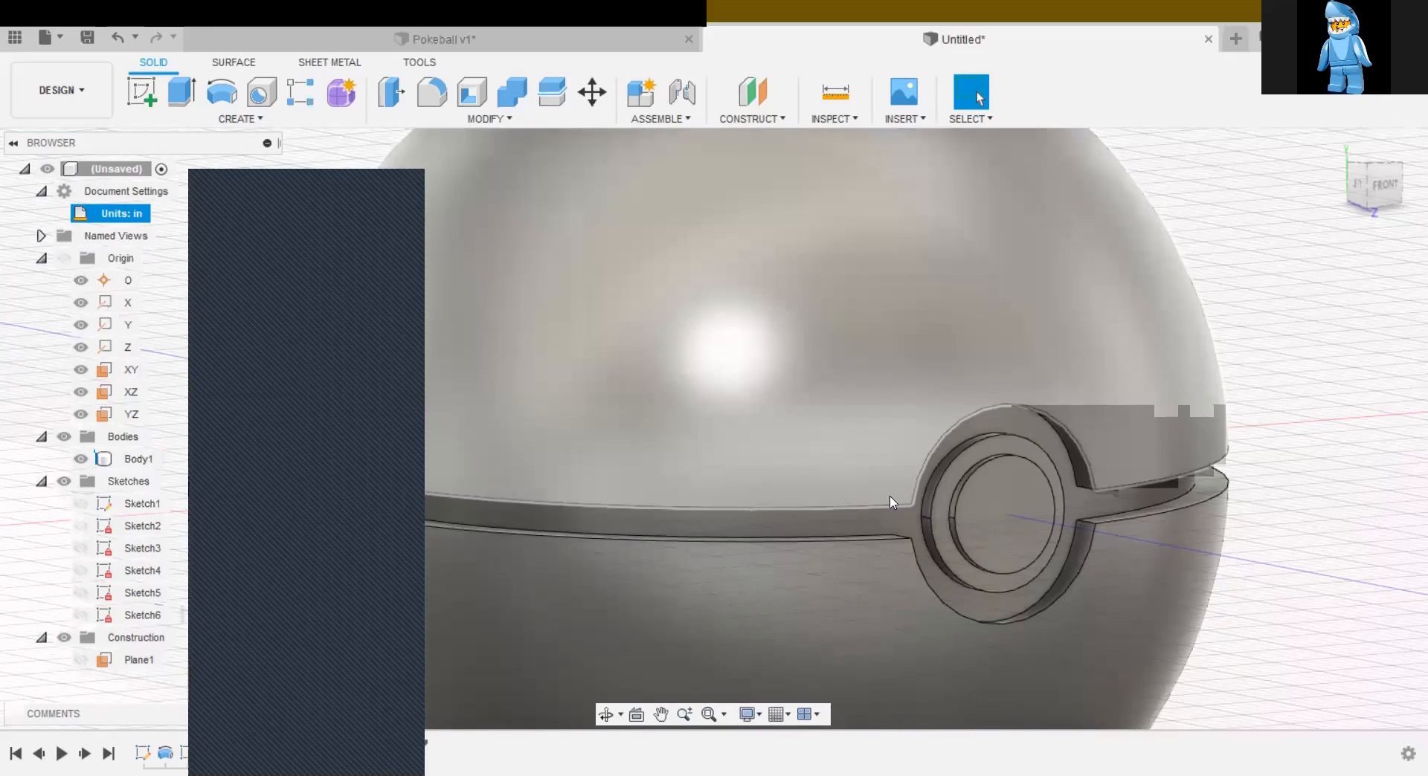
left_click(892, 502)
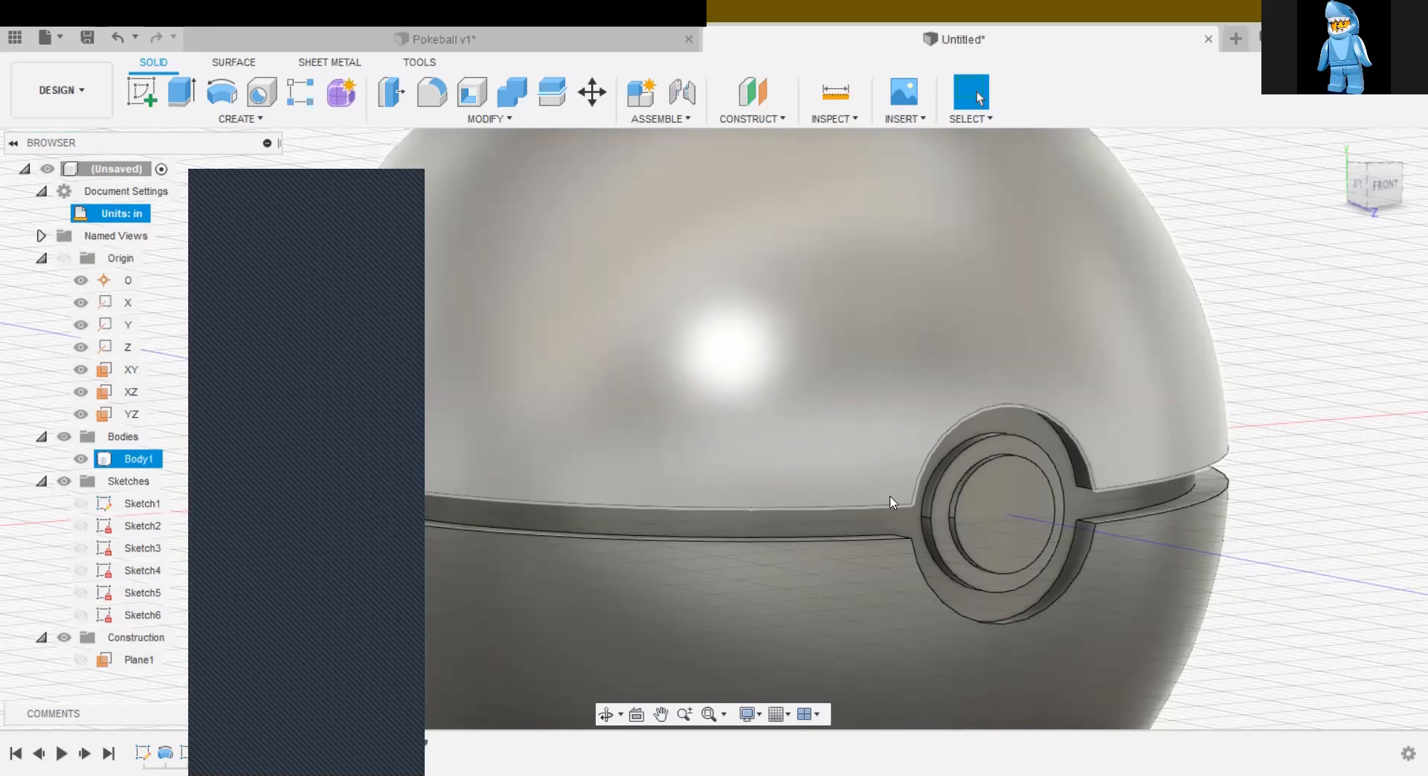
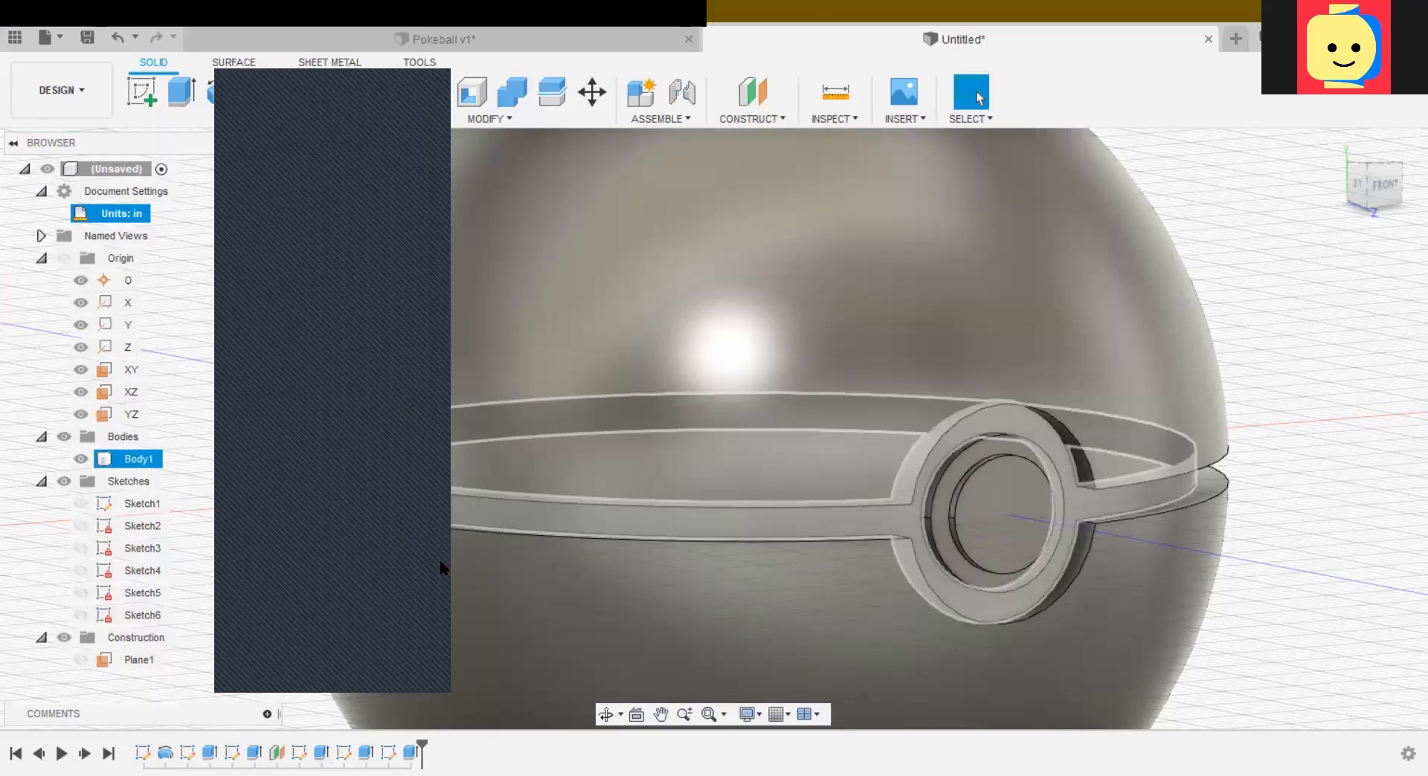
Step: Reopen Sketch6 for editing, open the circle's diameter dimension, and finish the sketch without changing the value
right_click(134, 619)
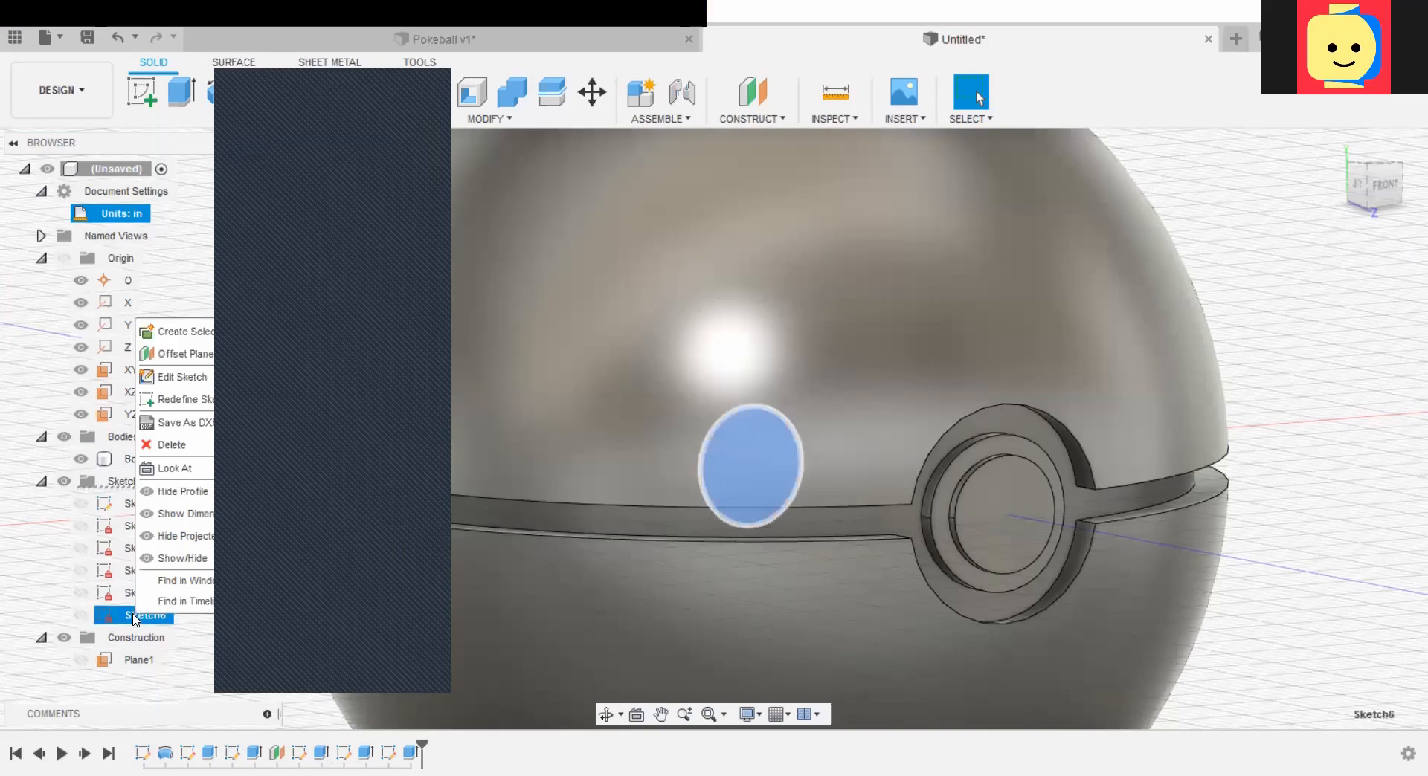
left_click(183, 377)
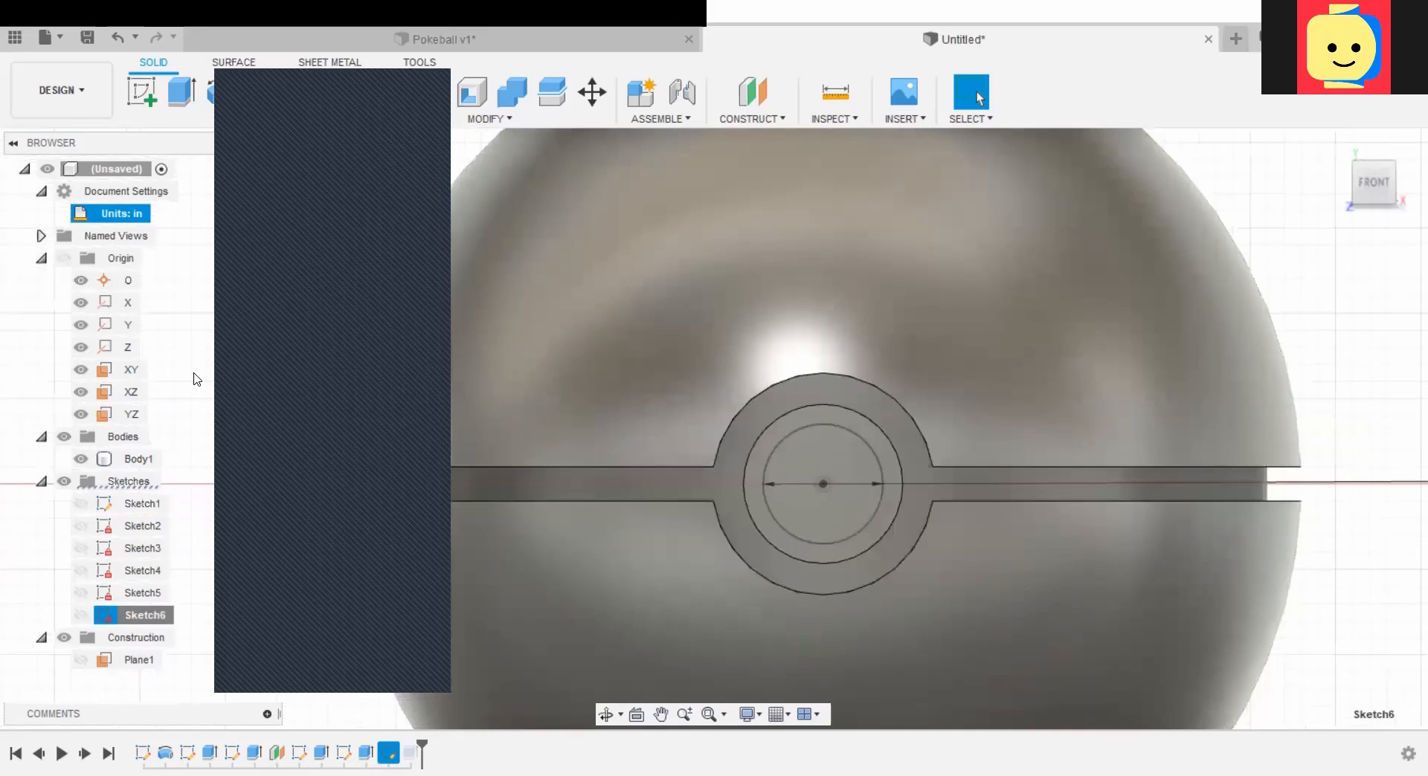
double_click(770, 469)
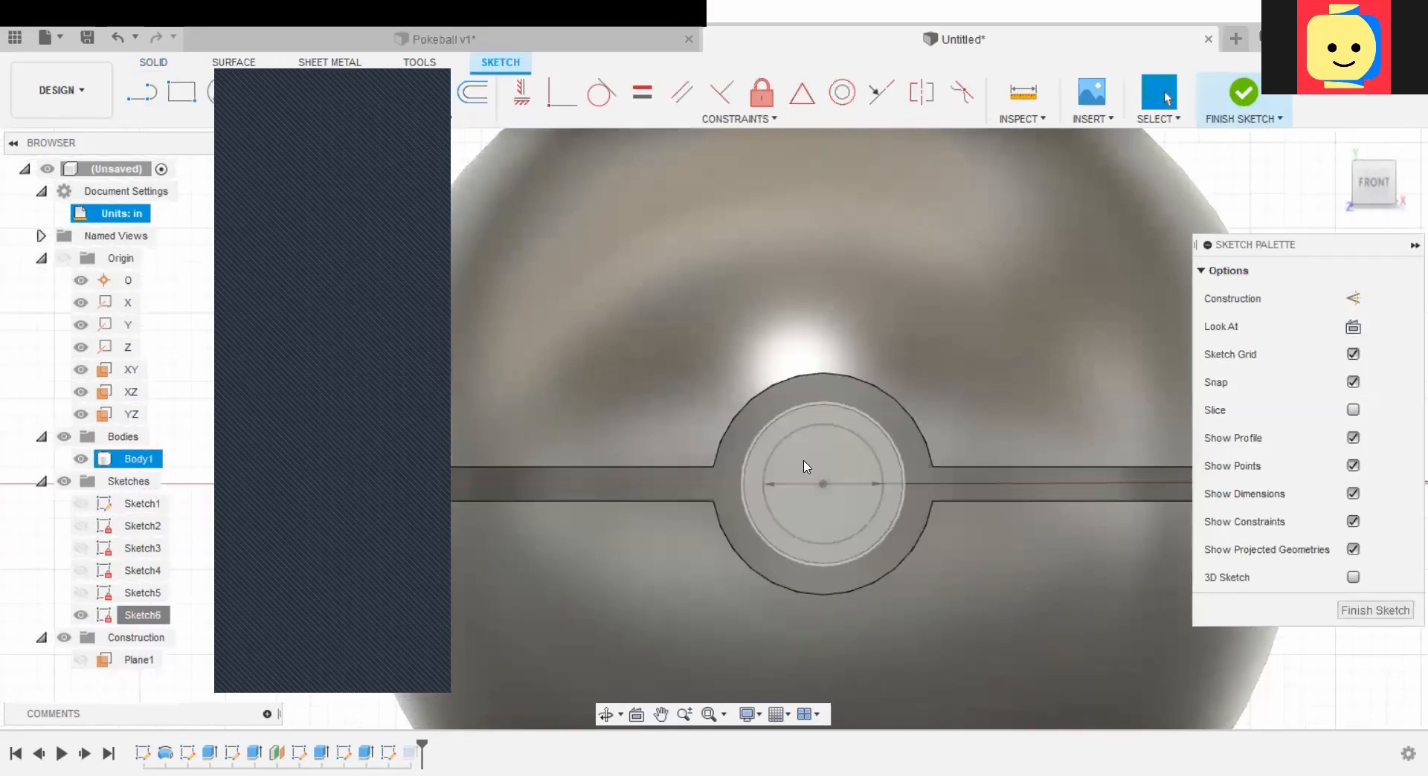
left_click(792, 444)
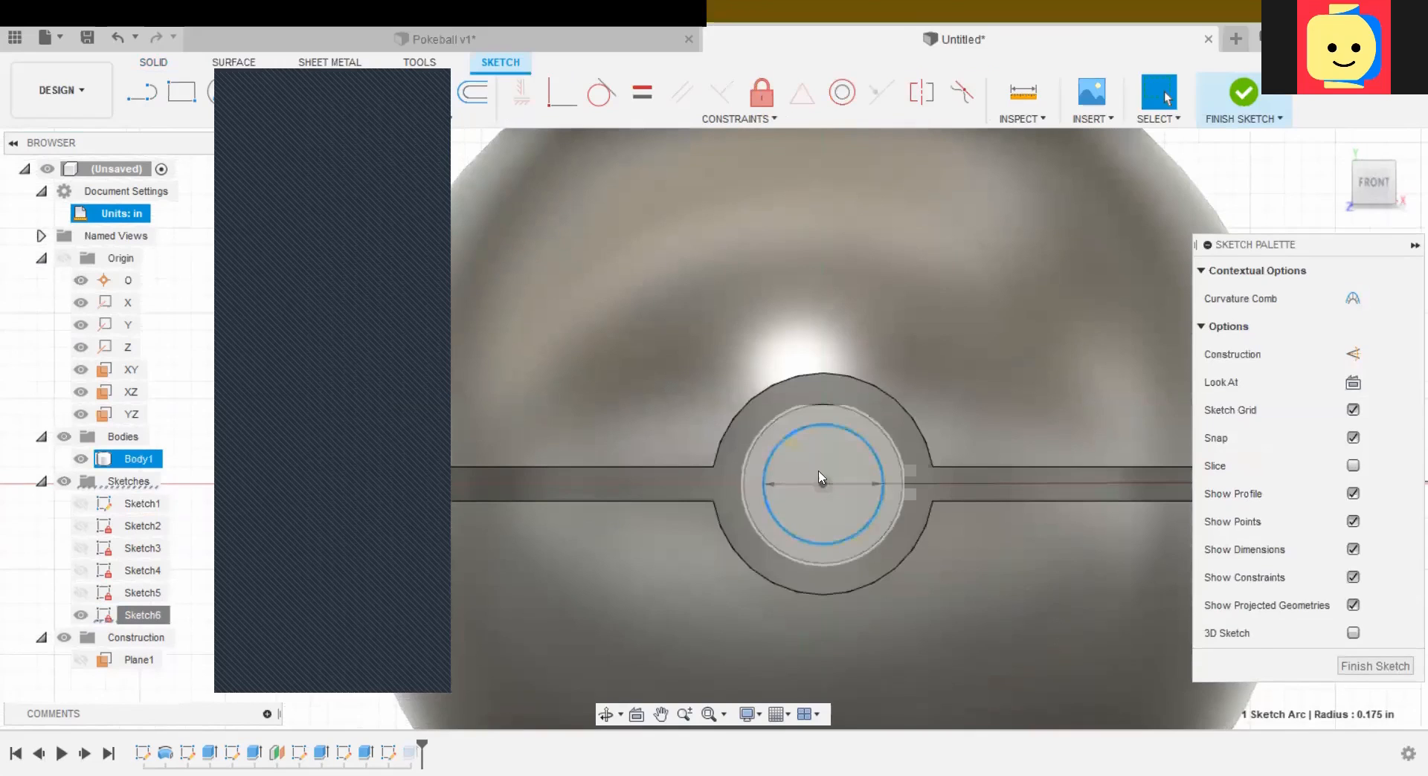
scroll(855, 498, "down", 4)
middle_click_drag(1132, 390, 819, 369)
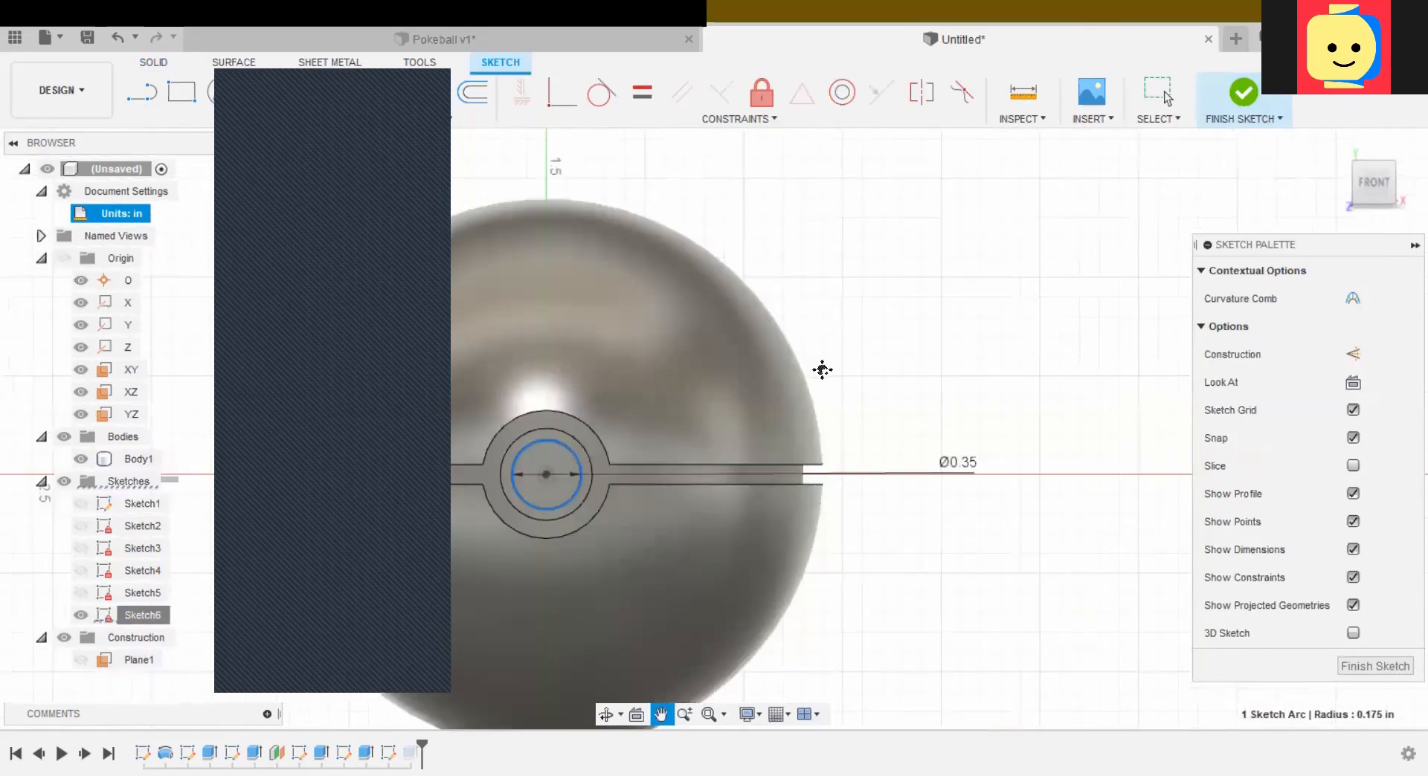
left_click(936, 465)
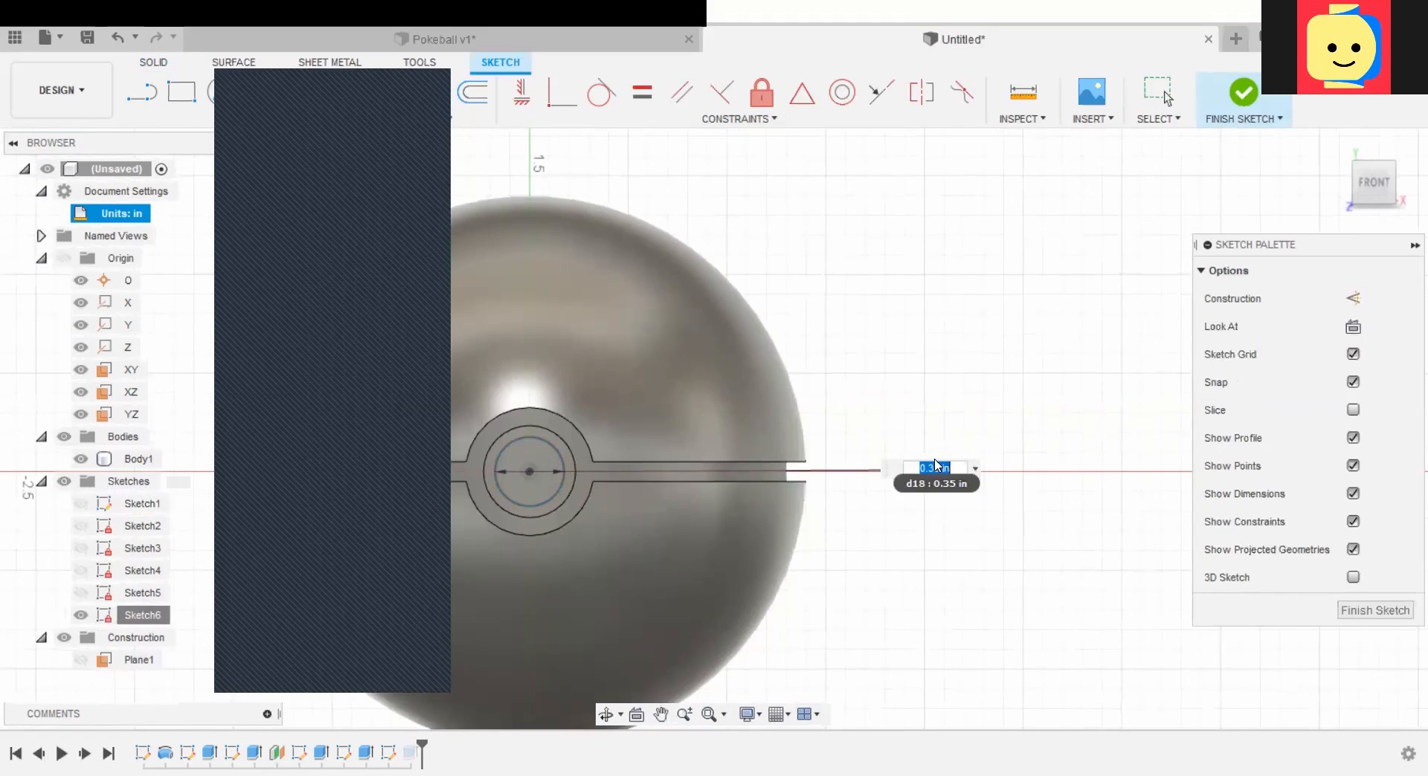
left_click(1348, 617)
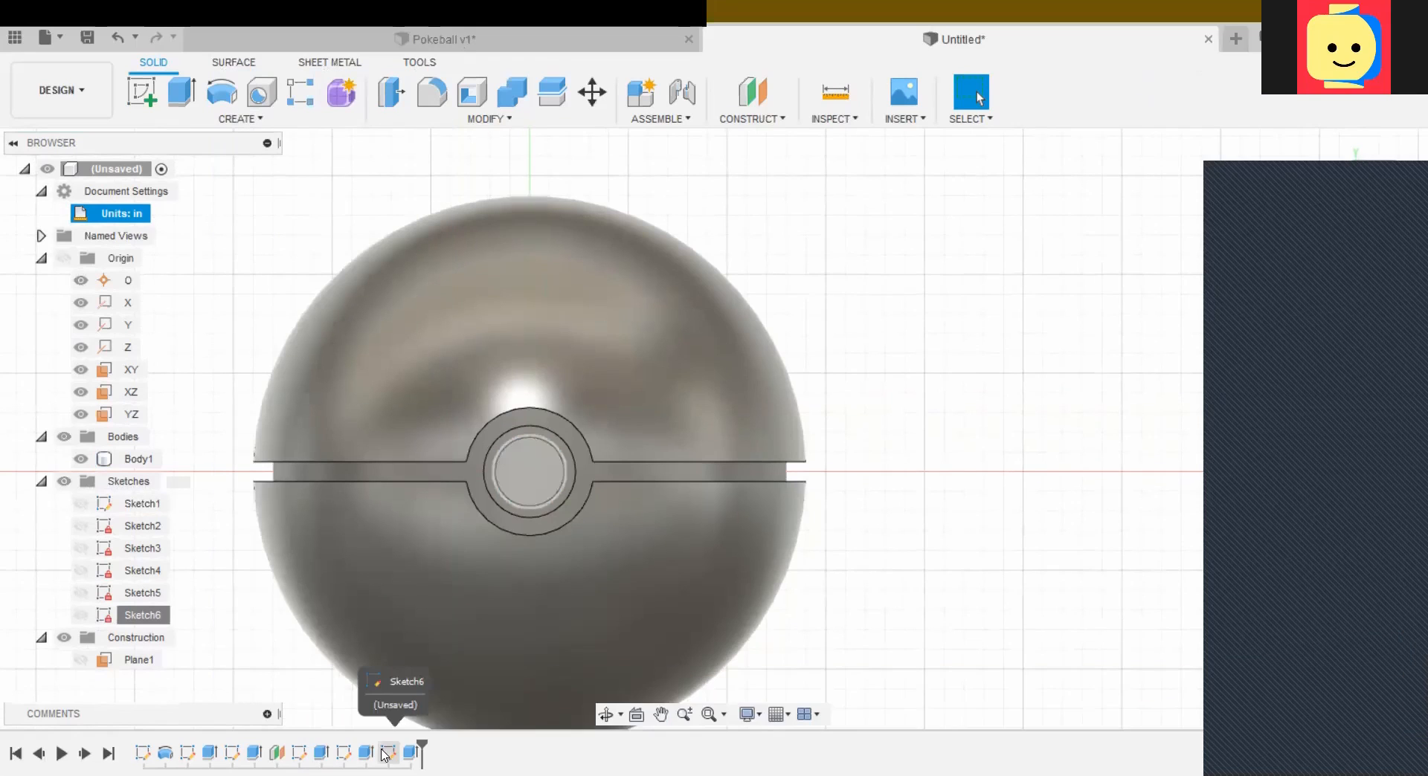
Step: Reopen Sketch6 for editing and try to add a second diameter dimension to its circle
right_click(386, 753)
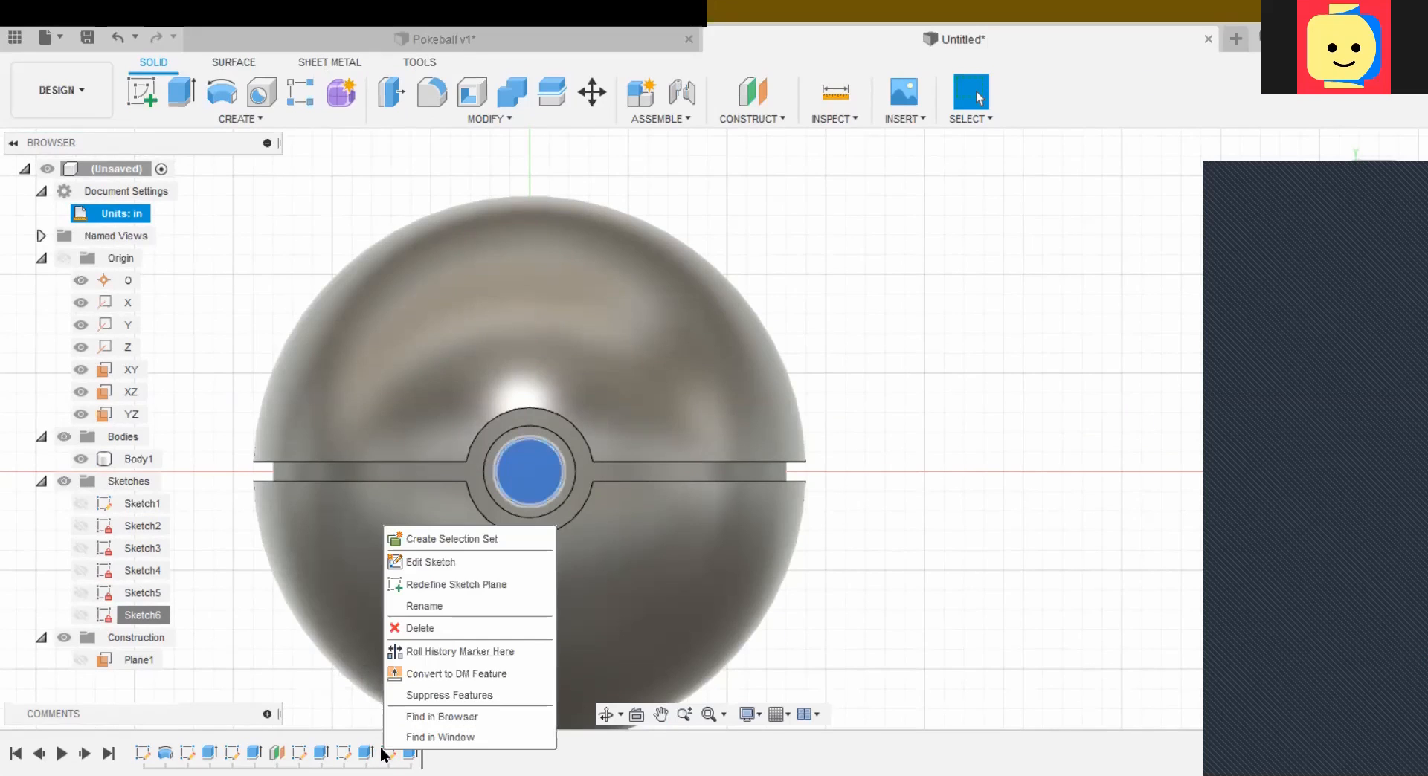
left_click(423, 562)
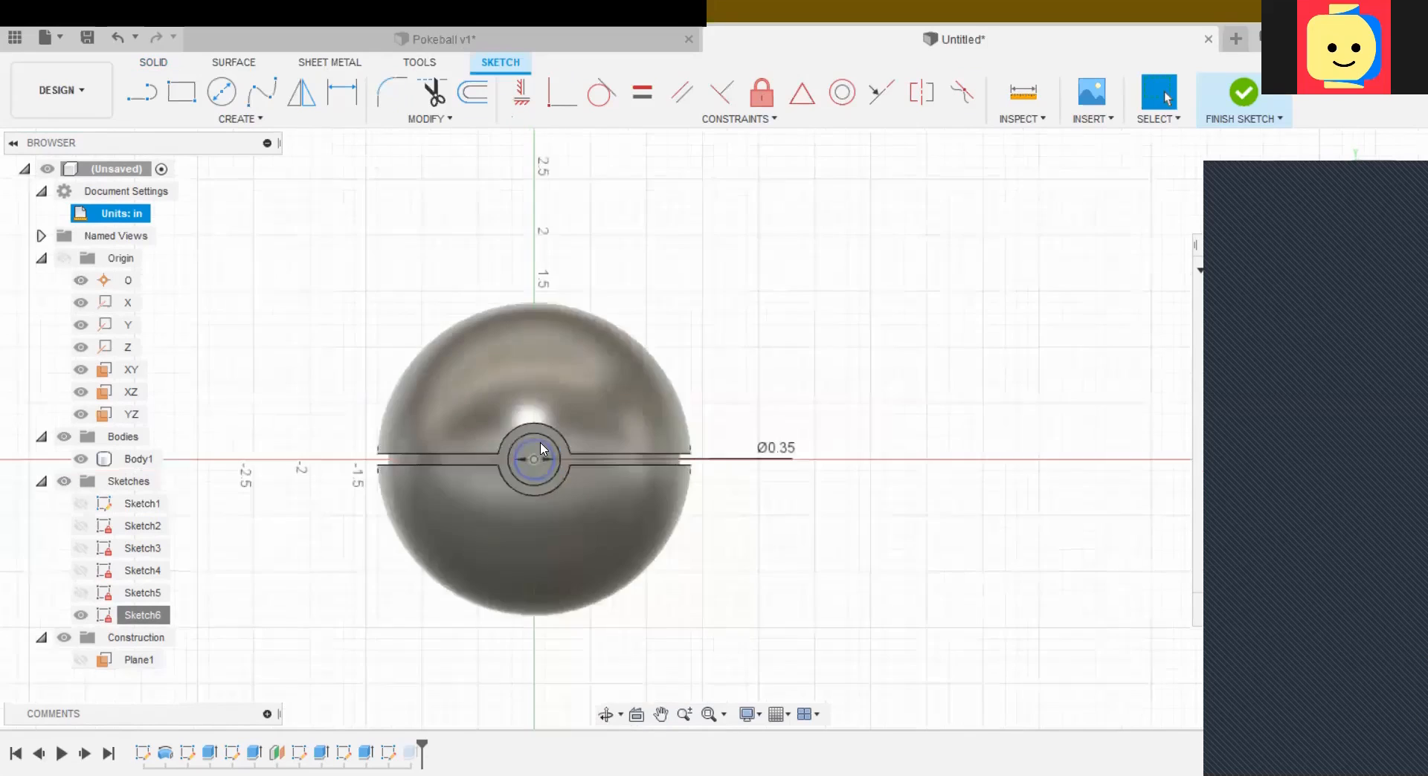
scroll(541, 448, "up", 5)
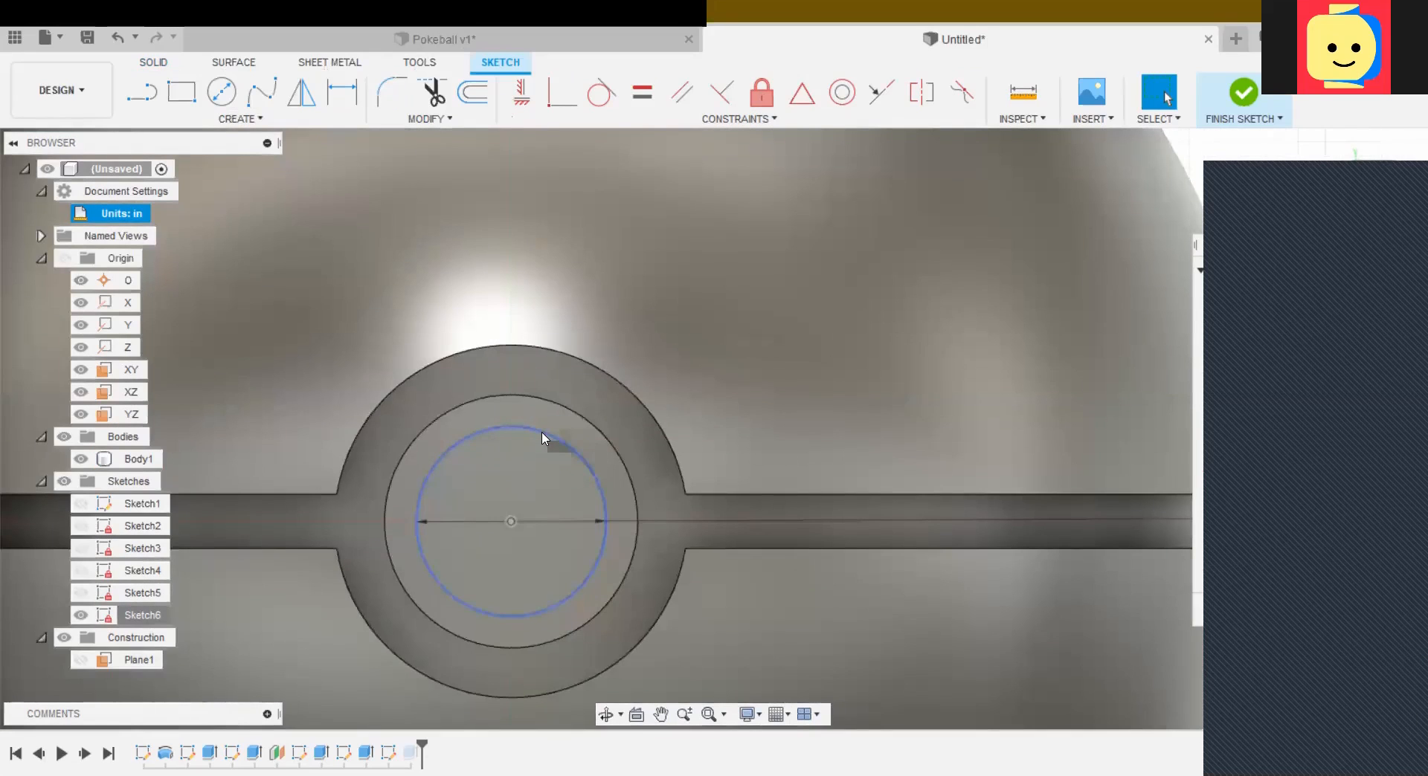
left_click(542, 439)
right_click(542, 439)
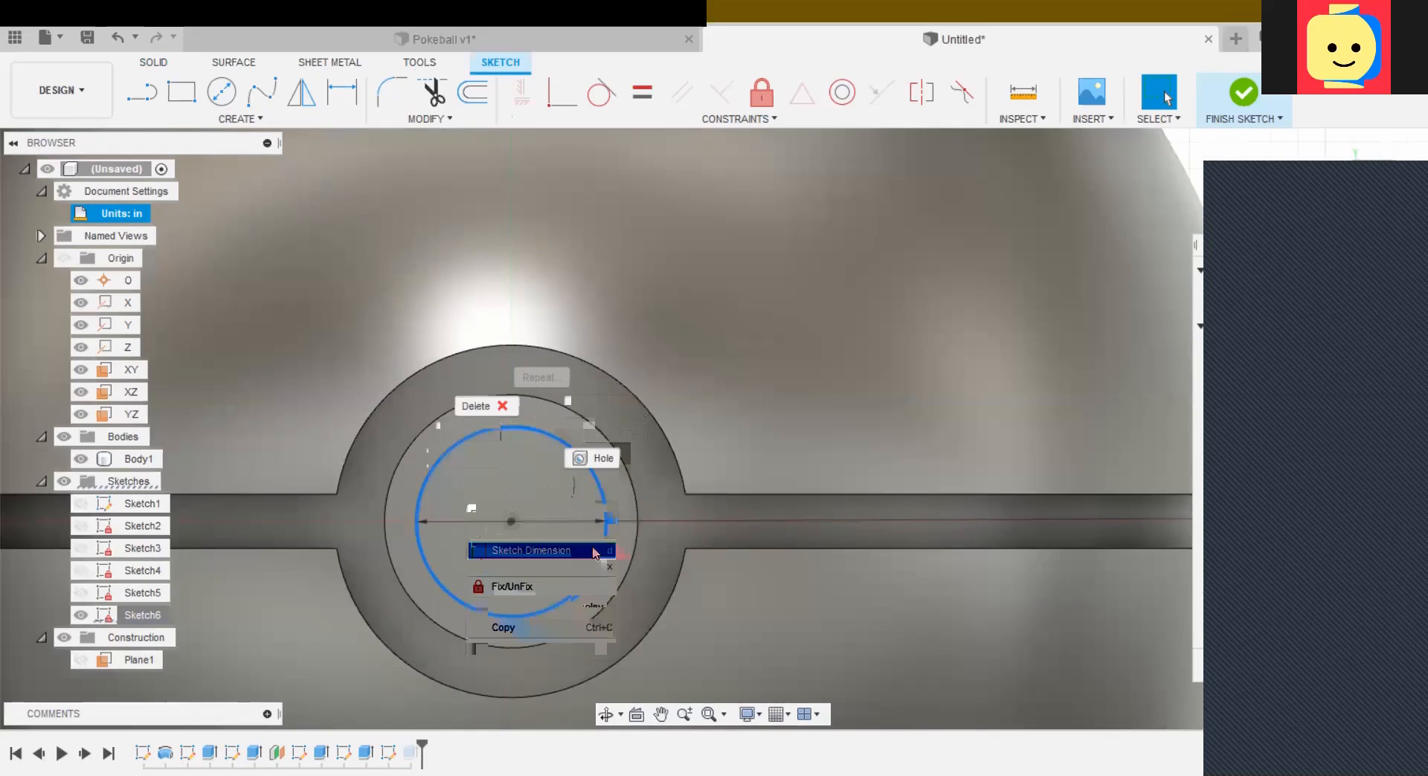
left_click(588, 556)
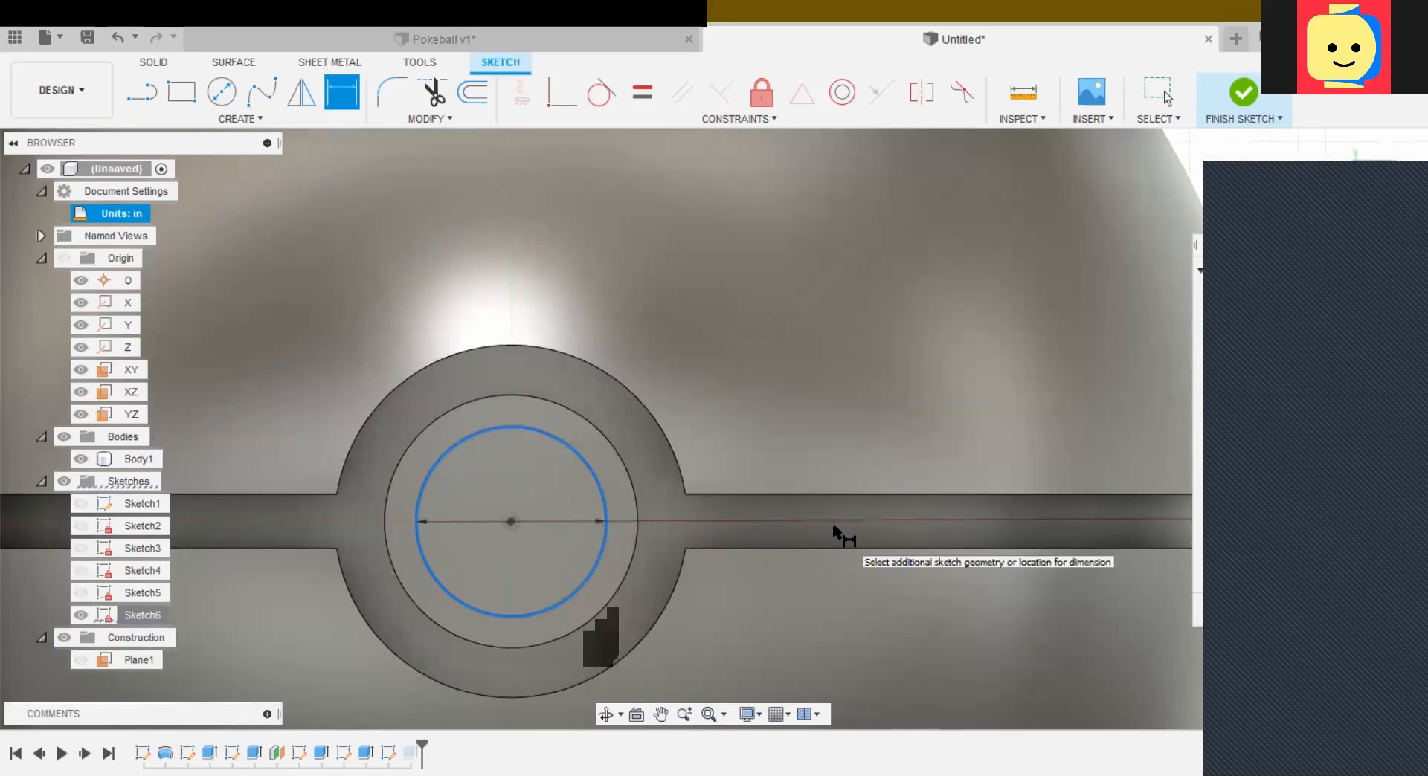
scroll(832, 524, "down", 5)
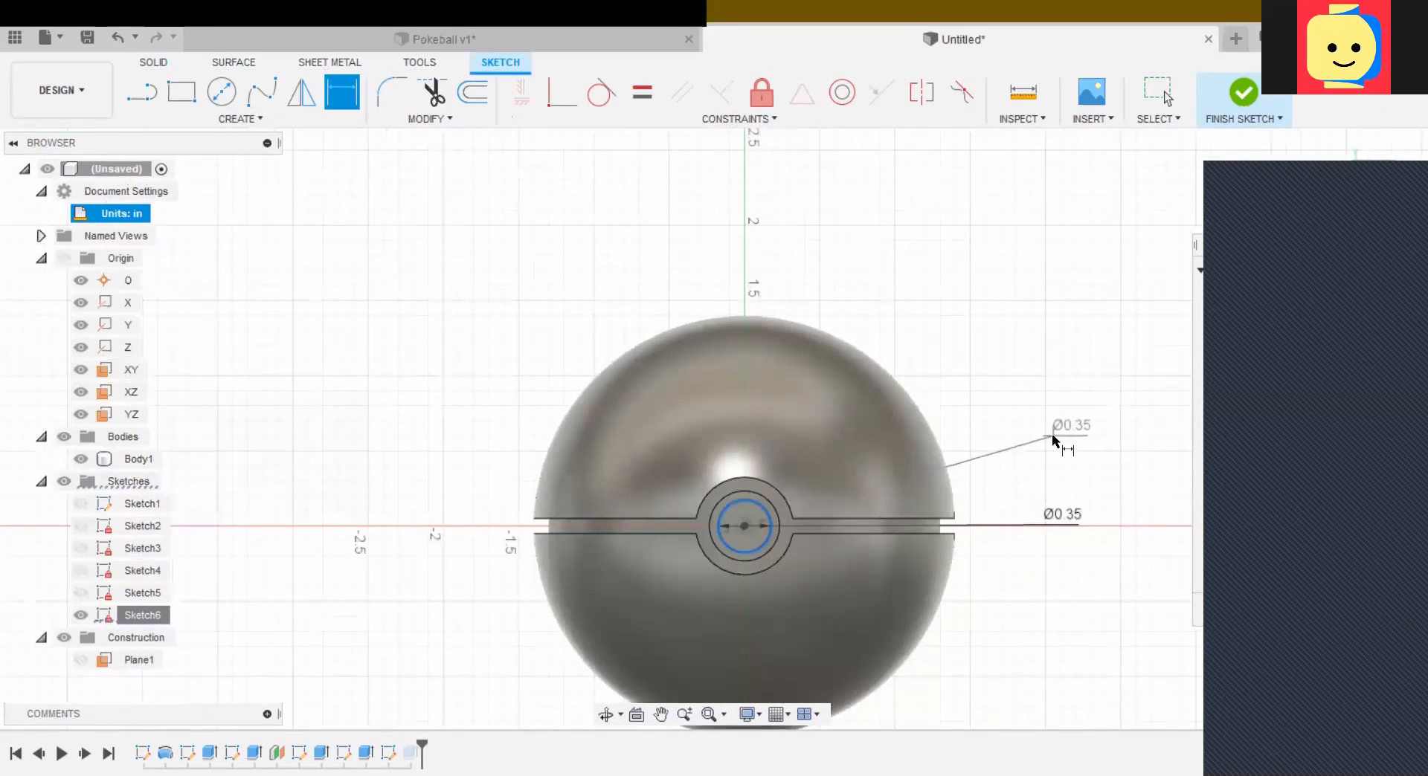
left_click(1053, 436)
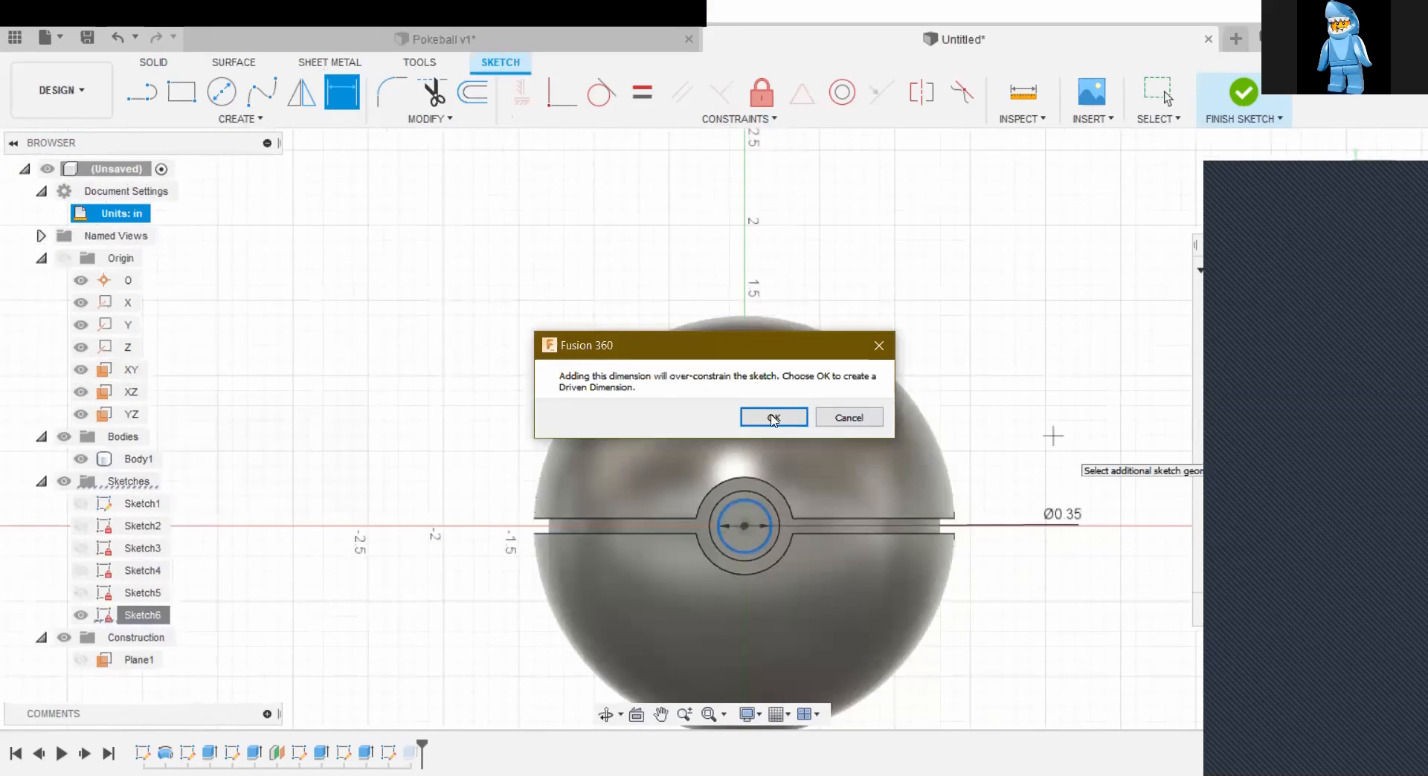
left_click(848, 418)
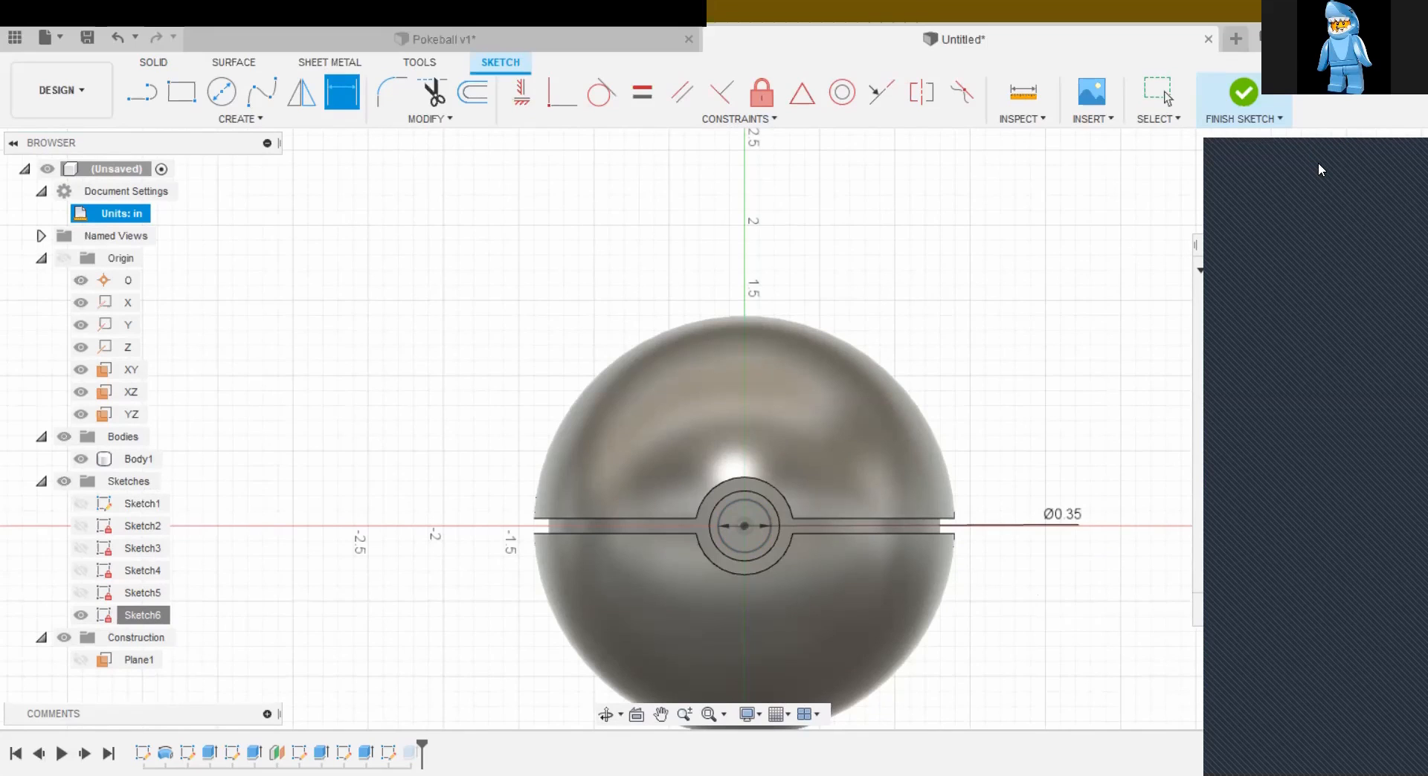
left_click(1357, 608)
Step: Fillet the front outer edges of the button's two raised circular steps with a 0.02 in radius
mouse_move(1372, 187)
left_mouse_down()
mouse_move(1391, 191)
mouse_move(1370, 182)
left_mouse_up()
scroll(855, 297, "up", 3)
left_click(605, 600)
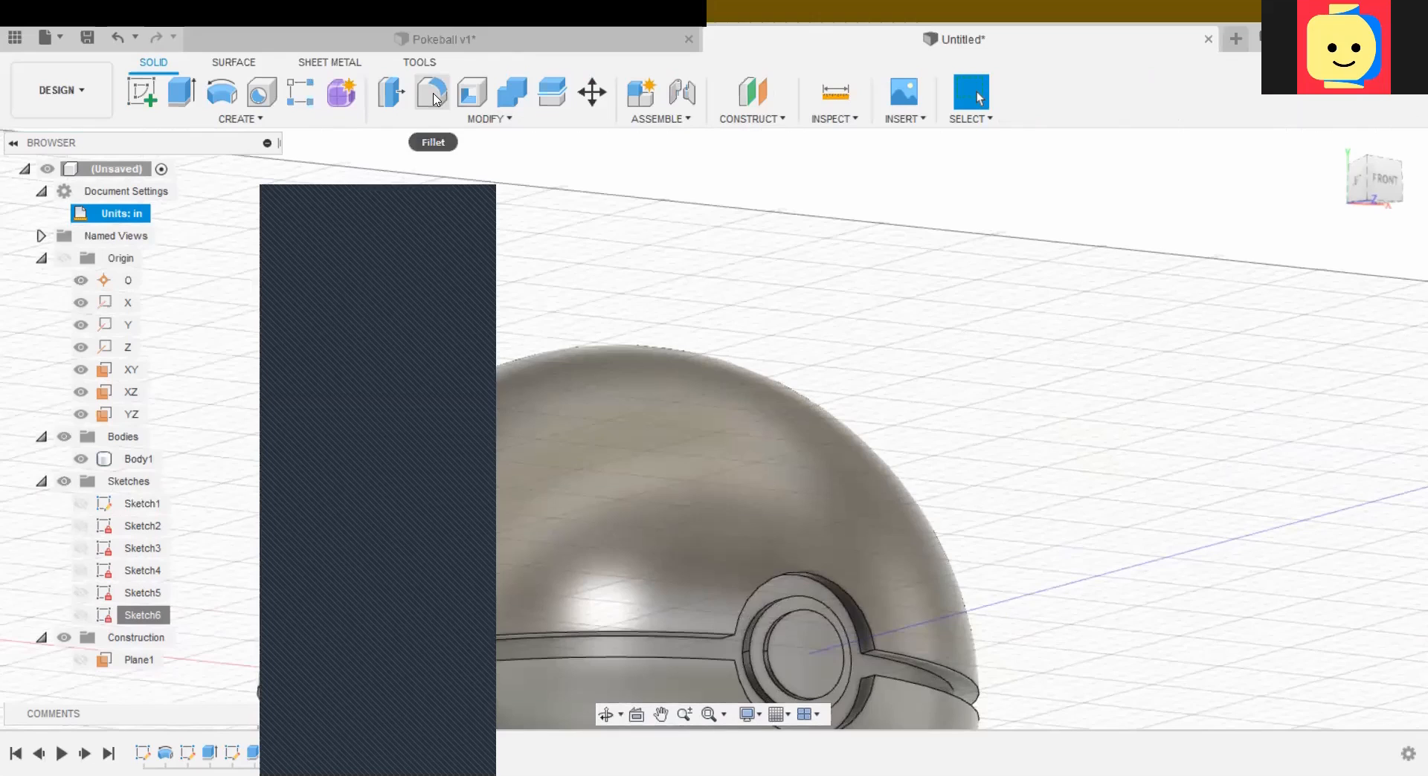
left_click(433, 97)
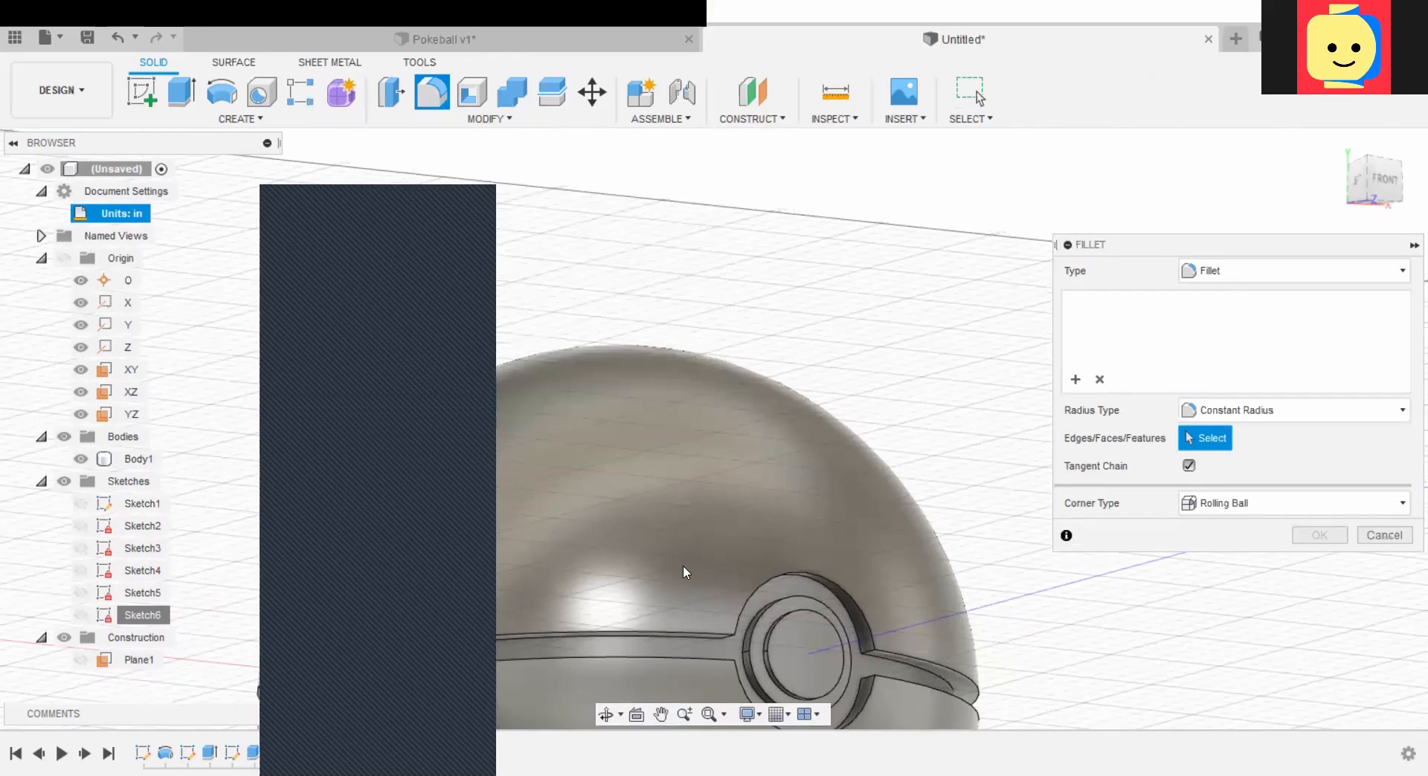
middle_click_drag(824, 405, 855, 121)
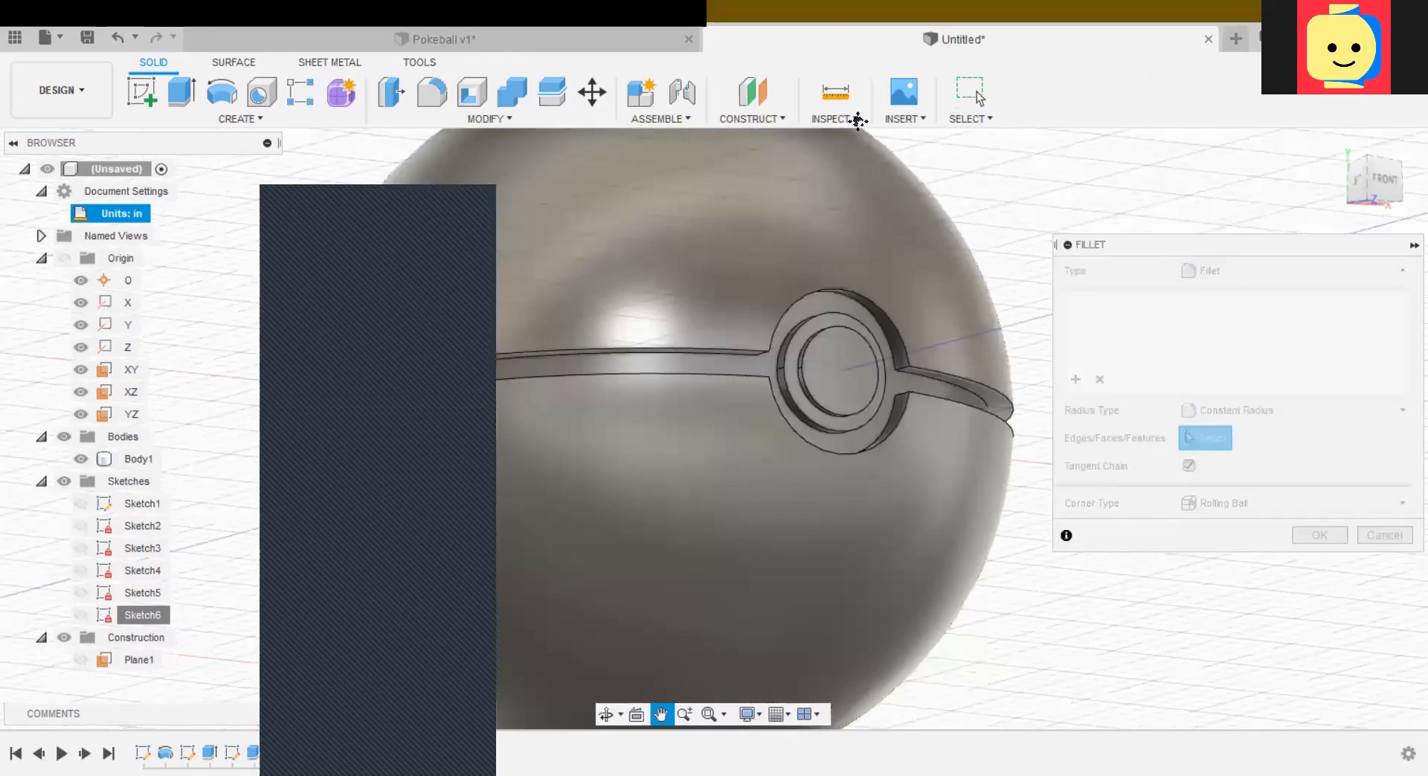
scroll(790, 364, "up", 3)
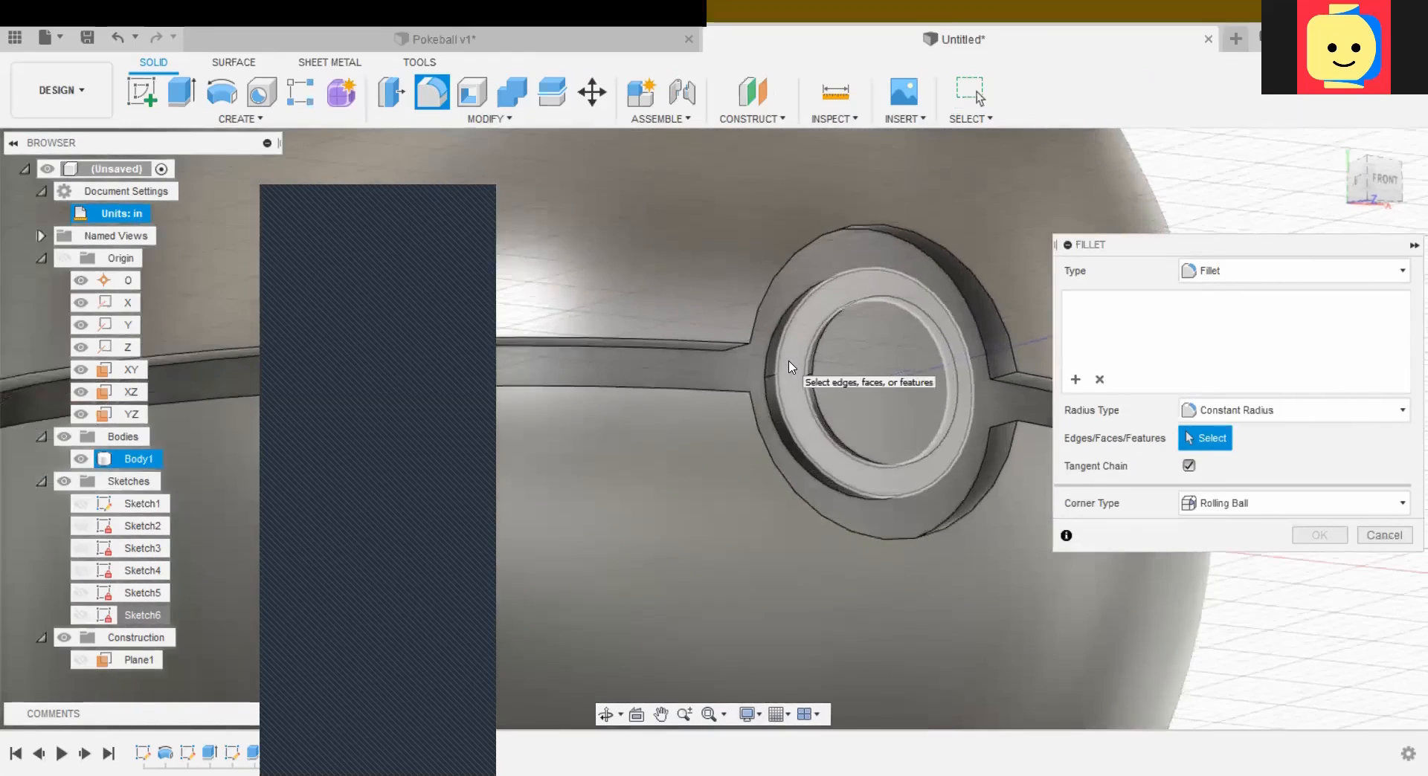
scroll(790, 364, "up", 2)
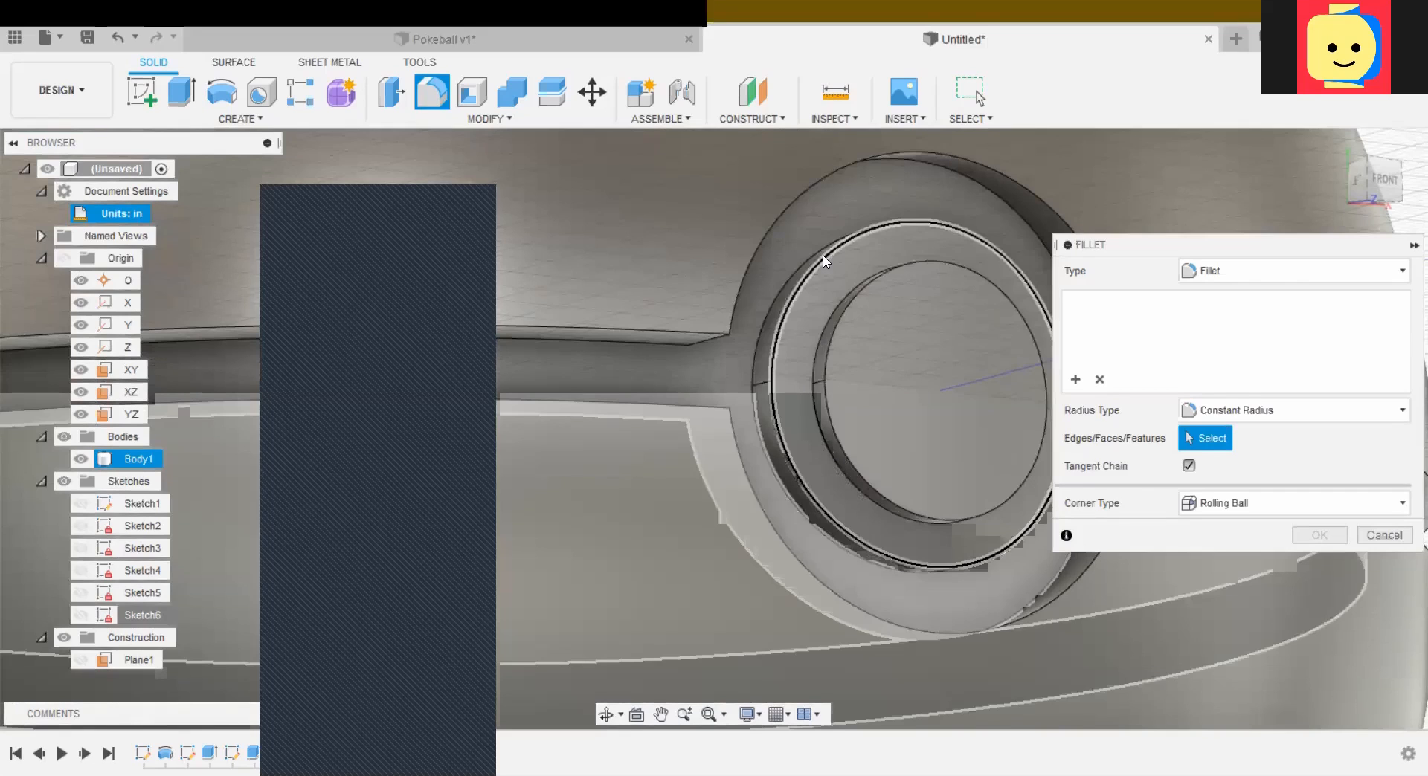
left_click(823, 261)
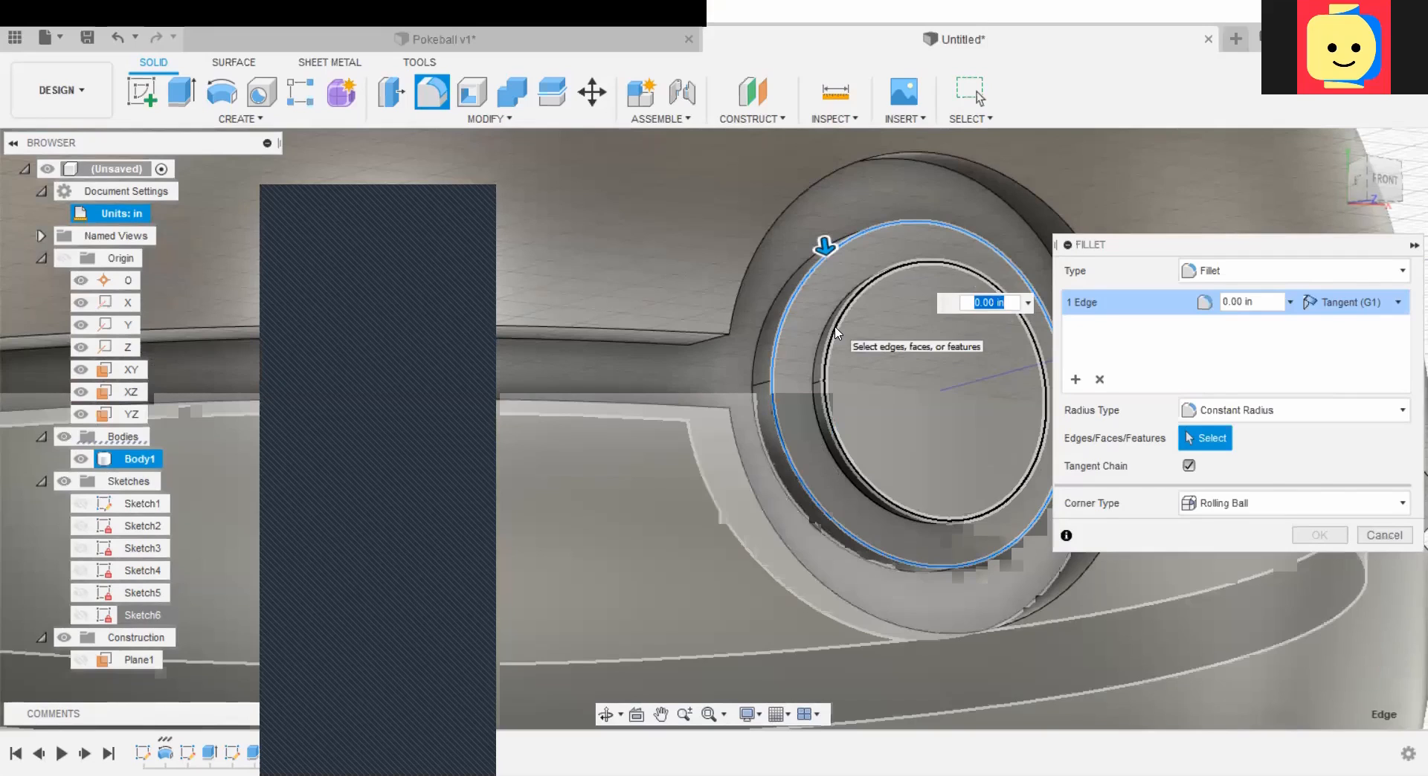
left_click(826, 388)
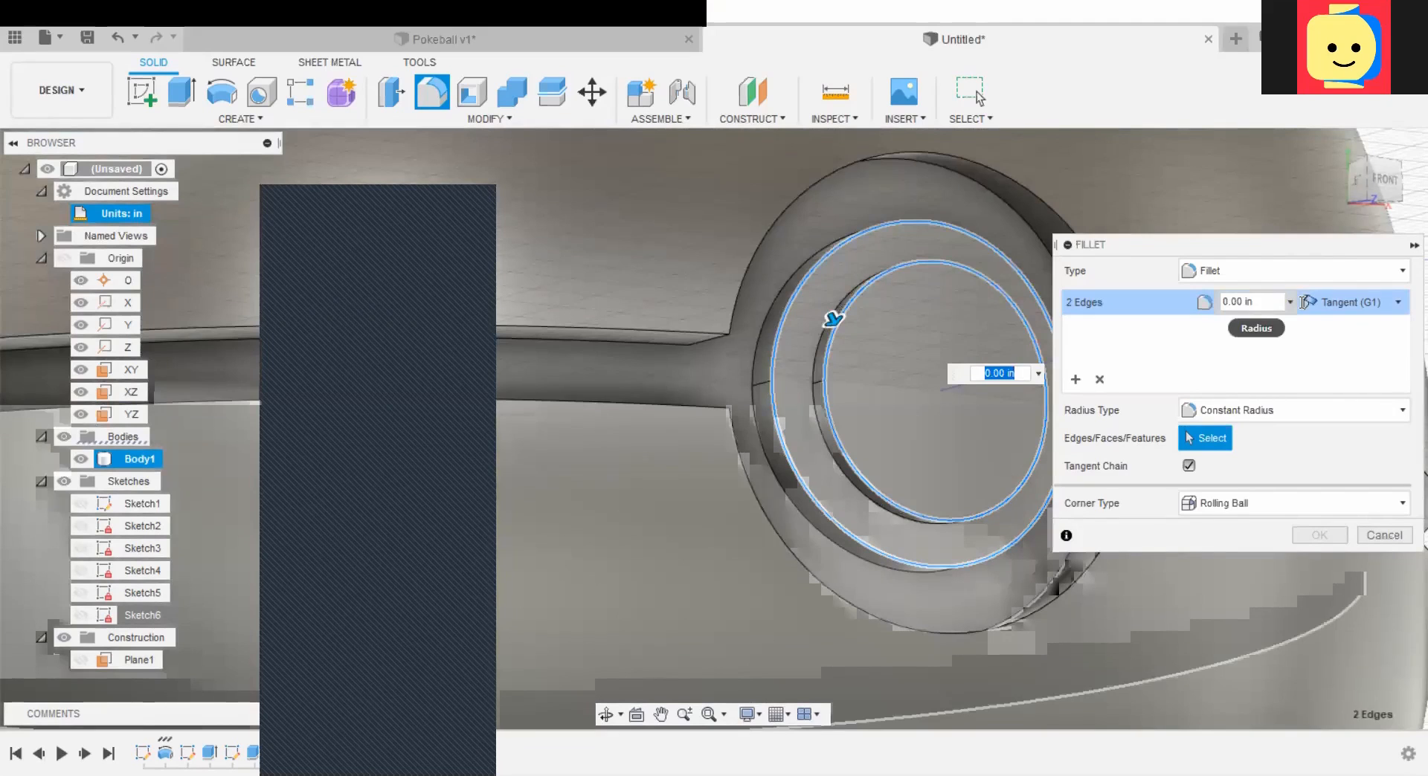
left_click(1237, 304)
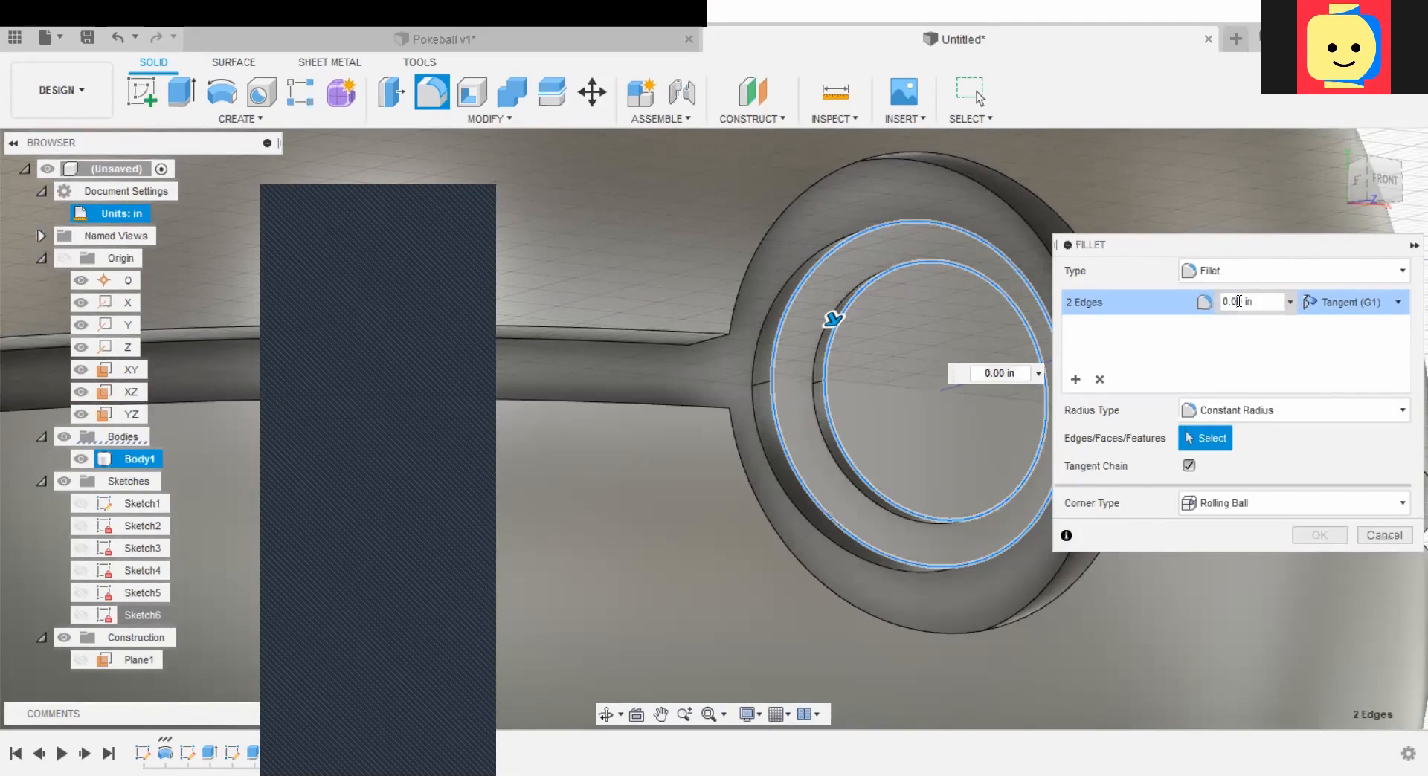
type("2")
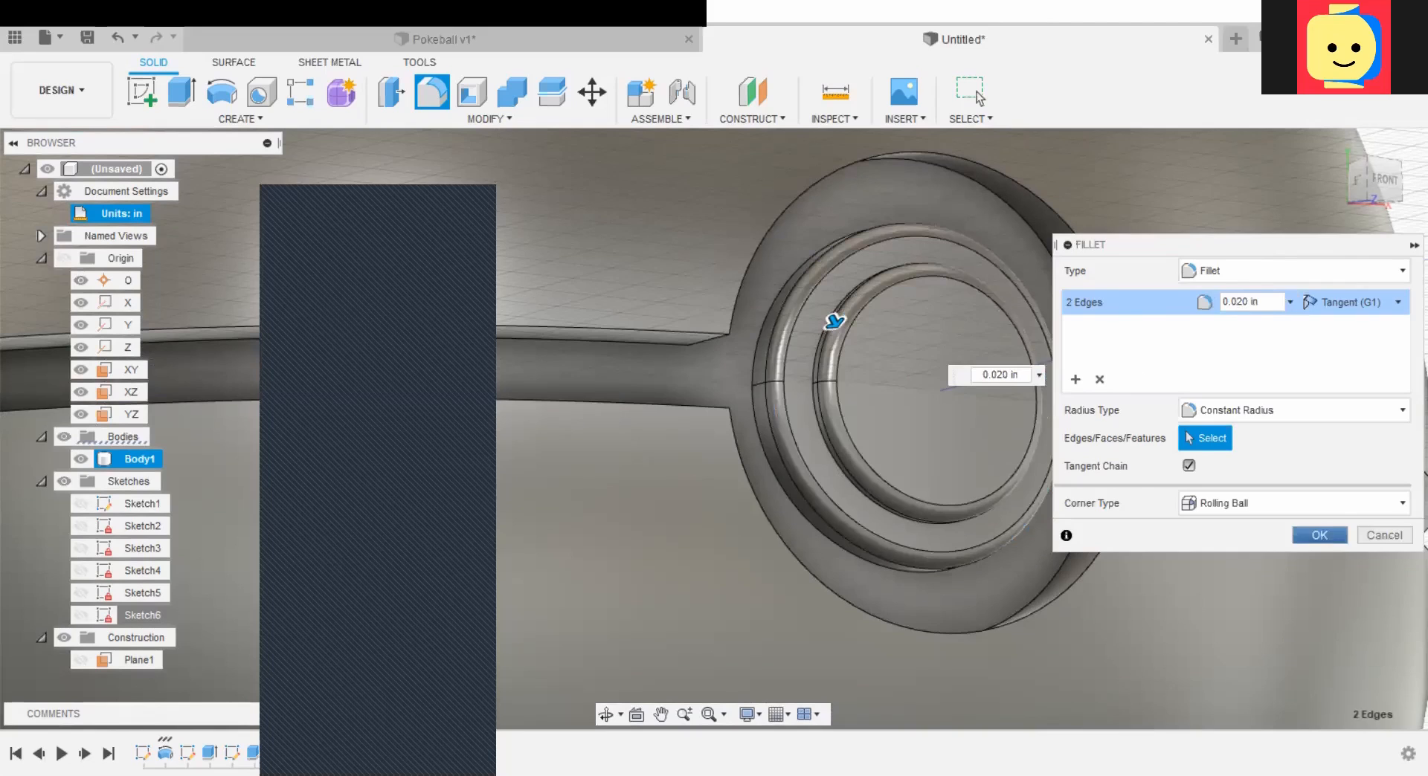
left_click(1322, 536)
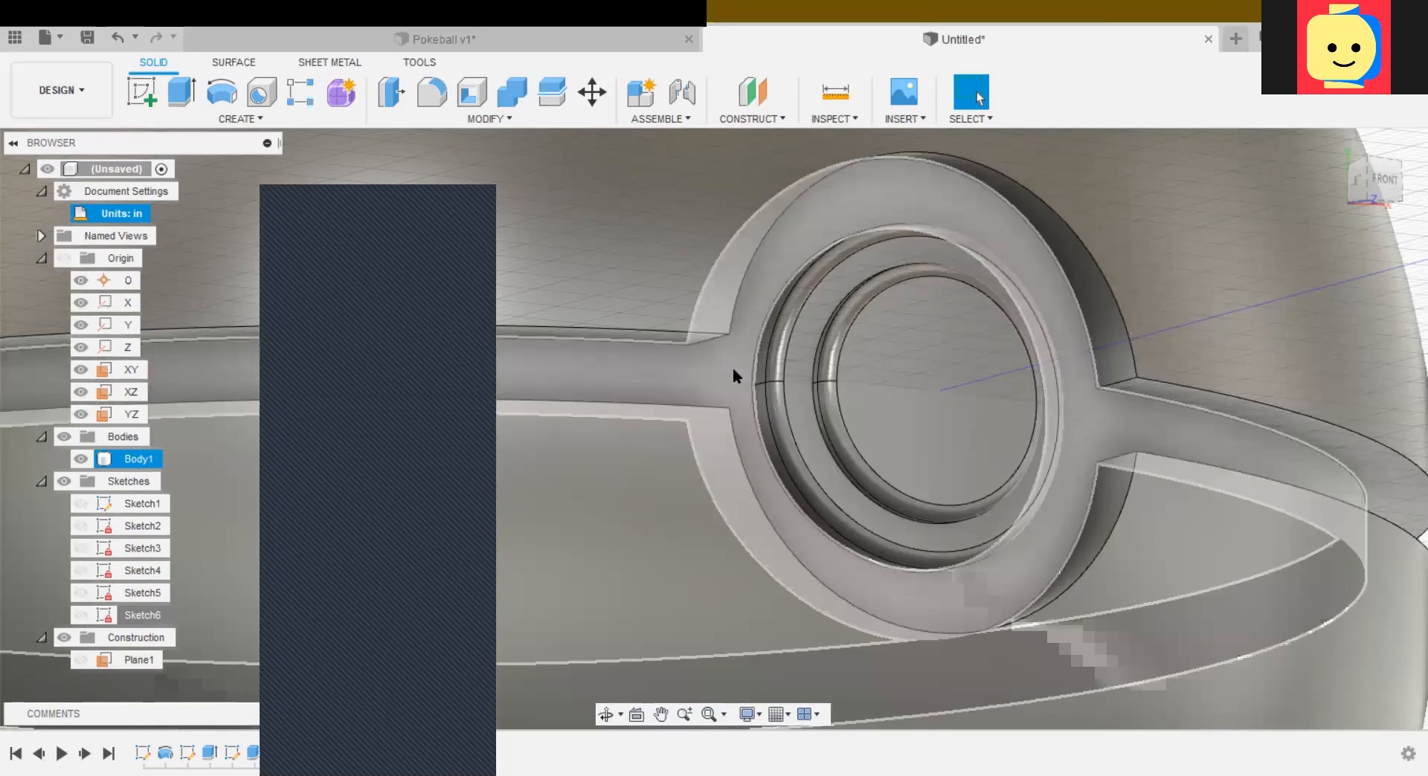
Step: Try to fillet the base edges of the button's two raised circular steps with a 0.01 in radius
middle_click_drag(644, 360, 902, 312, "shift")
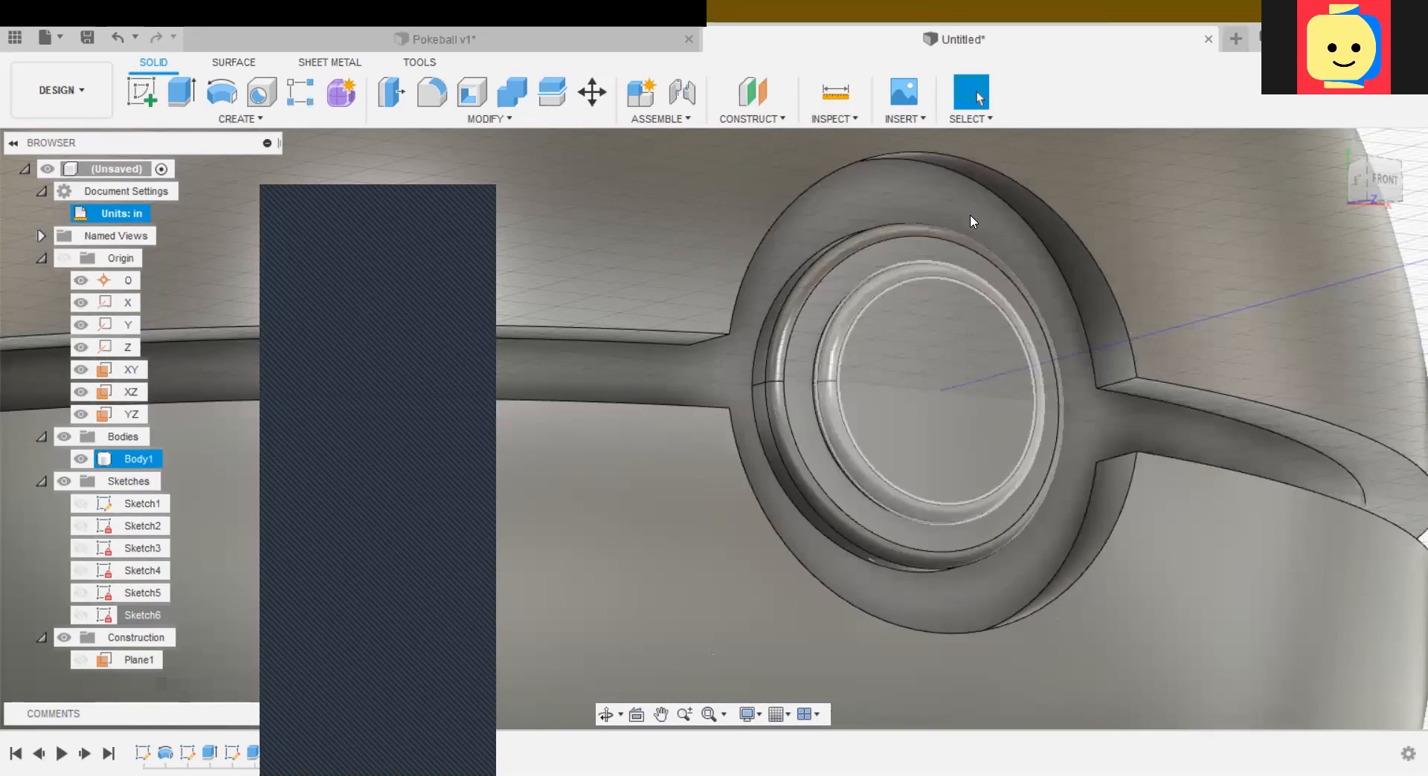
middle_click_drag(958, 382, 756, 377, "shift")
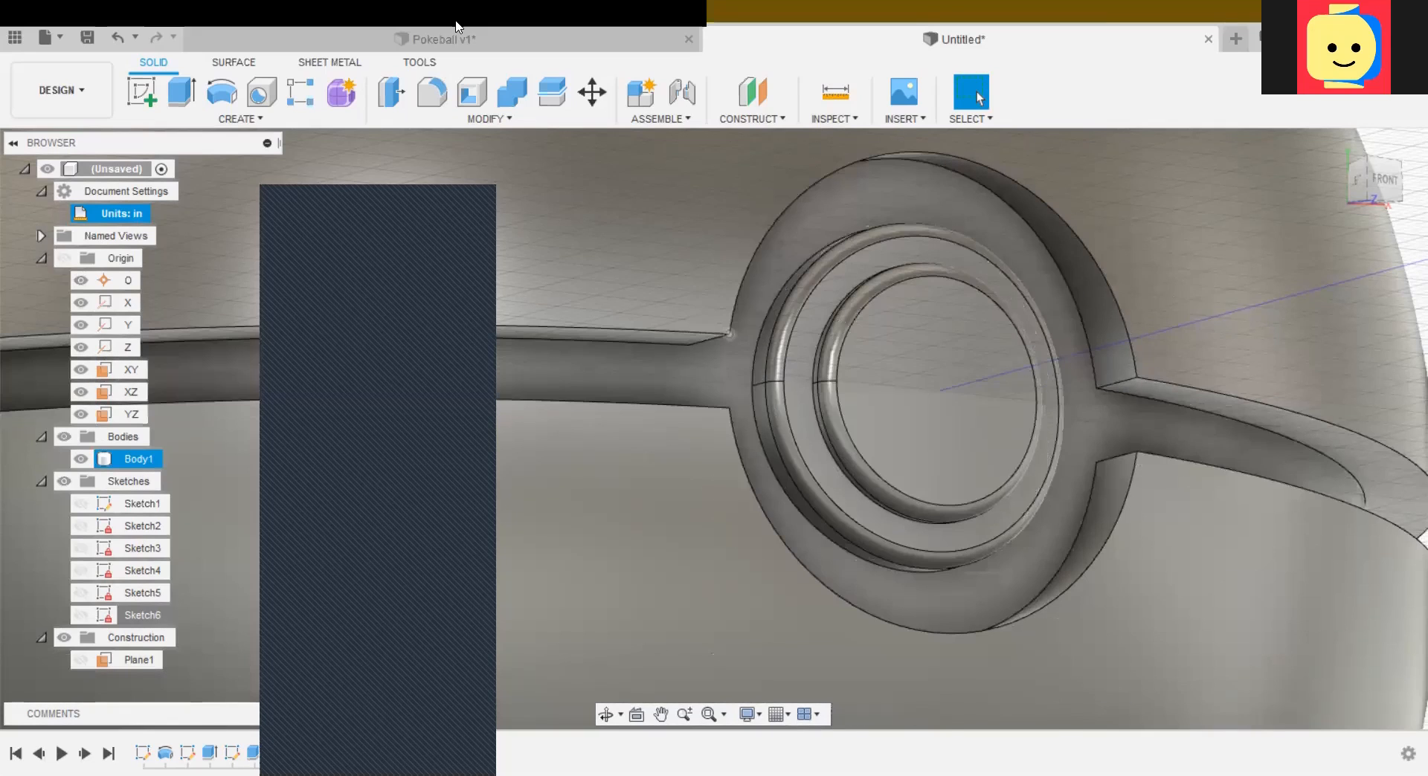
left_click(432, 92)
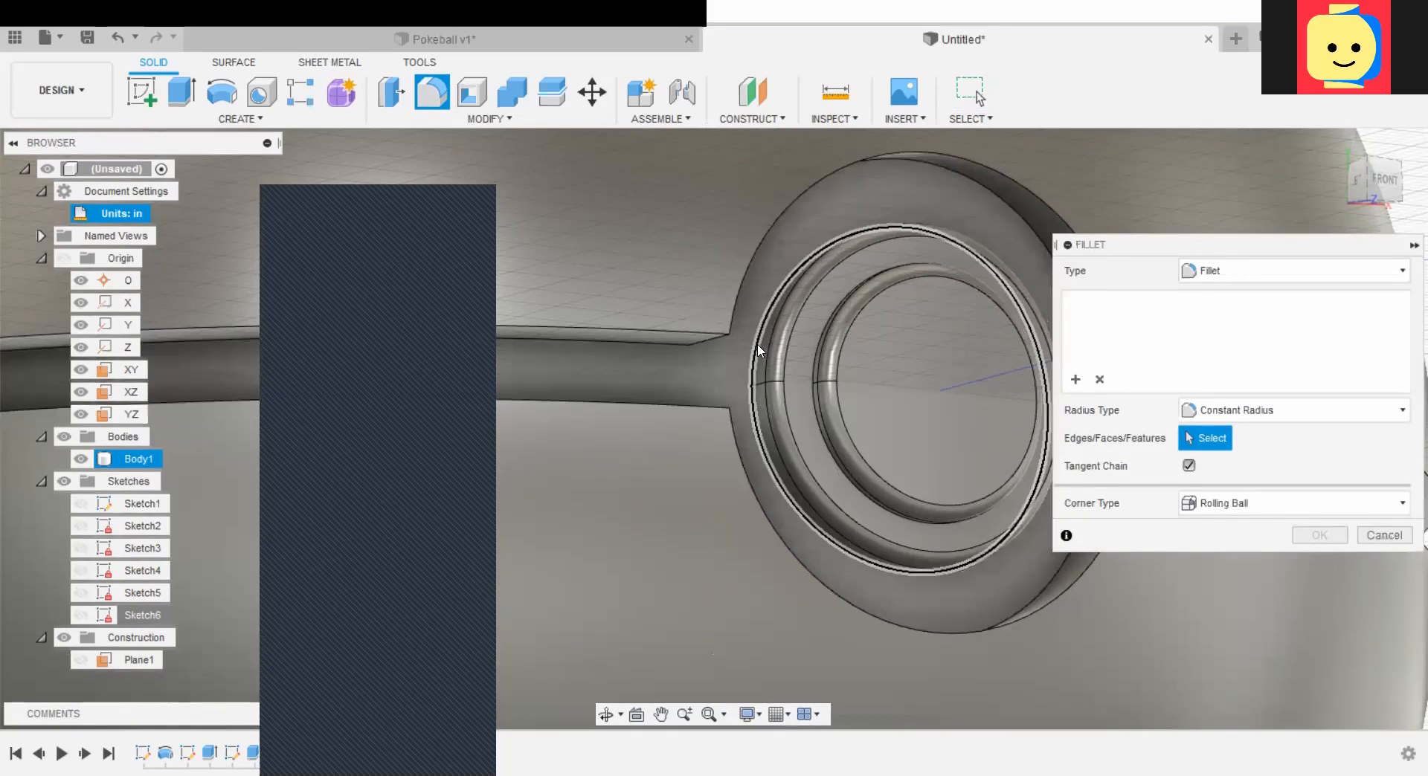
left_click(757, 344)
left_click(939, 269)
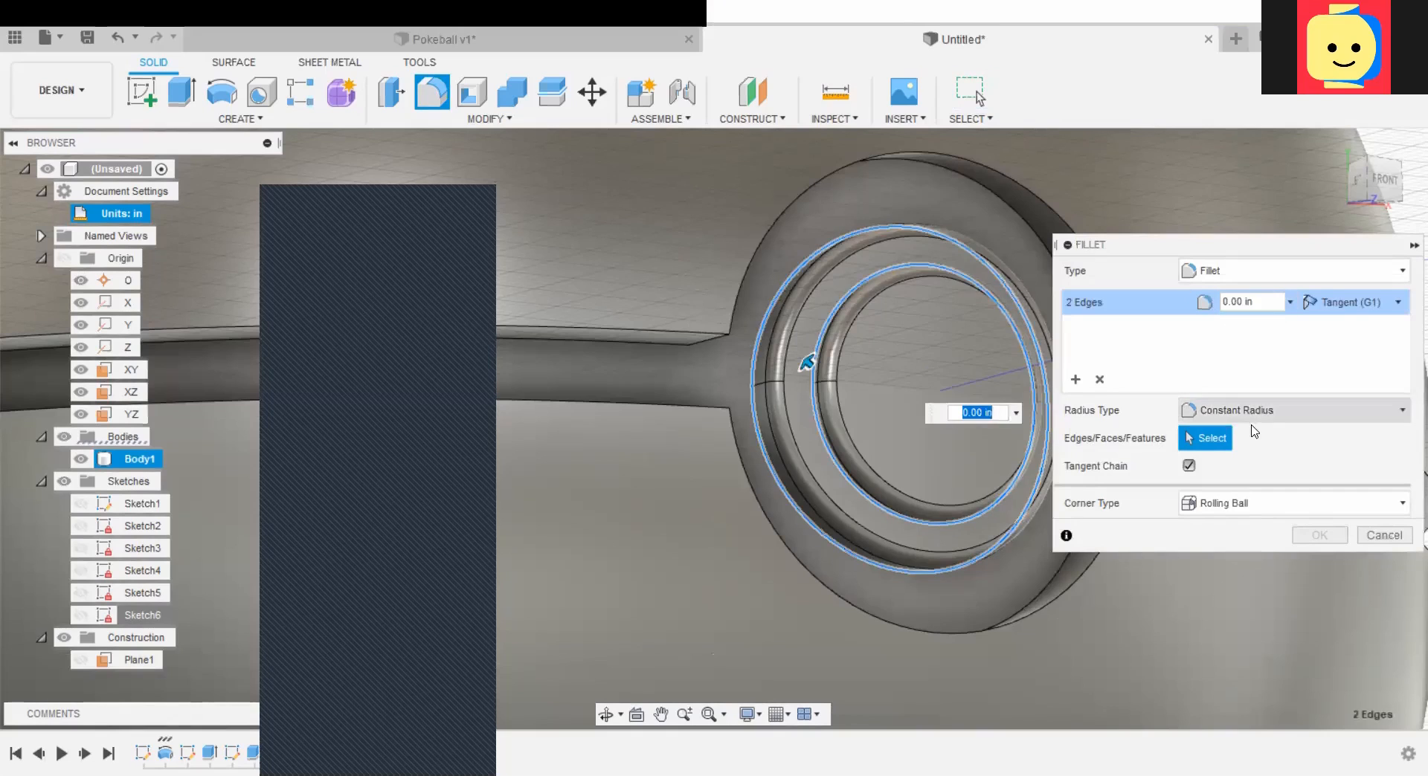
left_click(1248, 298)
type("10")
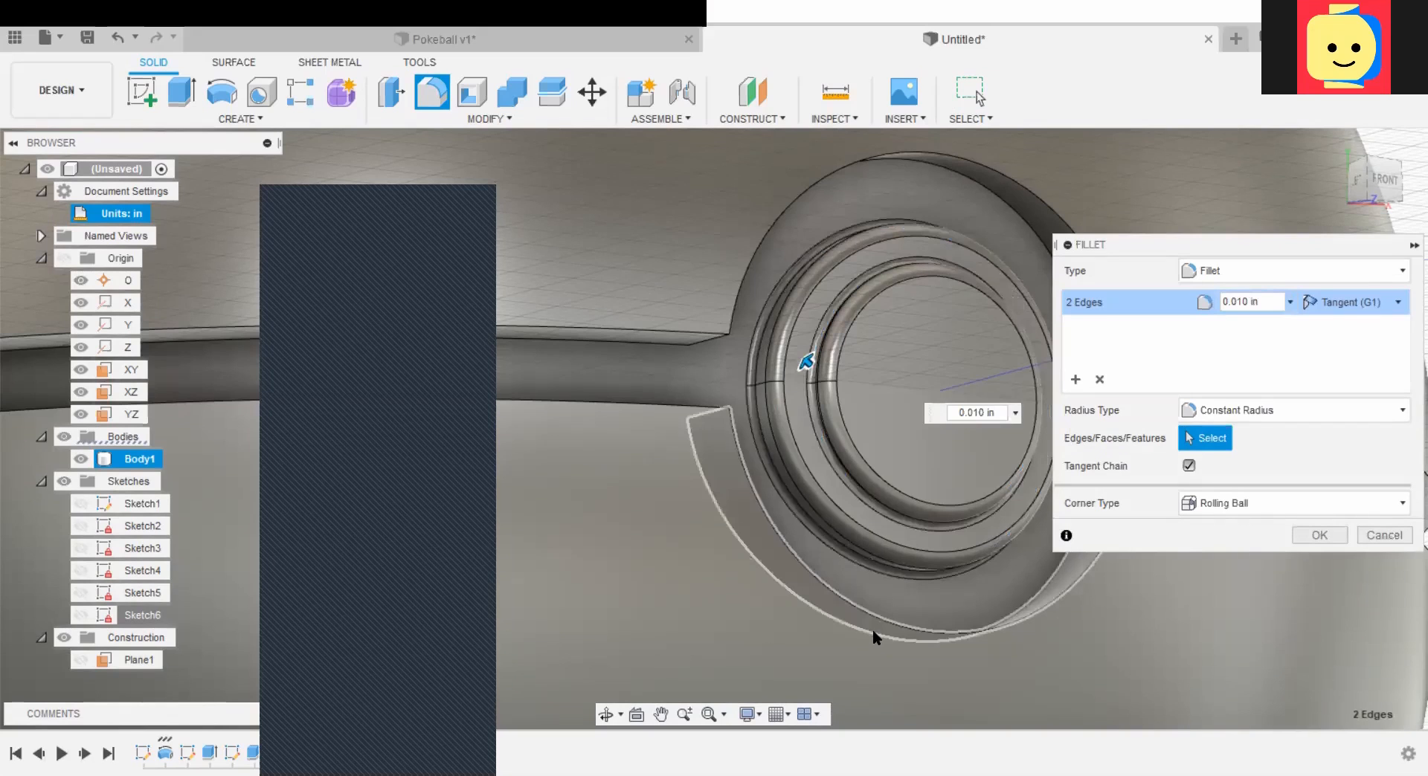
left_click(1320, 536)
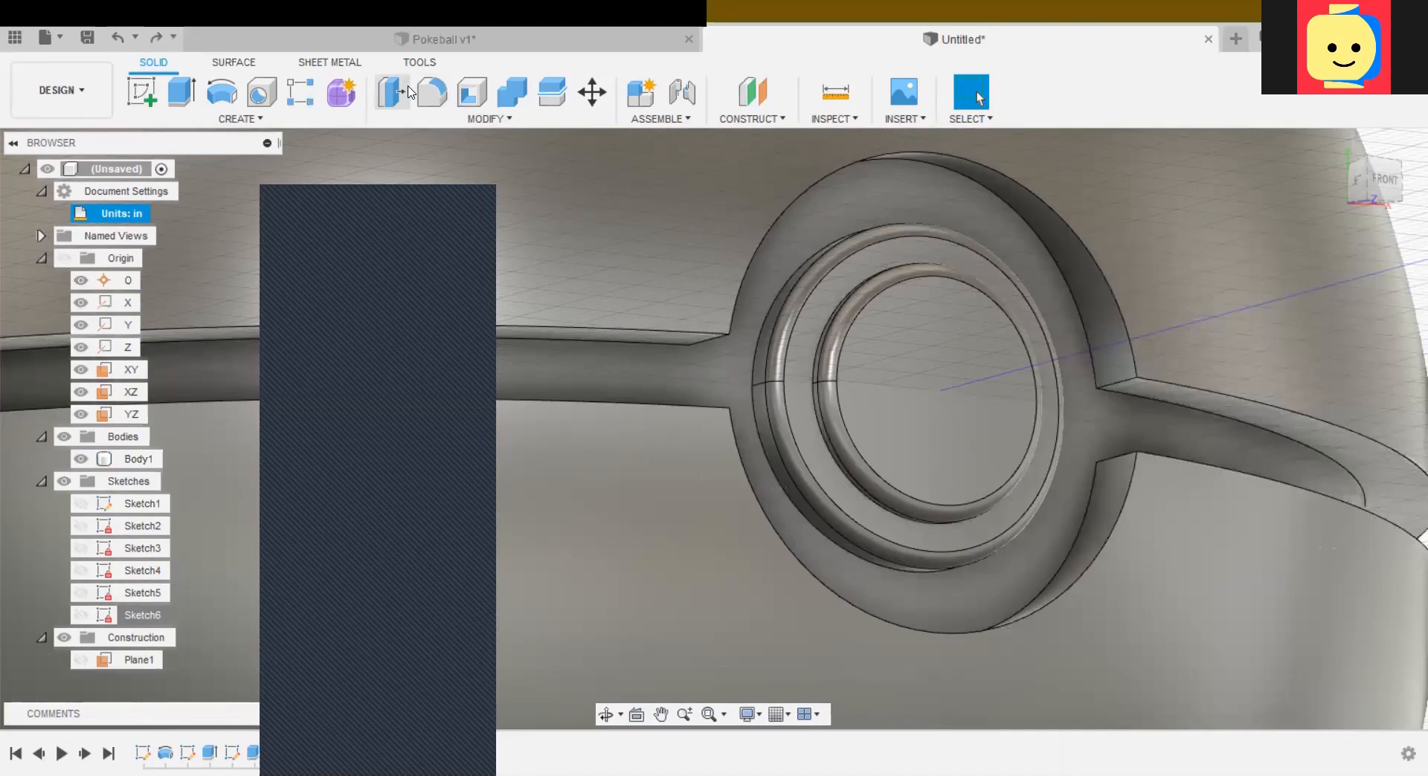
Step: Start a Fillet on the four outer edges of the central groove and its circular surround, with a 0.05 in radius
left_click(436, 96)
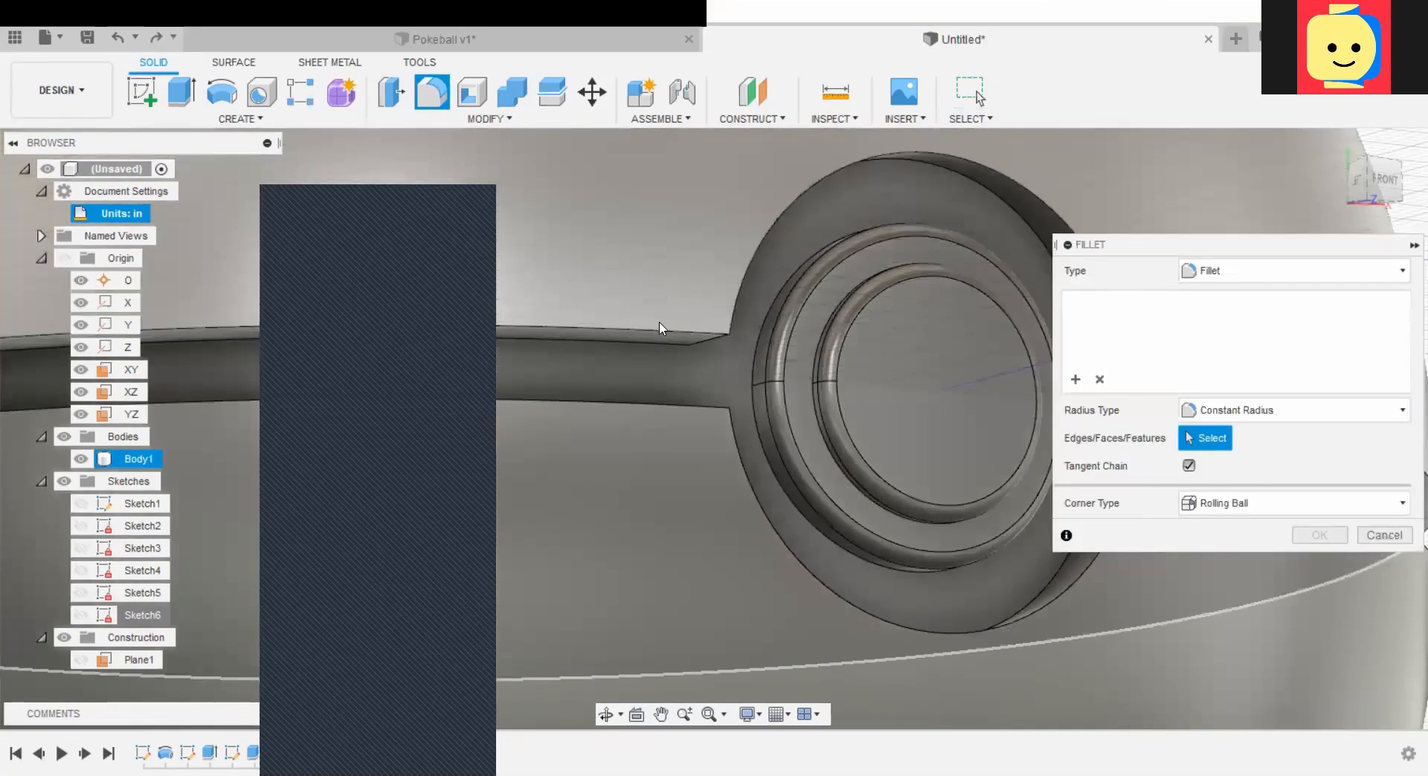
left_click(666, 336)
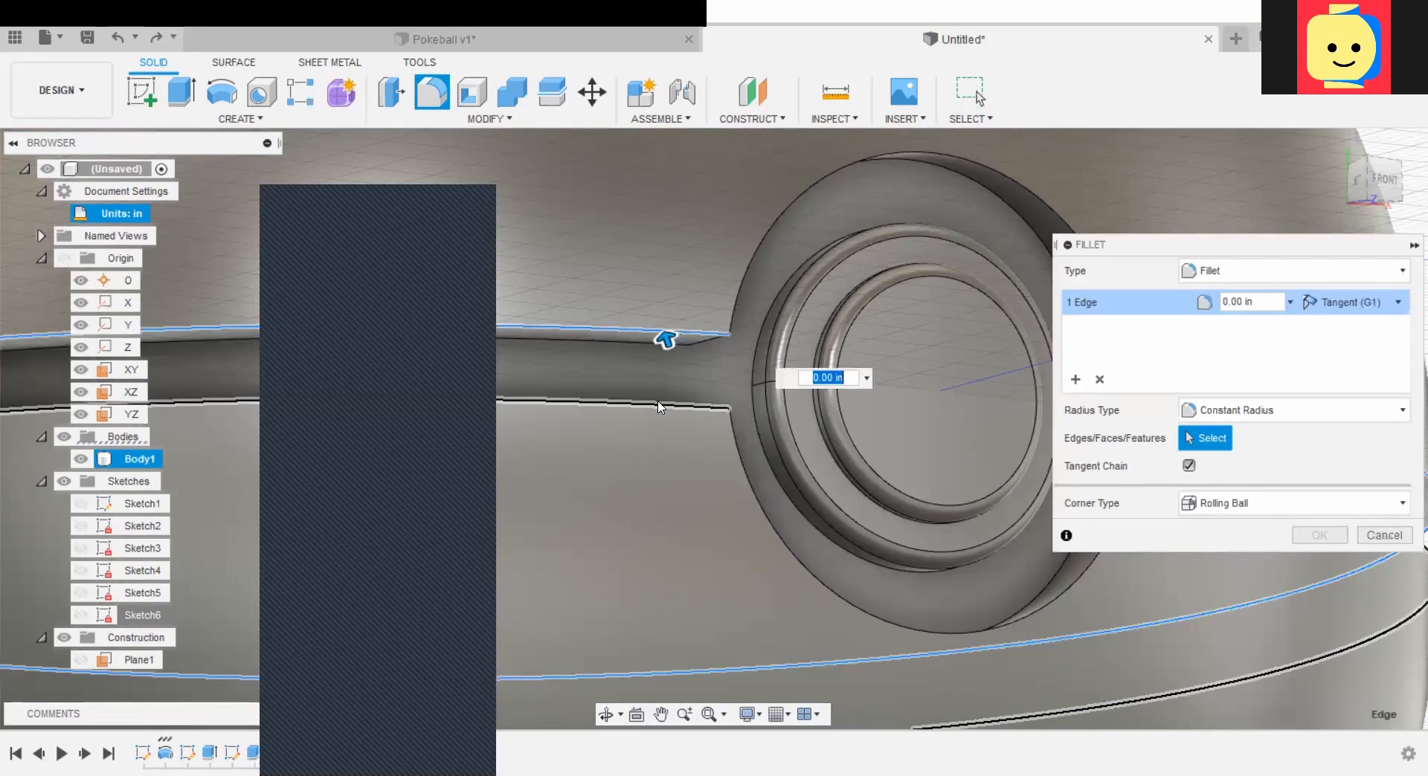
left_click(657, 406)
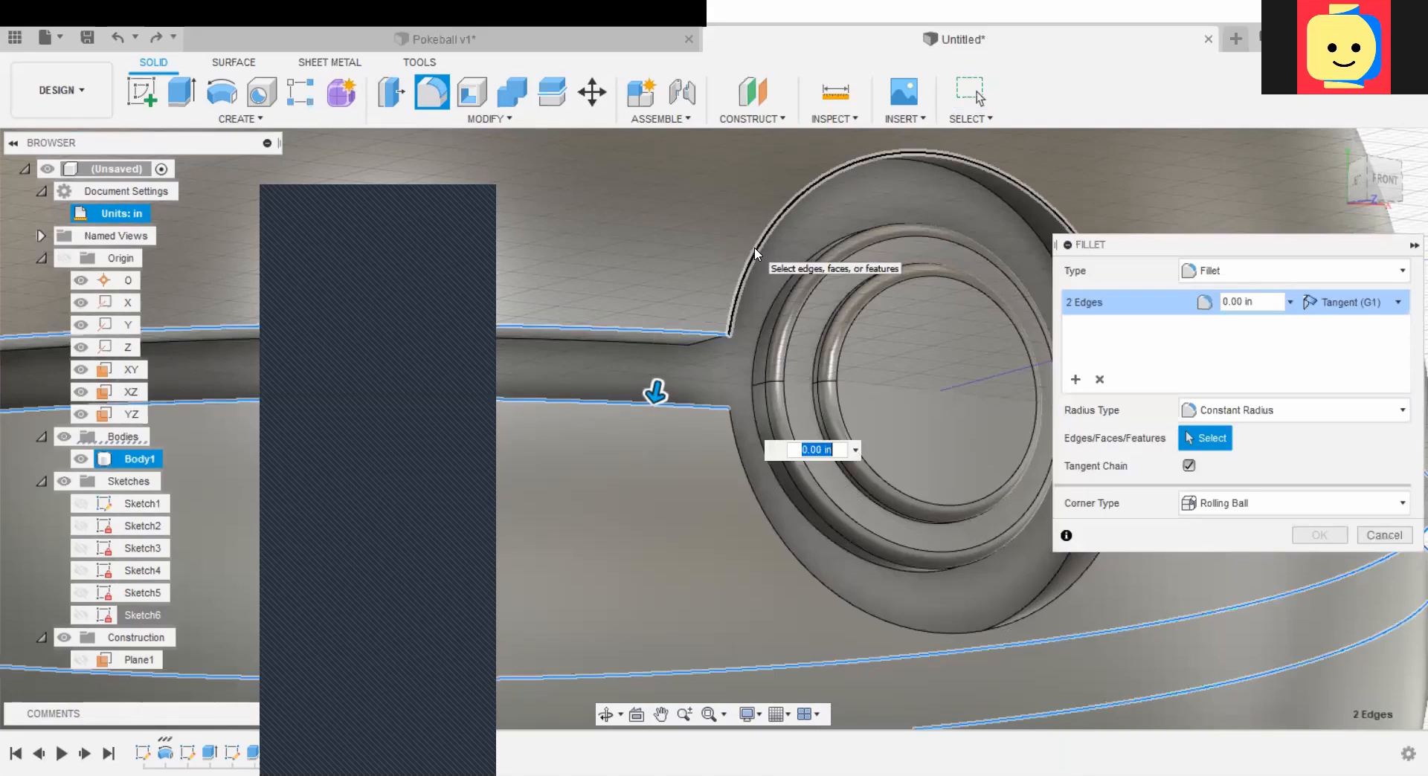
left_click(756, 249)
left_click(743, 517)
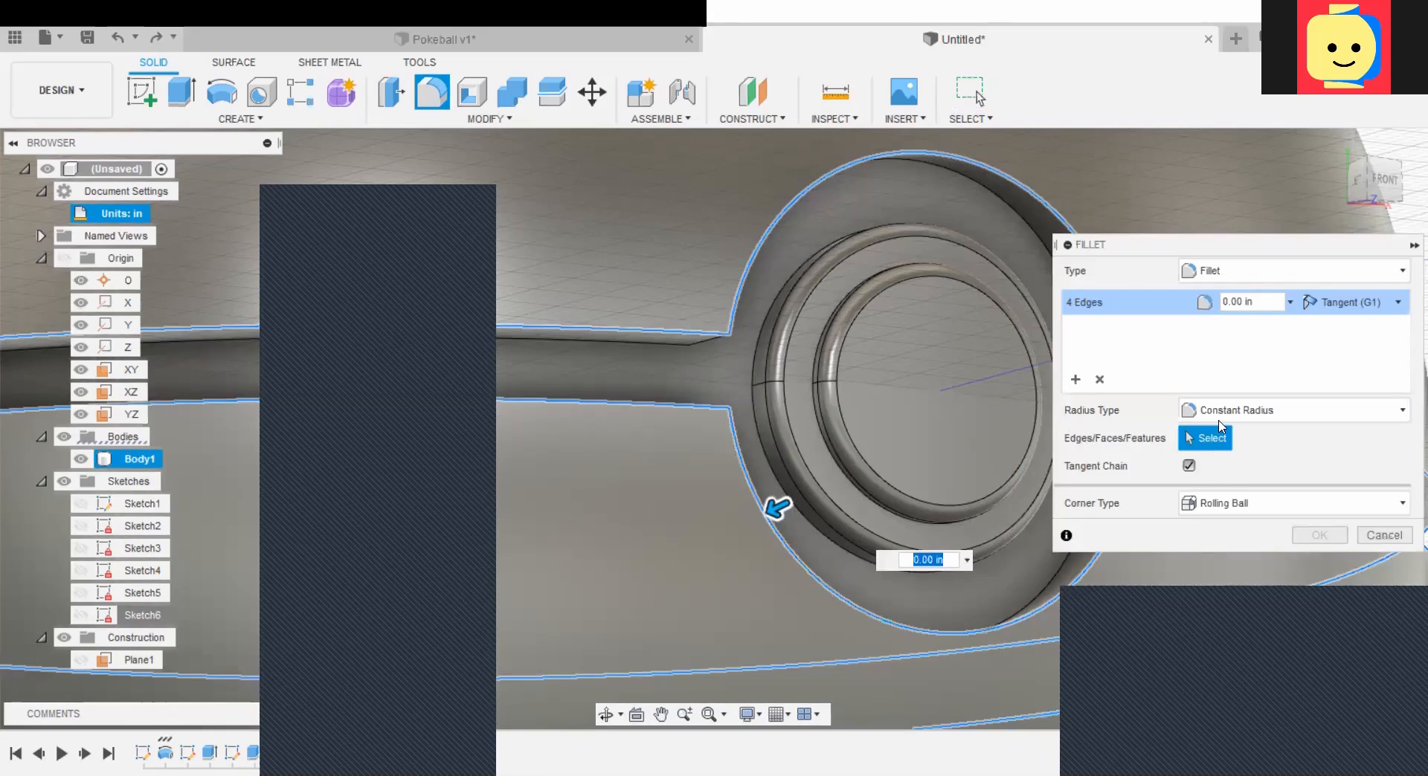
left_click(1234, 302)
type("5")
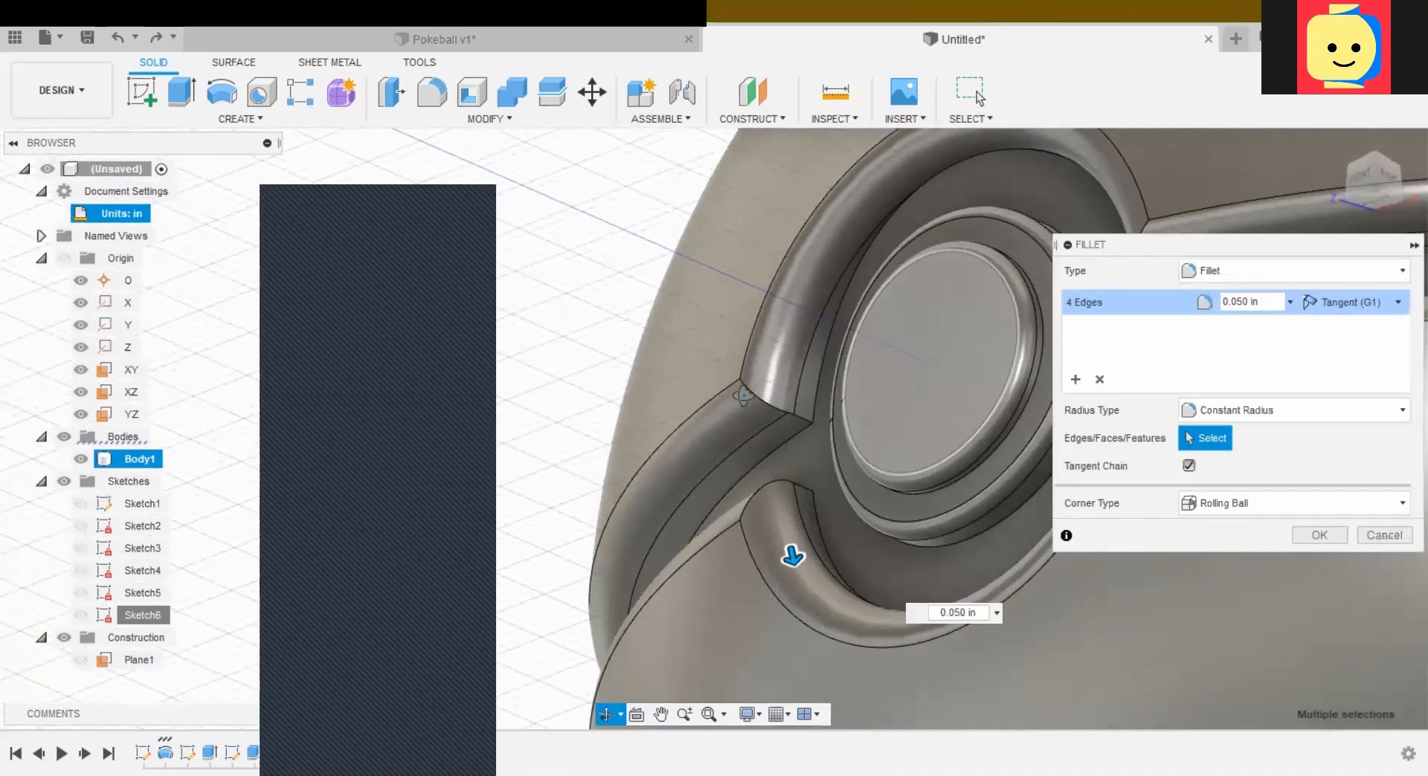
Step: Set the groove edge fillet's radius to 0.03 in and complete it, checking the whole ball
left_click(1240, 300)
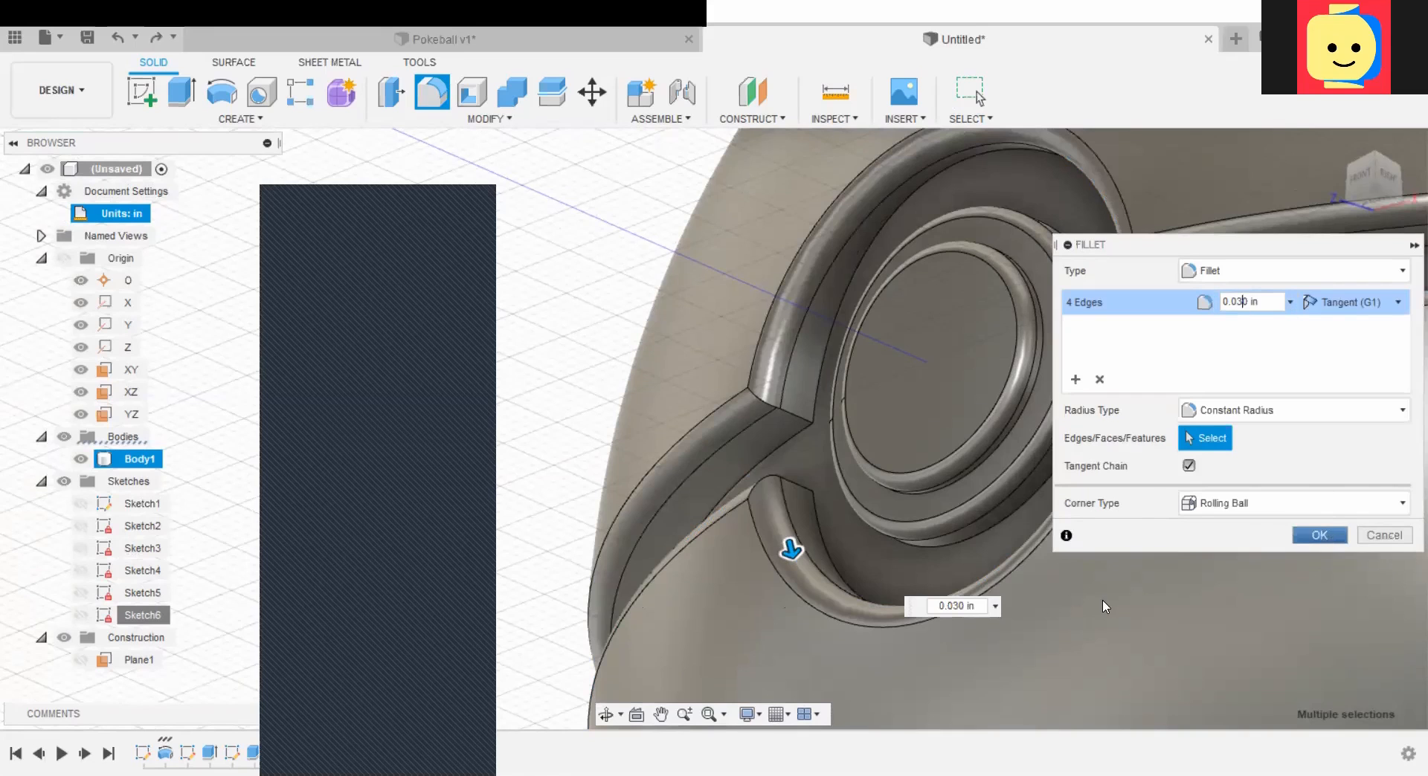
scroll(927, 587, "down", 7)
middle_click_drag(774, 424, 670, 571, "shift")
scroll(602, 525, "down", 1)
middle_click_drag(603, 525, 517, 385)
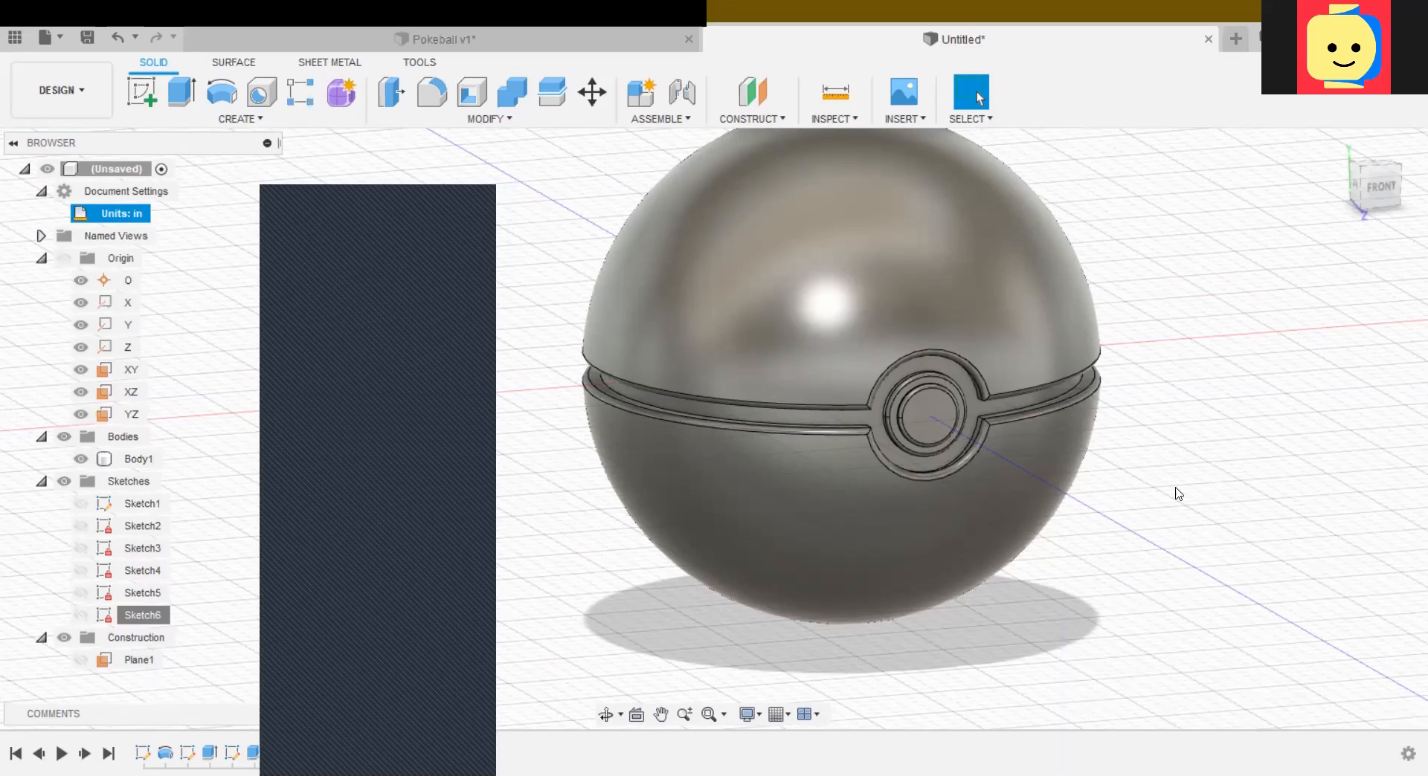
scroll(1174, 500, "up", 2)
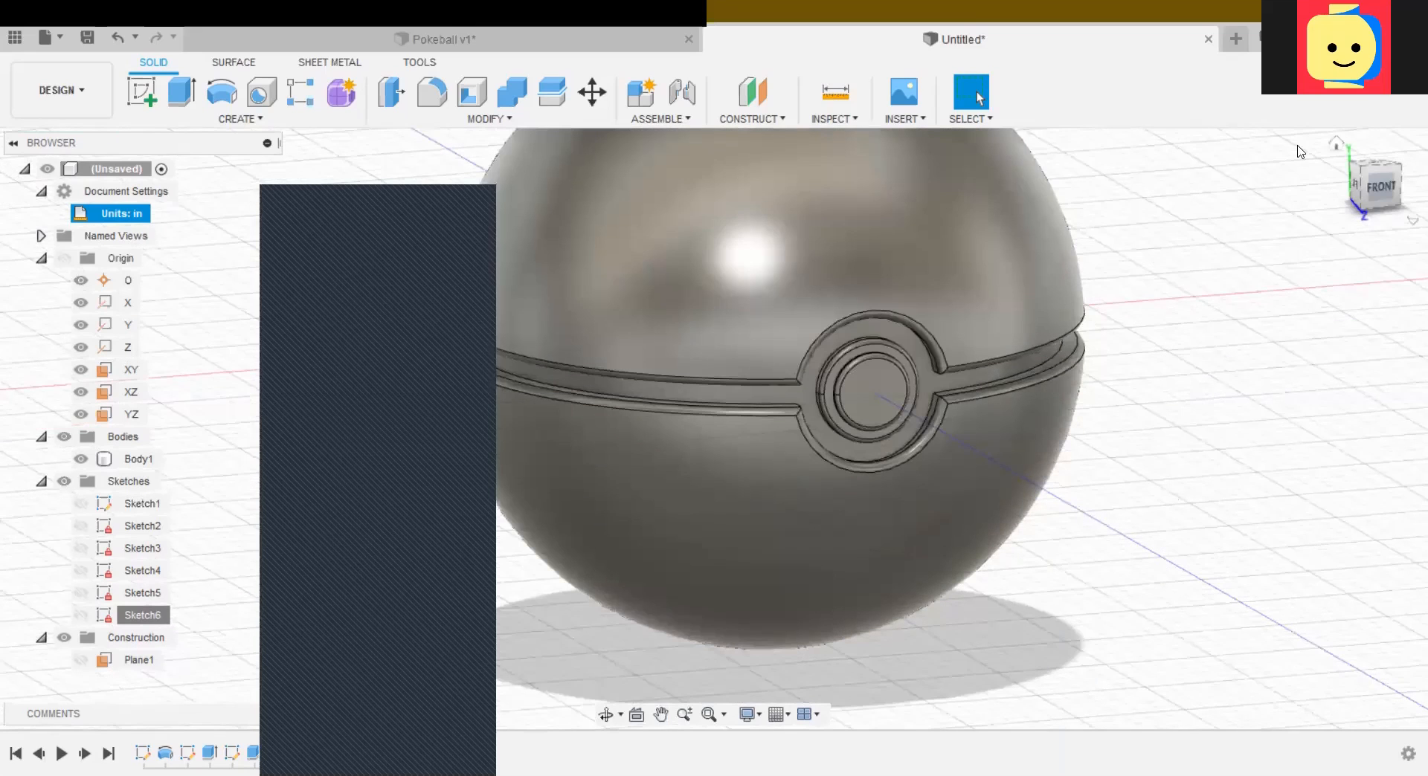
Step: Open the Appearance settings for the ball's upper shell and set appearances to apply to faces
left_click(764, 241)
right_click(764, 240)
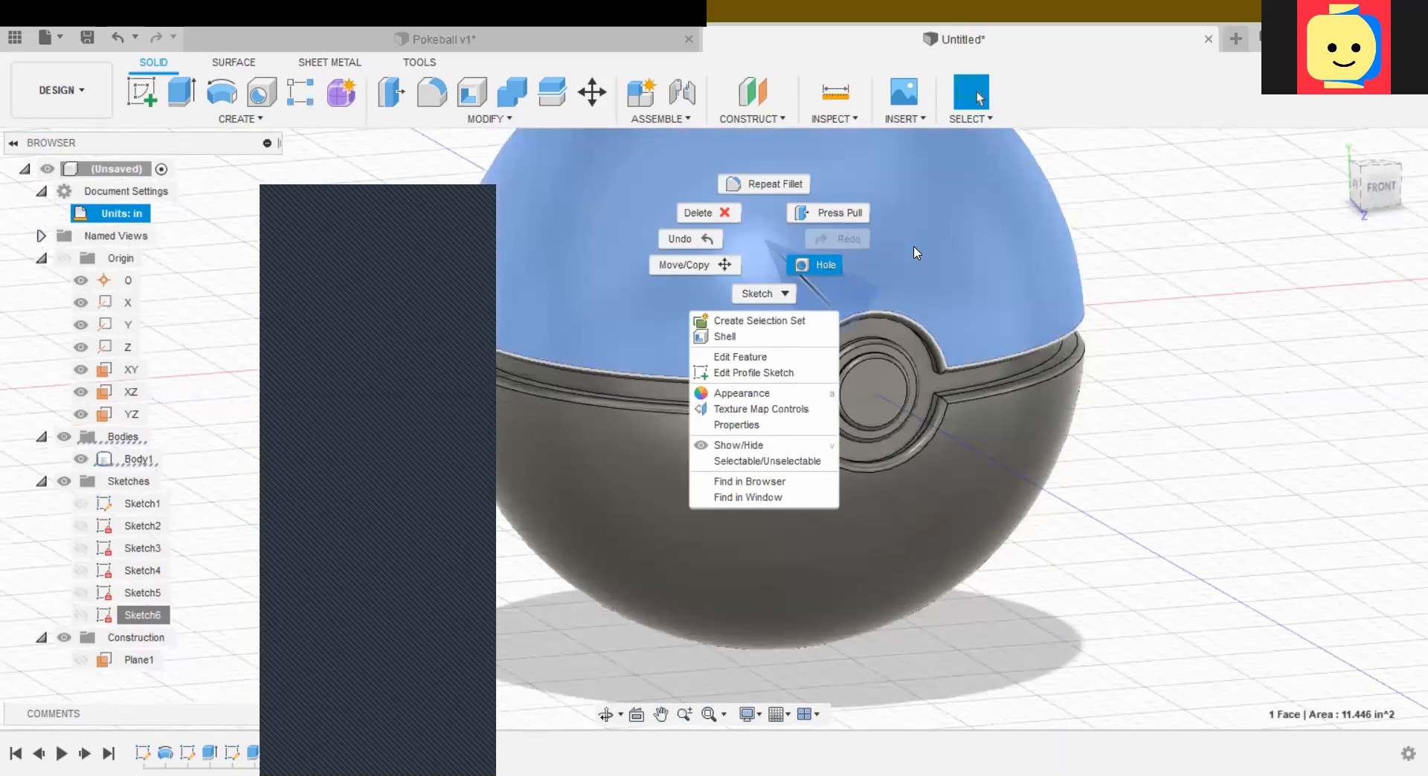
left_click(760, 392)
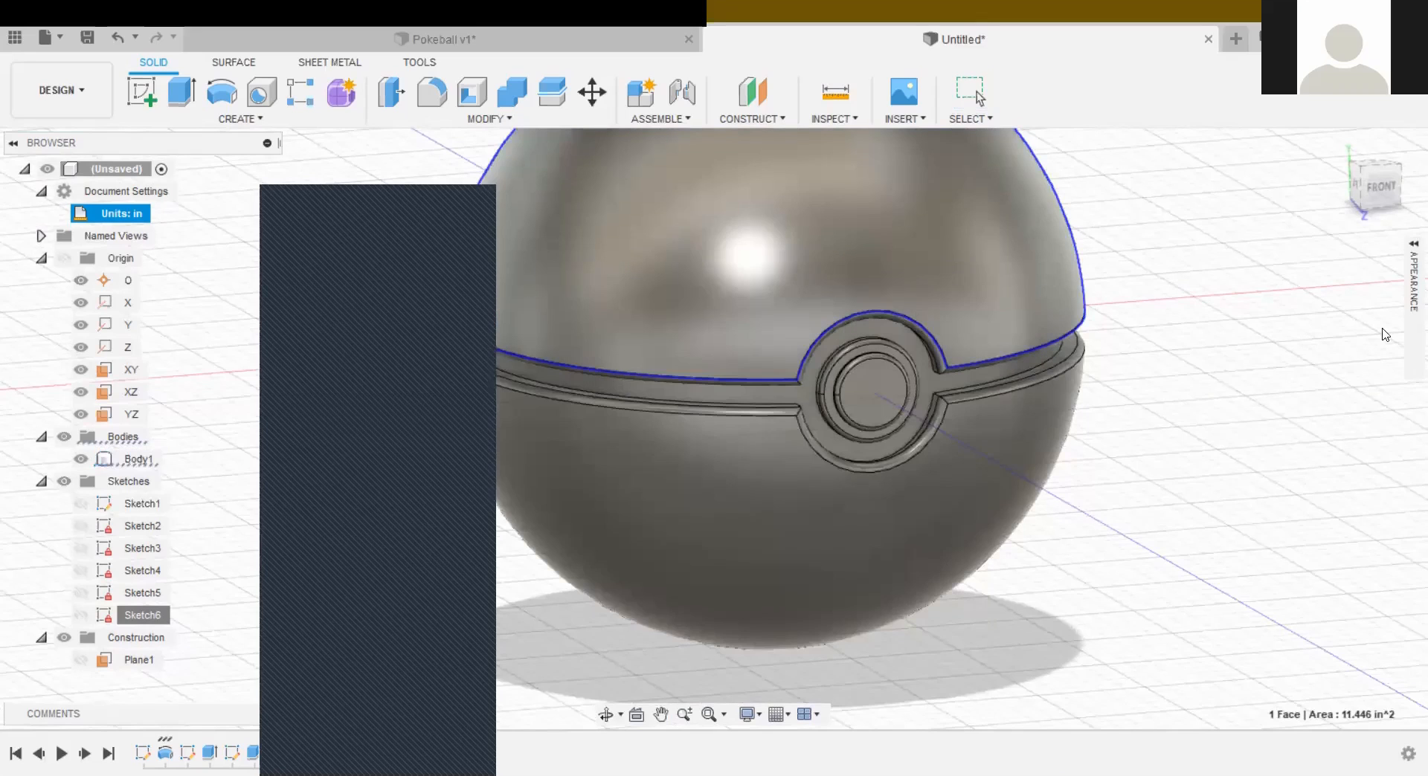
left_click(1408, 247)
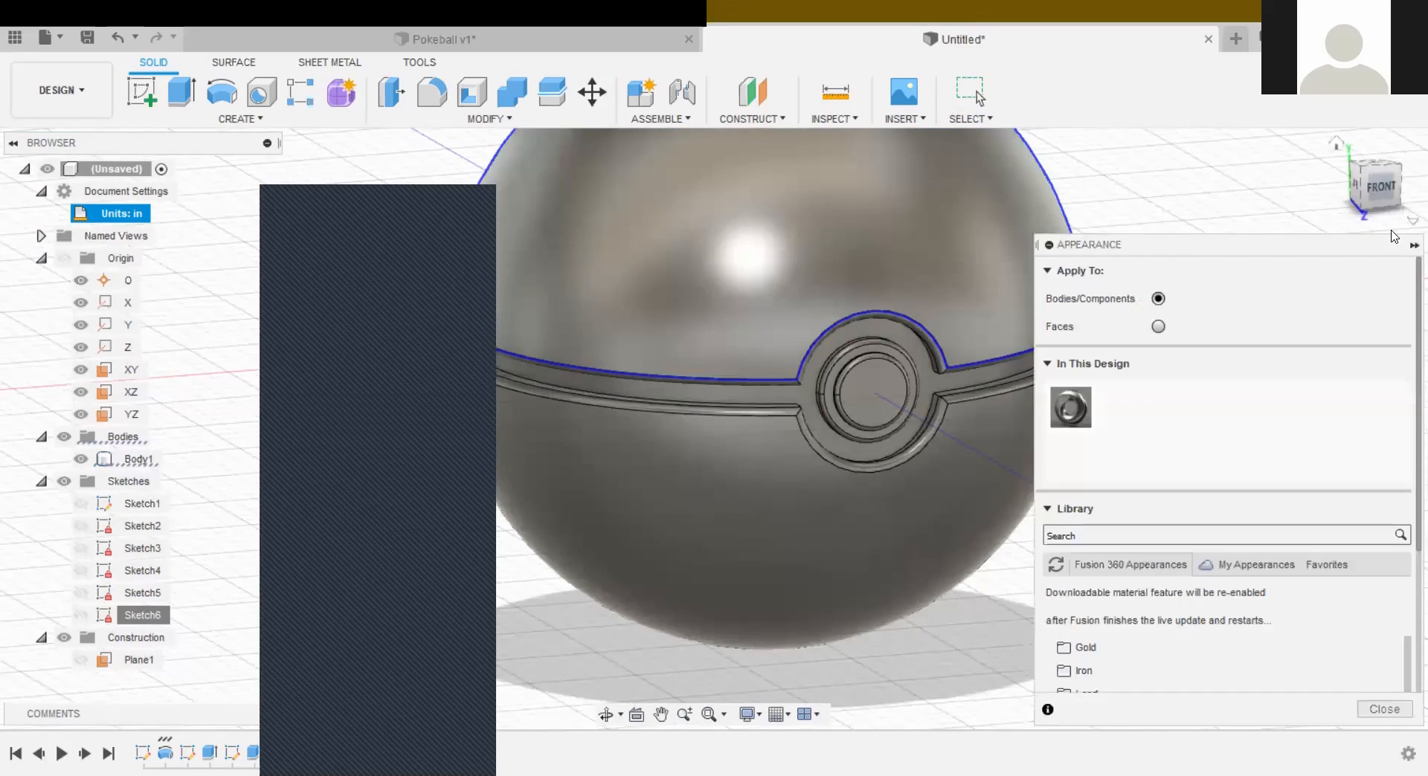
left_click(1157, 326)
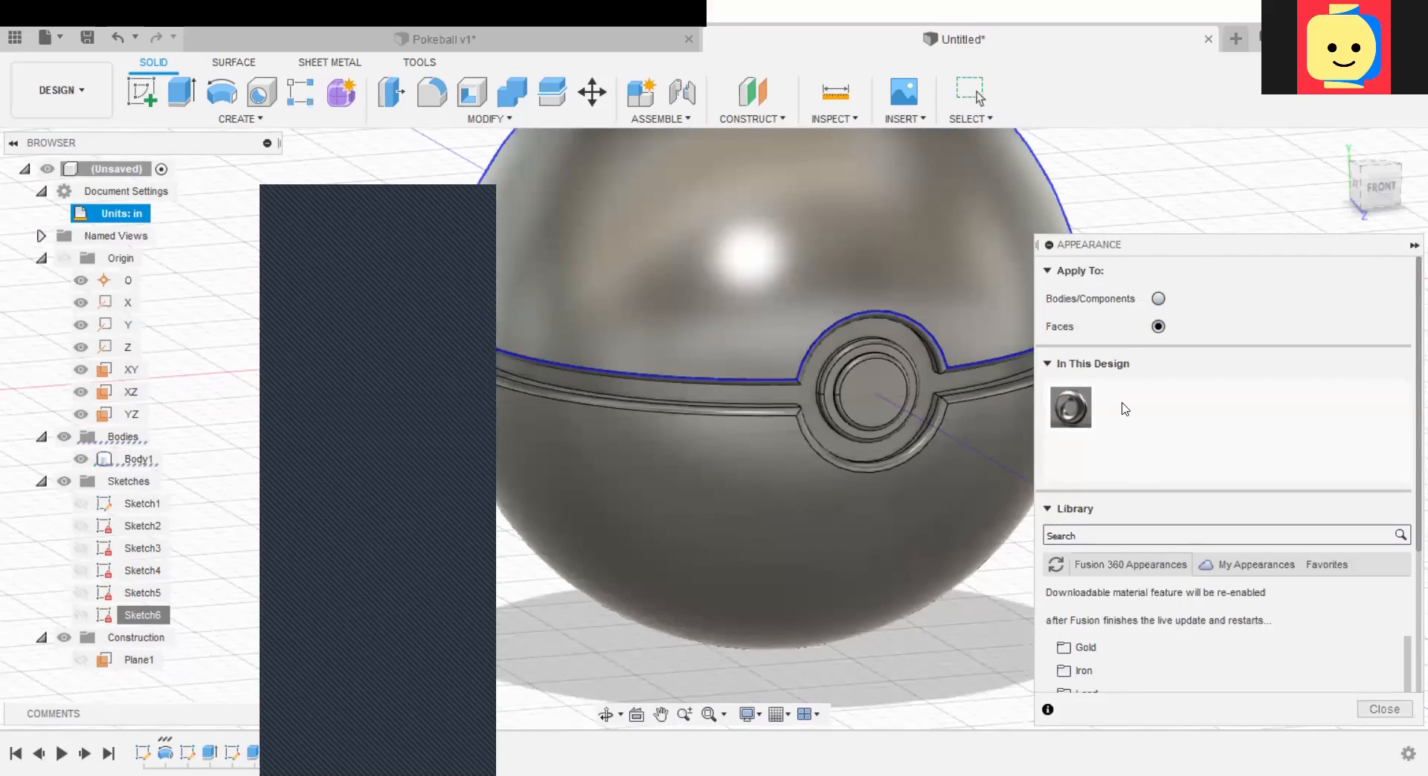
Step: Browse the appearance library's metal and other material categories for a red finish
scroll(1123, 418, "down", 3)
scroll(1123, 418, "down", 1)
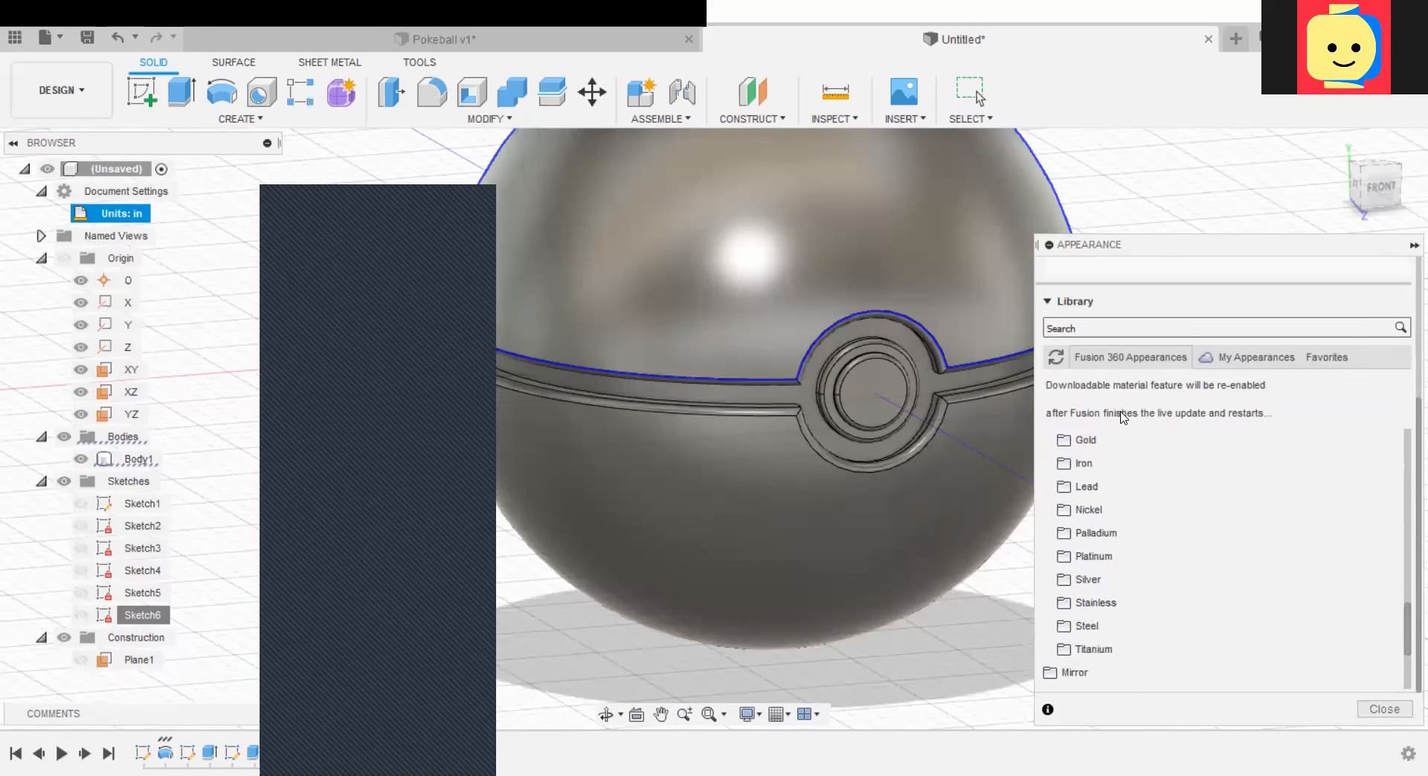
scroll(1119, 414, "up", 3)
scroll(1129, 526, "down", 3)
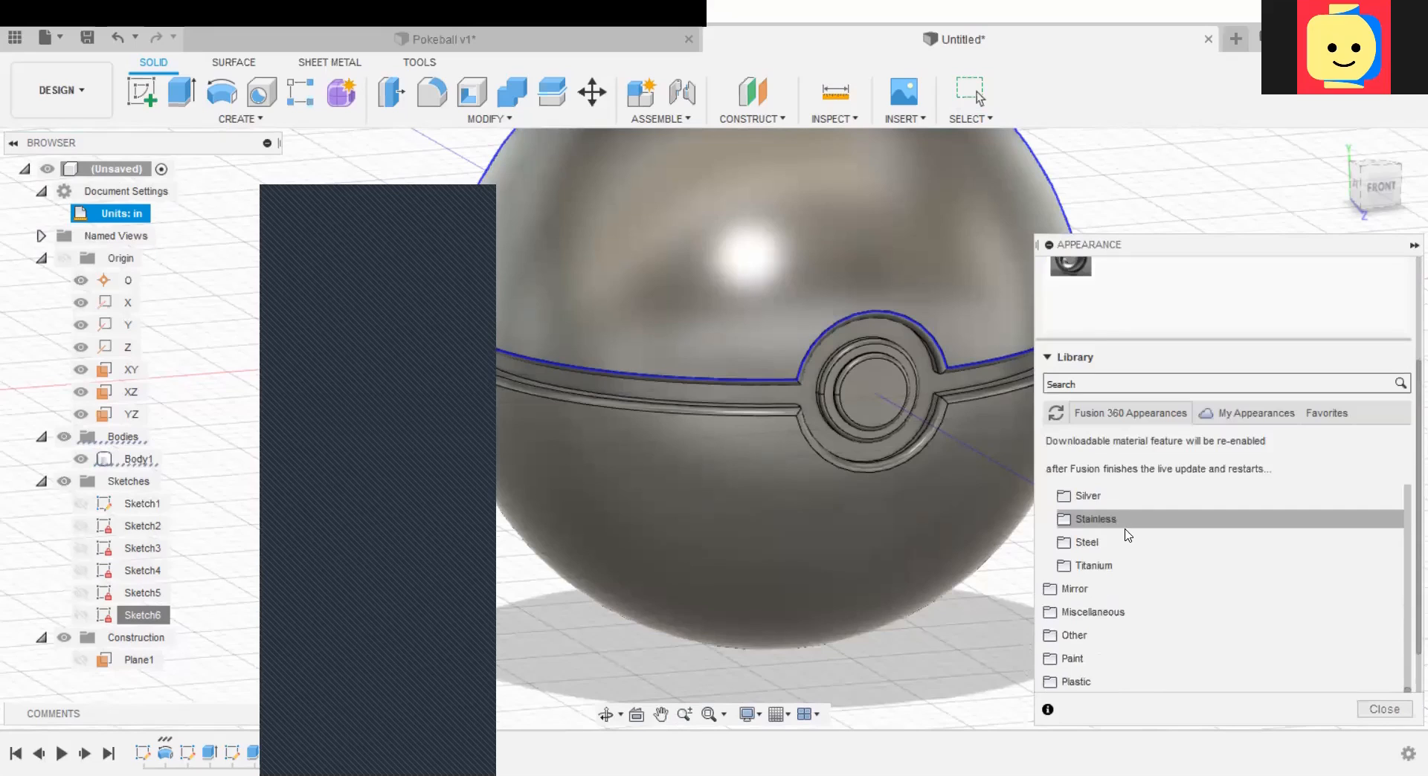
scroll(1121, 554, "up", 4)
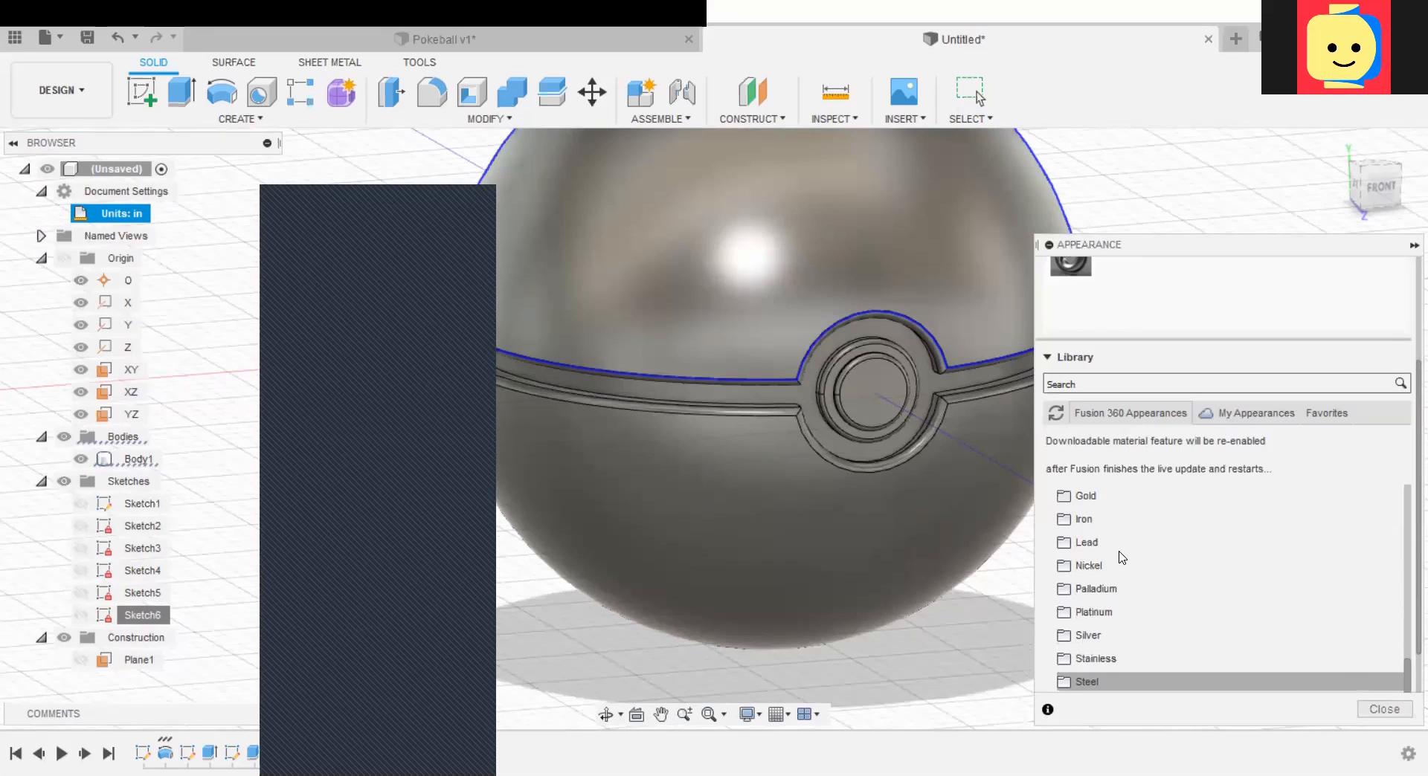
scroll(1122, 566, "down", 5)
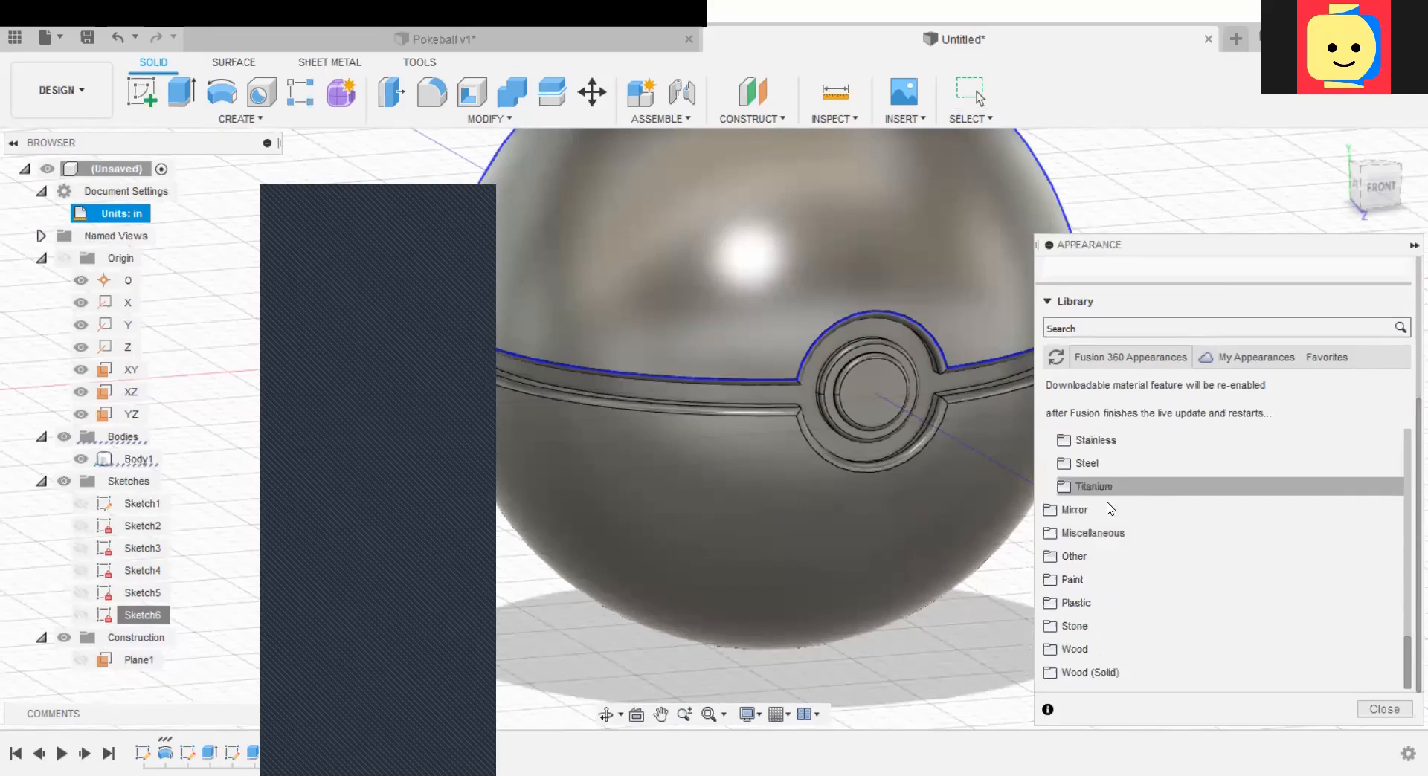
scroll(1110, 508, "up", 15)
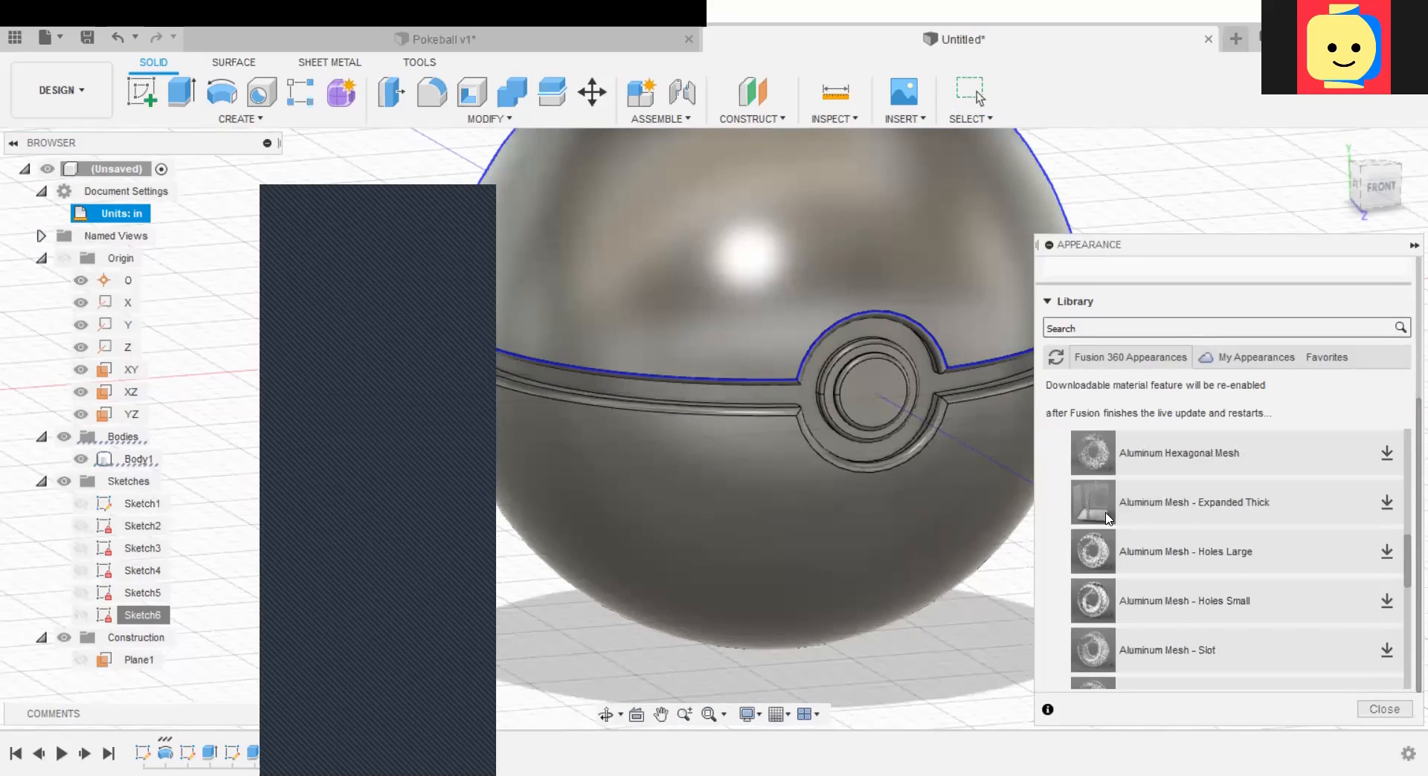
scroll(1108, 518, "up", 3)
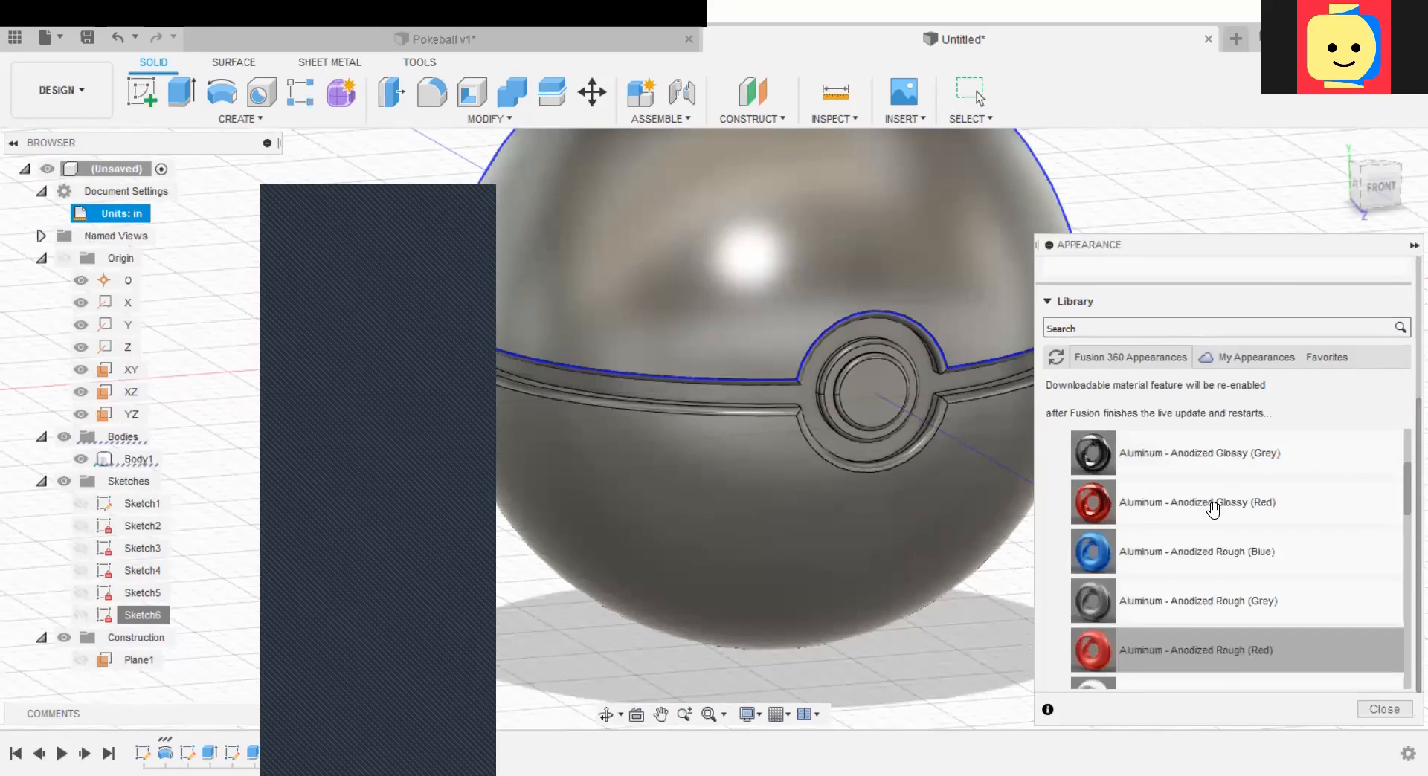
scroll(1205, 541, "up", 7)
scroll(1149, 561, "down", 3)
scroll(1092, 536, "up", 1)
scroll(1085, 617, "up", 1)
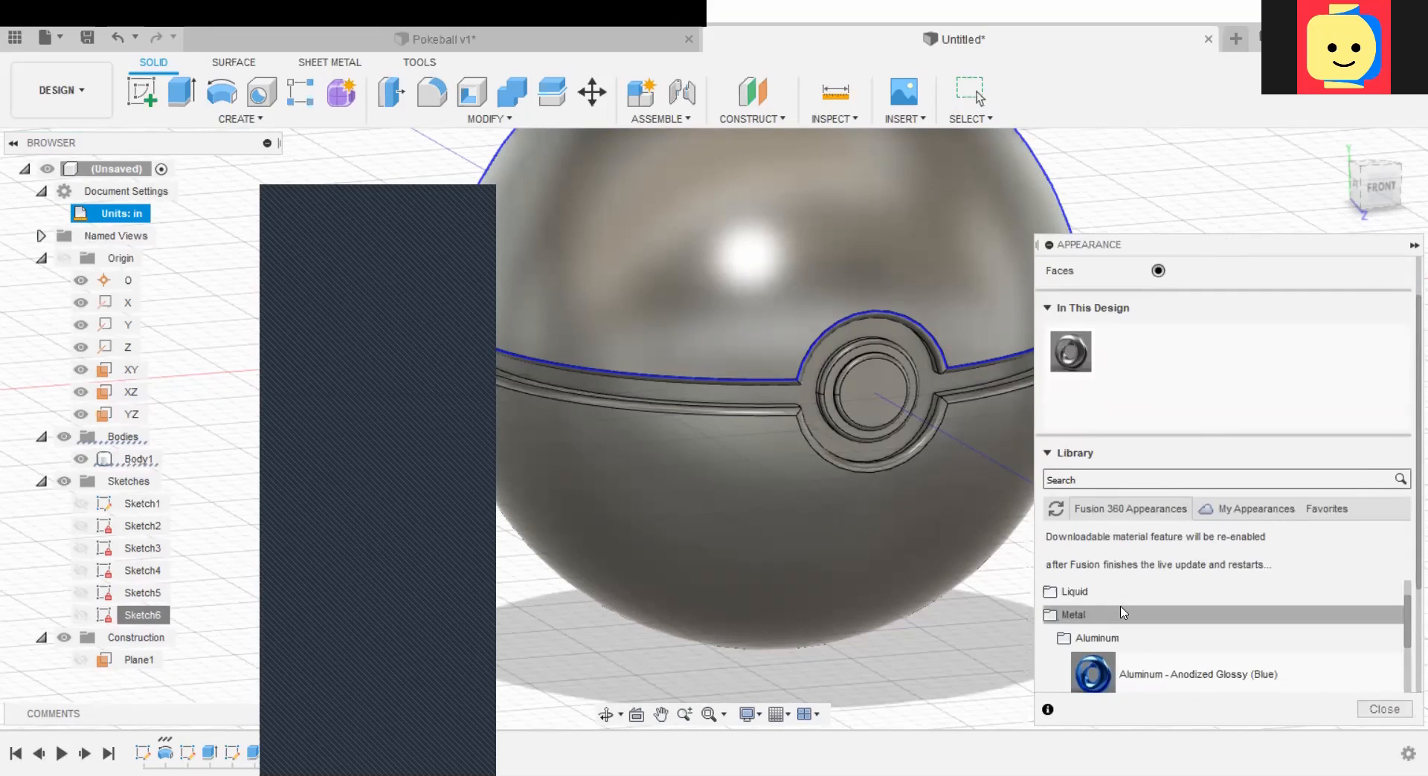
Step: Add Aluminum - Anodized Glossy (Red) from the library's Metal > Aluminum category to this design's appearances
left_click(1059, 614)
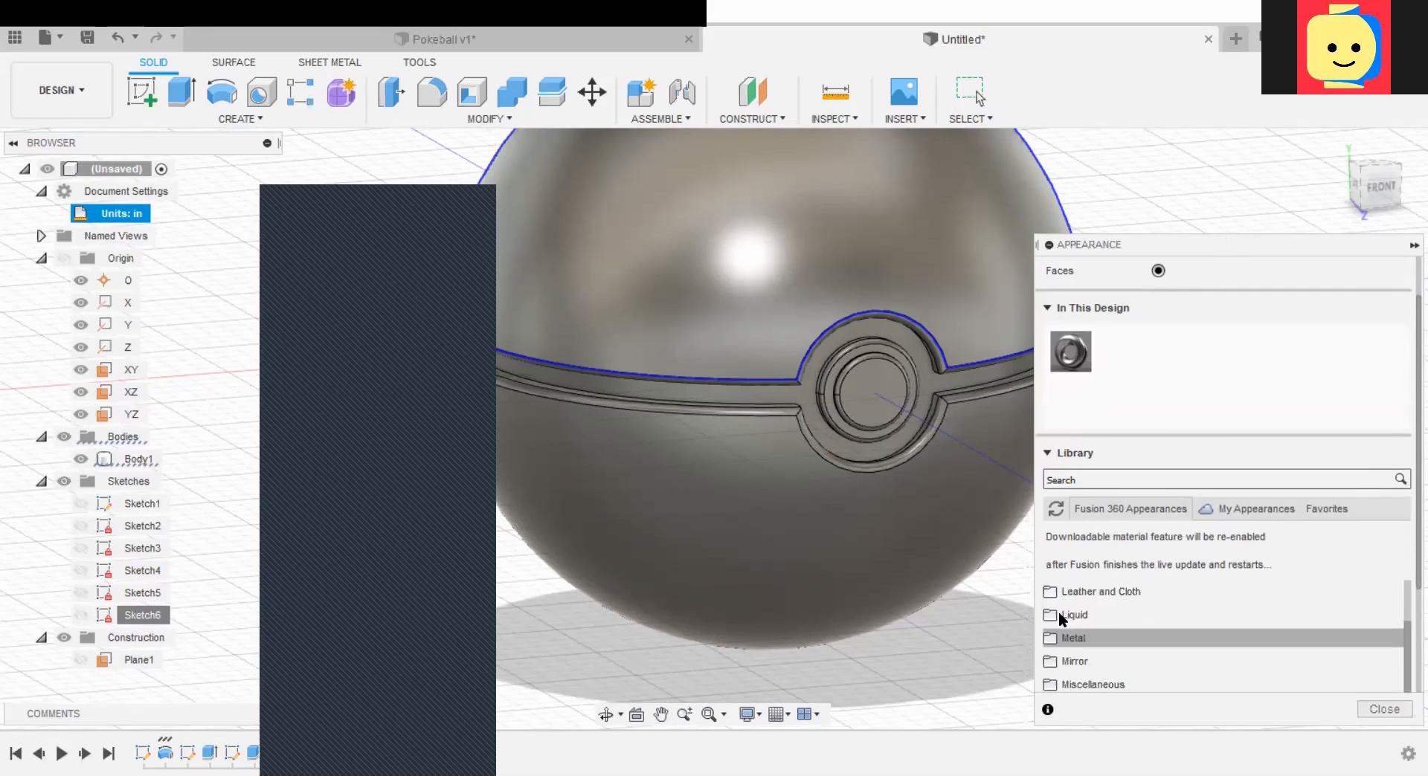
left_click(1073, 638)
scroll(1086, 617, "down", 1)
left_click(1091, 593)
left_click(1092, 593)
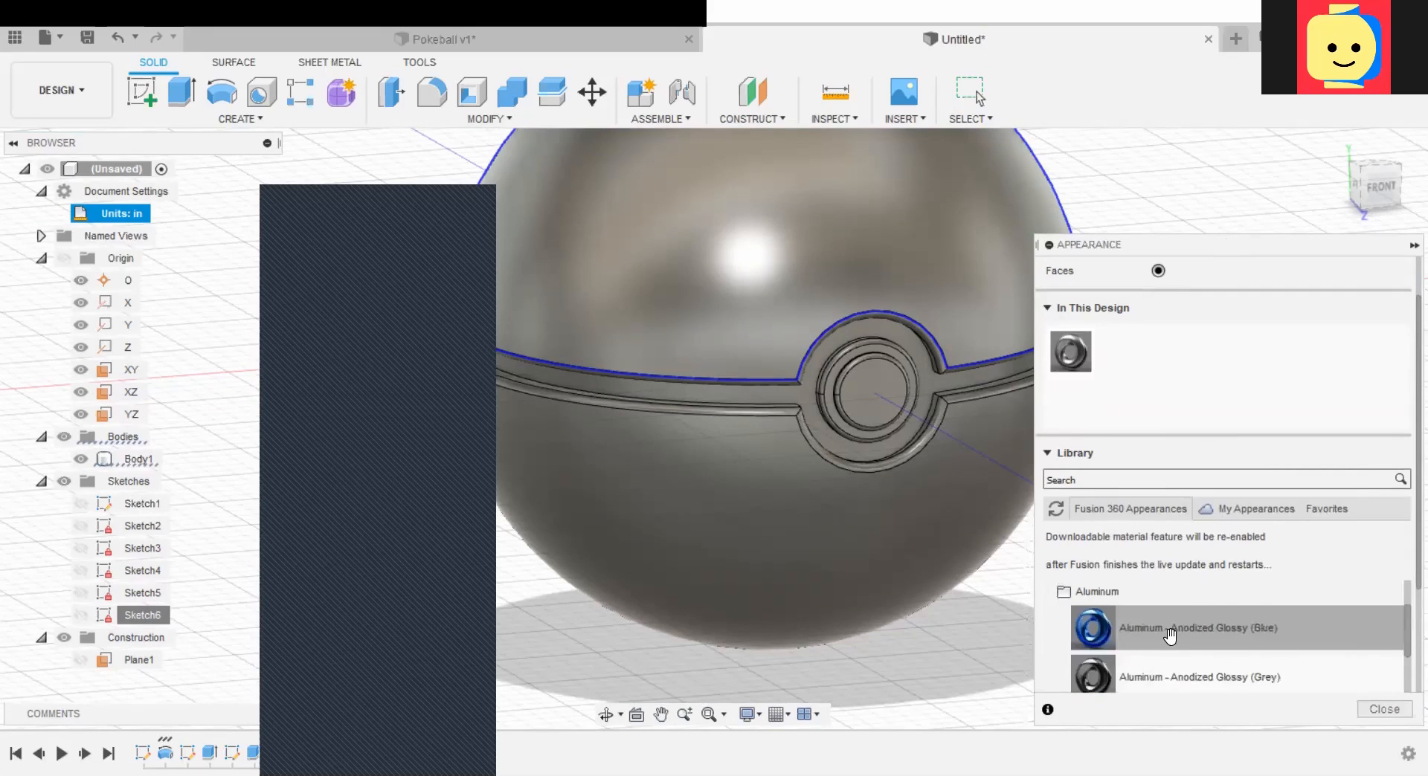
scroll(1170, 635, "down", 2)
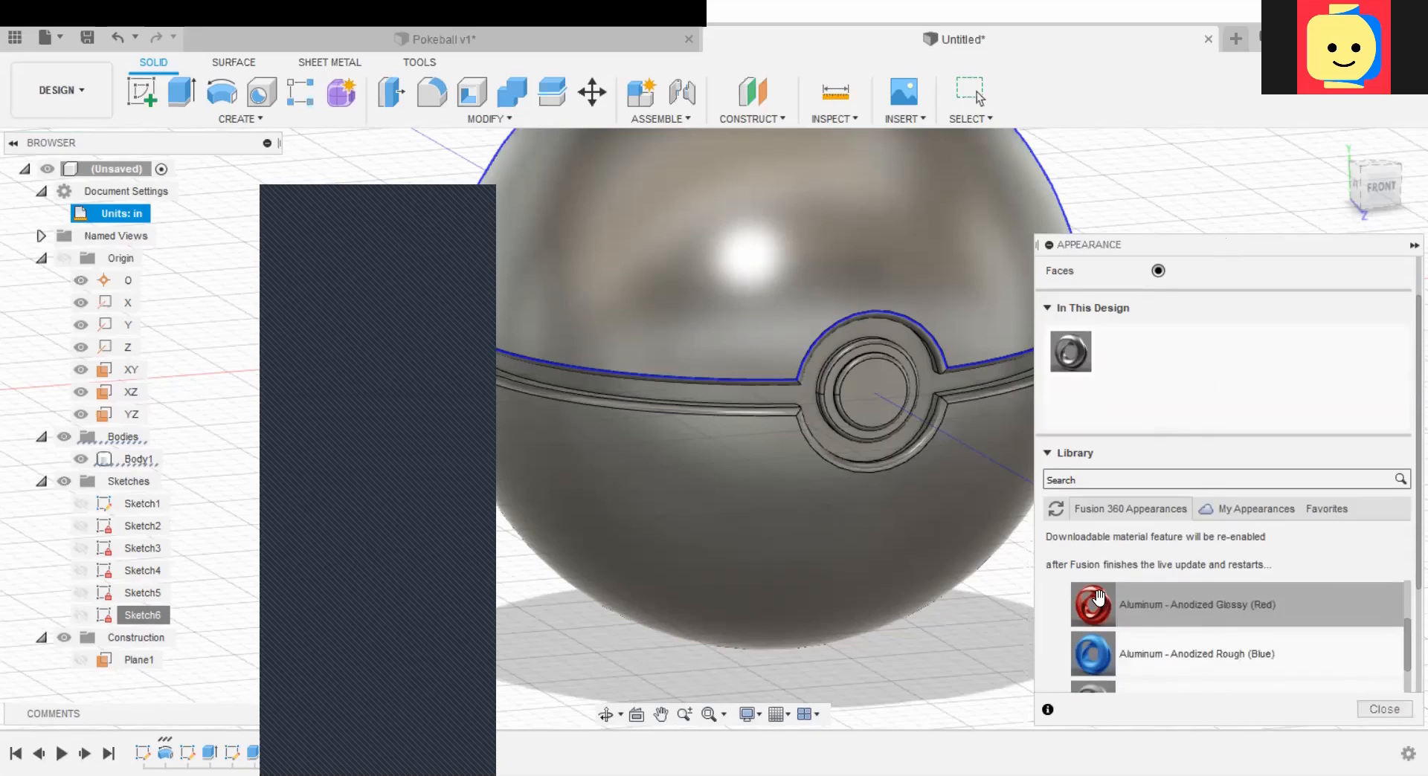
left_click_drag(1149, 608, 1171, 382)
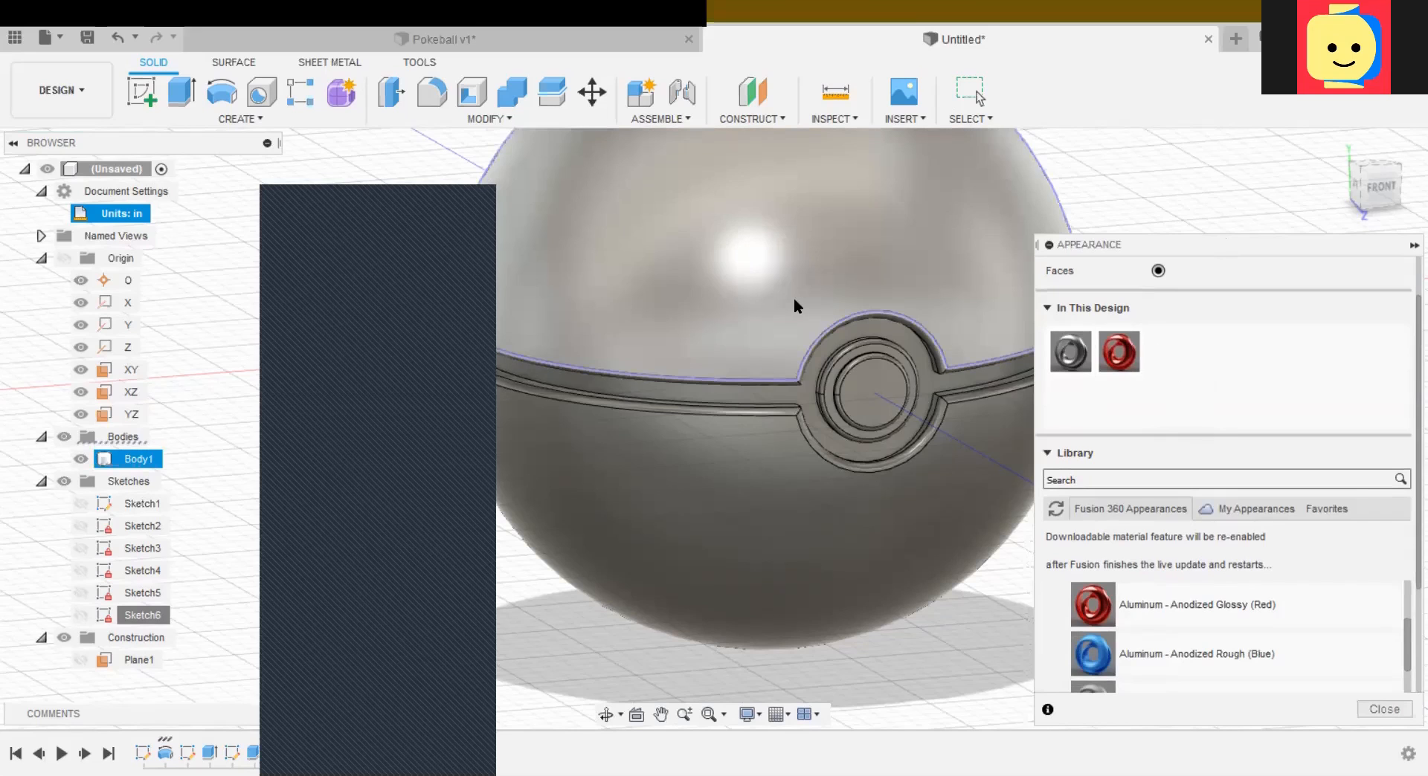
Step: Apply Aluminum - Anodized Glossy (Red) to the upper shell and its filleted edge along the groove
scroll(796, 312, "up", 3)
middle_click_drag(845, 385, 803, 417, "shift")
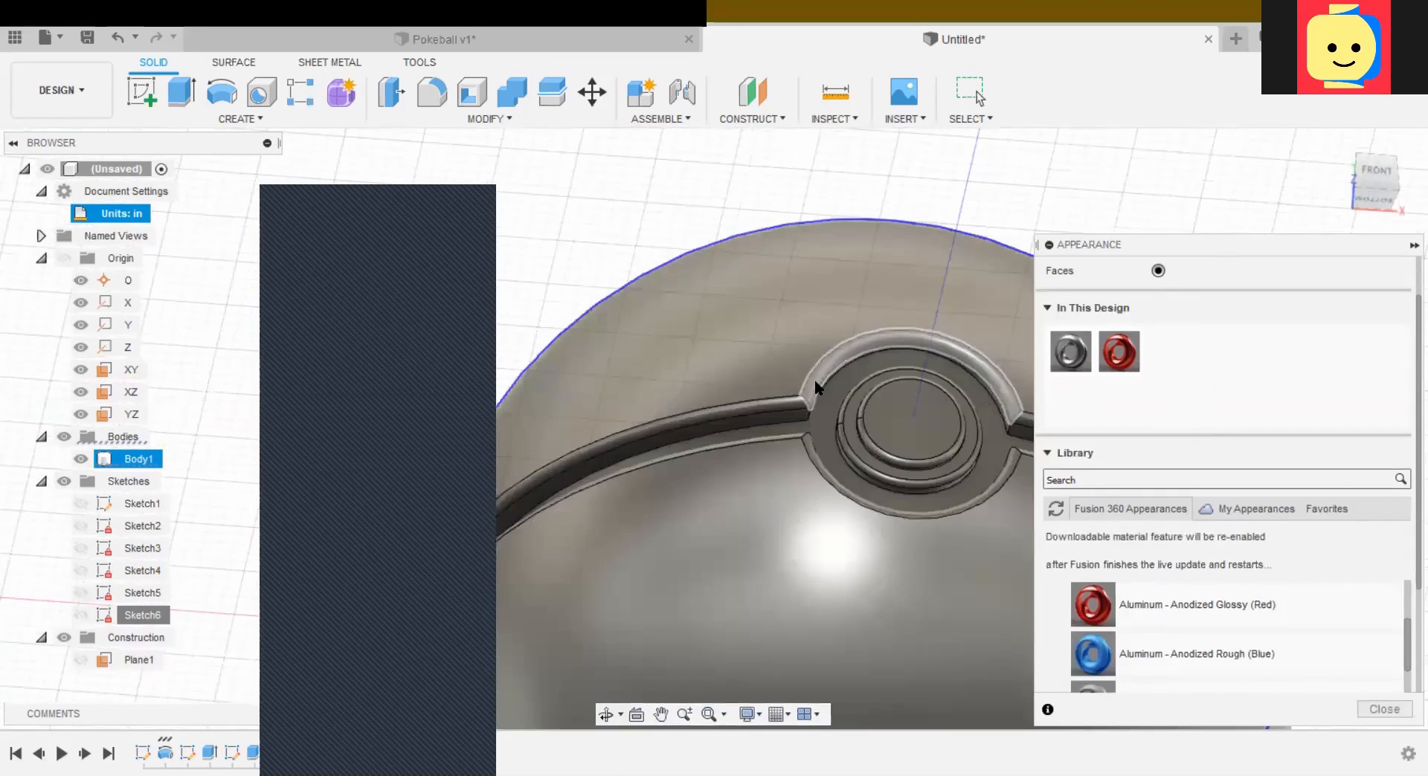
middle_click_drag(809, 412, 832, 243, "shift")
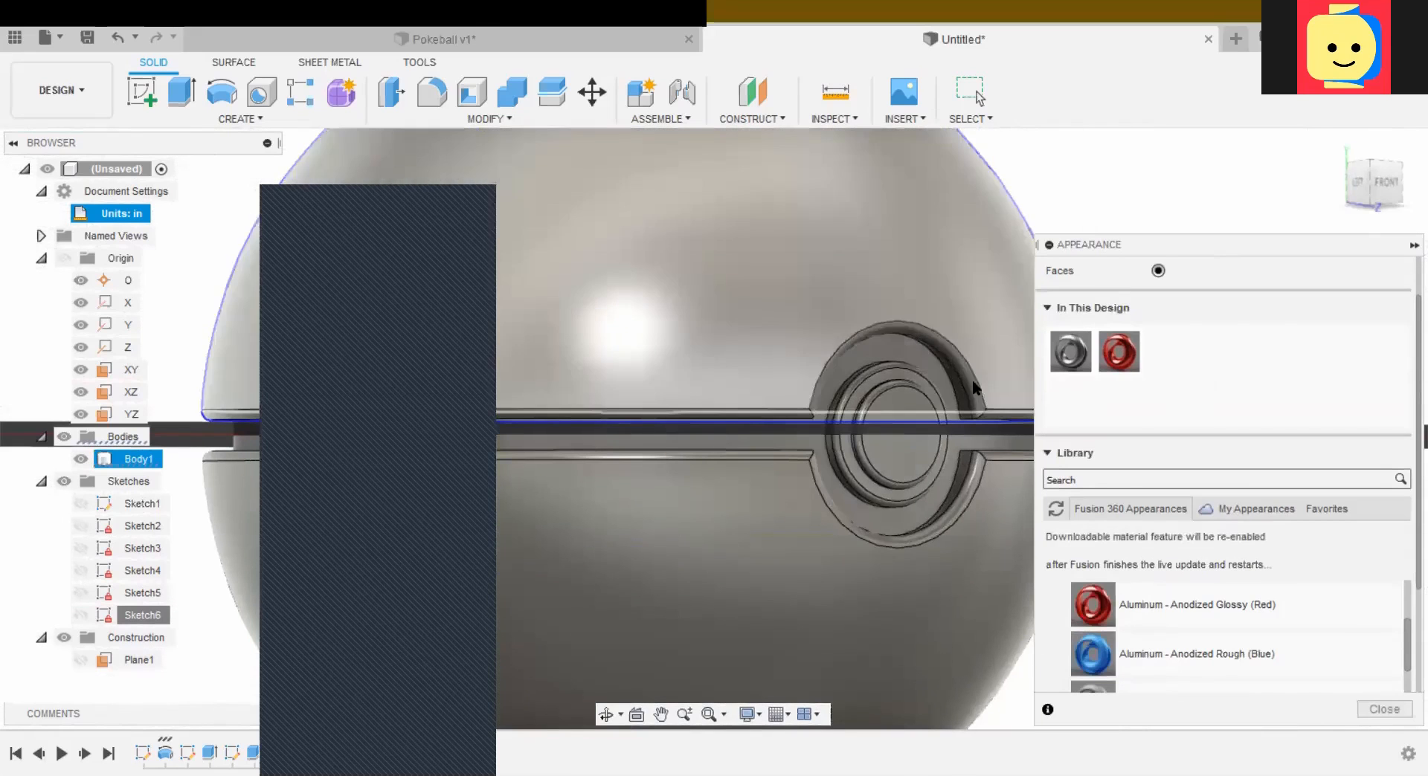
left_click(816, 408)
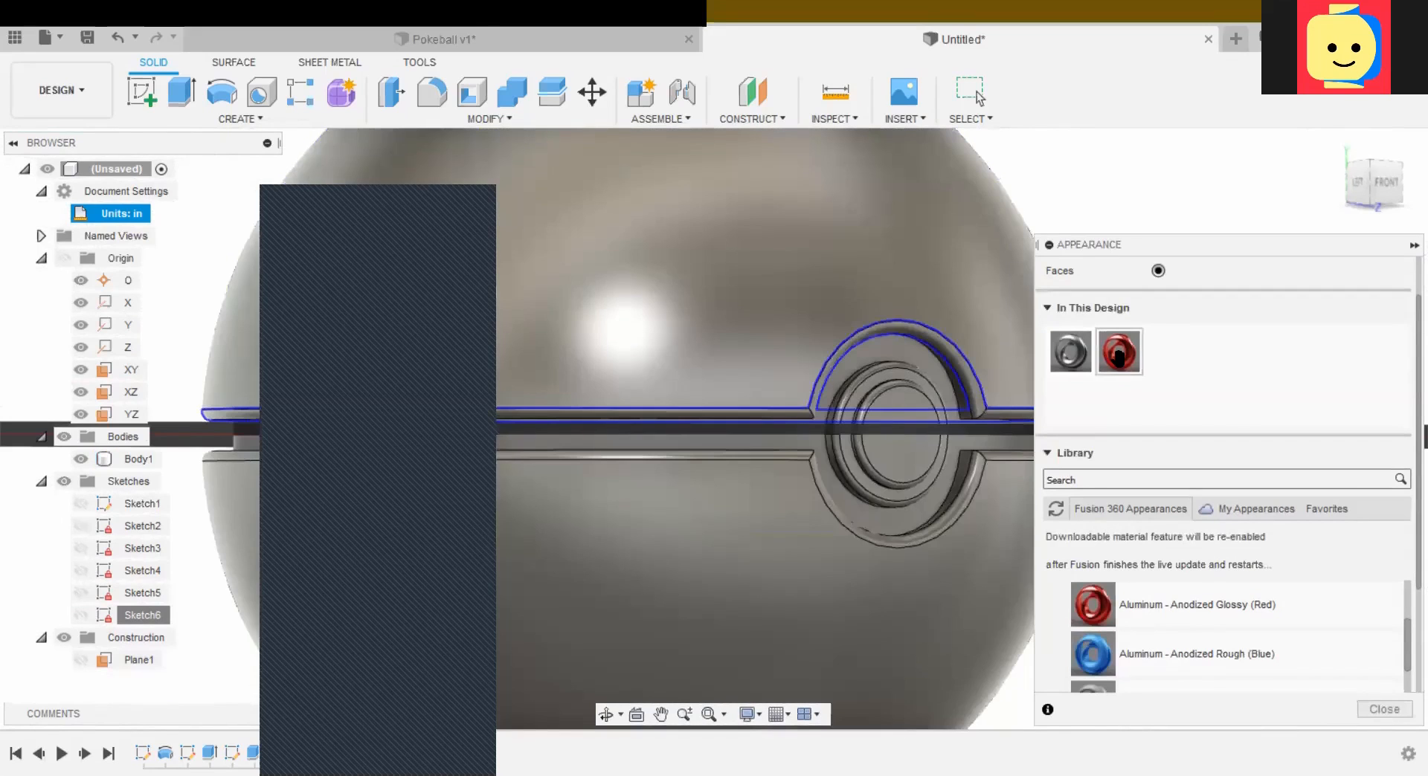
left_click_drag(1116, 354, 976, 332)
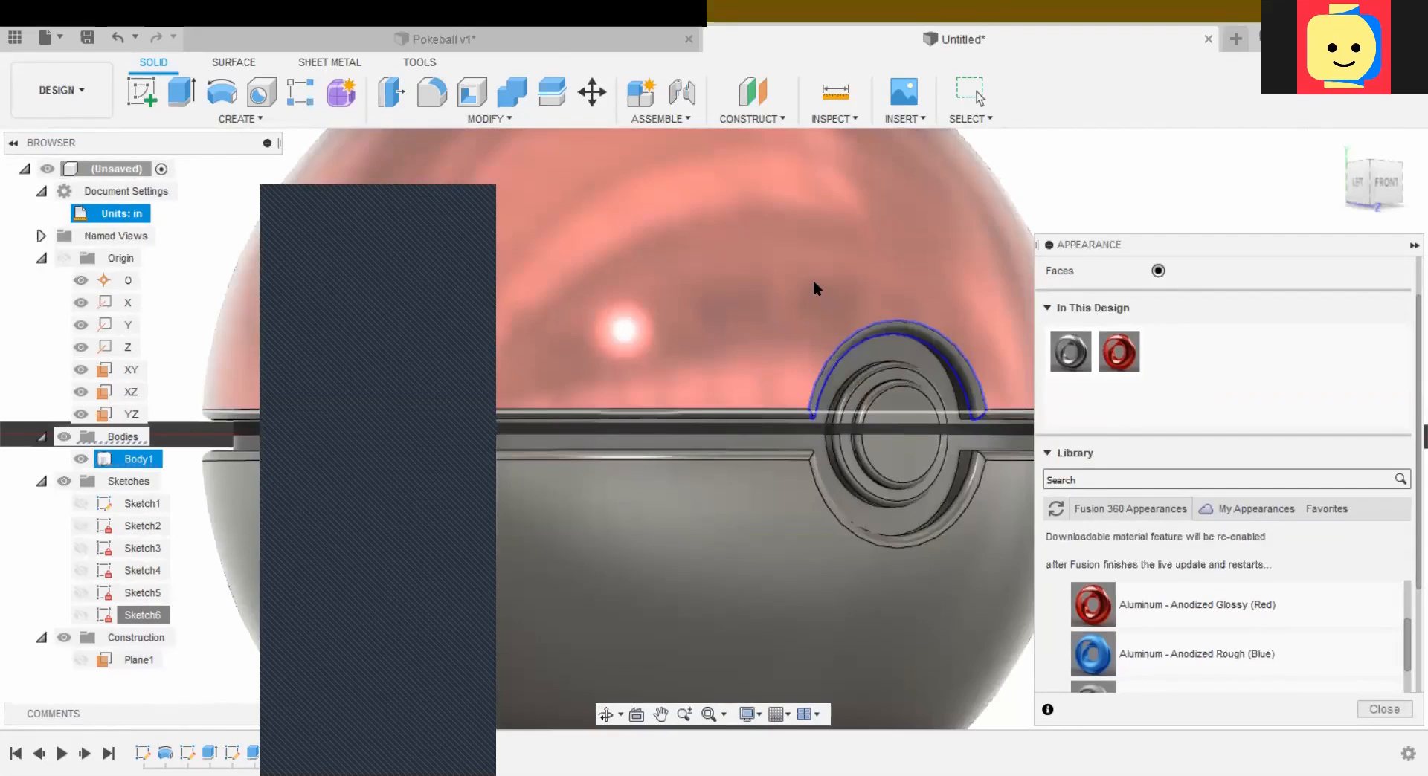
Step: Apply Aluminum - Anodized Glossy (Red) to the upper arc around the button and the groove's upper side wall
scroll(796, 308, "down", 3)
scroll(792, 299, "up", 4)
middle_click_drag(792, 299, 792, 302, "shift")
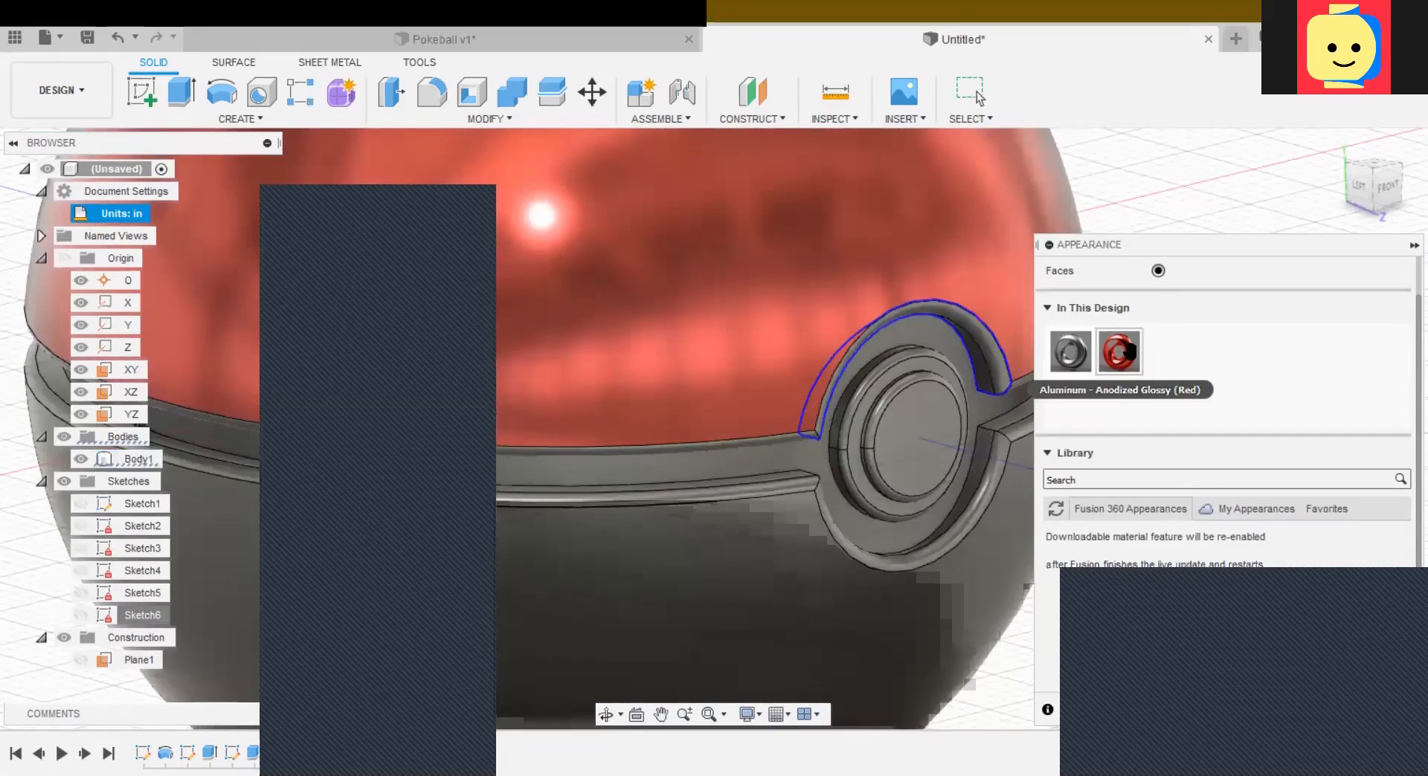
left_click_drag(1120, 351, 993, 378)
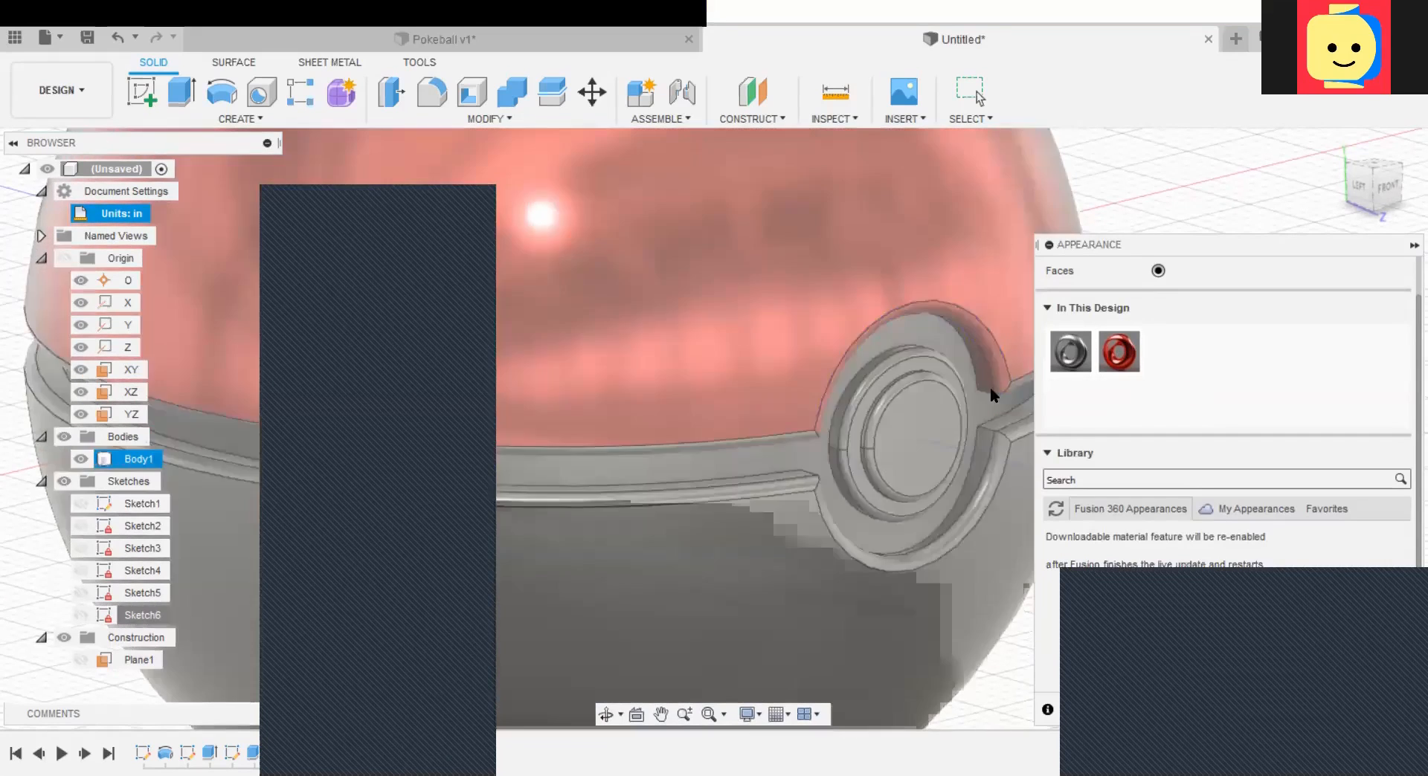
middle_click_drag(734, 537, 747, 489, "shift")
left_click(751, 506)
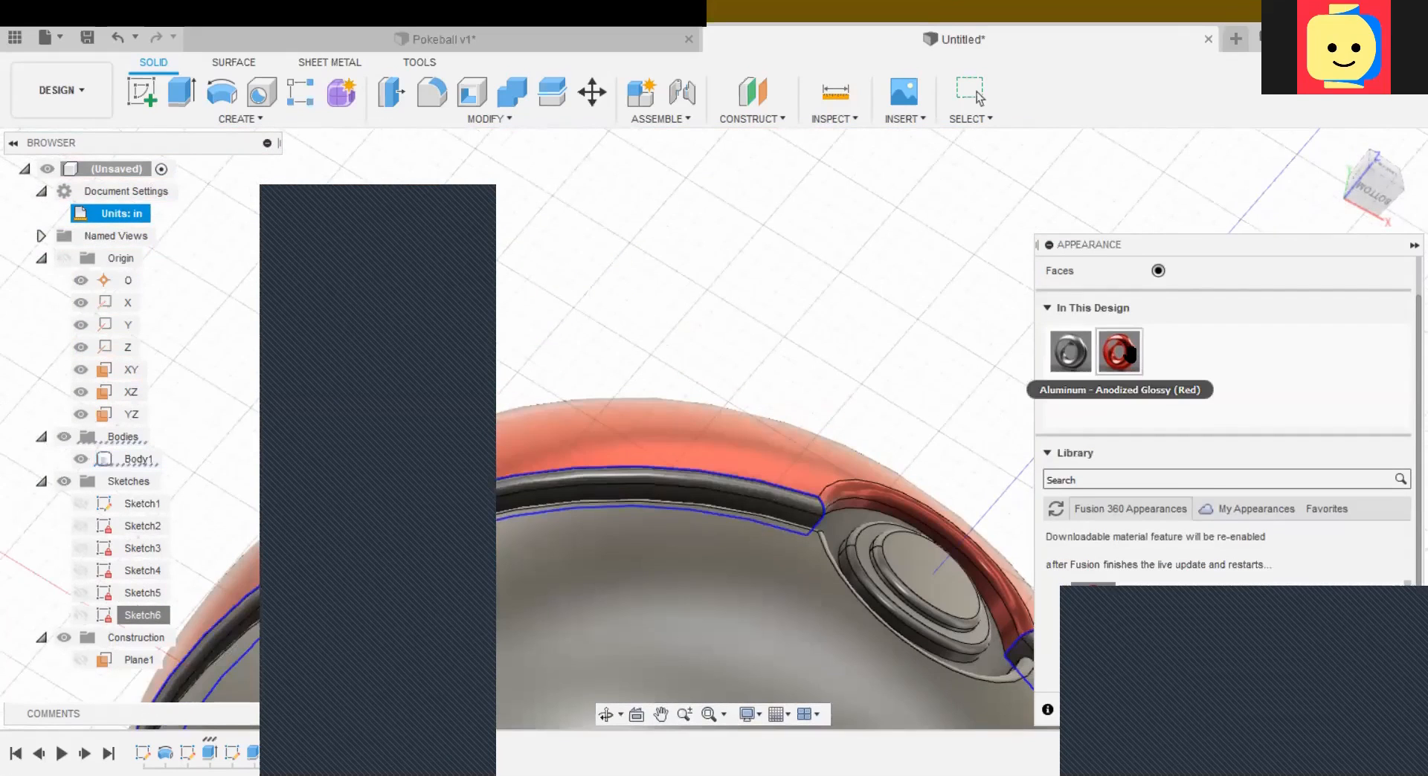
left_click_drag(1119, 351, 814, 506)
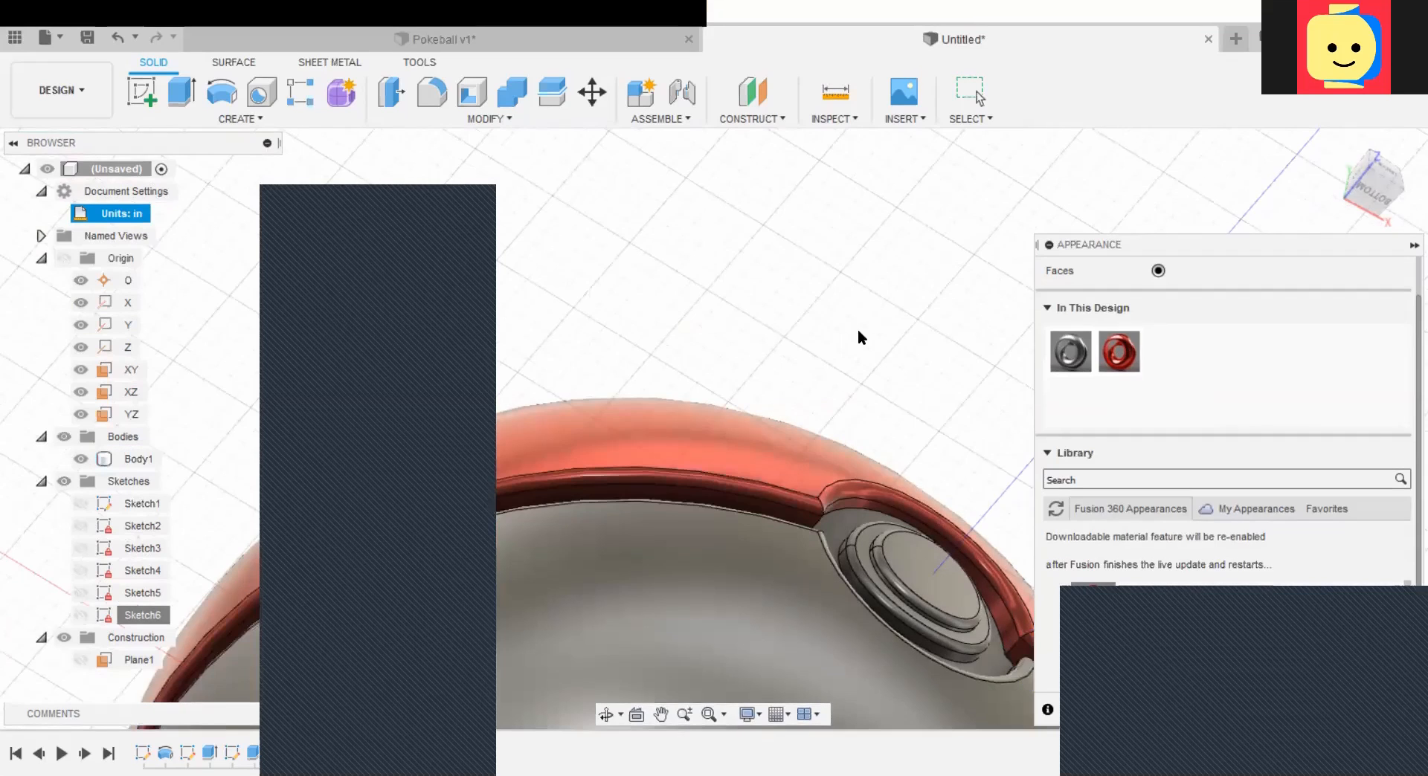
Step: Check the red upper half from the front and browse the library's metal appearances for a dark finish
scroll(881, 261, "down", 5)
middle_click_drag(881, 257, 781, 360, "shift")
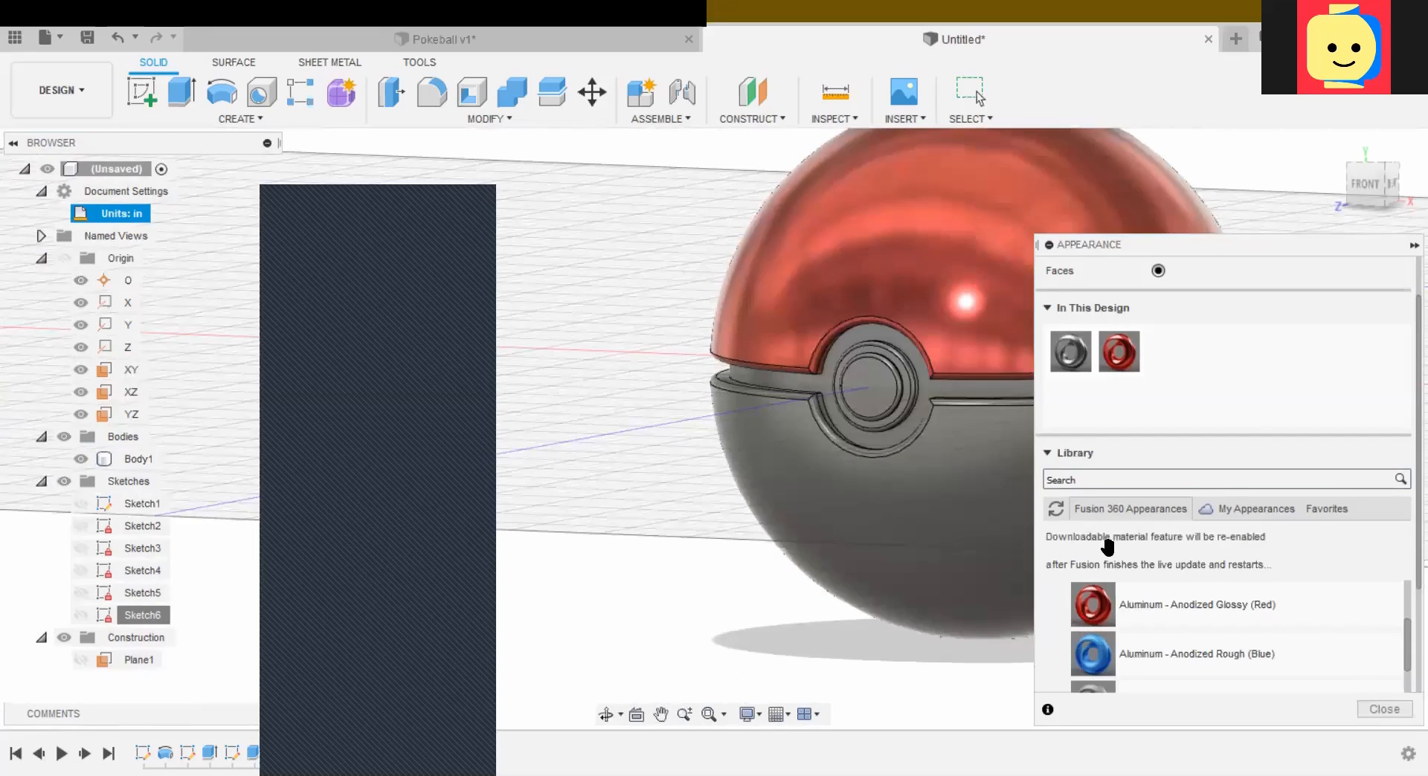
scroll(1106, 547, "down", 5)
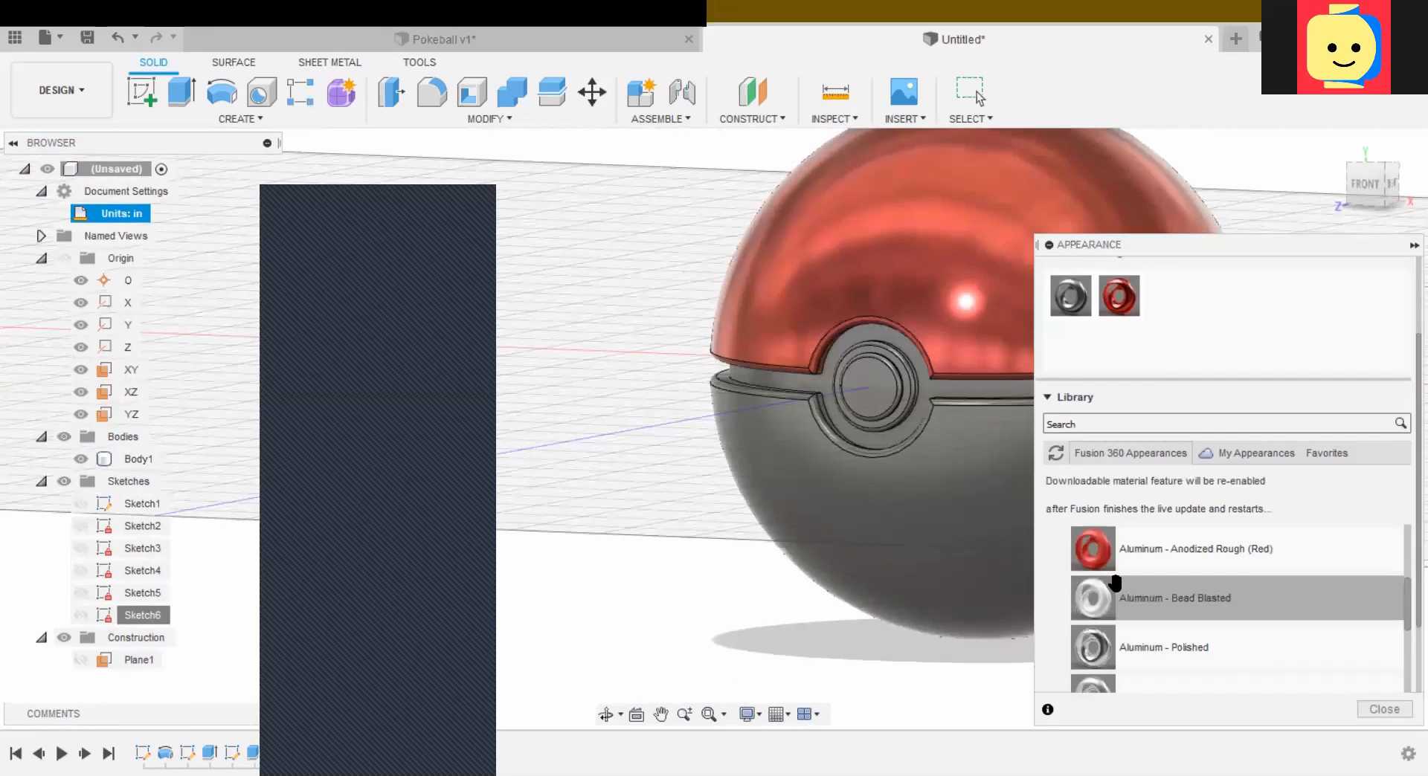
scroll(1115, 581, "down", 3)
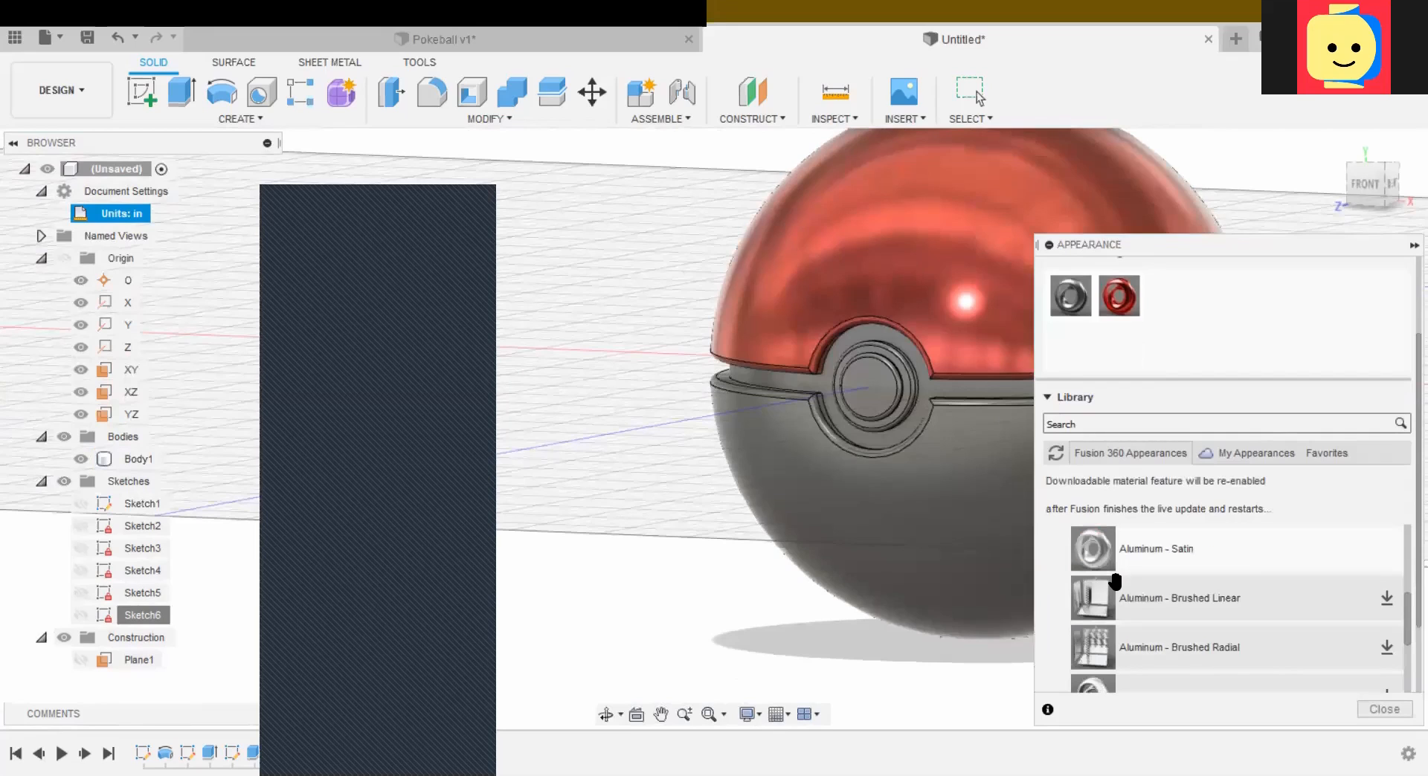
scroll(1115, 581, "down", 6)
scroll(1114, 581, "up", 9)
scroll(1115, 581, "up", 5)
scroll(1115, 581, "down", 1)
scroll(1115, 581, "up", 1)
scroll(1070, 599, "down", 5)
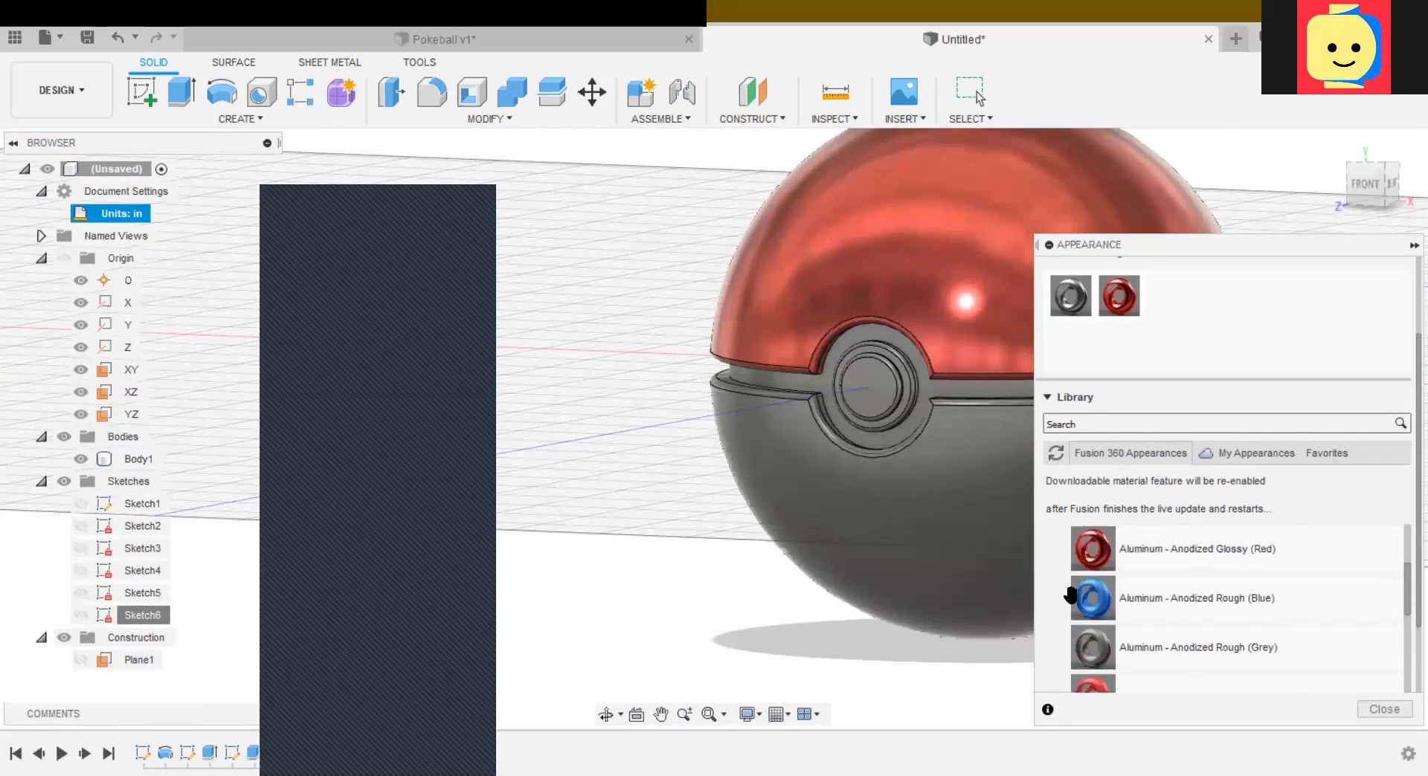
scroll(1070, 595, "down", 10)
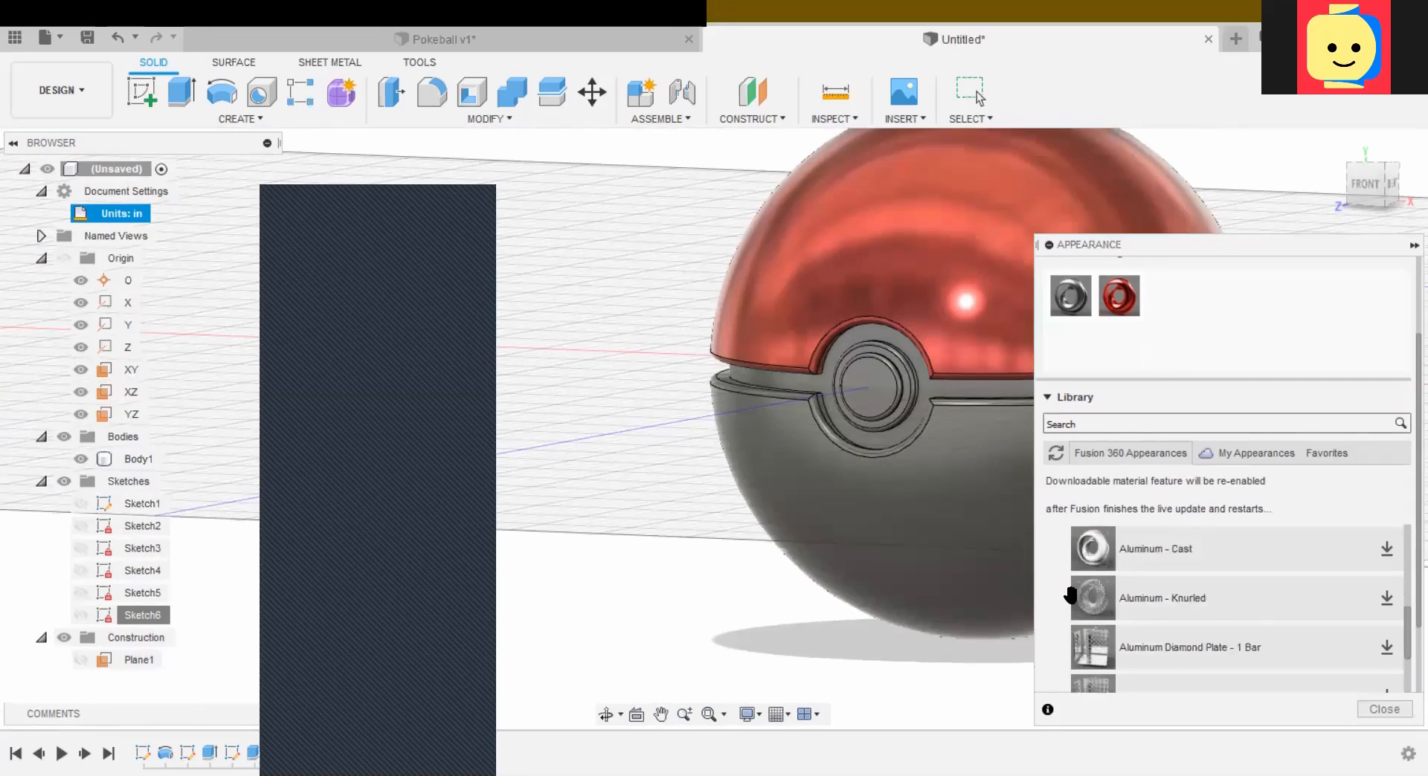
scroll(1071, 580, "down", 4)
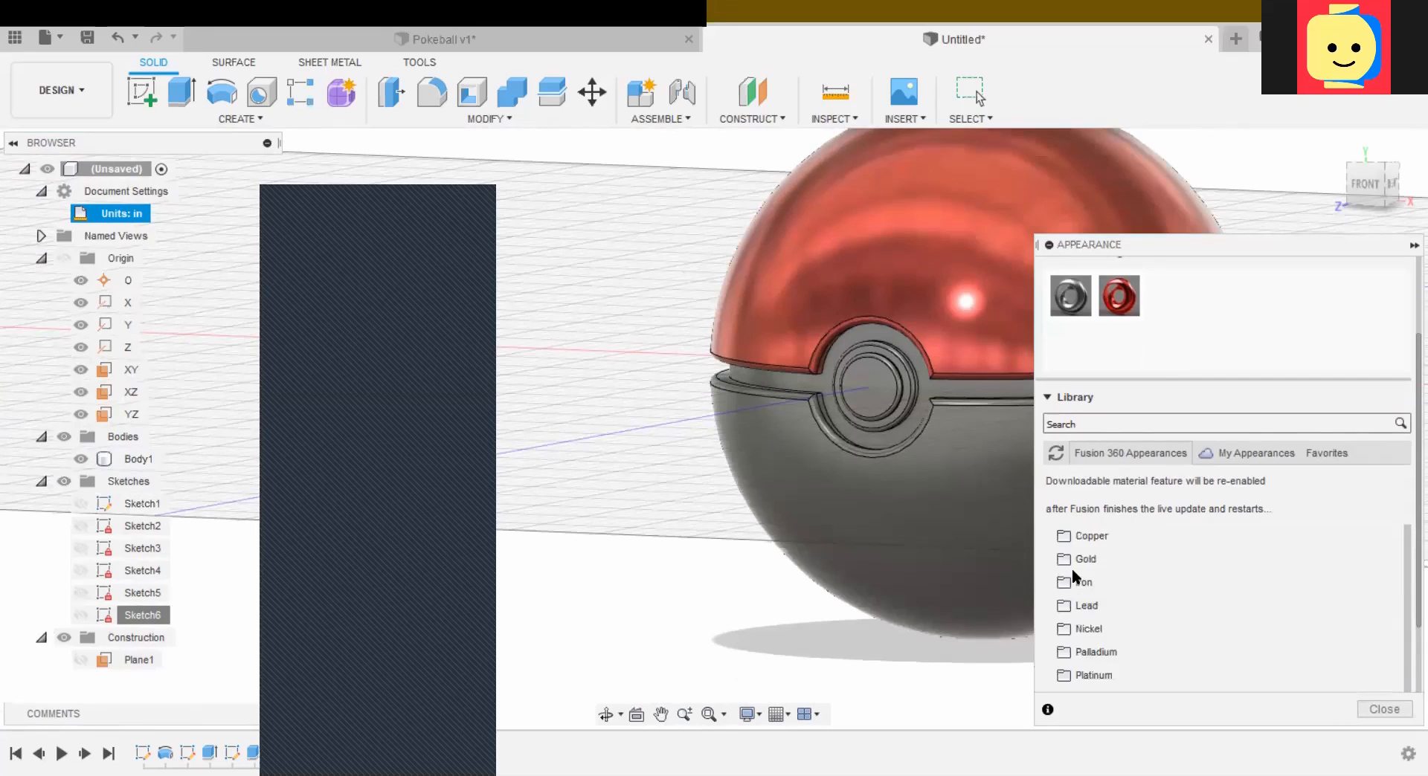
Step: Add Chrome - Black from the library's Chrome category to this design's appearances
scroll(1072, 568, "up", 2)
scroll(1072, 572, "up", 1)
scroll(1073, 571, "down", 1)
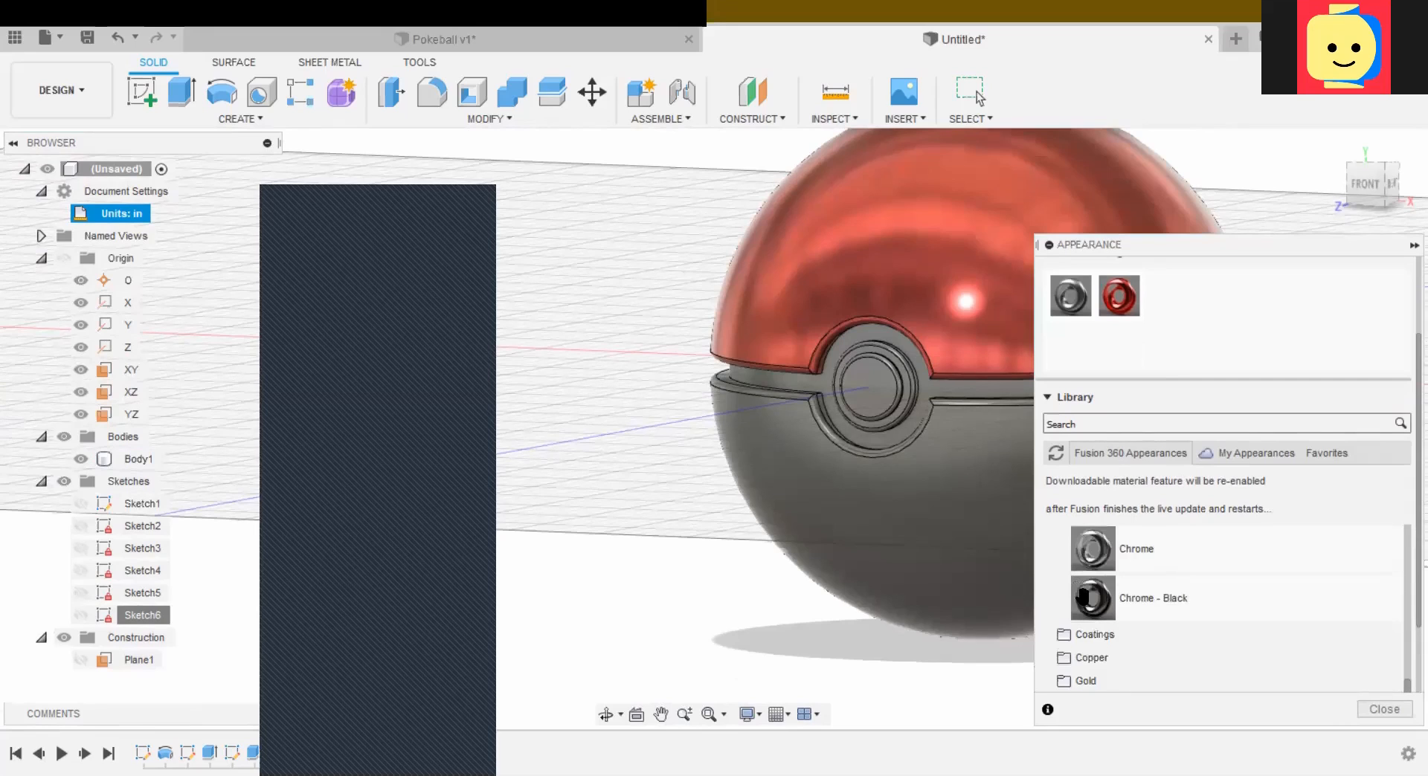
scroll(1088, 598, "up", 1)
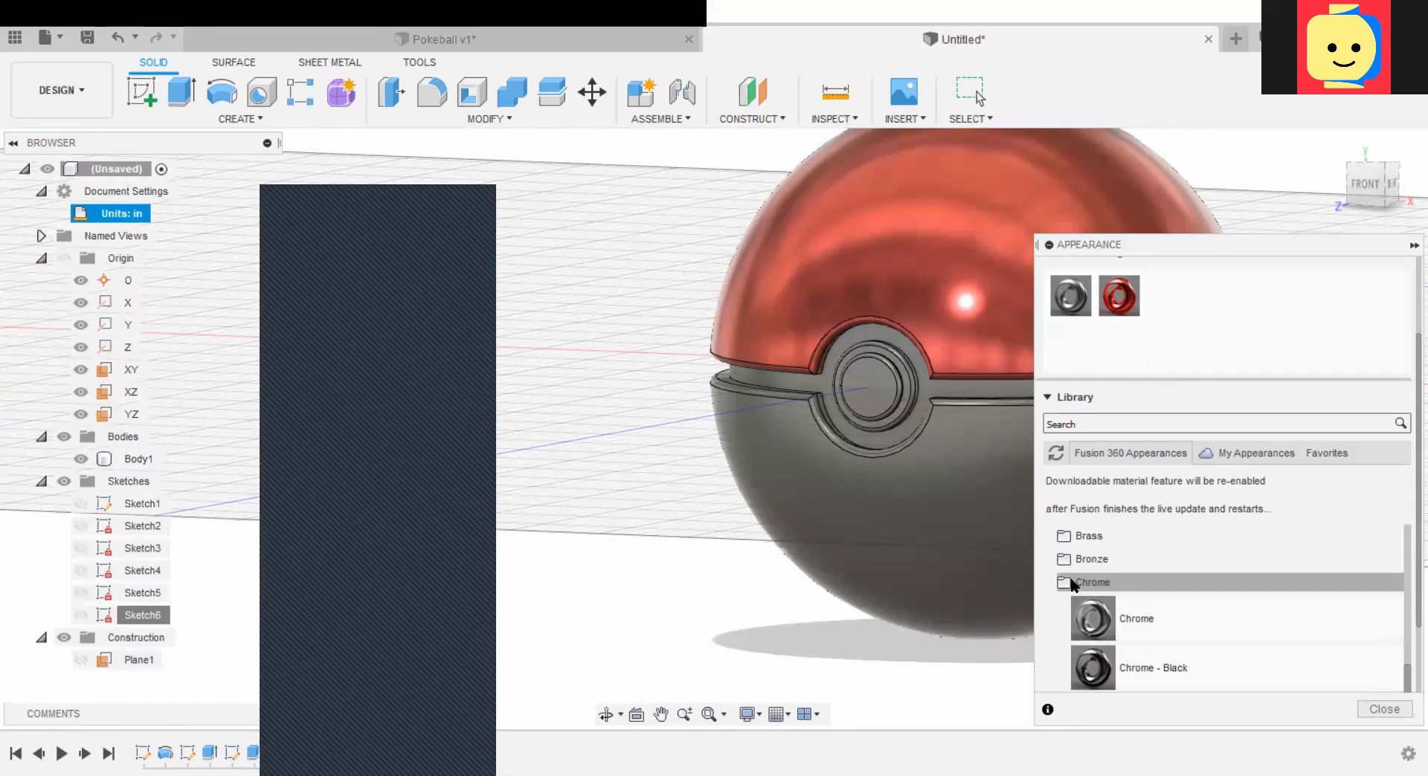
scroll(1068, 582, "down", 2)
scroll(1070, 585, "up", 1)
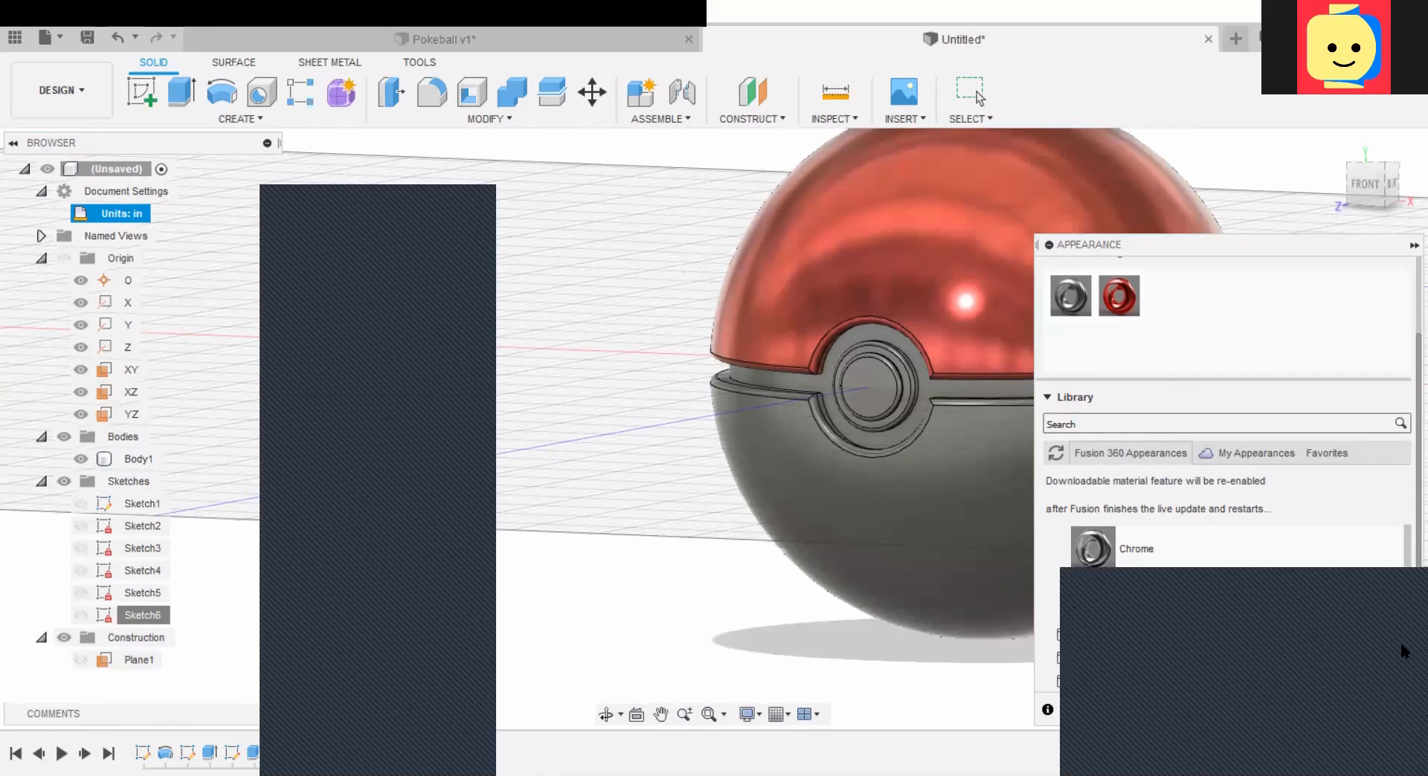
left_click_drag(1102, 610, 1212, 283)
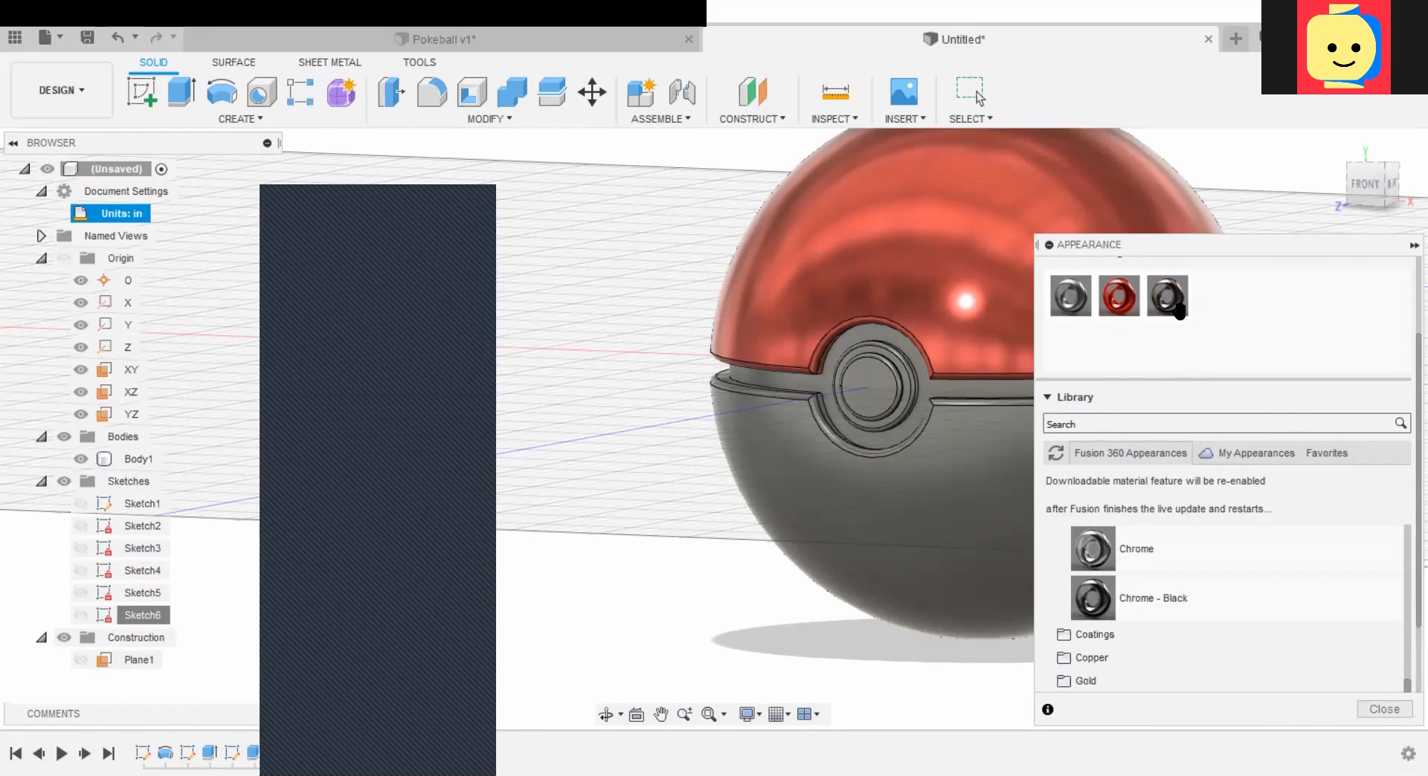
Step: Apply Chrome - Black to the recessed face of the central groove
left_click(832, 479)
left_click(833, 477)
left_click(809, 381, "ctrl")
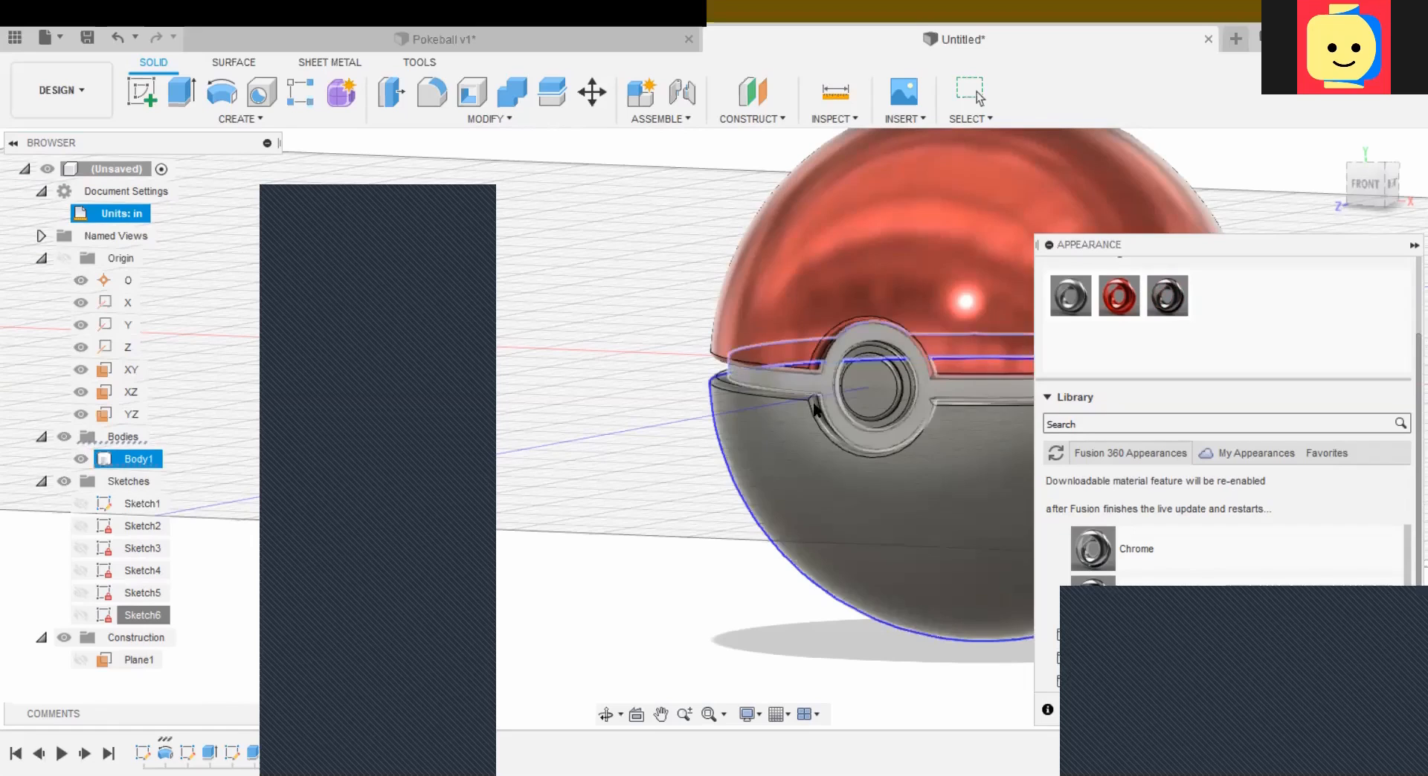
left_click_drag(1168, 296, 782, 379)
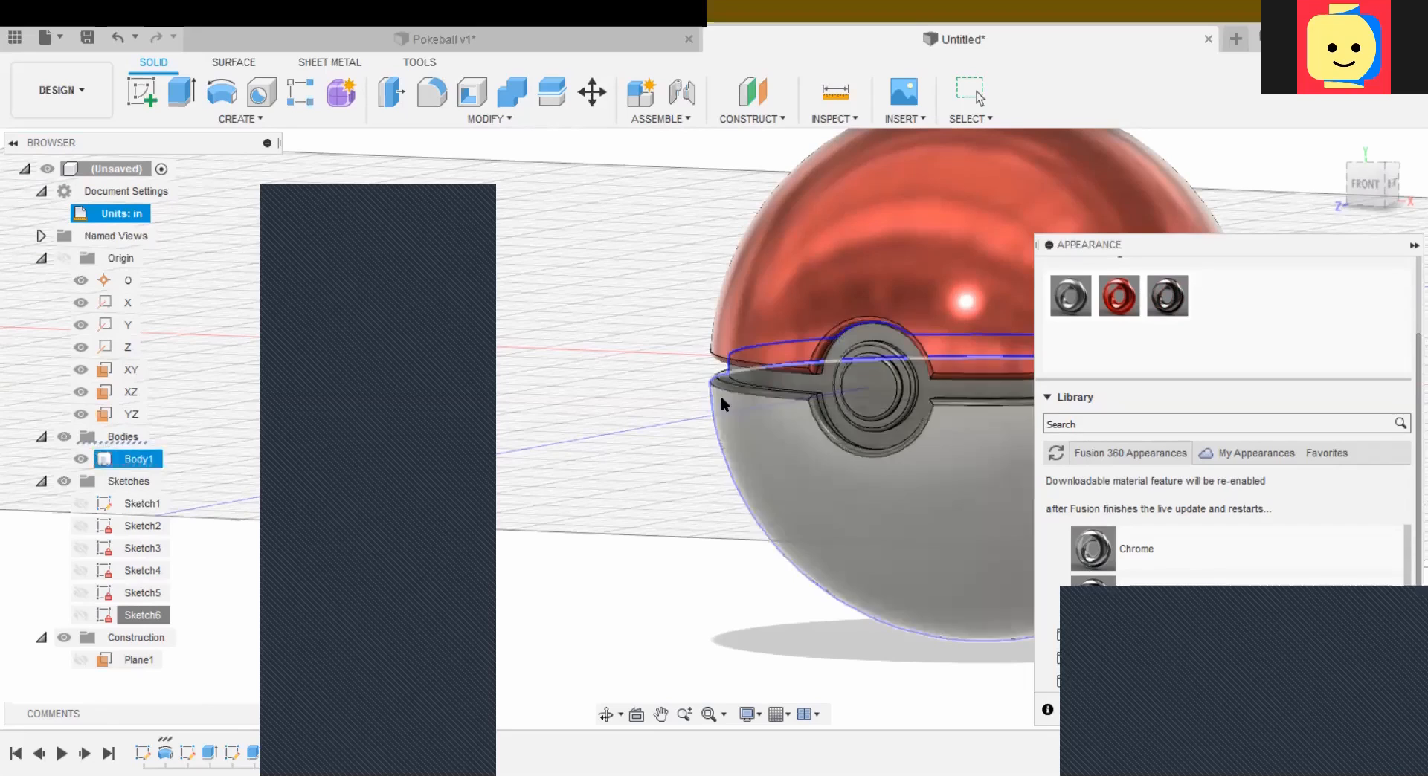
Step: Apply Chrome - Black to the recessed ring face around the button and the adjoining groove surface
scroll(736, 431, "down", 3)
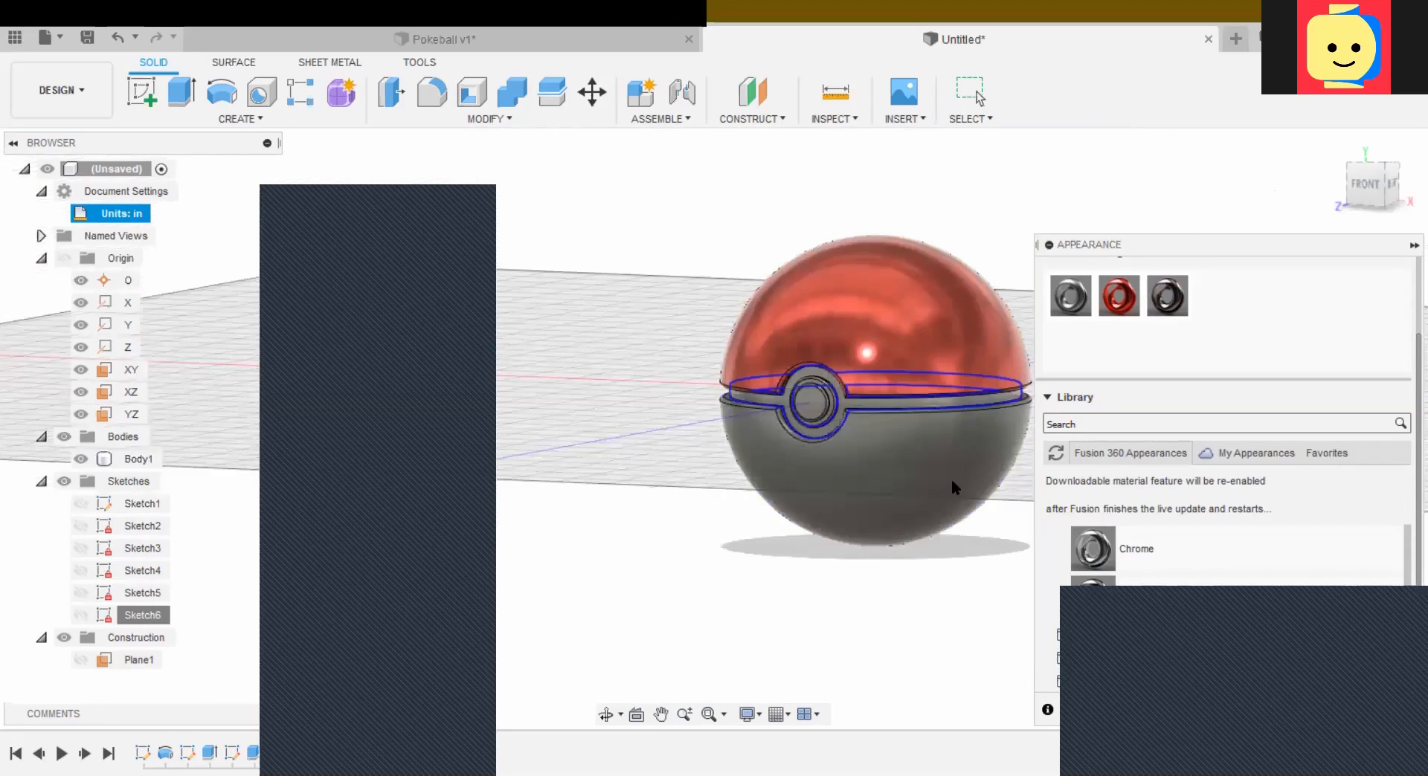
scroll(774, 298, "up", 5)
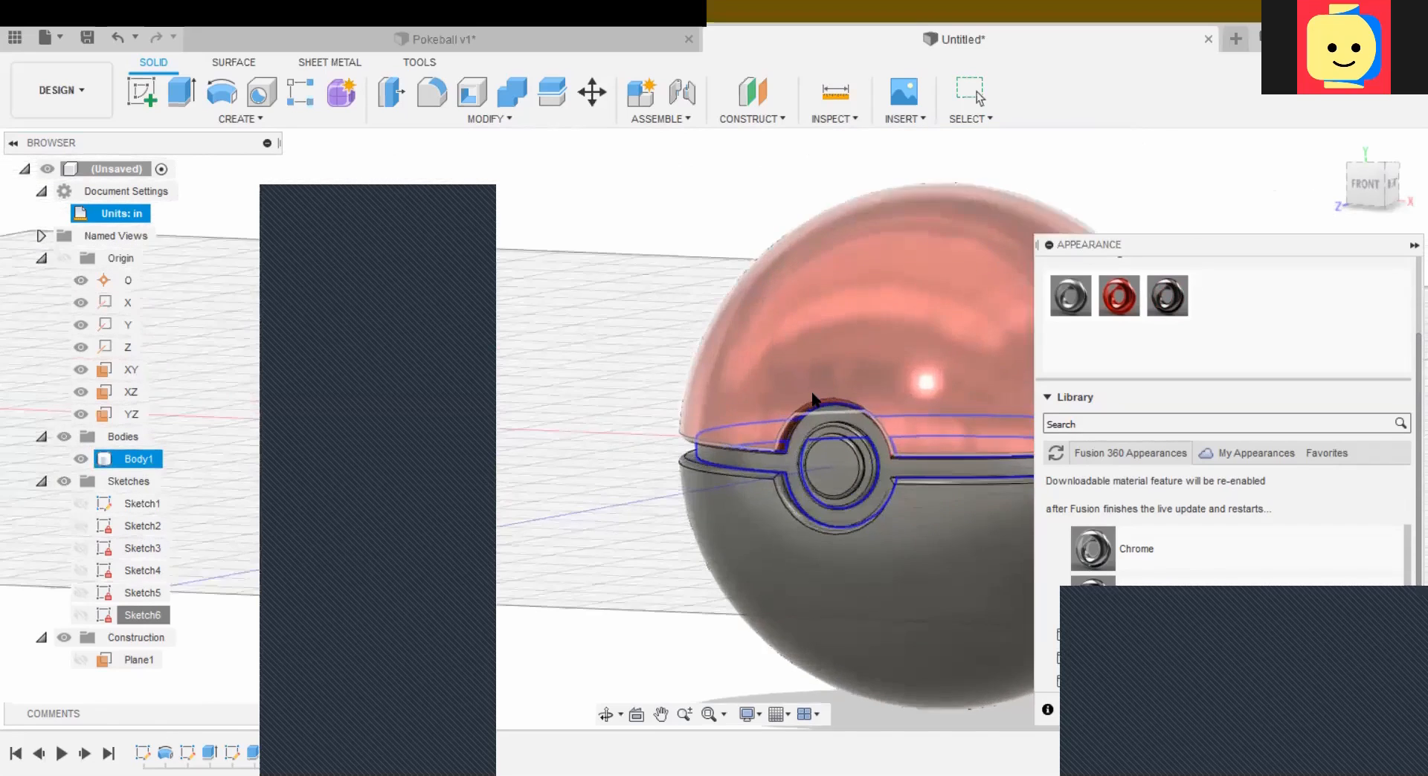
scroll(841, 461, "up", 5)
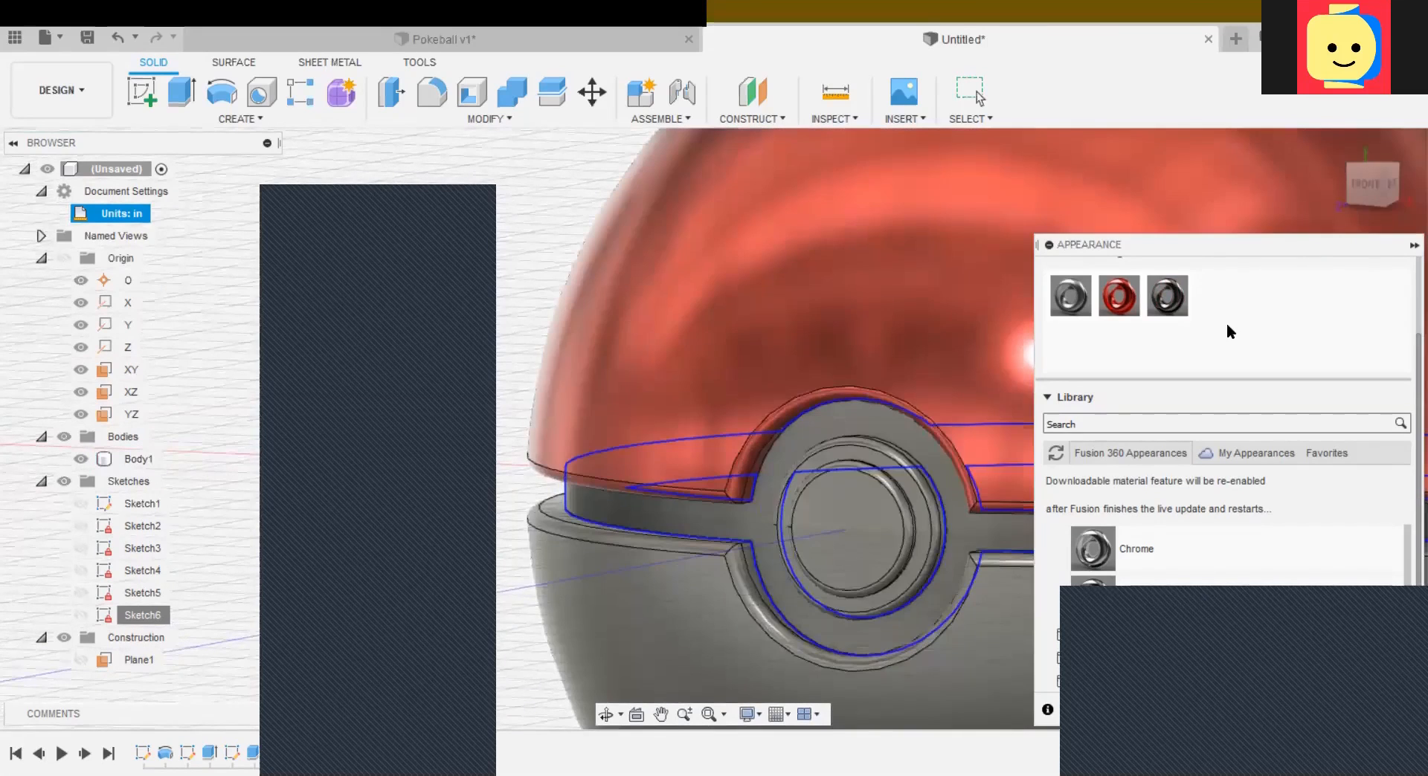
left_click_drag(1167, 296, 796, 431)
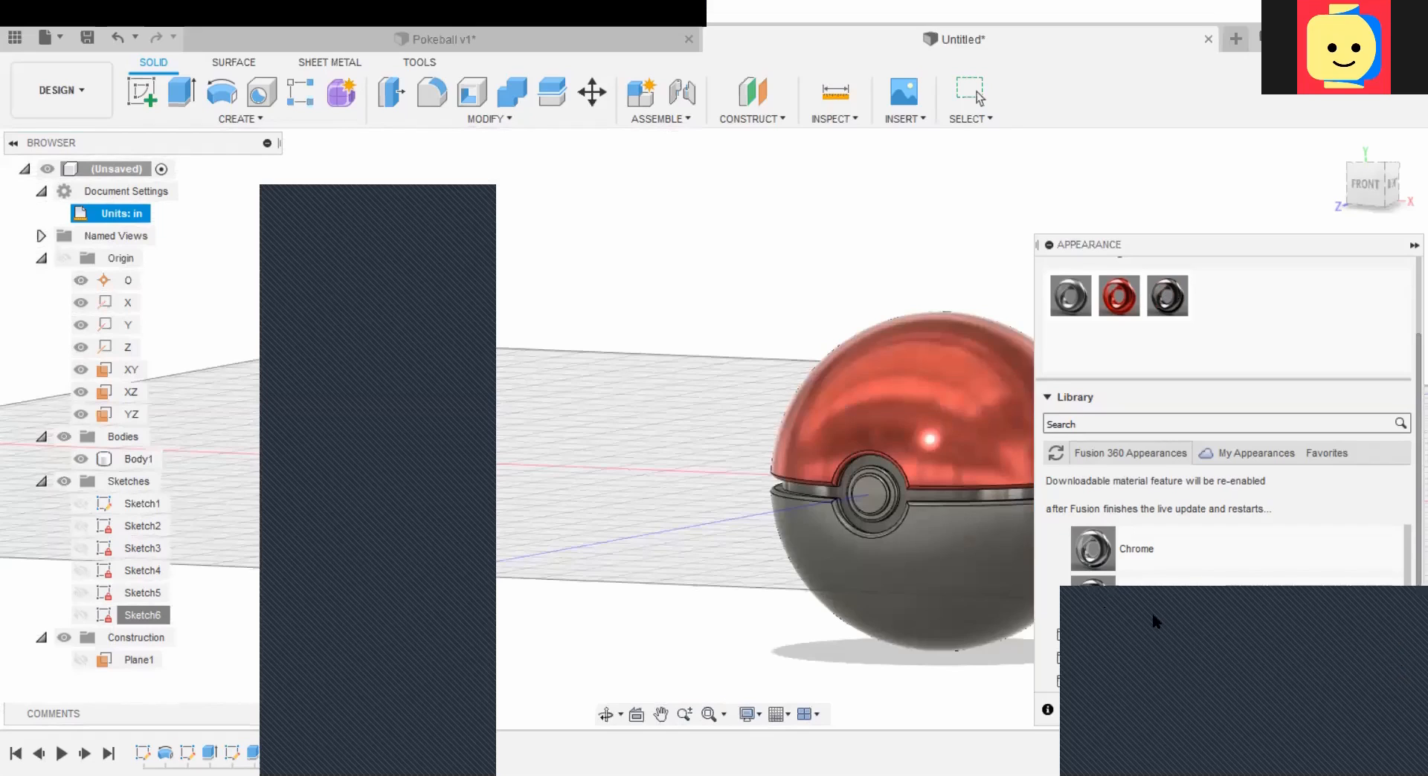
Step: Browse the appearance library's Plastic category for a white finish
scroll(1149, 614, "down", 5)
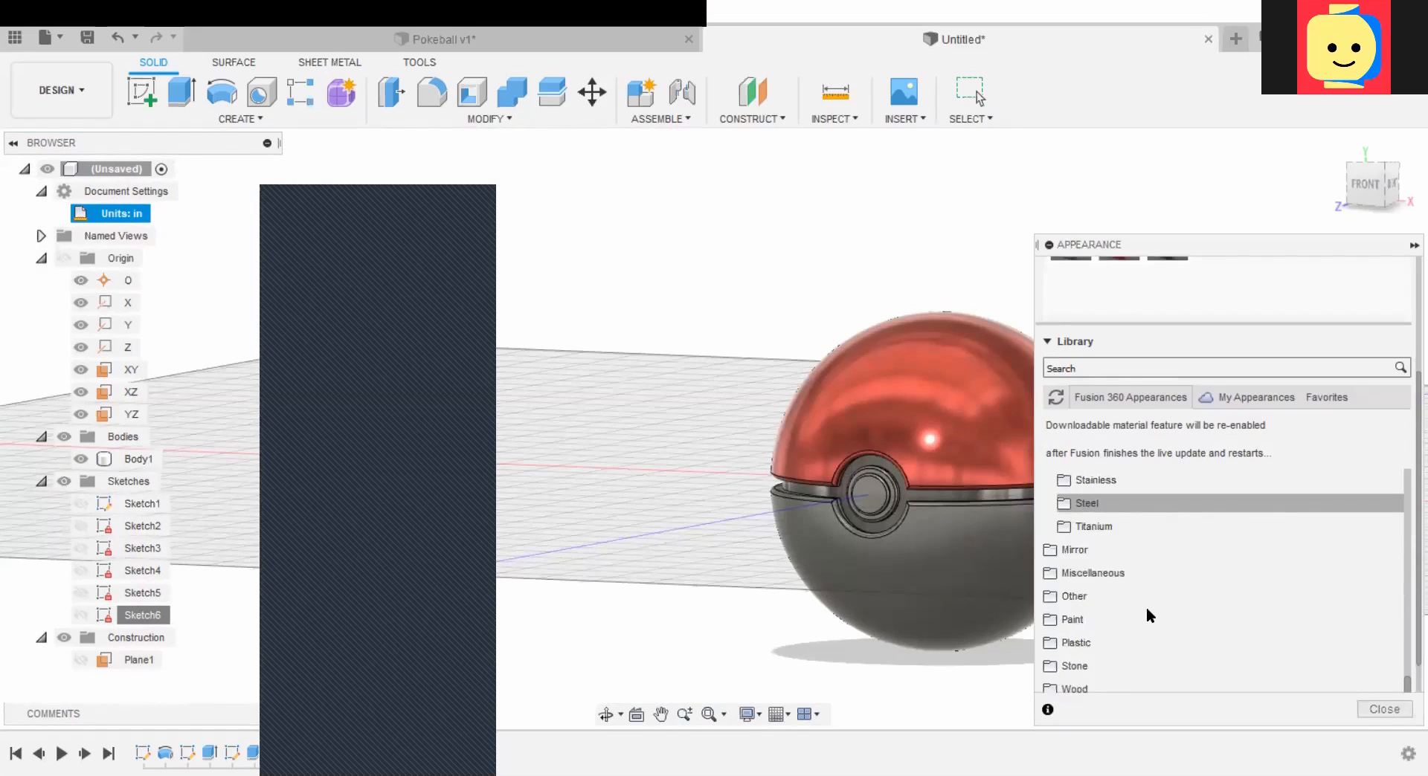
scroll(1145, 607, "down", 1)
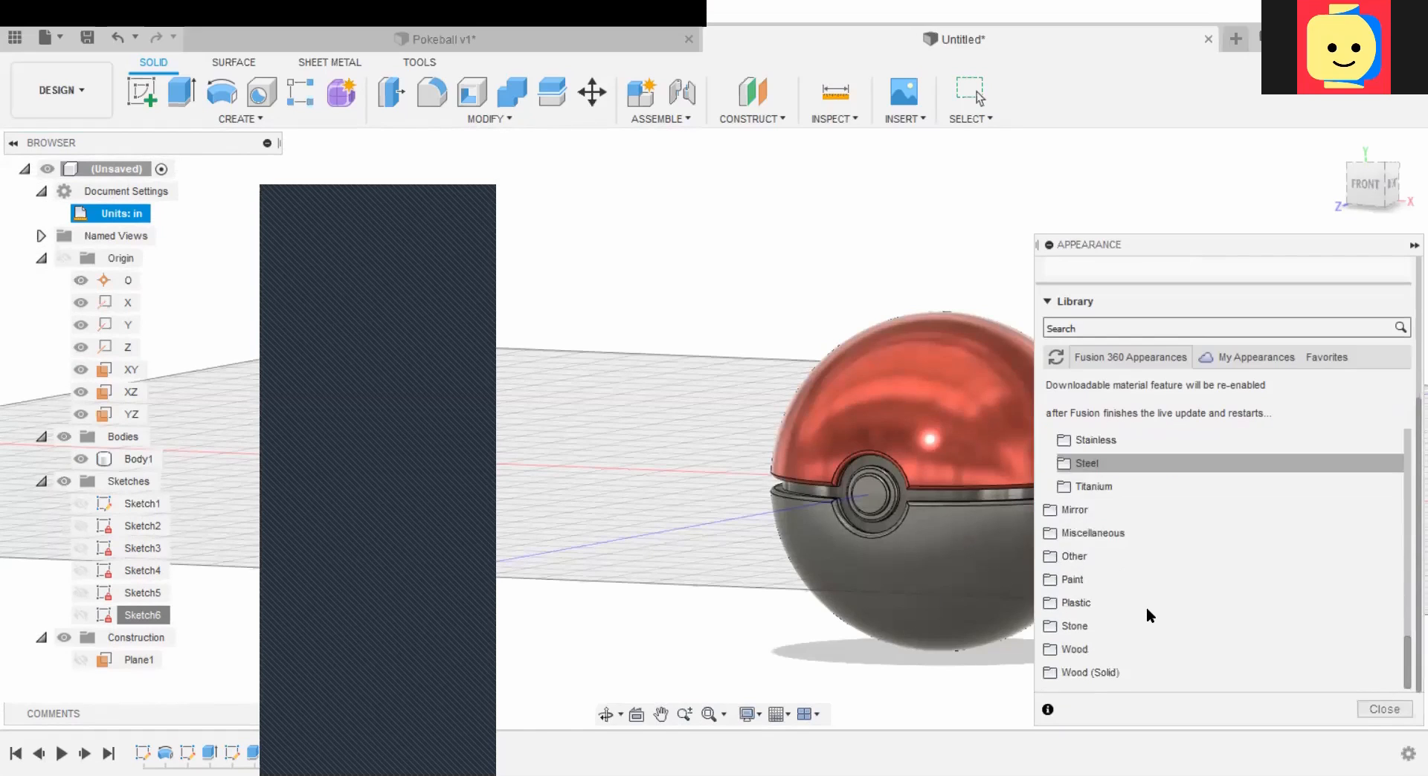
left_click(1051, 600)
scroll(1364, 428, "down", 2)
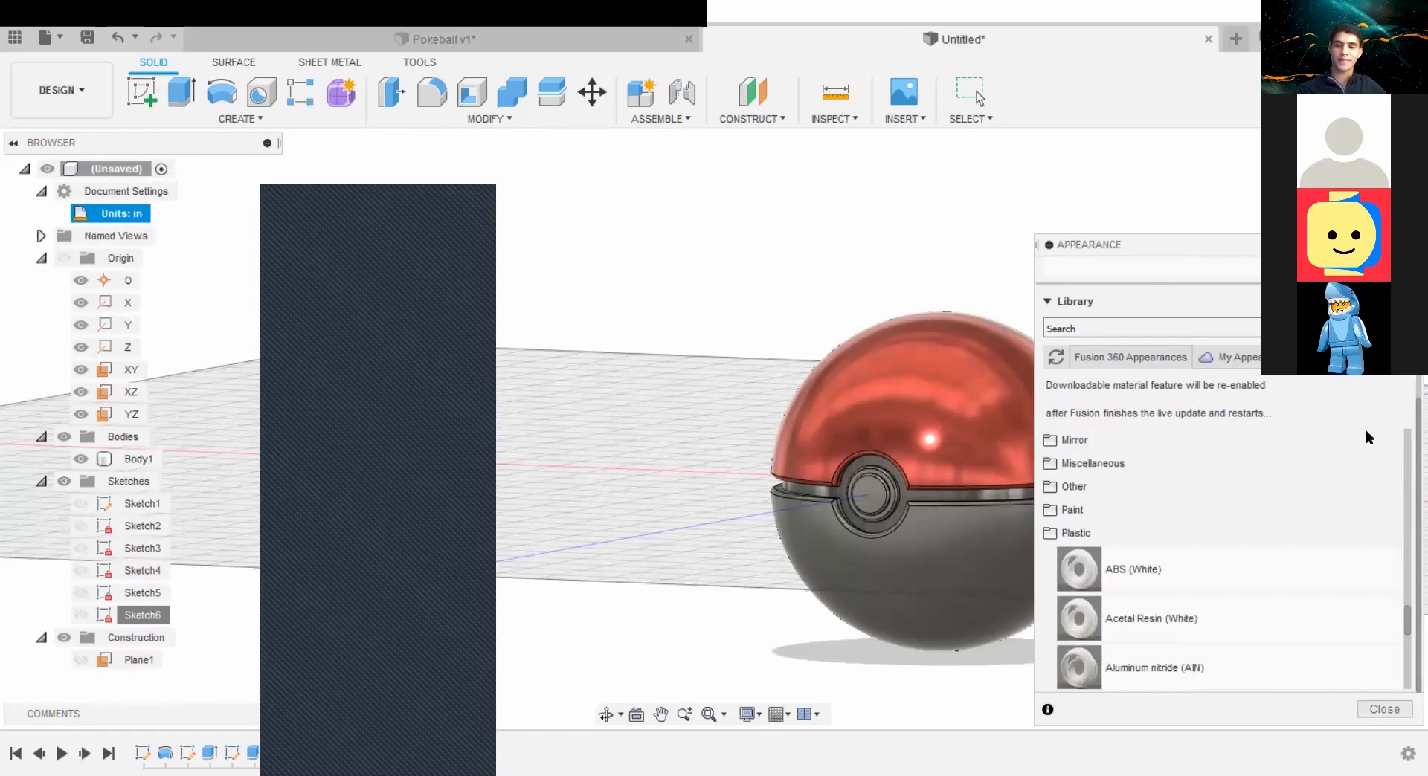
scroll(1365, 436, "down", 2)
scroll(1364, 429, "down", 6)
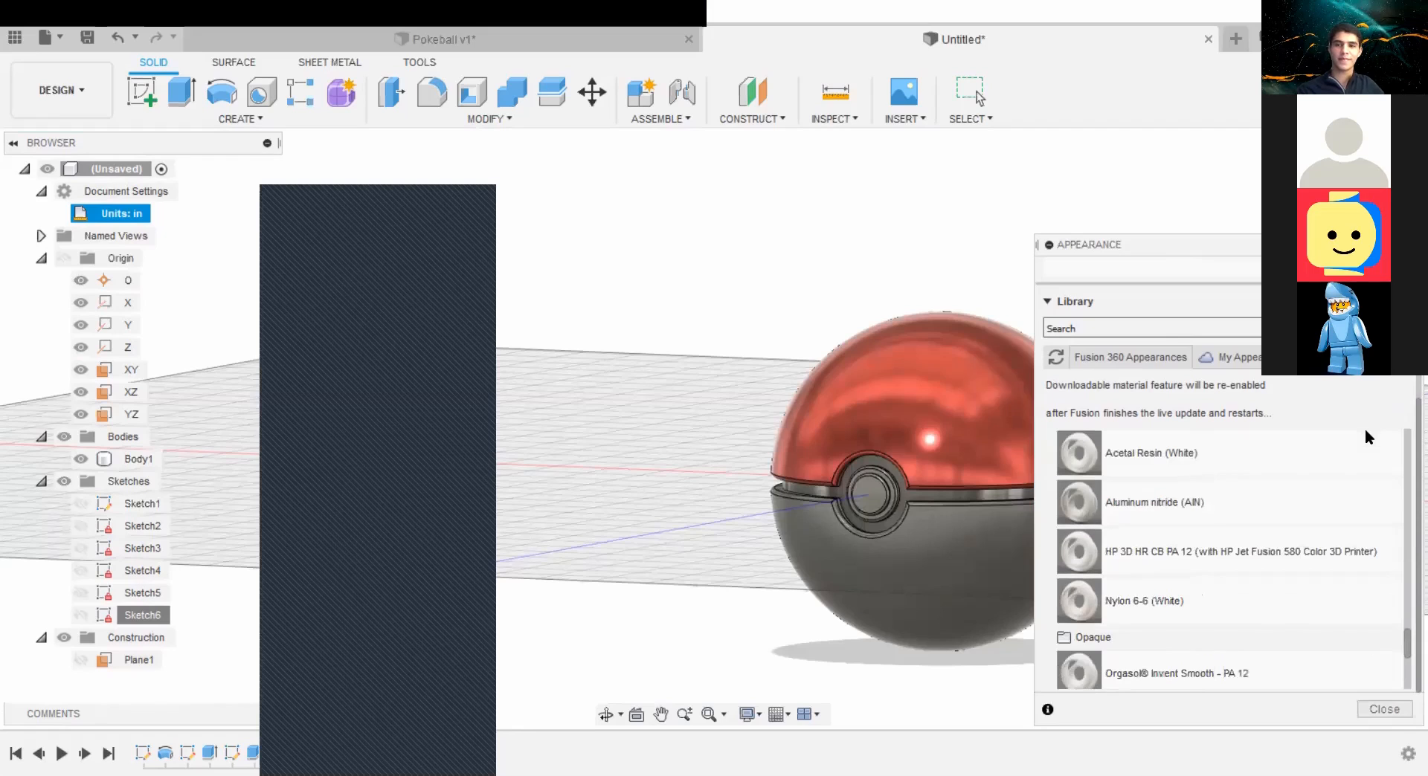
scroll(1364, 428, "down", 5)
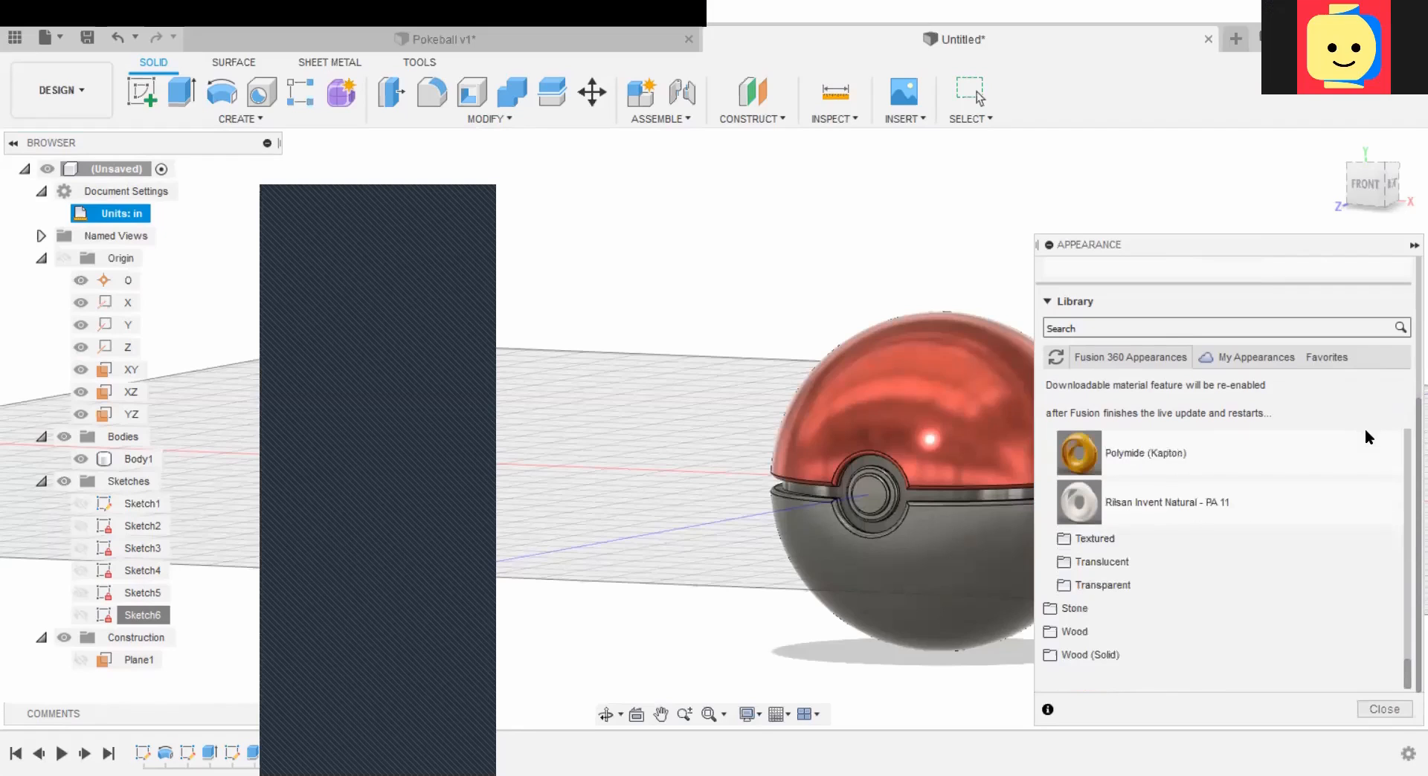
left_click(1115, 563)
left_click(1115, 564)
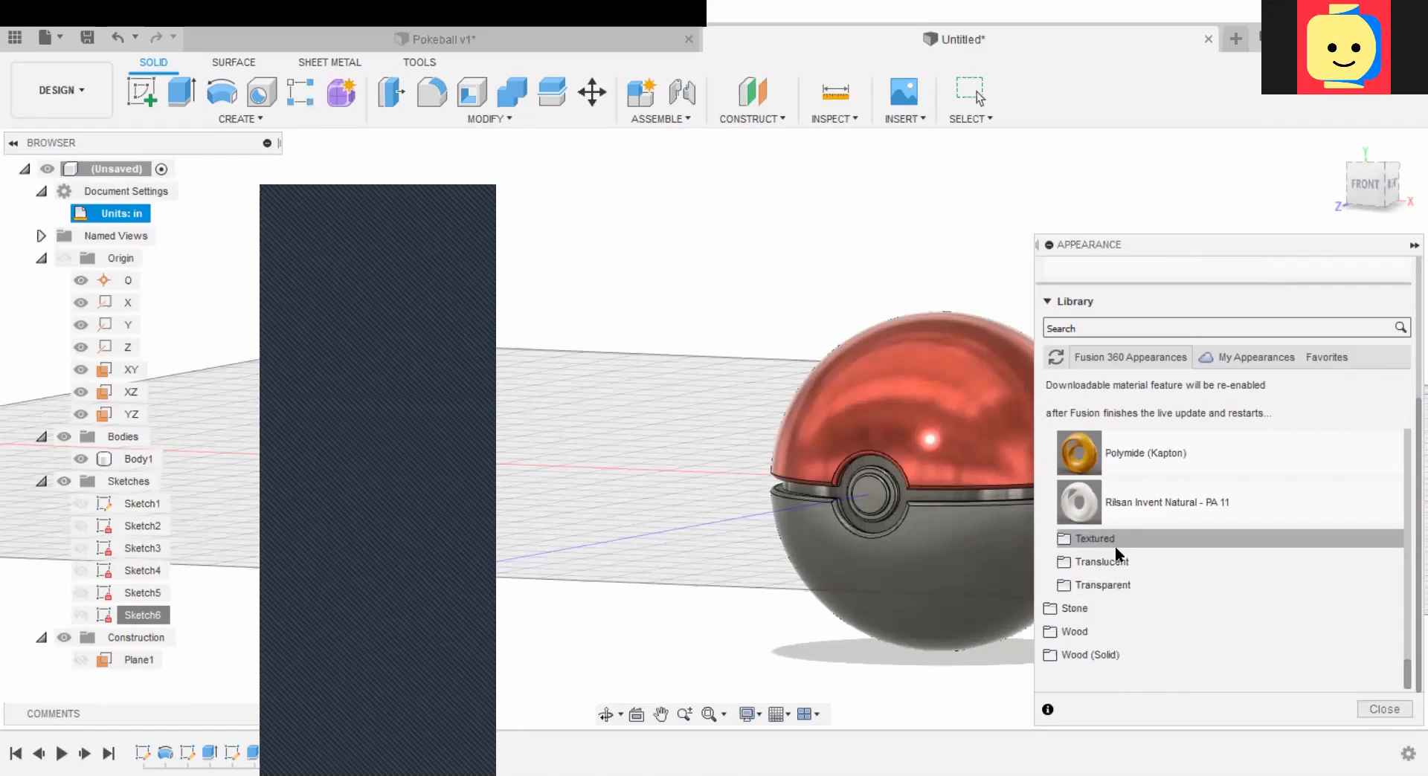
scroll(1115, 550, "up", 10)
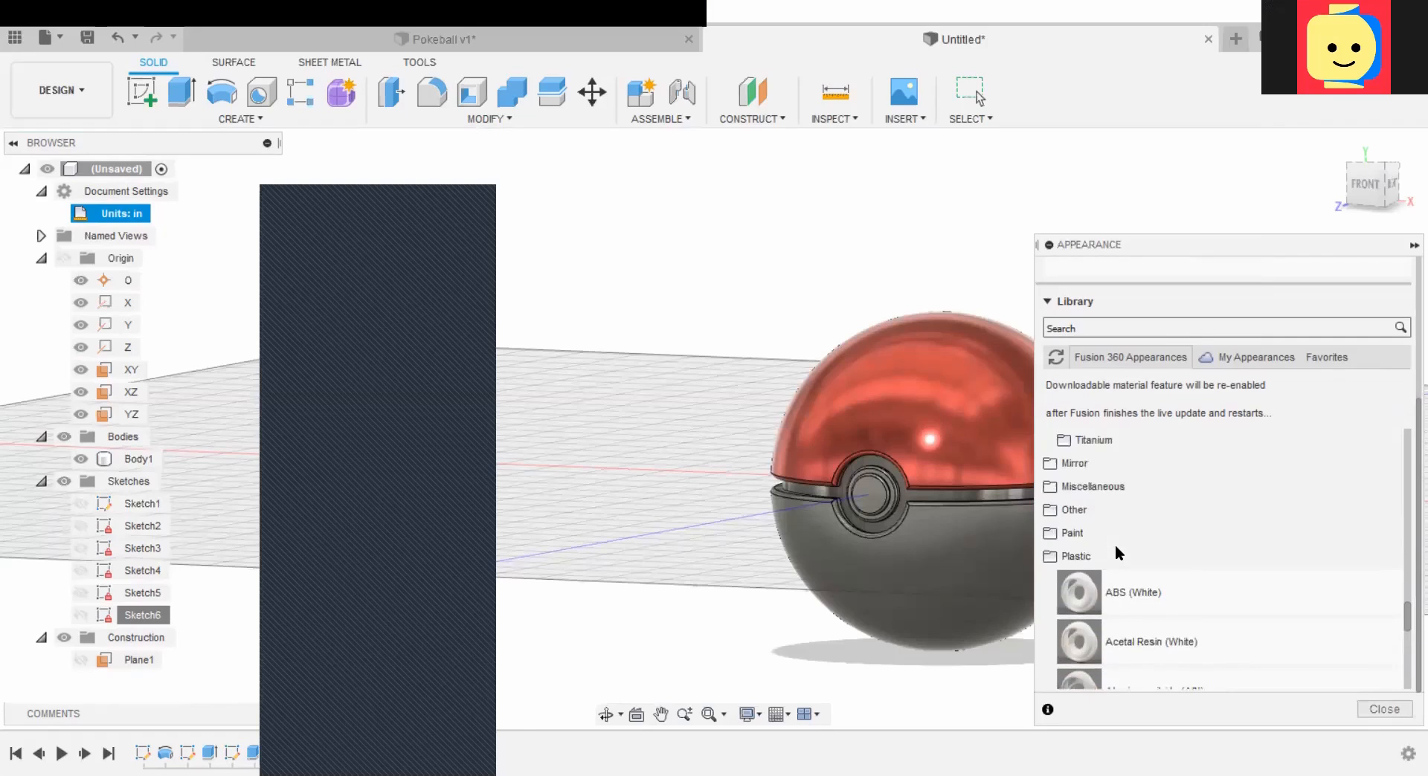
scroll(1114, 552, "up", 3)
scroll(1114, 552, "down", 5)
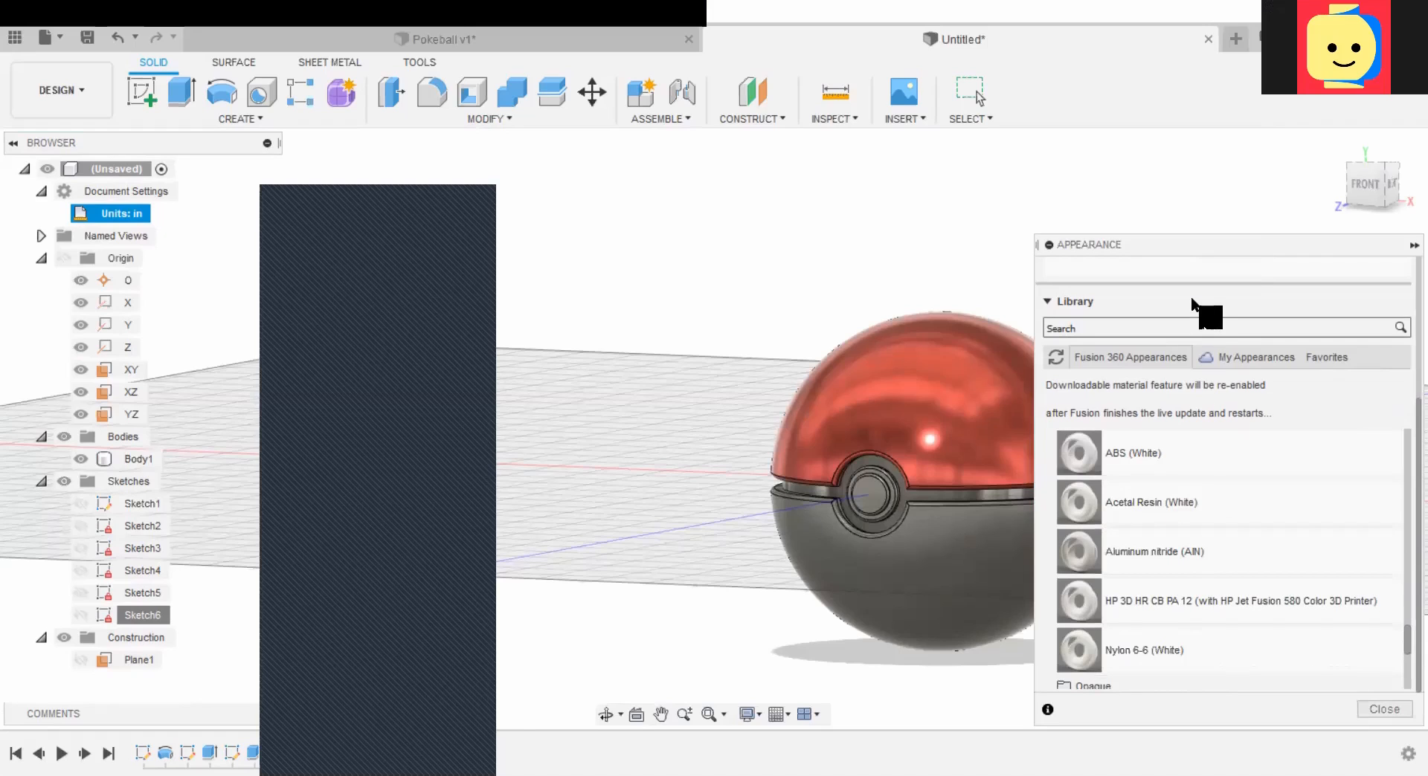
Step: Add Aluminum nitride (AlN) from the library's Plastic category to this design's appearances
scroll(1193, 299, "up", 4)
scroll(1193, 299, "down", 3)
scroll(1192, 299, "up", 1)
scroll(1193, 299, "down", 1)
scroll(1113, 570, "down", 2)
scroll(1132, 548, "up", 3)
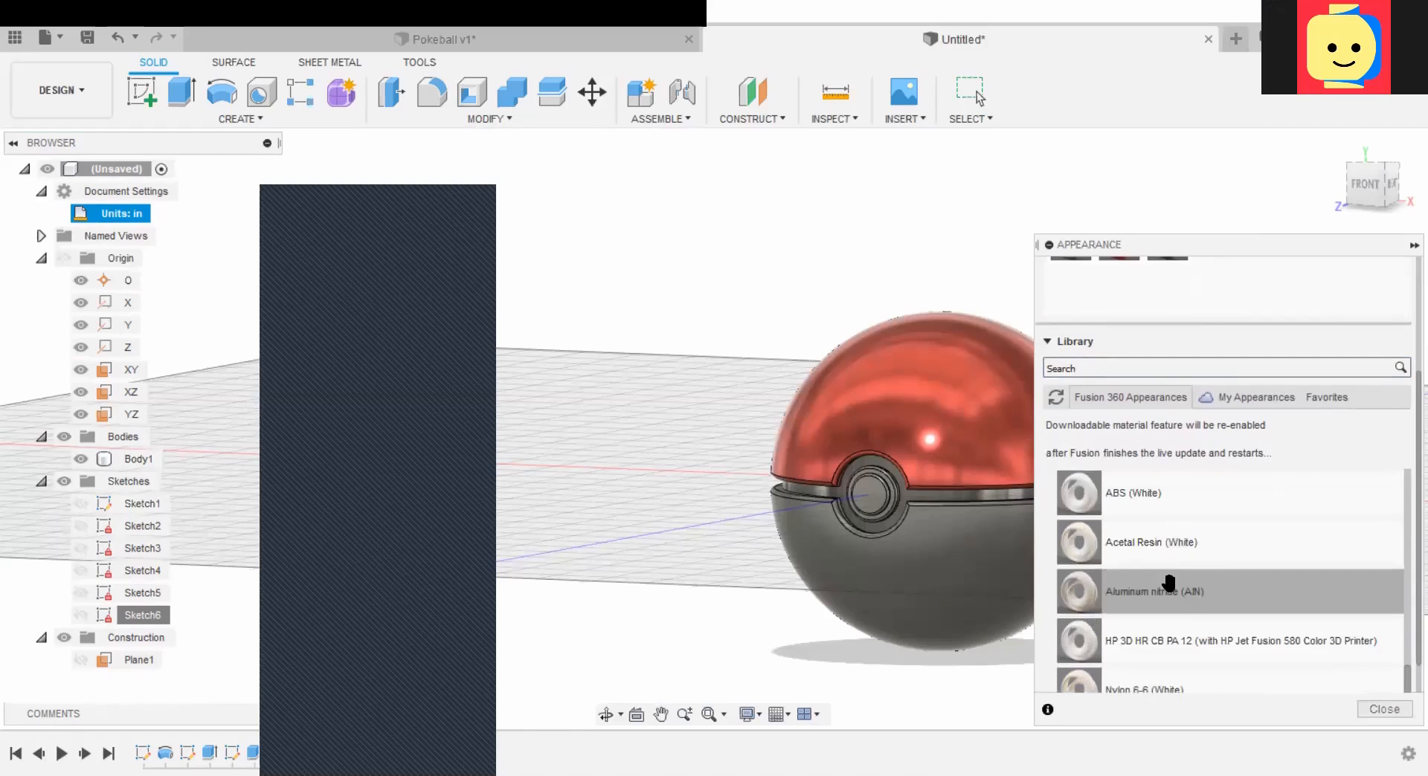
left_click_drag(1169, 430, 935, 551)
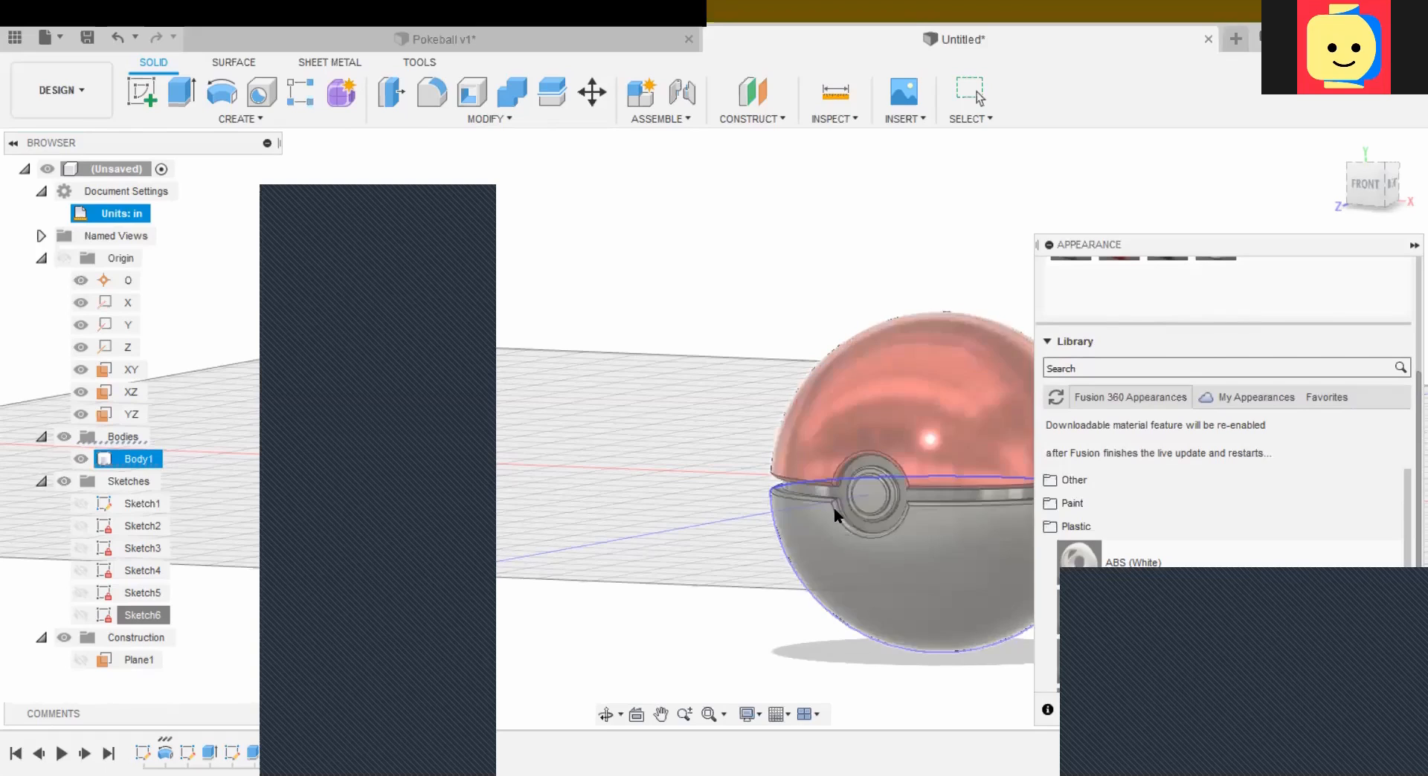
Step: Apply Aluminum nitride (AlN) to the ball's lower half and its filleted edge along the groove
scroll(806, 517, "down", 3)
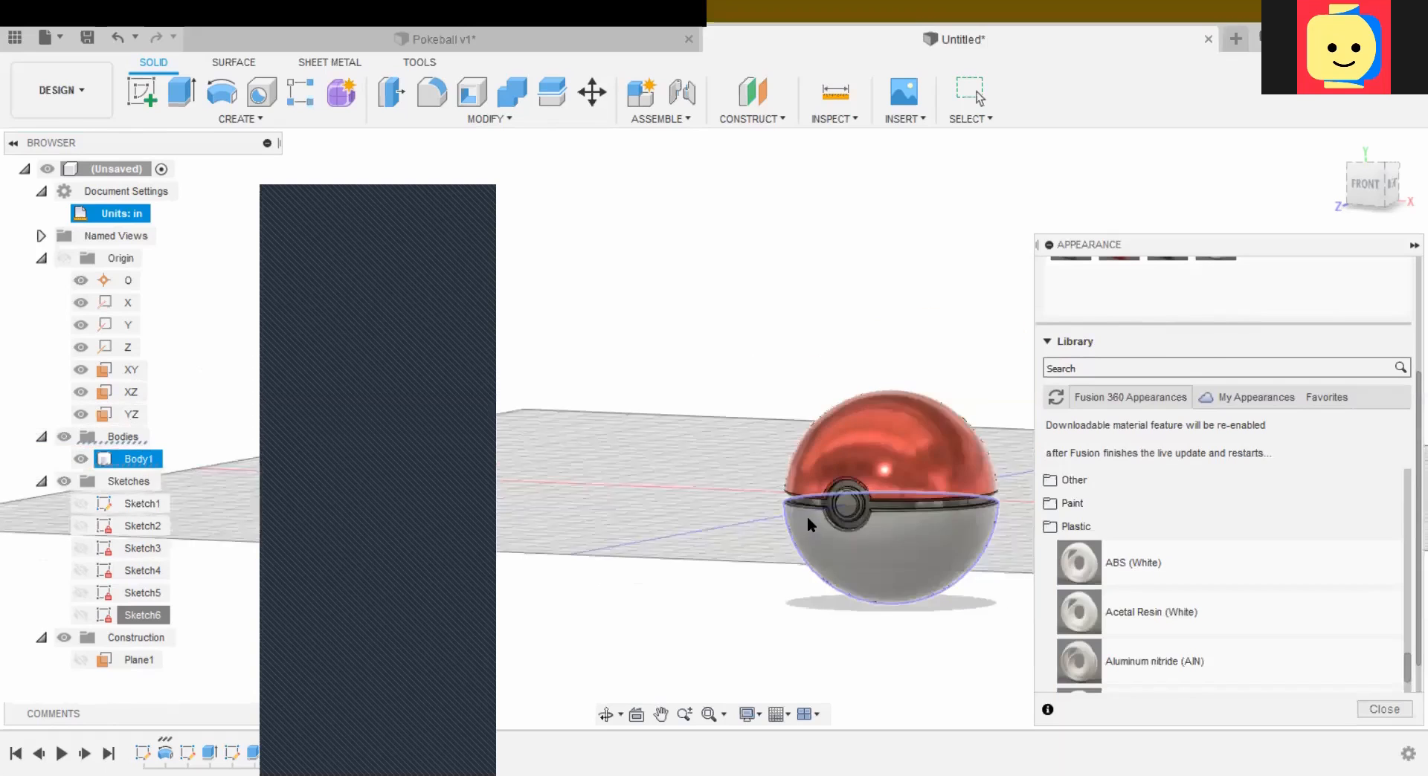
scroll(806, 516, "up", 5)
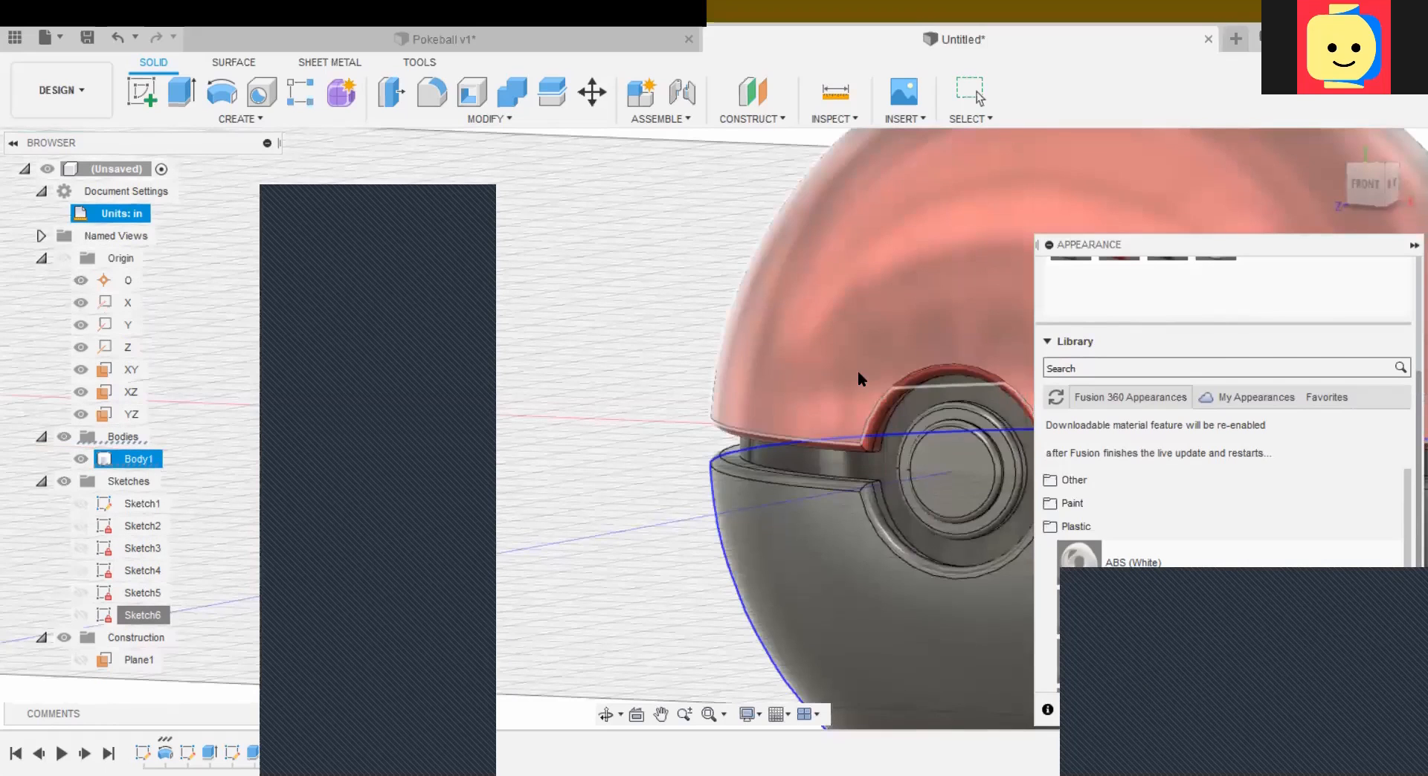
middle_click_drag(859, 371, 868, 468, "shift")
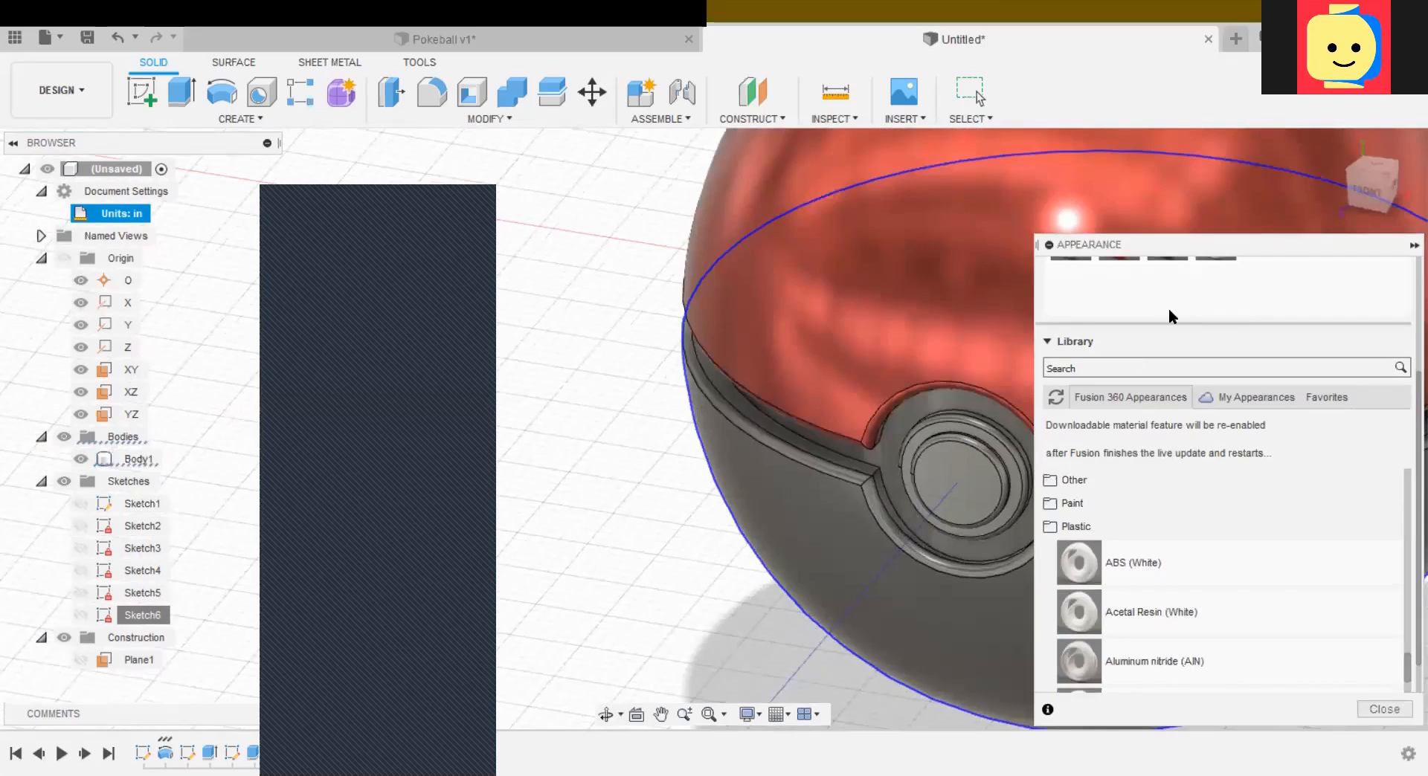
scroll(1172, 316, "up", 3)
left_click_drag(841, 482, 818, 509)
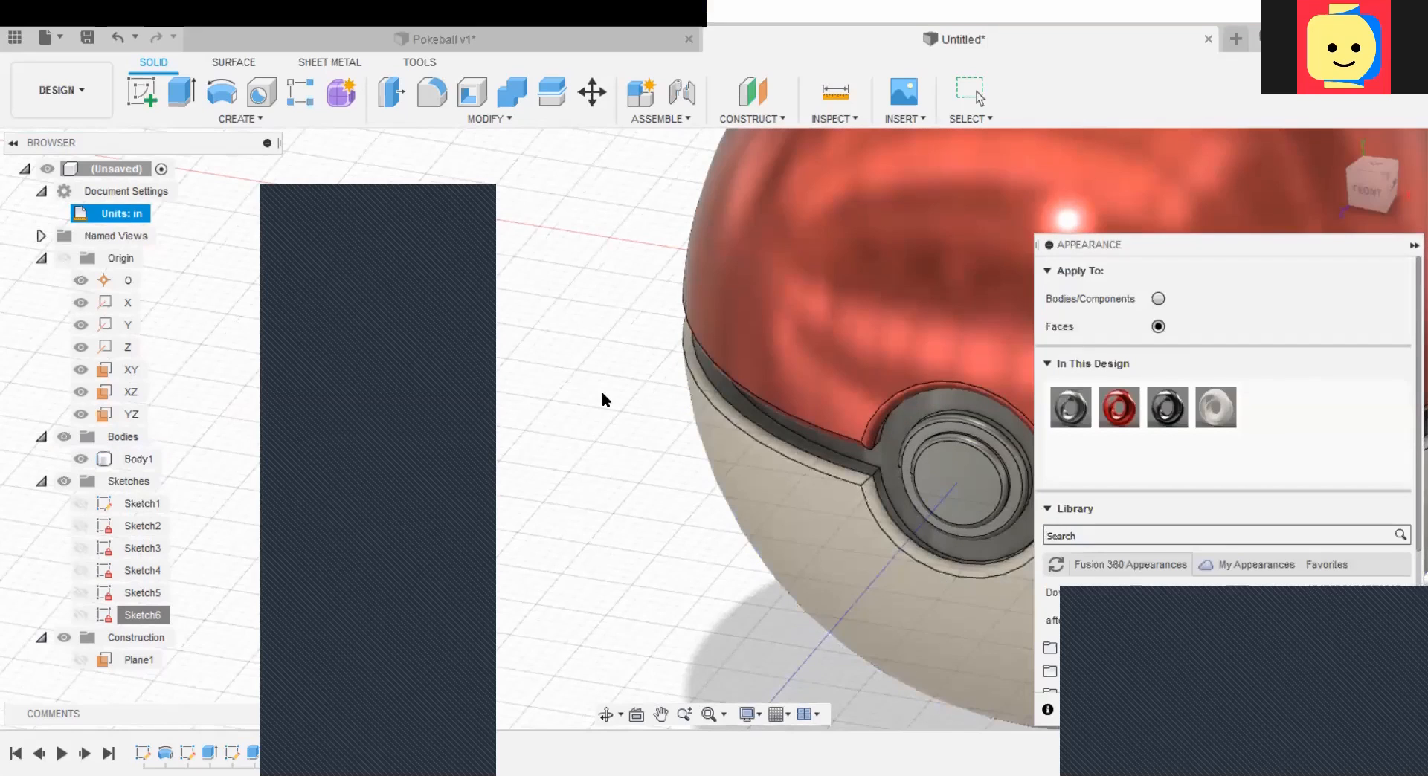
middle_click_drag(626, 548, 580, 548, "shift")
left_click(850, 500)
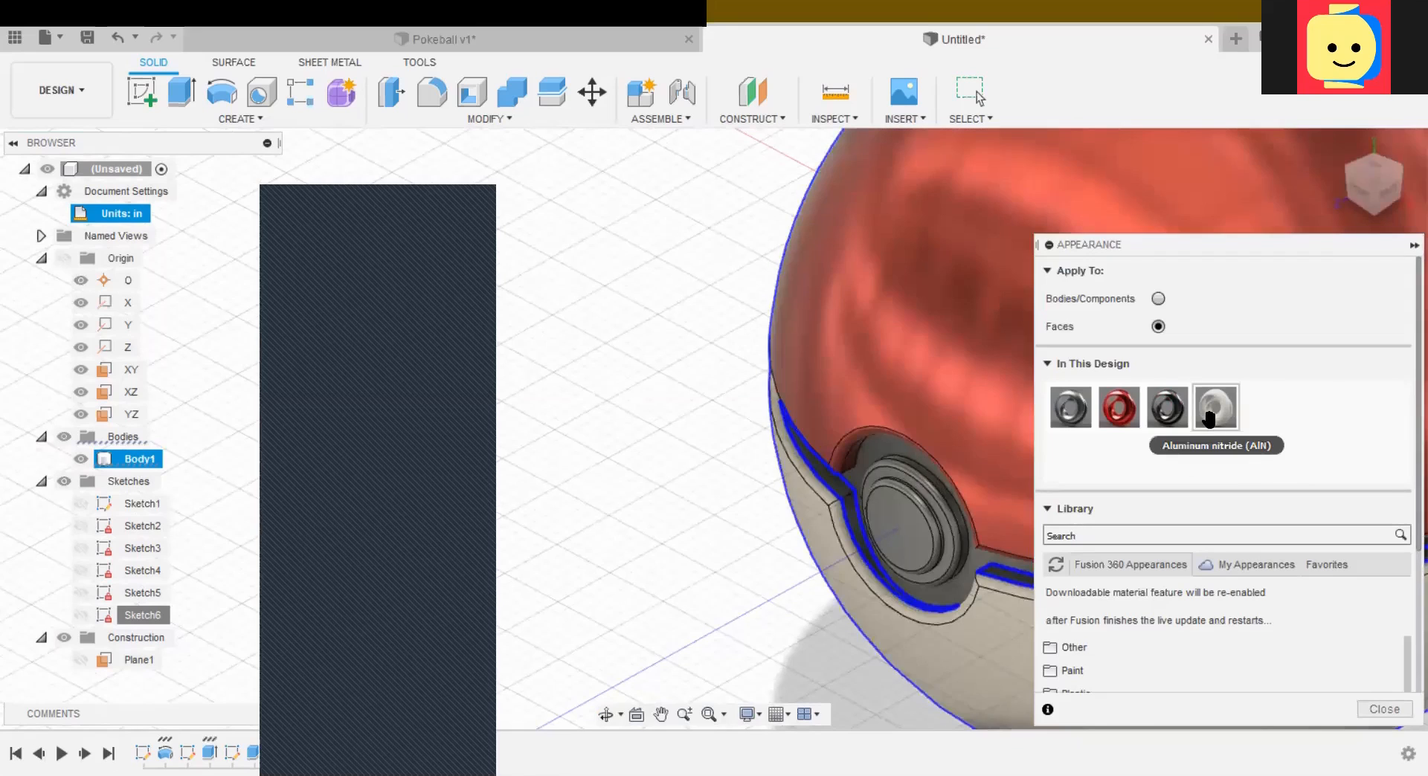
left_click_drag(939, 493, 849, 506)
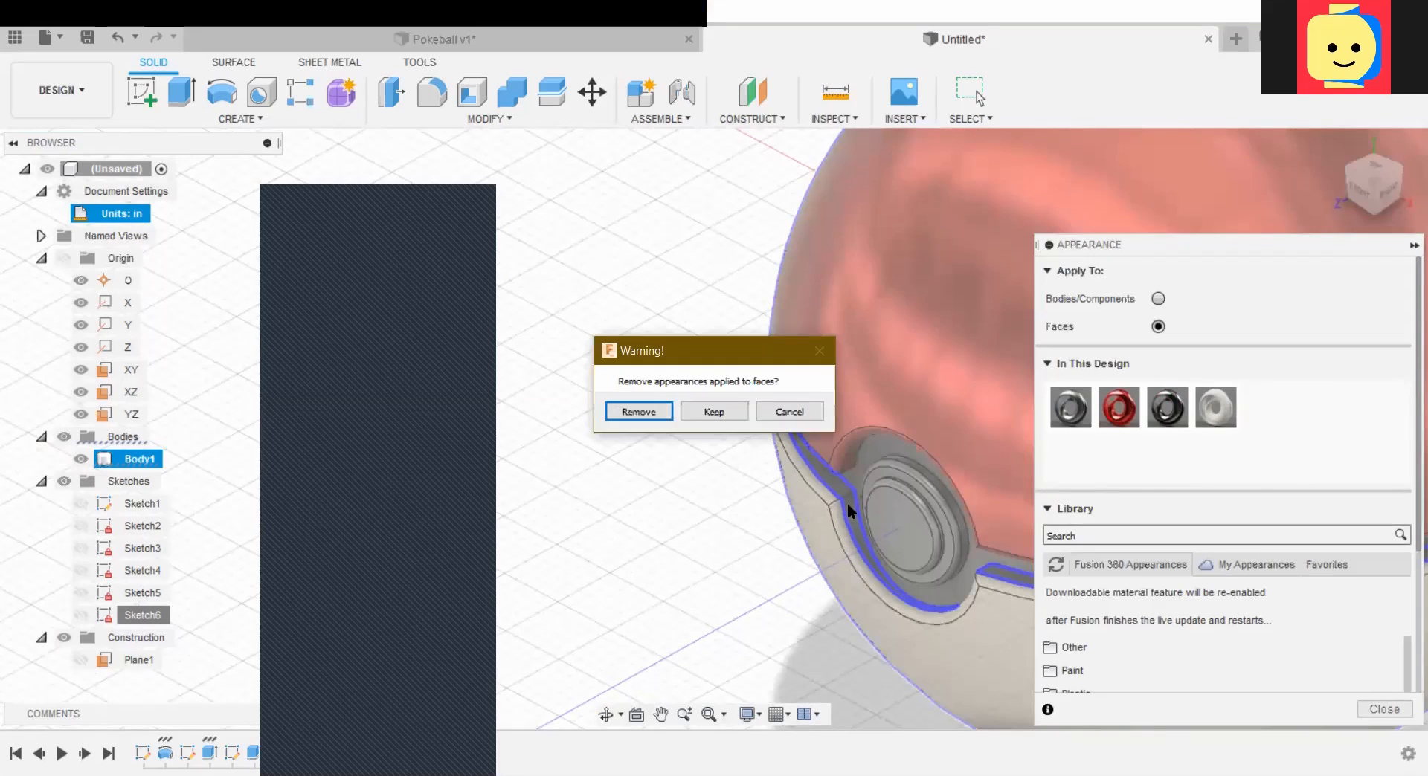
left_click(787, 415)
Step: Apply Aluminum nitride (AlN) to the groove's lower side wall beside the button
scroll(729, 578, "down", 3)
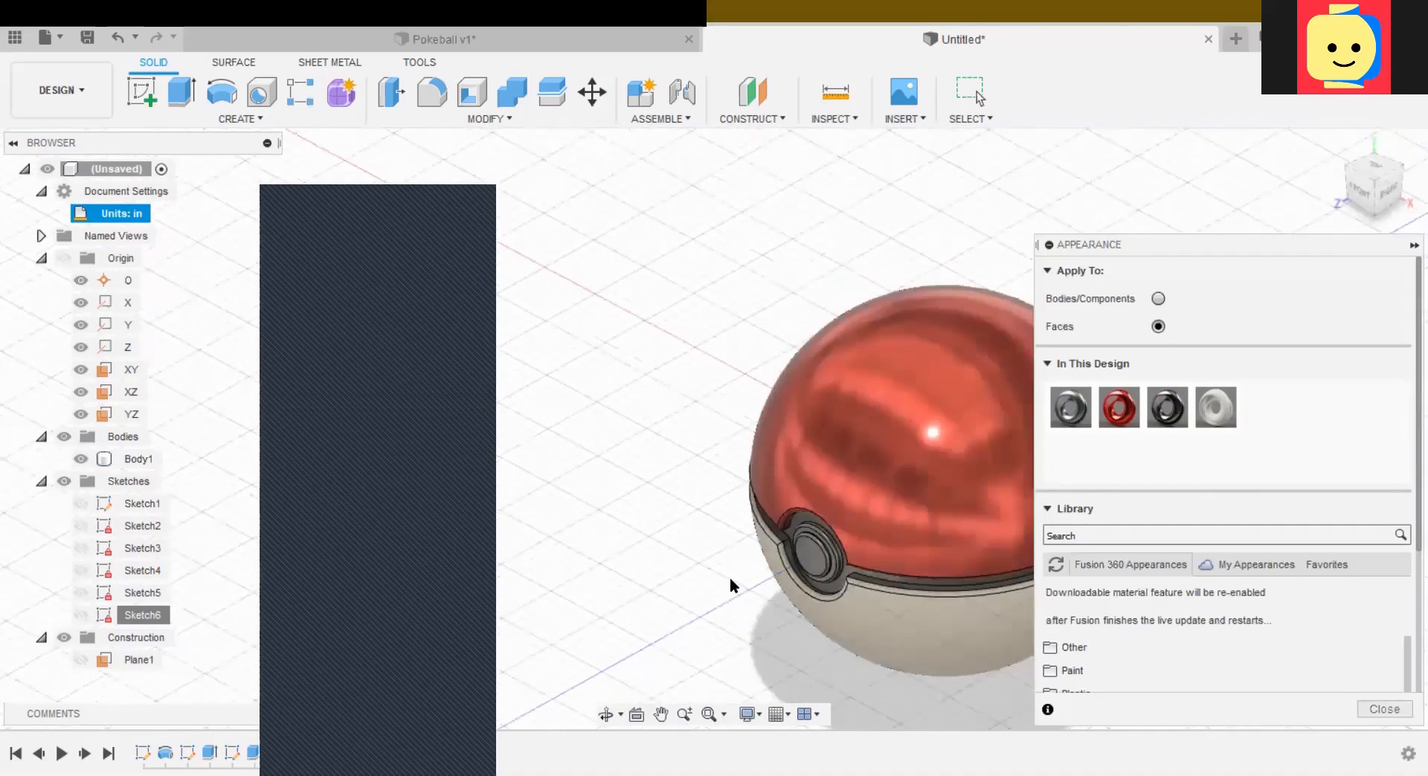
scroll(731, 578, "down", 3)
middle_click_drag(646, 558, 755, 528, "shift")
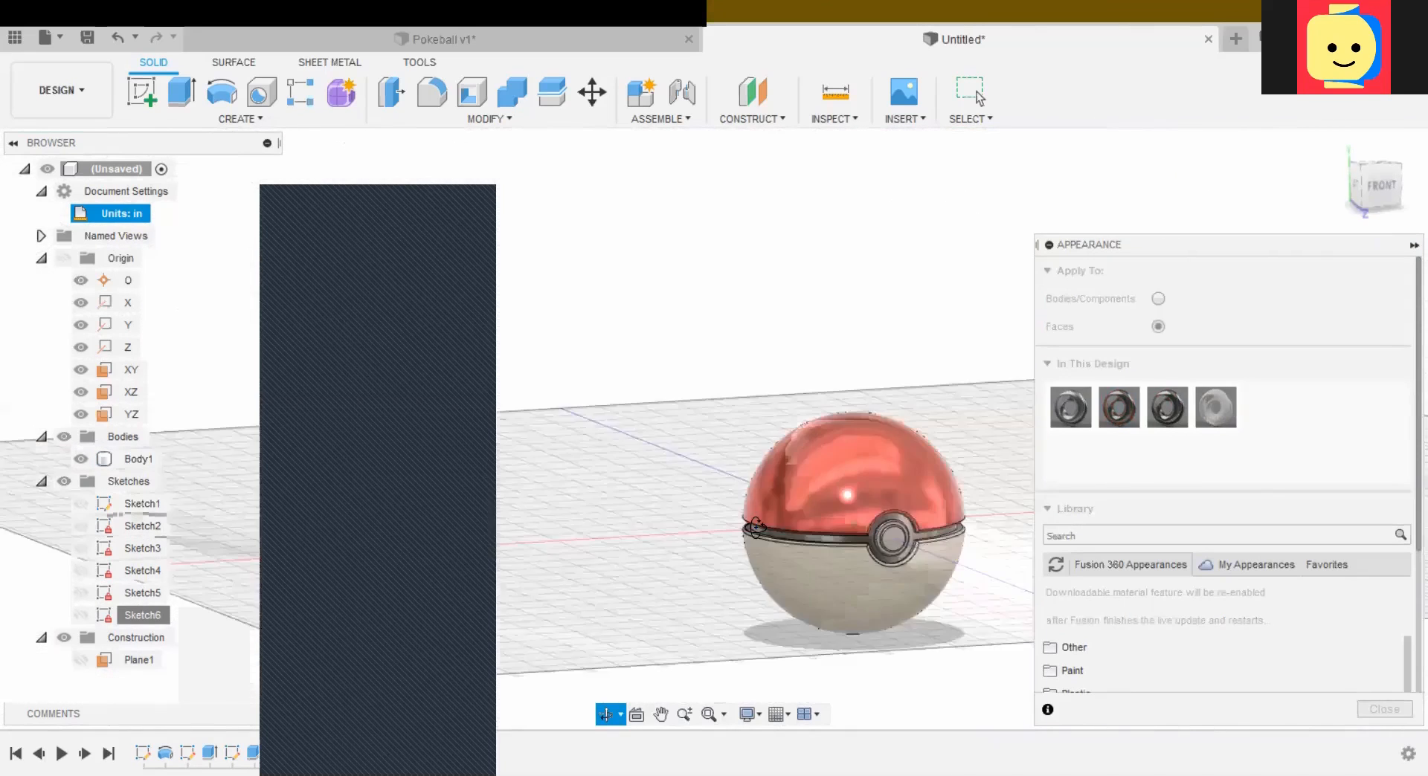
scroll(911, 563, "up", 8)
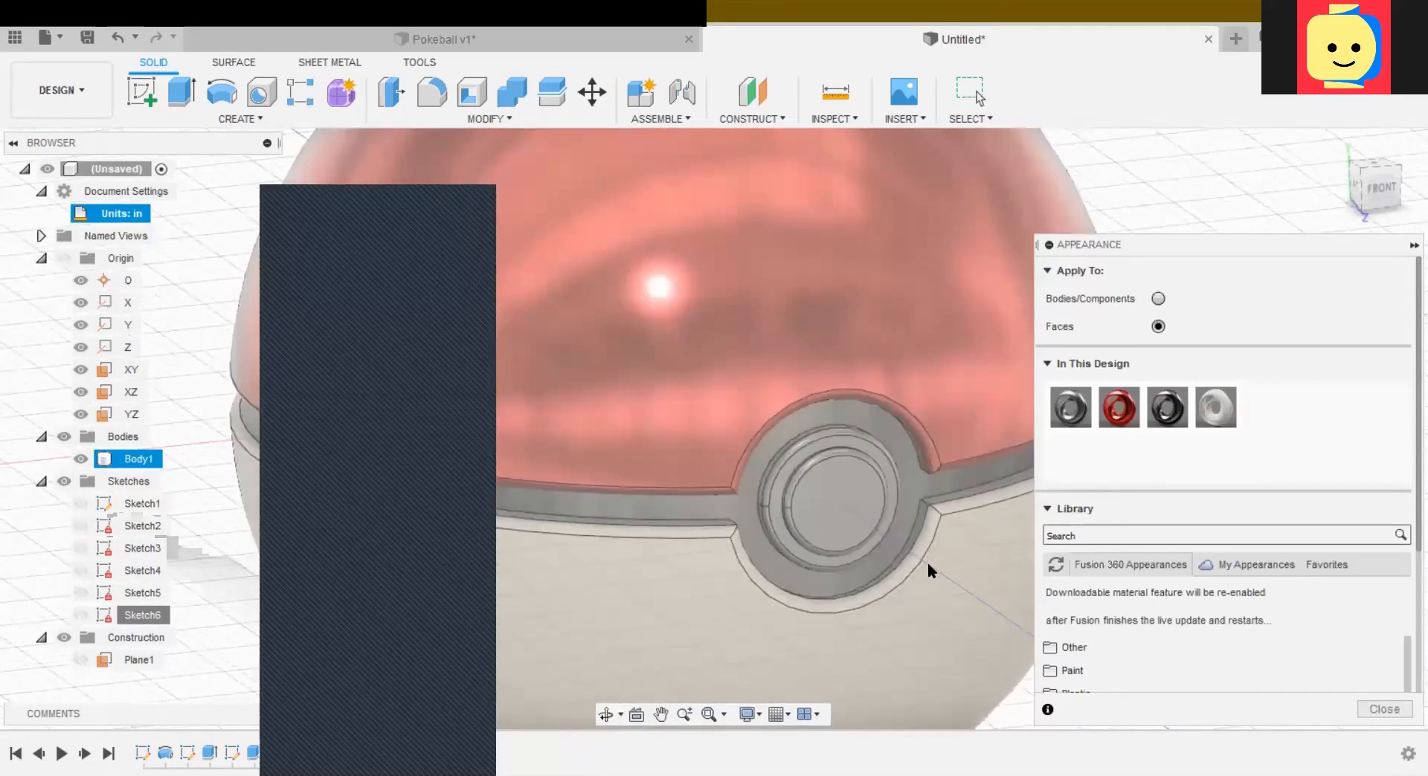
middle_click_drag(840, 580, 850, 524, "shift")
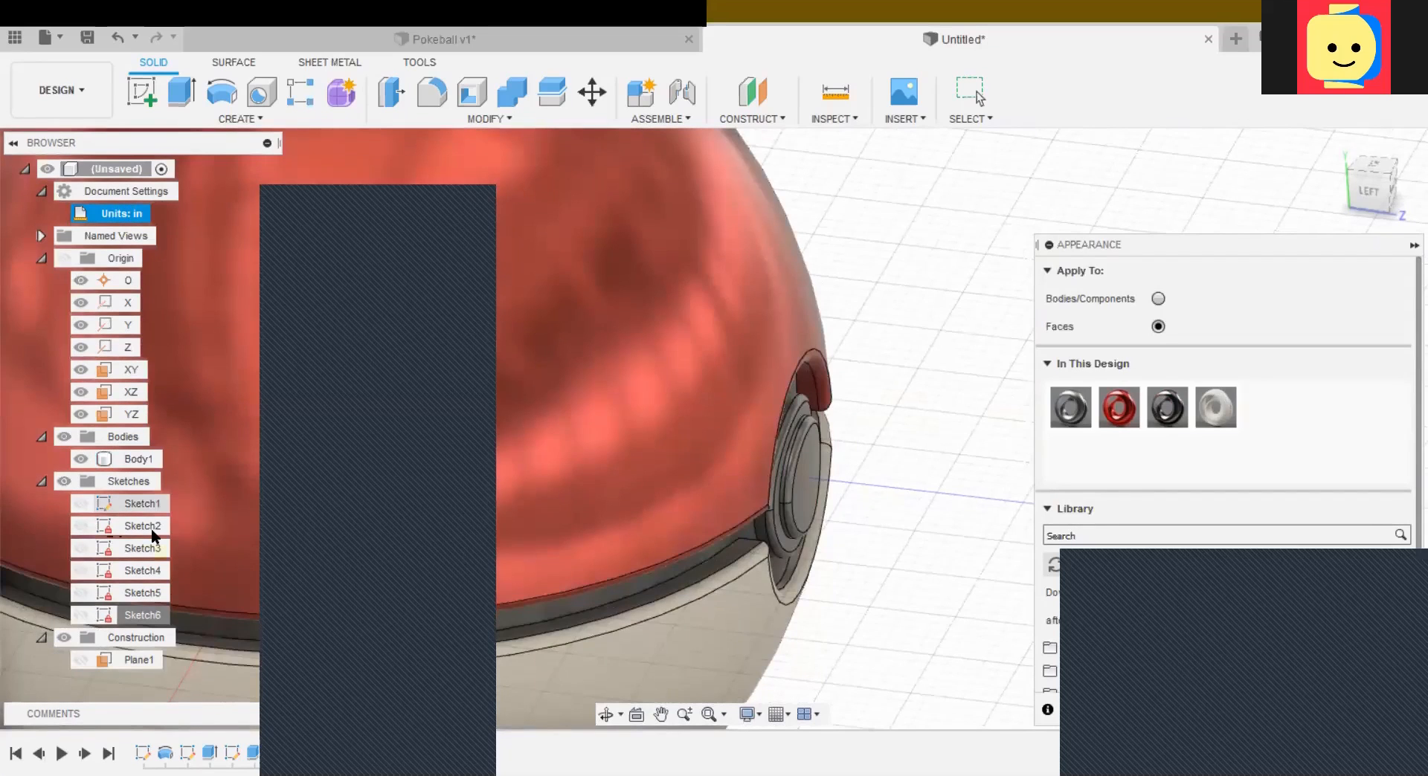
middle_click_drag(833, 624, 890, 608)
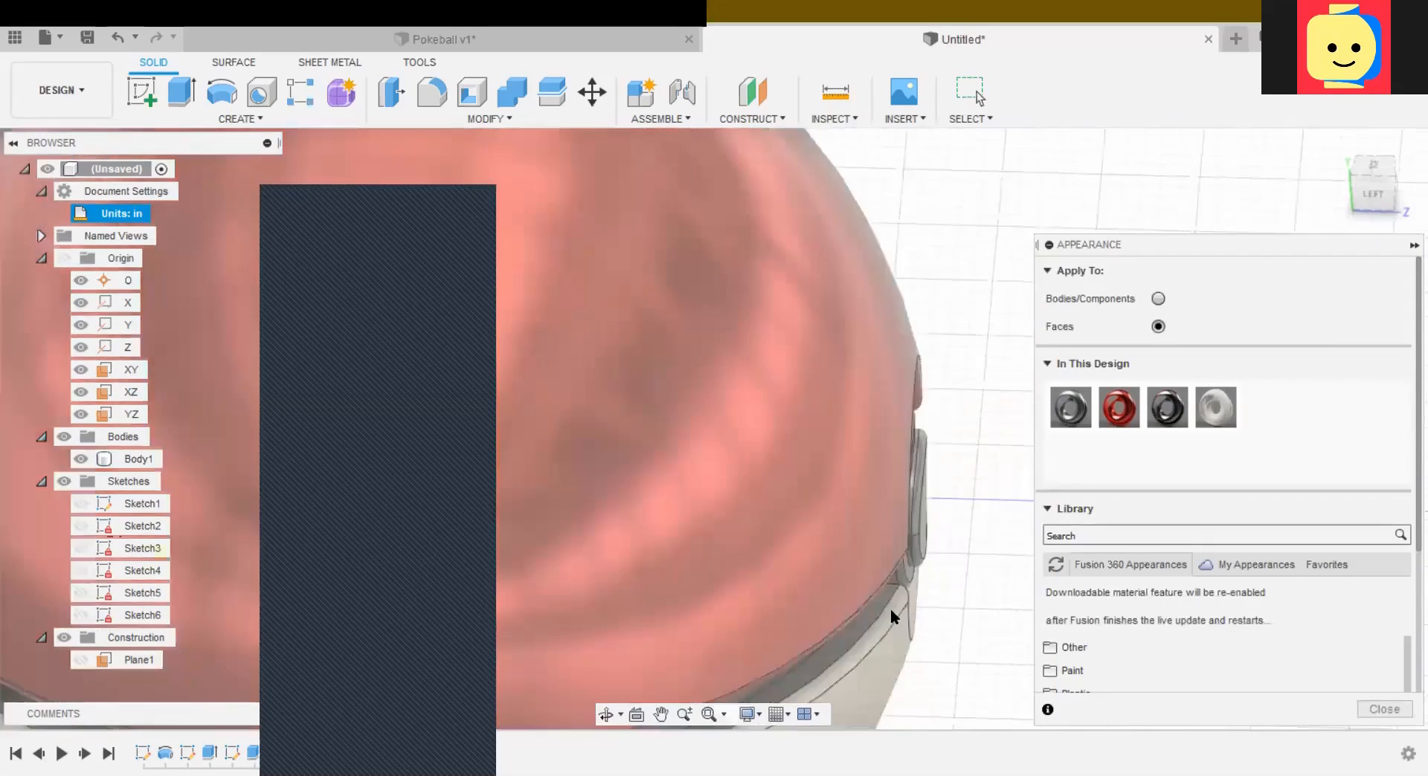
scroll(890, 608, "up", 5)
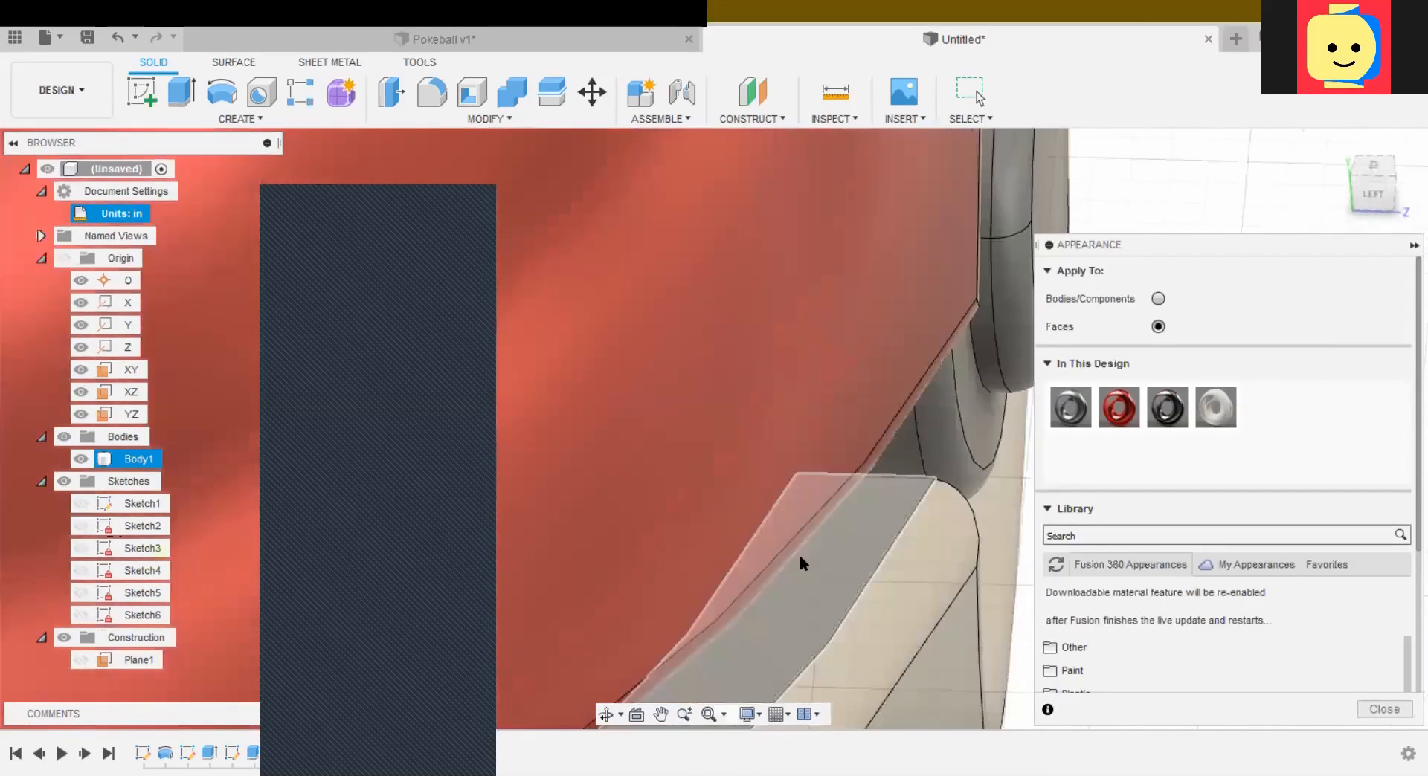
left_click(815, 571)
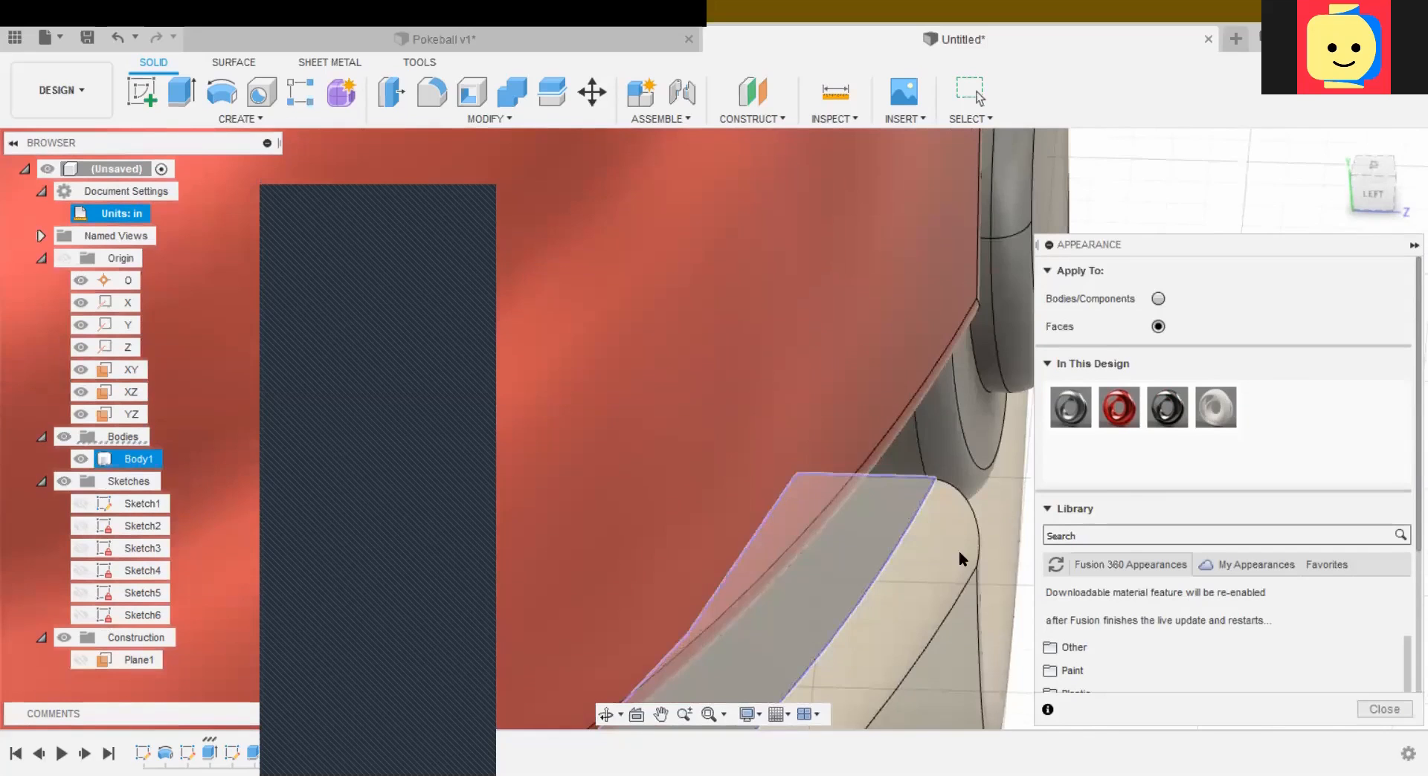
middle_click_drag(951, 482, 587, 526)
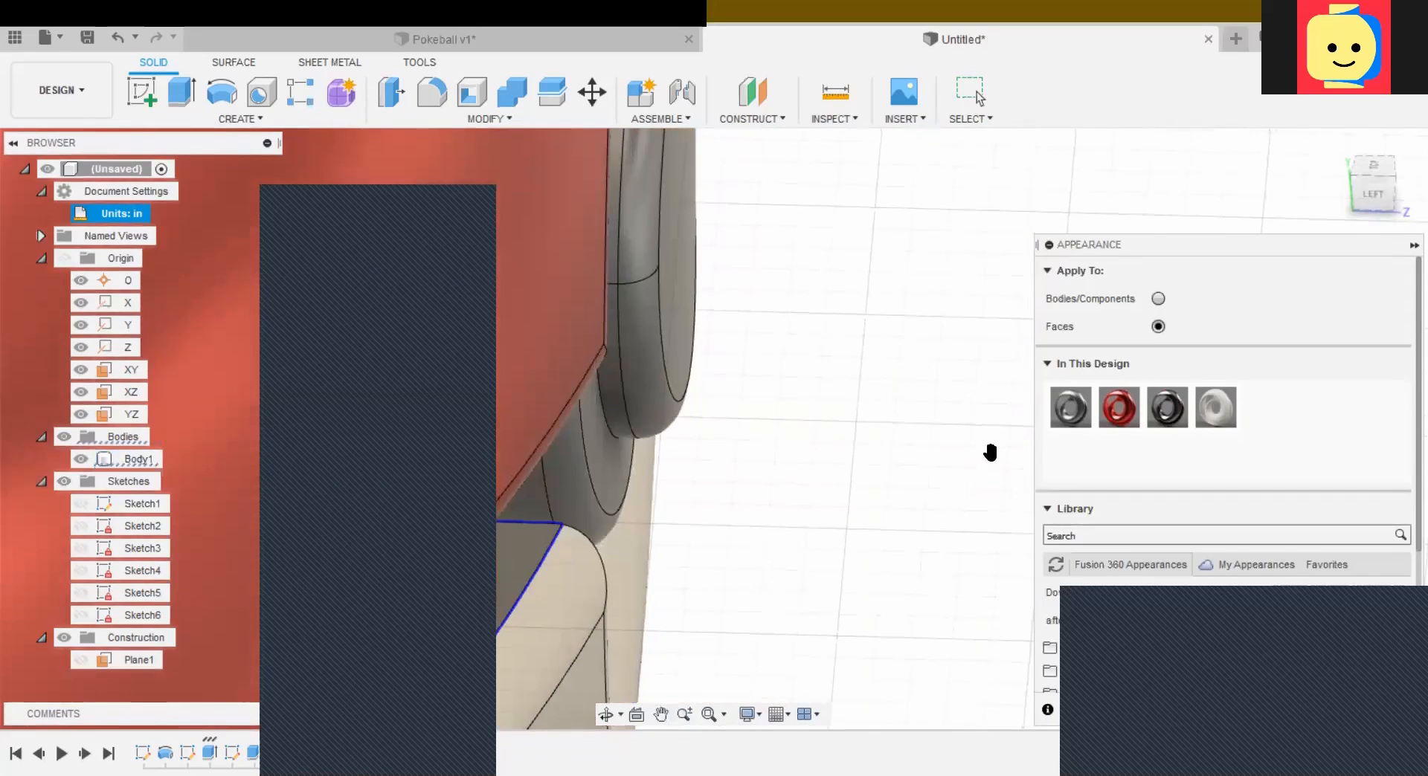
left_click_drag(1212, 407, 529, 561)
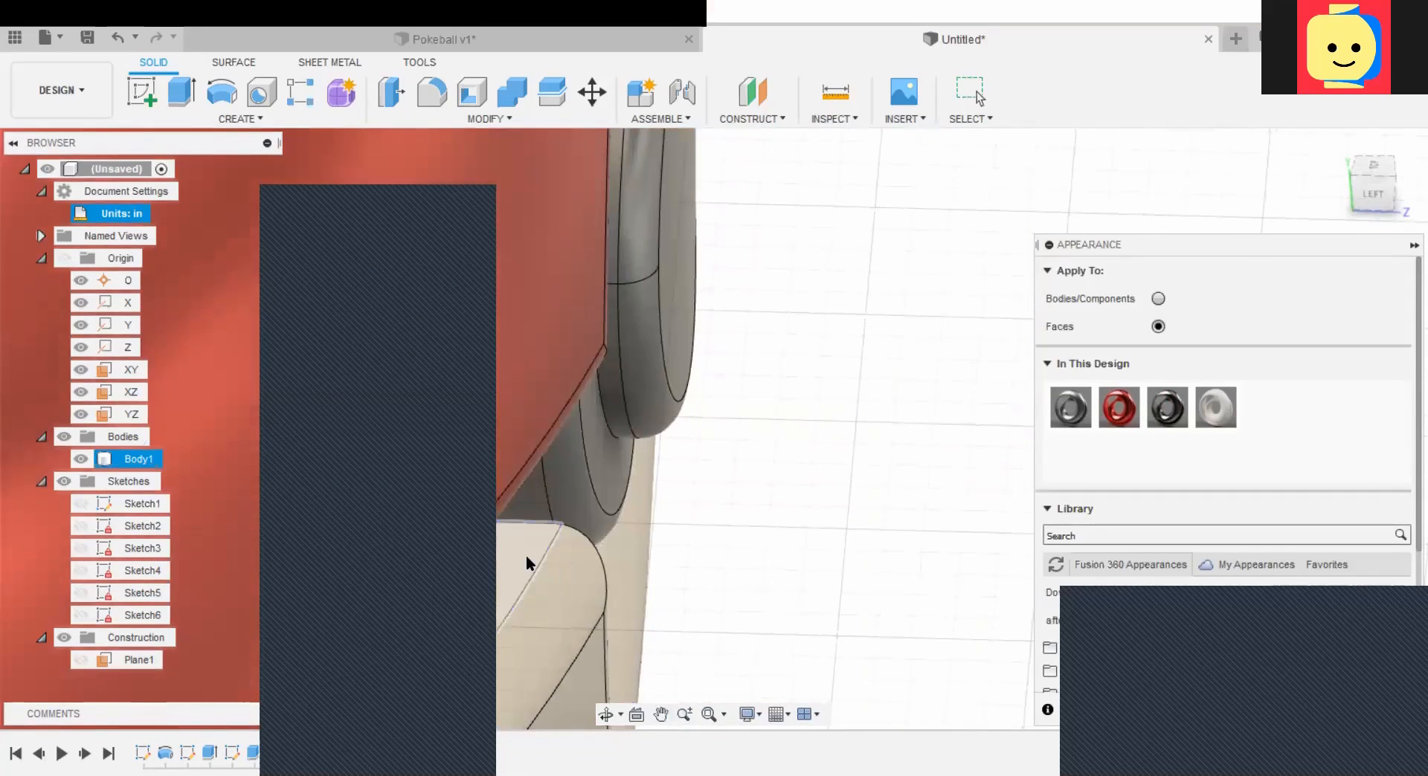
Step: Apply Aluminum nitride (AlN) to the curved lower wall of the recess around the button
middle_click_drag(797, 581, 765, 581, "shift")
scroll(700, 550, "up", 3)
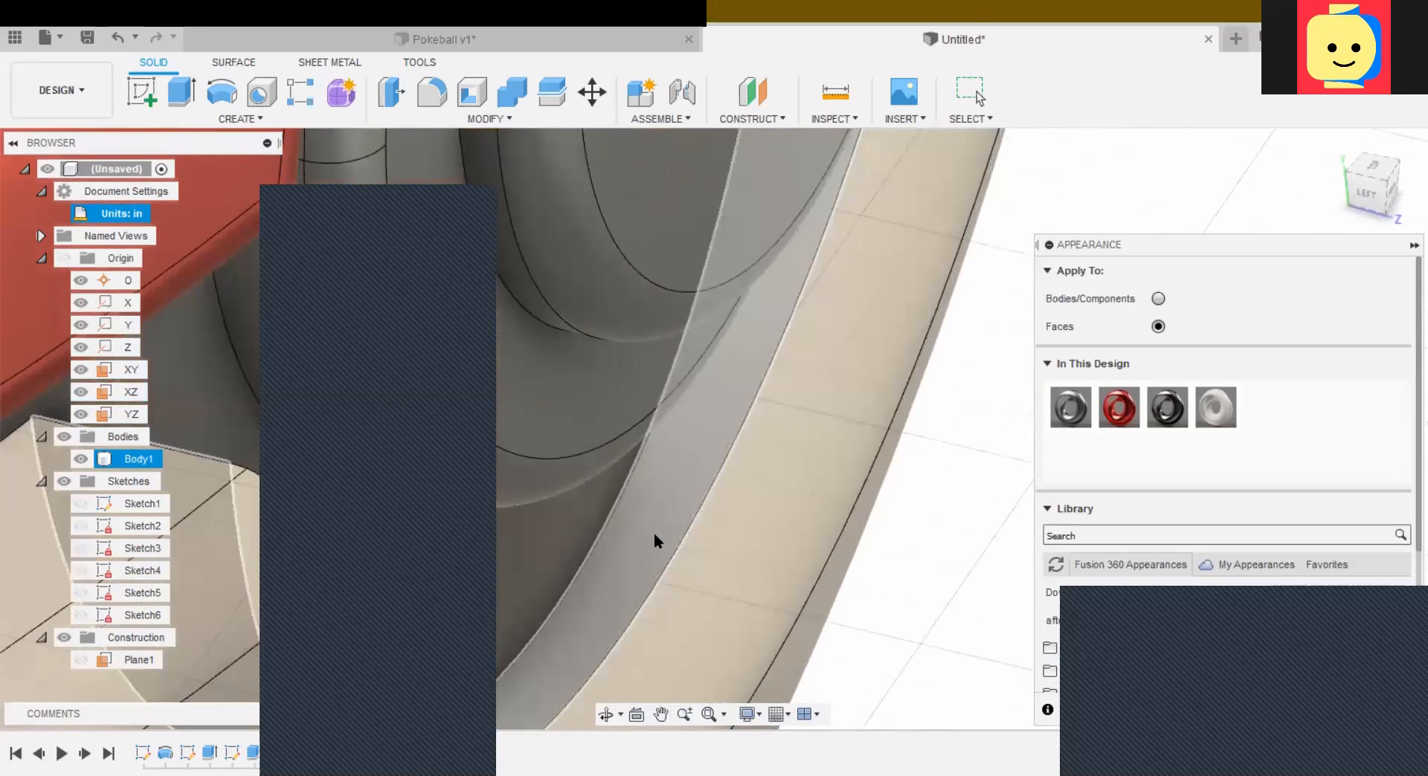
left_click(654, 533)
left_click_drag(1230, 409, 662, 476)
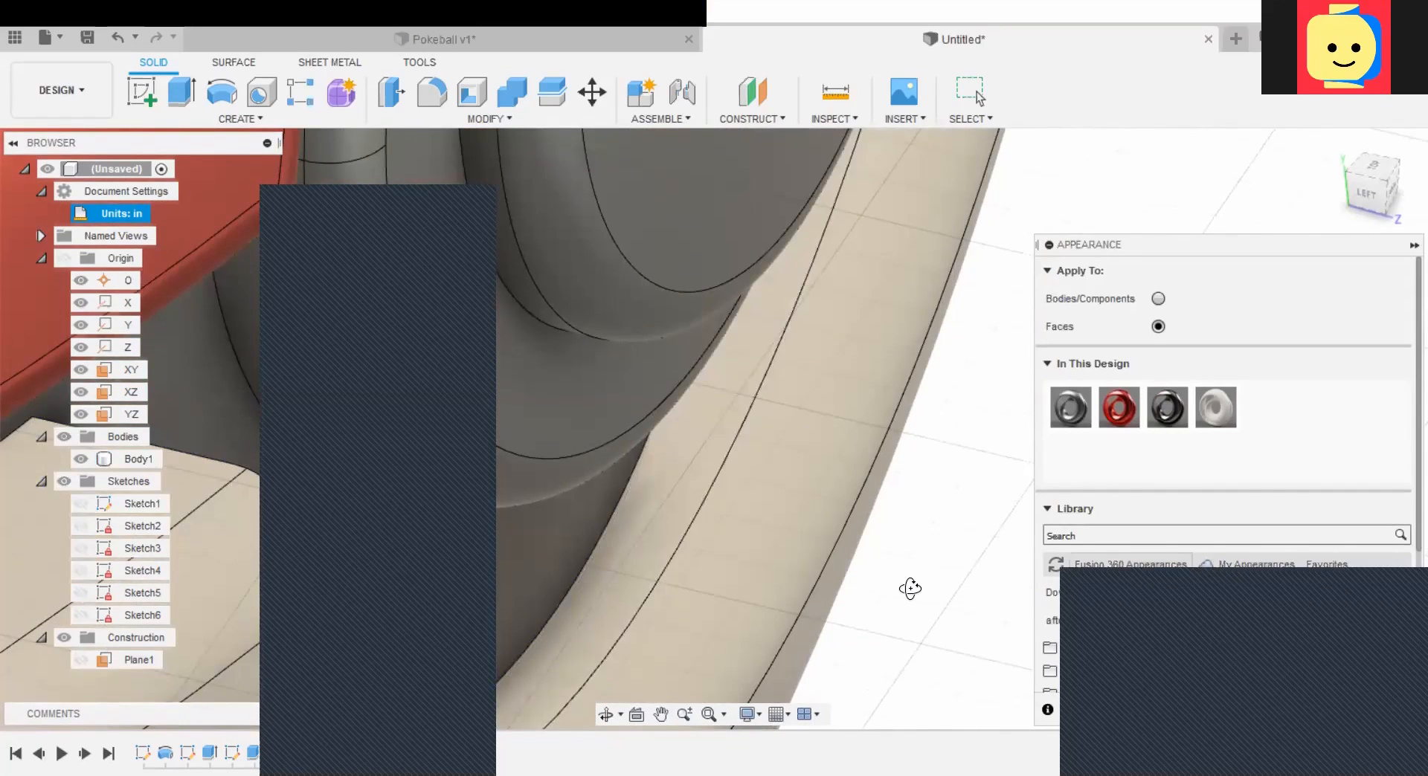
scroll(904, 607, "down", 5)
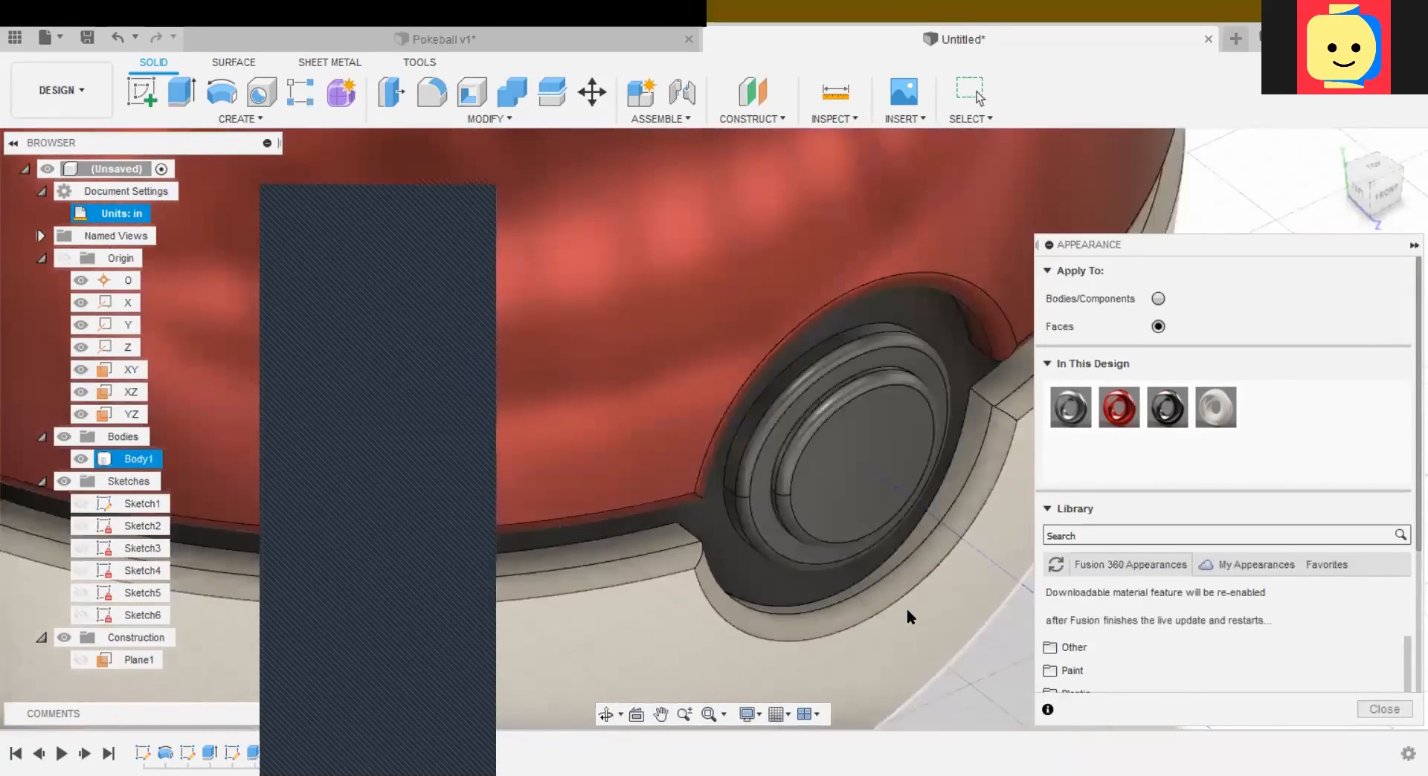
scroll(907, 609, "down", 4)
middle_click_drag(934, 700, 895, 508, "shift")
scroll(863, 493, "up", 5)
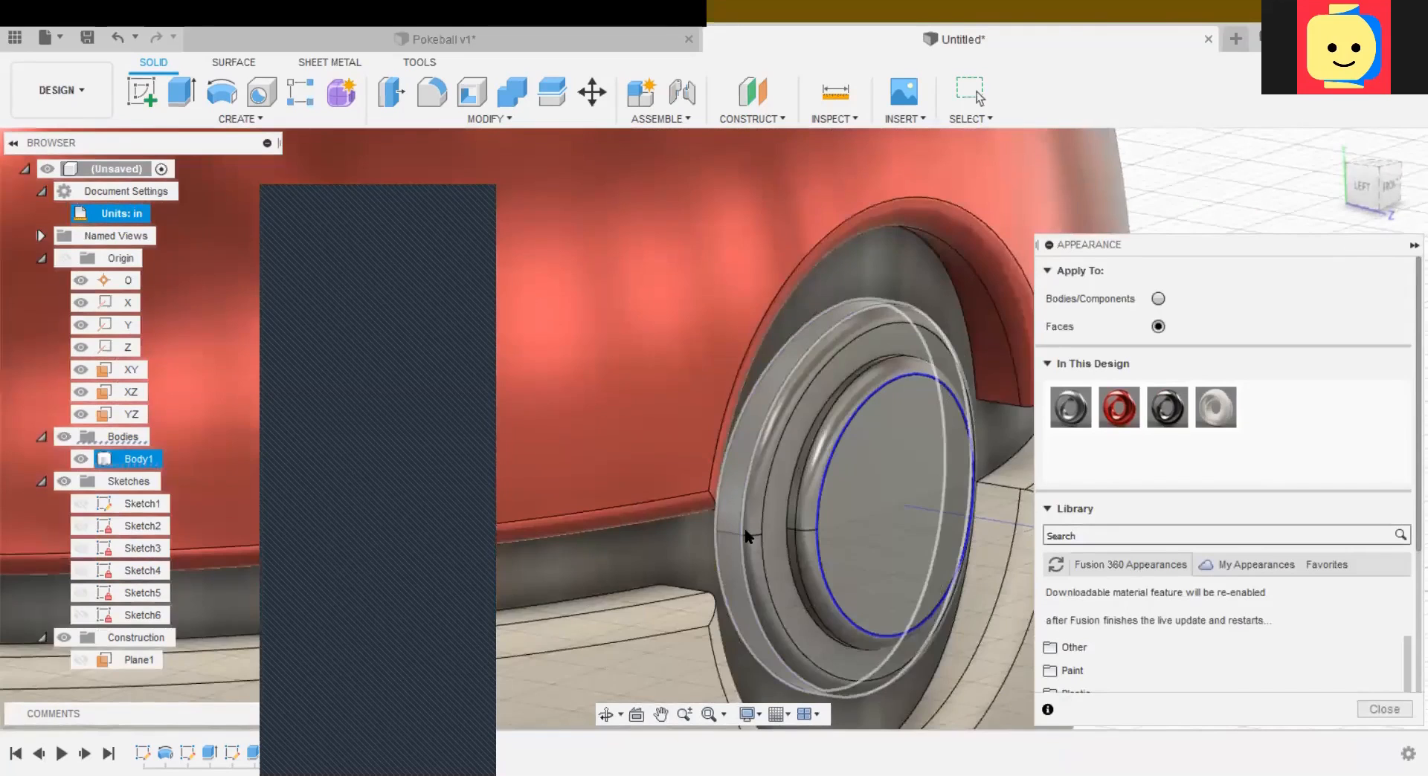
left_click(740, 528)
left_click(774, 532)
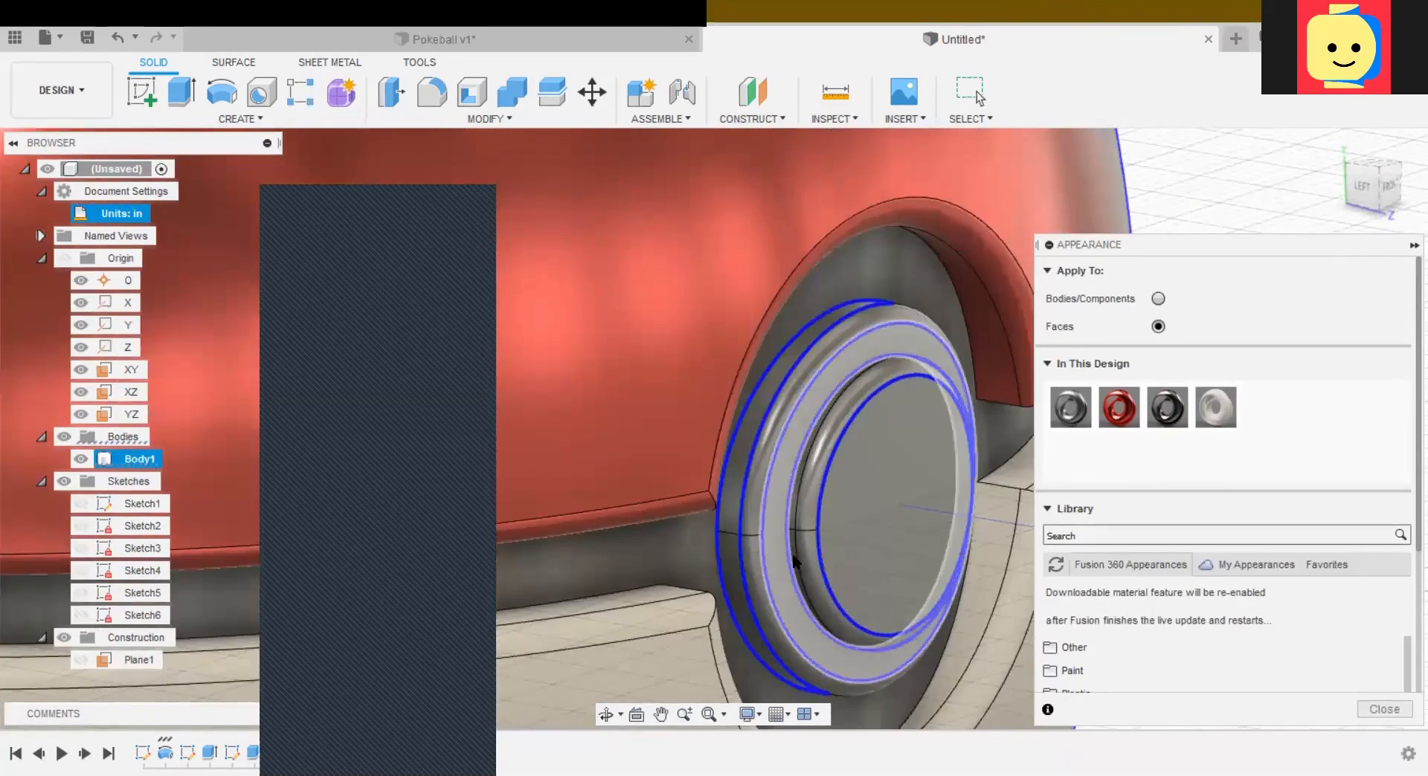
left_click(802, 557)
scroll(793, 557, "up", 3)
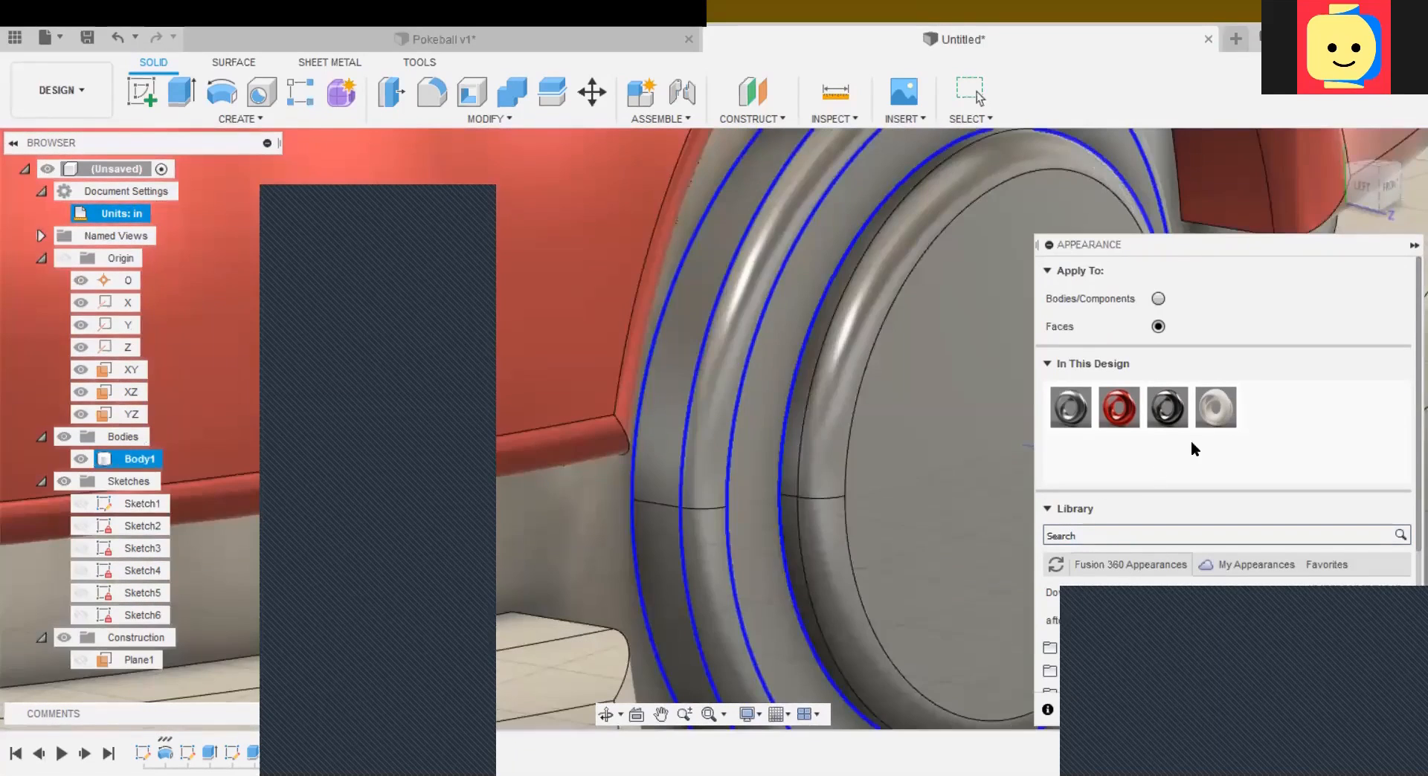
left_click_drag(1212, 422, 743, 412)
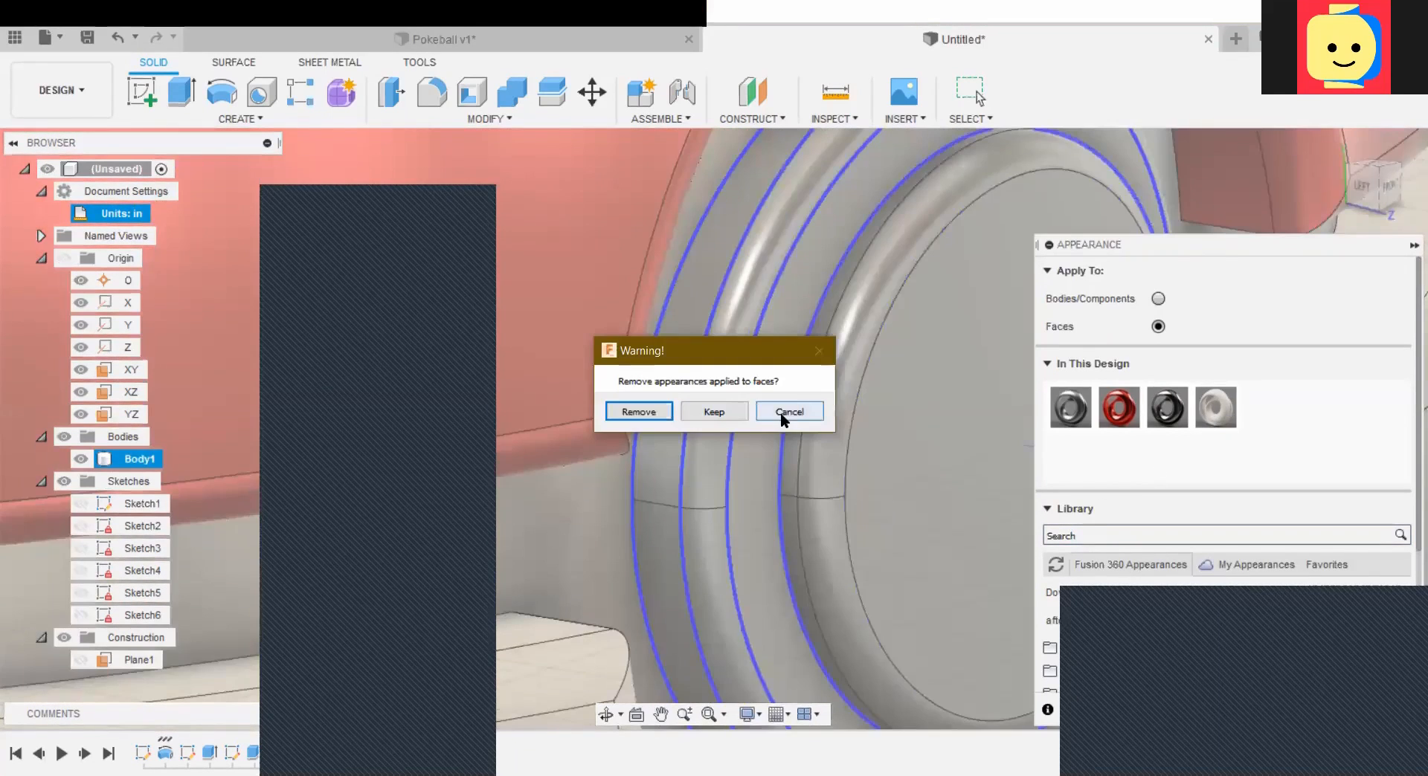
left_click(779, 412)
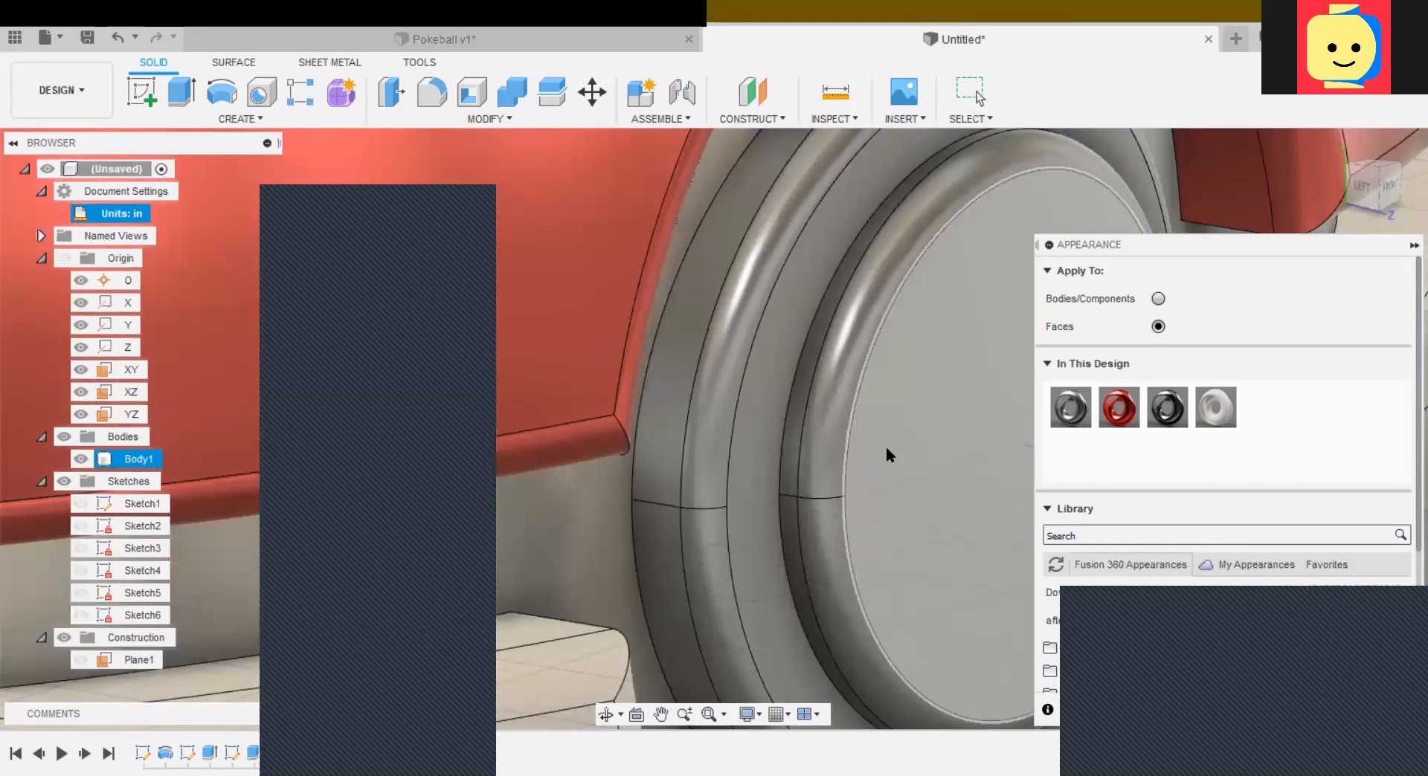
Step: Apply Aluminum nitride (AlN) to the stepped button's front, ring, side and filleted faces, and finish assigning appearances
mouse_move(1186, 408)
left_mouse_down()
mouse_move(820, 485)
mouse_move(760, 564)
mouse_move(671, 537)
mouse_move(697, 538)
left_mouse_up()
left_click_drag(1225, 408, 783, 552)
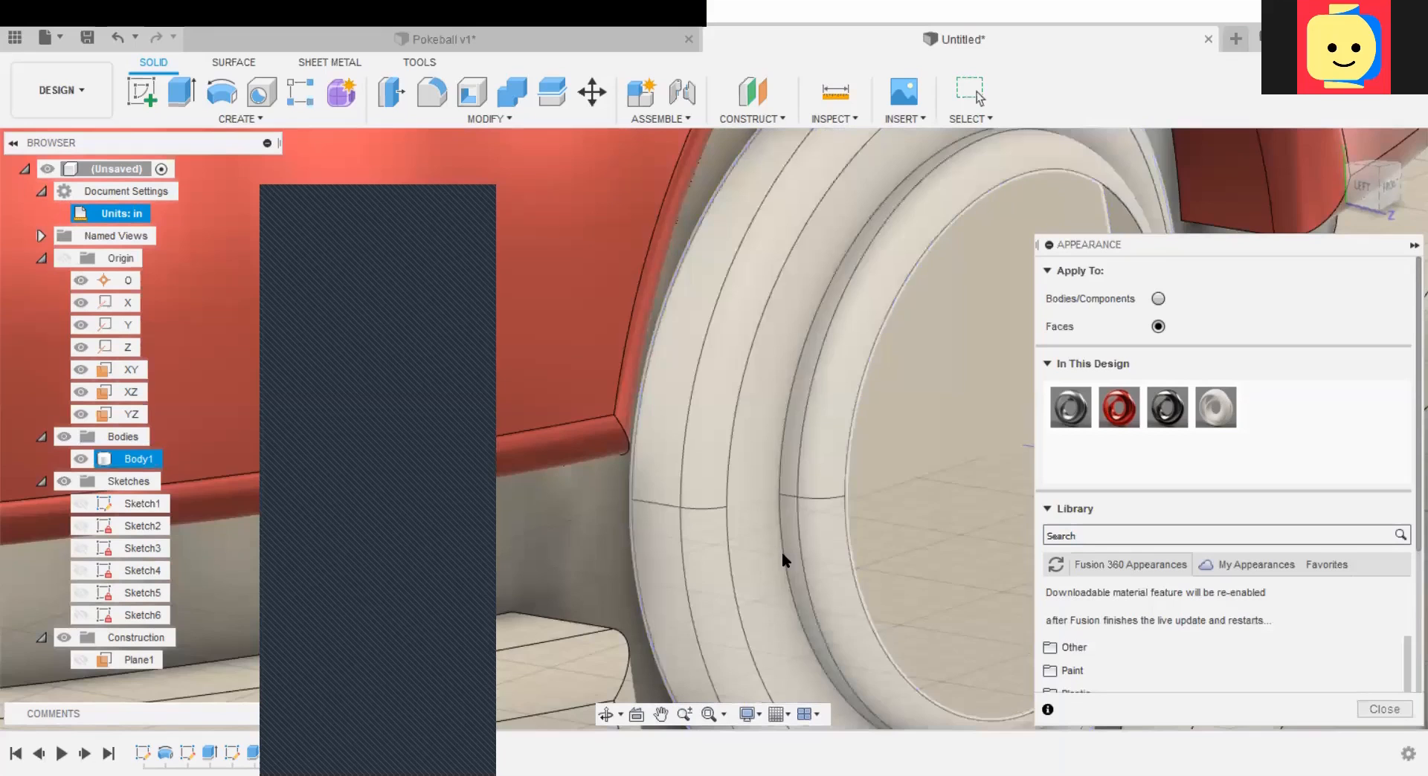
scroll(784, 555, "down", 5)
scroll(787, 555, "down", 4)
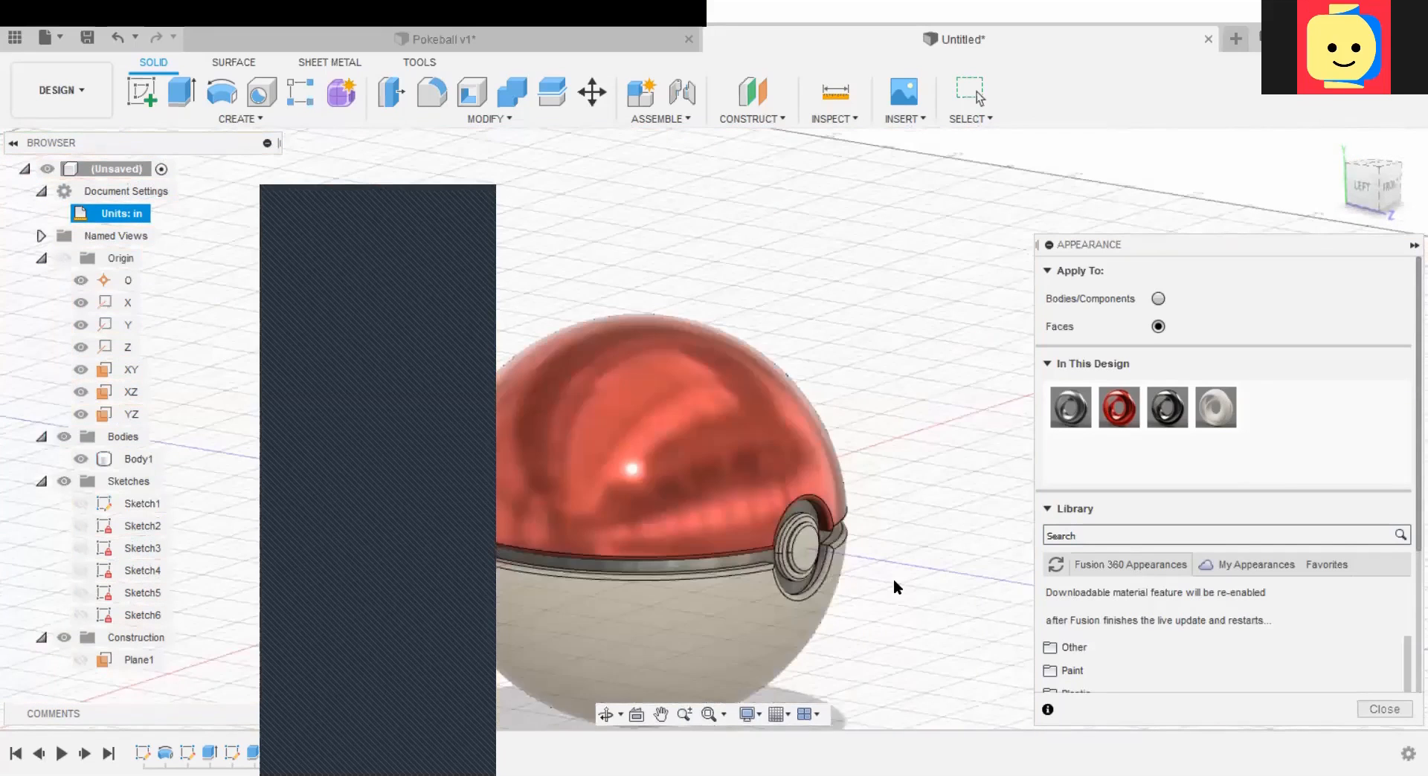
middle_click_drag(836, 559, 803, 556, "shift")
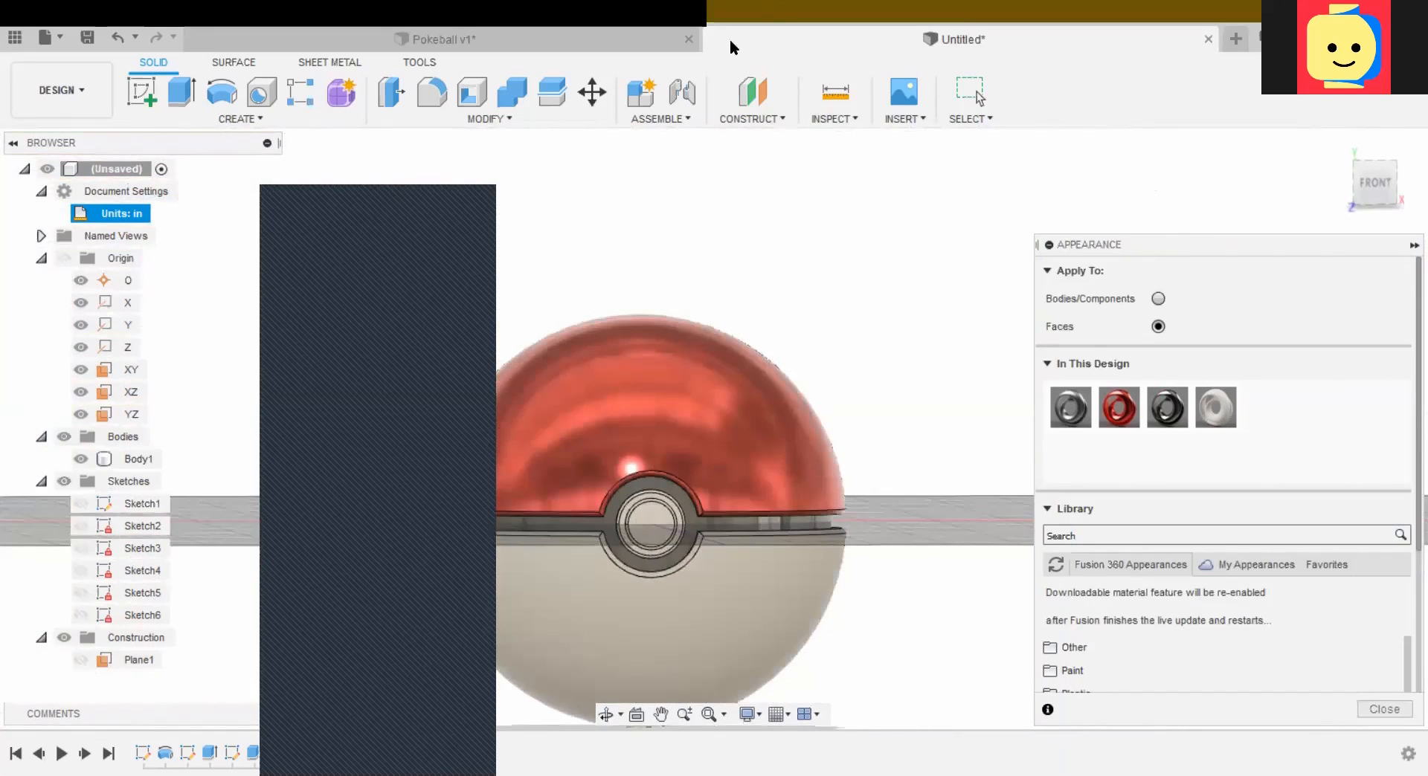
middle_click_drag(662, 221, 693, 135)
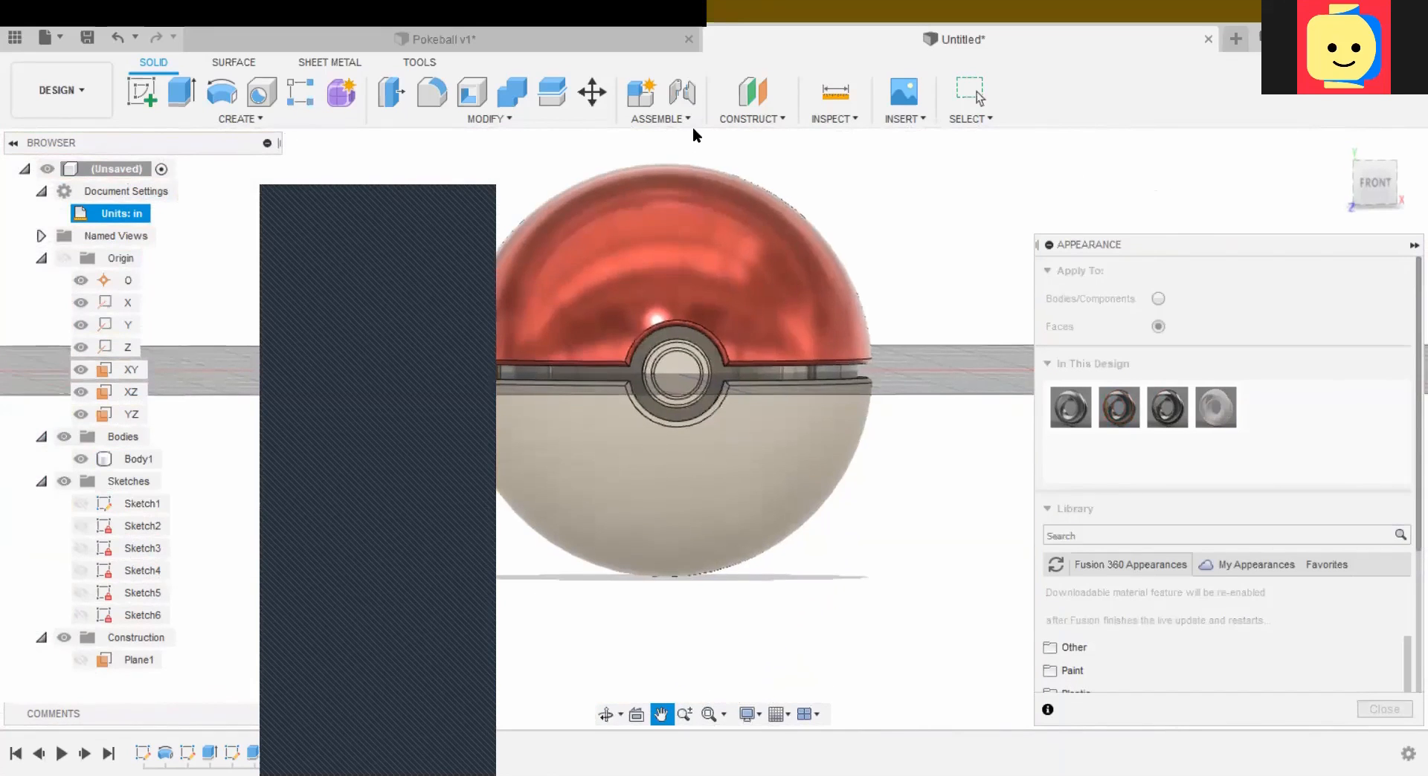
middle_click_drag(640, 266, 703, 260, "shift")
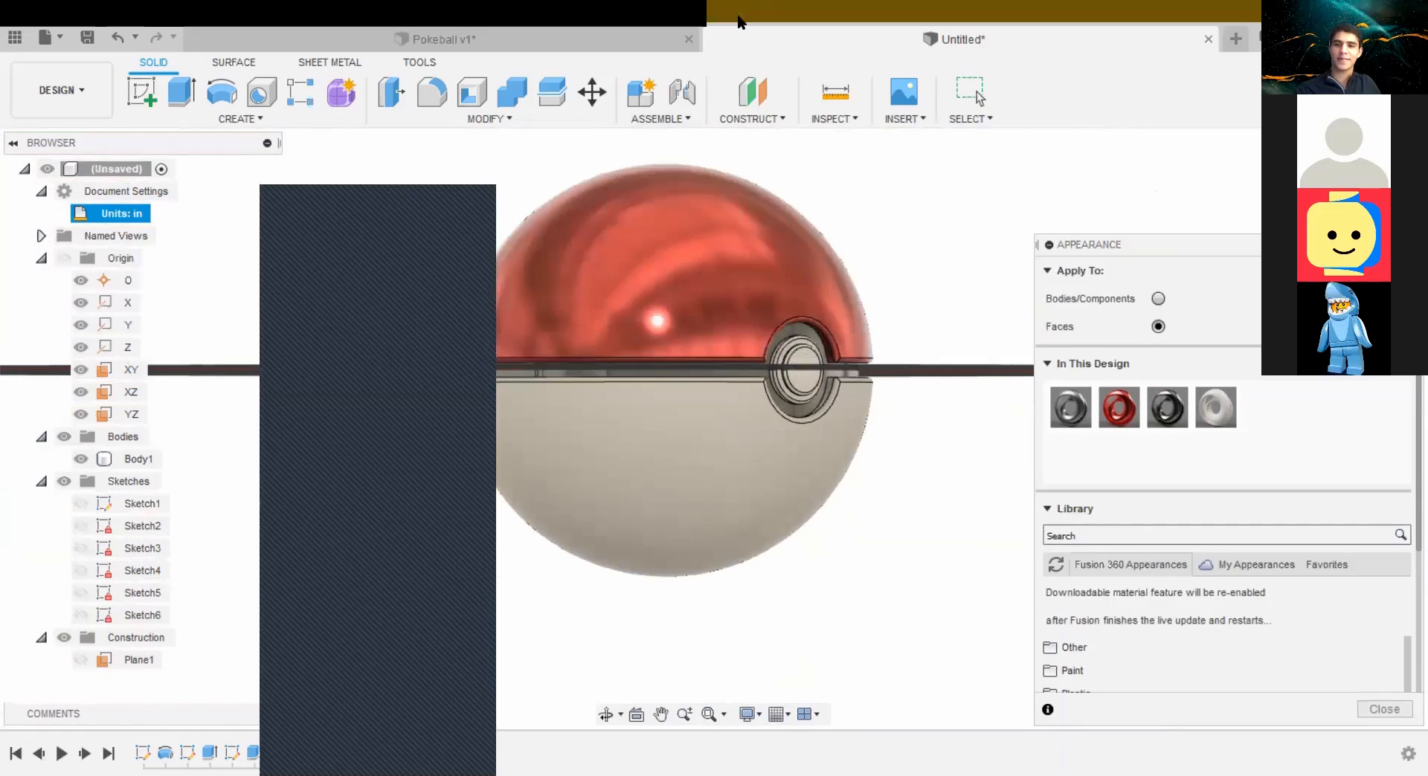
left_click(1383, 710)
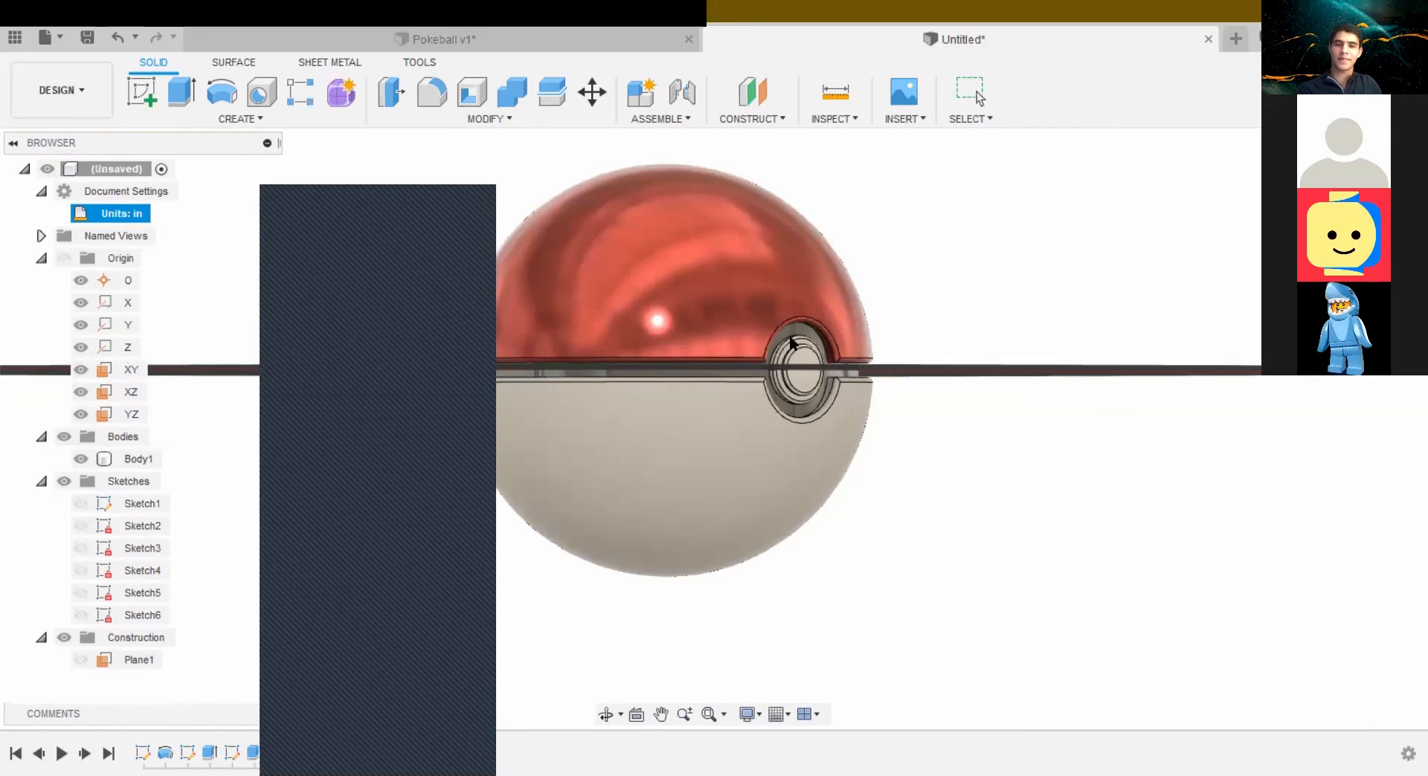
Step: Examine the colouring of the reference Pokeball v1 design from the front and return to the untitled design
left_click(351, 36)
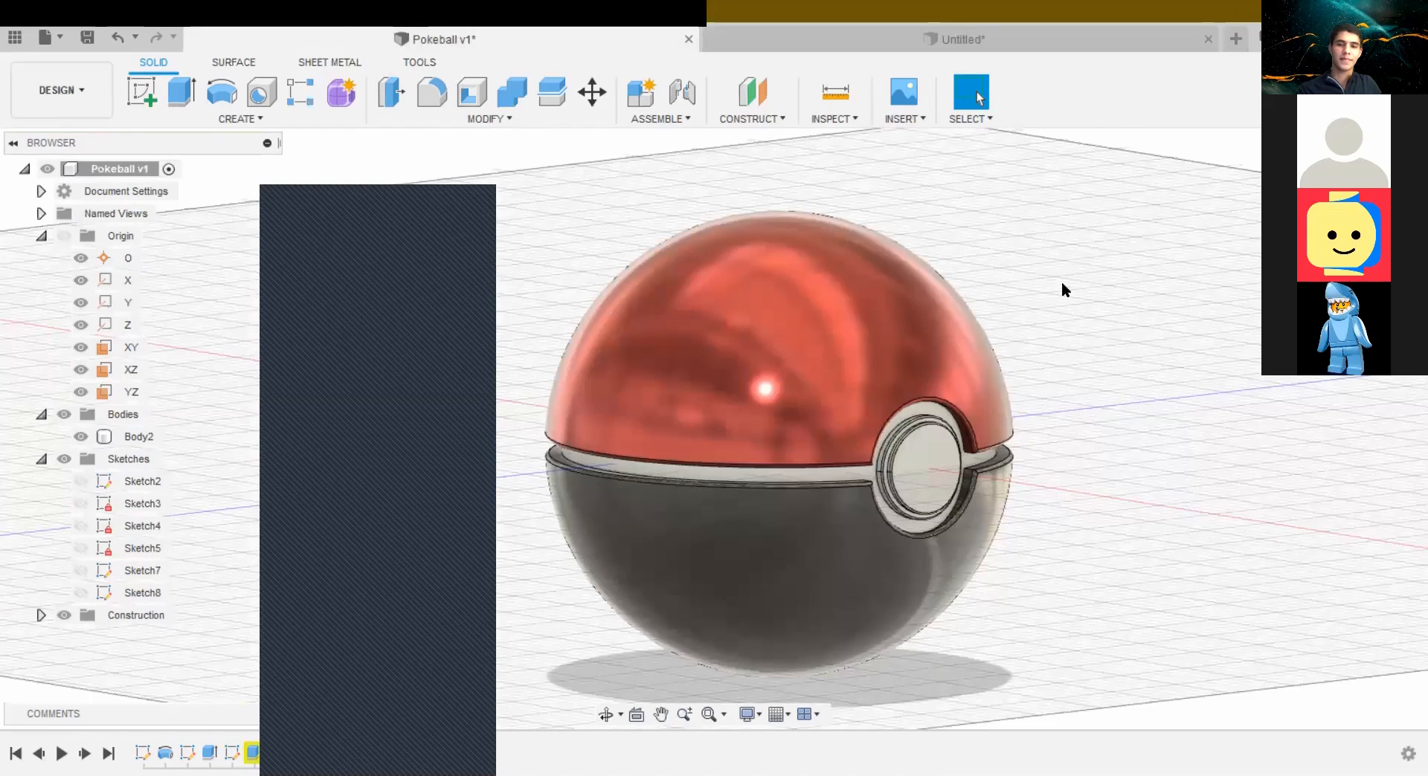
middle_click_drag(1065, 340, 986, 329, "shift")
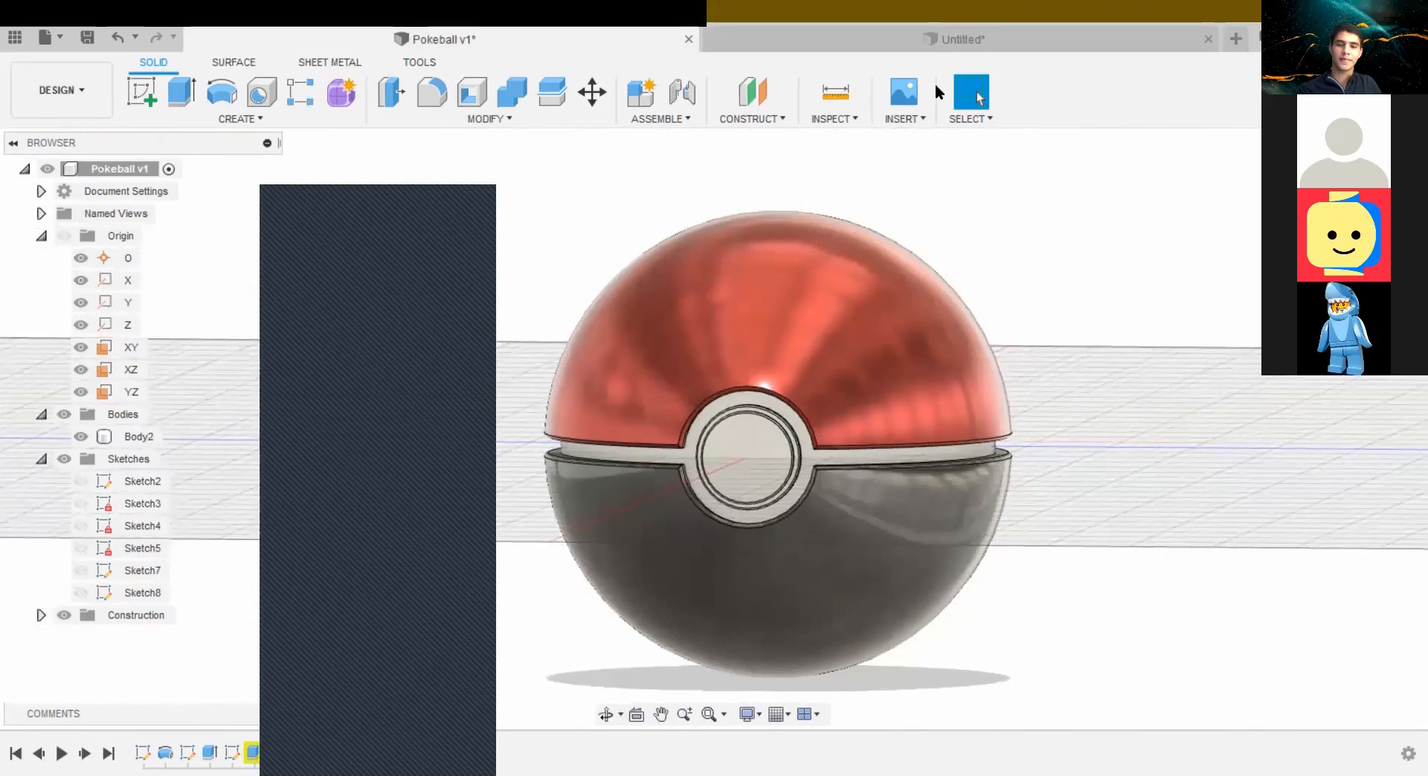
left_click(955, 41)
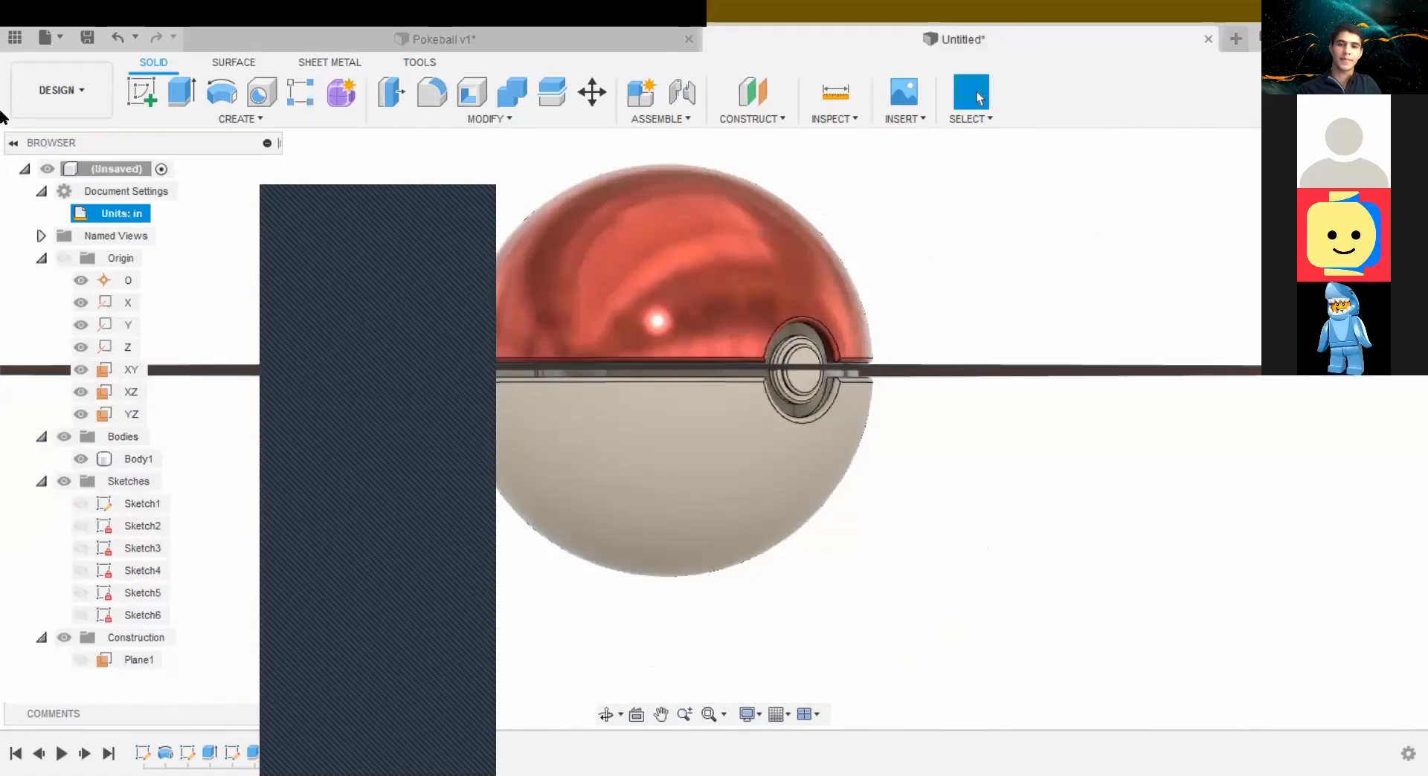
Step: Switch the untitled design to the Render workspace
left_click(79, 92)
mouse_move(77, 322)
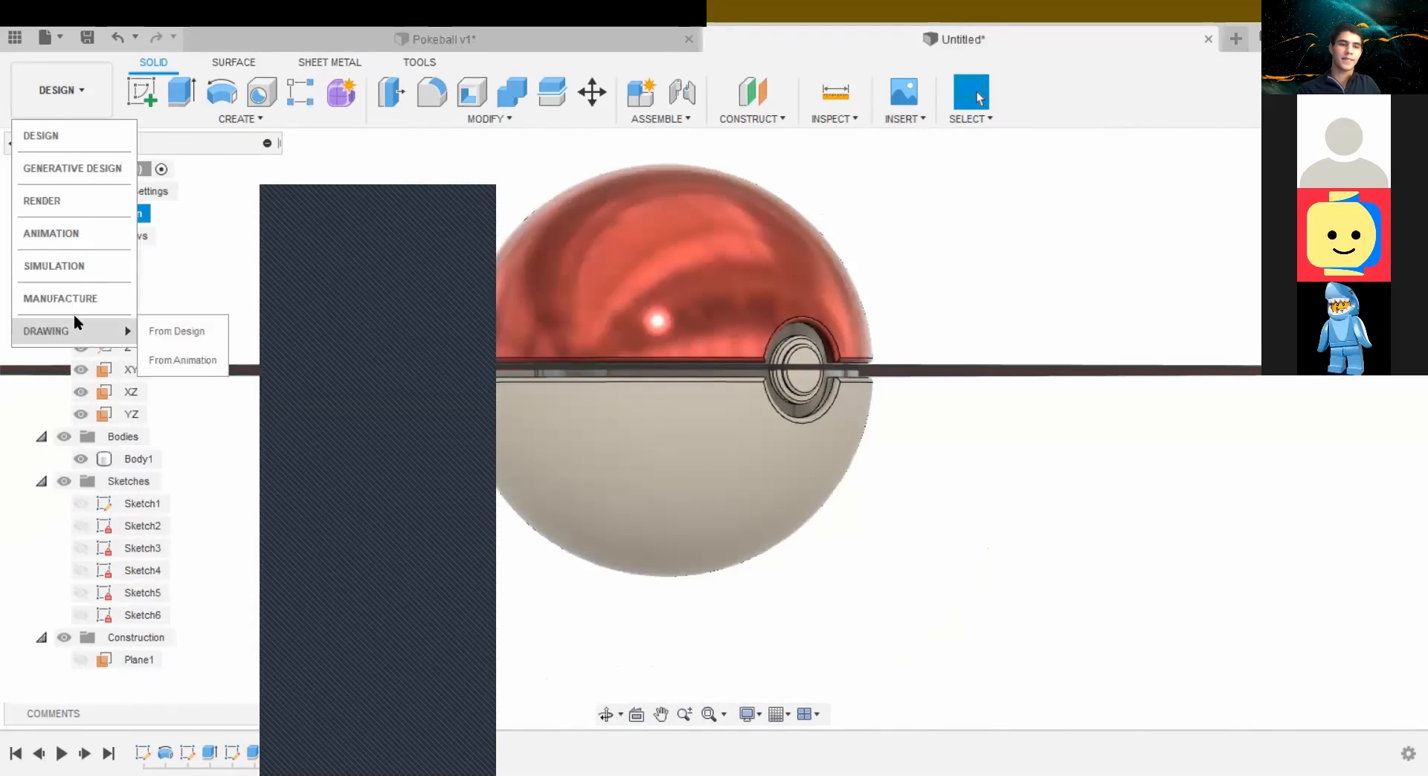
left_click(83, 209)
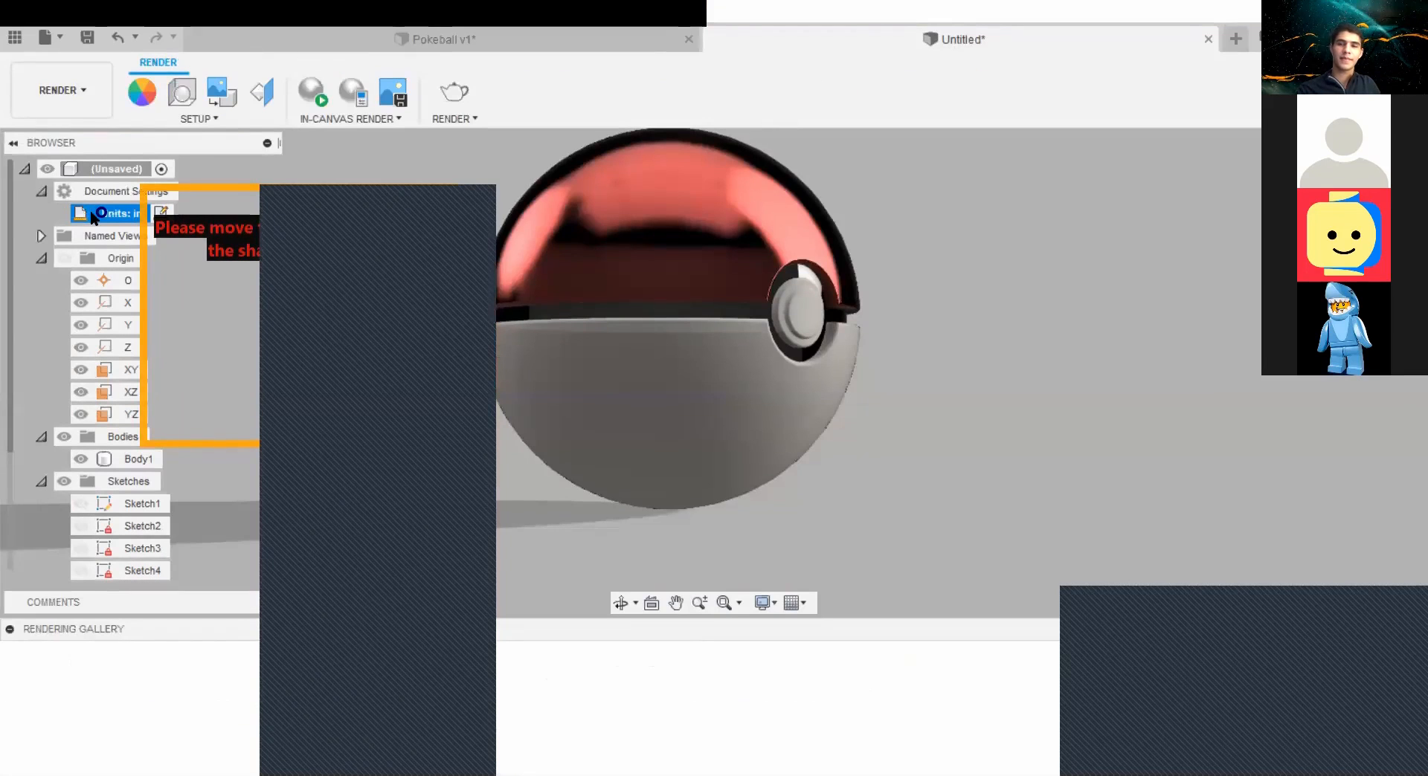
middle_click_drag(931, 443, 908, 424, "shift")
middle_click_drag(908, 350, 952, 400, "shift")
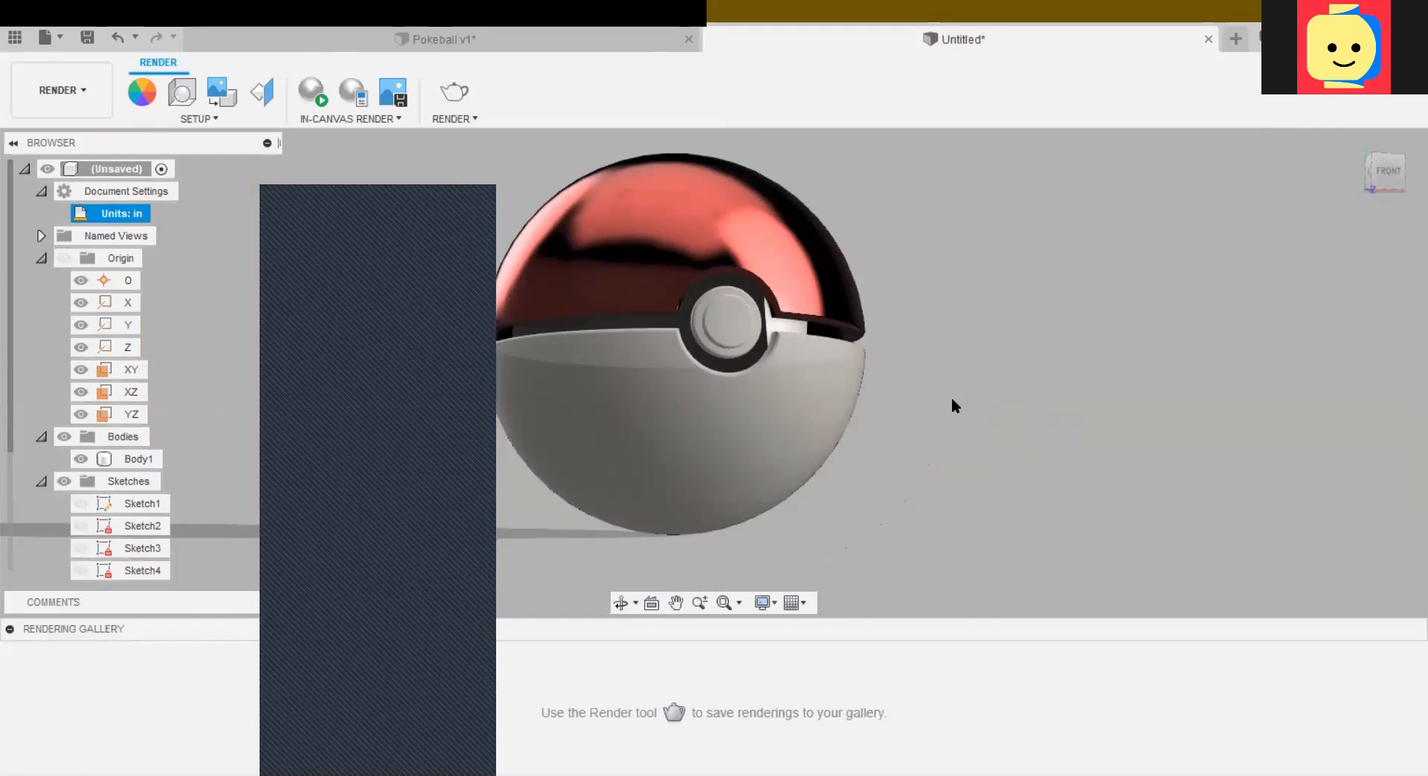
Step: Set the render scene's environment brightness to 1304.348 lx and its background to Environment
left_click(195, 94)
mouse_move(1278, 329)
left_mouse_down()
mouse_move(1296, 328)
mouse_move(1280, 332)
left_mouse_up()
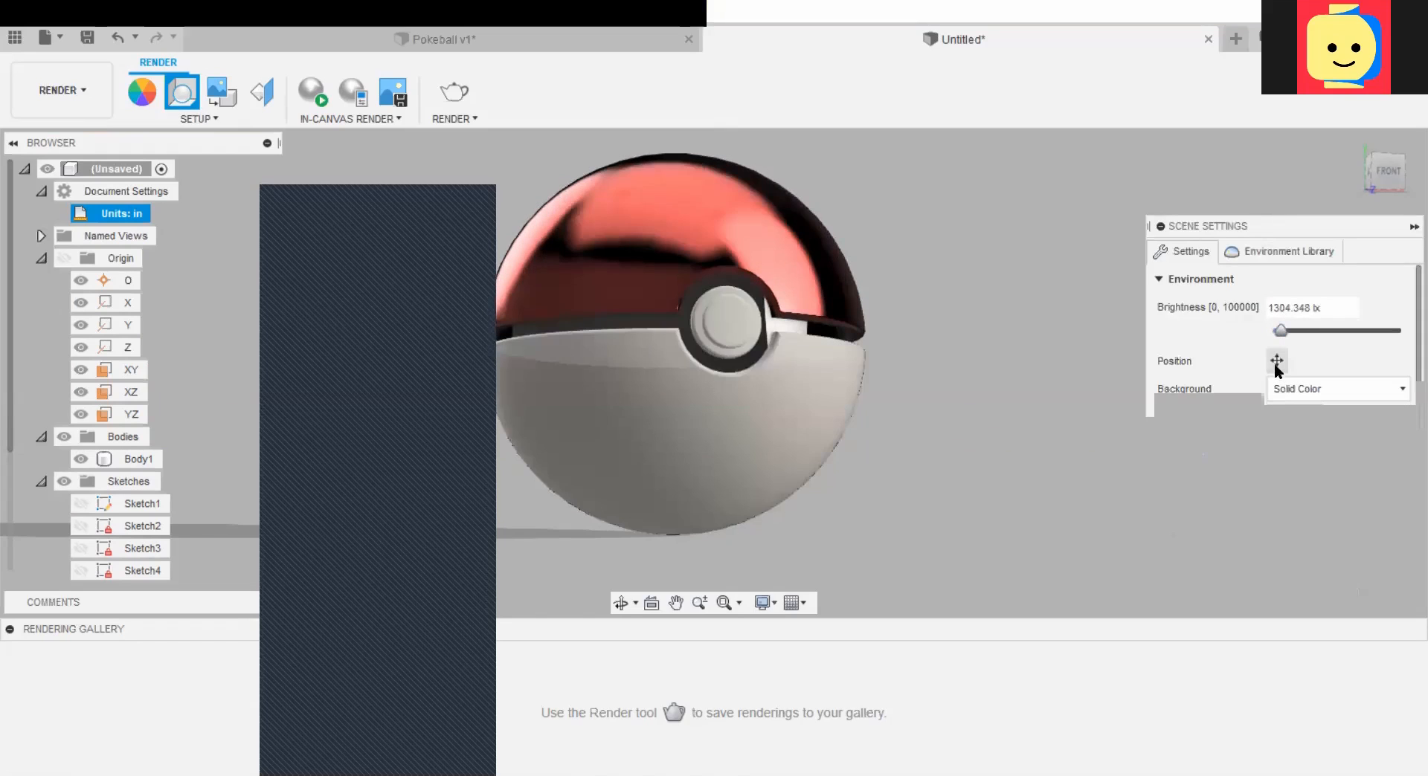
left_click(1288, 391)
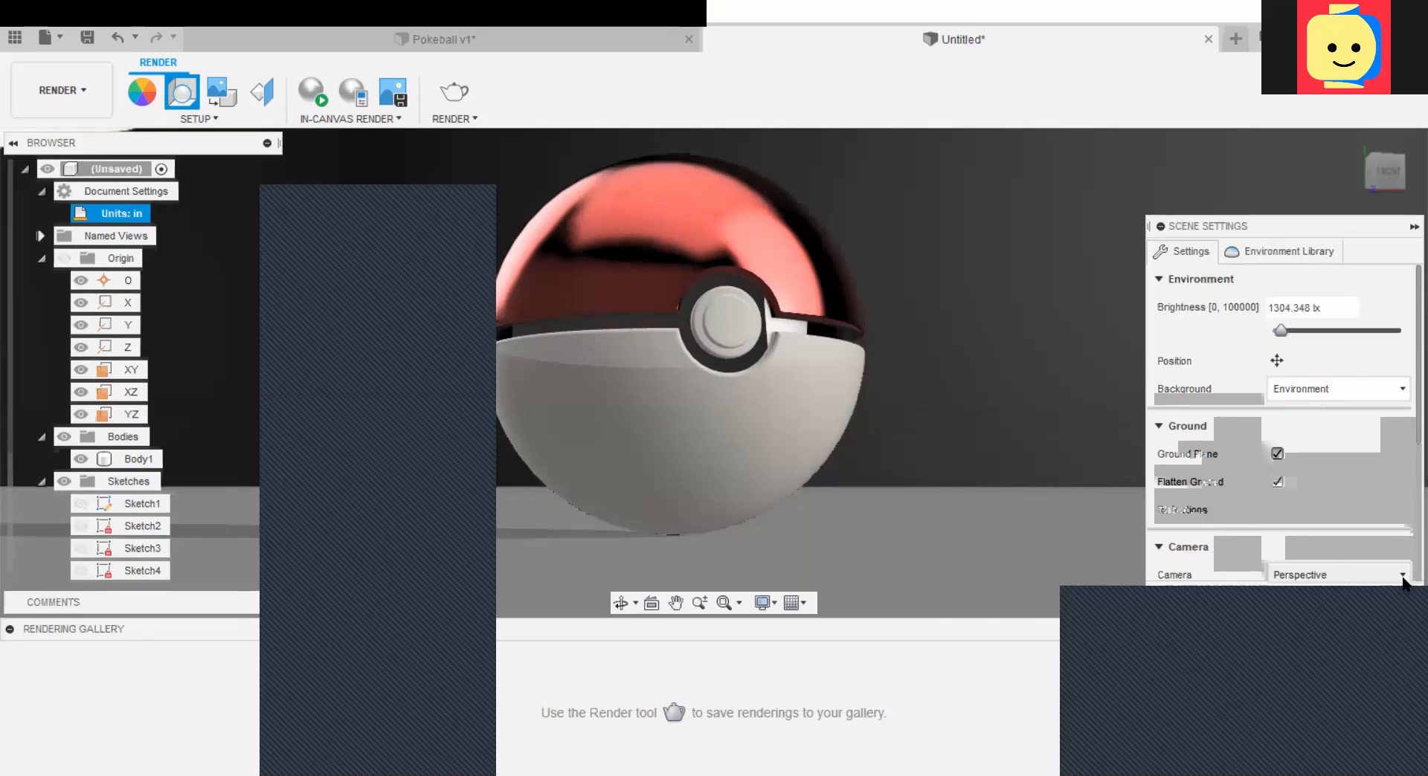
left_click(1317, 552)
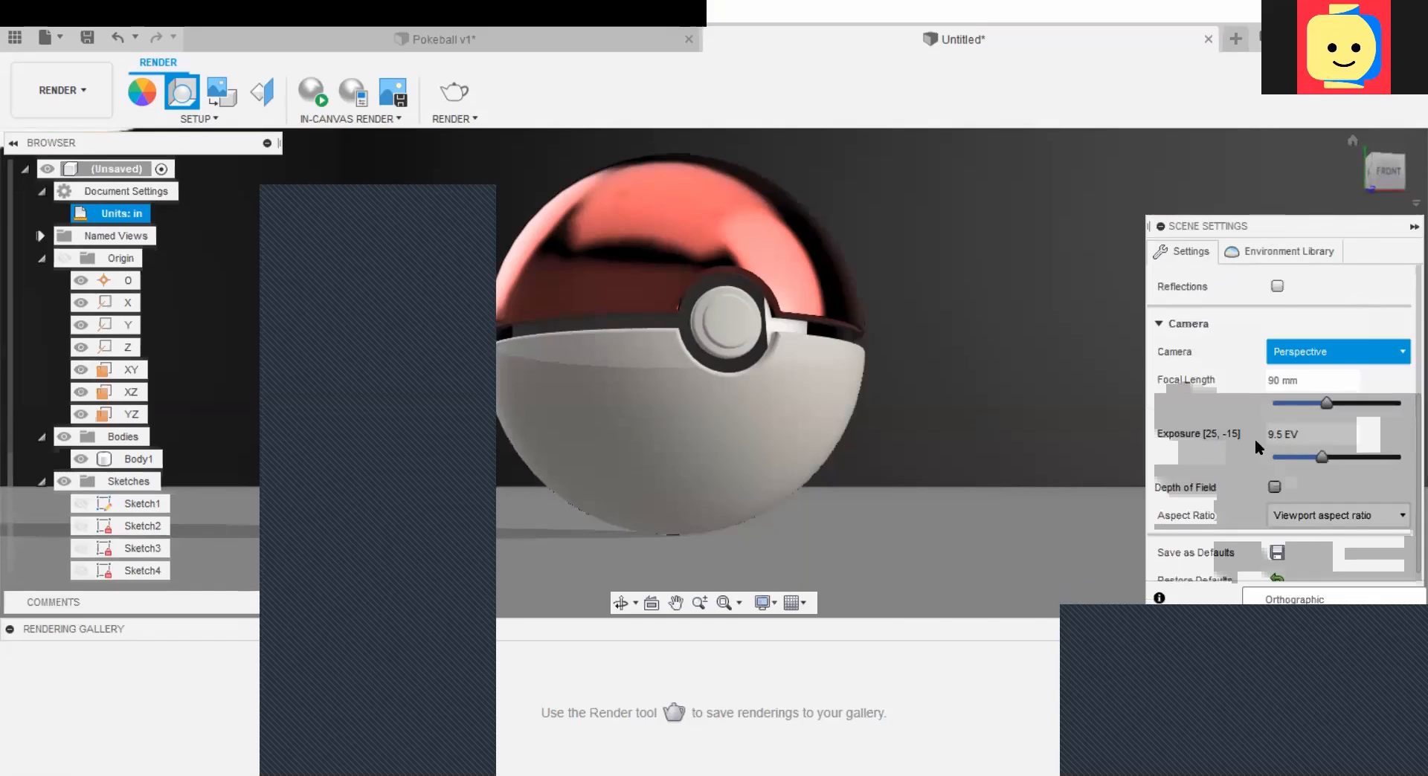
Step: Set the scene's current environment to Grid Light from the Fusion 360 Library
left_click(1243, 254)
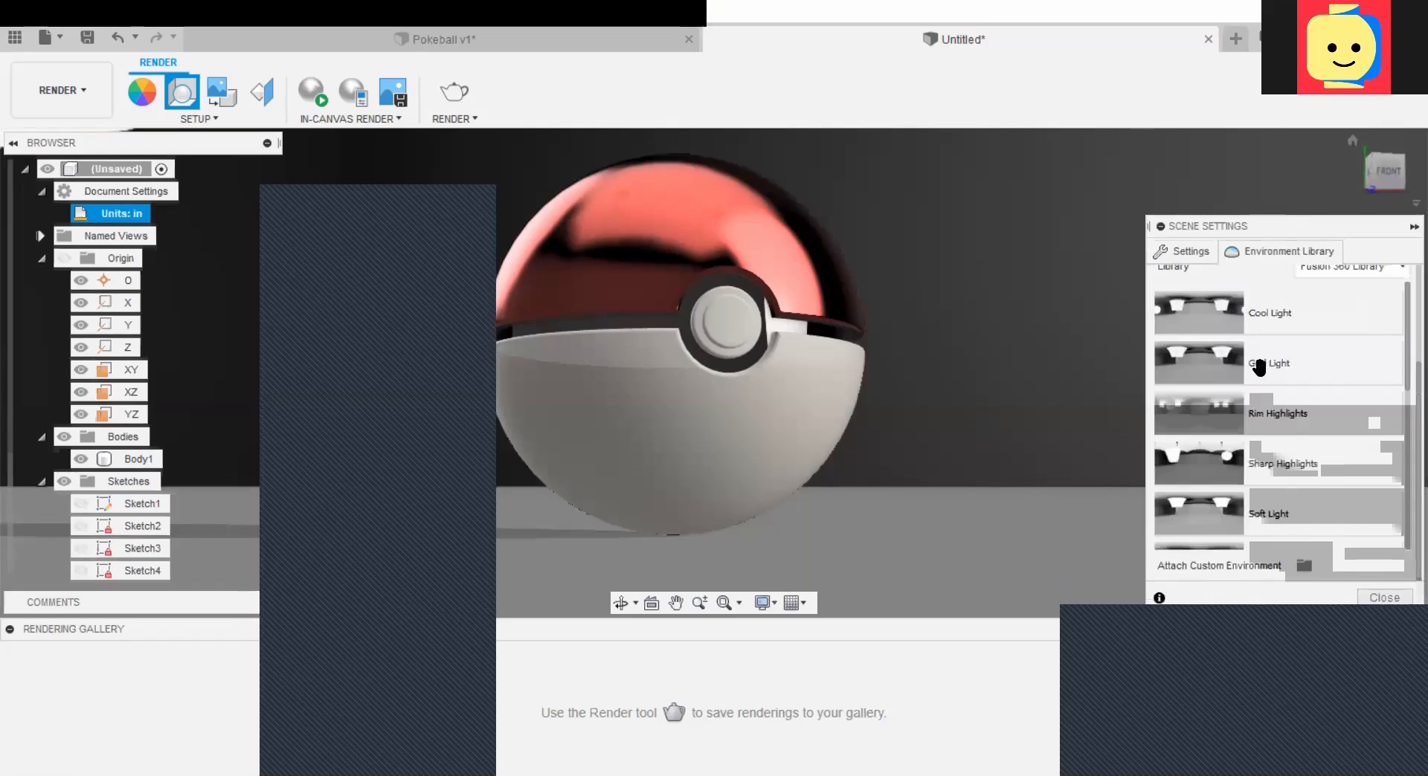
scroll(1265, 338, "down", 4)
scroll(1264, 341, "down", 3)
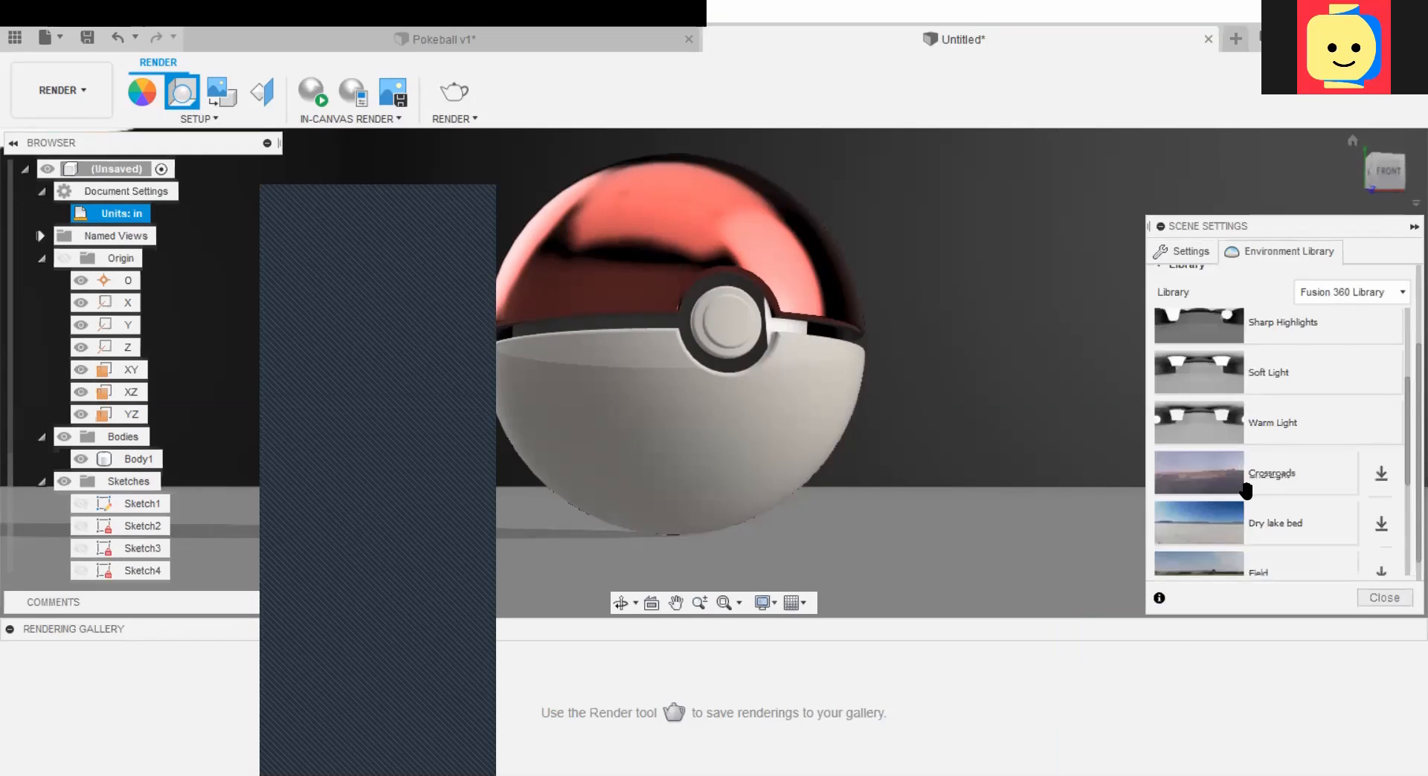
scroll(1247, 487, "down", 5)
scroll(1246, 487, "up", 5)
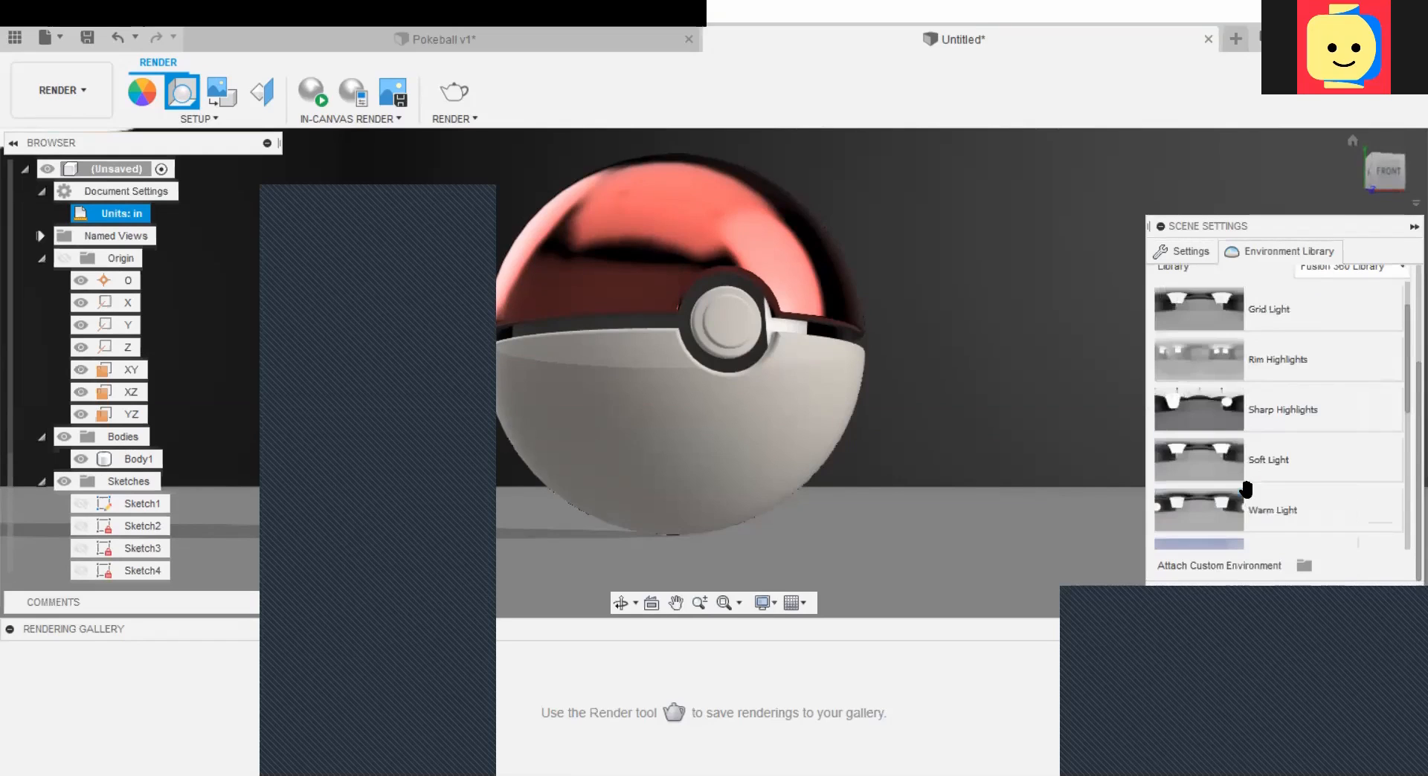
left_click(1212, 411)
scroll(1224, 349, "up", 1)
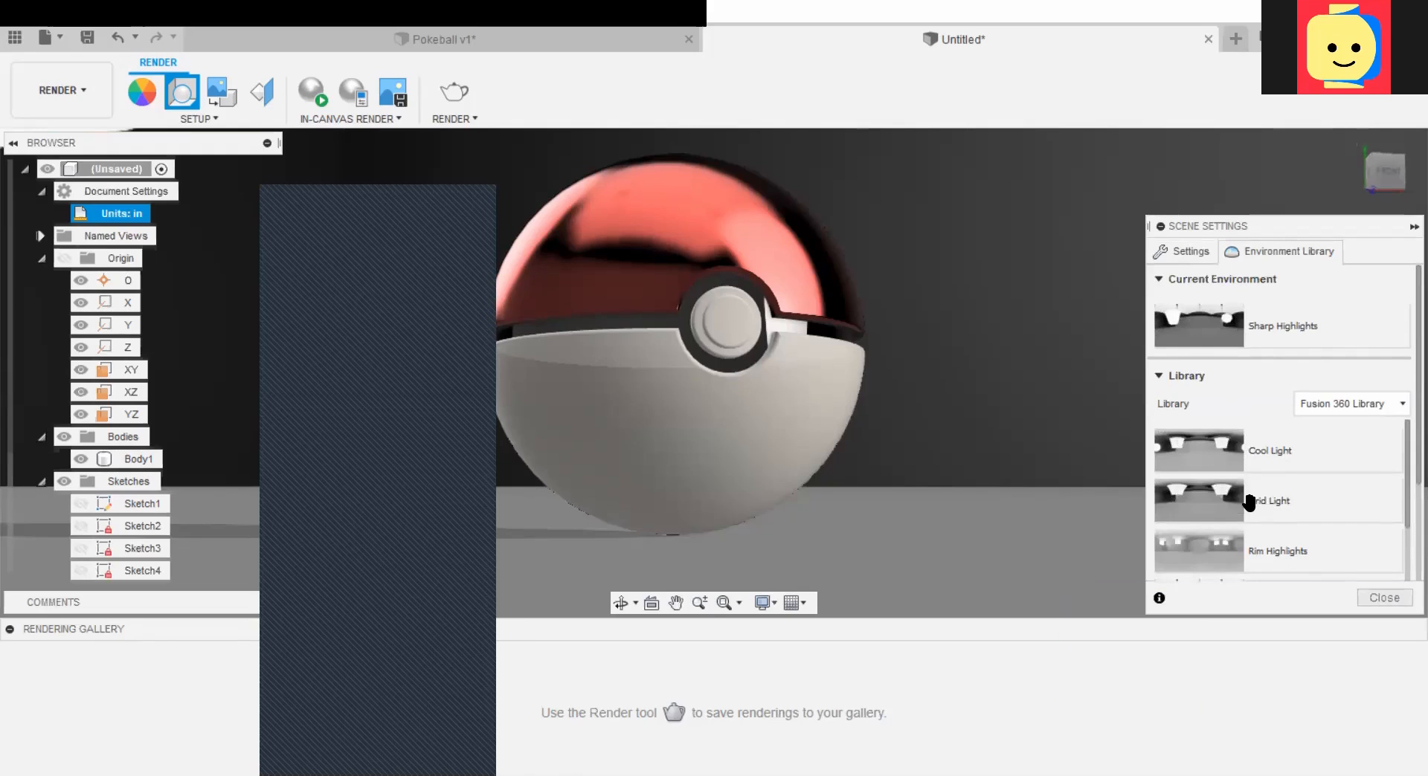
left_click_drag(1269, 318, 1269, 324)
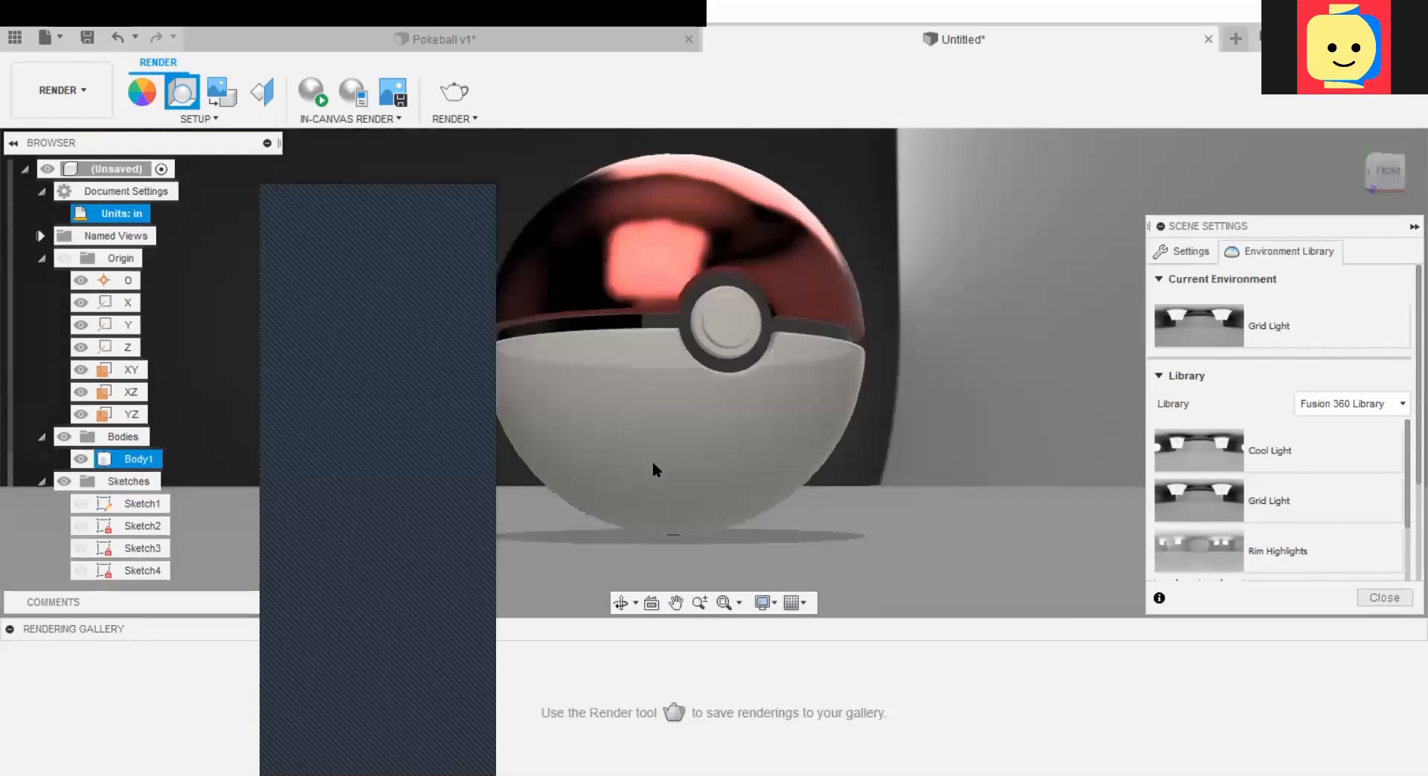
scroll(890, 436, "down", 3)
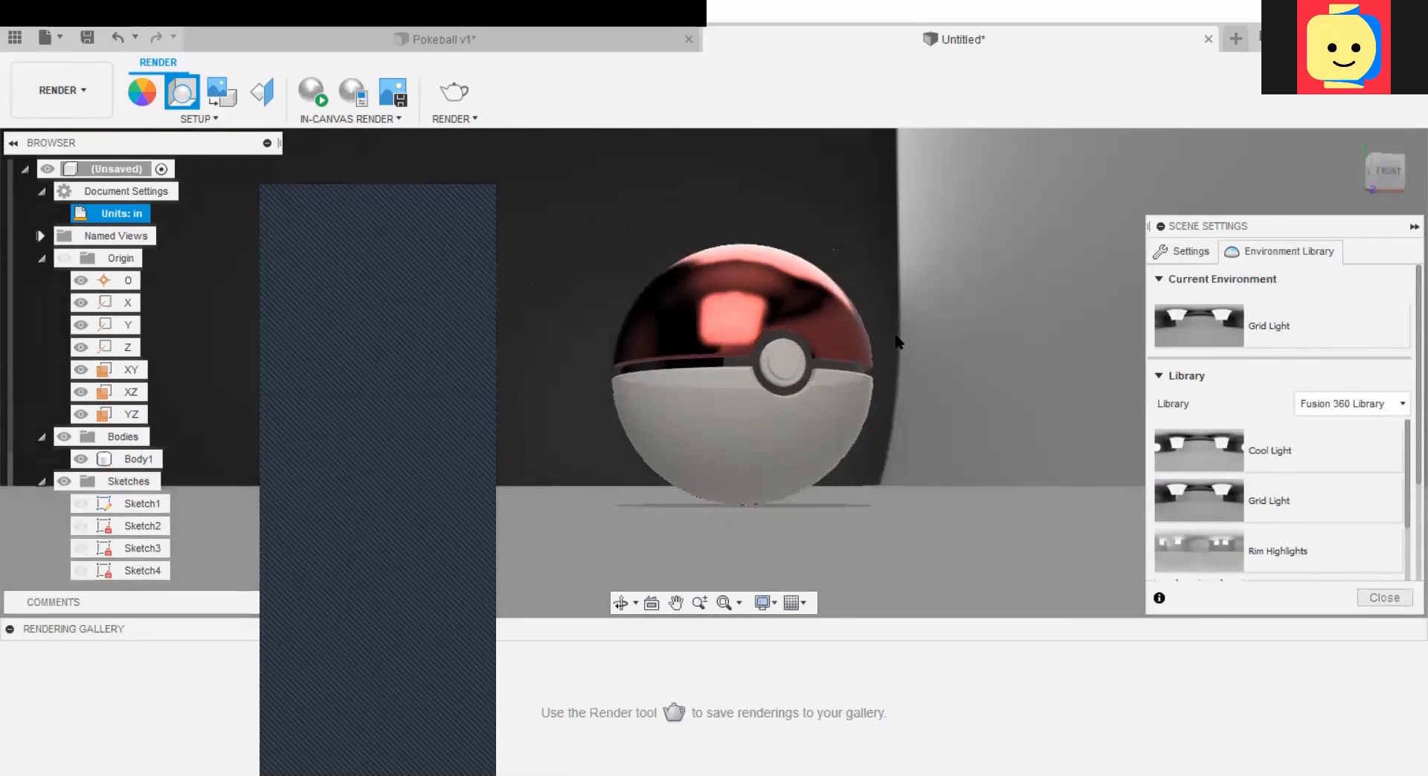
scroll(897, 338, "up", 1)
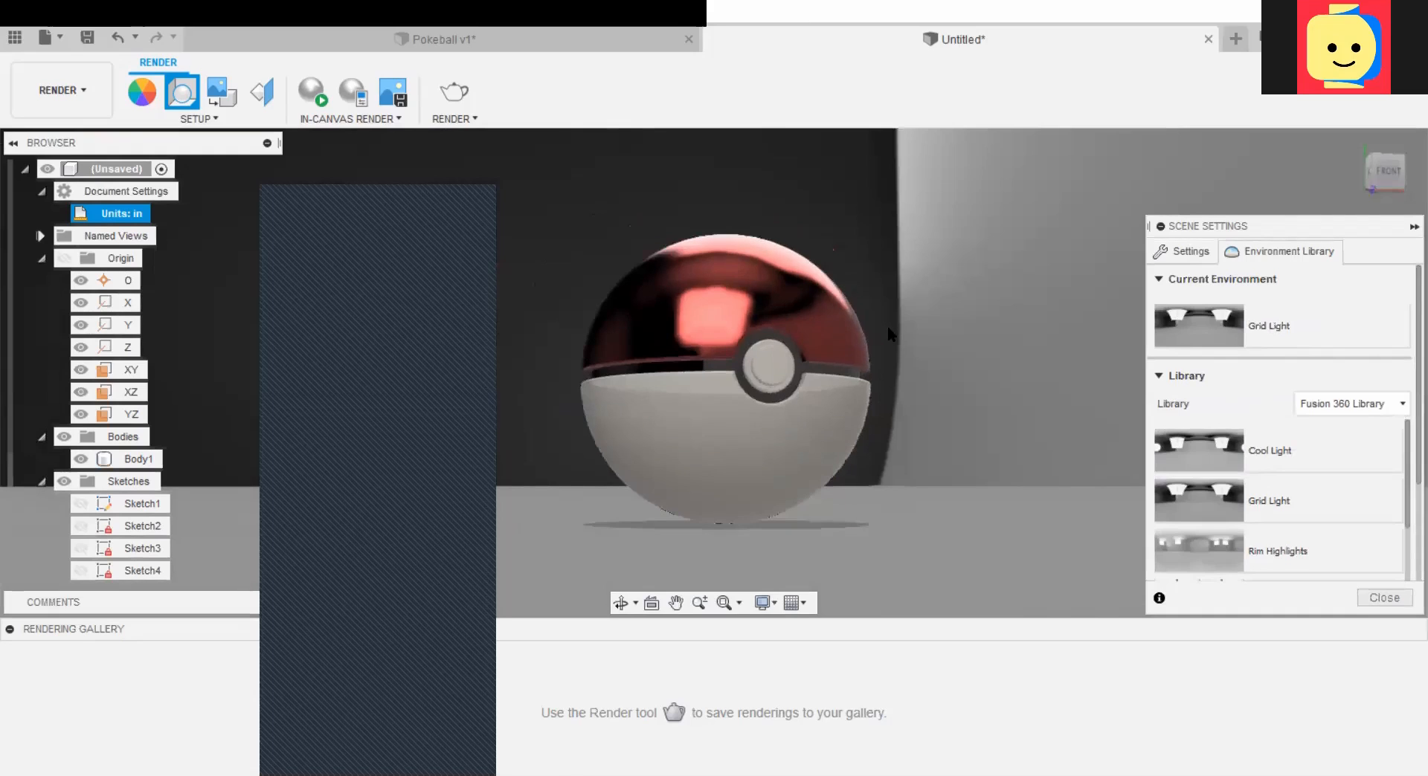
middle_click_drag(902, 338, 880, 314, "shift")
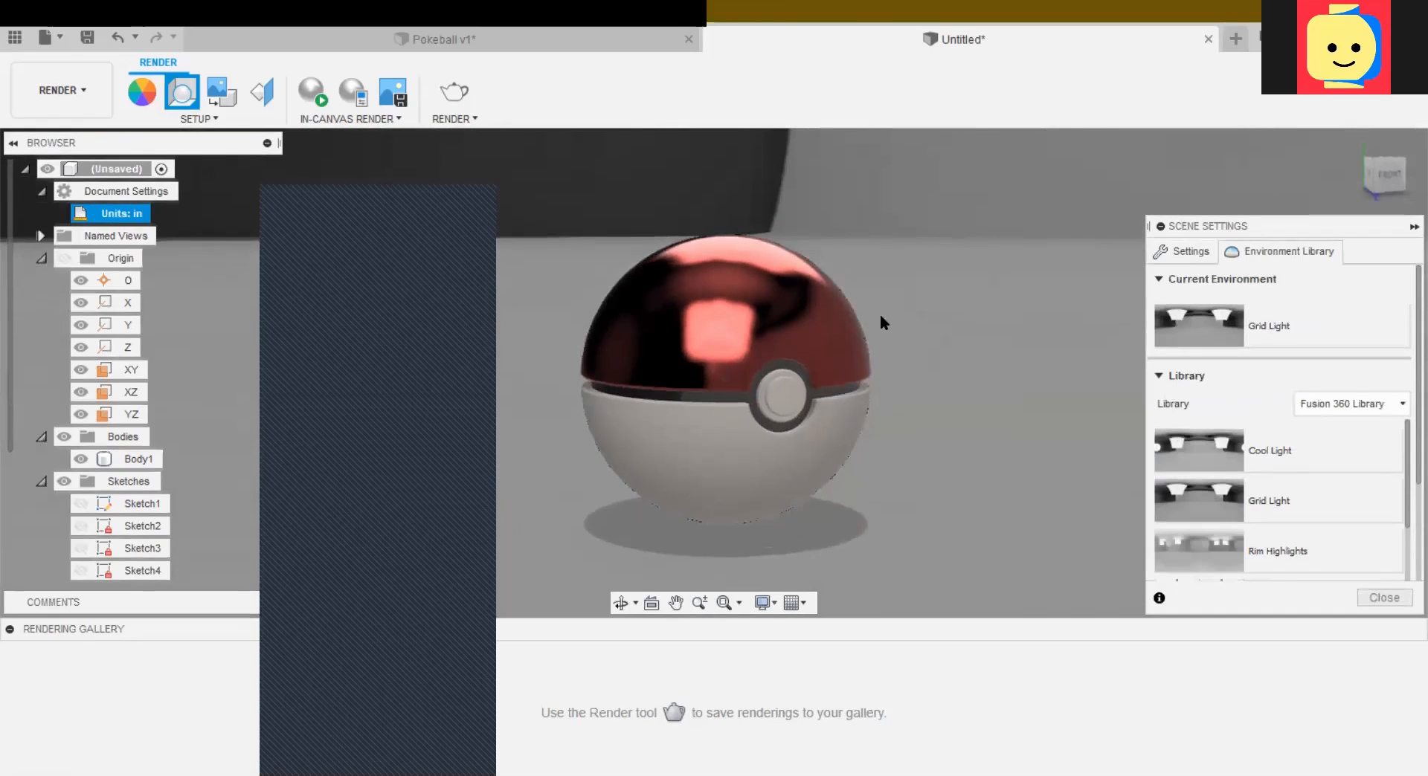
Step: Try to start a render of the ball, and save the design under the name Pokeball
left_click(463, 92)
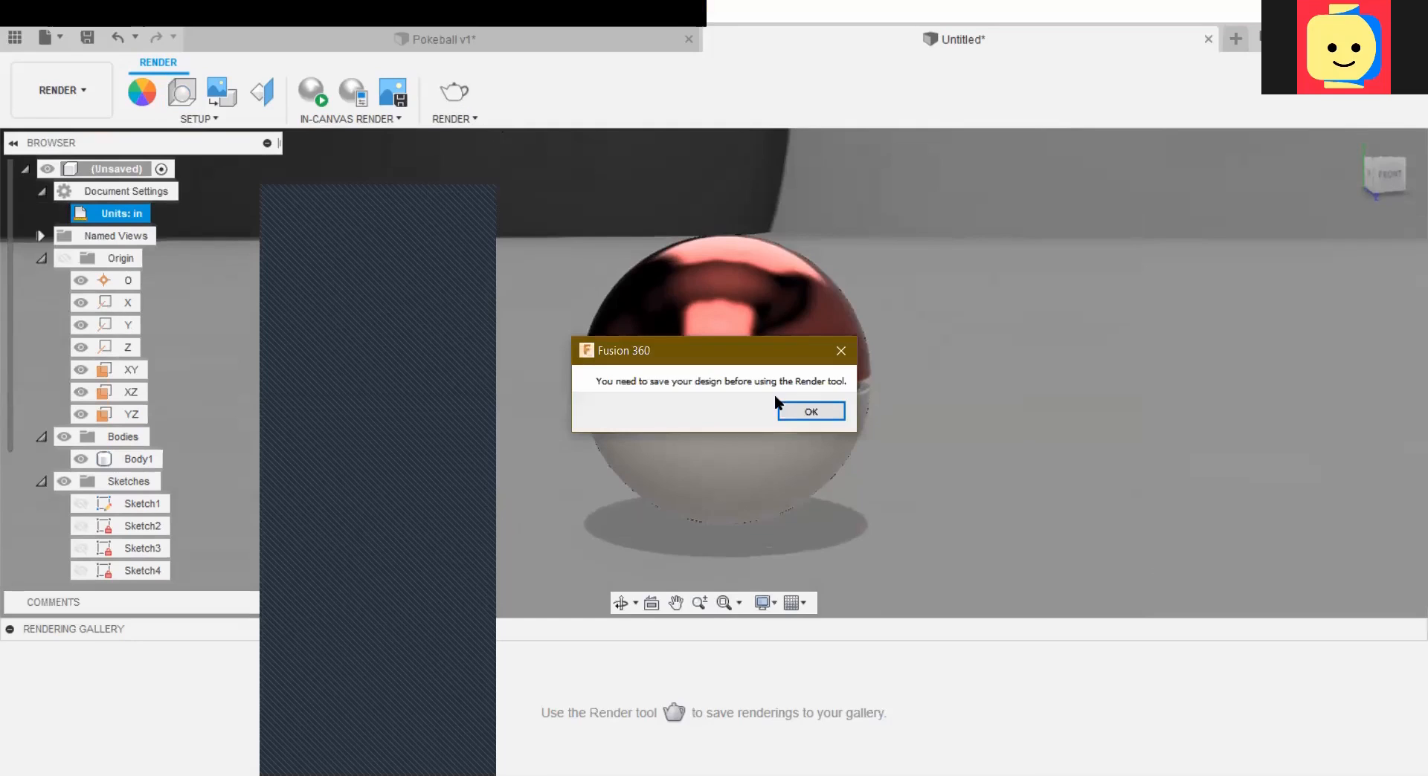
left_click(793, 406)
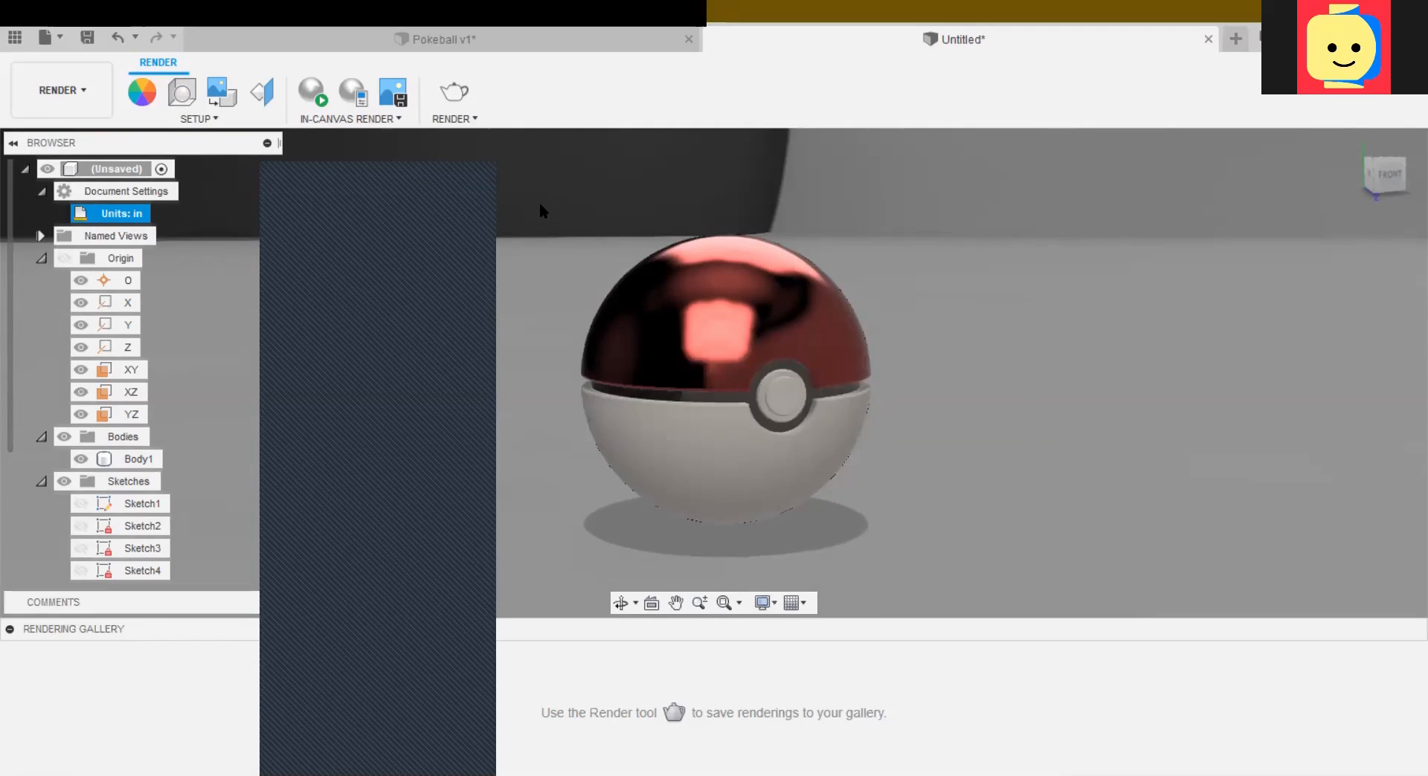
type("Poke")
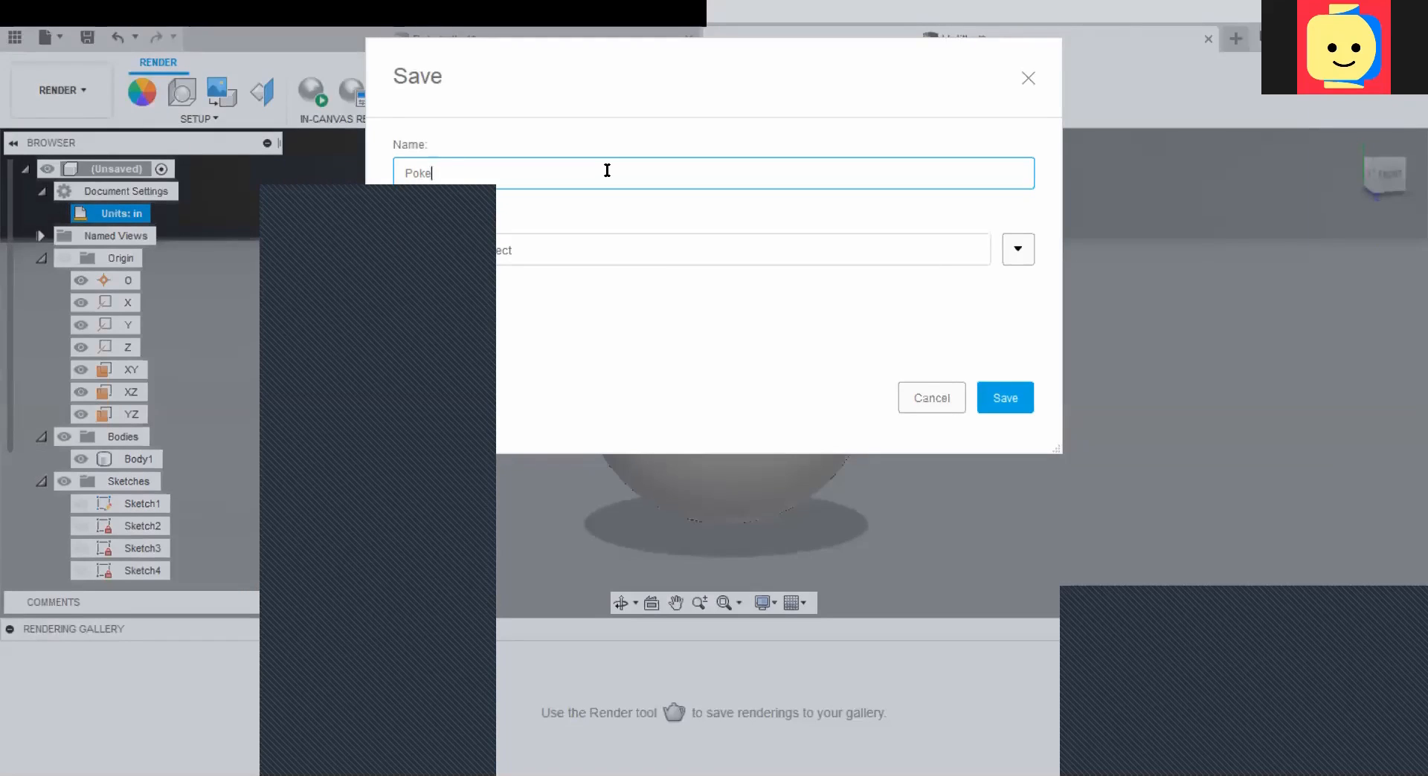
type("ball")
left_click(985, 400)
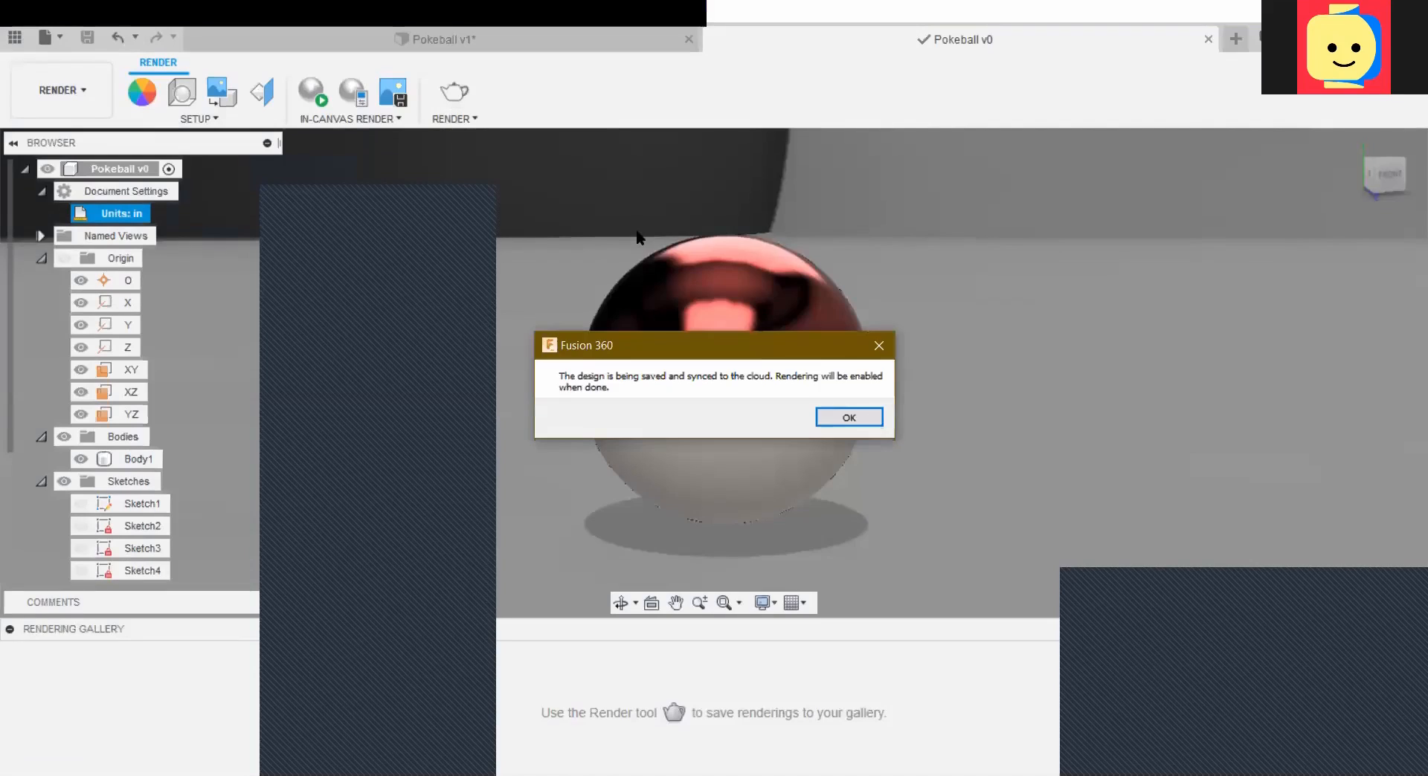
left_click(847, 418)
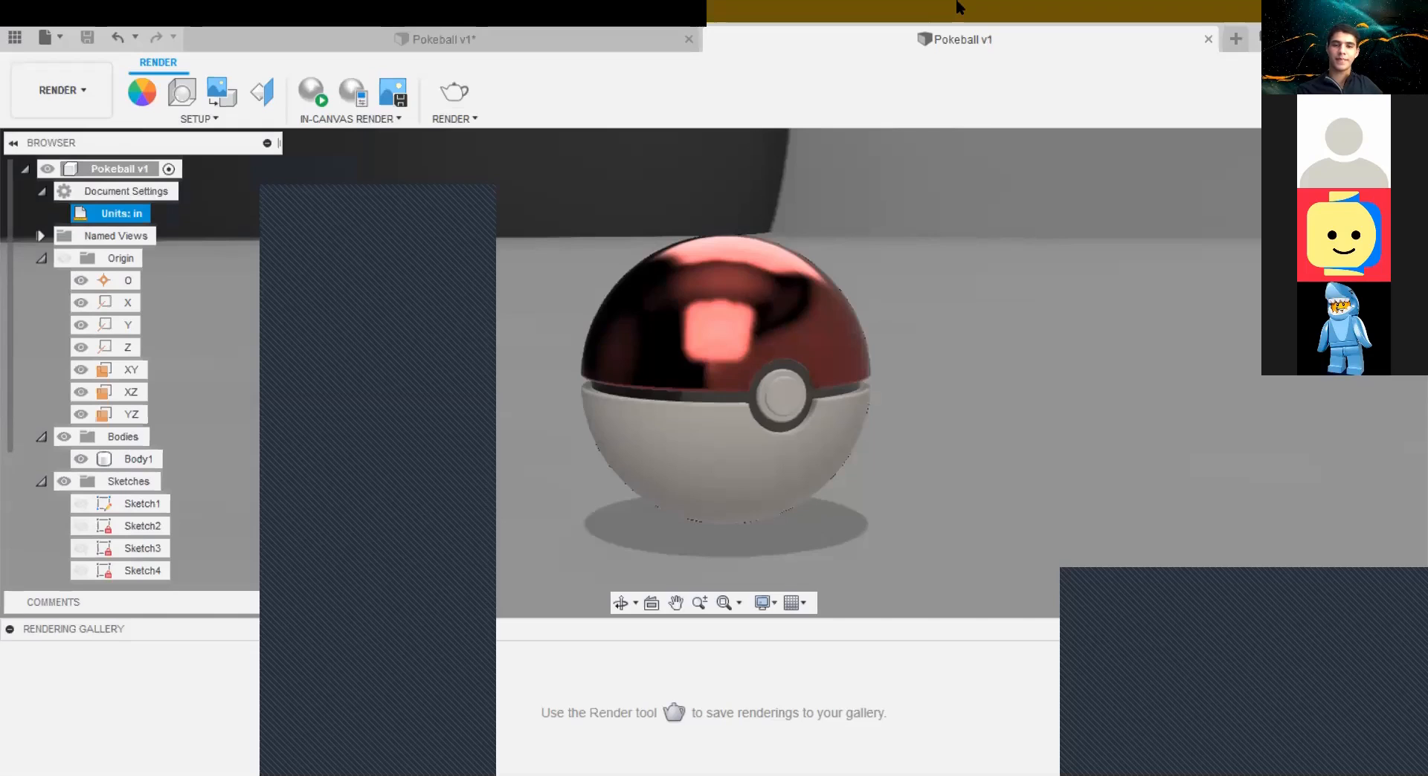
left_click(87, 83)
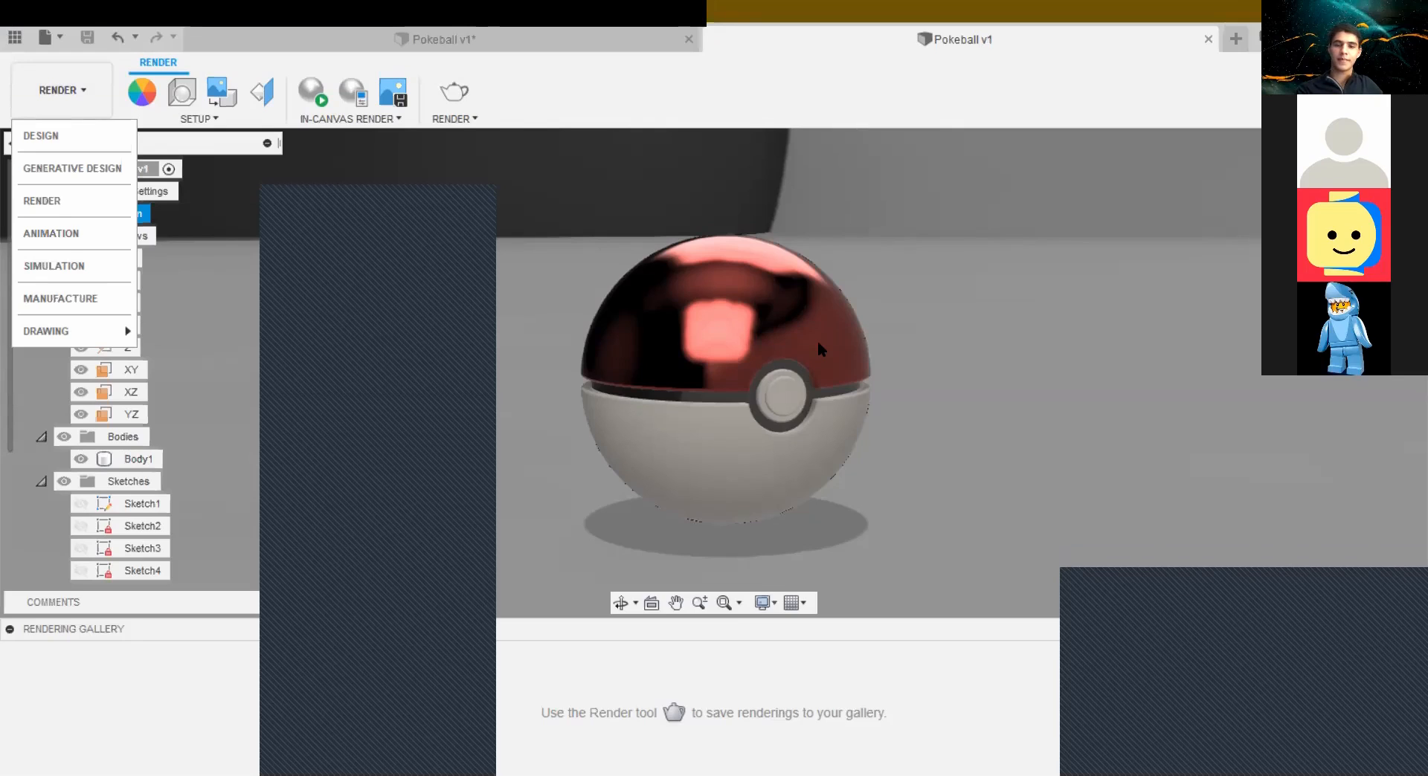
Step: Set the Appearance tool to apply to faces and examine the finishes on the ball's button, groove and lower rim
left_click(139, 98)
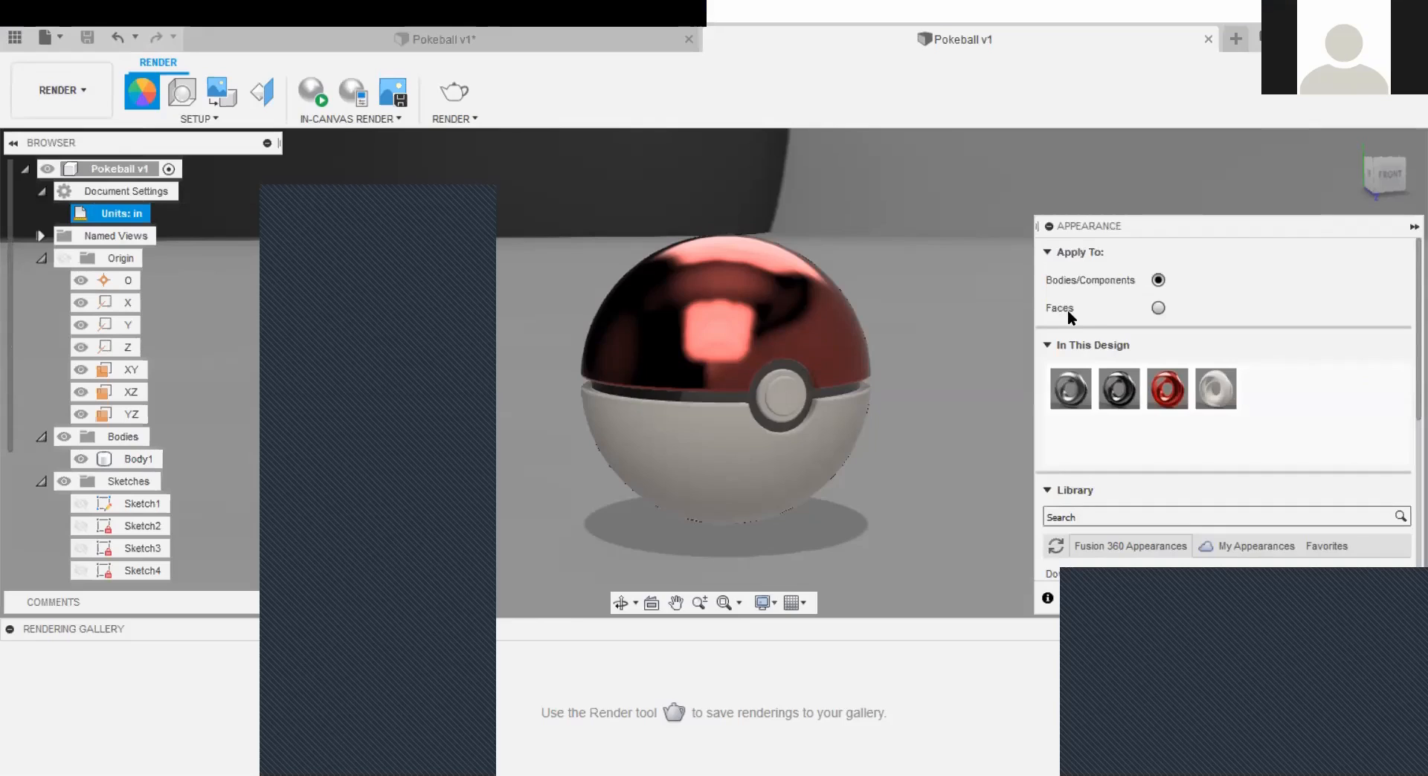
left_click(1156, 309)
left_click(1409, 227)
scroll(765, 471, "up", 5)
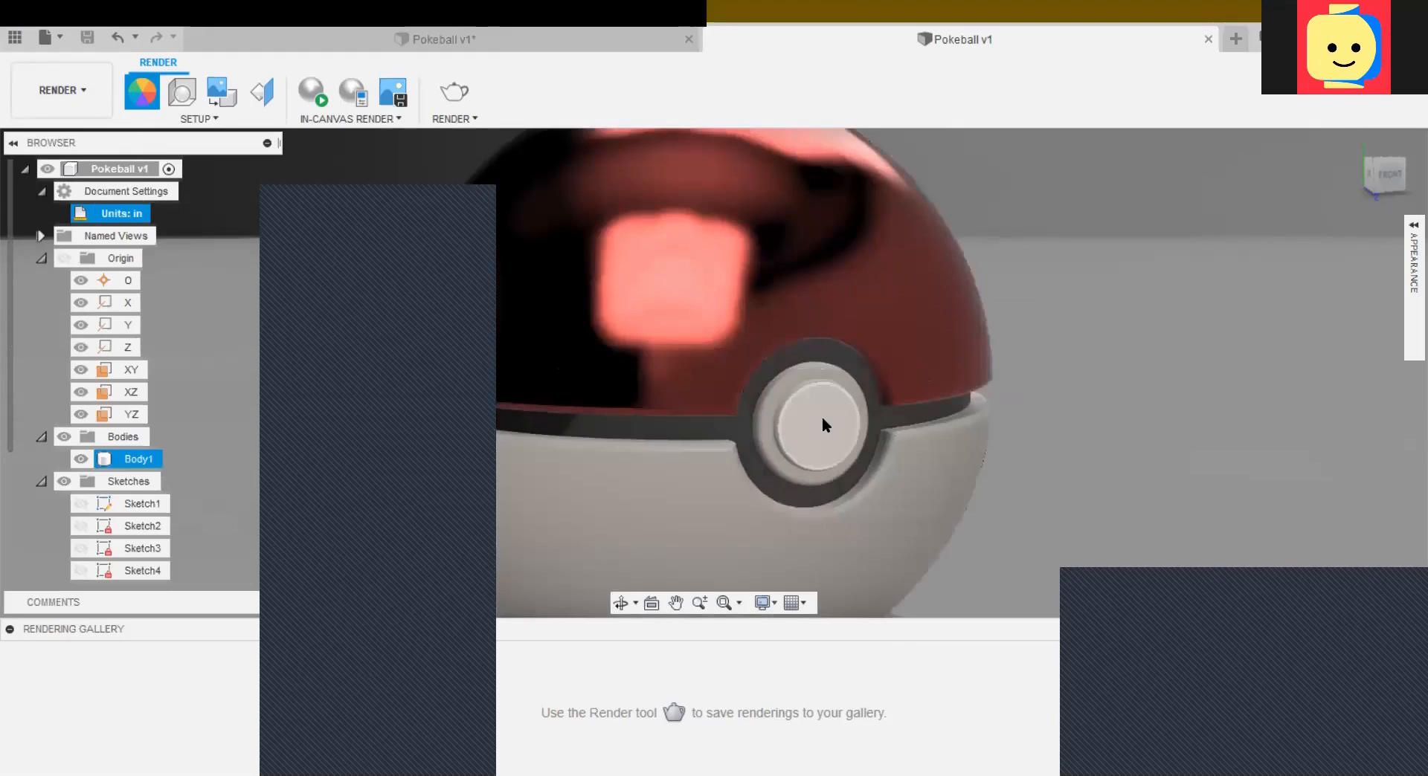
scroll(909, 369, "down", 5)
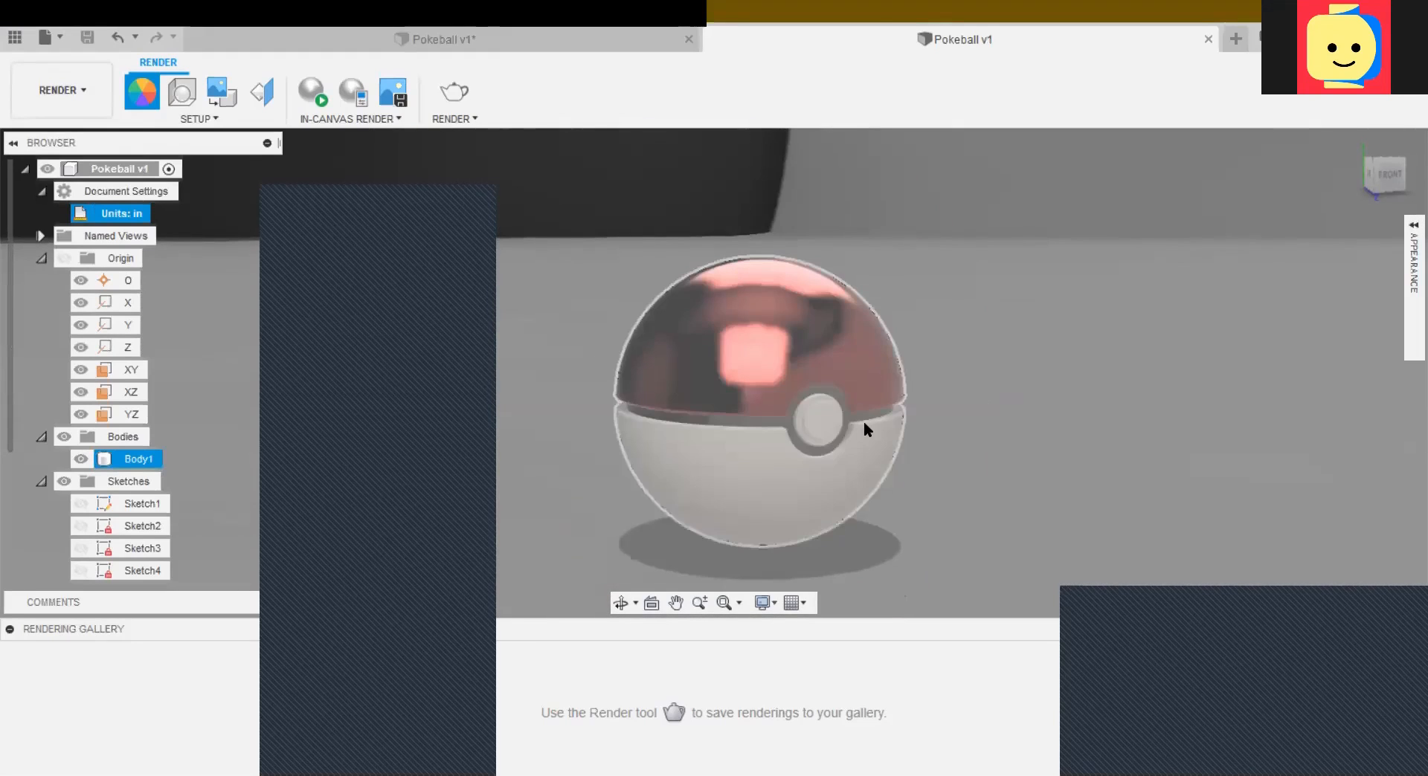
middle_click_drag(747, 316, 747, 526, "shift")
scroll(771, 488, "down", 3)
scroll(771, 488, "up", 5)
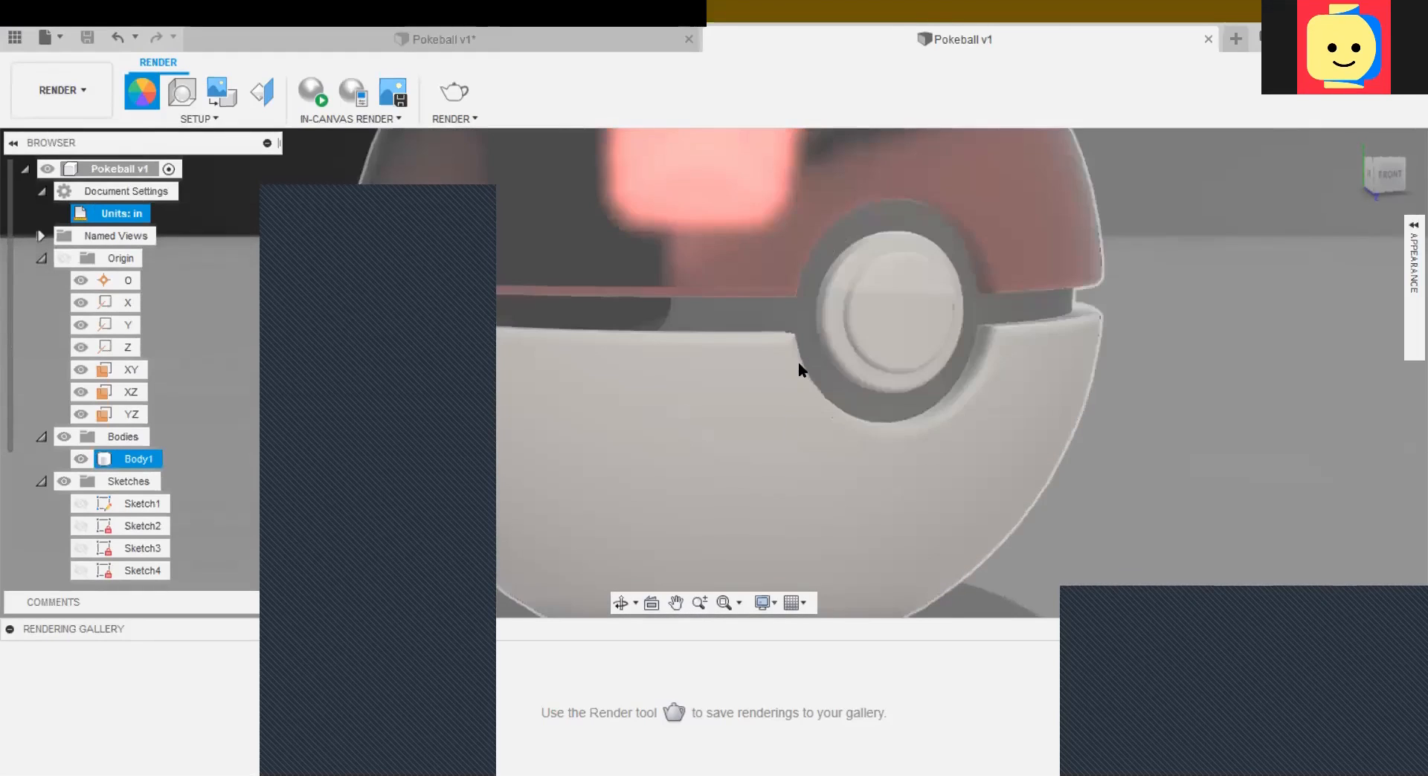
scroll(797, 362, "up", 3)
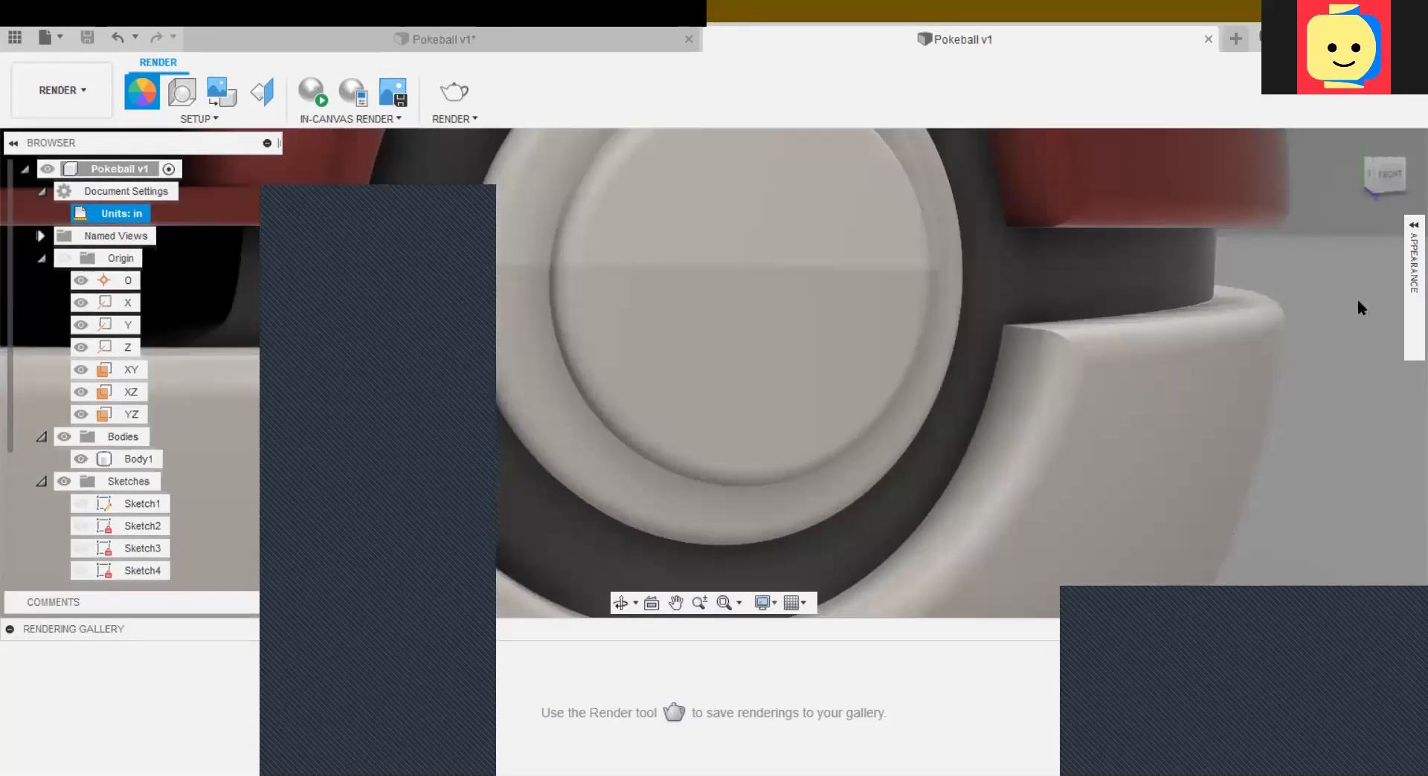
scroll(1251, 297, "up", 3)
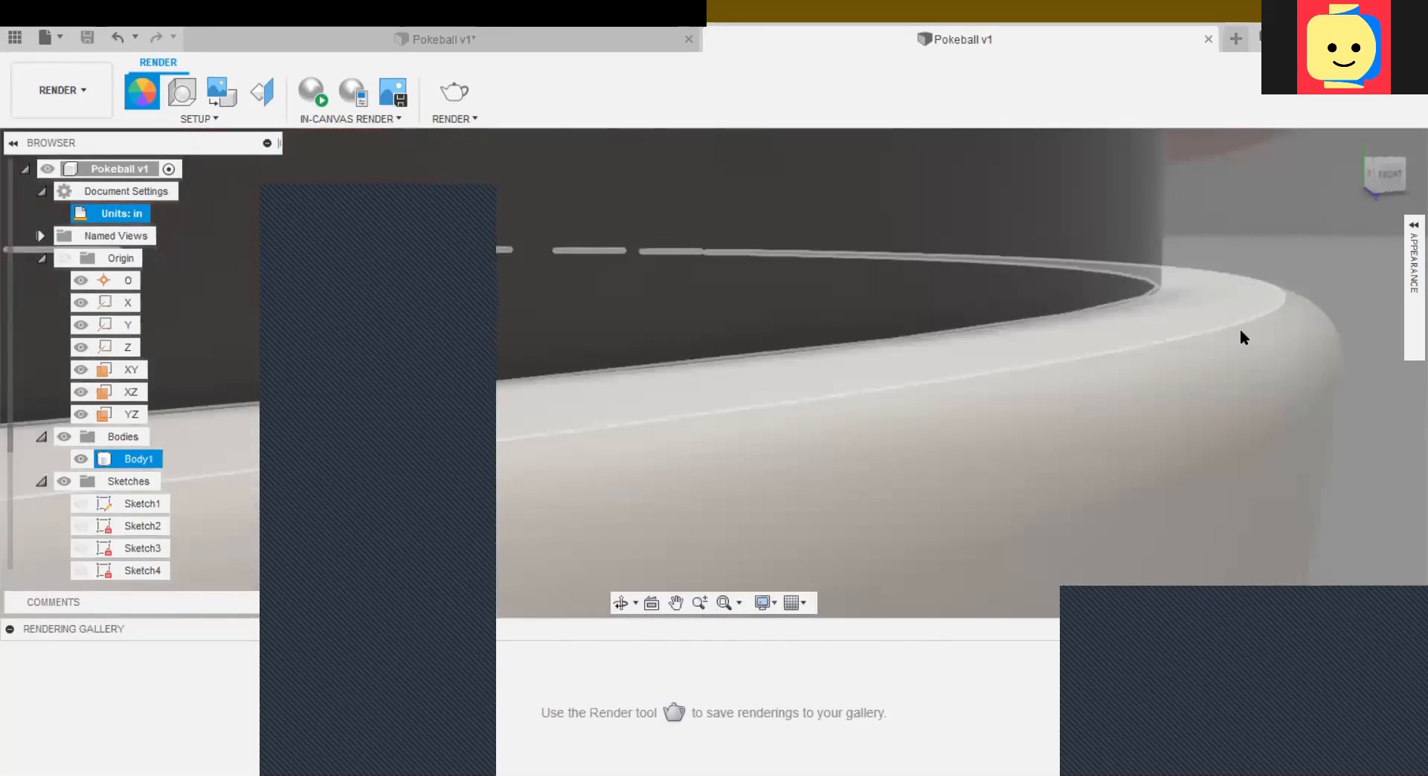
scroll(1247, 463, "down", 5)
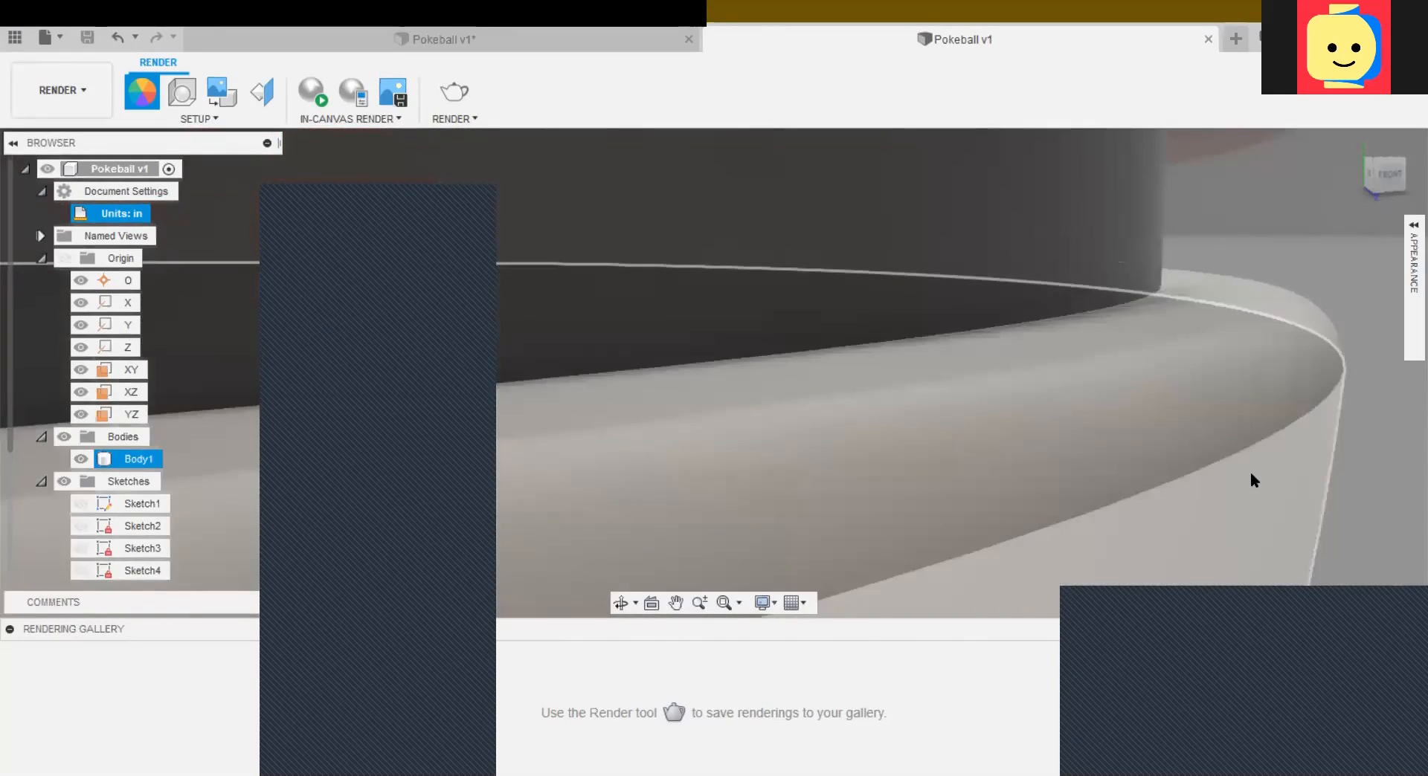
scroll(1251, 468, "down", 5)
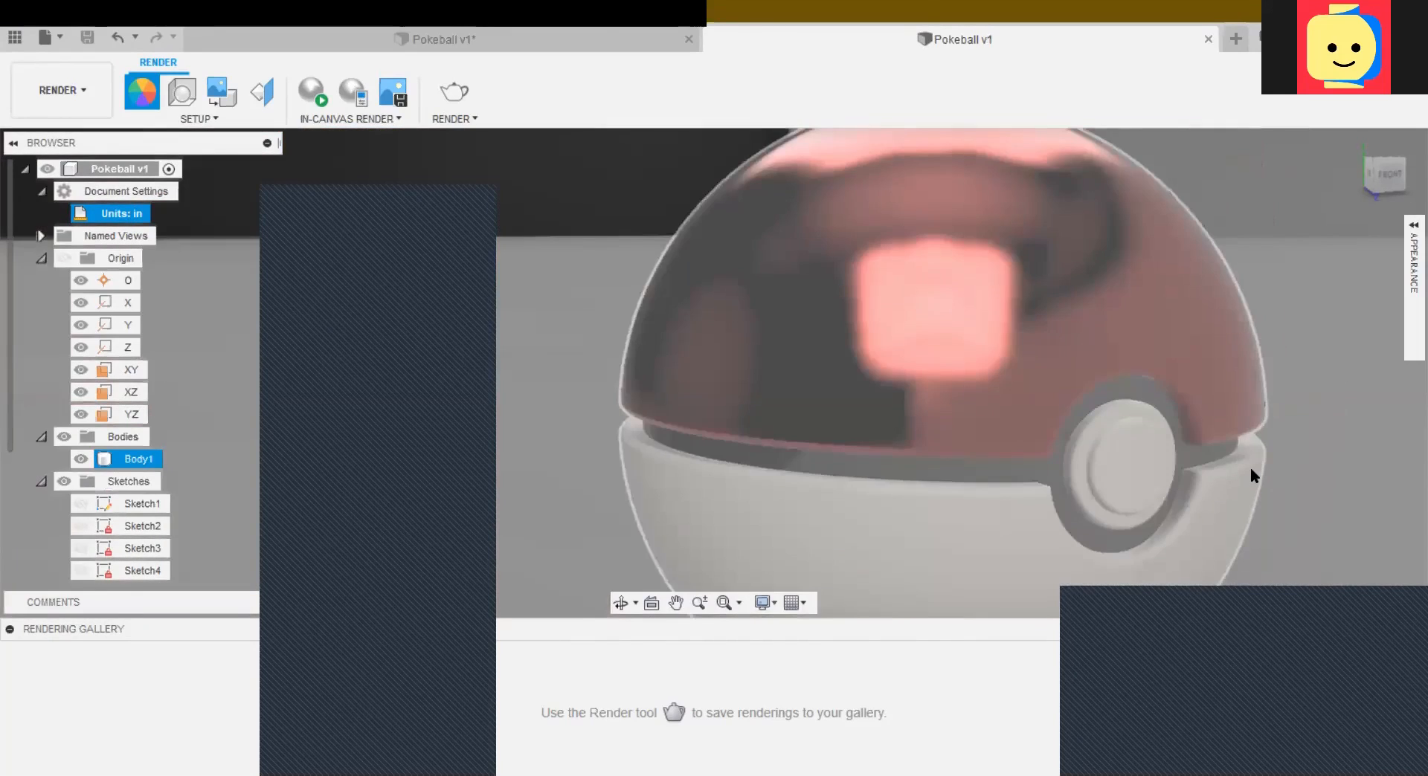
scroll(1321, 474, "down", 2)
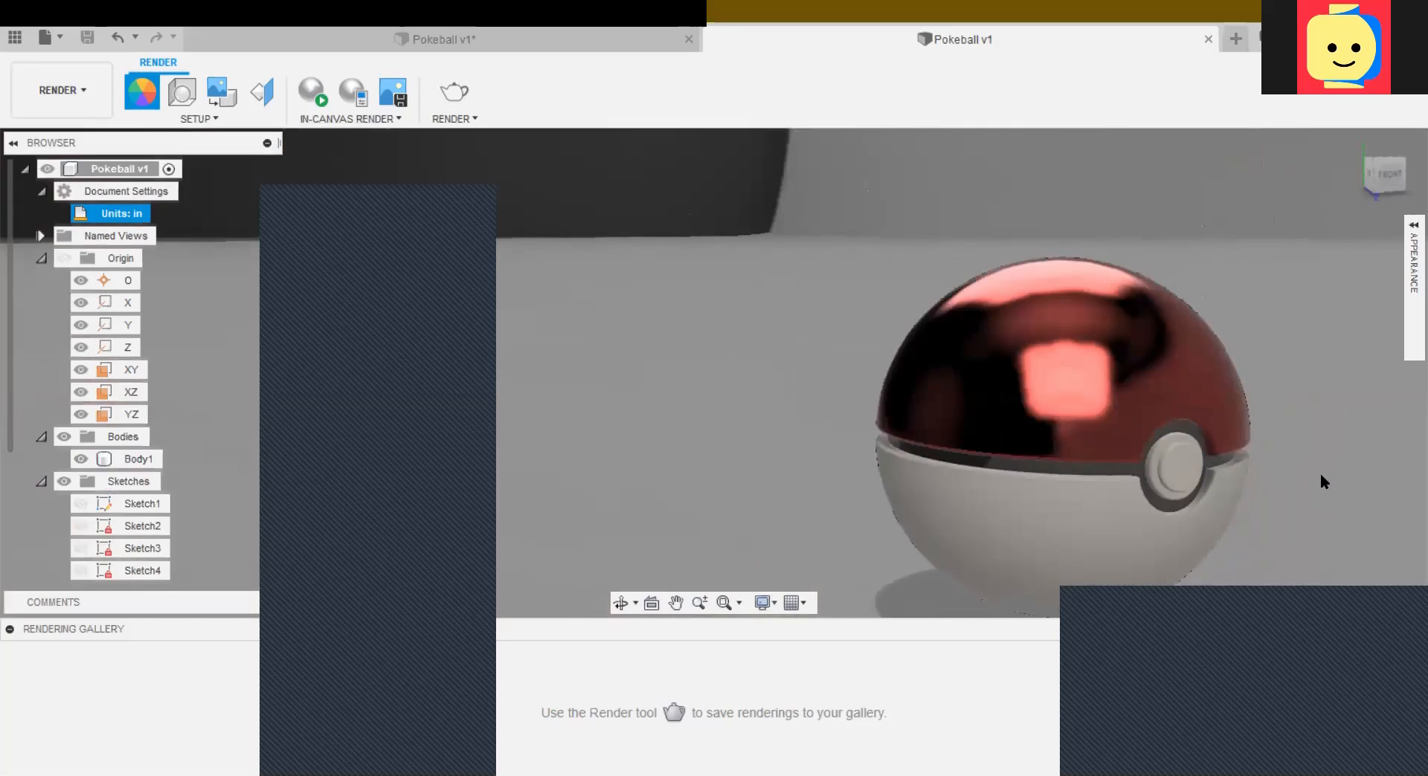
Step: Centre the ball in the canvas and start a 1536 × 527 px cloud render of it at Standard quality
middle_click_drag(1319, 463, 1095, 364)
key("a")
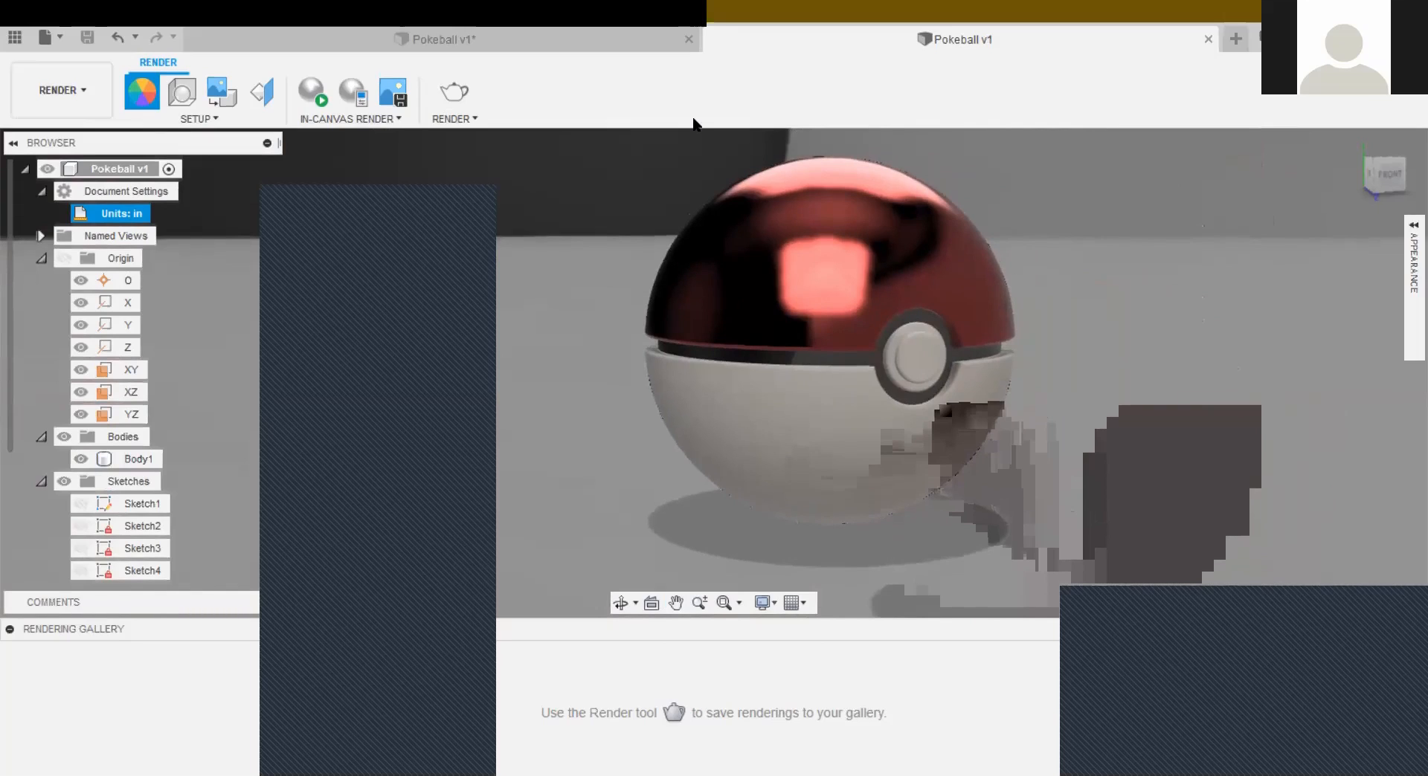
left_click(455, 95)
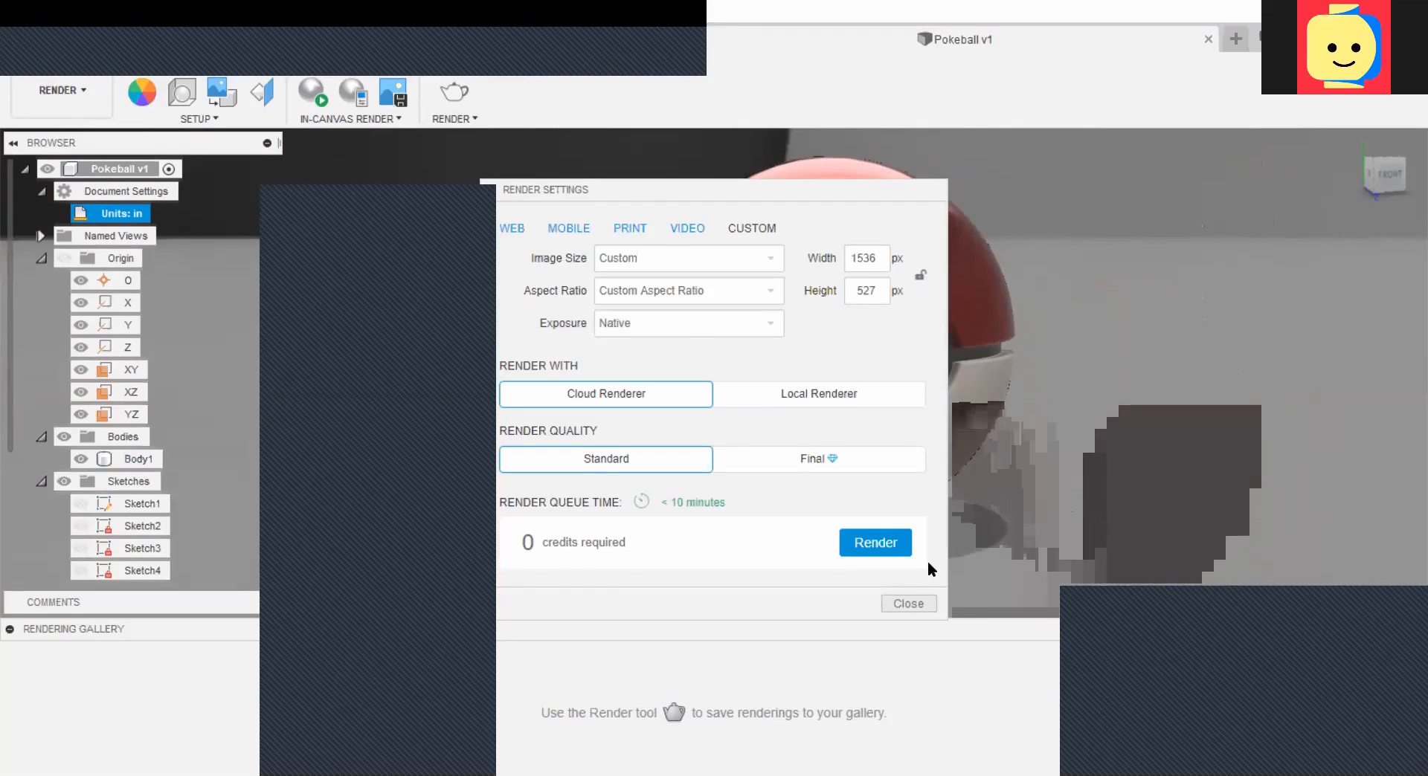
left_click(866, 542)
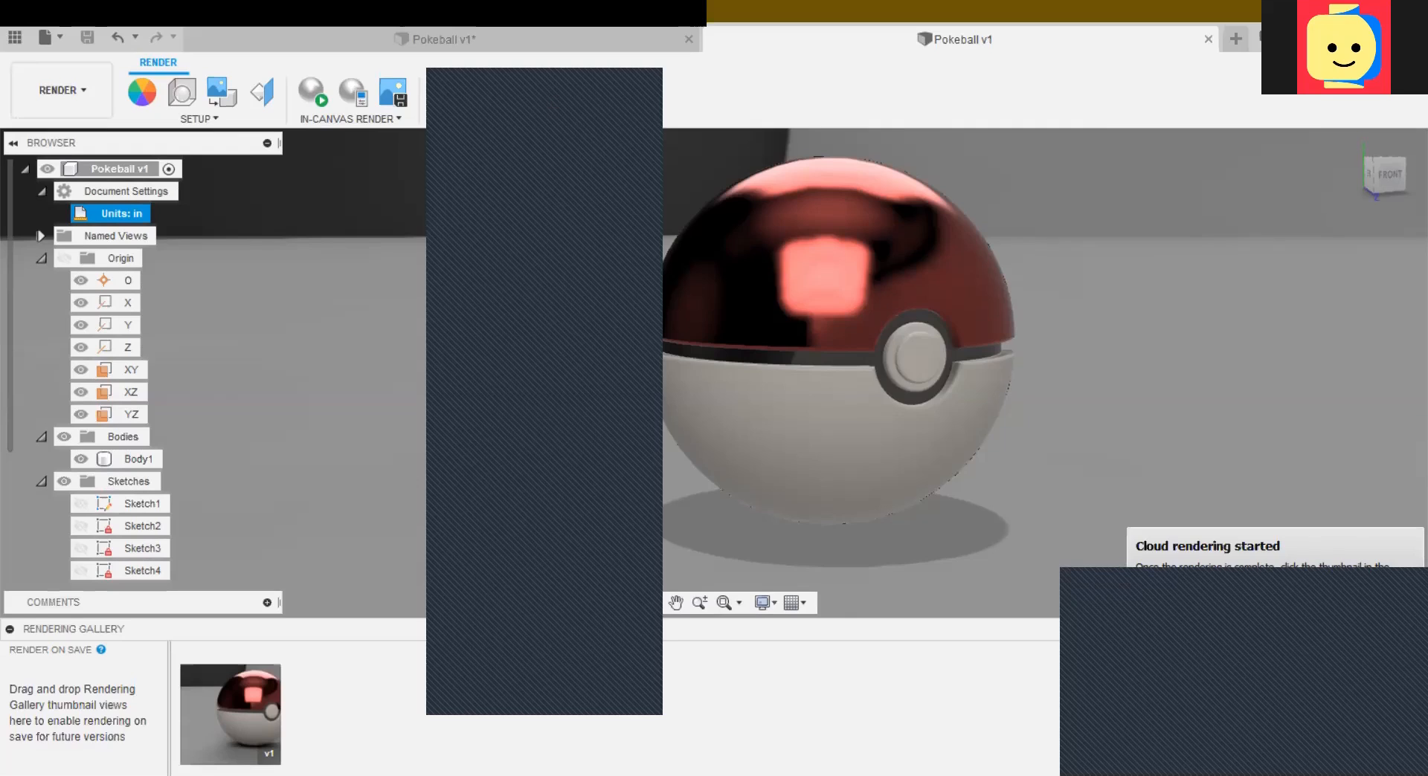
Step: Open the ball's cloud-rendered image from the rendering gallery and reposition its window over the canvas
mouse_move(223, 714)
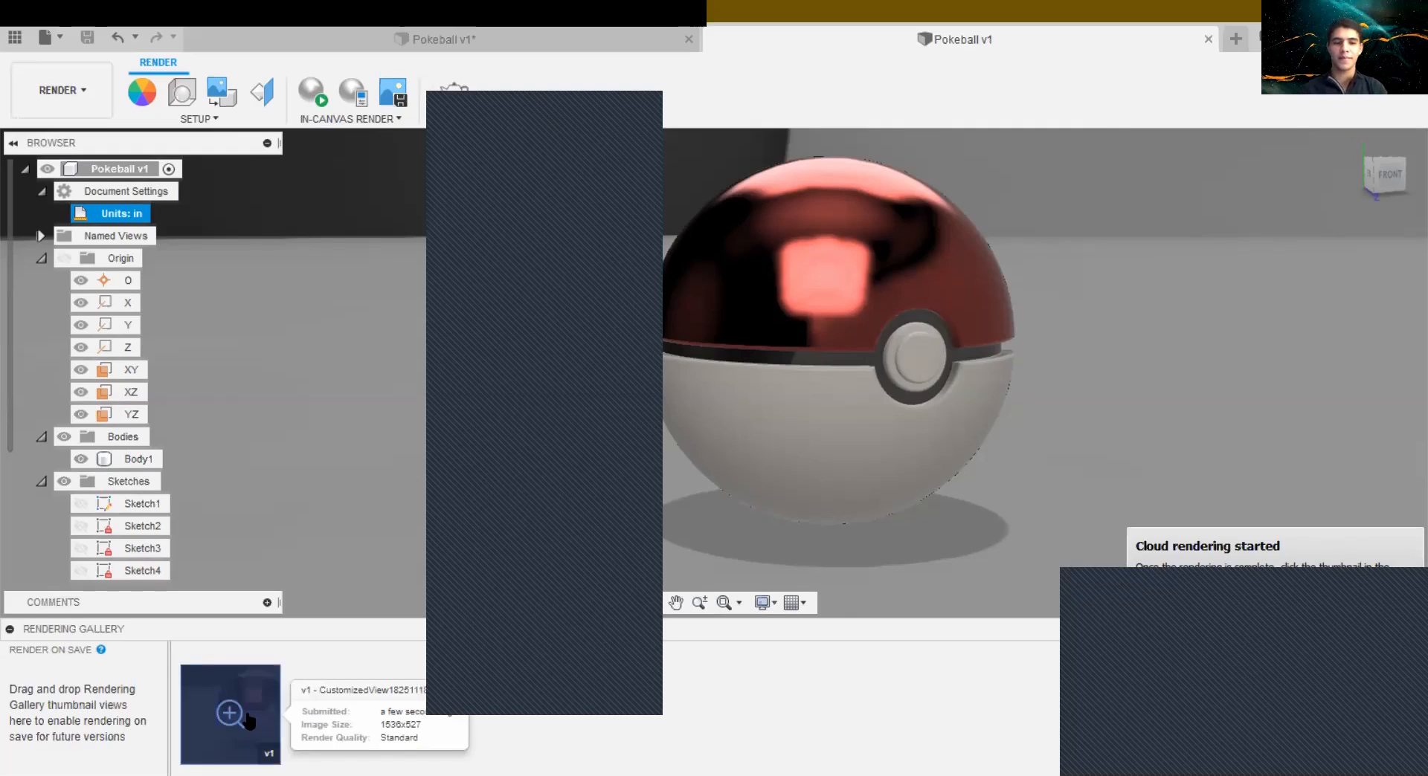
left_click(247, 720)
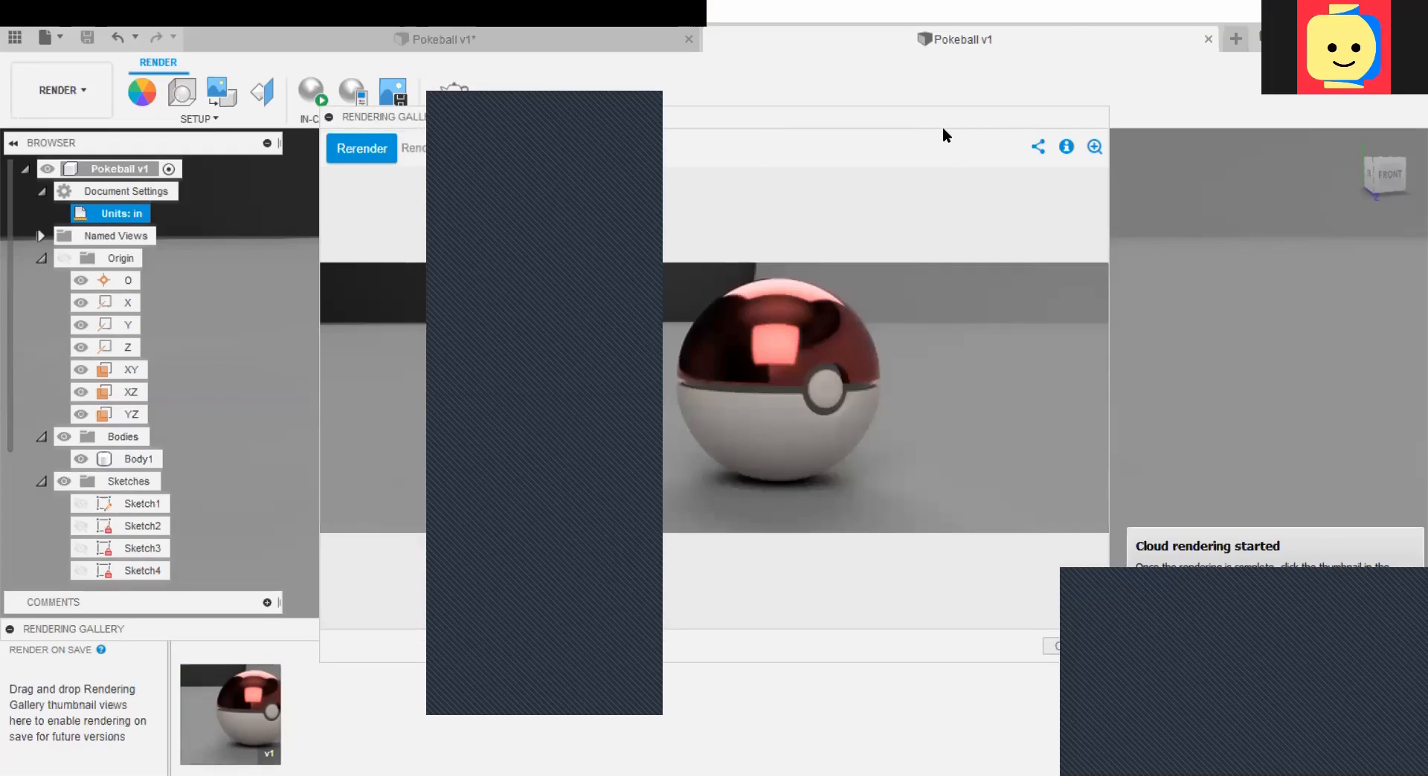
left_click_drag(944, 129, 955, 181)
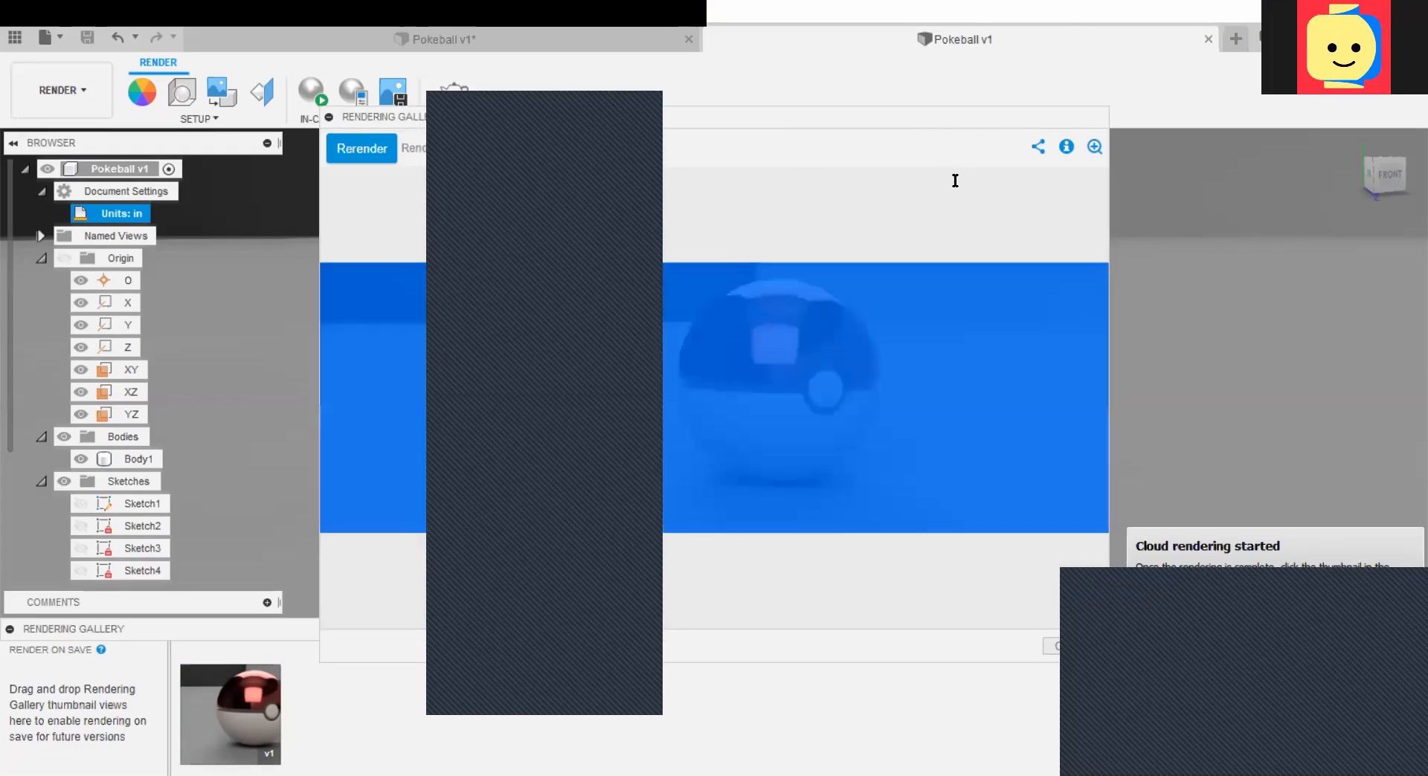
left_click(797, 196)
left_click_drag(783, 118, 1113, 200)
left_click_drag(793, 196, 966, 113)
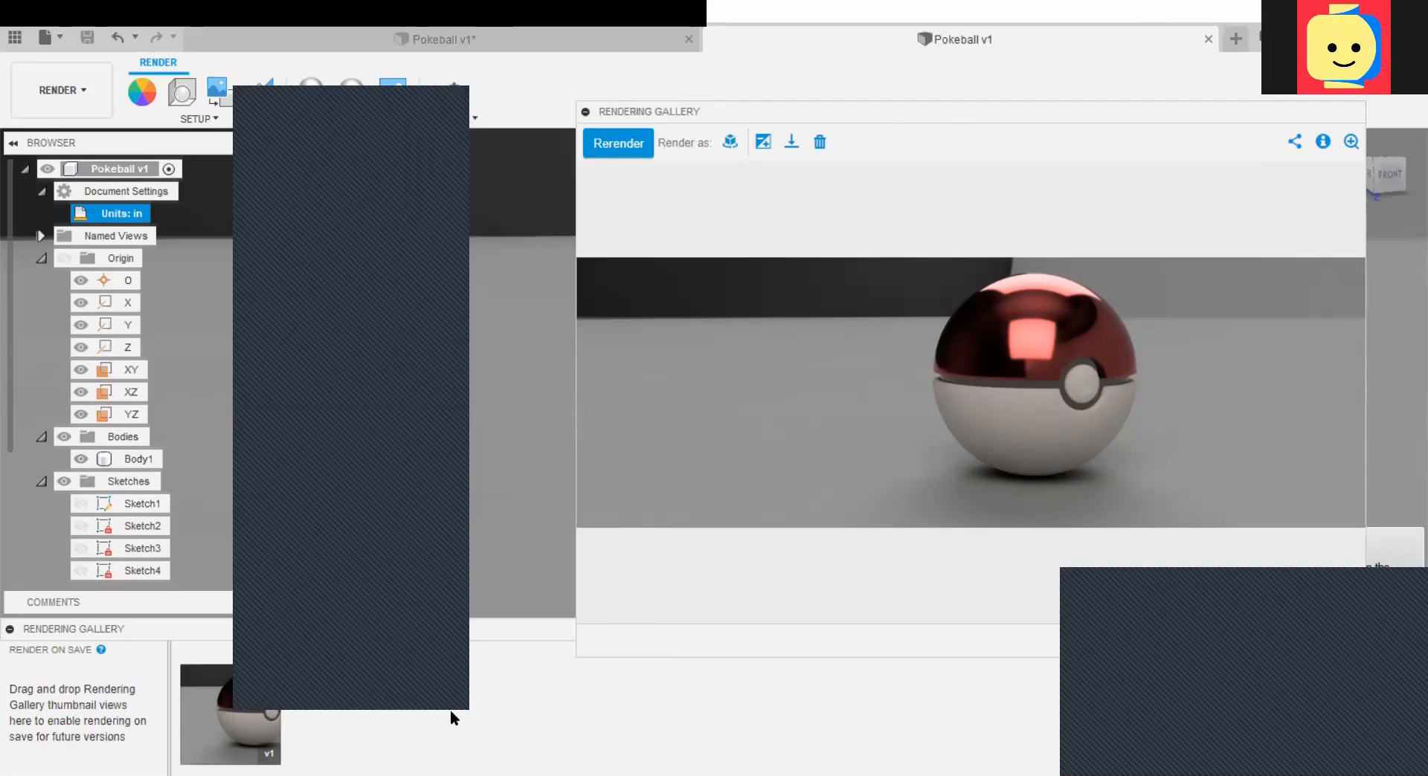
Step: Download the rendered image as a PNG to the Desktop under the file name Pokeball 2
left_click(791, 142)
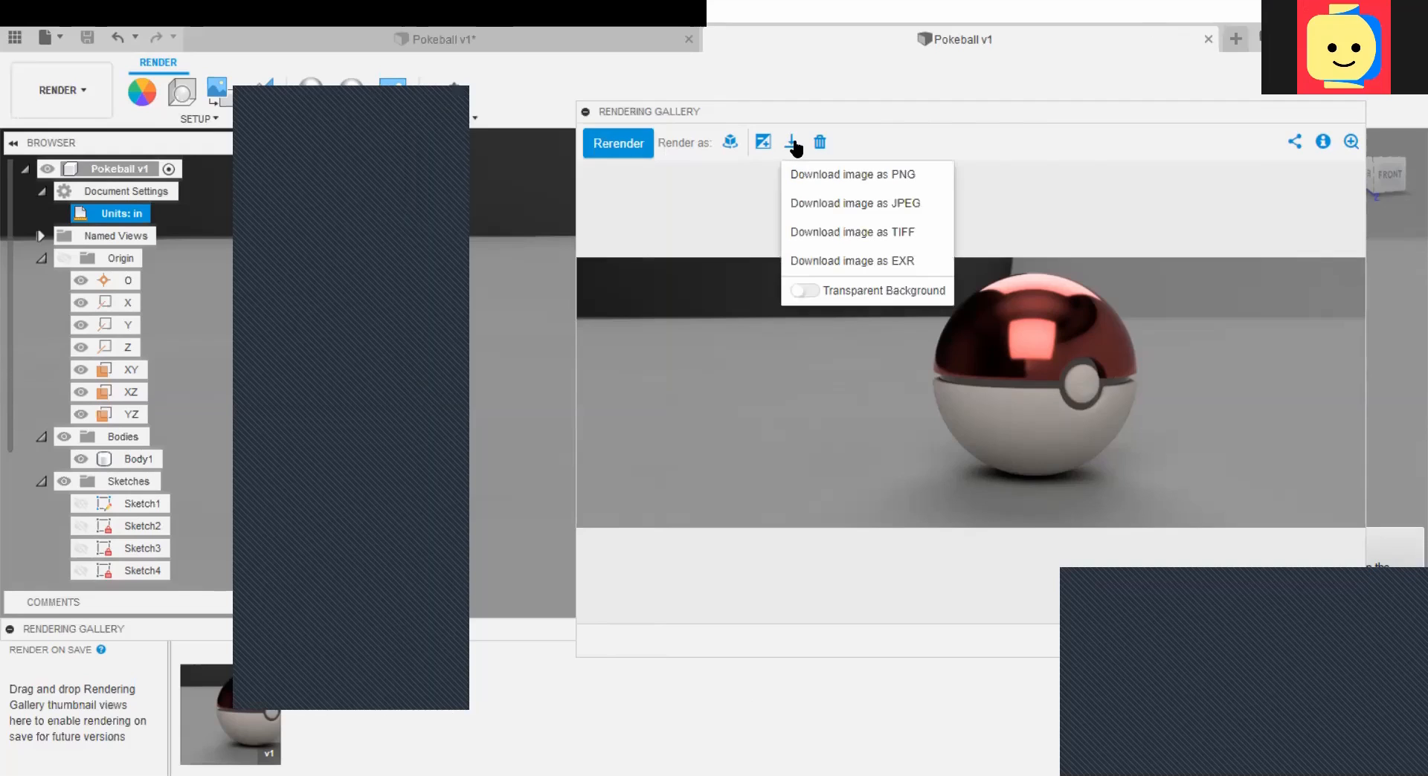
left_click(816, 178)
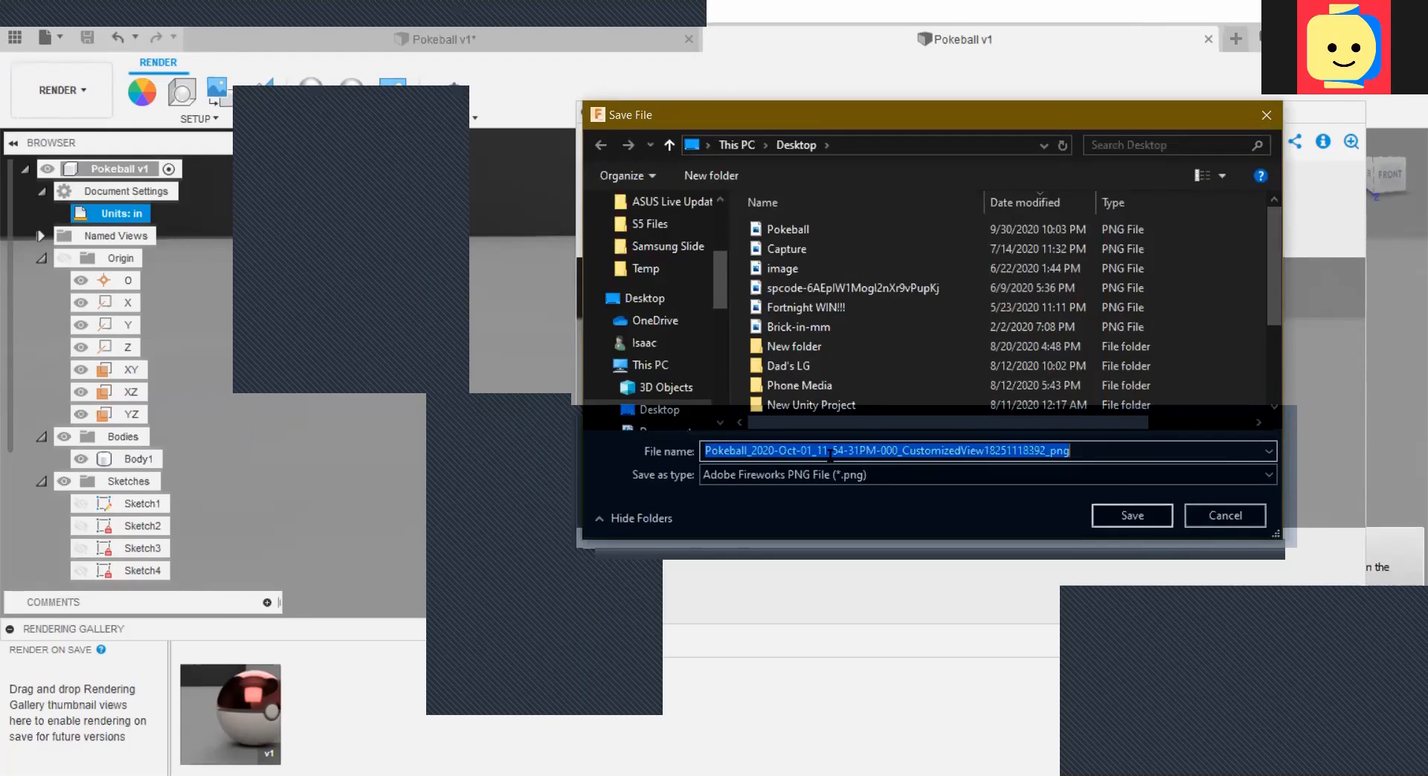
type("Po")
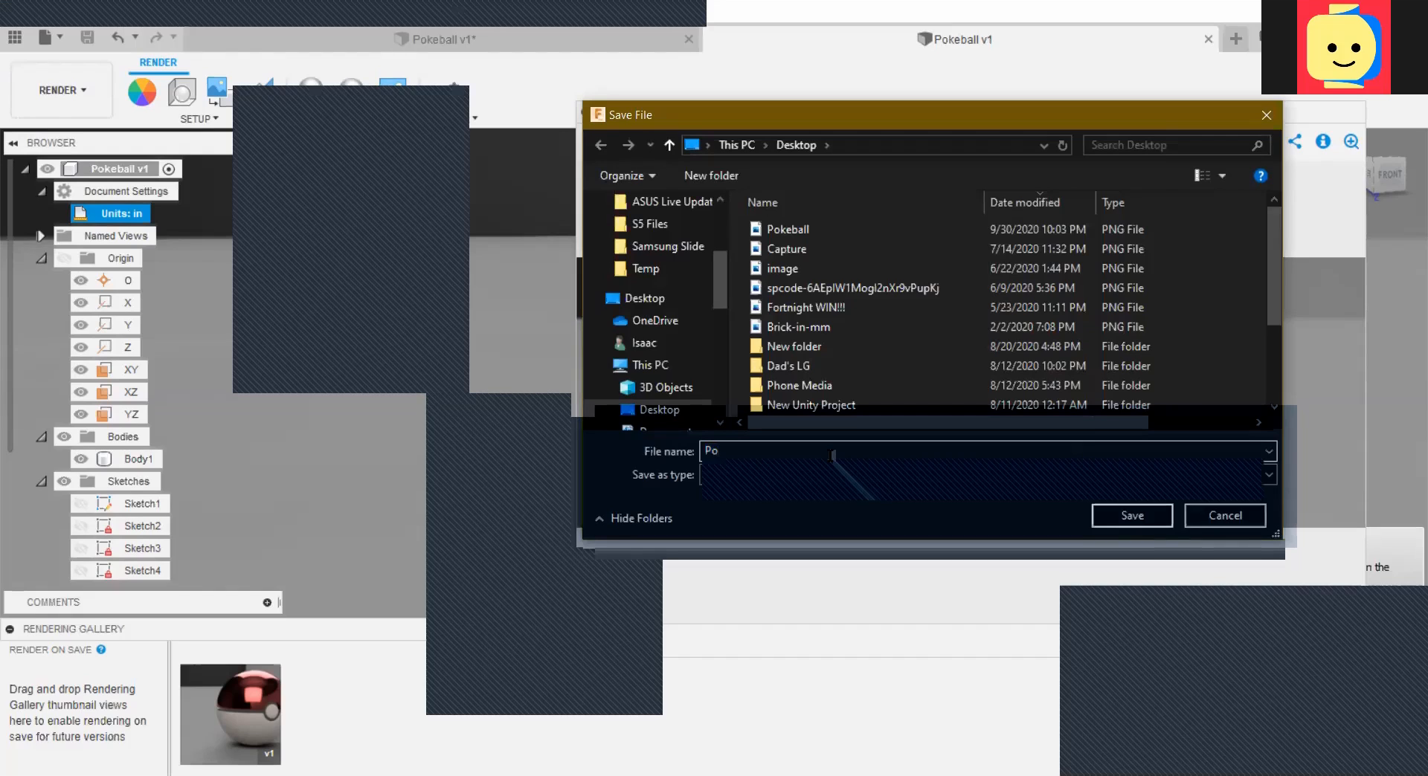
type("keball 2")
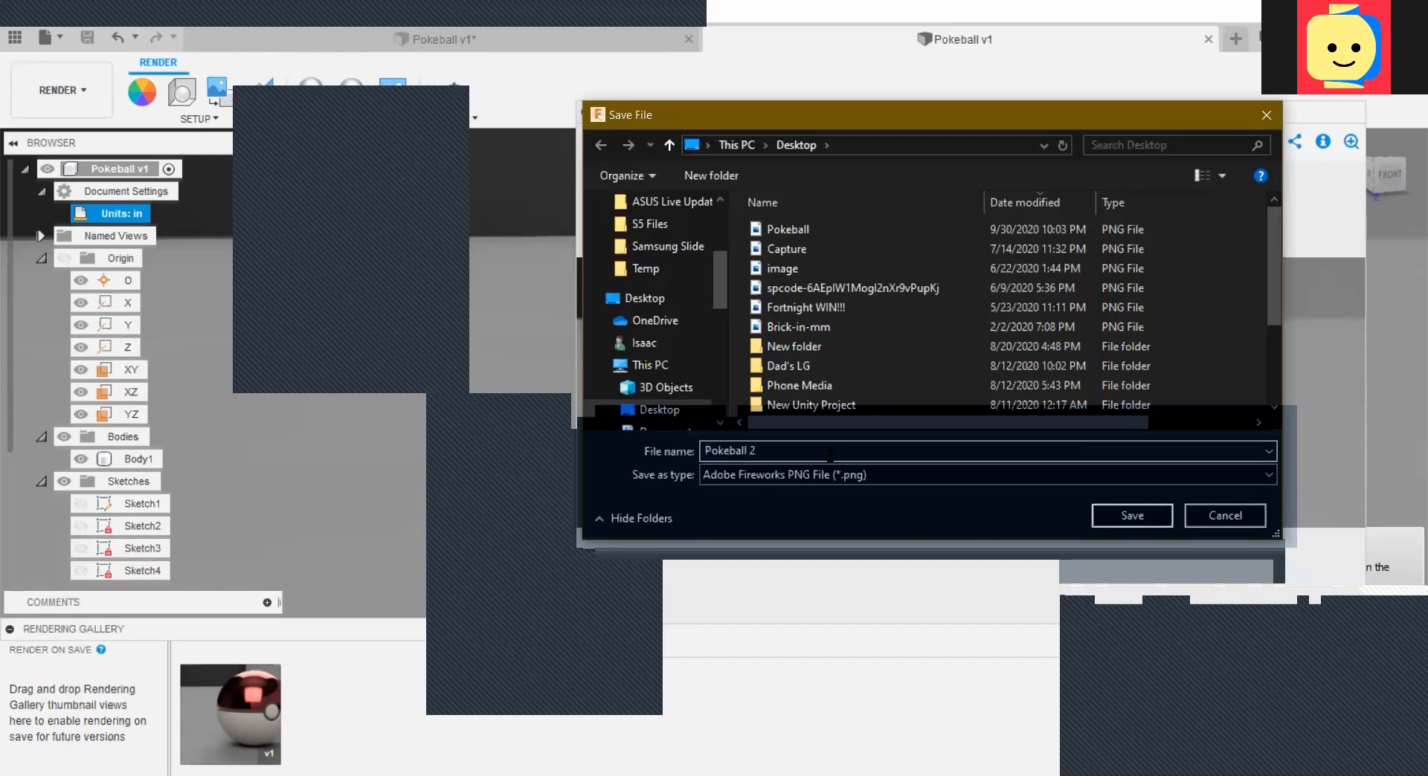
key("Return")
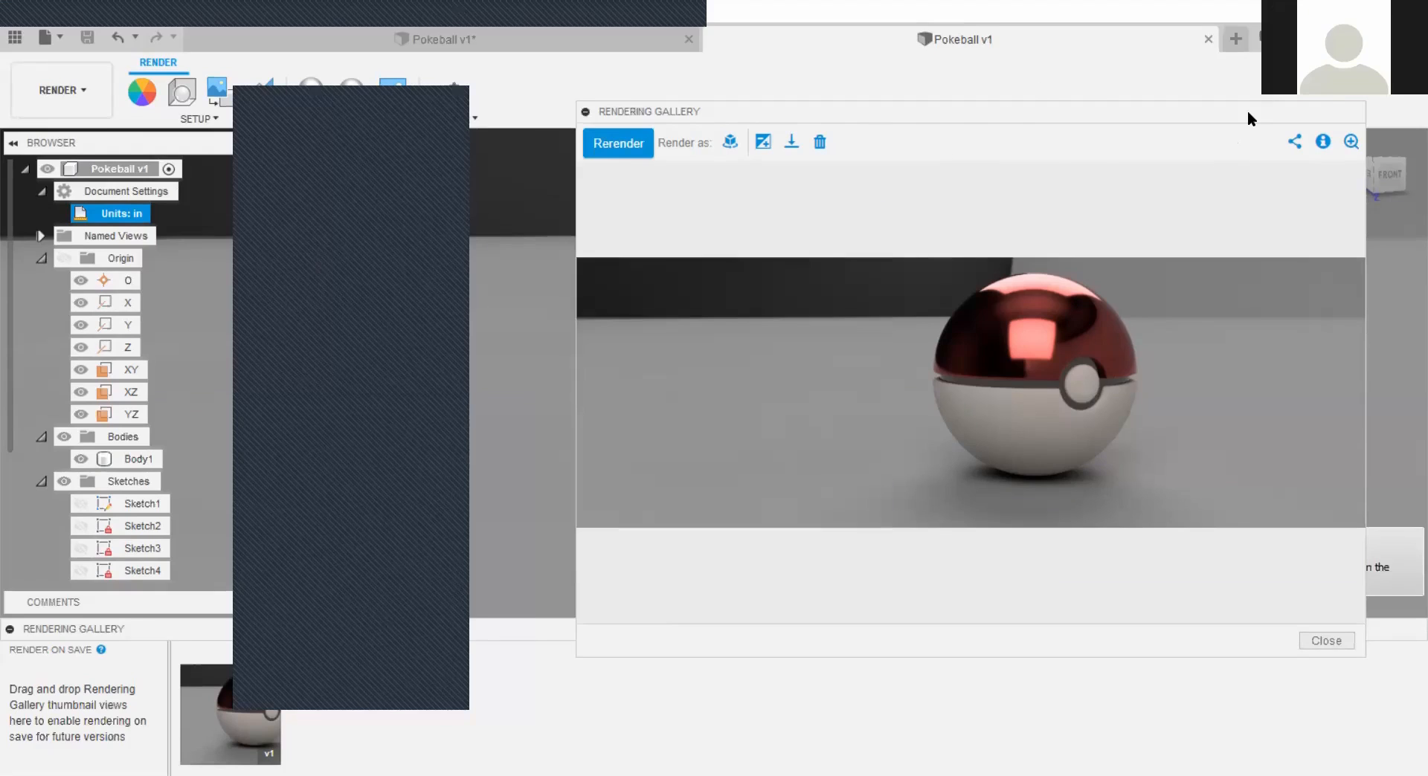
Step: Collapse the rendered image's window and dock it at the edge of the canvas
left_click_drag(1248, 111, 1195, 198)
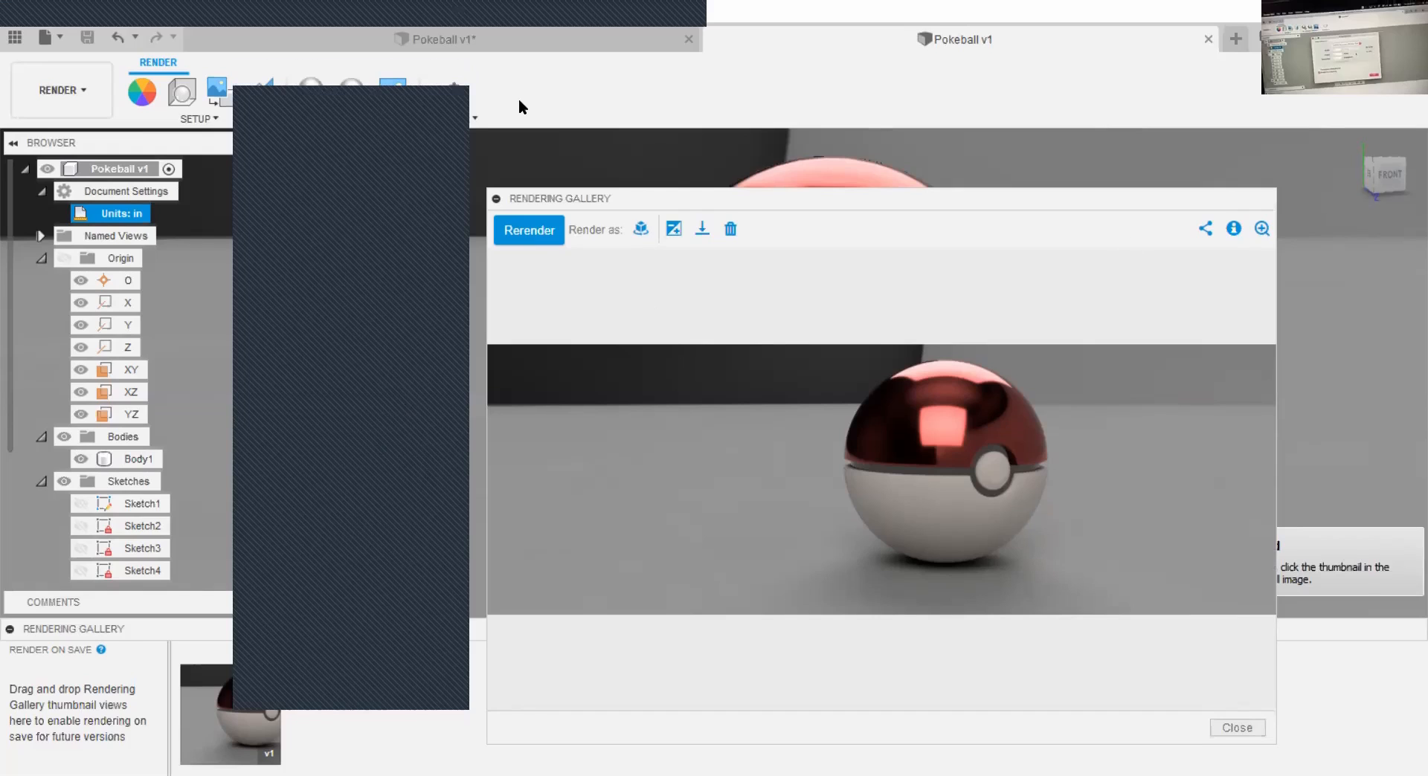
left_click(468, 87)
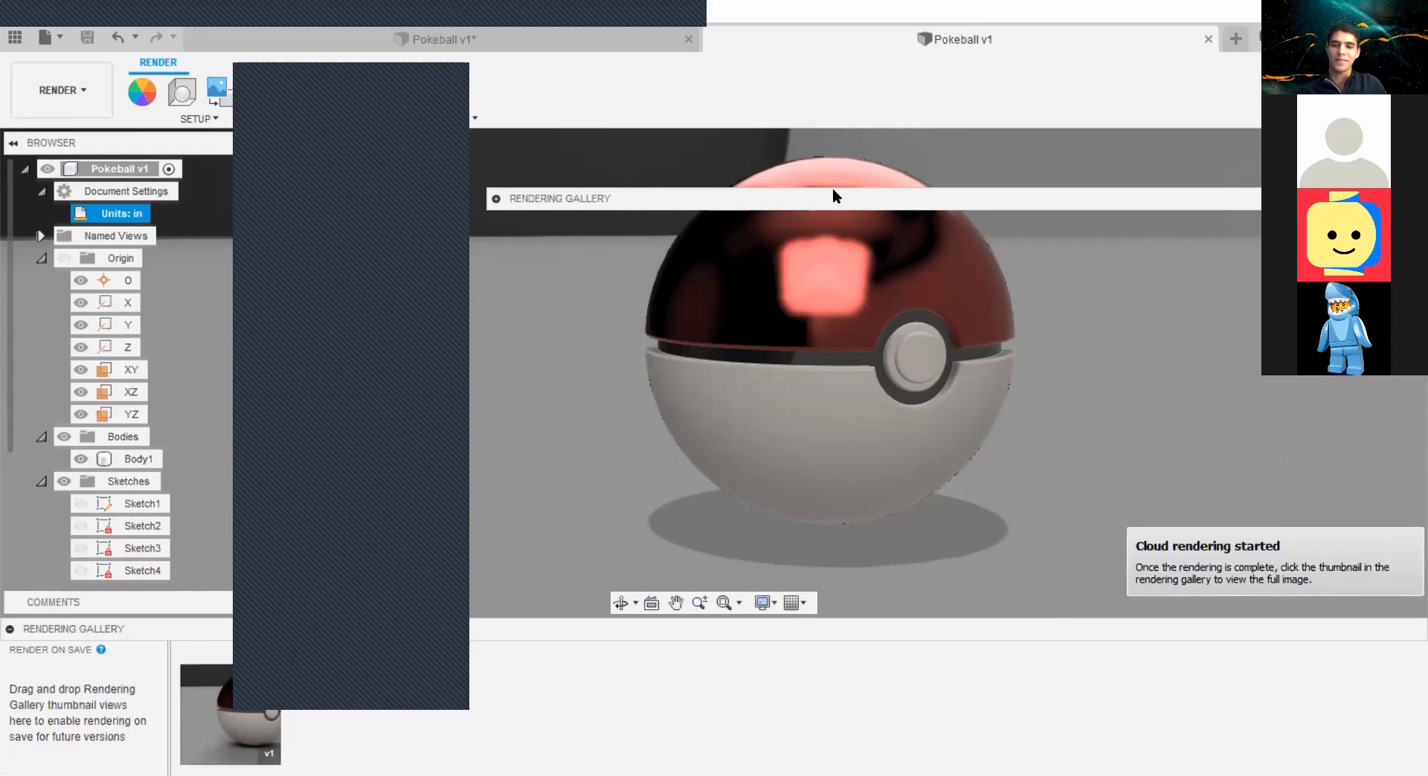
left_click_drag(606, 200, 1398, 461)
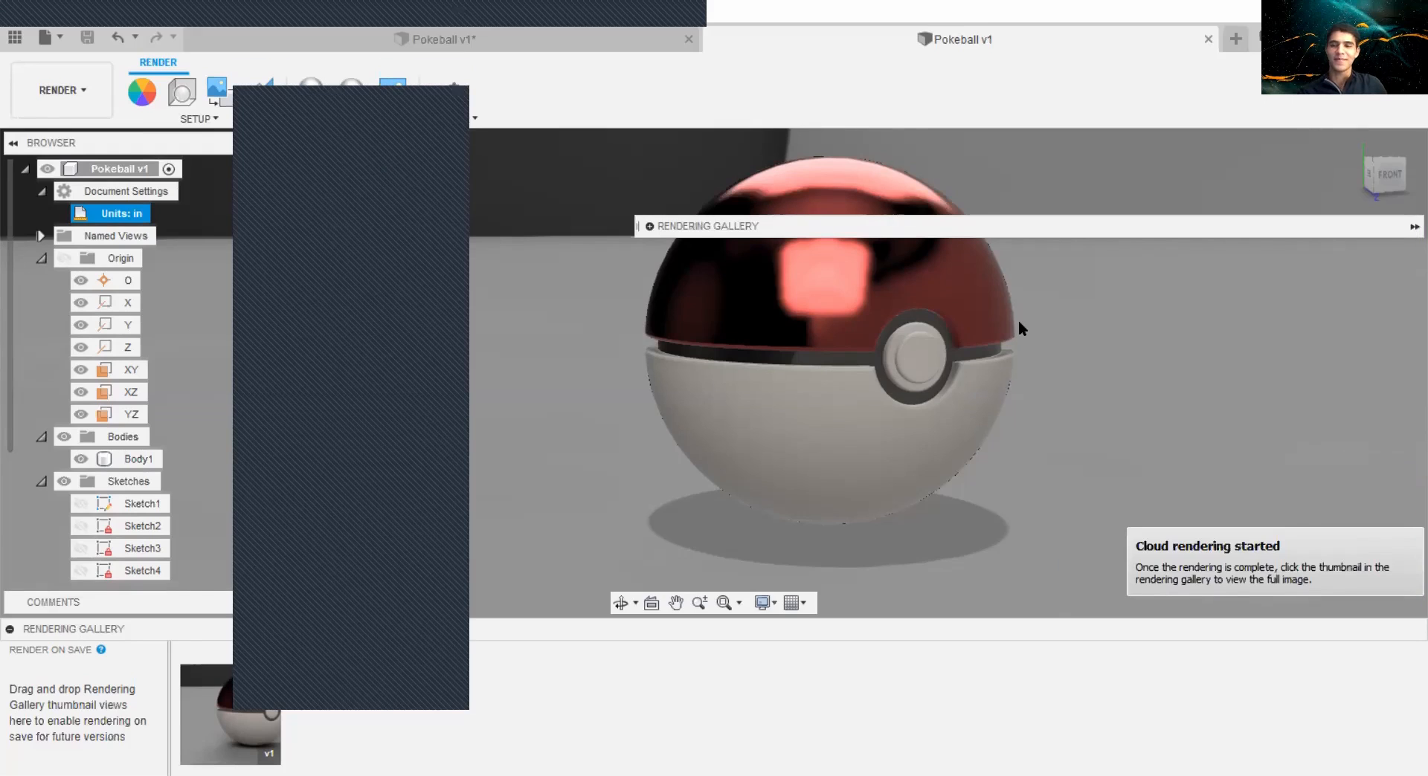
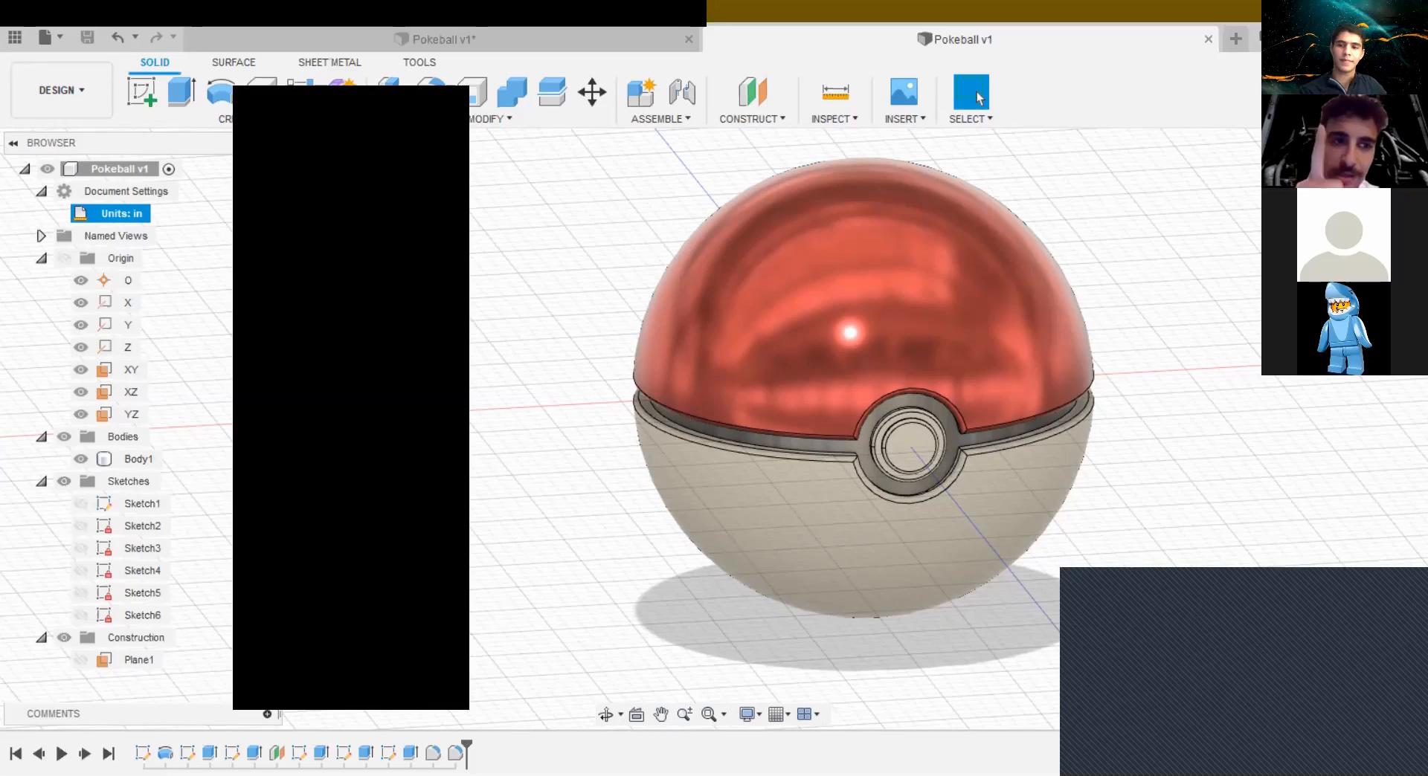
Step: Start a new sketch in the Design workspace on the horizontal origin plane, with the ball seen from above
left_click(1373, 186)
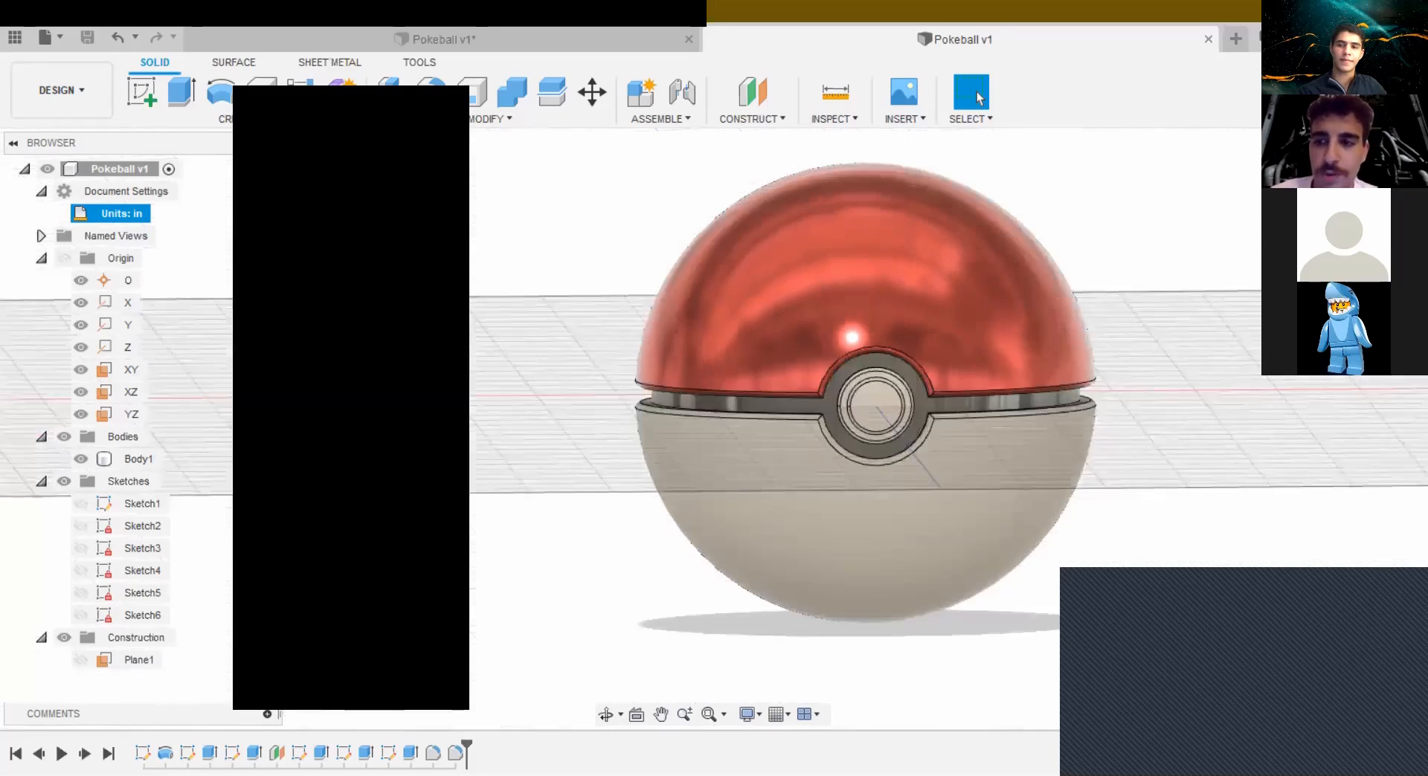
scroll(1196, 361, "down", 3)
middle_click_drag(1208, 316, 1221, 357)
left_click_drag(1381, 191, 1390, 232)
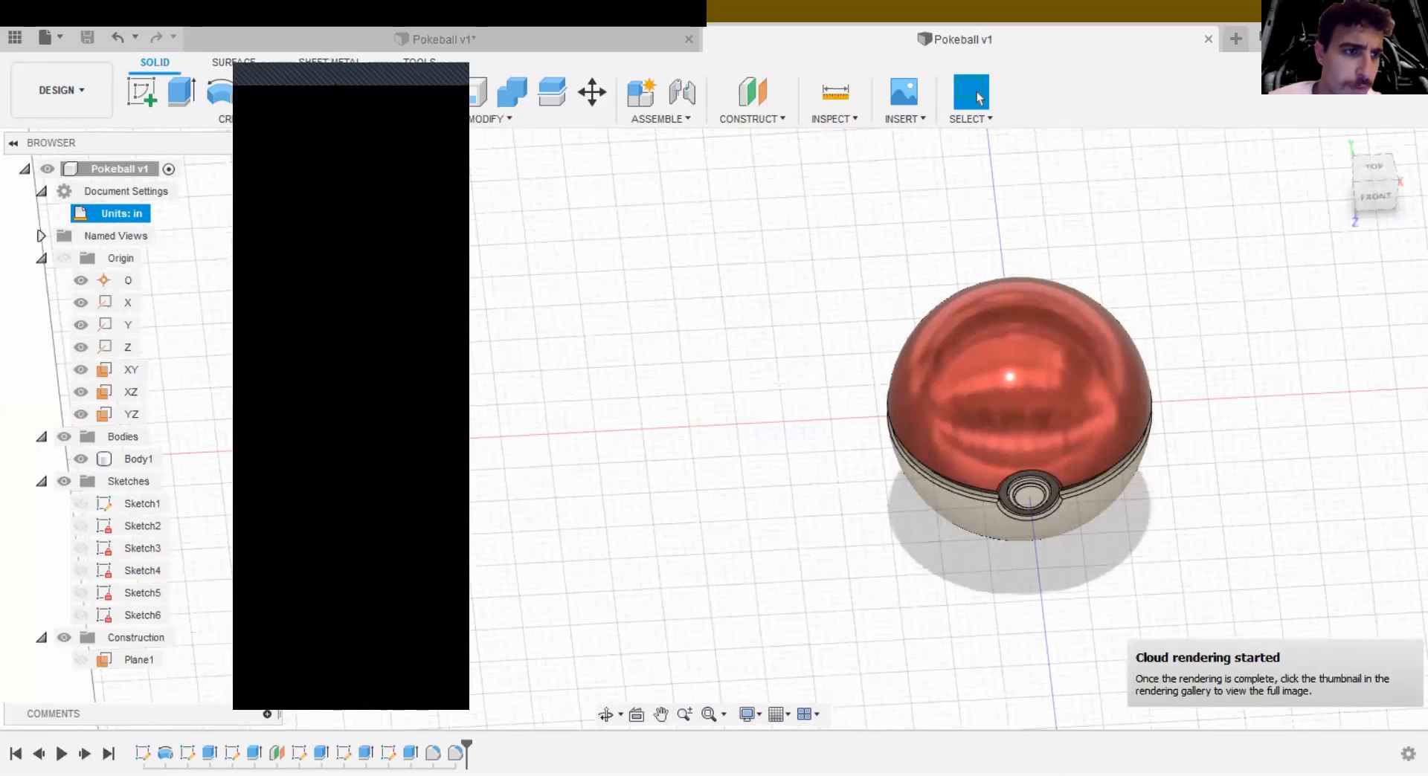
left_click(144, 93)
left_click(1080, 443)
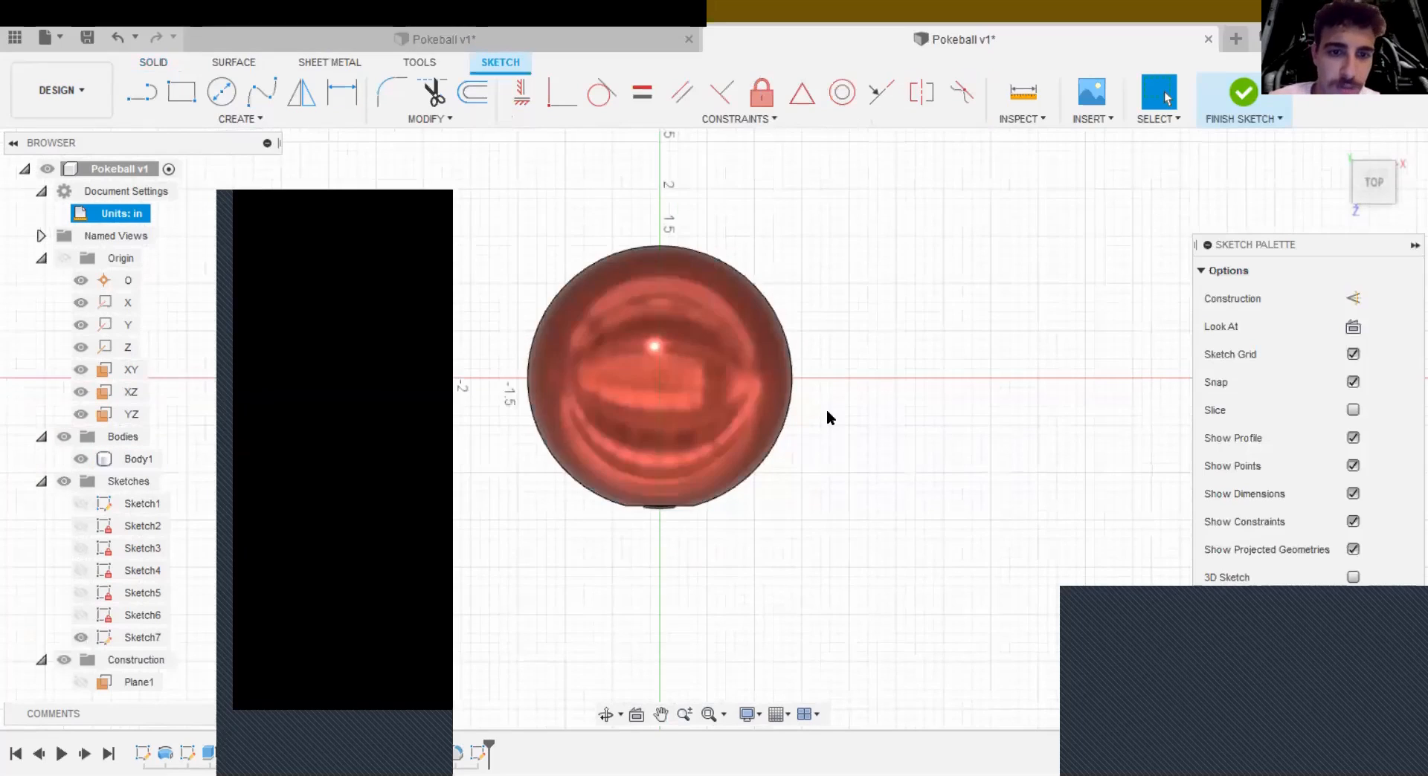
scroll(829, 416, "up", 3)
mouse_move(837, 413)
middle_mouse_down()
mouse_move(902, 421)
mouse_move(989, 389)
middle_mouse_up()
scroll(902, 421, "down", 1)
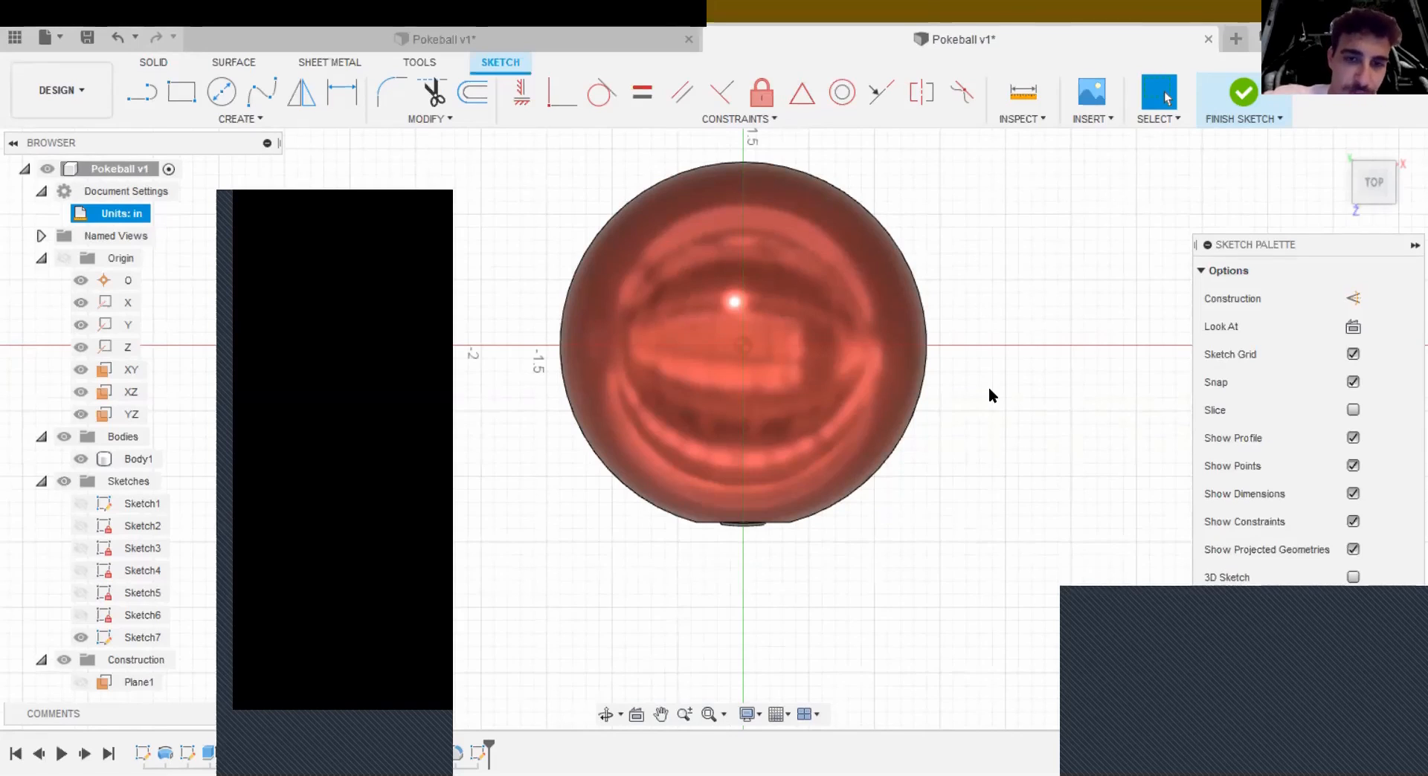
Step: Try sketching two circles about 0.4 in in diameter within the ball's outline, either side of its centre
left_click(222, 92)
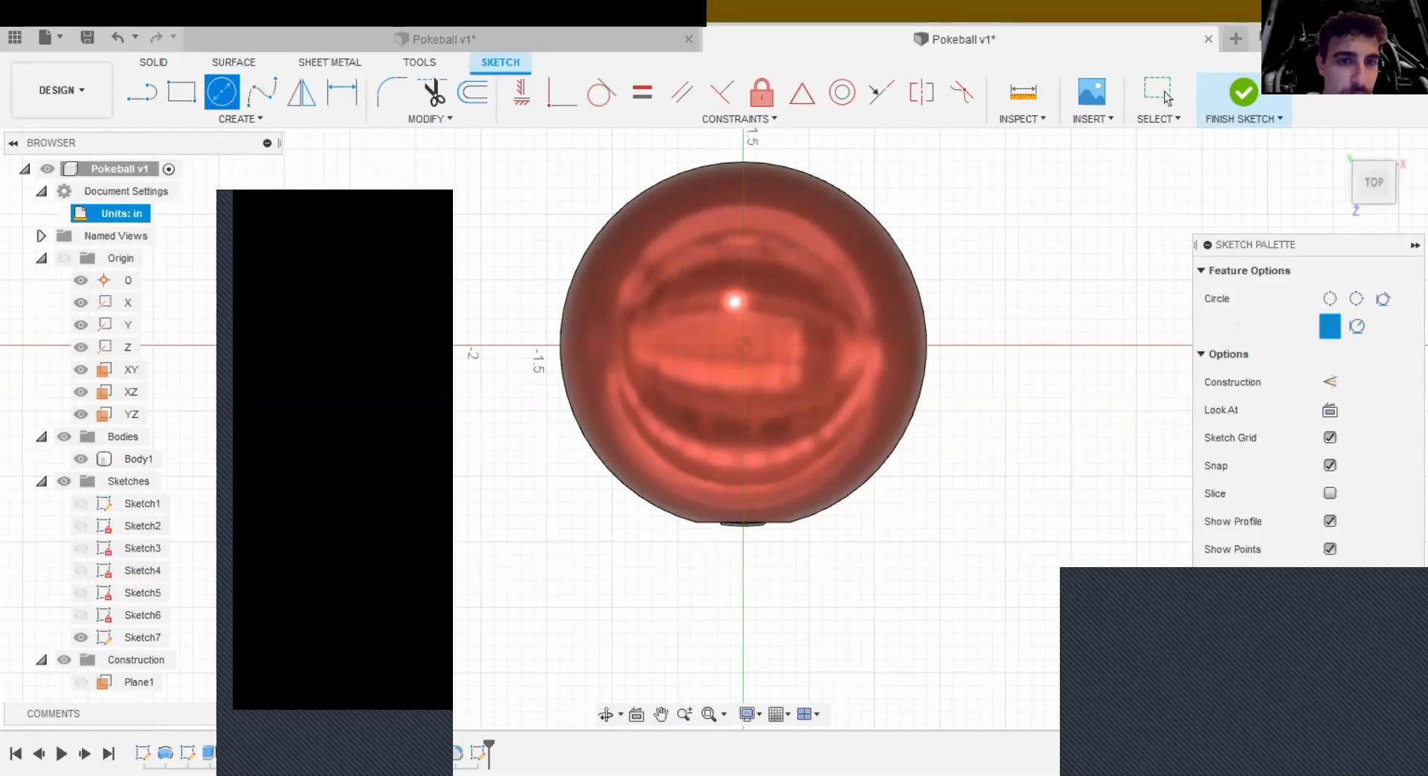
left_click(667, 279)
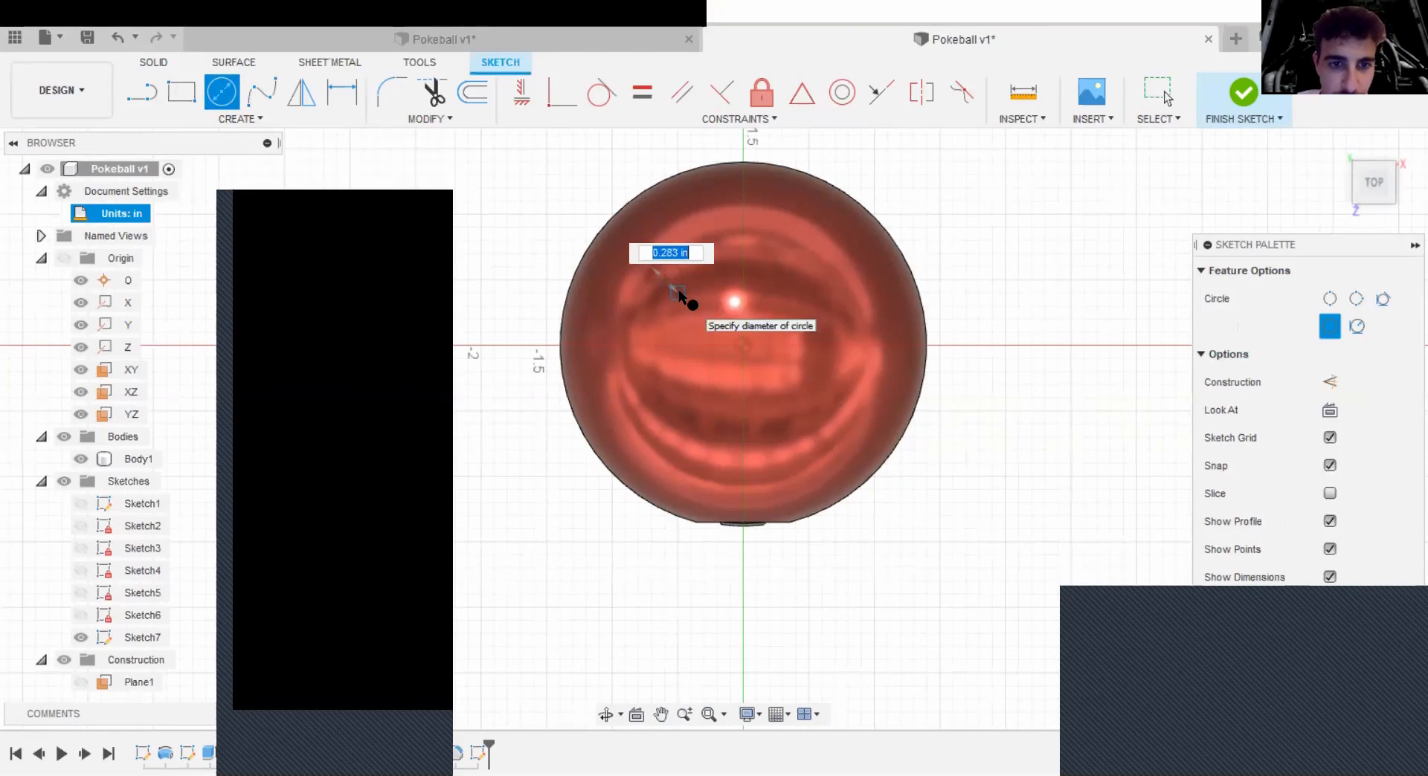
left_click(685, 298)
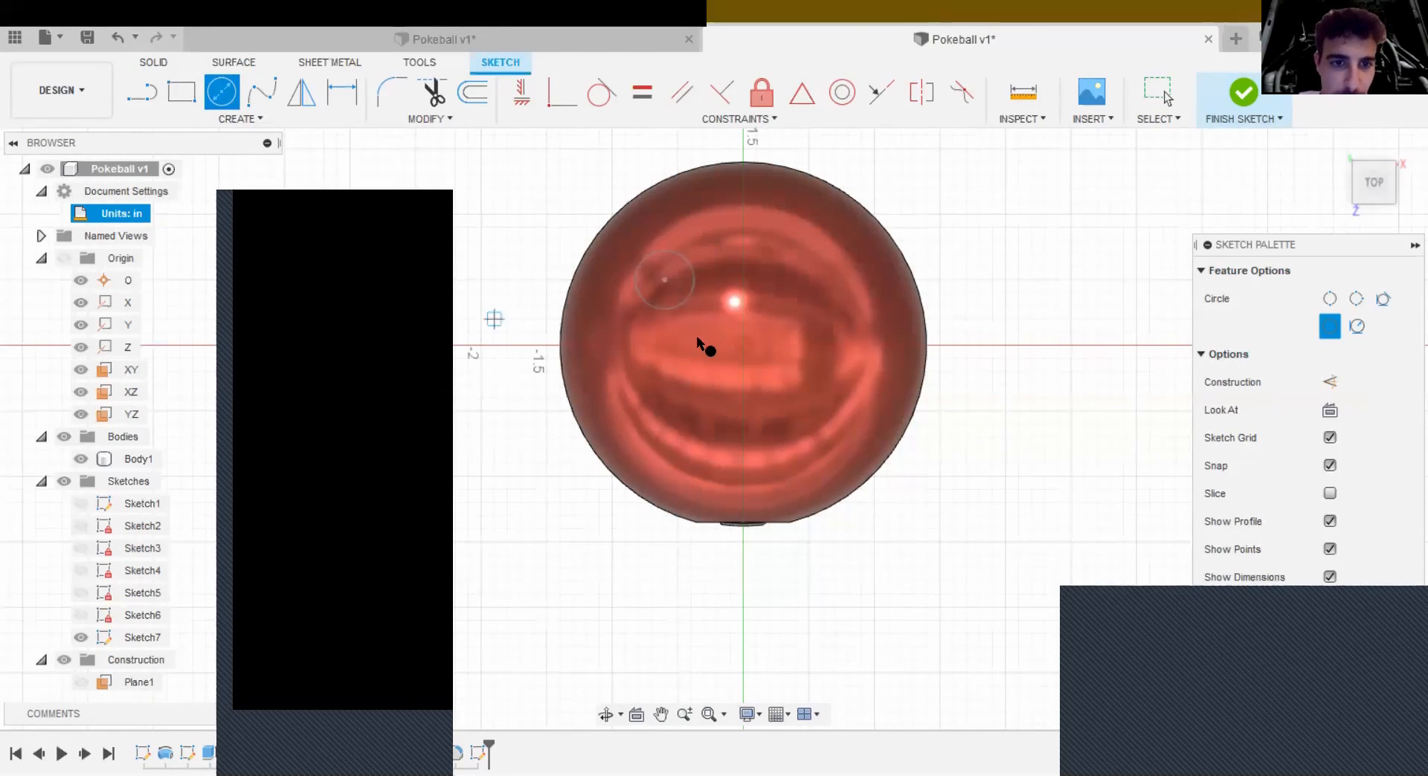
left_click(782, 398)
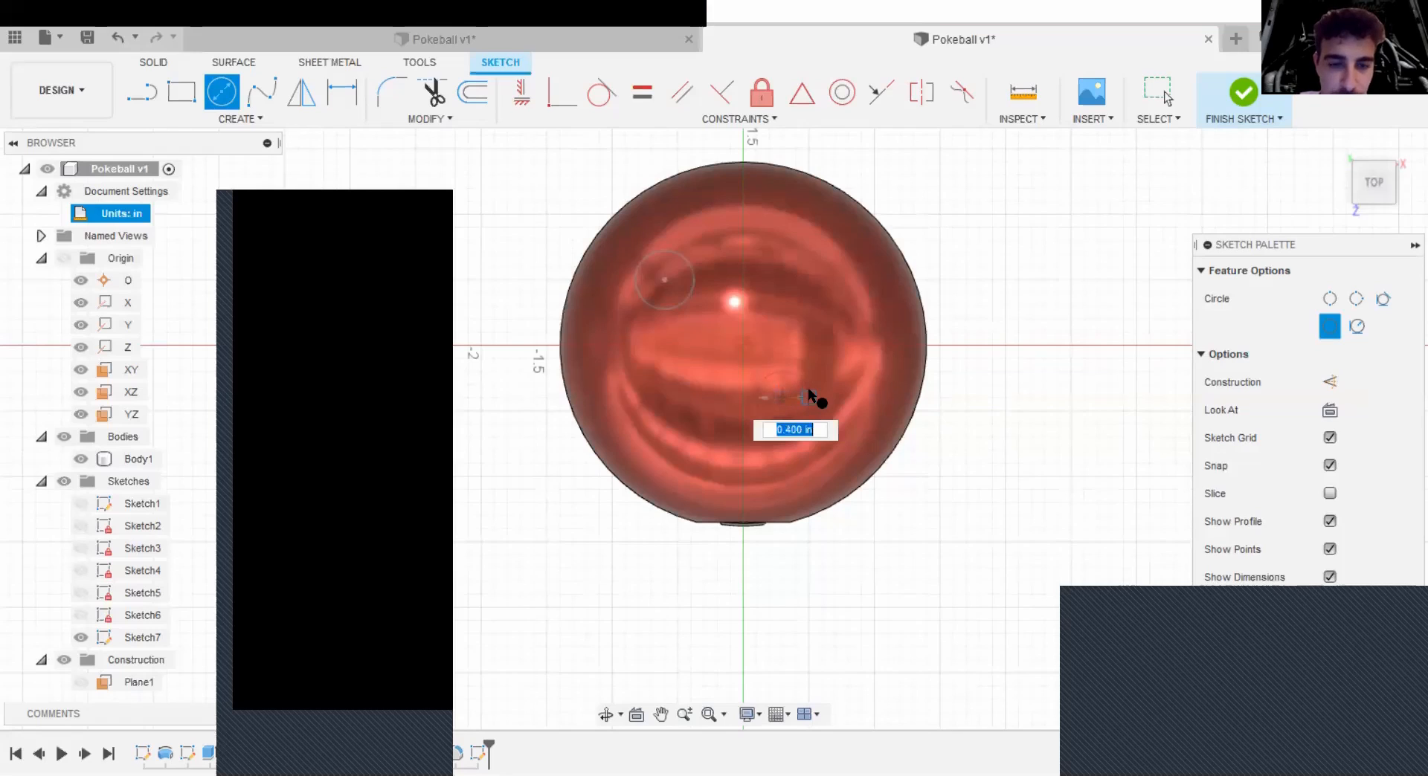
left_click(809, 394)
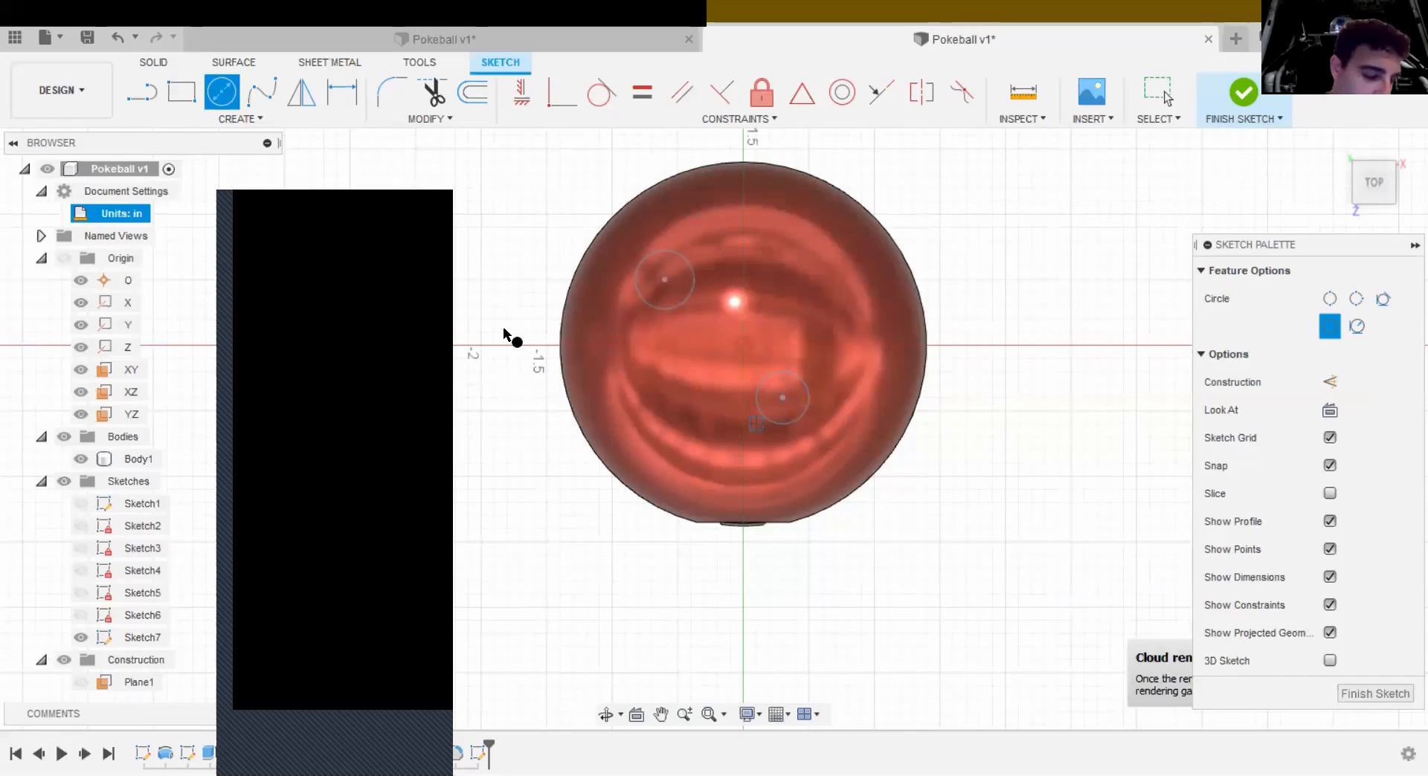
left_click(1161, 94)
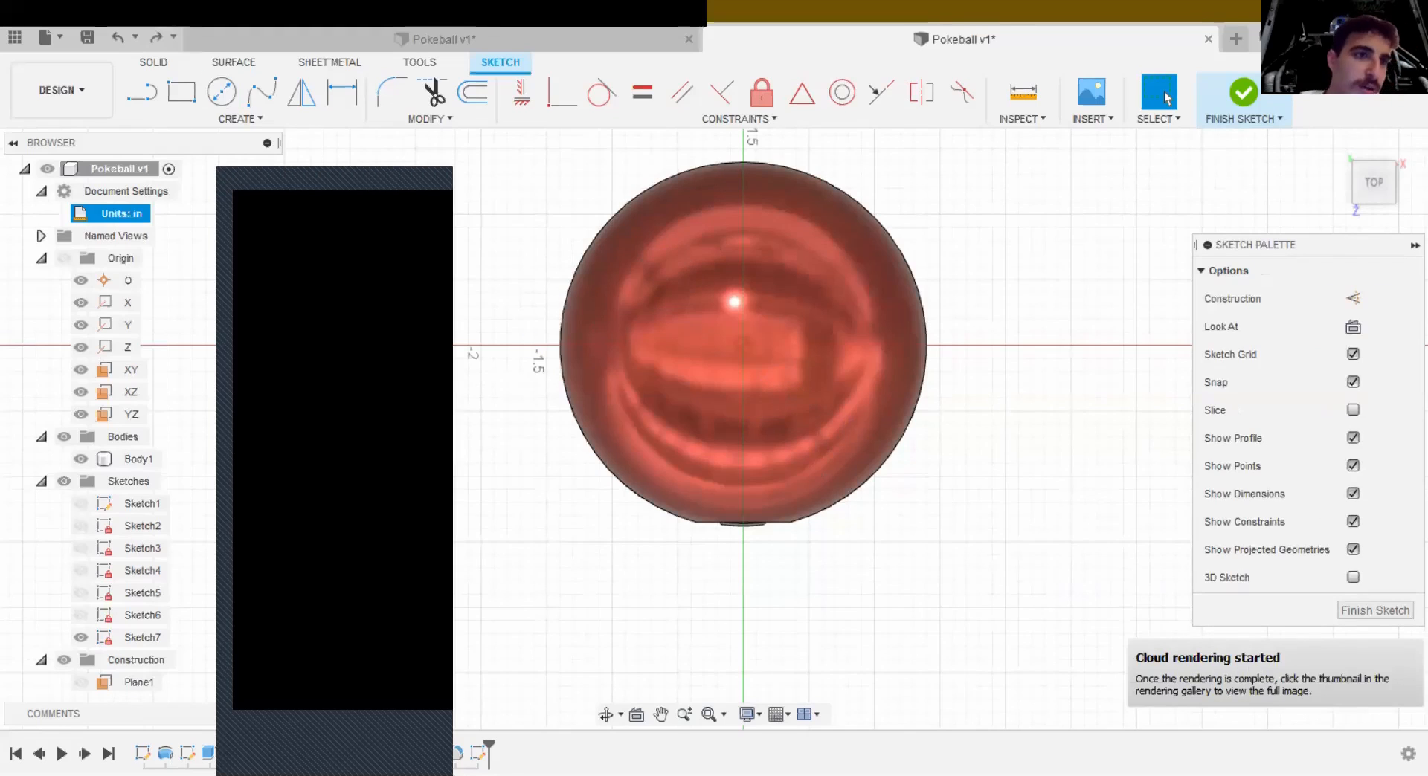
Step: Sketch a rectangle about 0.45 in wide and 0.46 in high around the ball's centre
key("r")
scroll(734, 198, "up", 1)
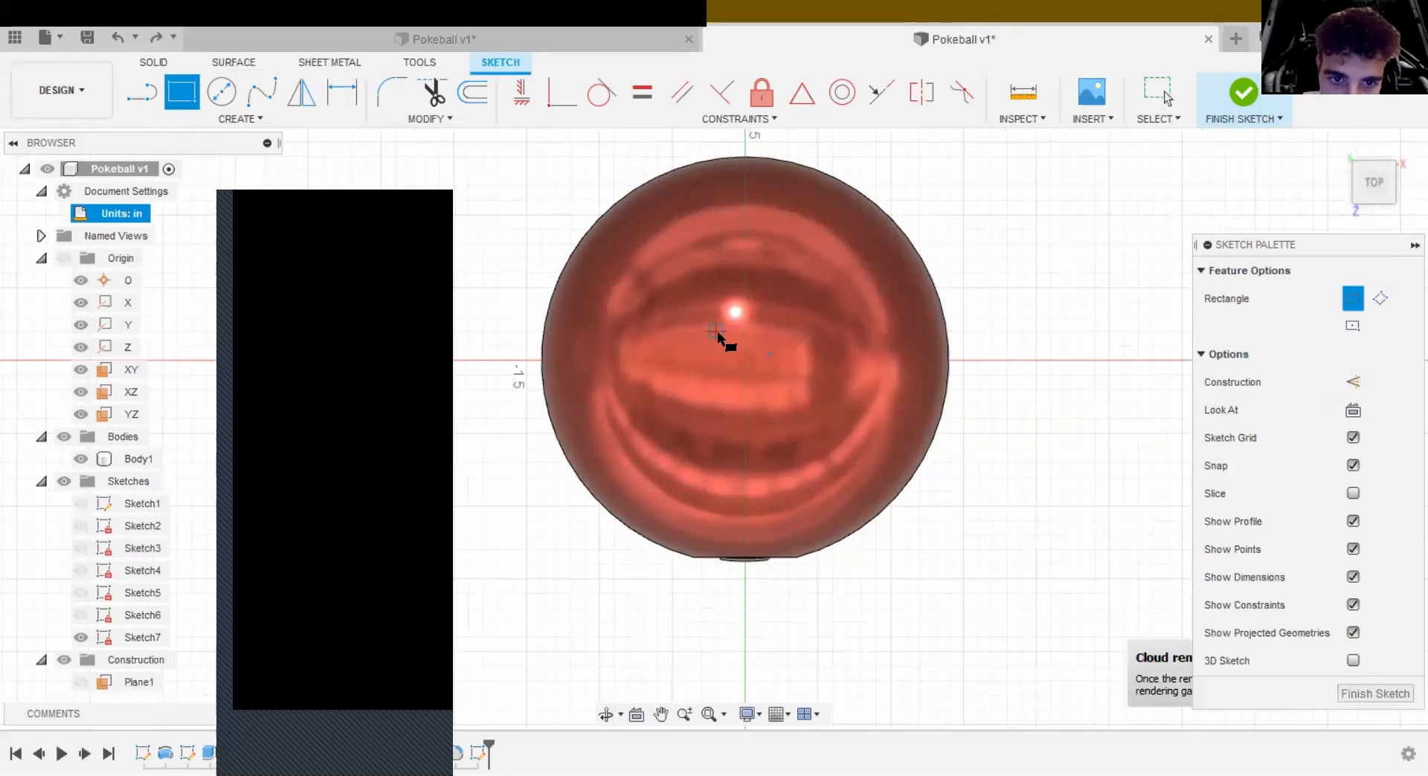
left_click(716, 332)
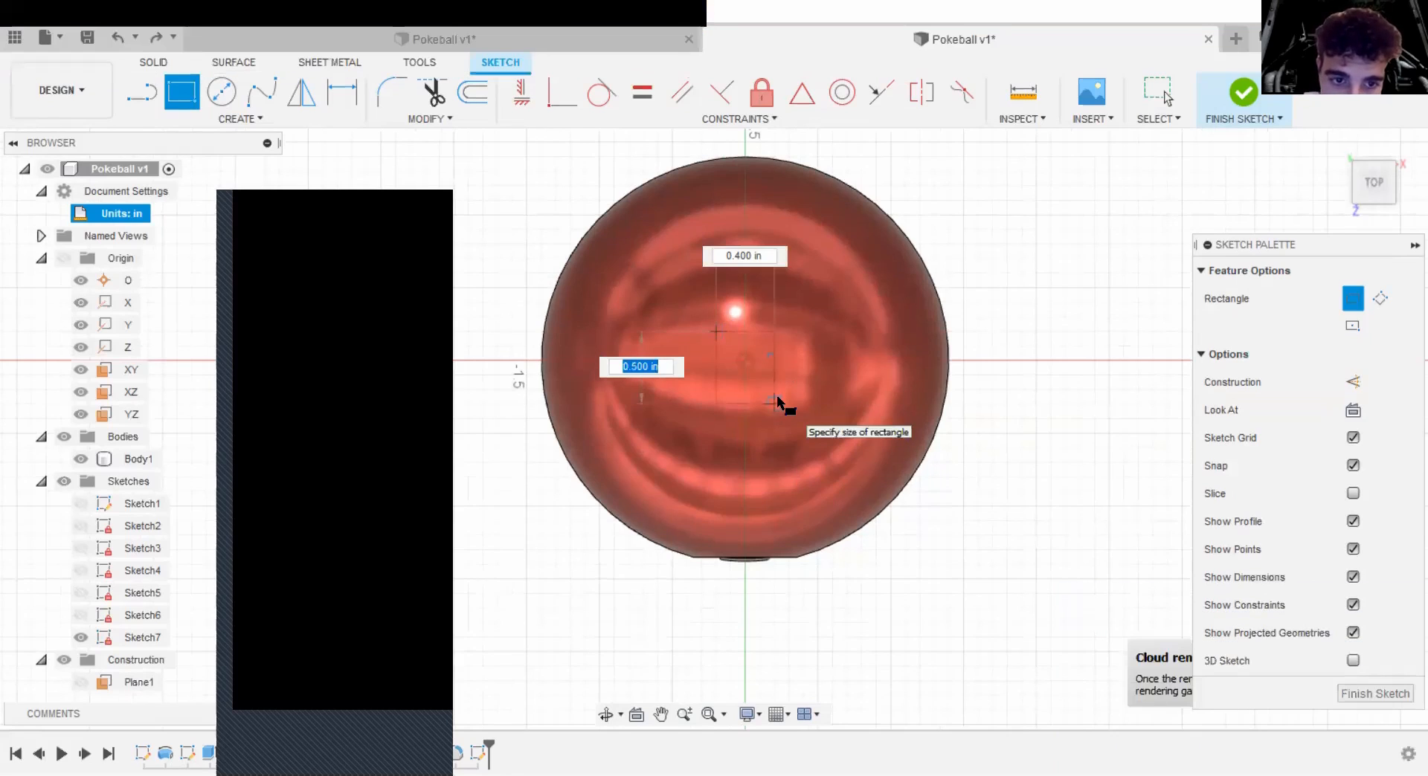
left_click(781, 400)
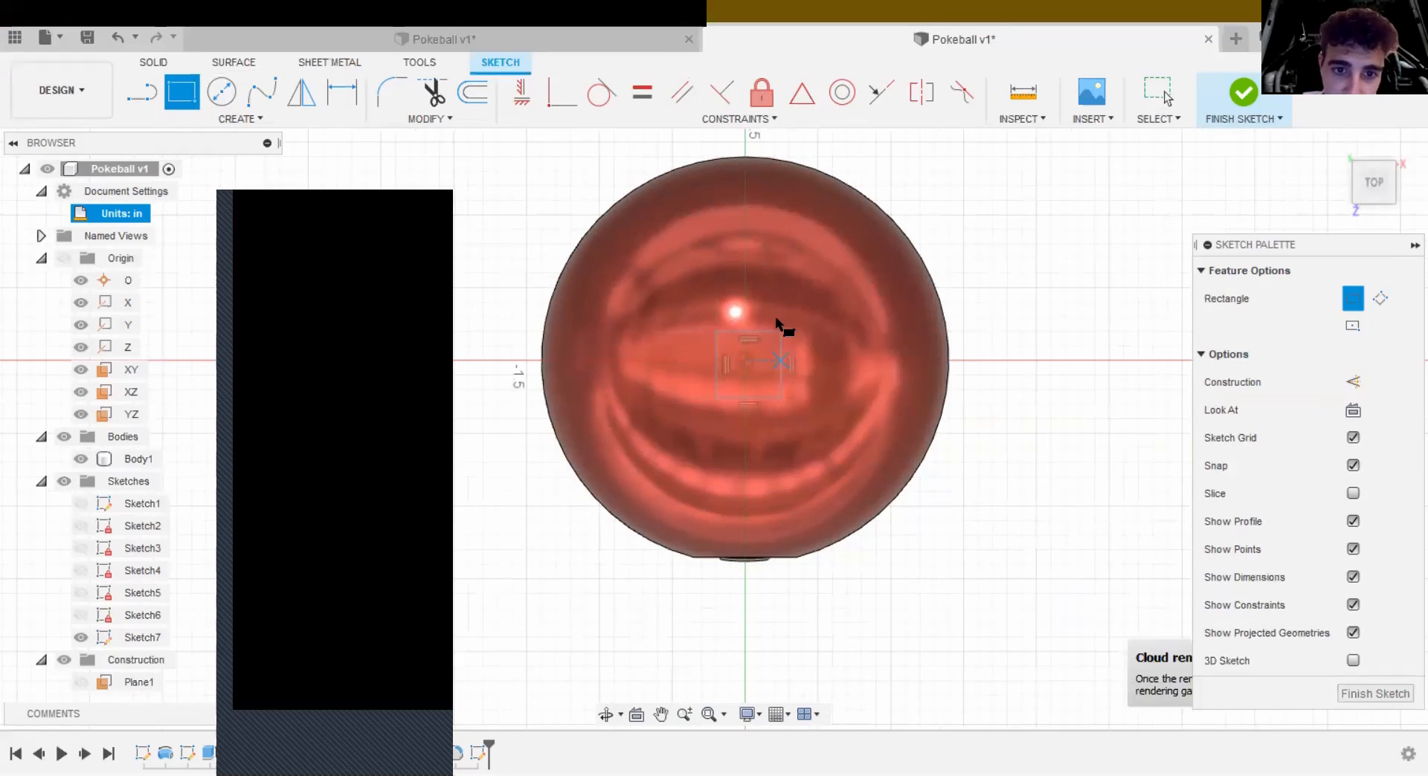
Step: Dimension the central rectangle's height and width to 0.4 in each and finish the sketch
left_click(342, 92)
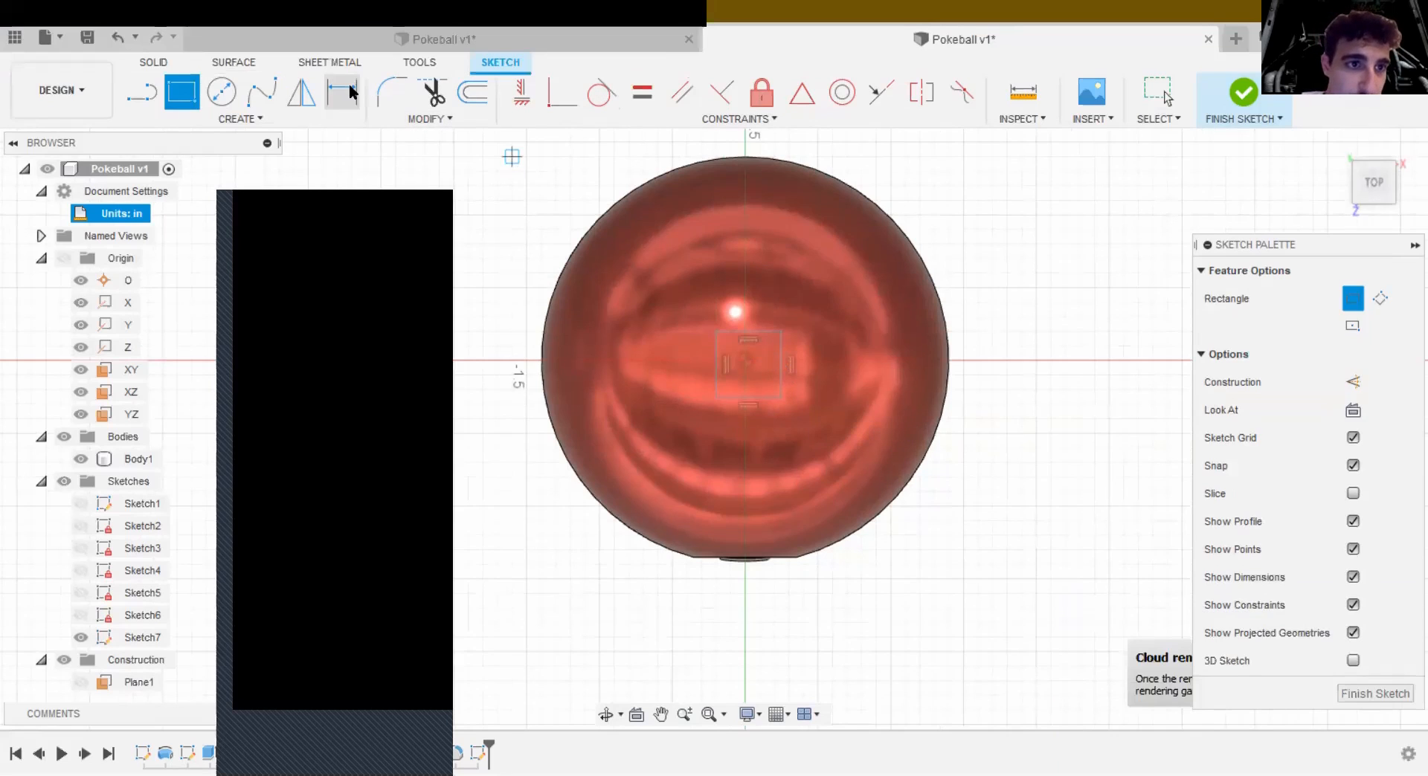
left_click(782, 351)
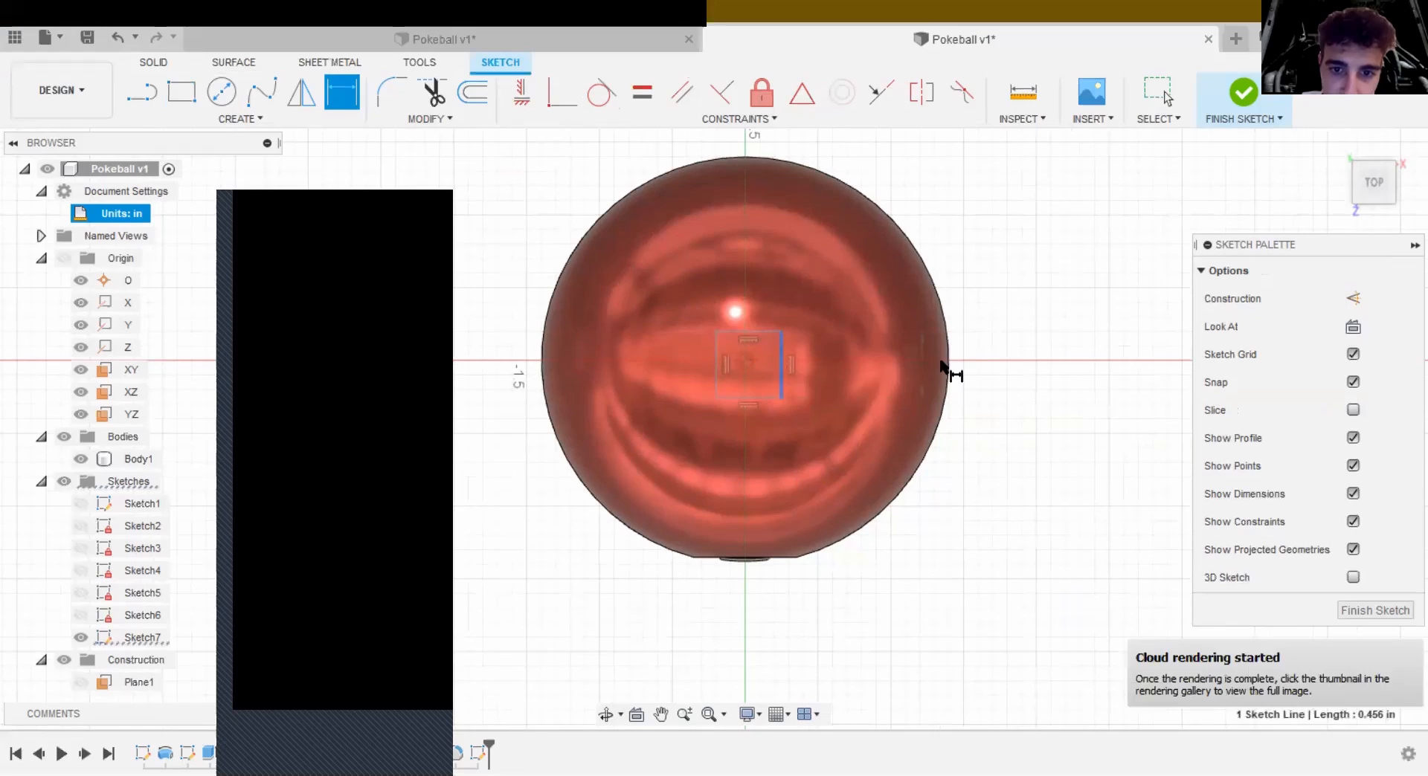
left_click(1026, 368)
type("0.4")
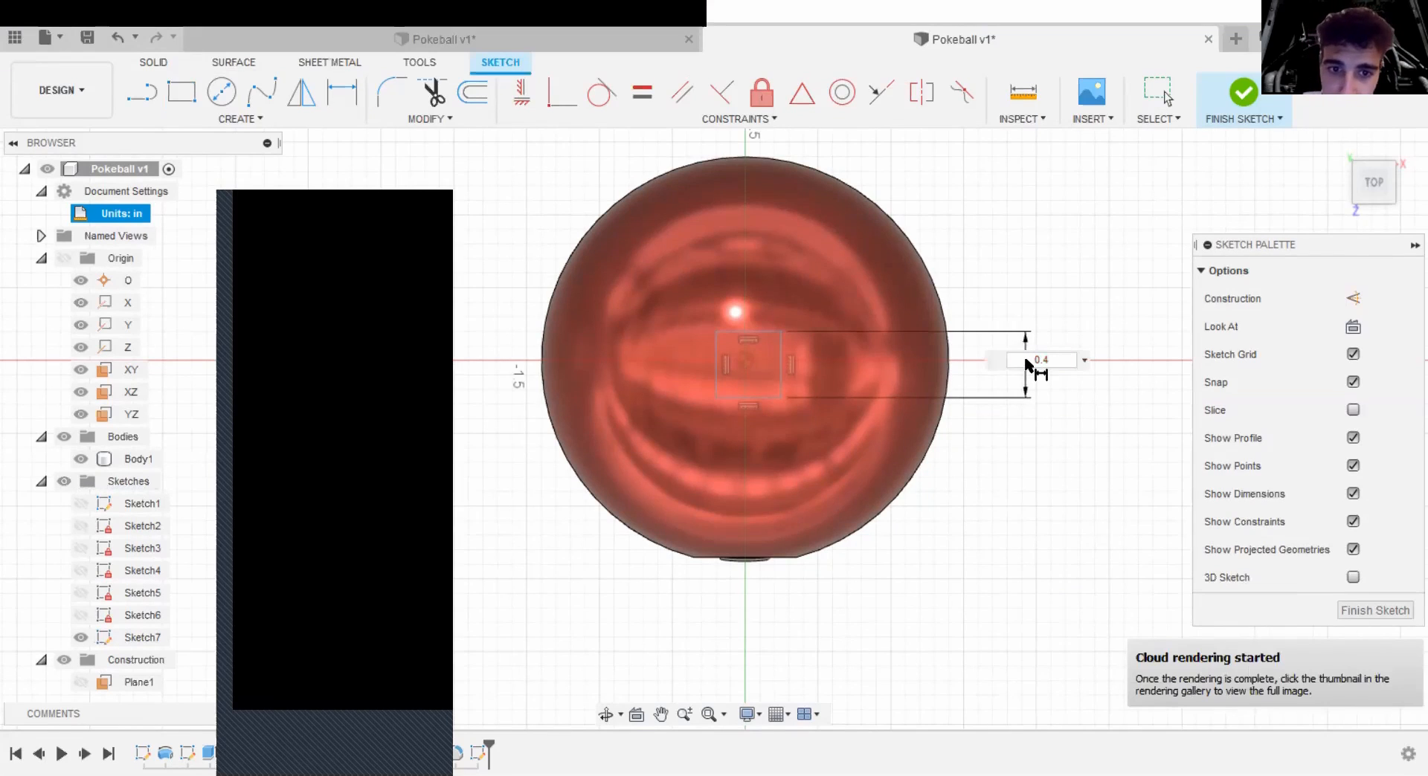
key("Return")
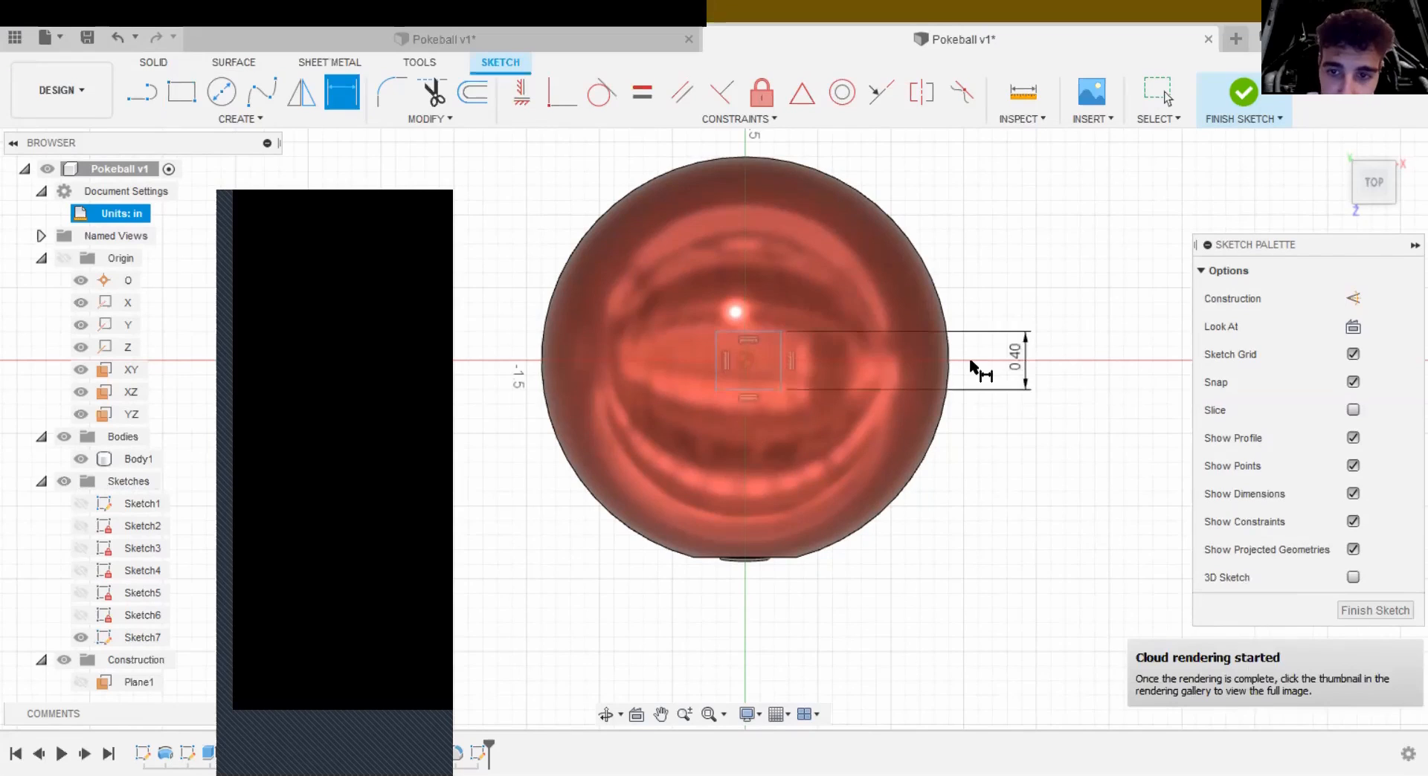
left_click(766, 333)
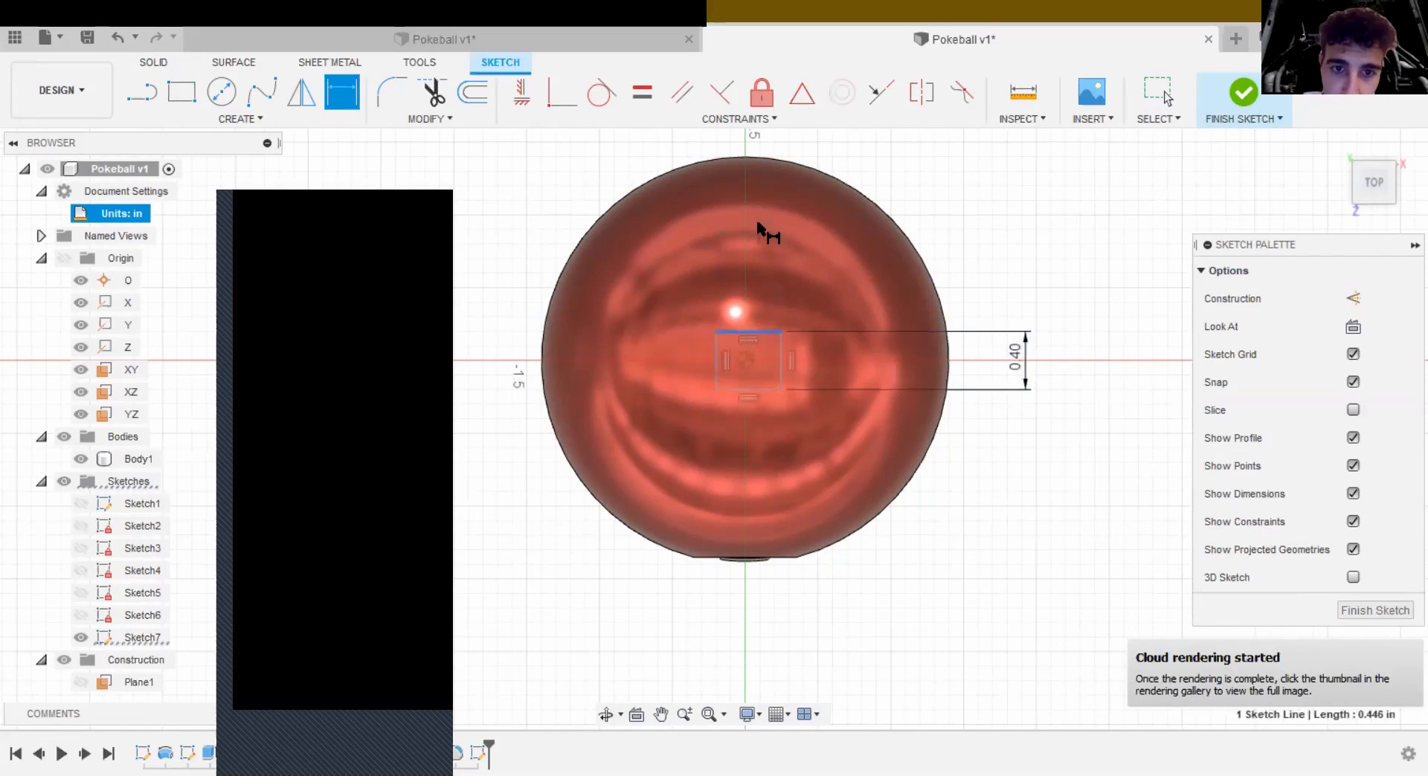
left_click(778, 143)
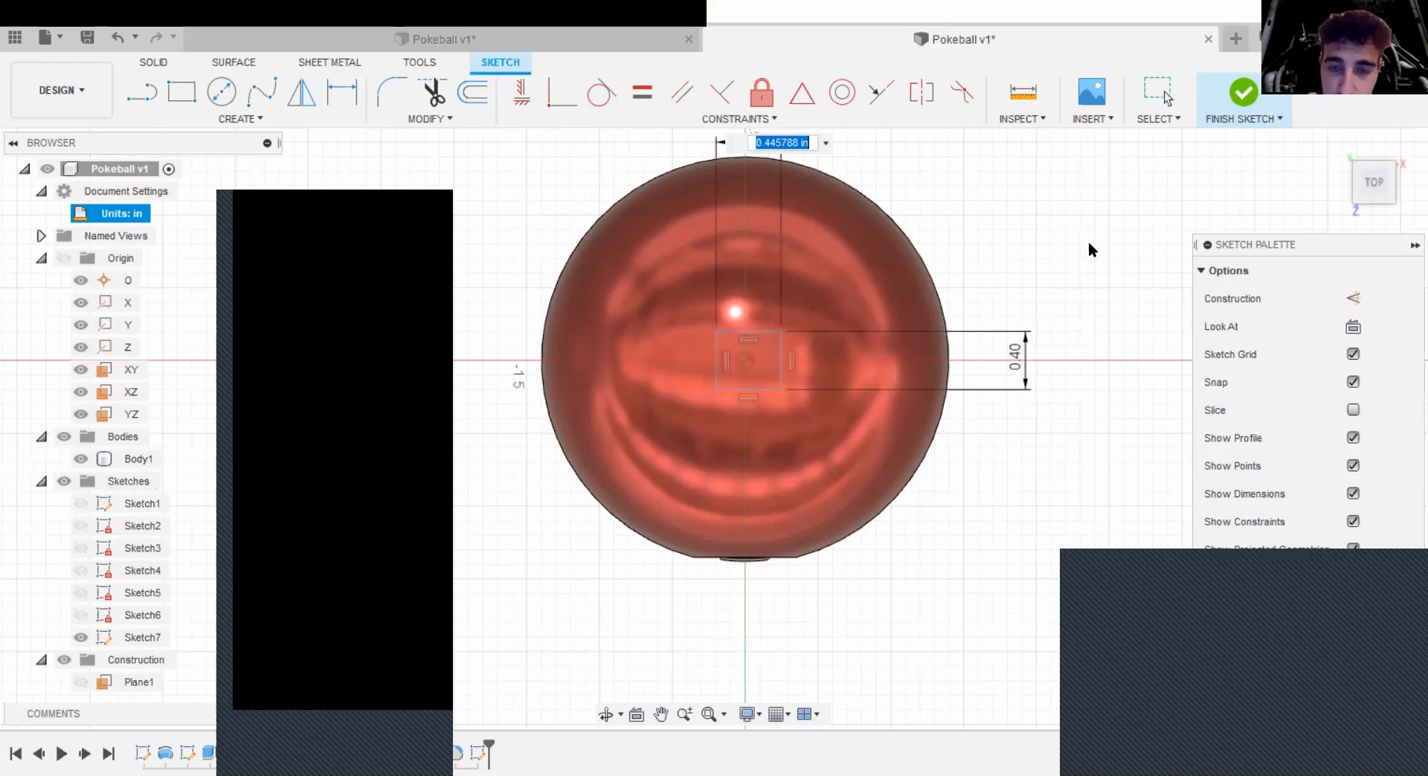
type("0.4")
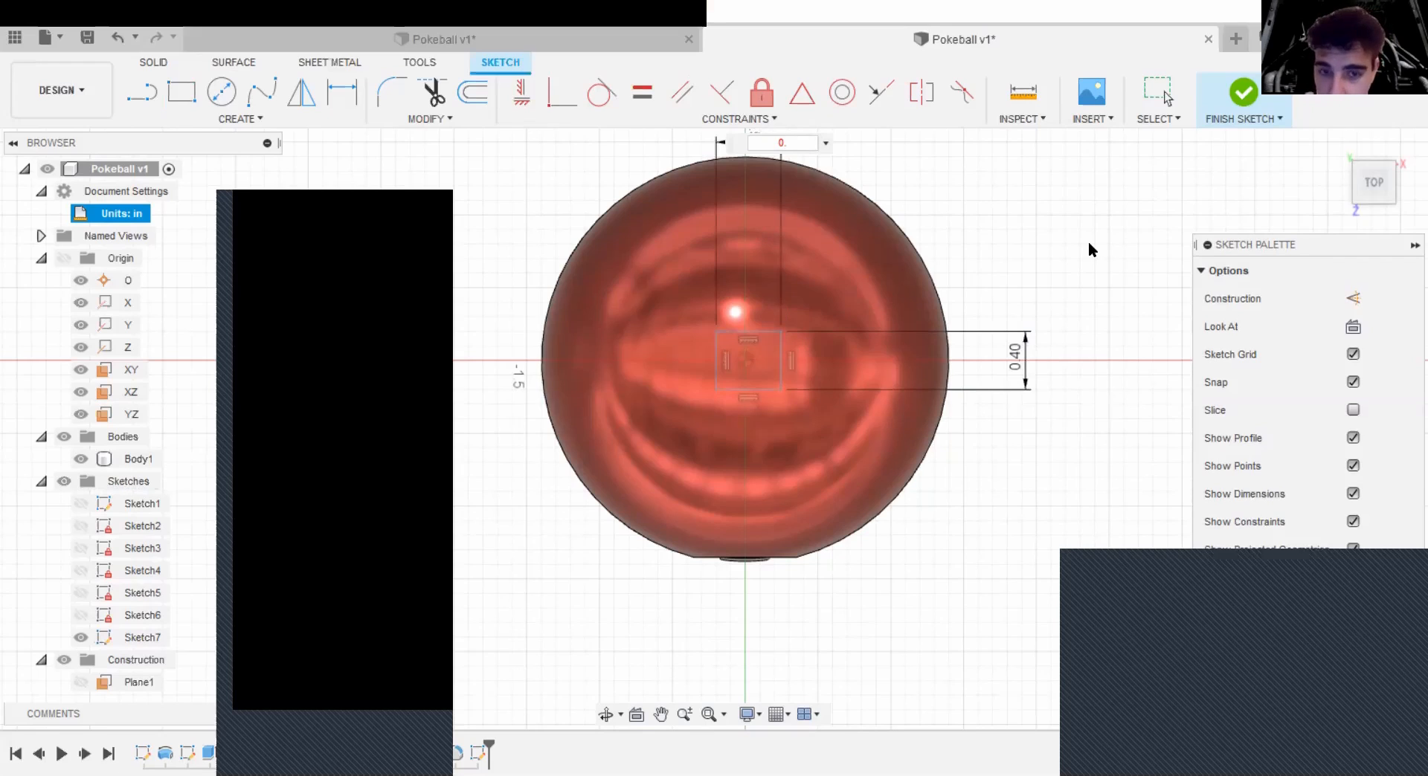
key("Return")
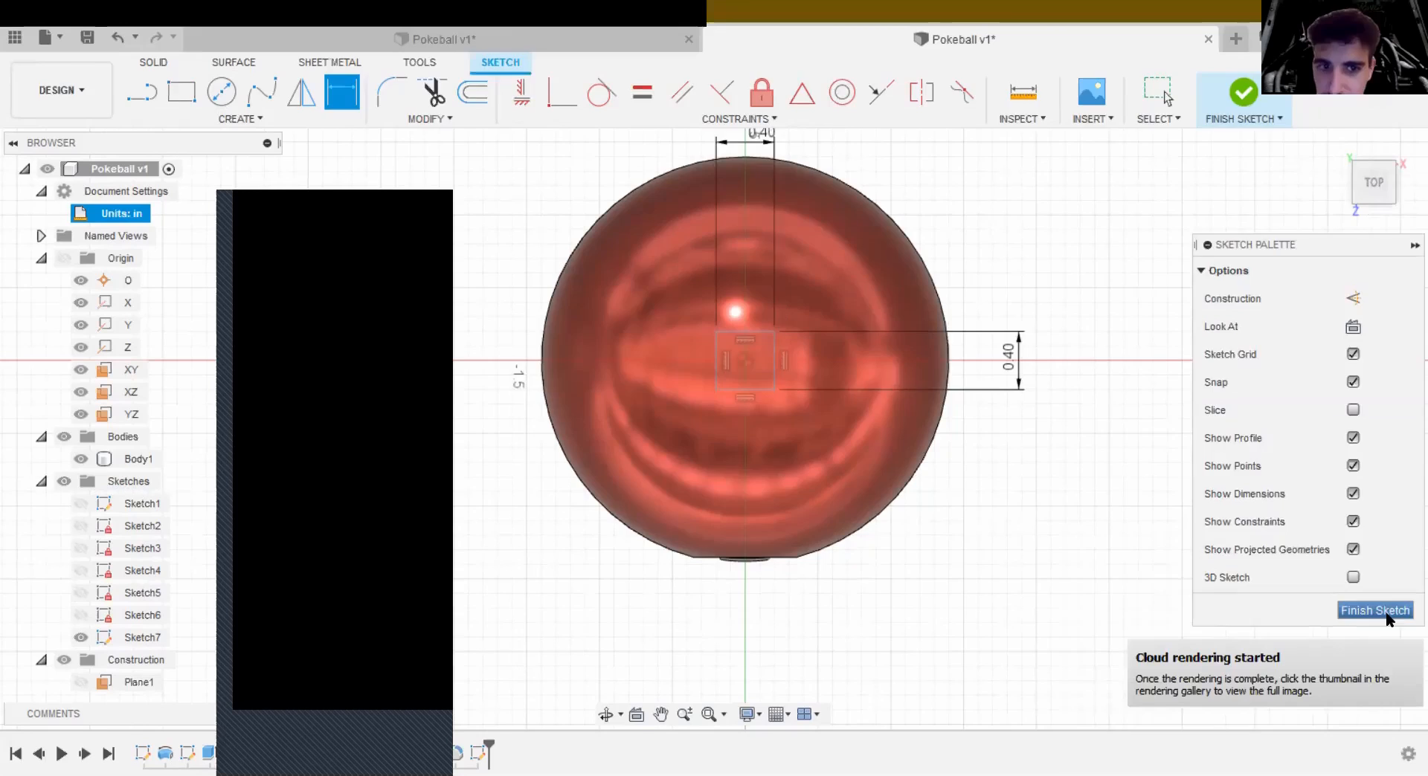
left_click(1387, 614)
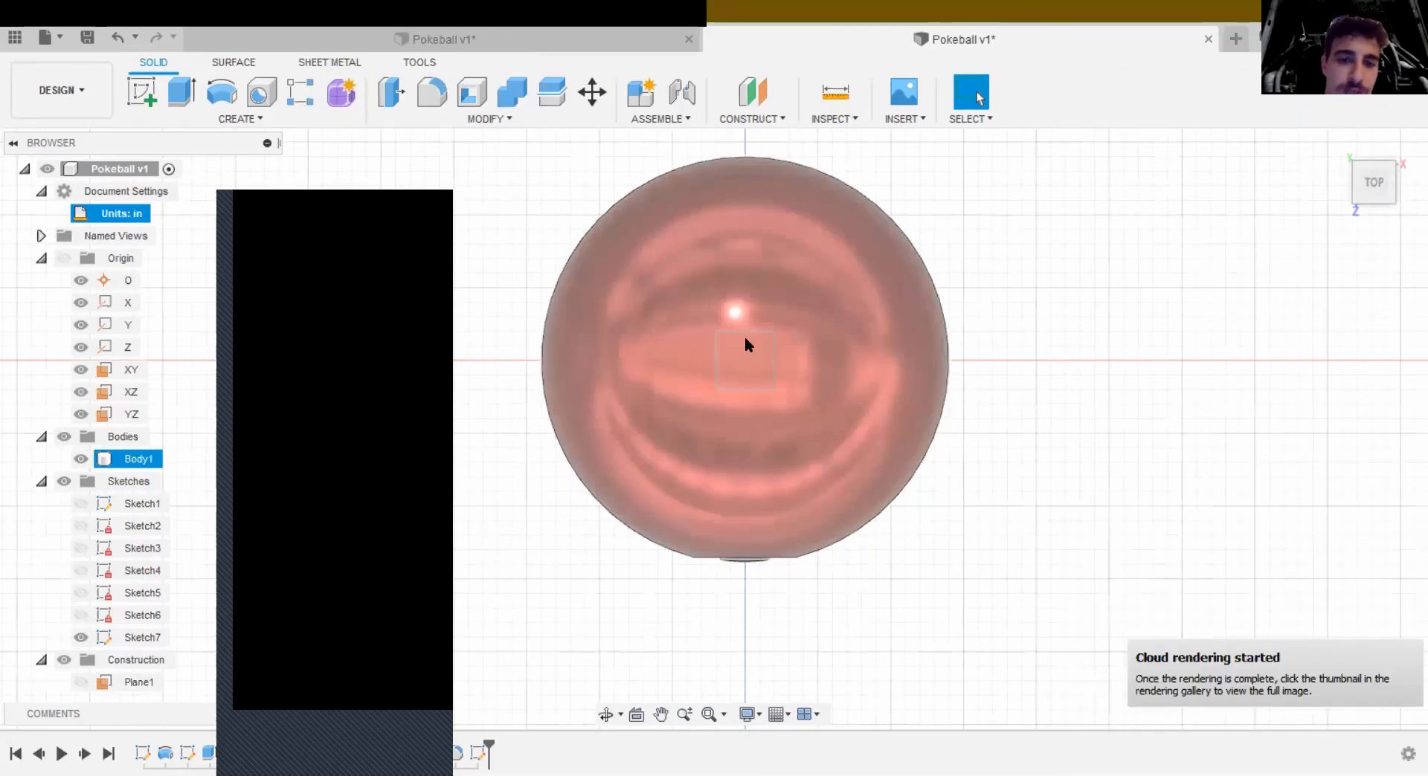
Step: Extrude the square profile symmetrically by 0.5 in as a cut inside the ball
left_click(175, 109)
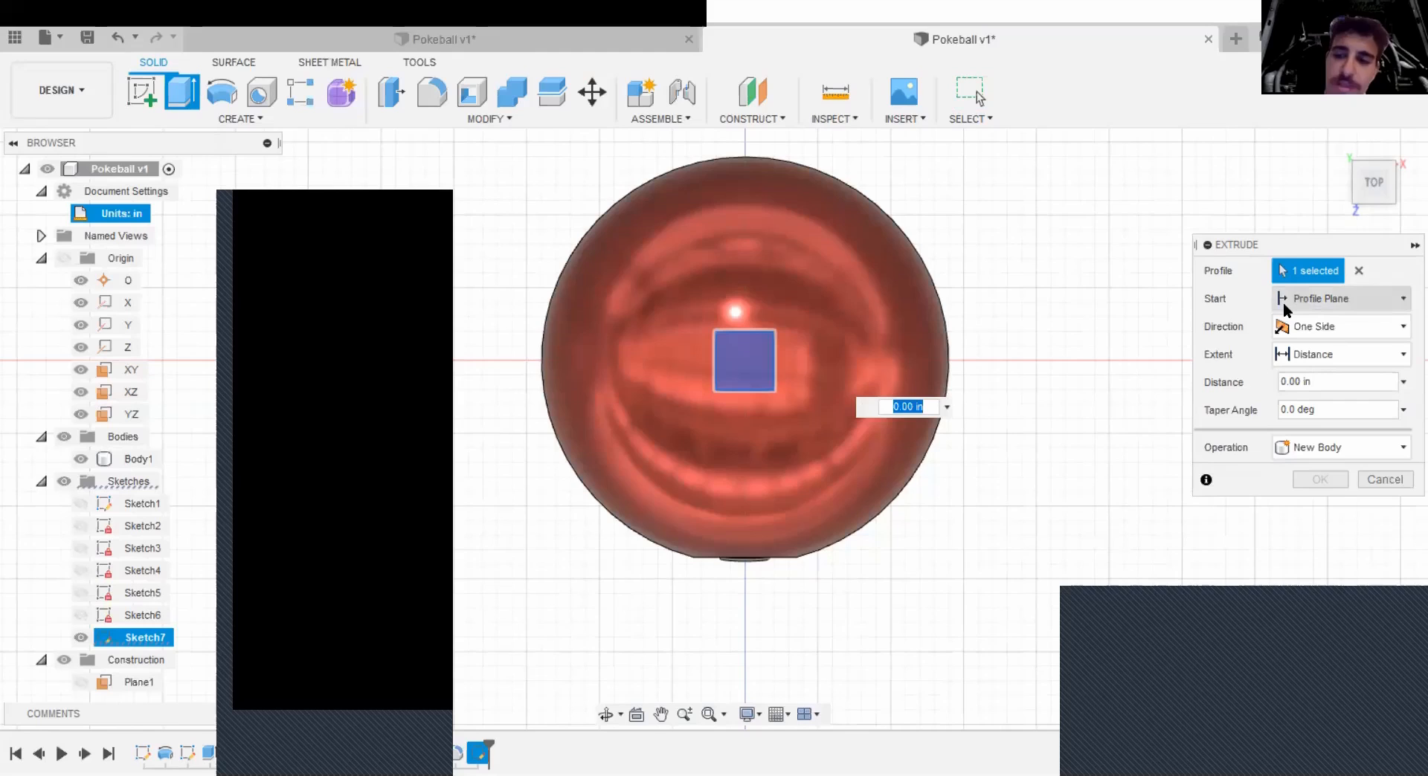
left_click(1303, 326)
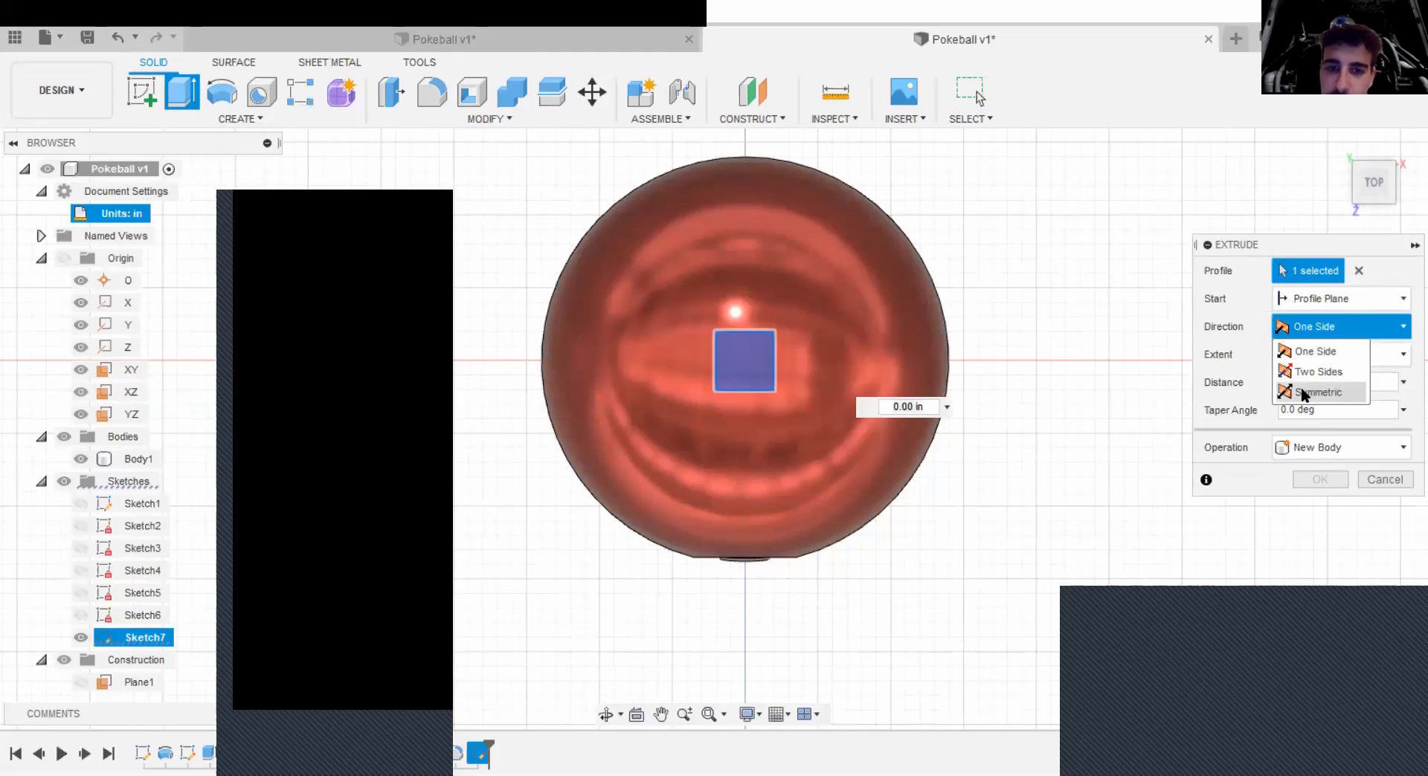
left_click(1300, 385)
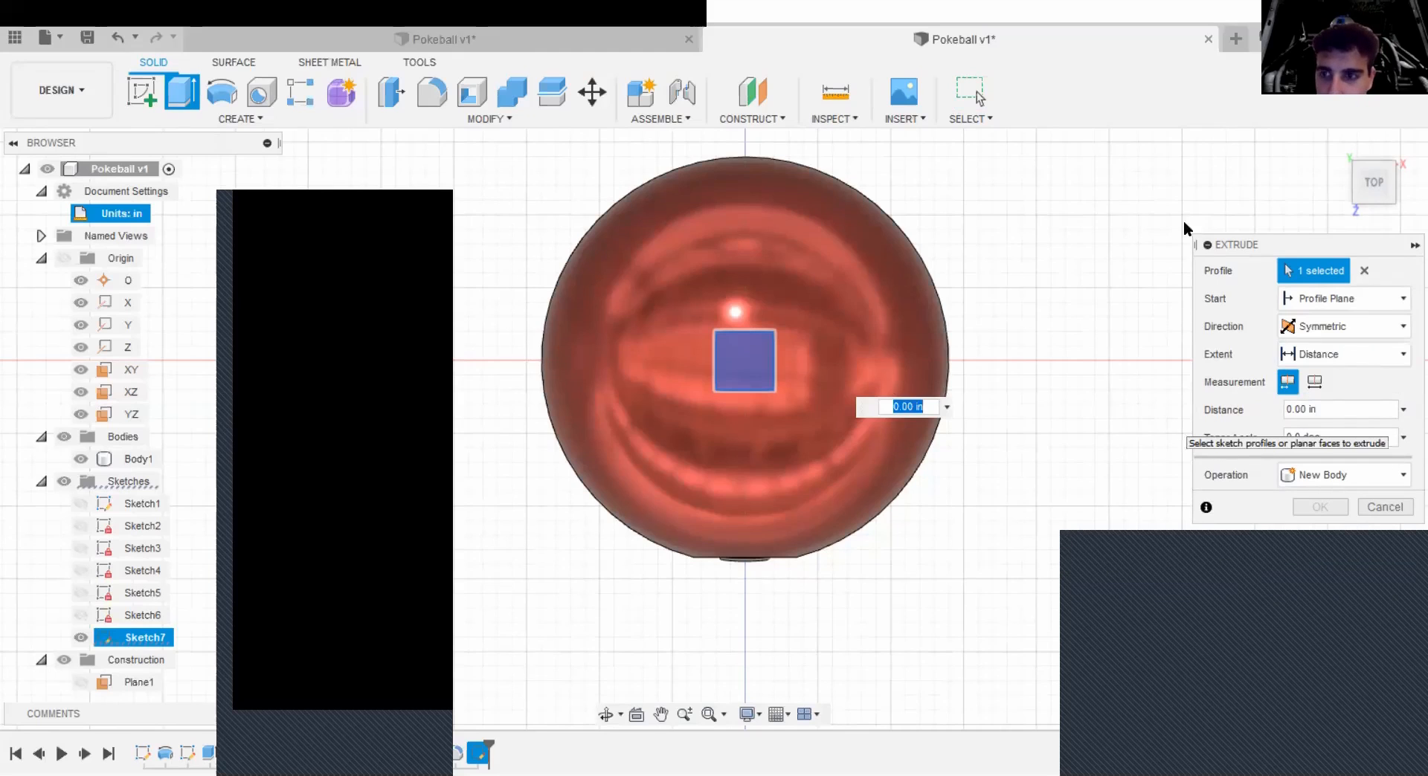
left_click_drag(1374, 180, 1375, 121)
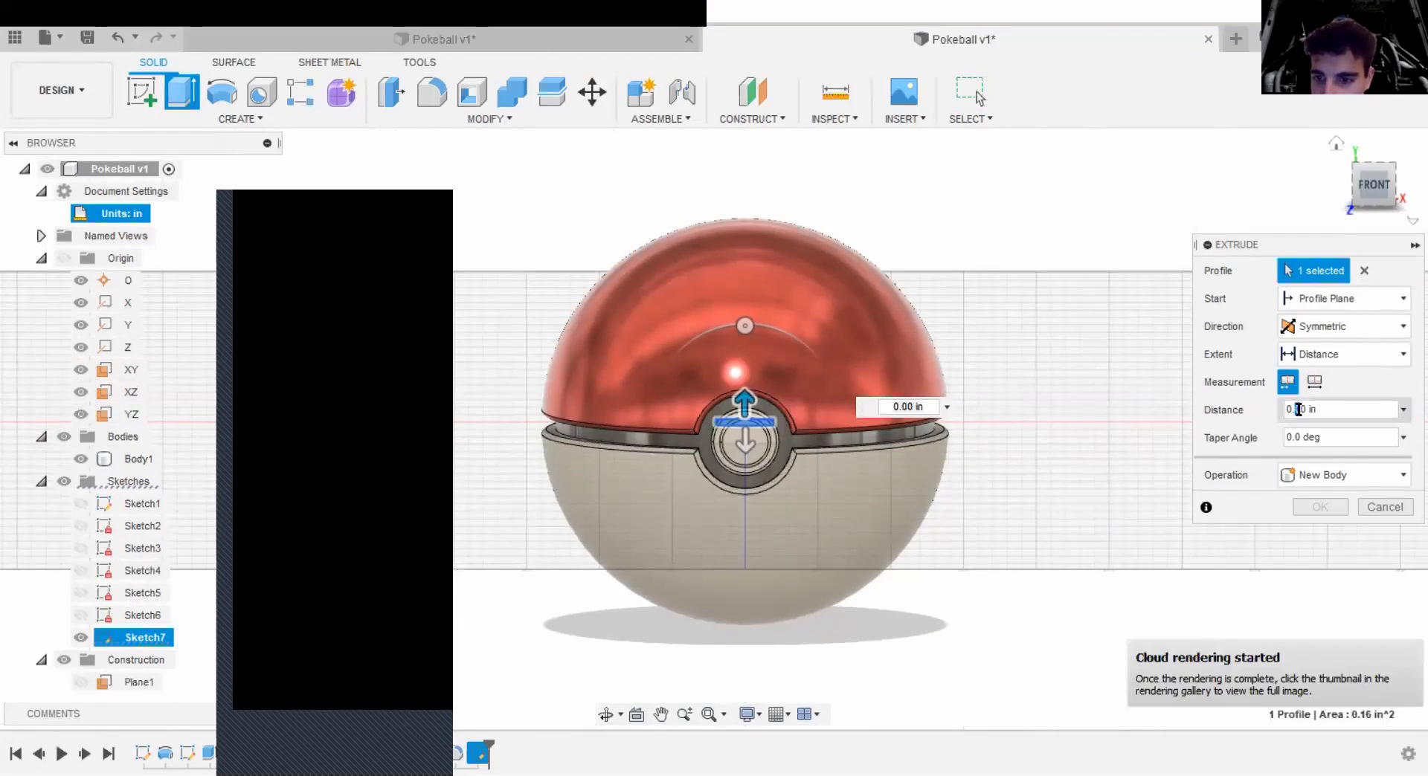
type("5")
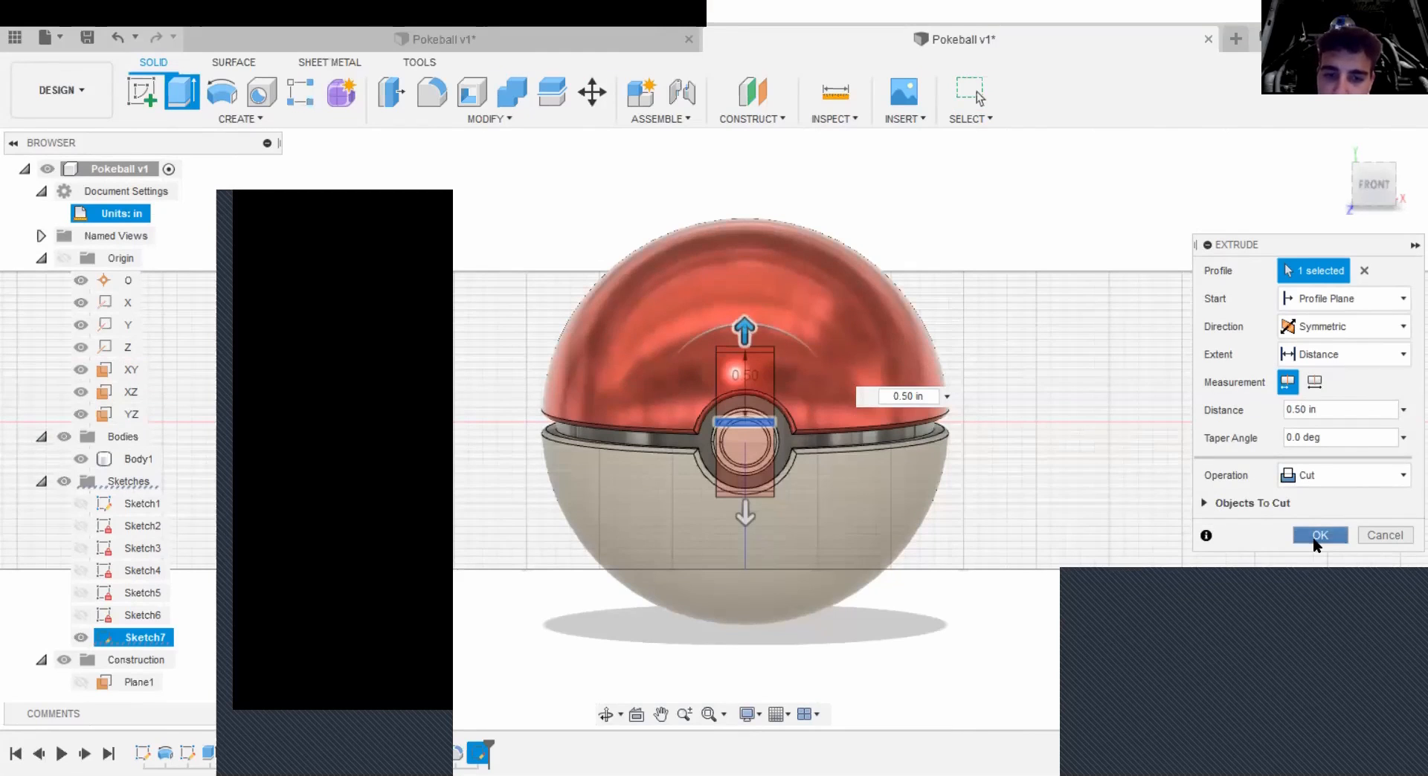
left_click(1319, 535)
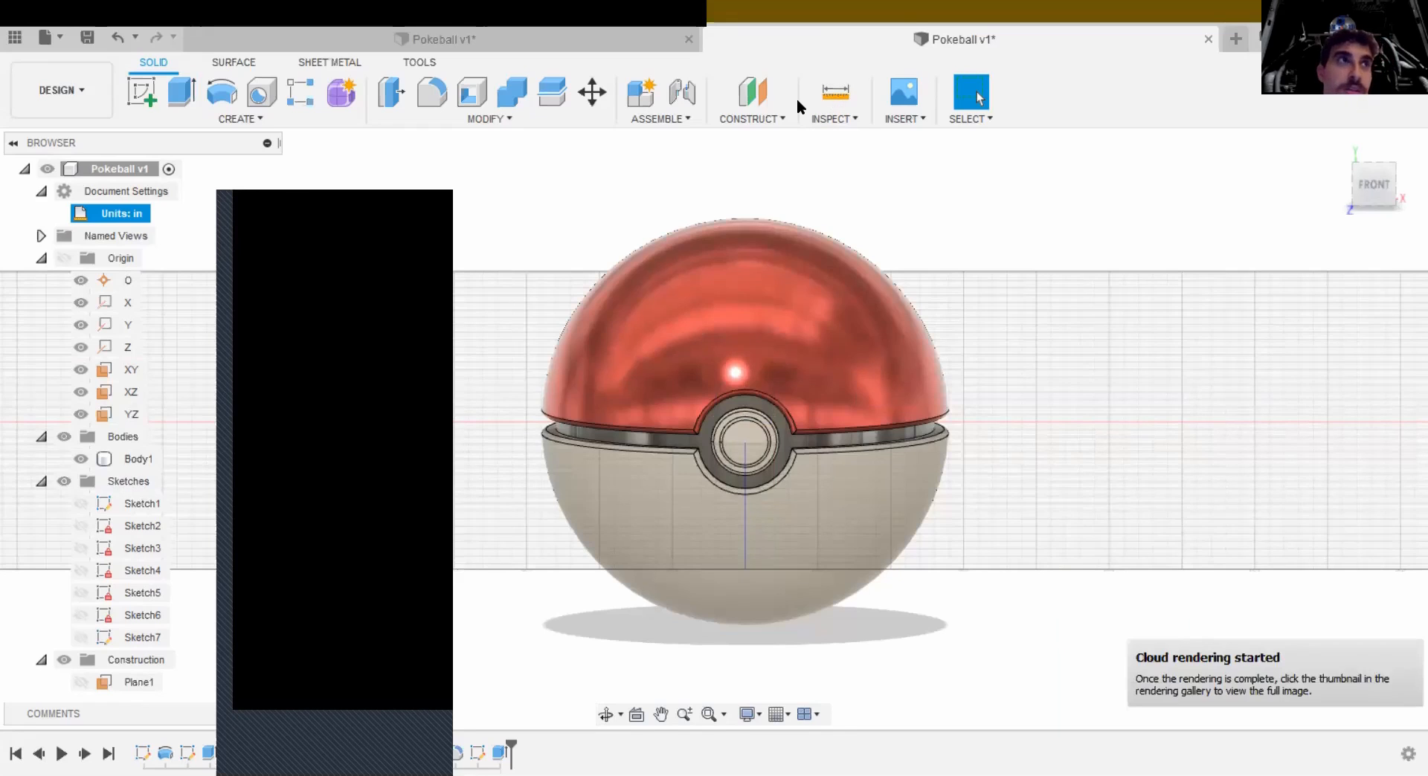
left_click(757, 117)
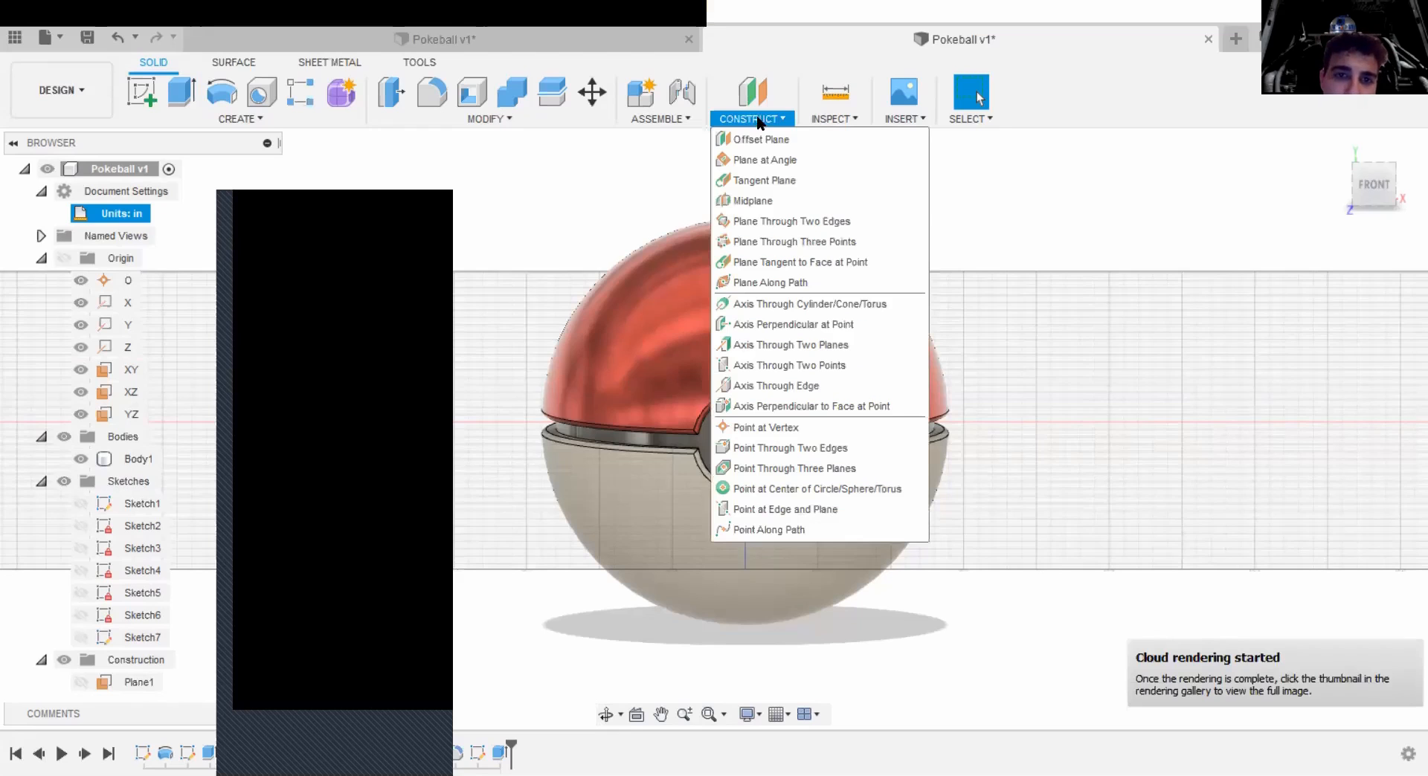
left_click(532, 278)
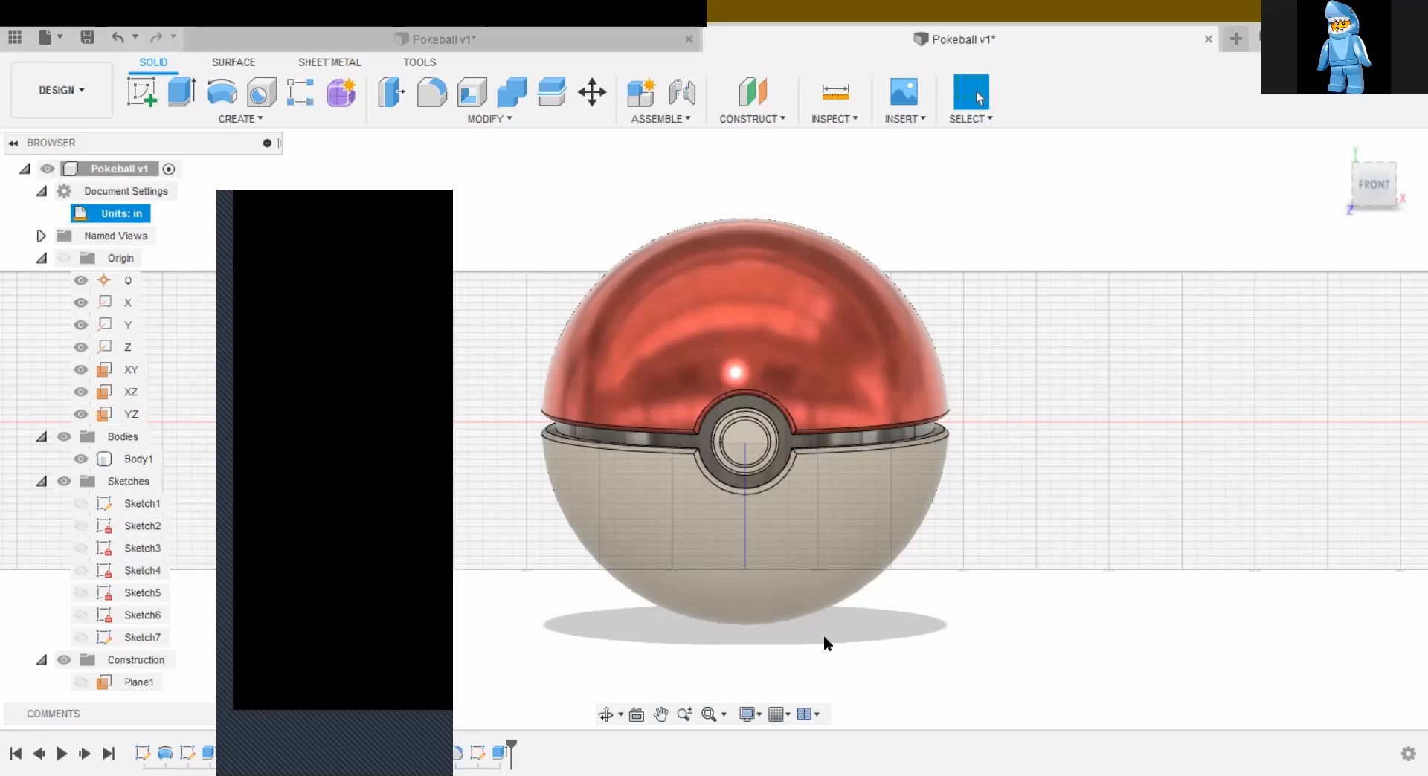
Step: Delete the internal square cut and its sketch from the design history
left_click(509, 746)
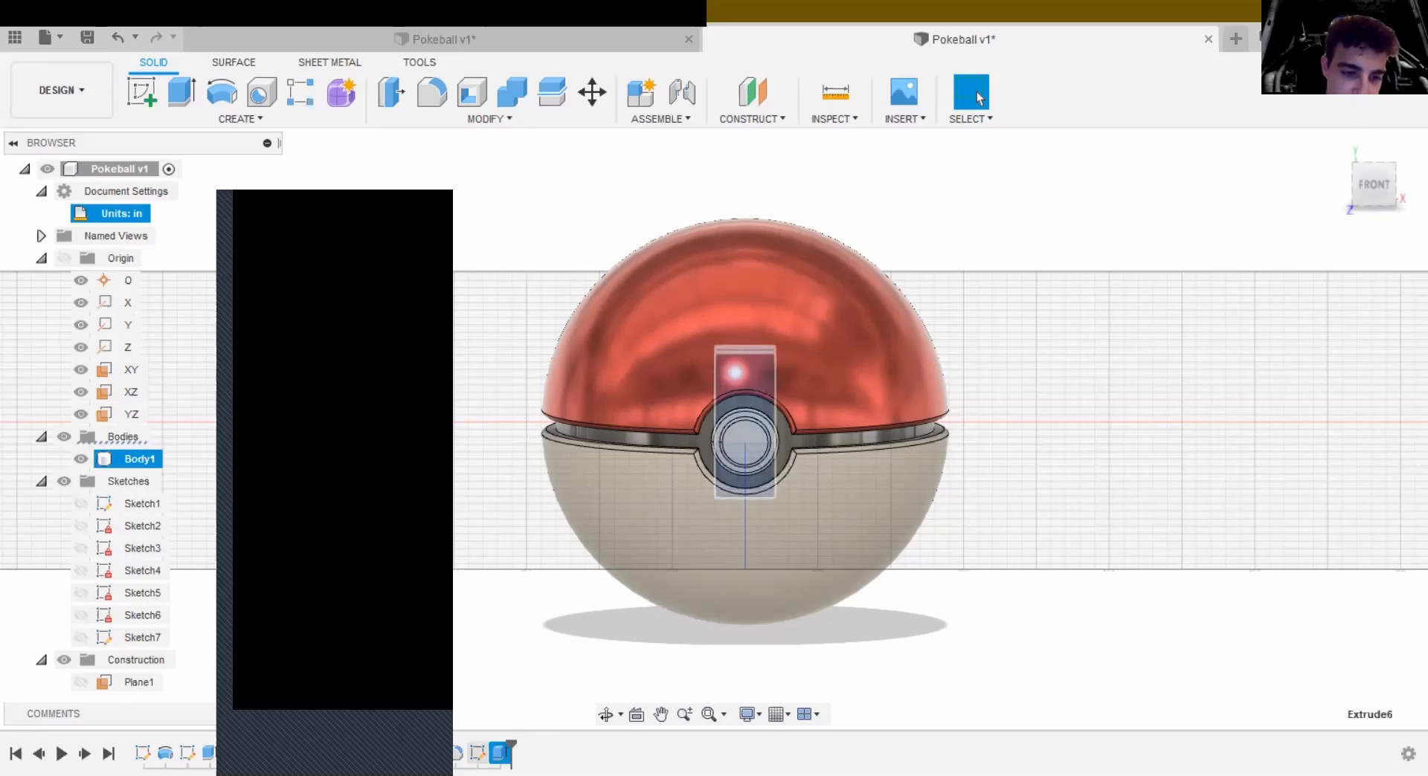
double_click(502, 753)
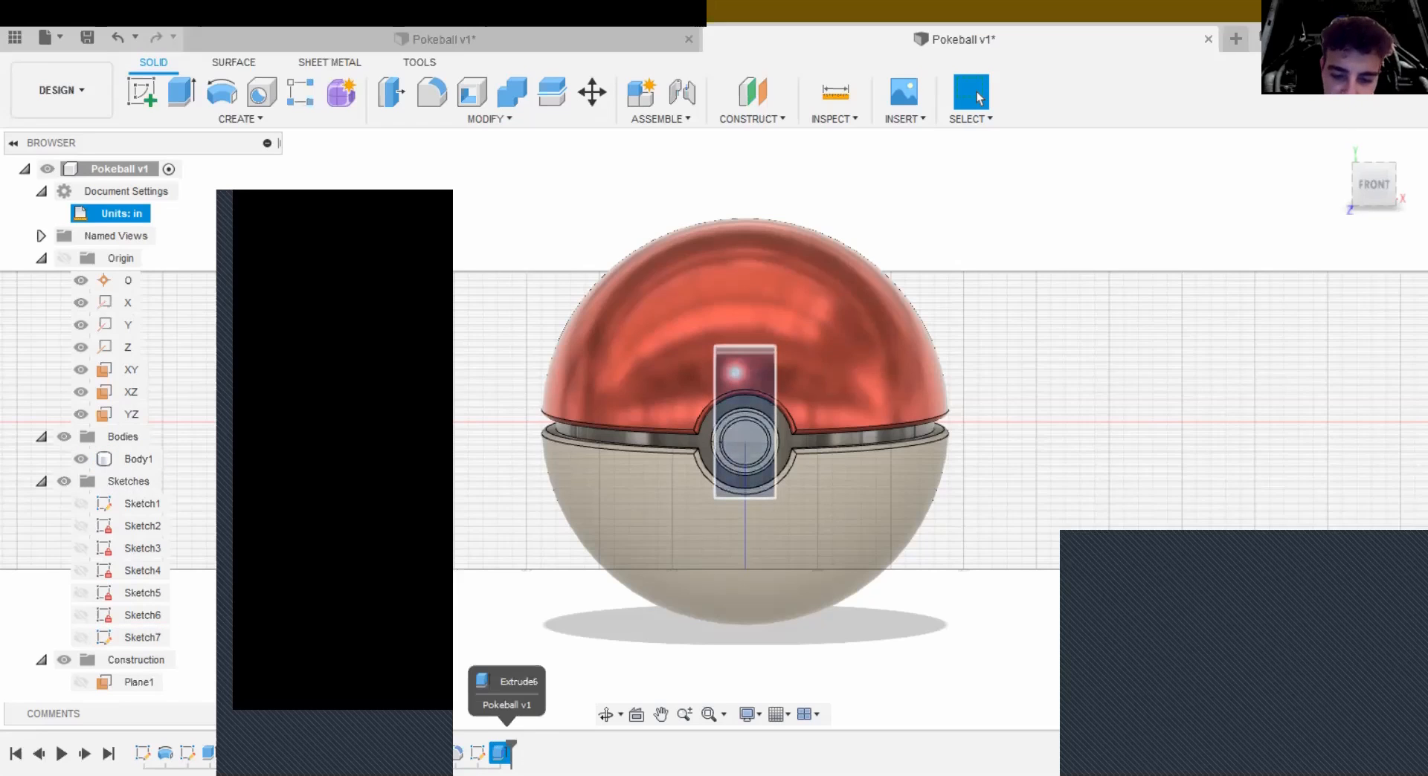
key("Delete")
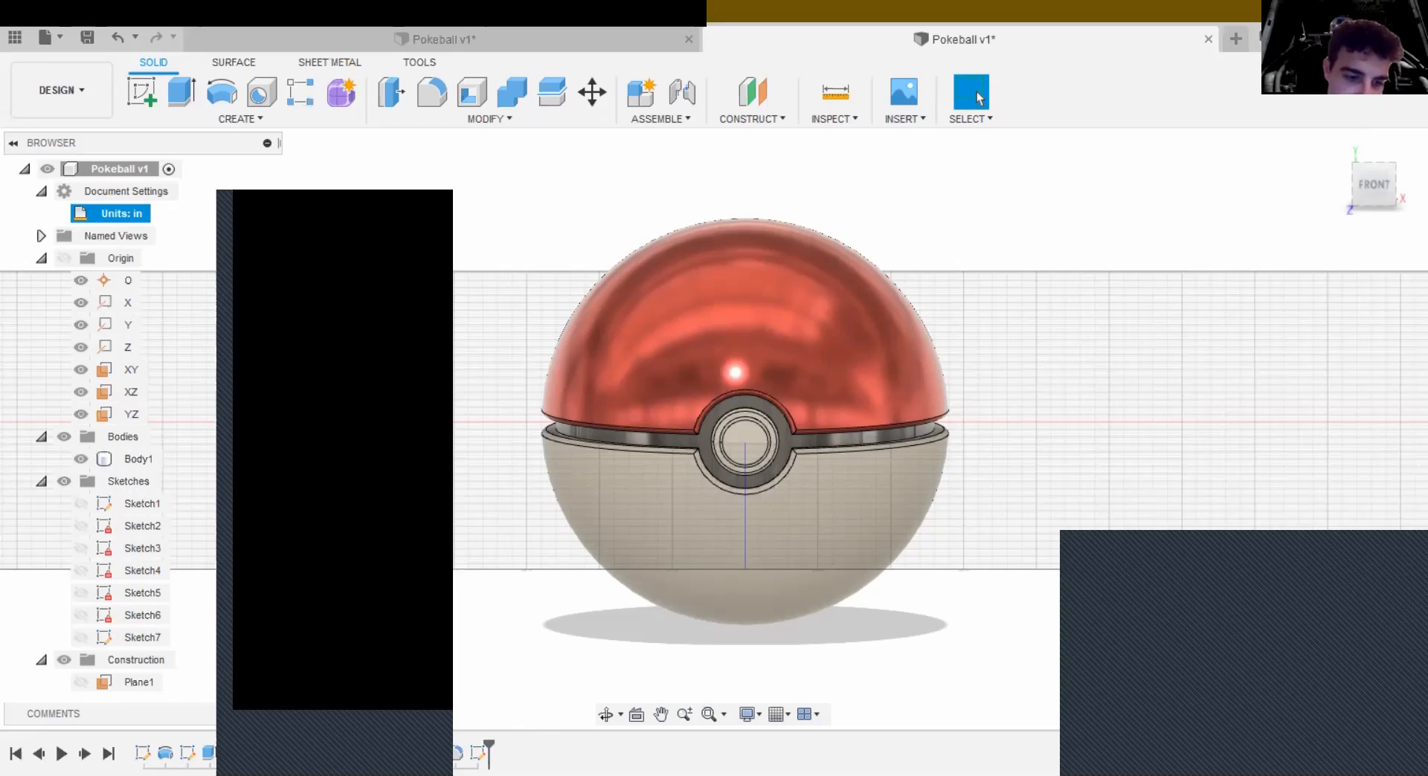
left_click(479, 753)
key("Delete")
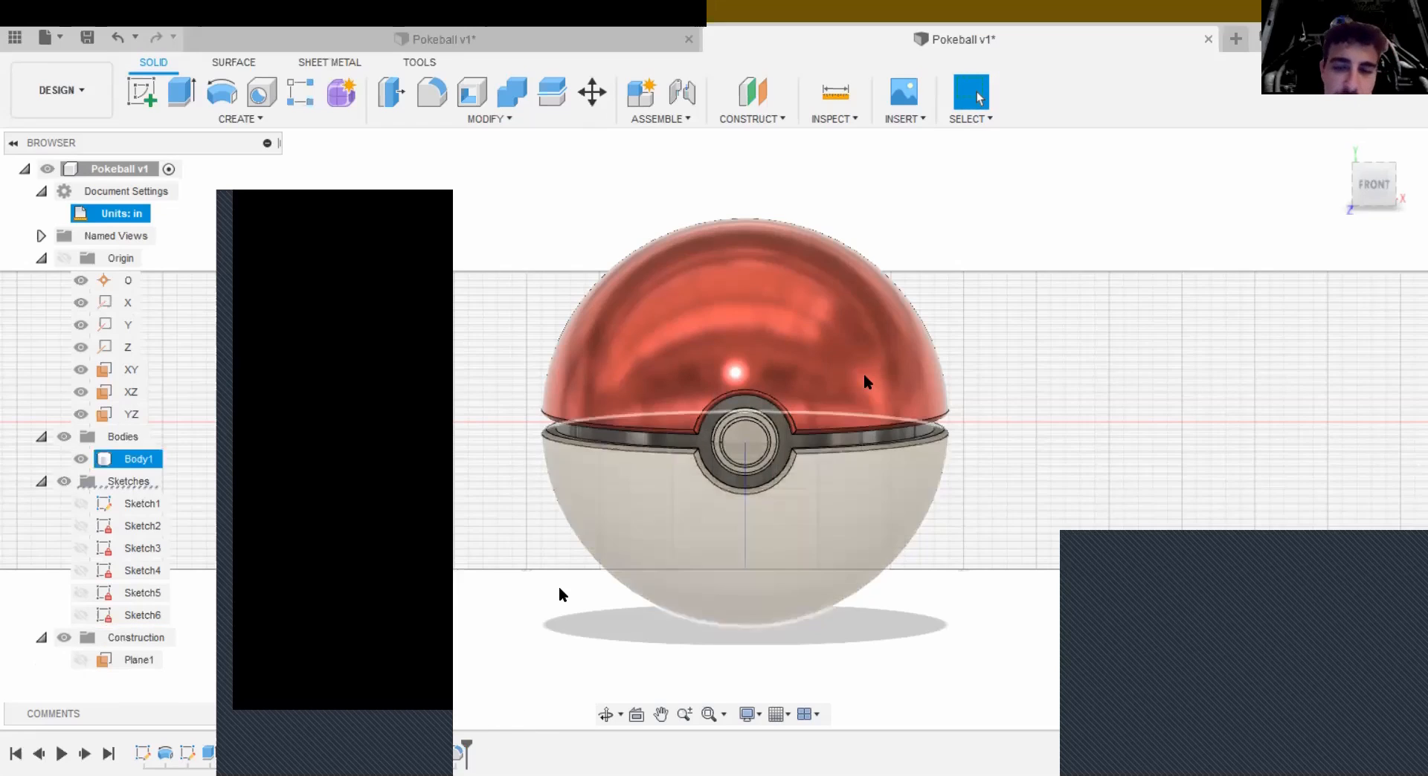
Step: Start a new sketch on the YZ origin plane through the ball
left_click_drag(1366, 186, 1227, 231)
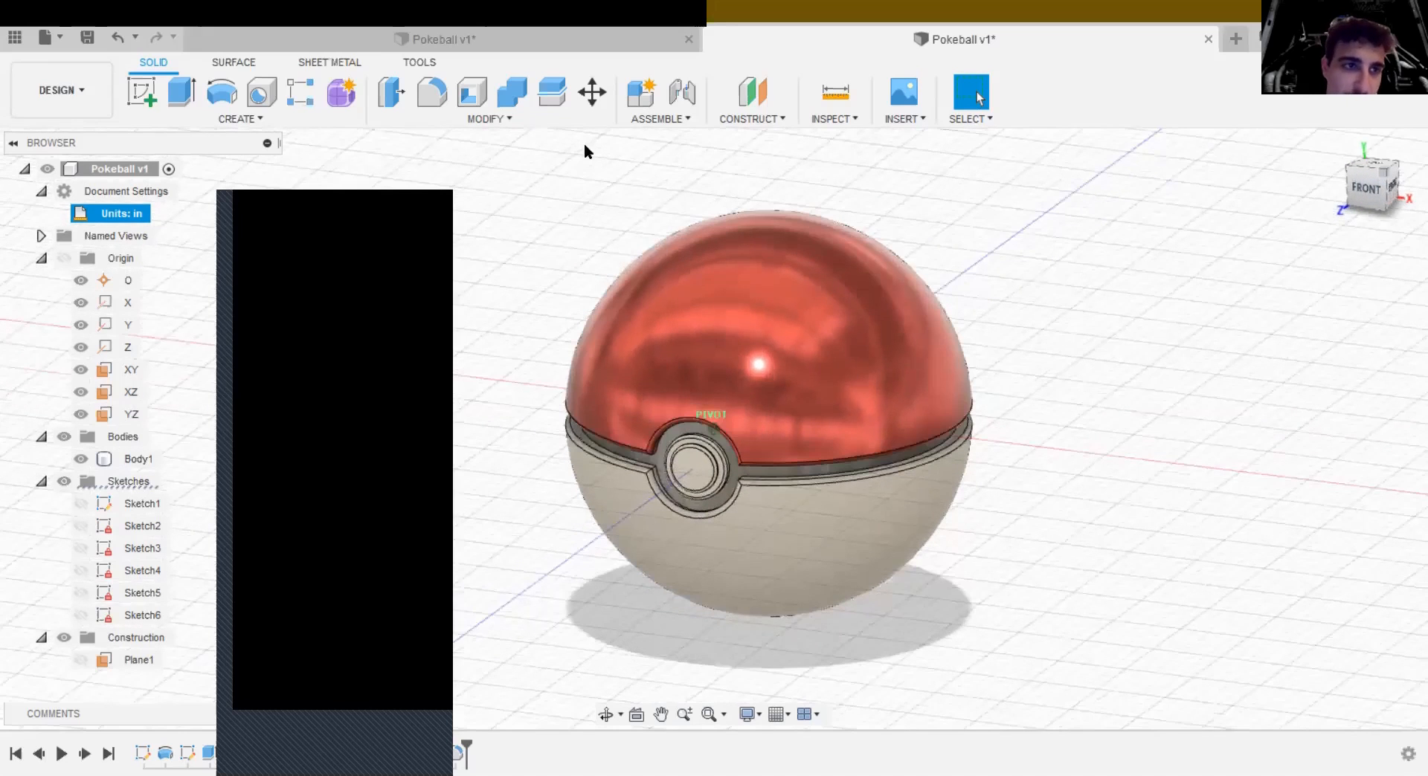
left_click(142, 95)
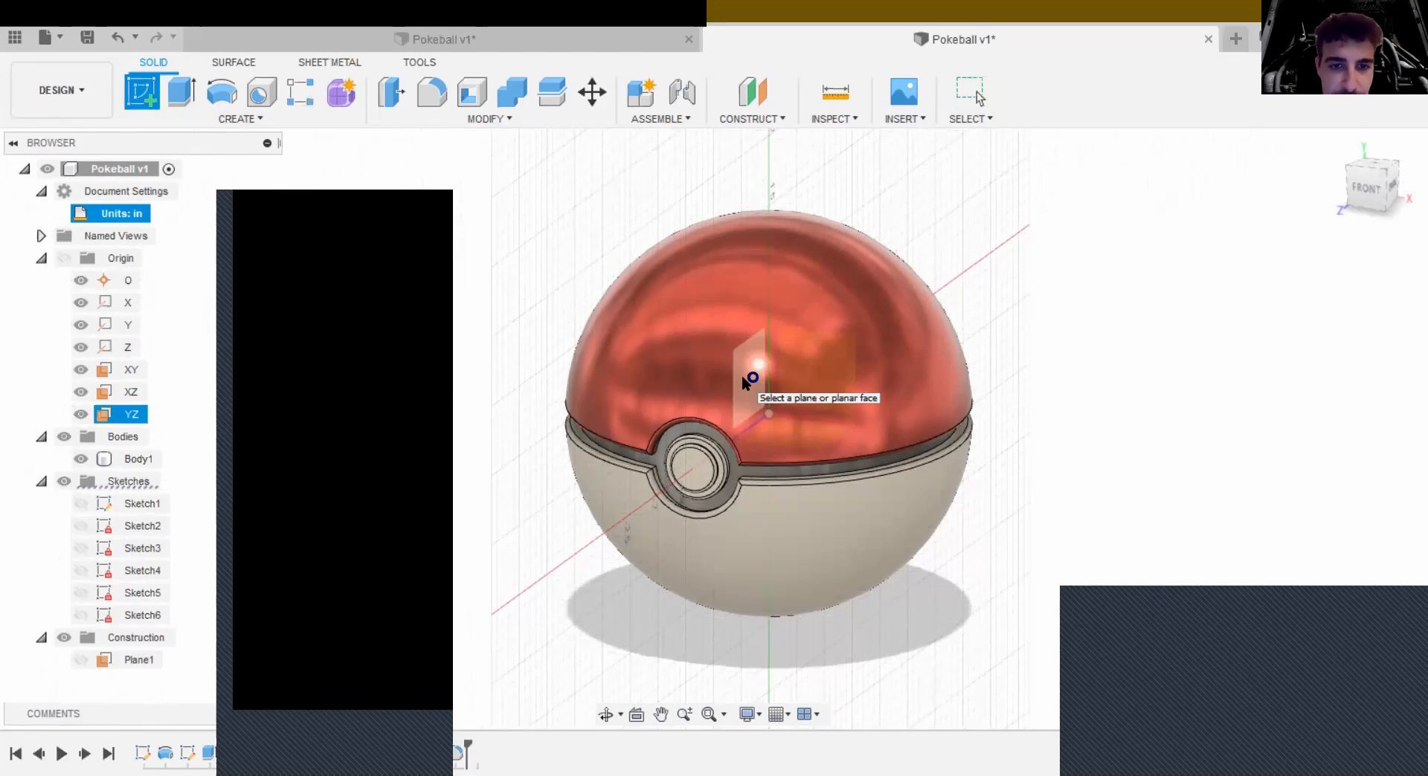
left_click(742, 375)
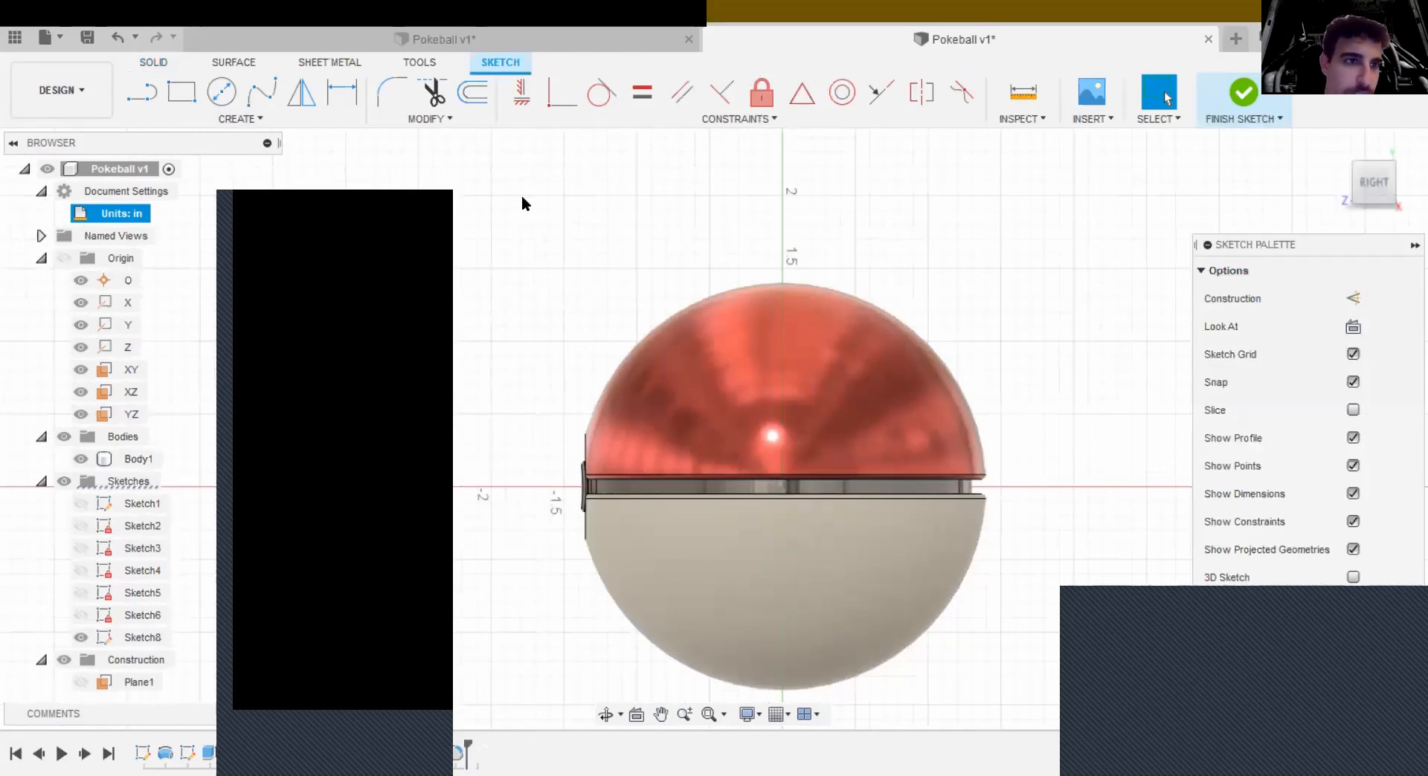
left_click(182, 92)
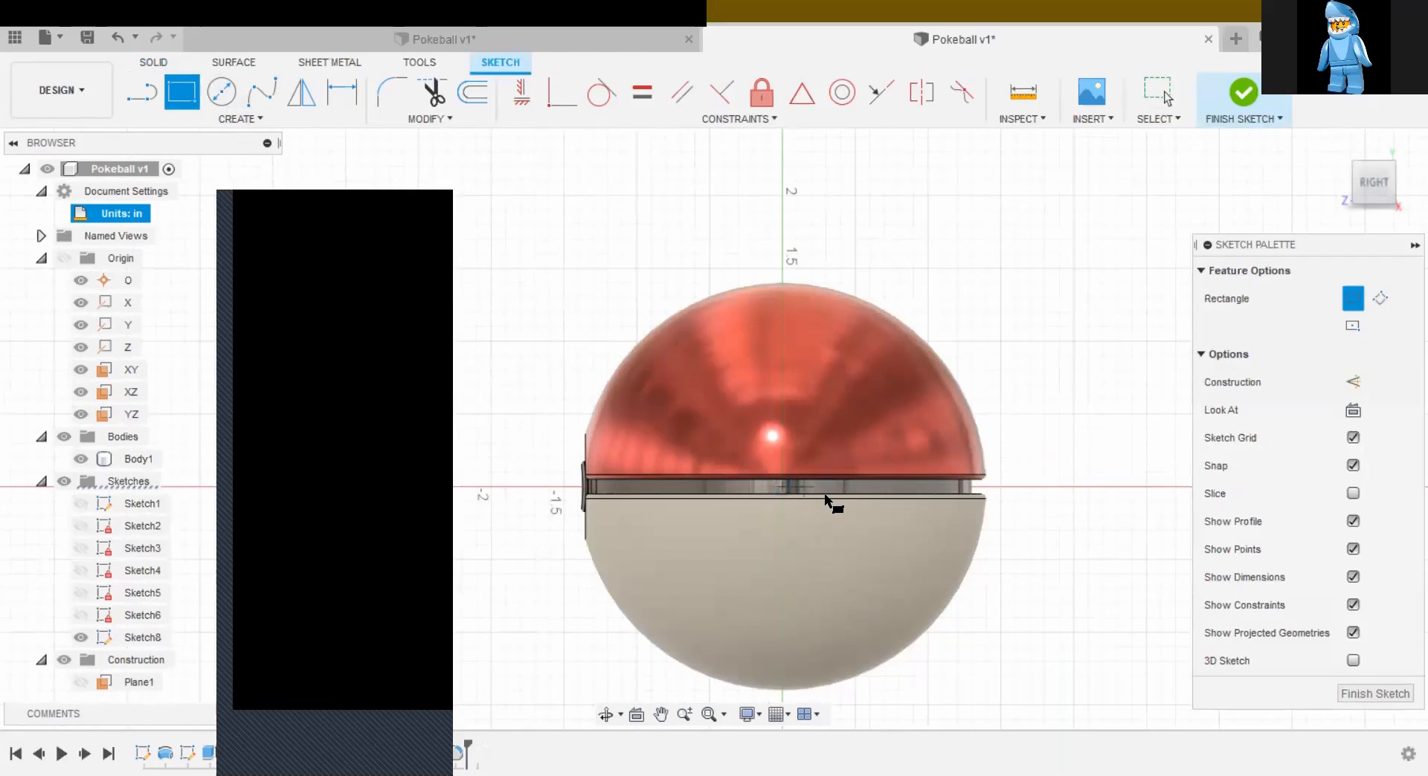
left_click(783, 487)
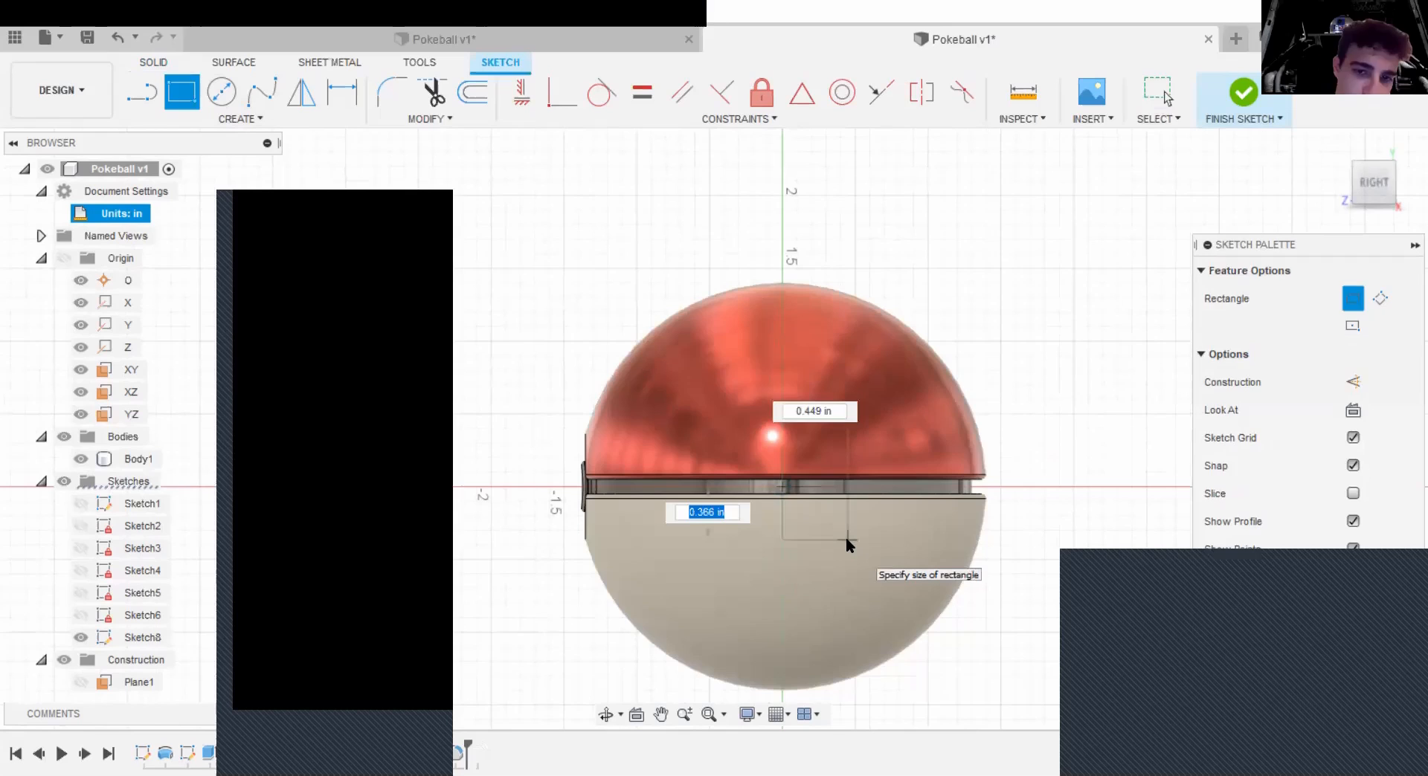
key("Escape")
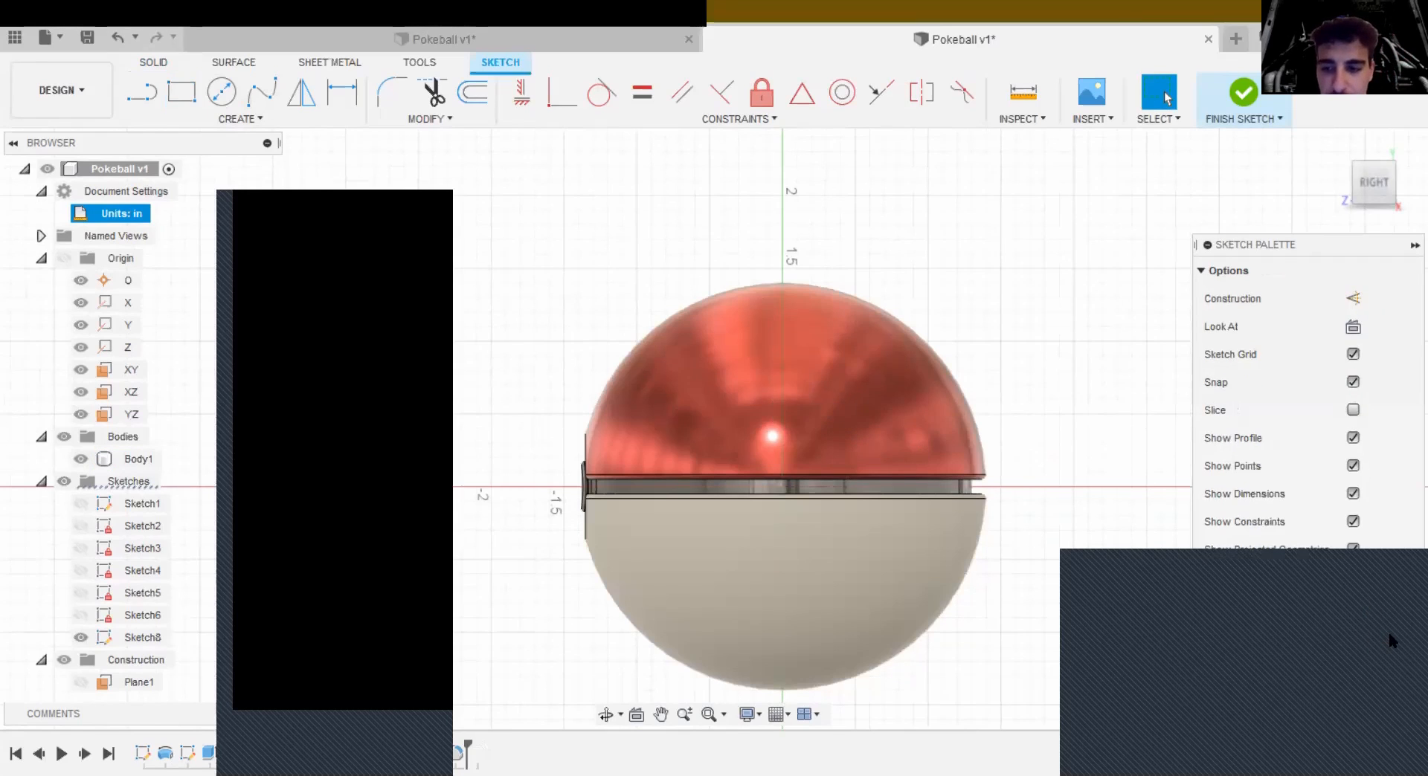
Step: Sketch a rectangle about 0.65 in wide and 0.56 in high across the ball's seam, spanning the vertical axis
left_click(182, 92)
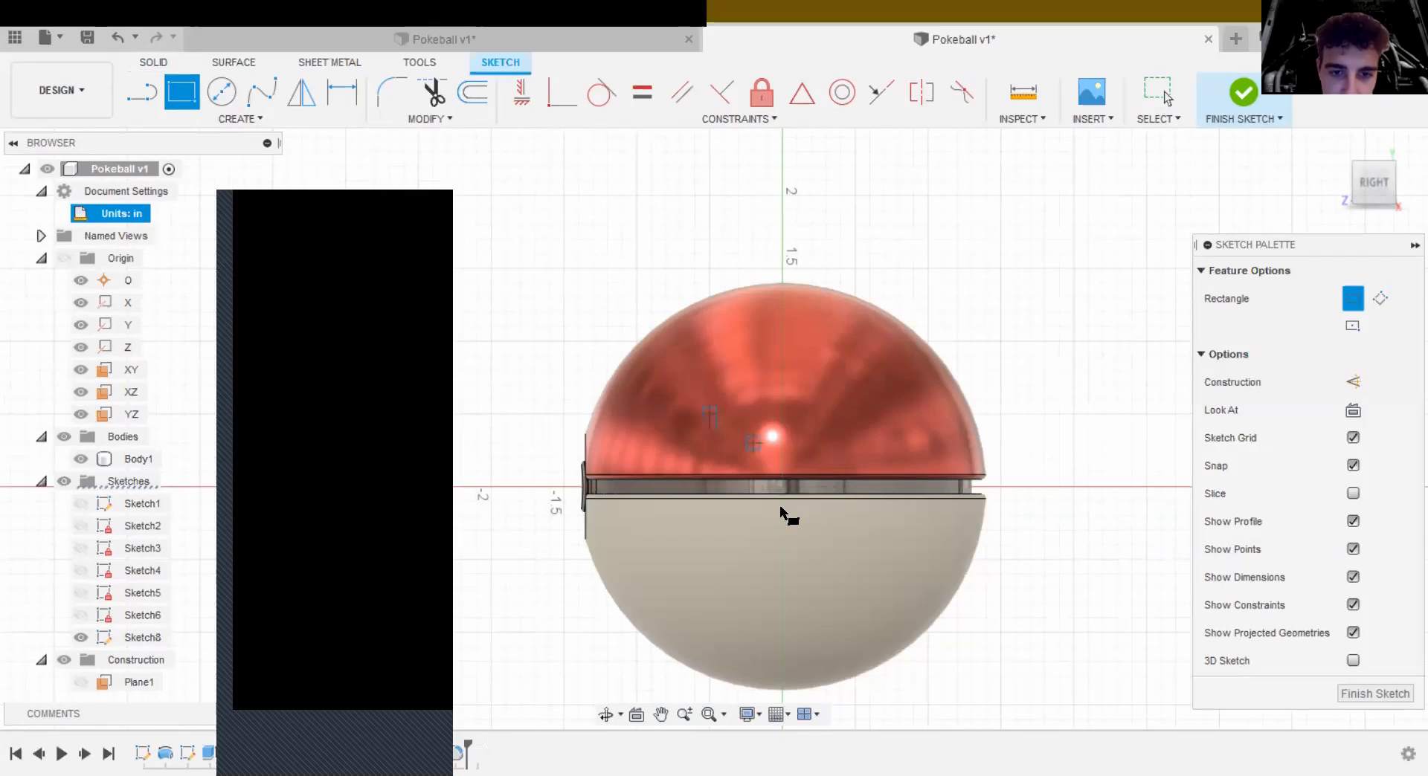
left_click(753, 443)
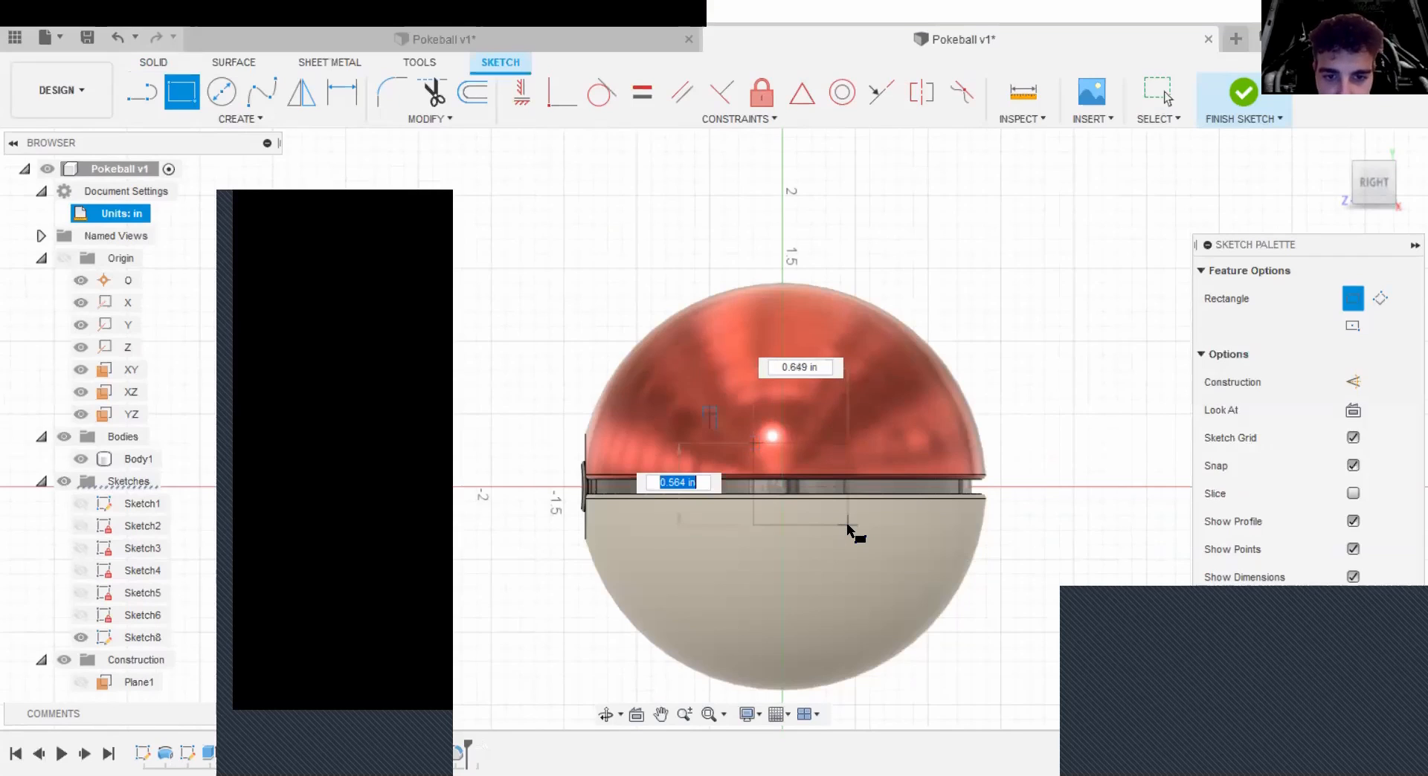
left_click(848, 525)
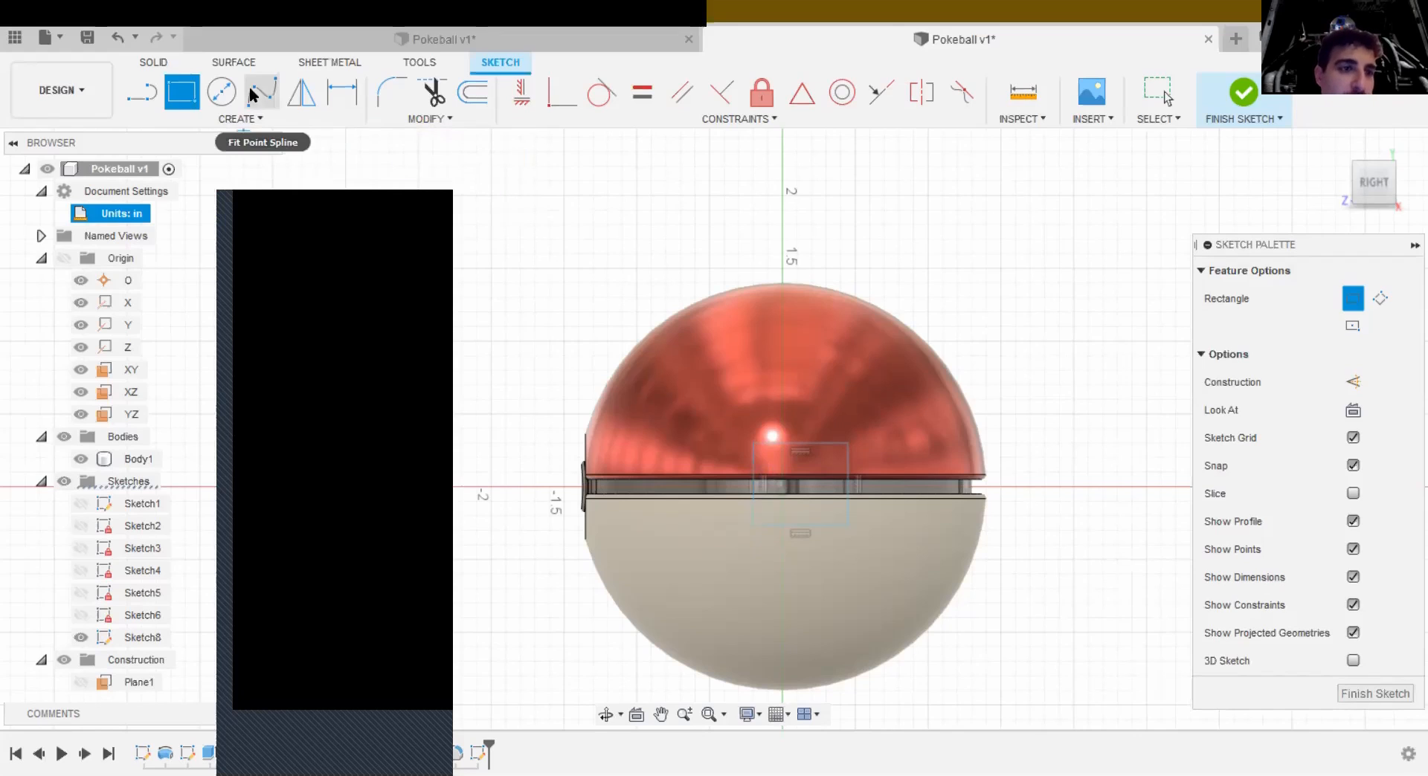
Step: Dimension the rectangle across the ball's seam to 0.4 in wide and 0.4 in high, and finish the sketch
left_click(362, 89)
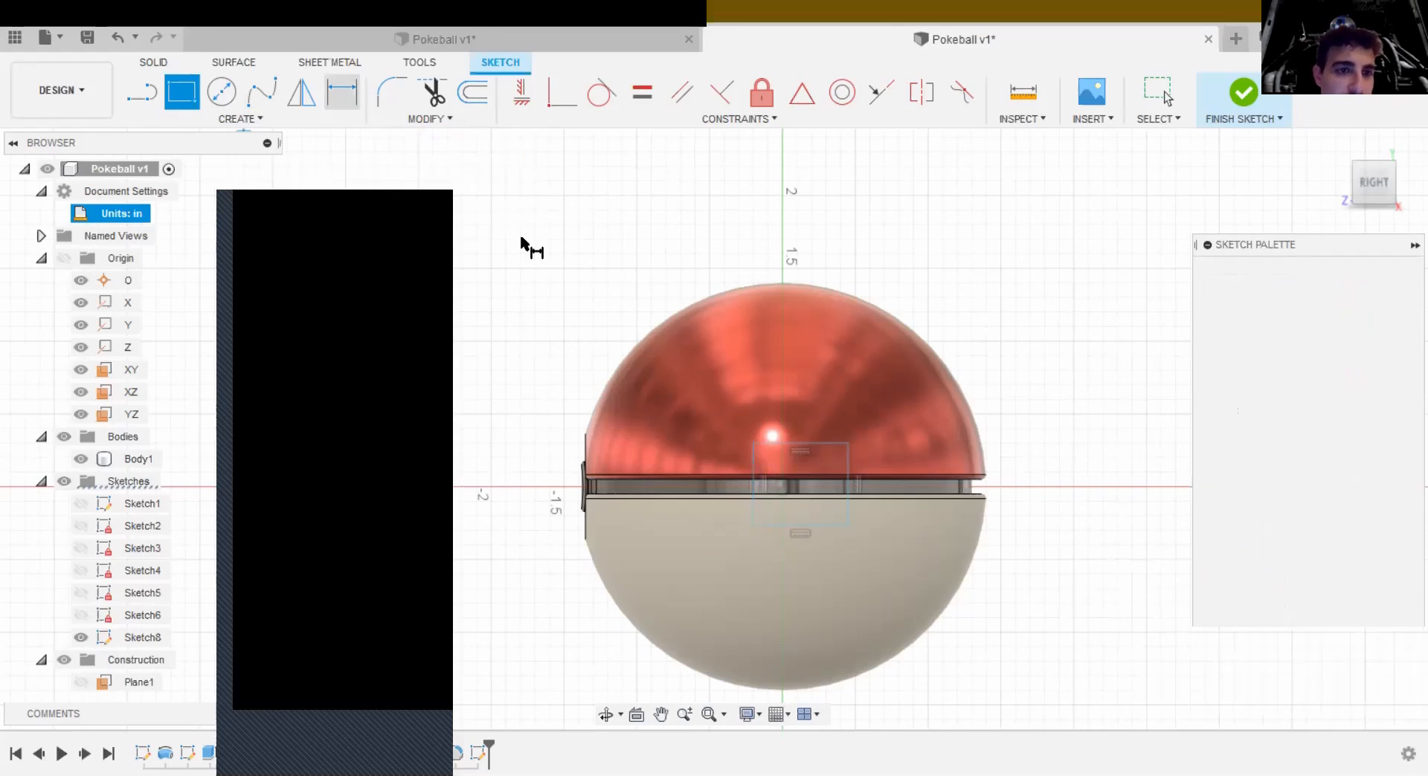
left_click(800, 444)
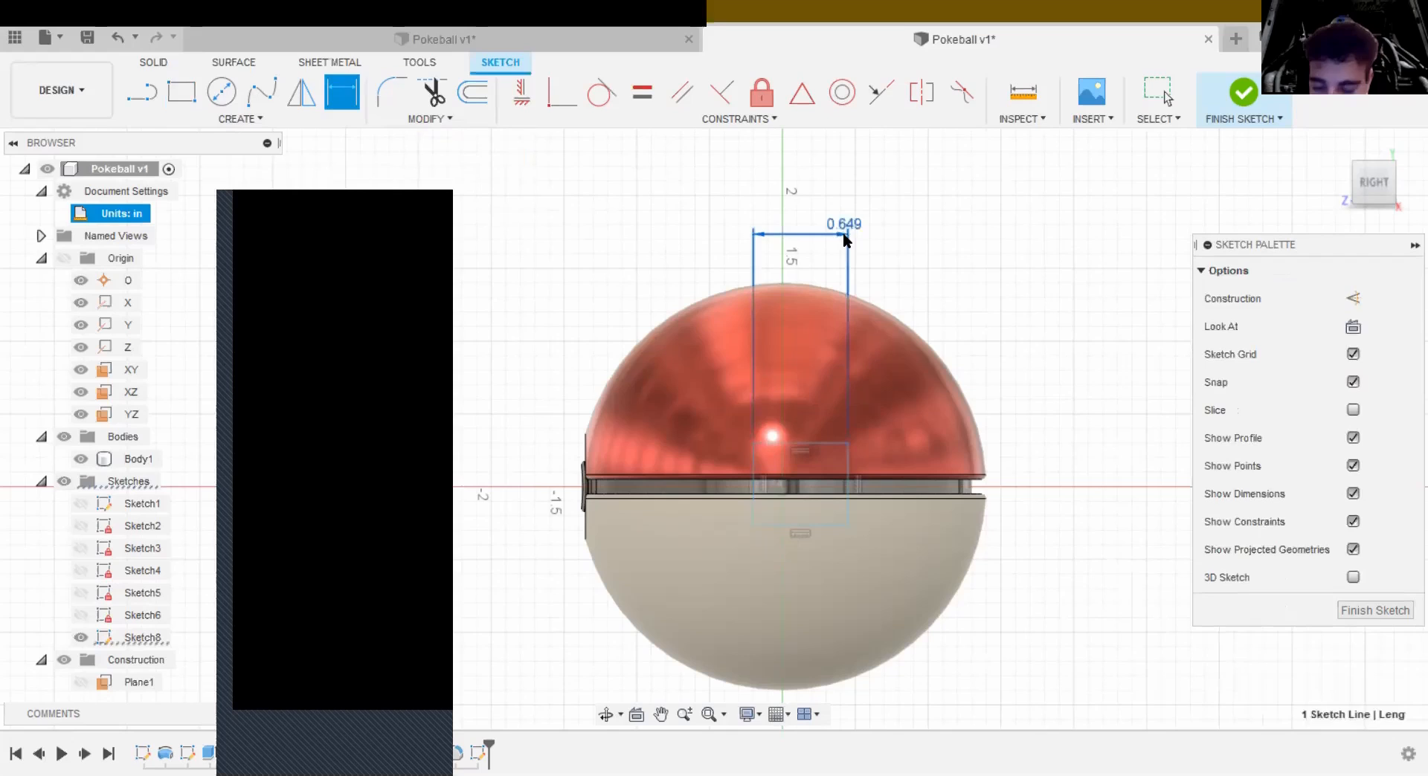
left_click(844, 239)
type("0.4")
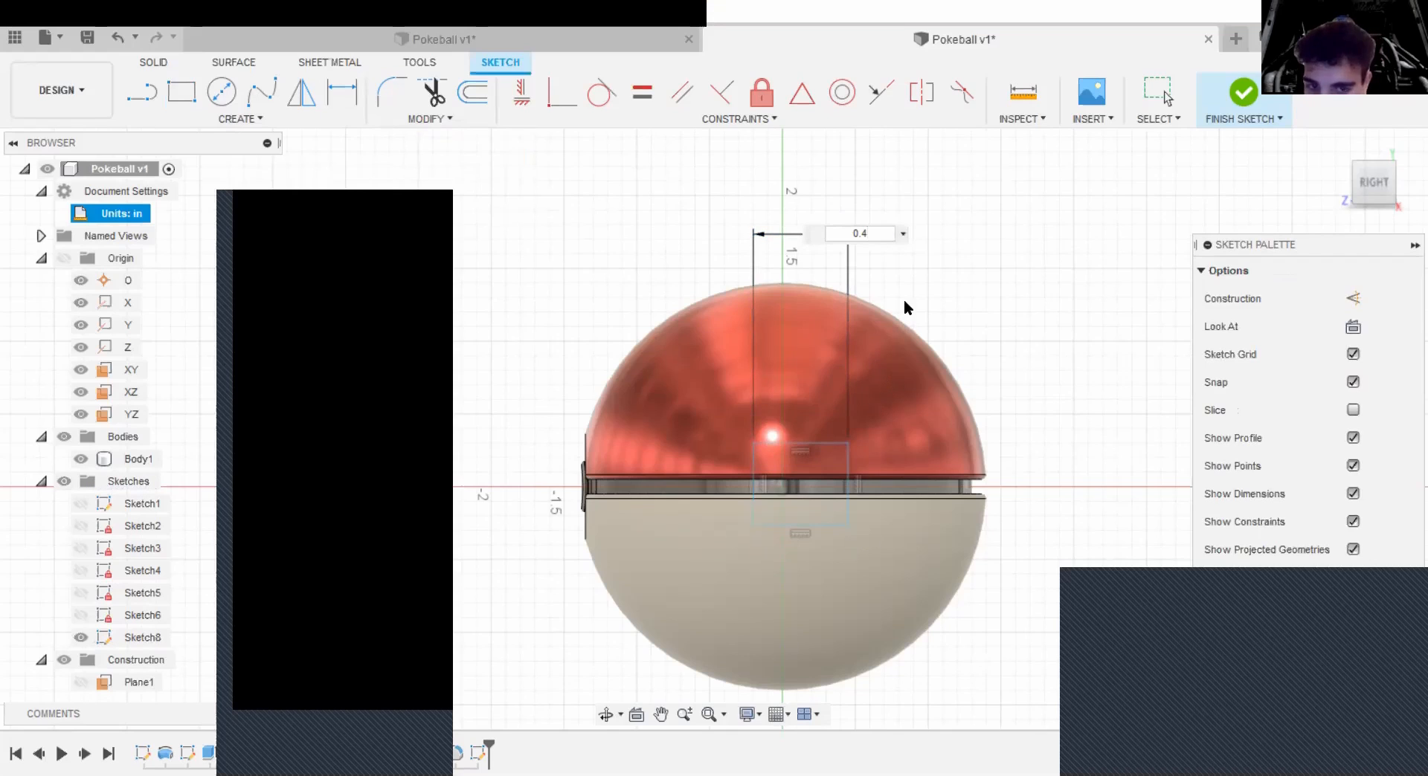
key("Return")
left_click(341, 90)
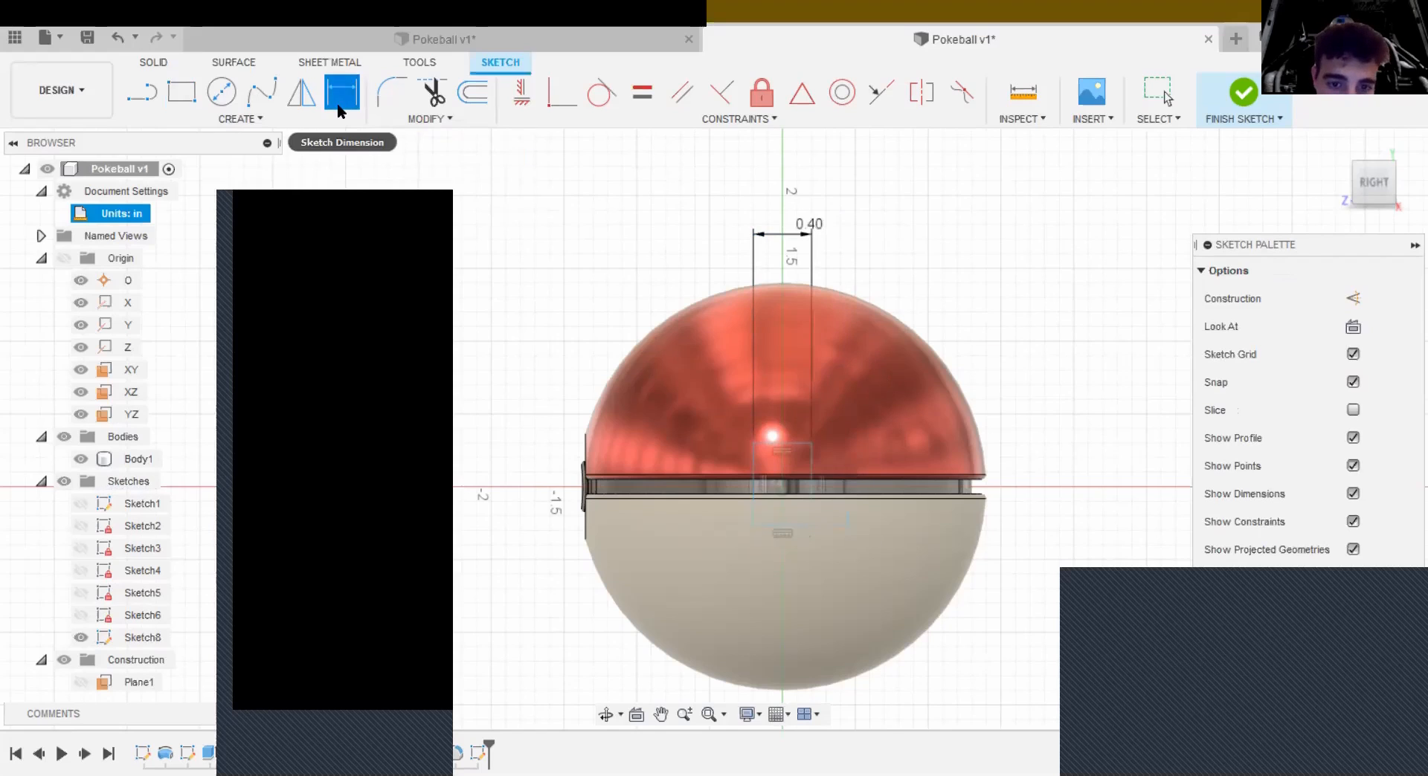
left_click(817, 478)
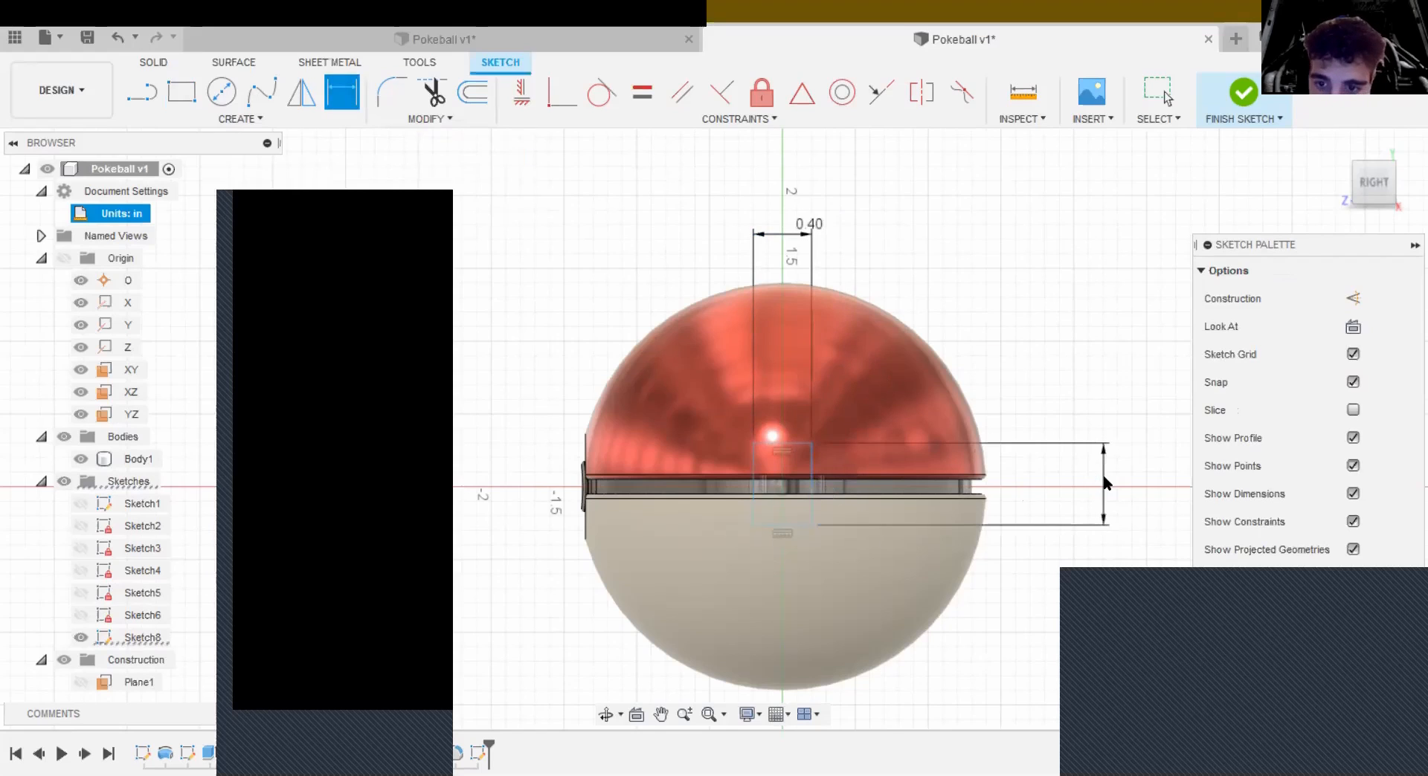
left_click(1105, 483)
type("0")
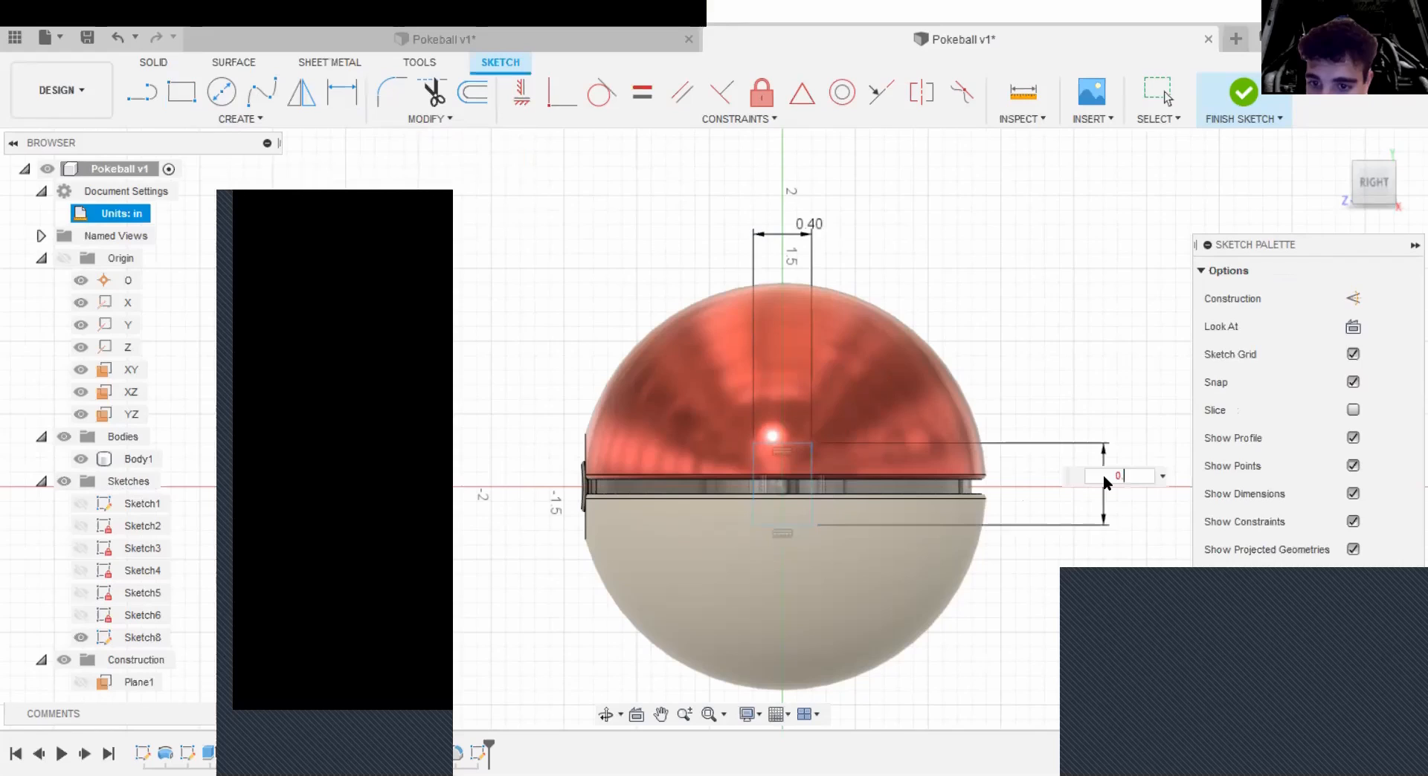
type(".4")
key("Return")
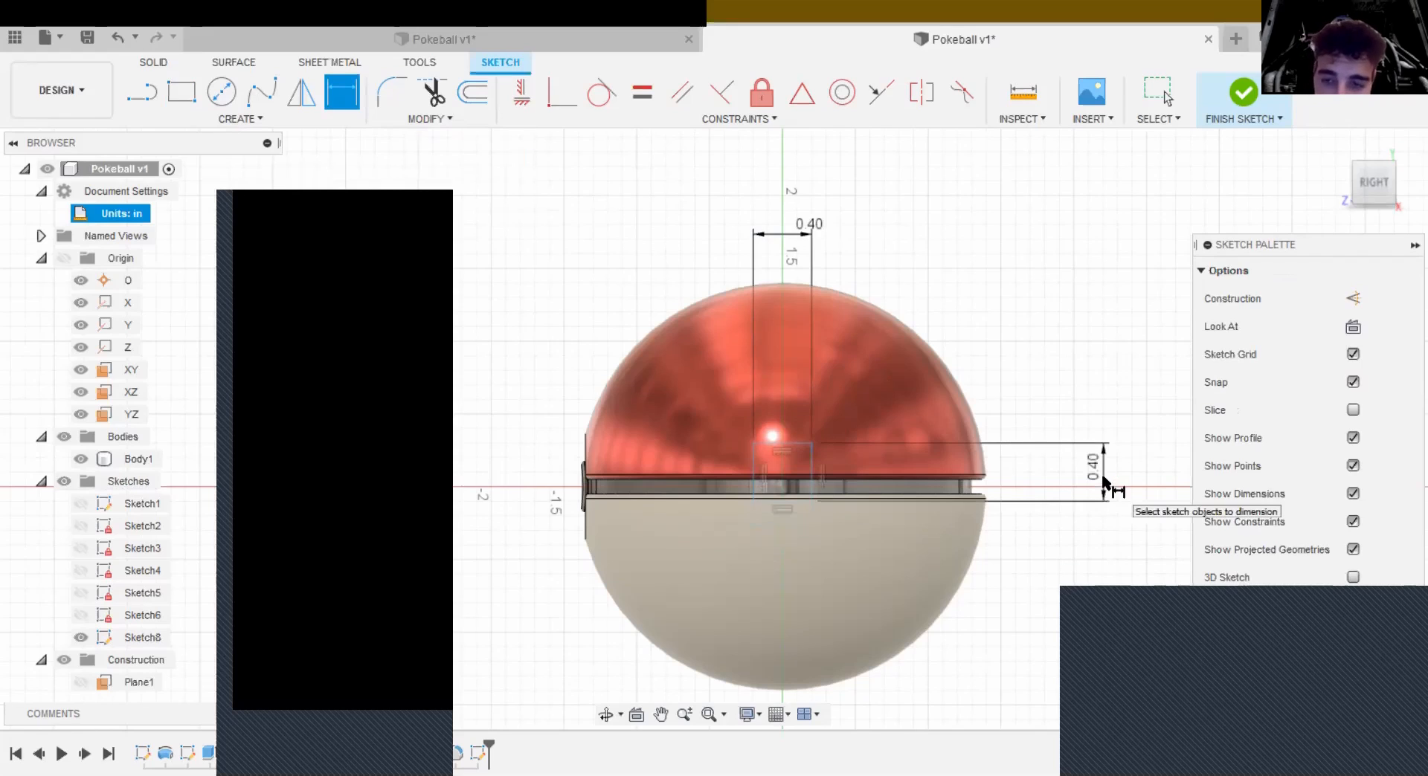
left_click(1391, 630)
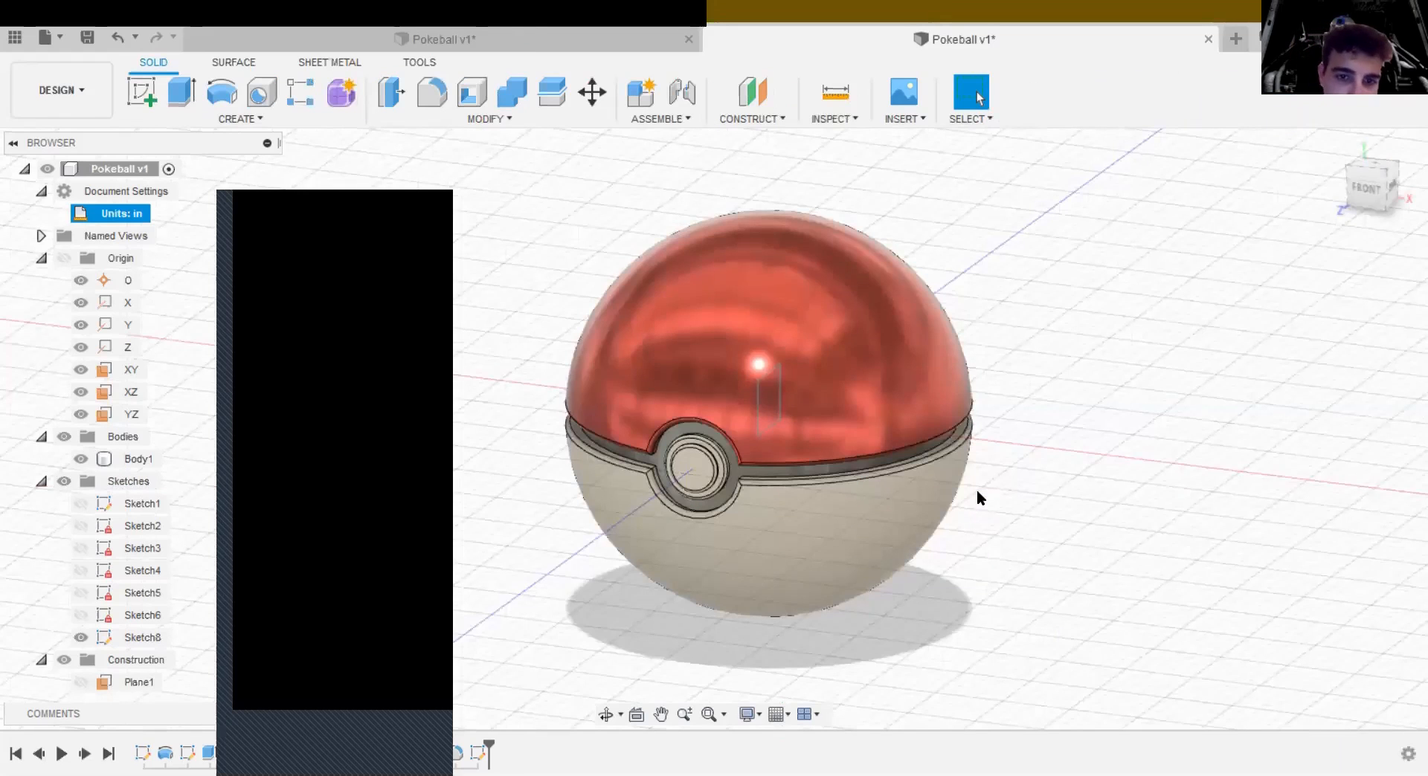
Step: Extrude the square profile symmetrically by 0.25 in as a cut inside the ball
key("e")
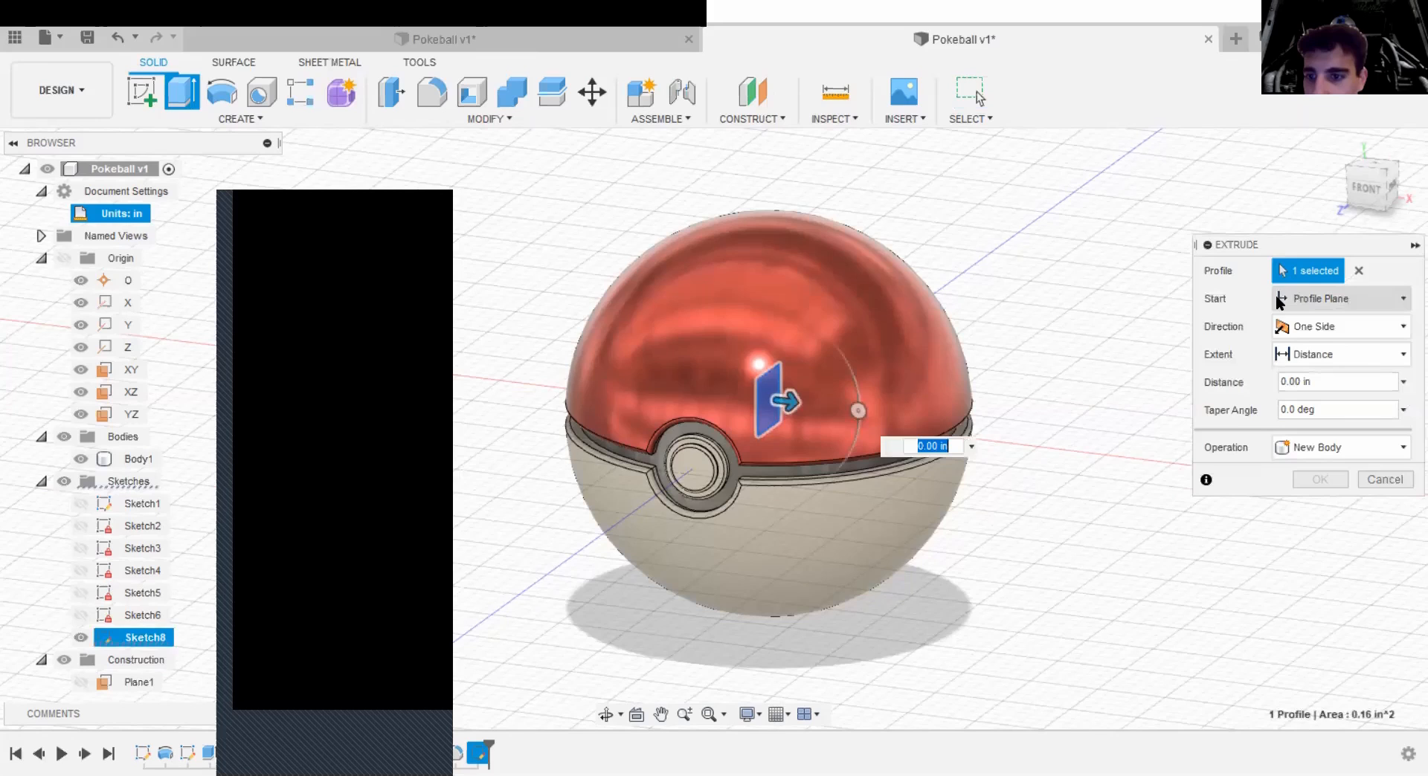
left_click(1276, 299)
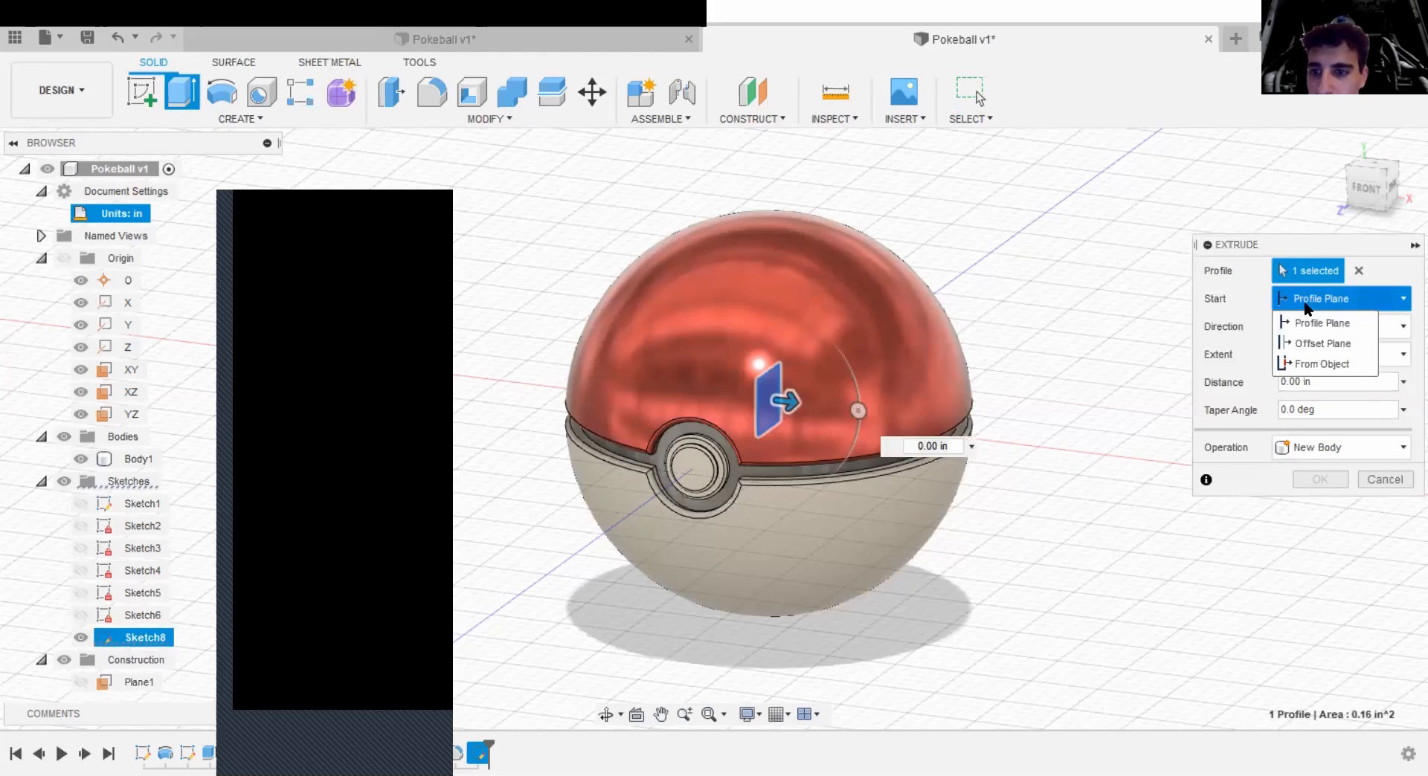
left_click(1309, 327)
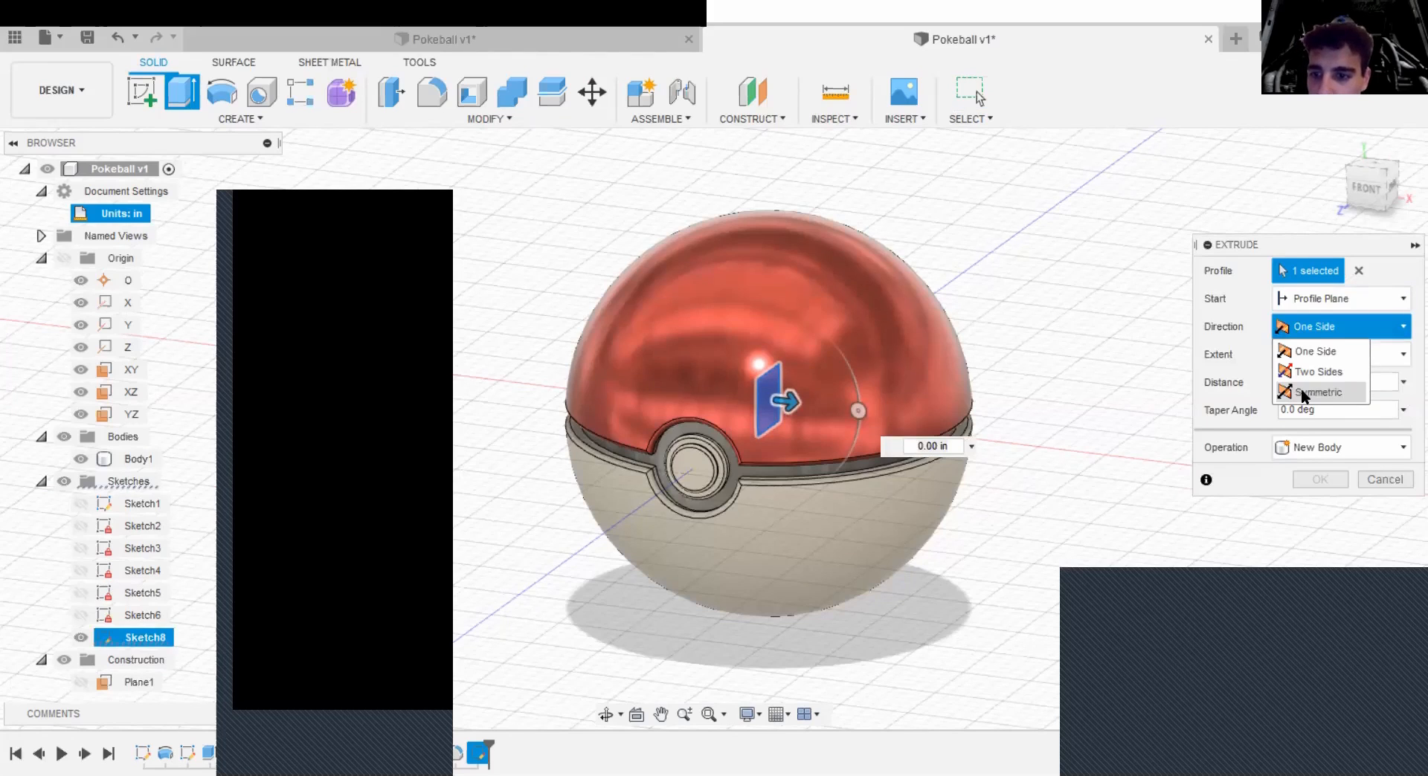
left_click(1301, 392)
left_click(1288, 405)
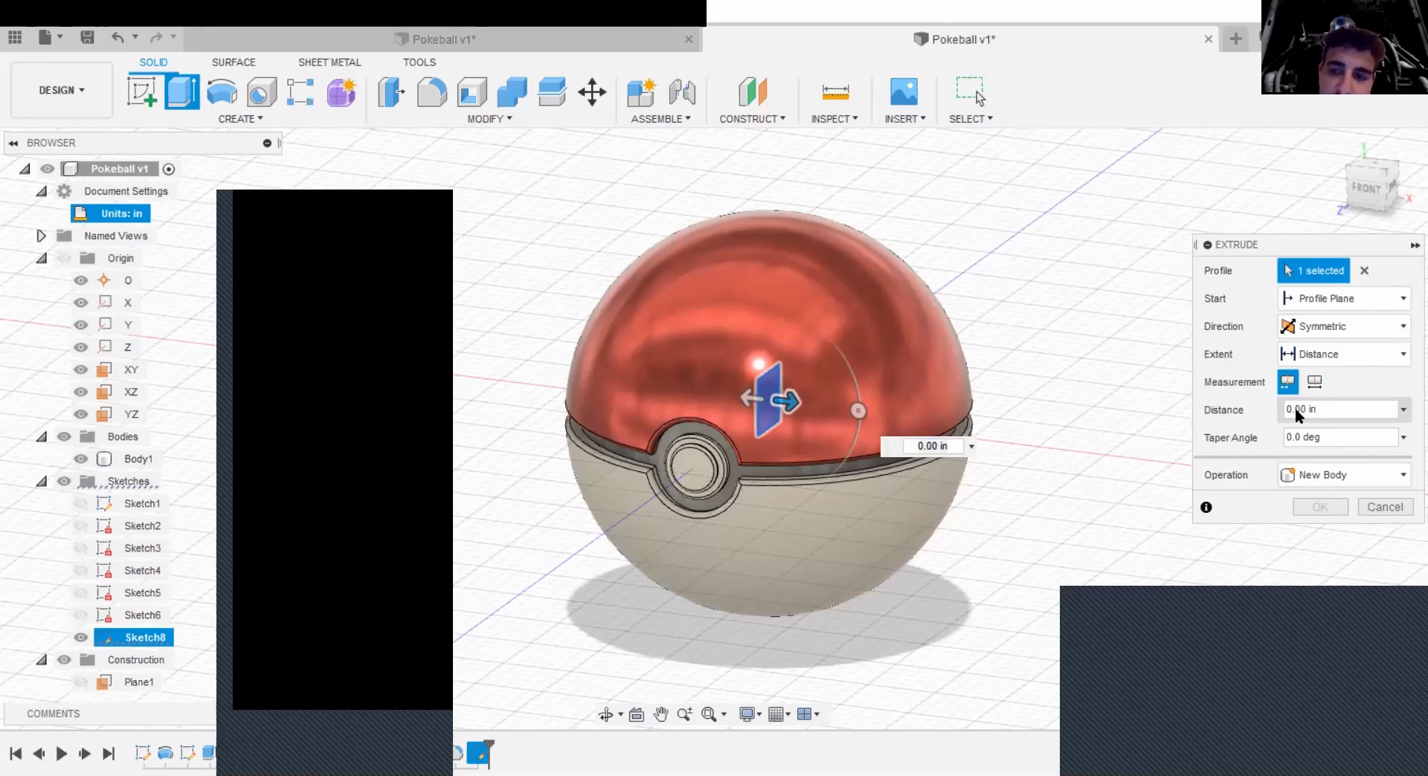
type("25")
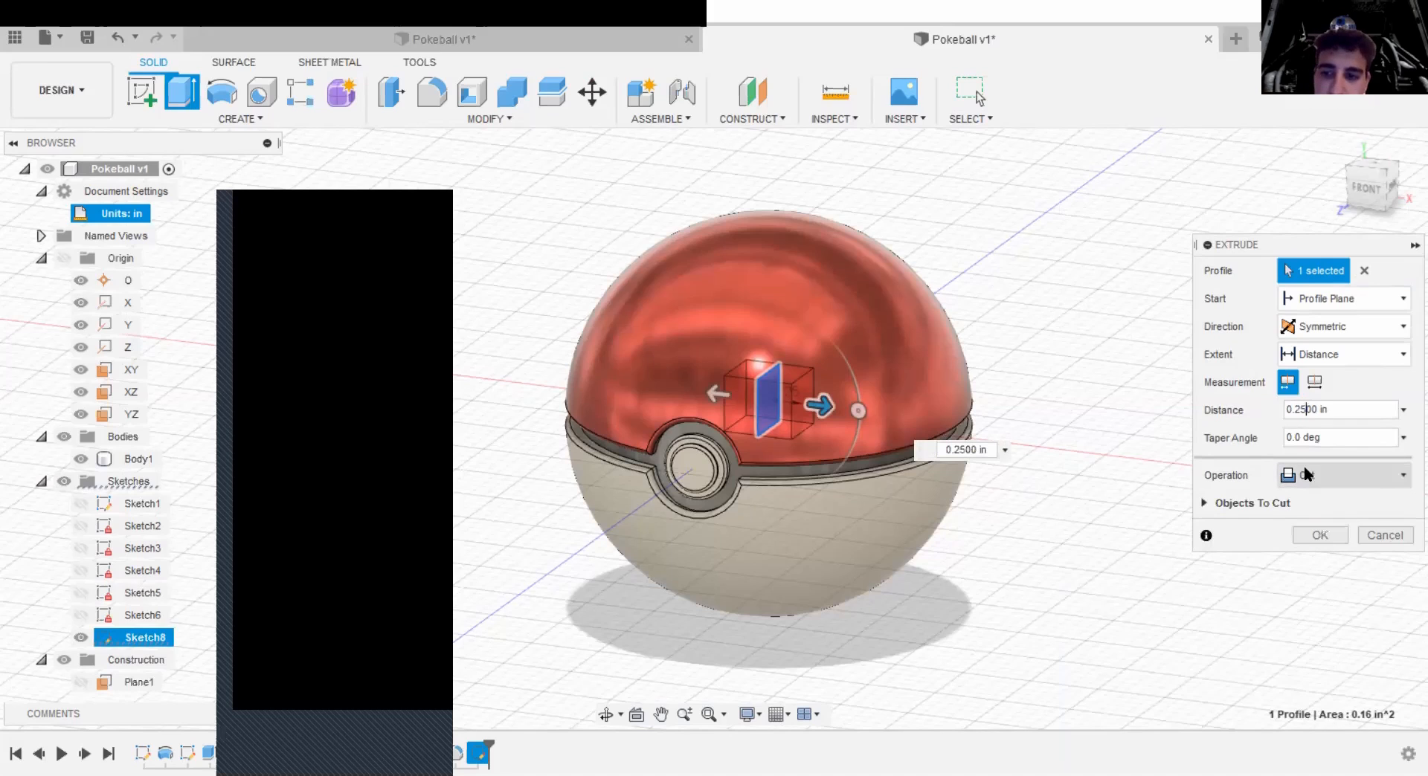
left_click(1315, 536)
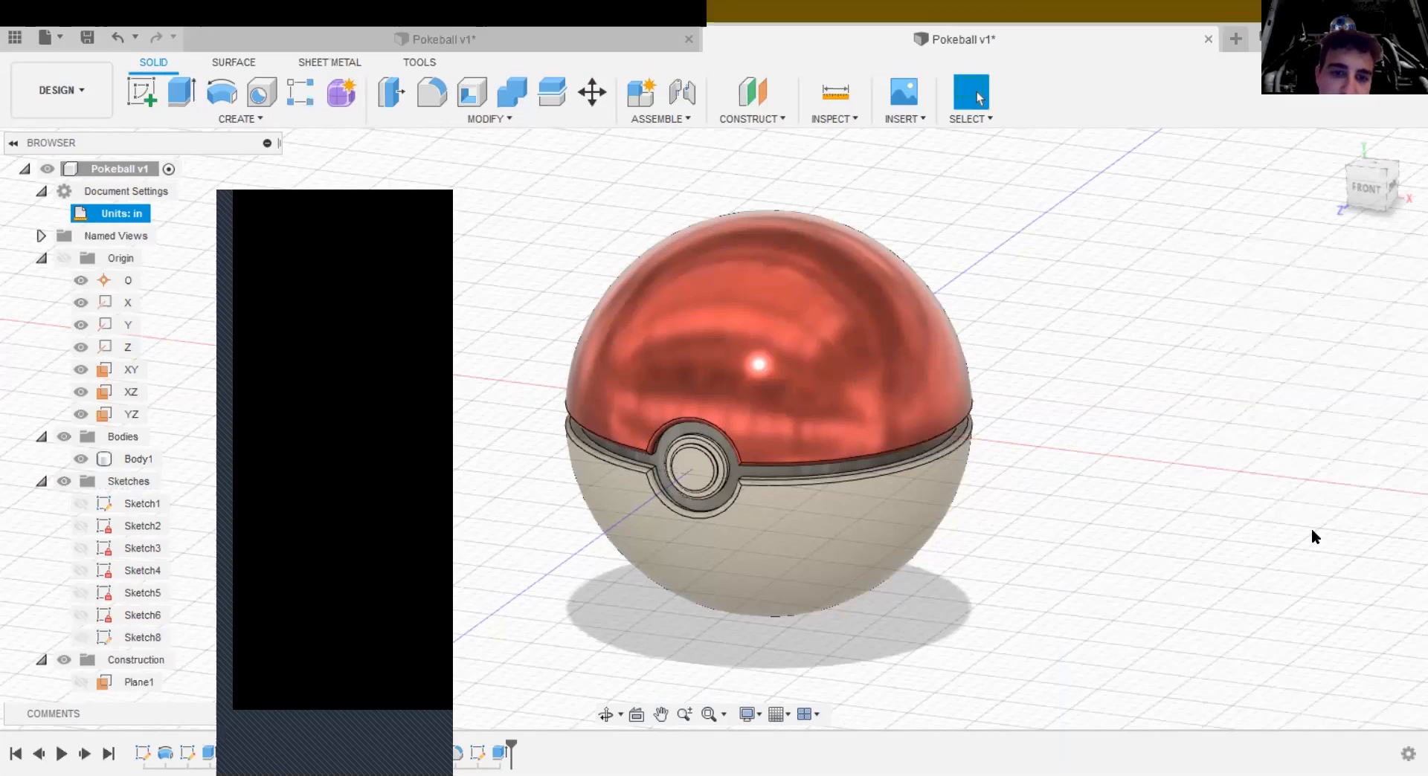
Step: Split the ball body into two halves using the YZ origin plane as the splitting tool
mouse_move(1393, 180)
left_mouse_down()
mouse_move(1271, 180)
mouse_move(1376, 183)
mouse_move(1292, 176)
left_mouse_up()
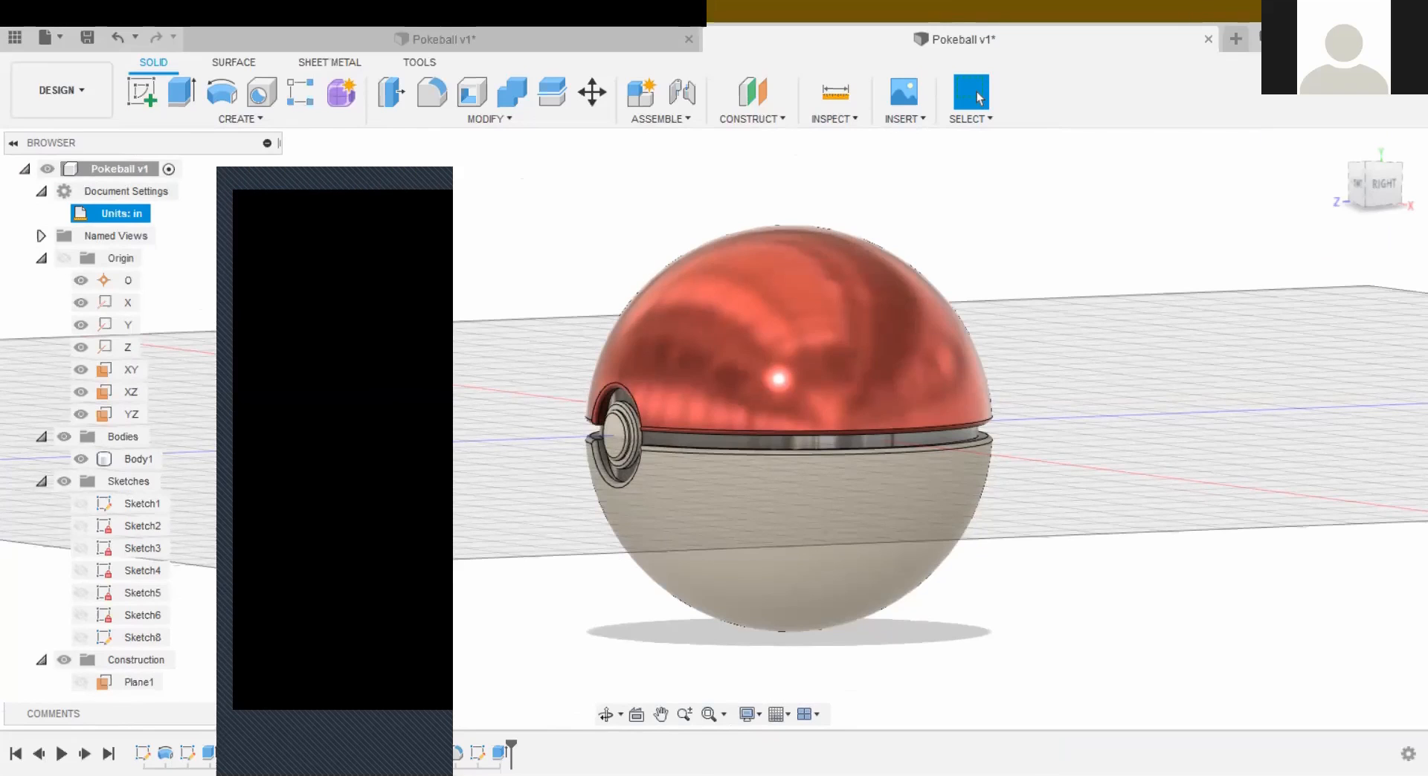
mouse_move(1384, 190)
left_mouse_down()
mouse_move(1415, 187)
mouse_move(1426, 235)
mouse_move(1426, 157)
mouse_move(1422, 201)
left_mouse_up()
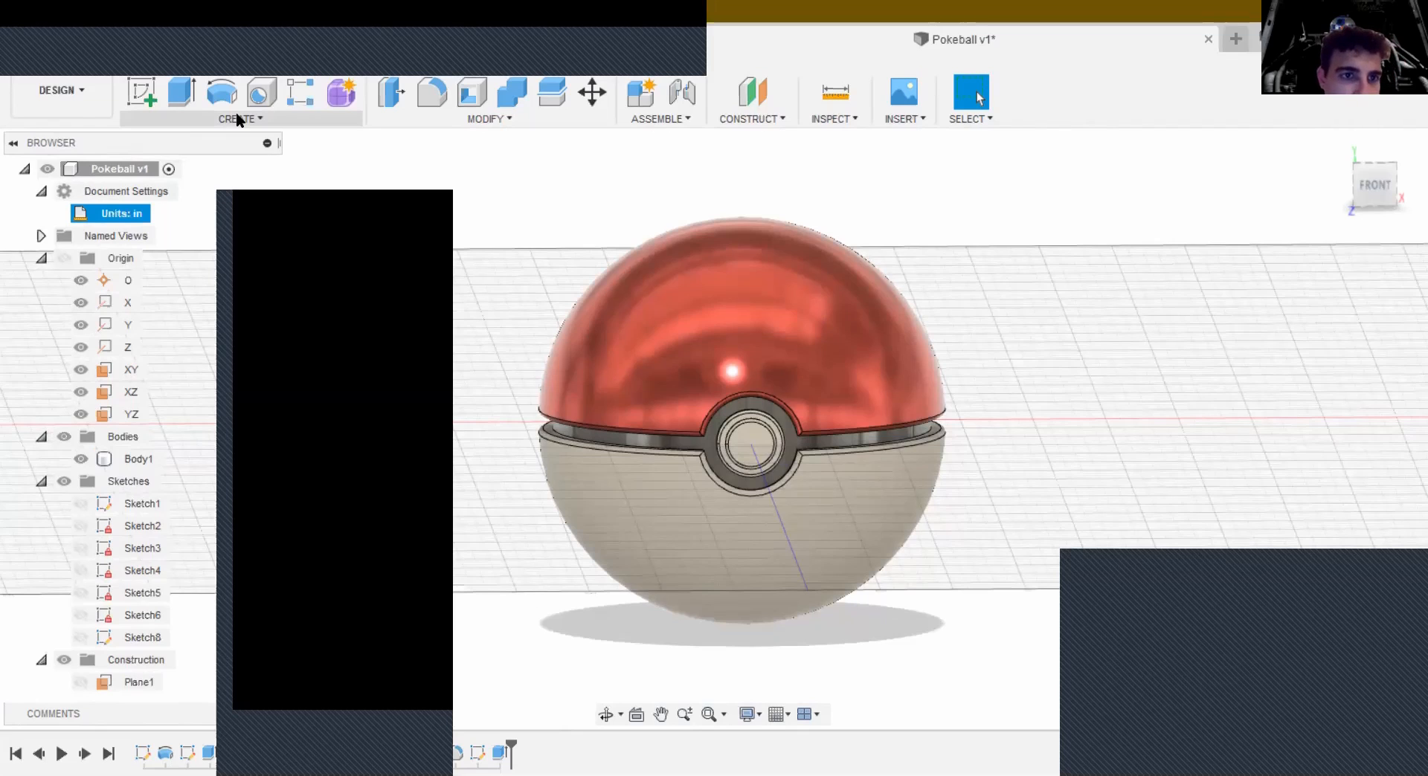
left_click(459, 119)
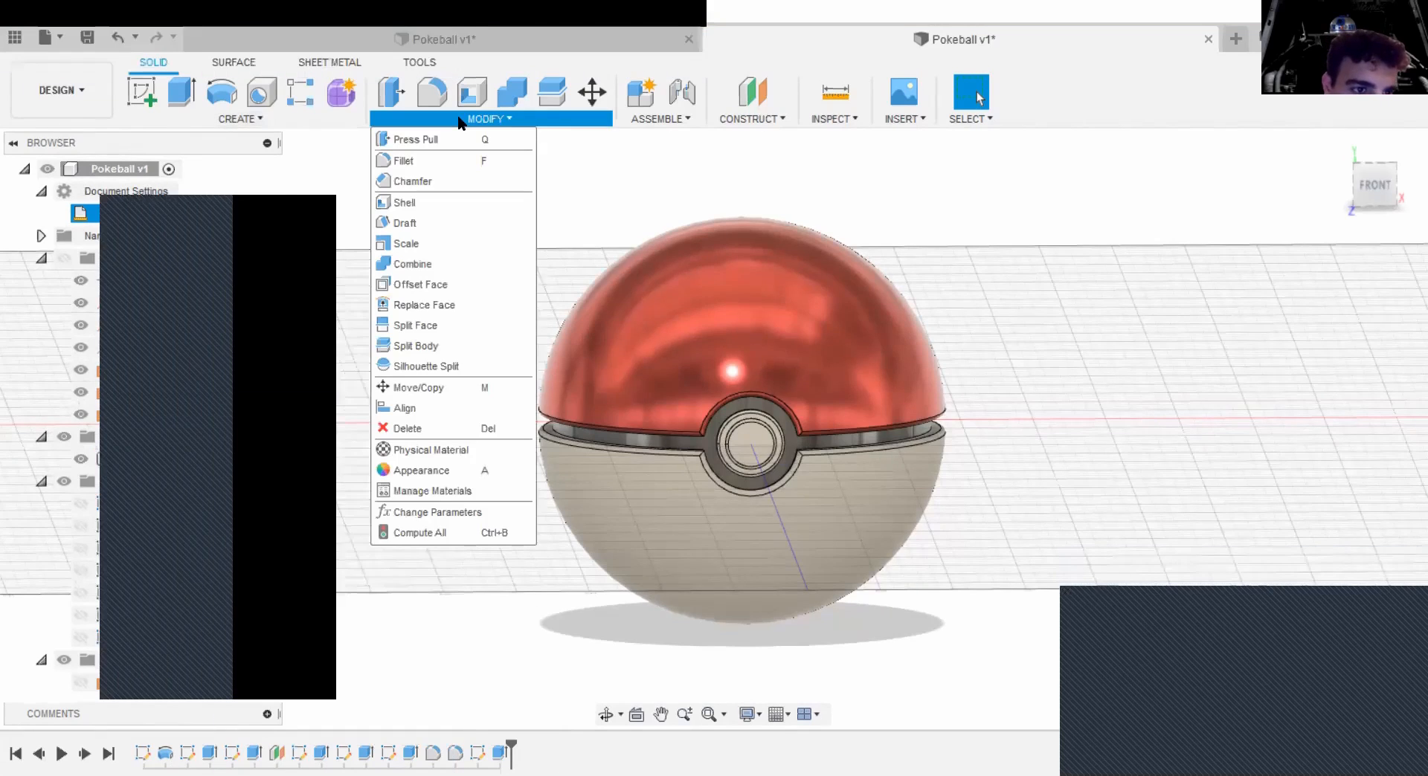
left_click(434, 345)
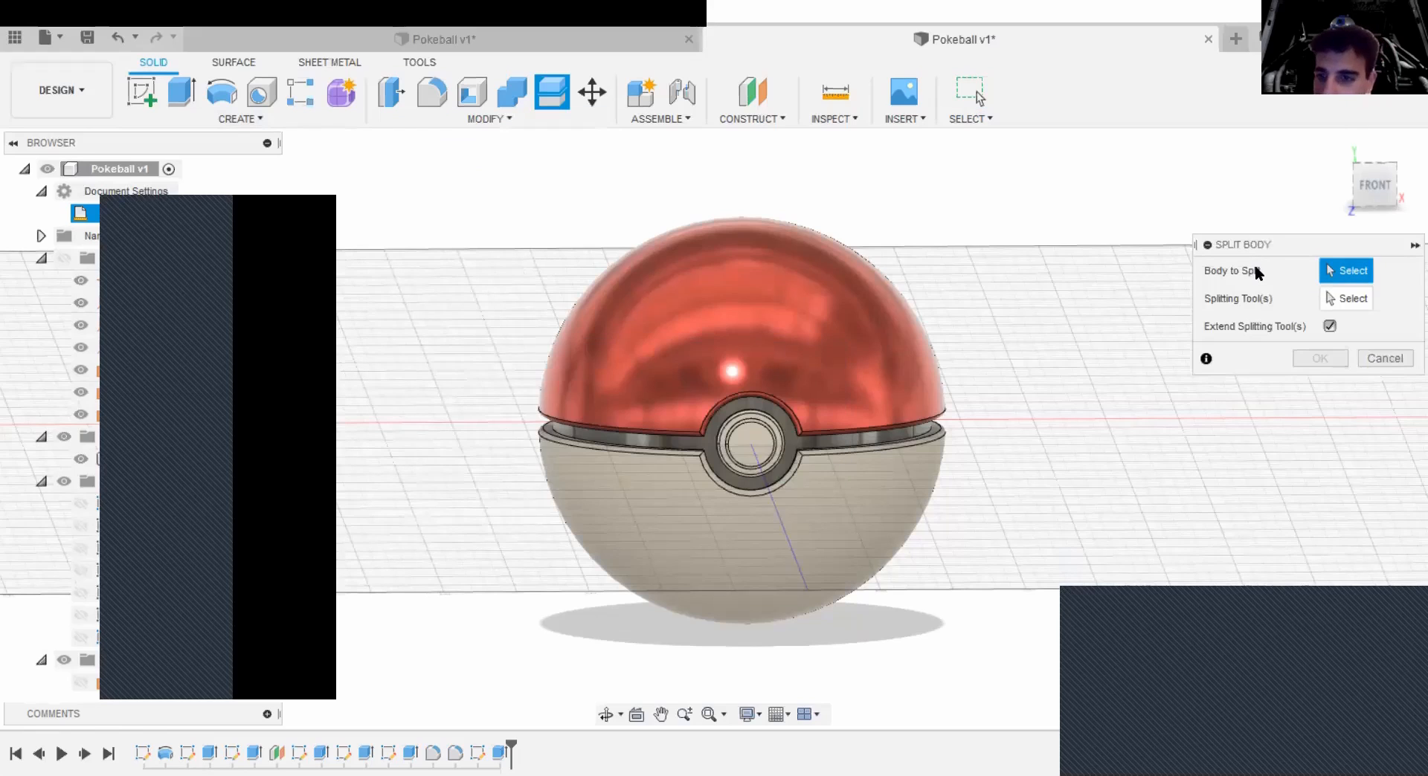
left_click(734, 366)
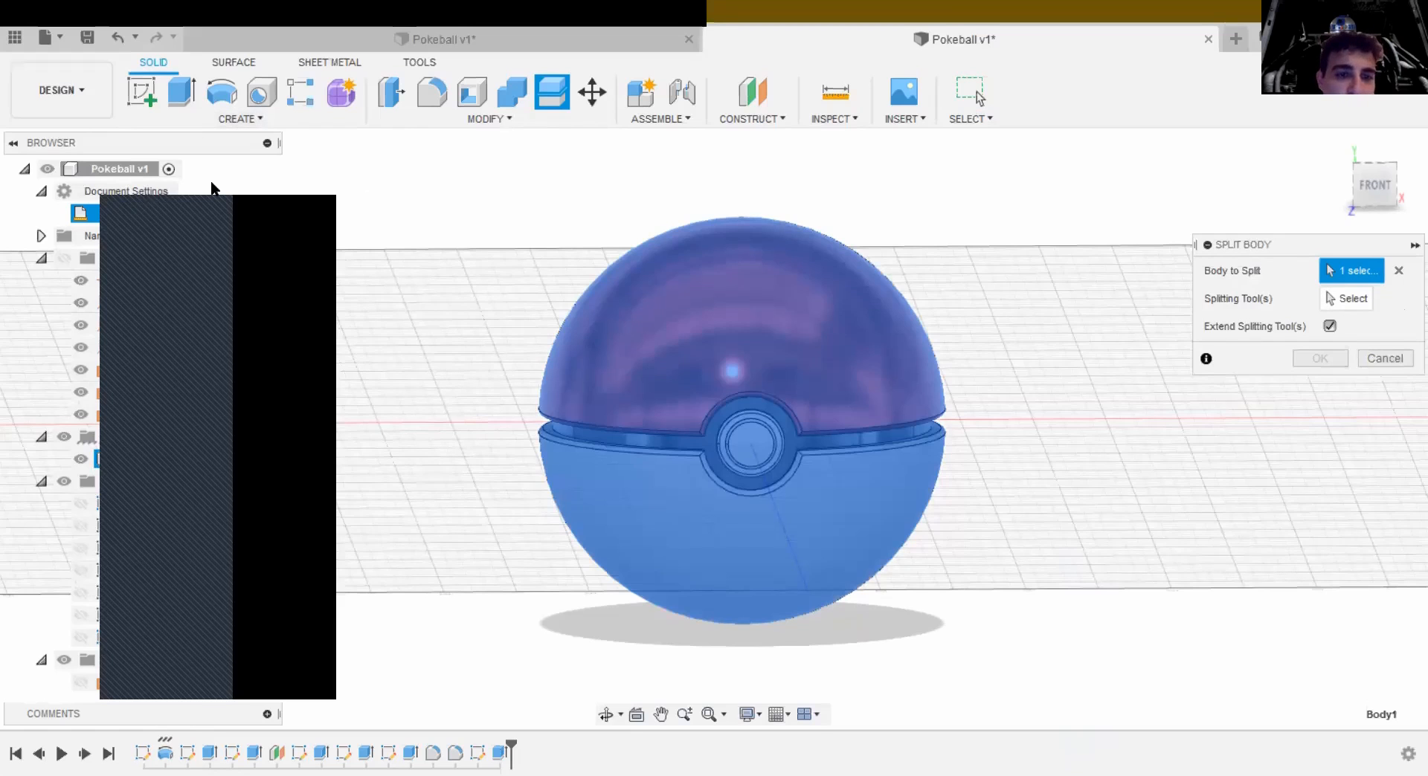
middle_click_drag(712, 425, 662, 465, "shift")
left_click(1382, 192)
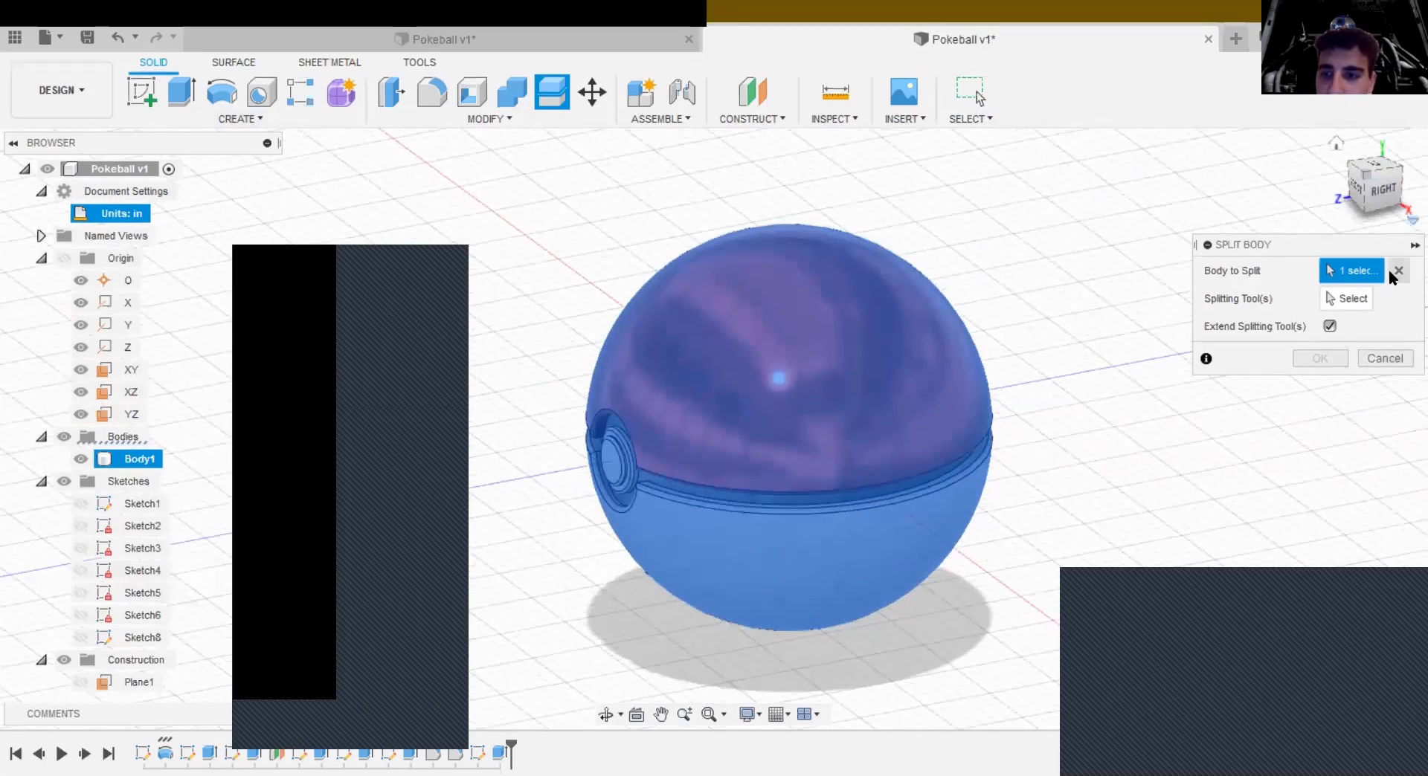
left_click(1351, 298)
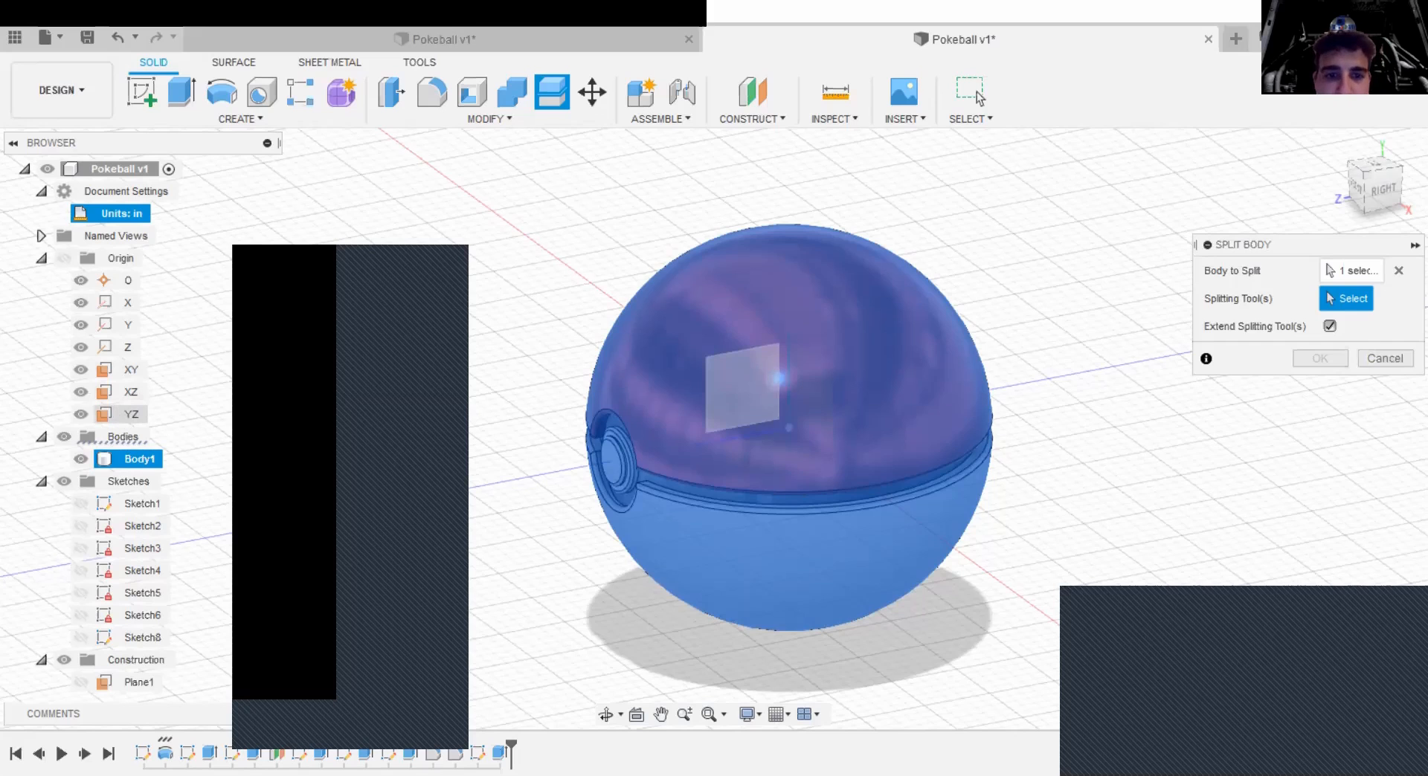
left_click(125, 414)
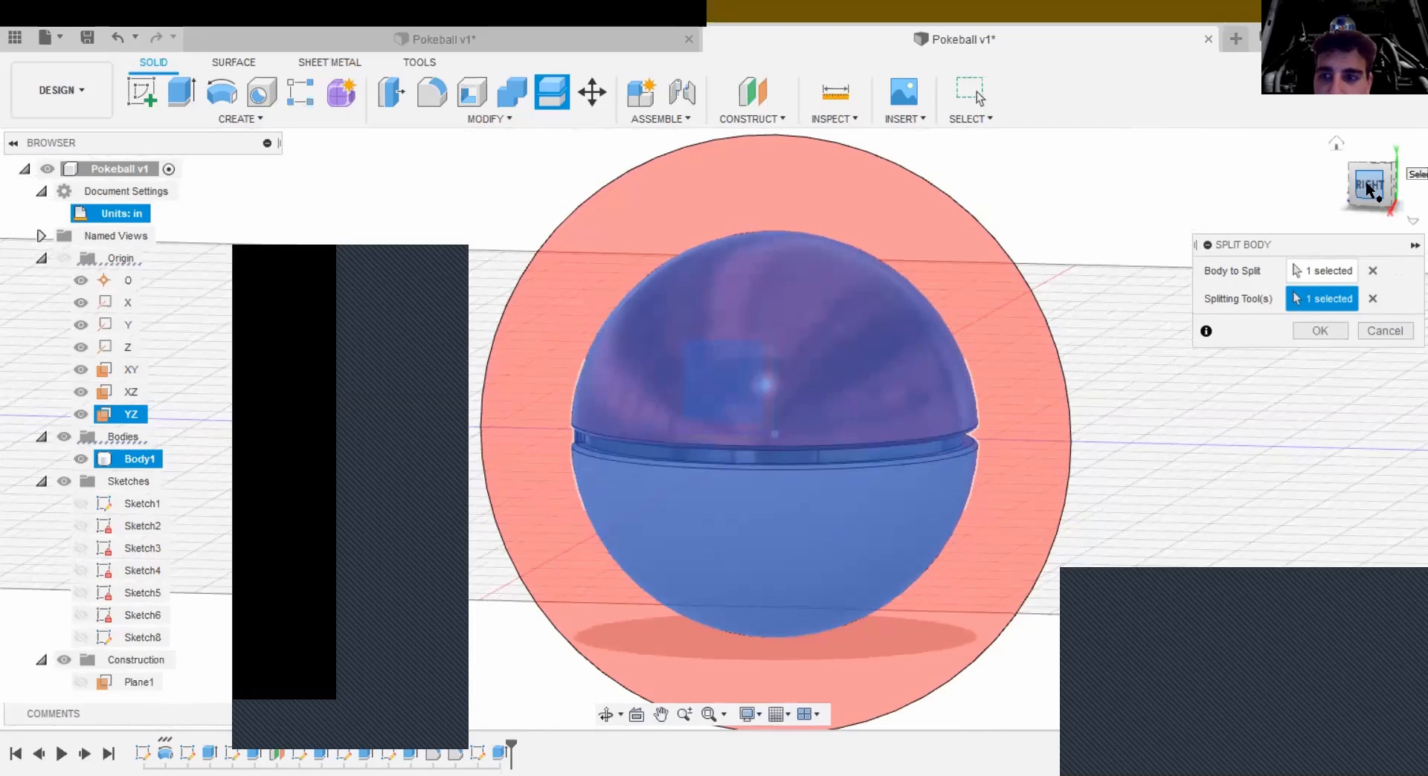
left_click(1407, 167)
mouse_move(718, 406)
middle_mouse_down("shift")
mouse_move(680, 433)
mouse_move(683, 454)
mouse_move(711, 461)
middle_mouse_up("shift")
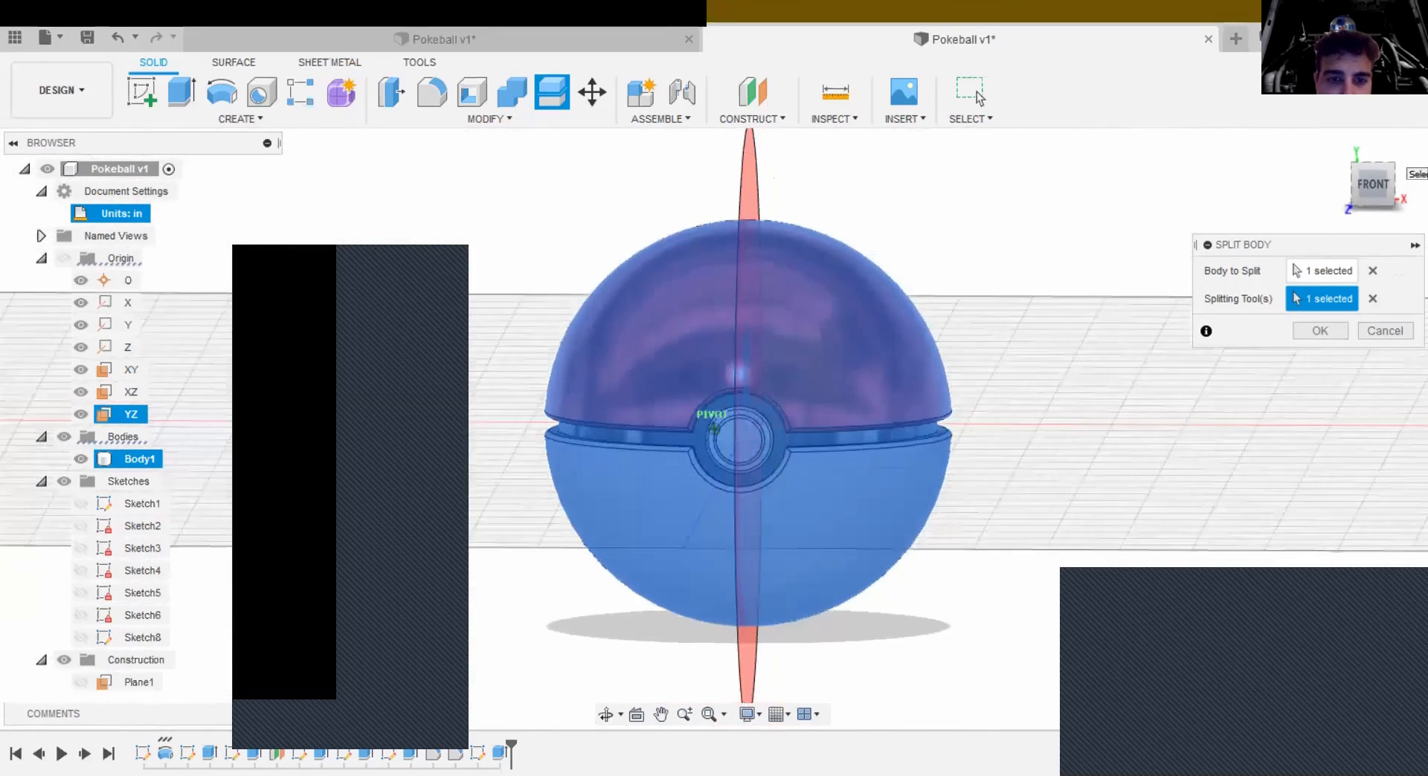
left_click(1369, 199)
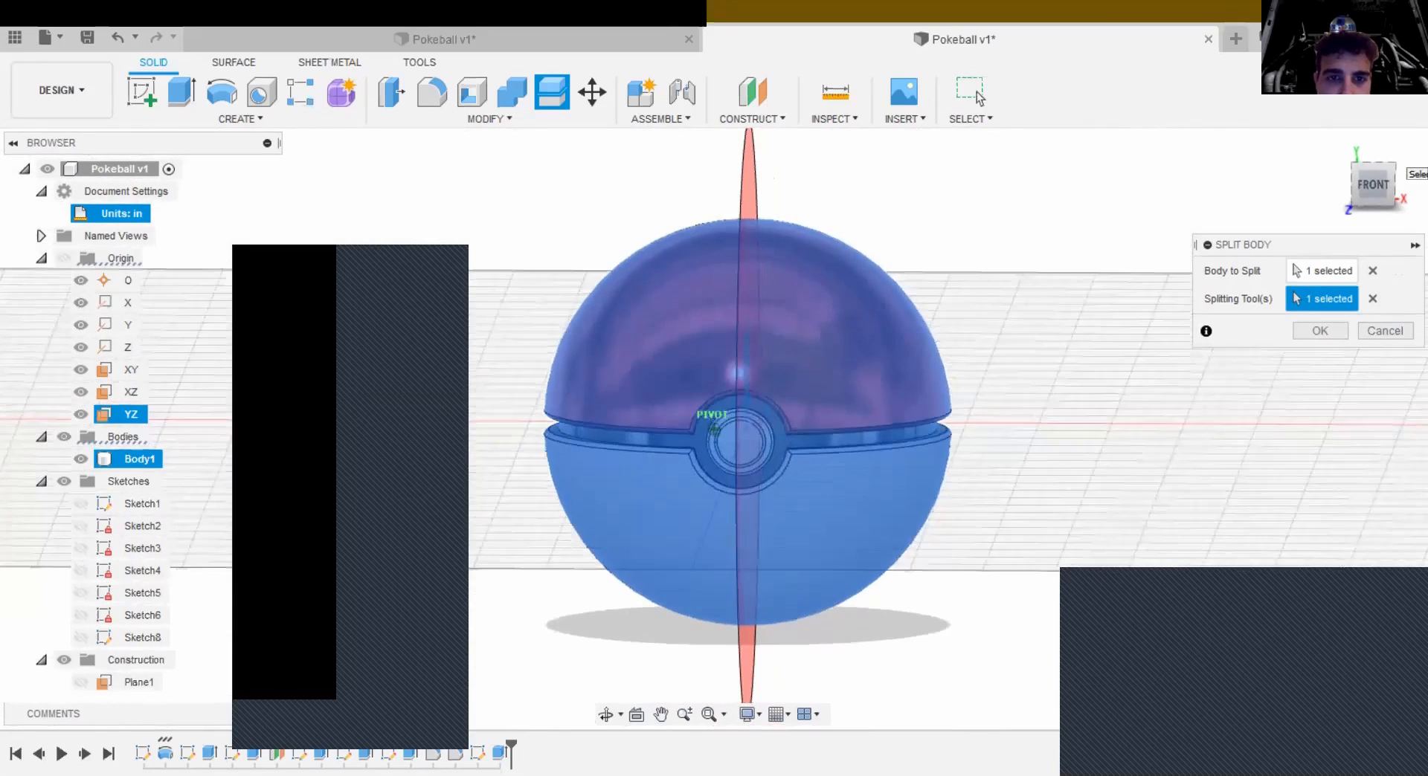
left_click(1320, 333)
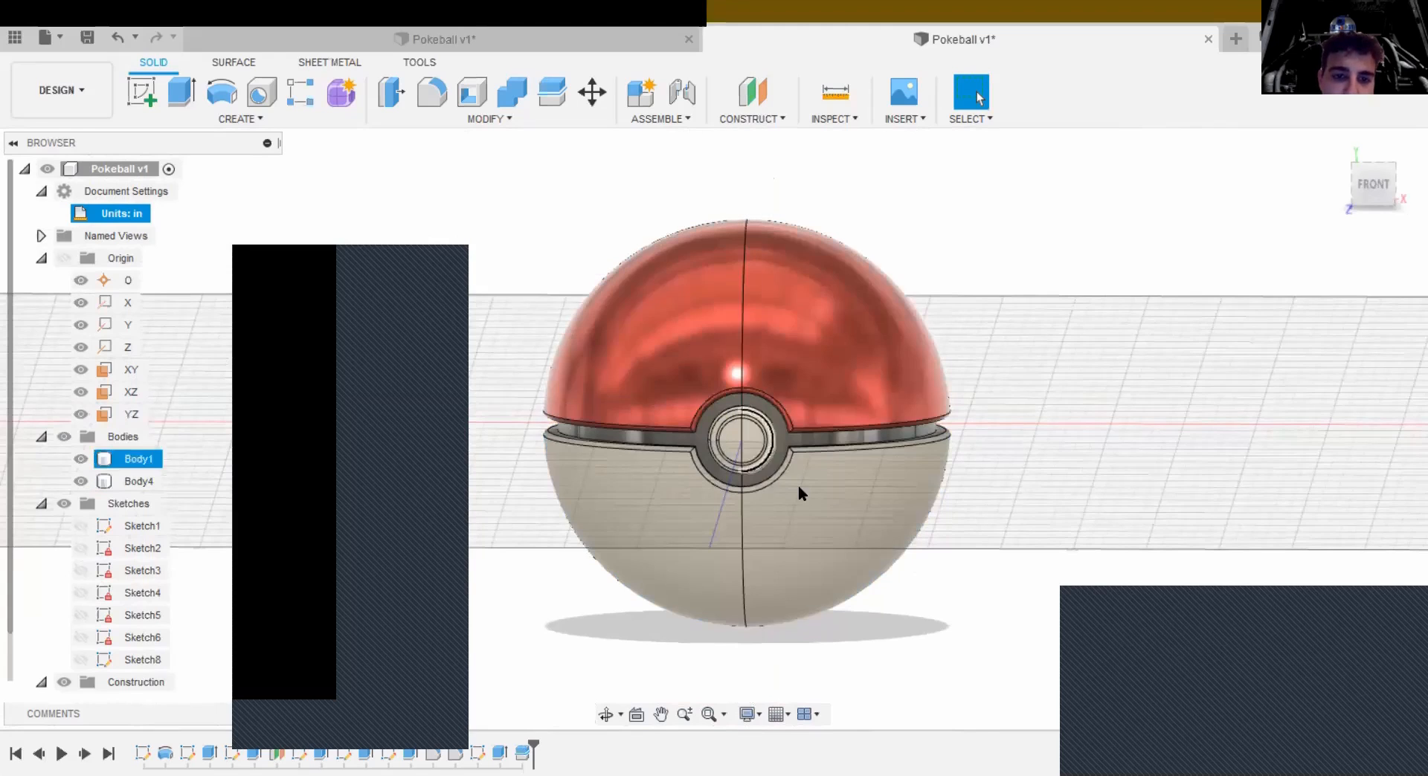
Step: Hide Body1, one of the two halves of the split ball, so that only Body4 is shown
left_click(1379, 178)
mouse_move(1382, 175)
left_mouse_down()
mouse_move(1368, 173)
mouse_move(1370, 195)
left_mouse_up()
left_click(662, 367)
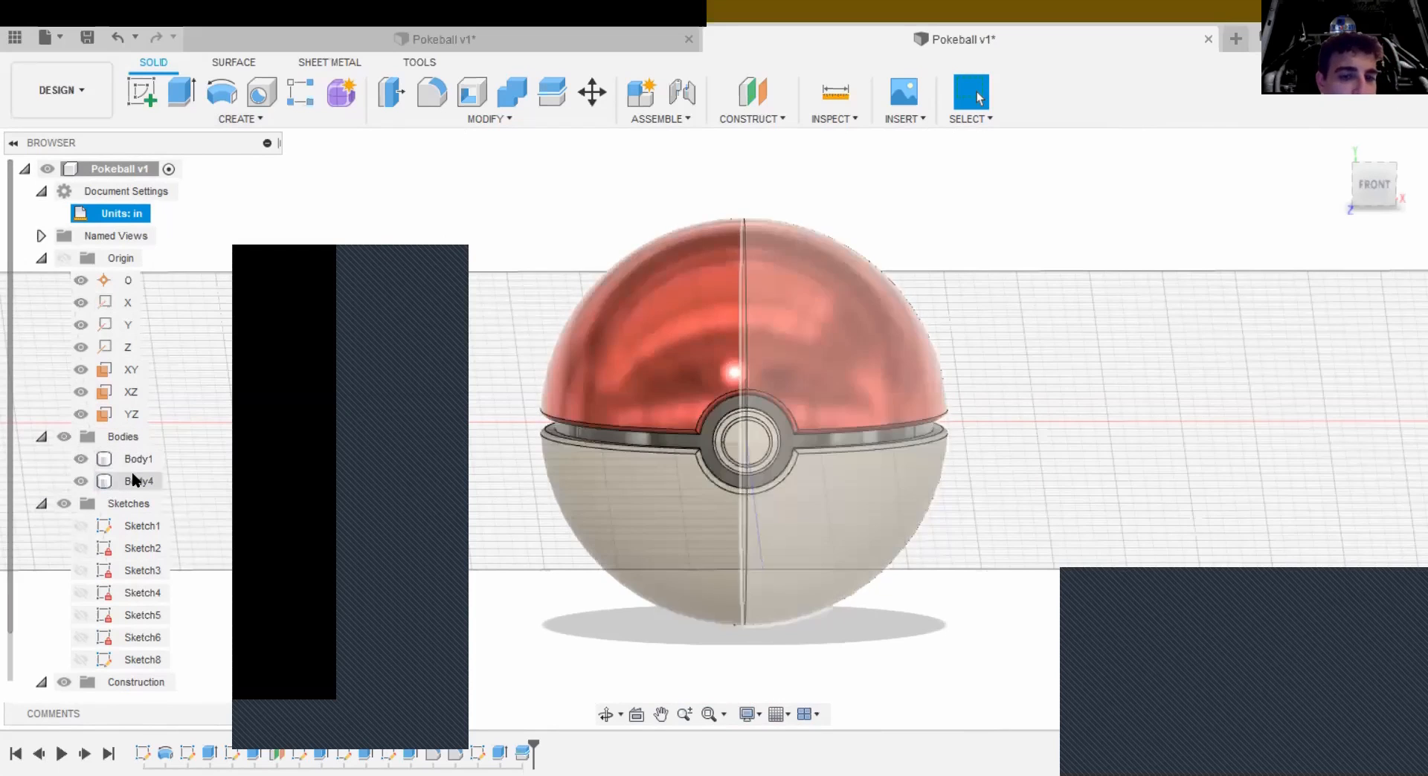
left_click(109, 457)
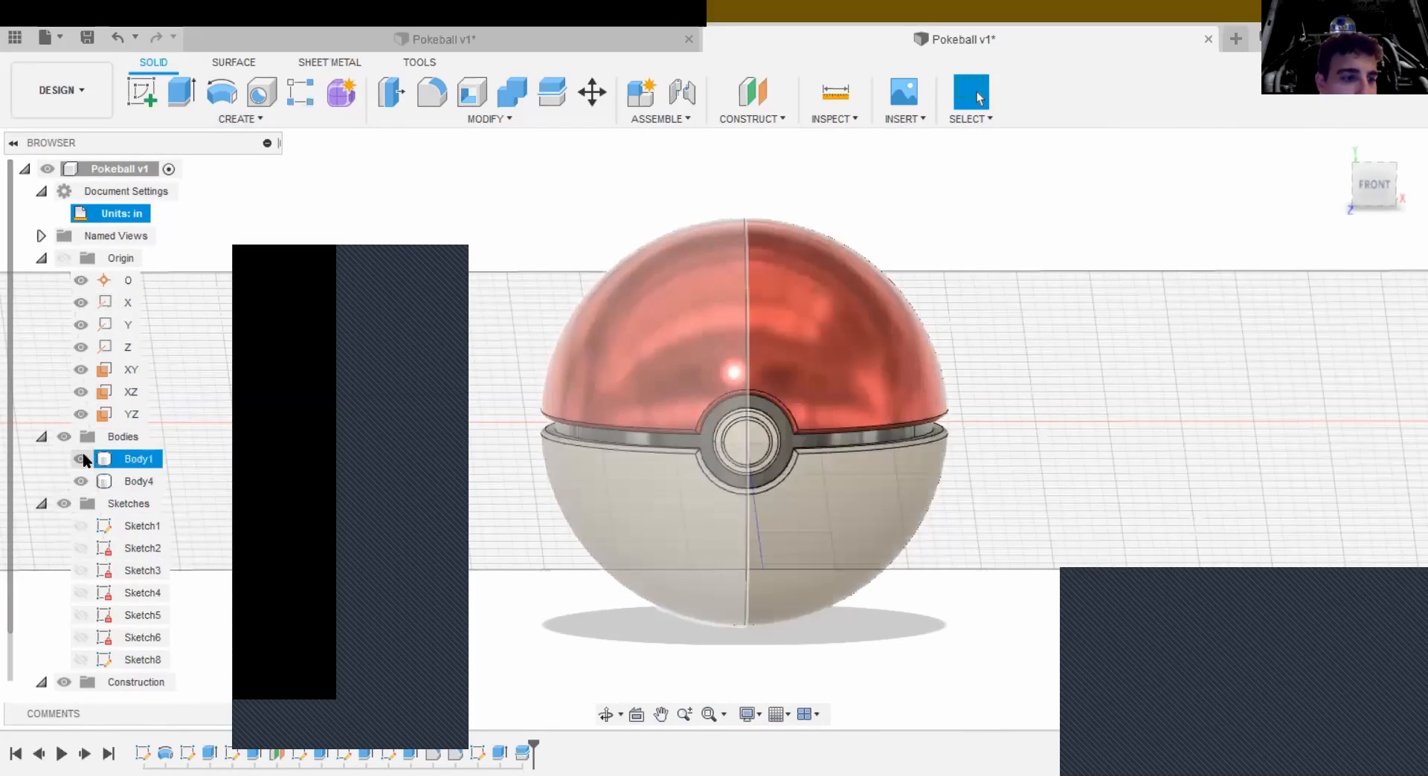
left_click(81, 459)
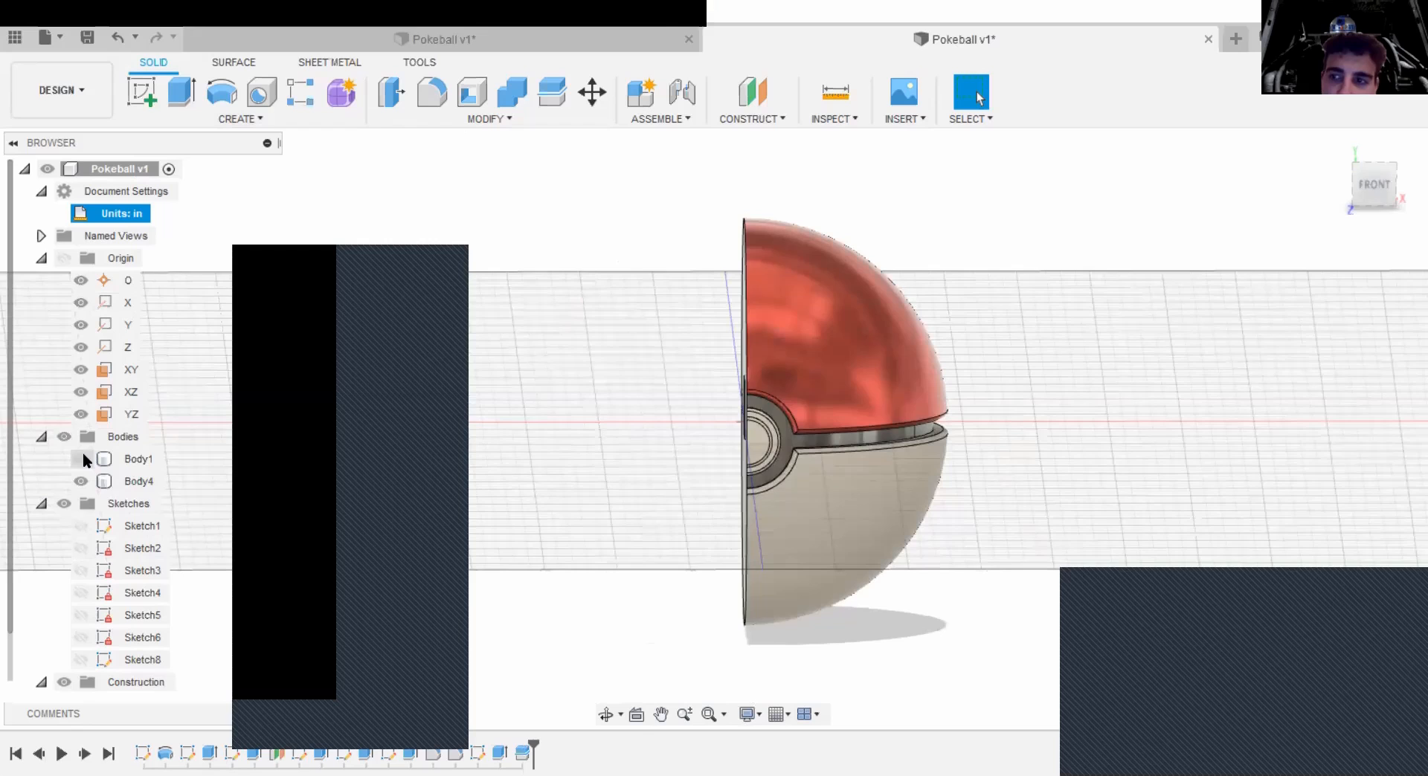
mouse_move(550, 447)
middle_mouse_down("shift")
mouse_move(788, 424)
mouse_move(595, 469)
mouse_move(614, 462)
mouse_move(597, 417)
middle_mouse_up("shift")
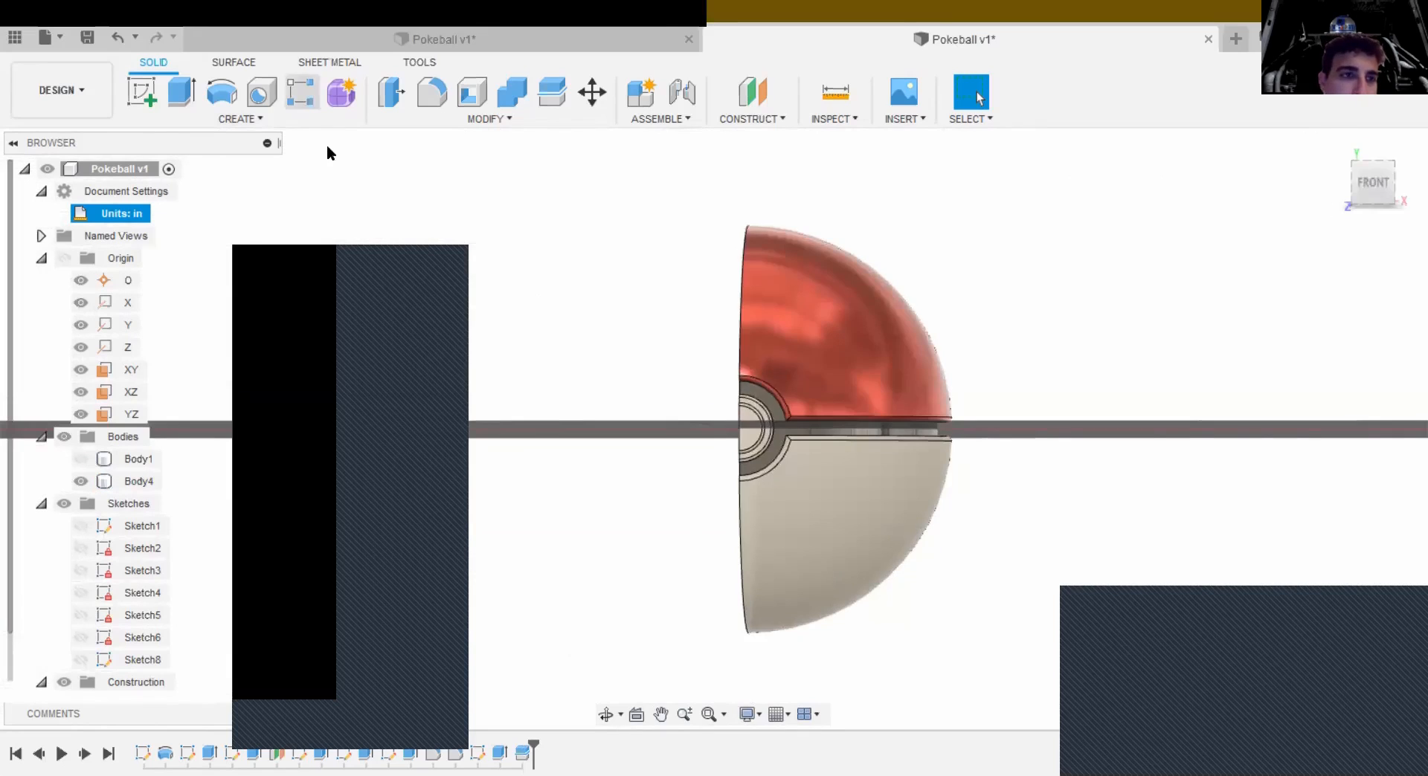
Step: Export the design with the single visible half as the OBJ file Pokeball v1 to the Desktop and close the job status
left_click(55, 41)
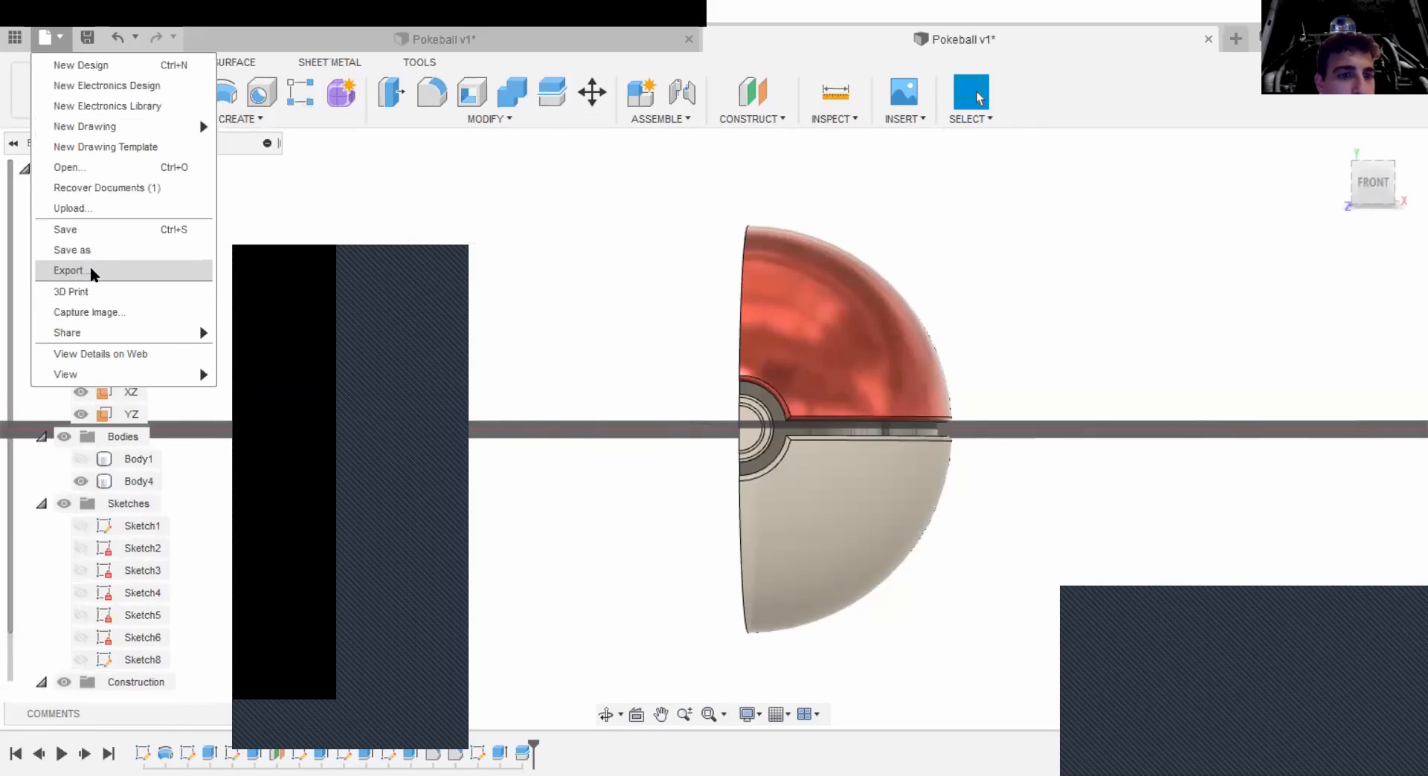
left_click(91, 266)
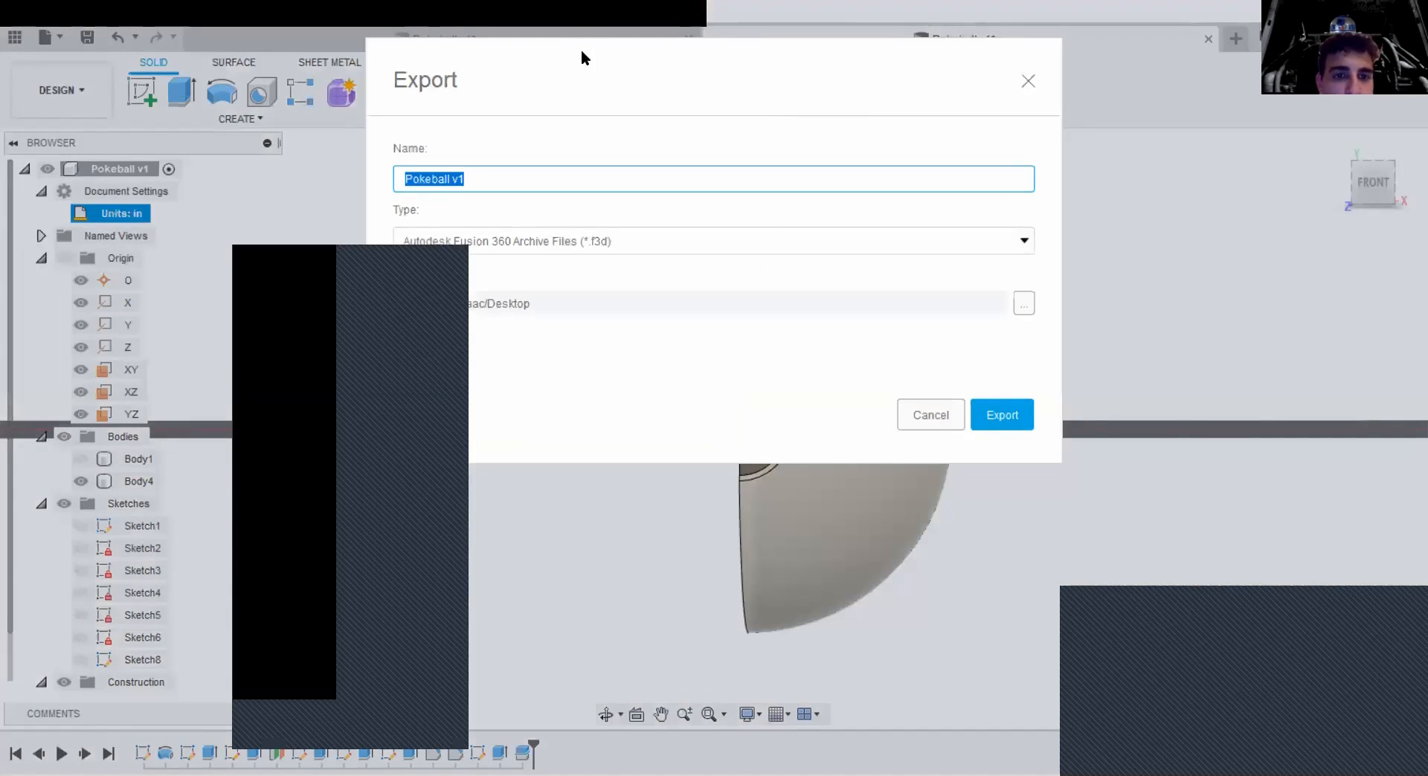
left_click(703, 241)
scroll(739, 412, "down", 1)
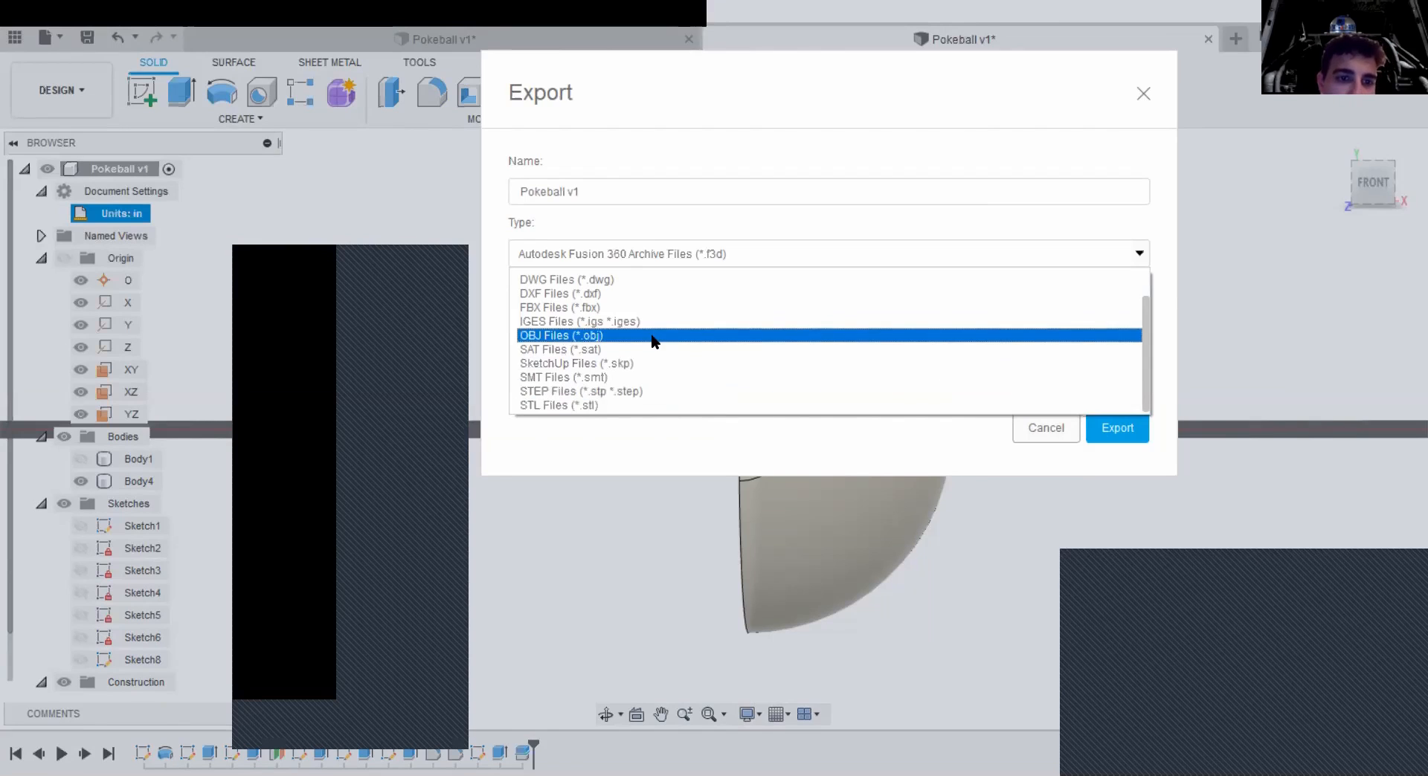
left_click(653, 341)
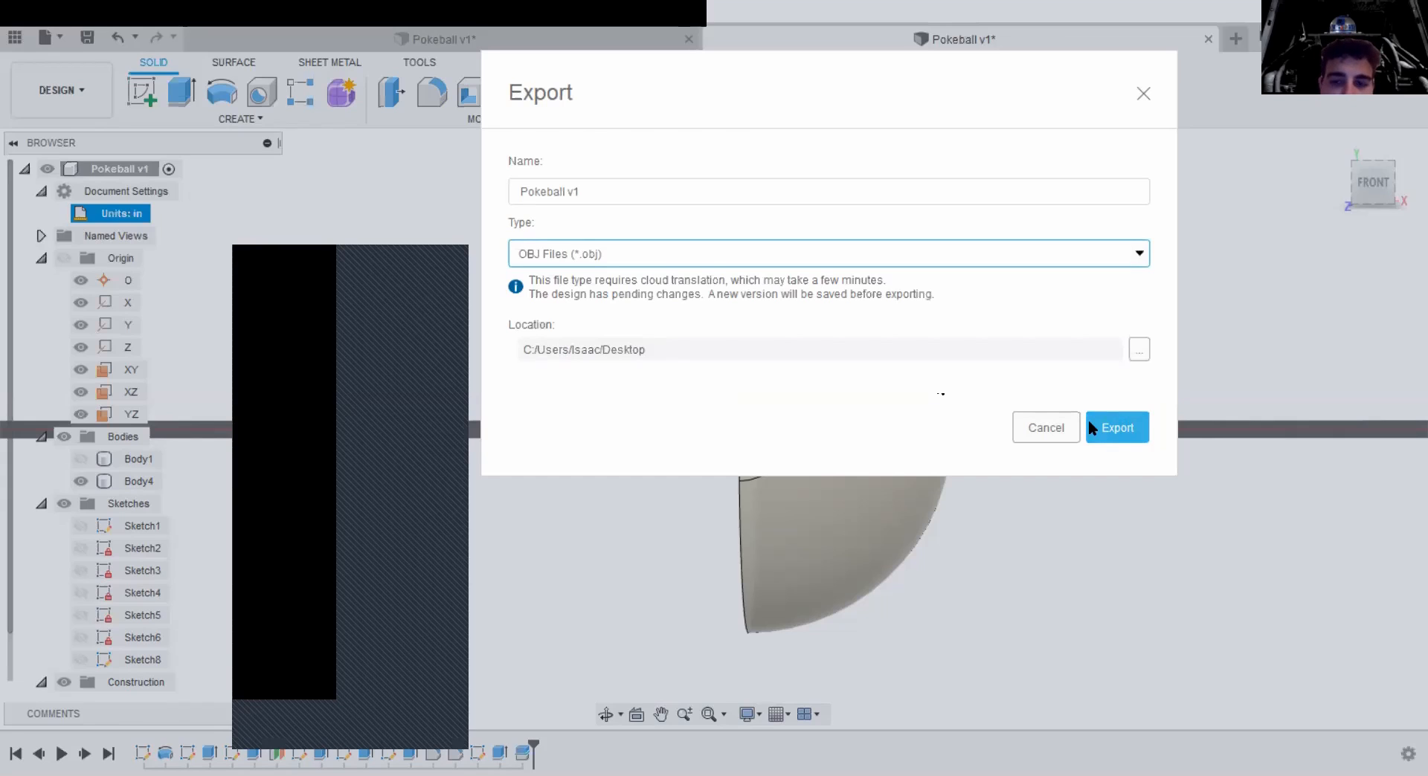
left_click(1126, 433)
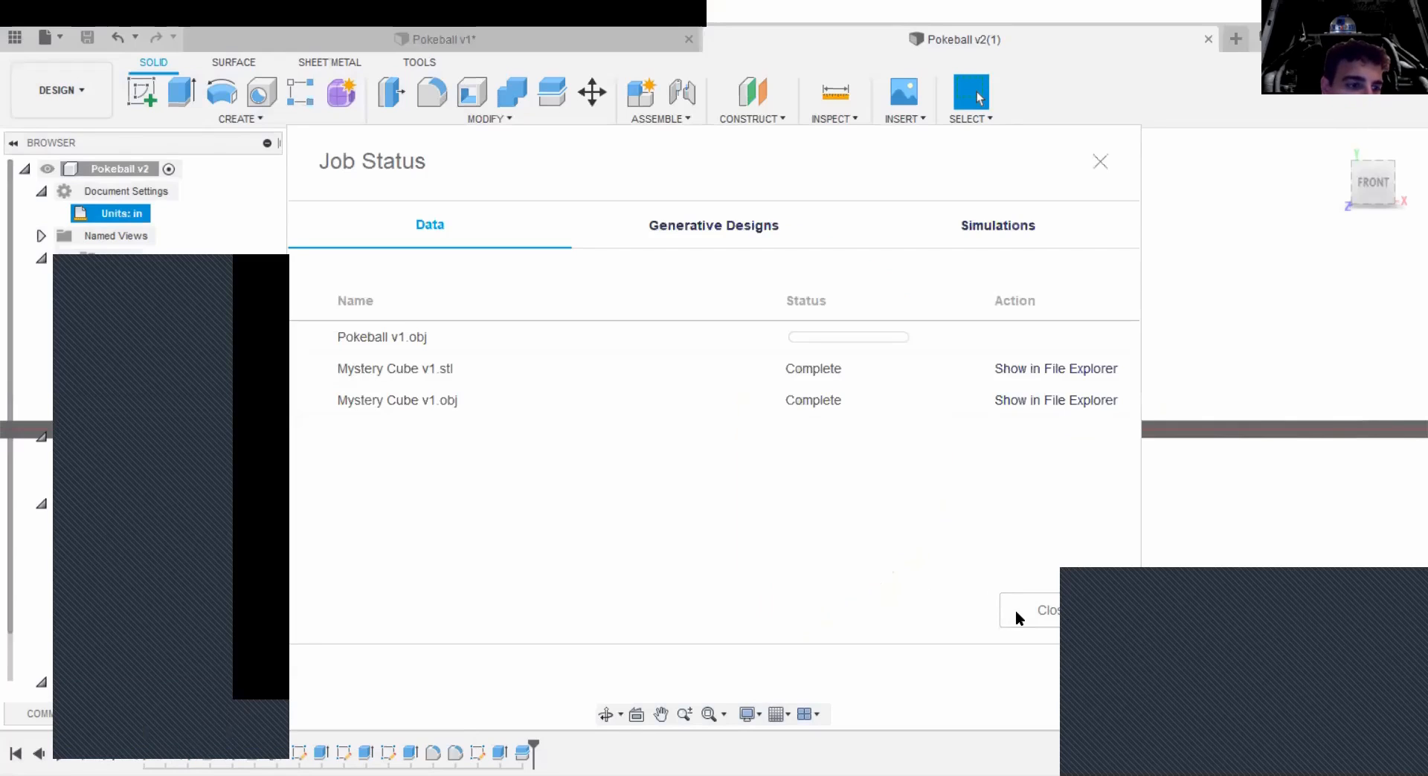
left_click(1015, 610)
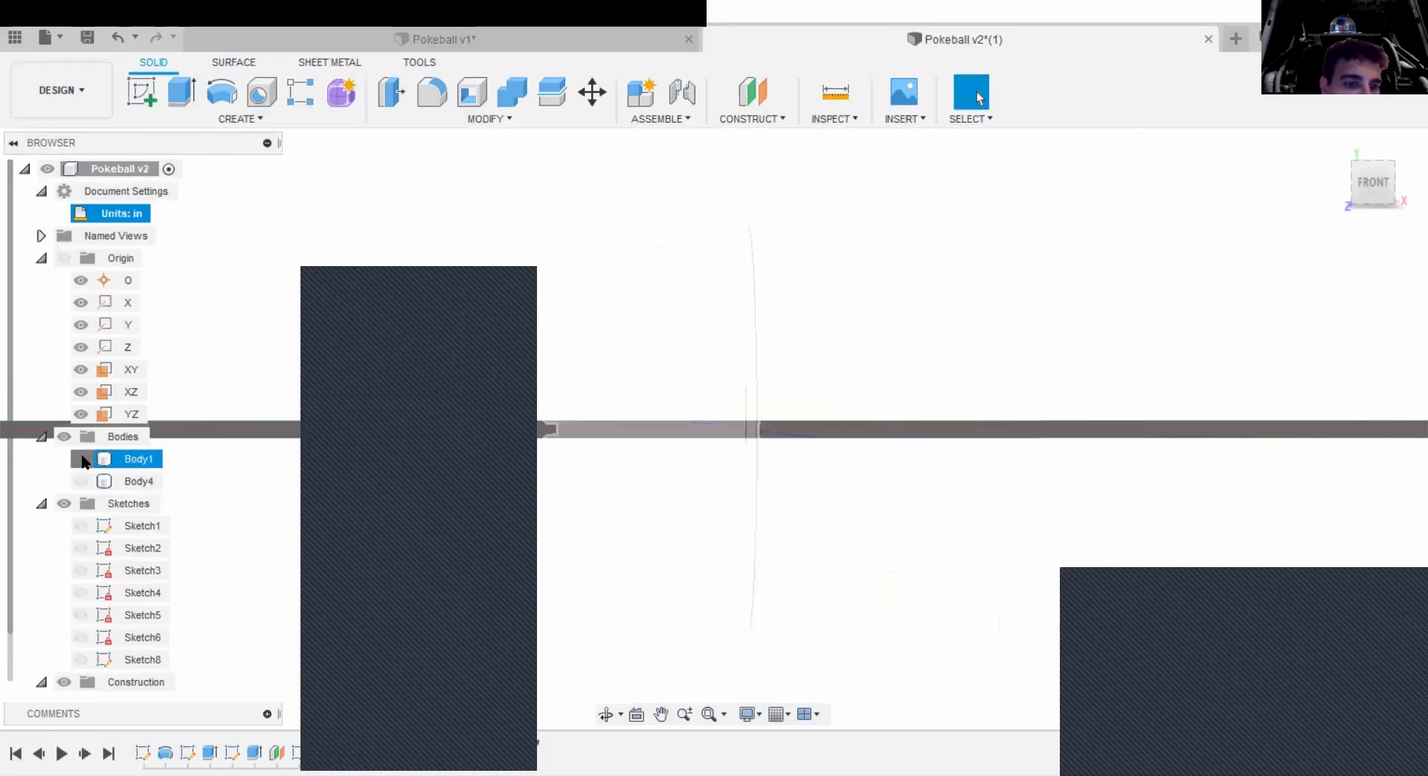
Step: Show only Body1 and export this half as the OBJ file Pokeball left to the Desktop, then close the job status
left_click(82, 459)
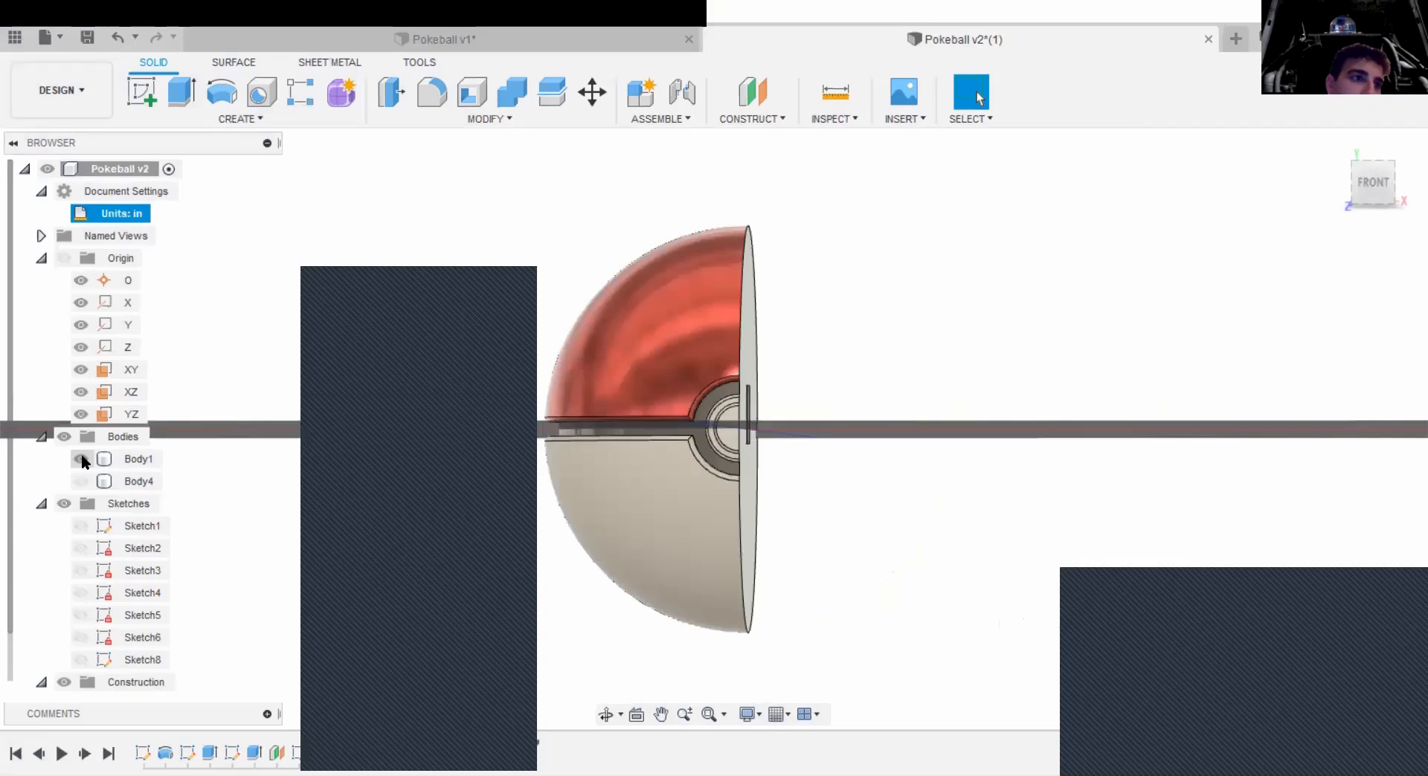
left_click(46, 39)
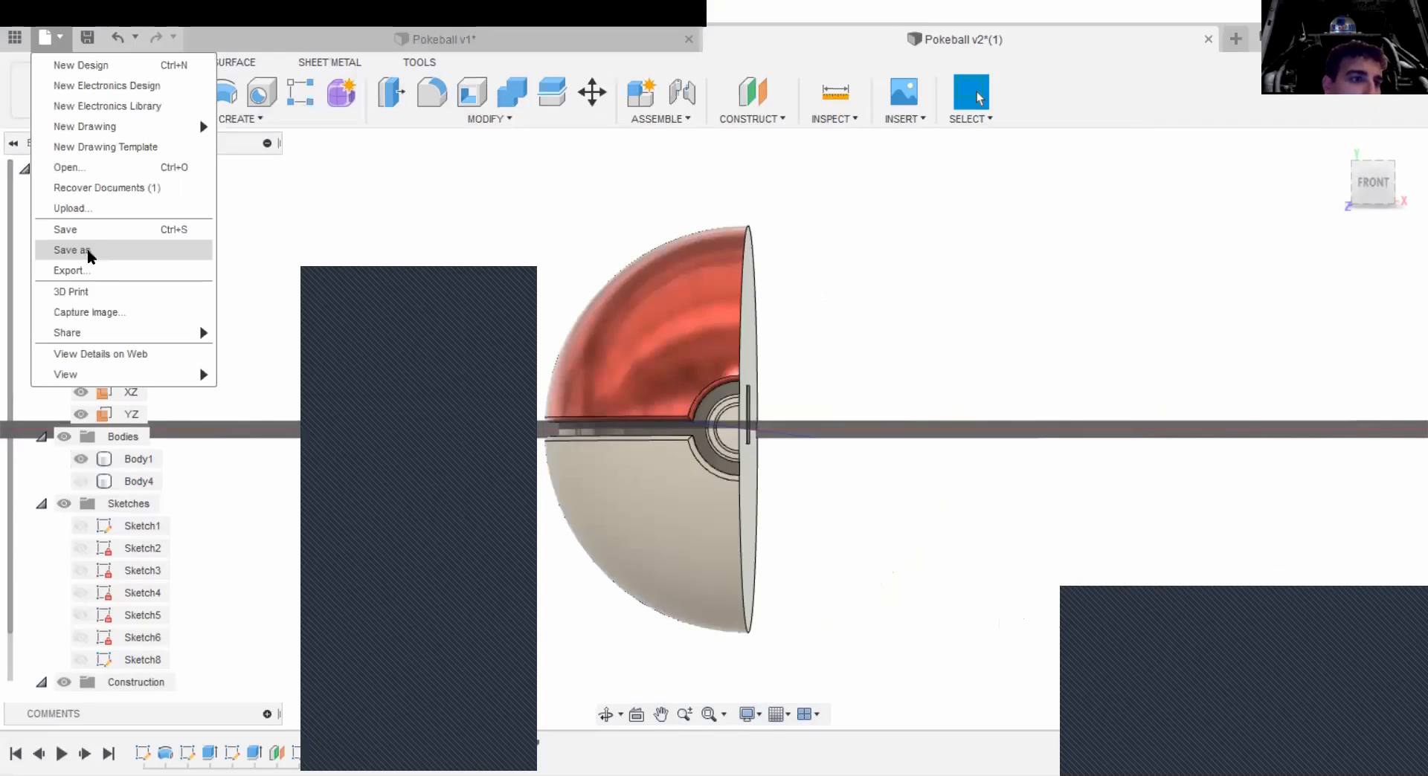
left_click(90, 269)
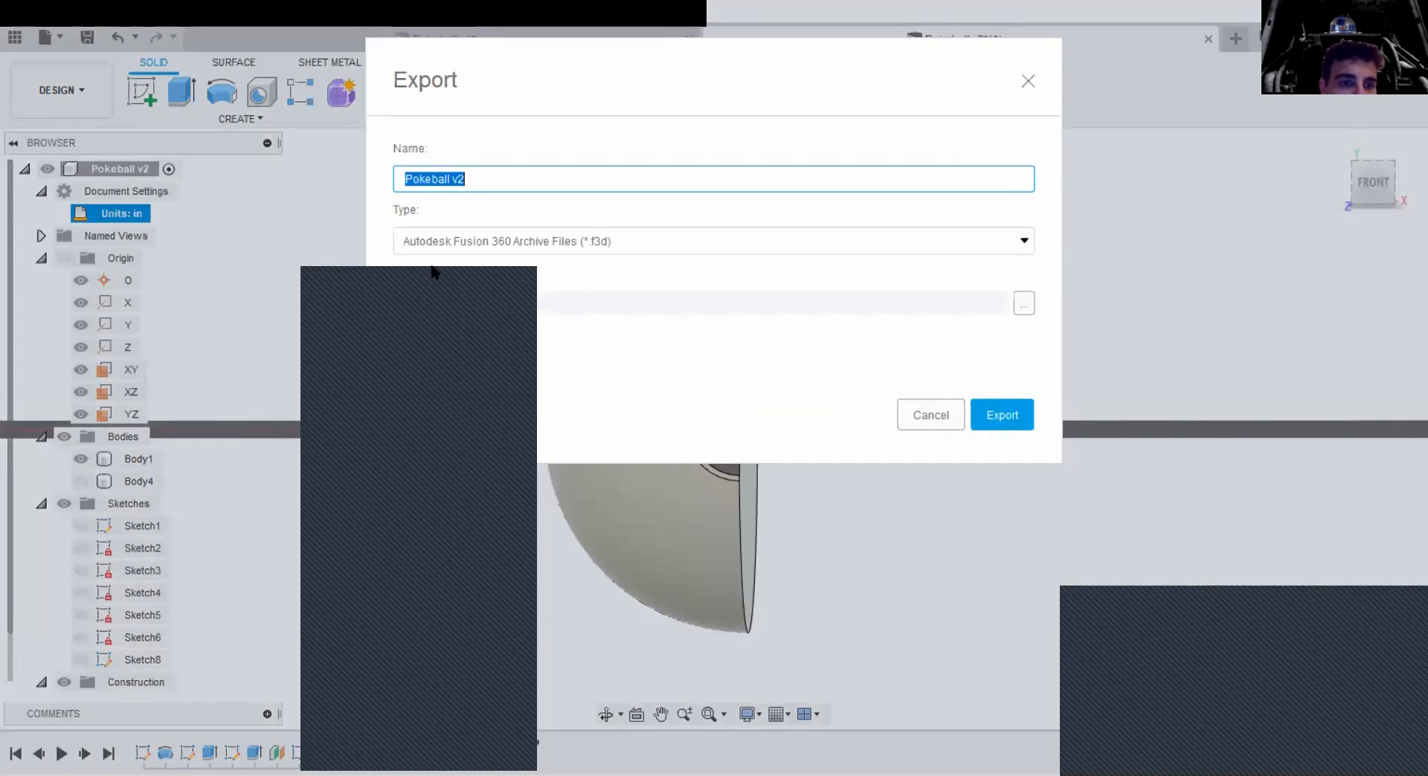
left_click_drag(465, 179, 451, 178)
type("left")
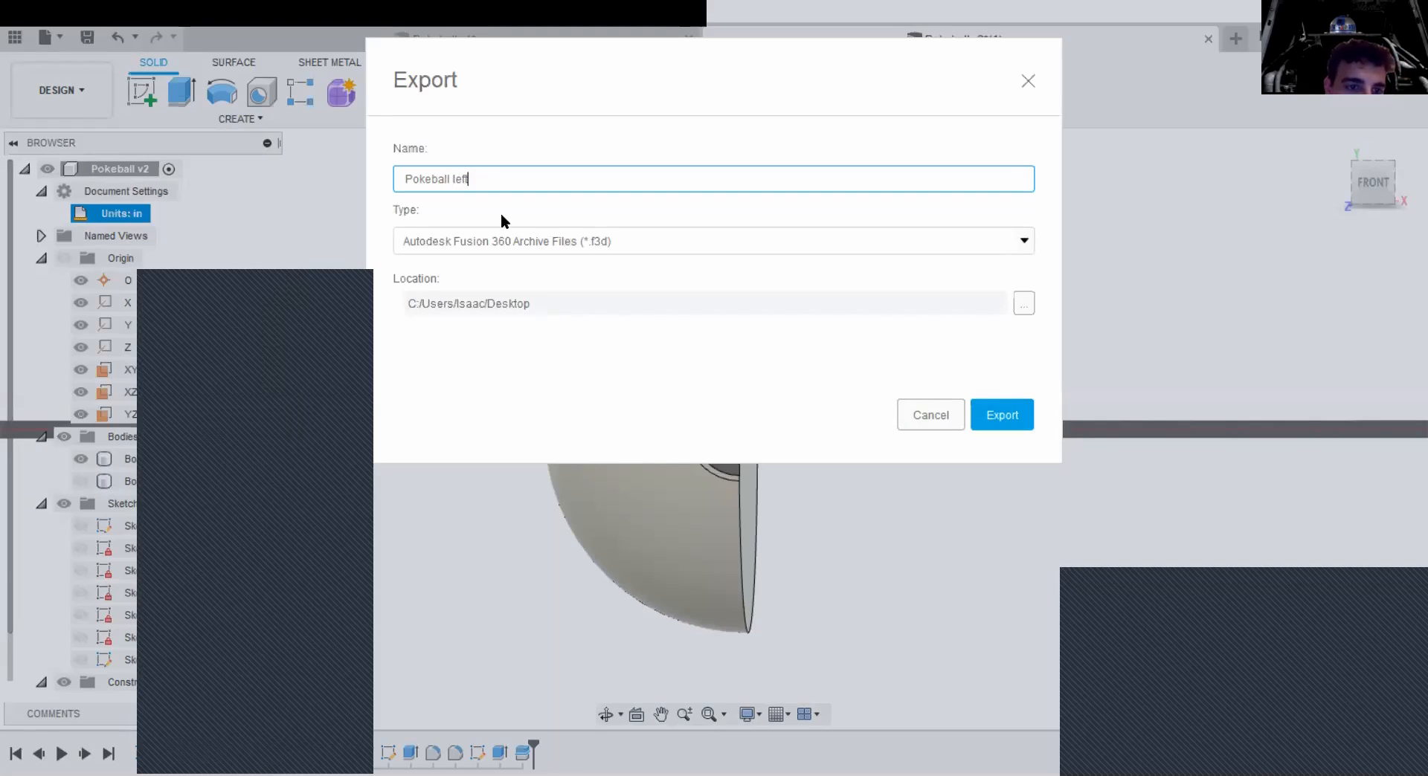
left_click(502, 240)
left_click(497, 353)
left_click(987, 422)
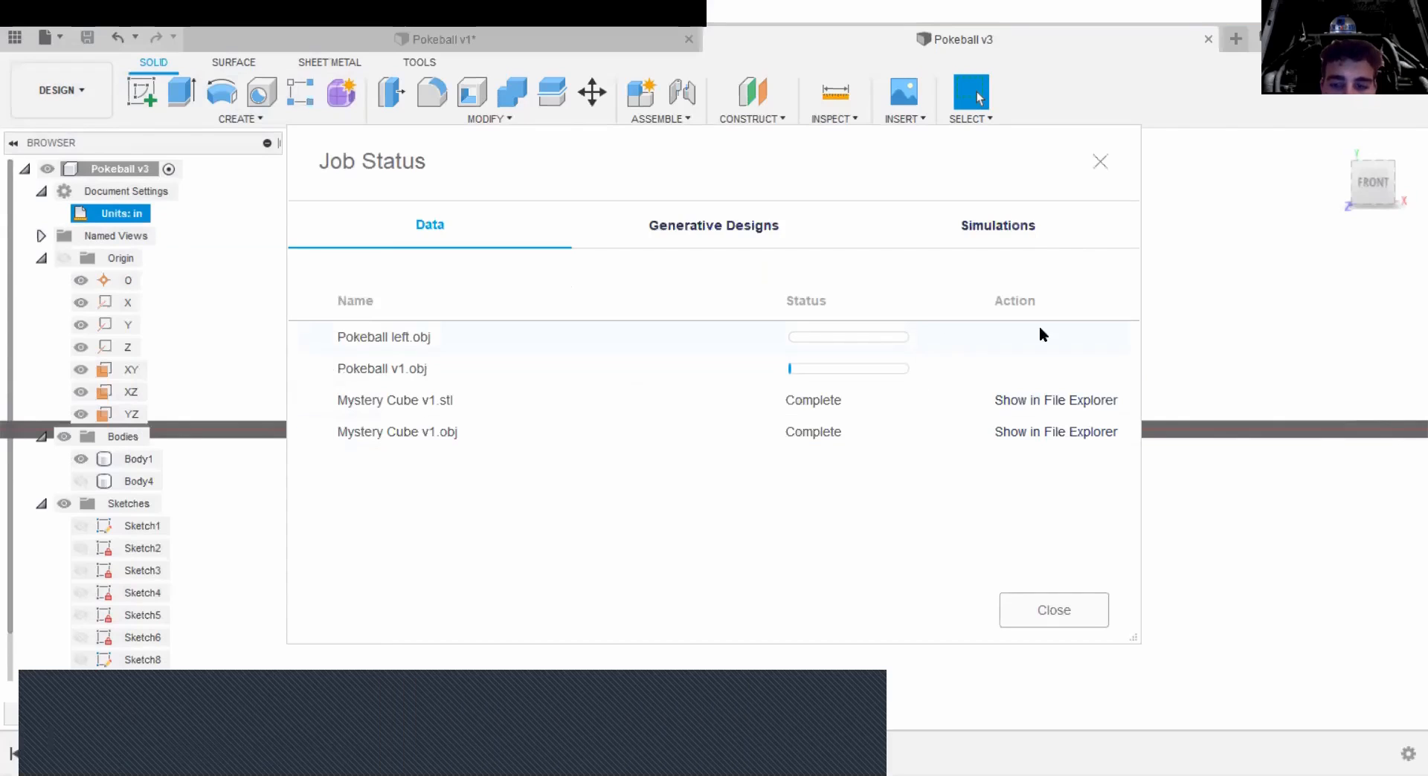
left_click(1098, 161)
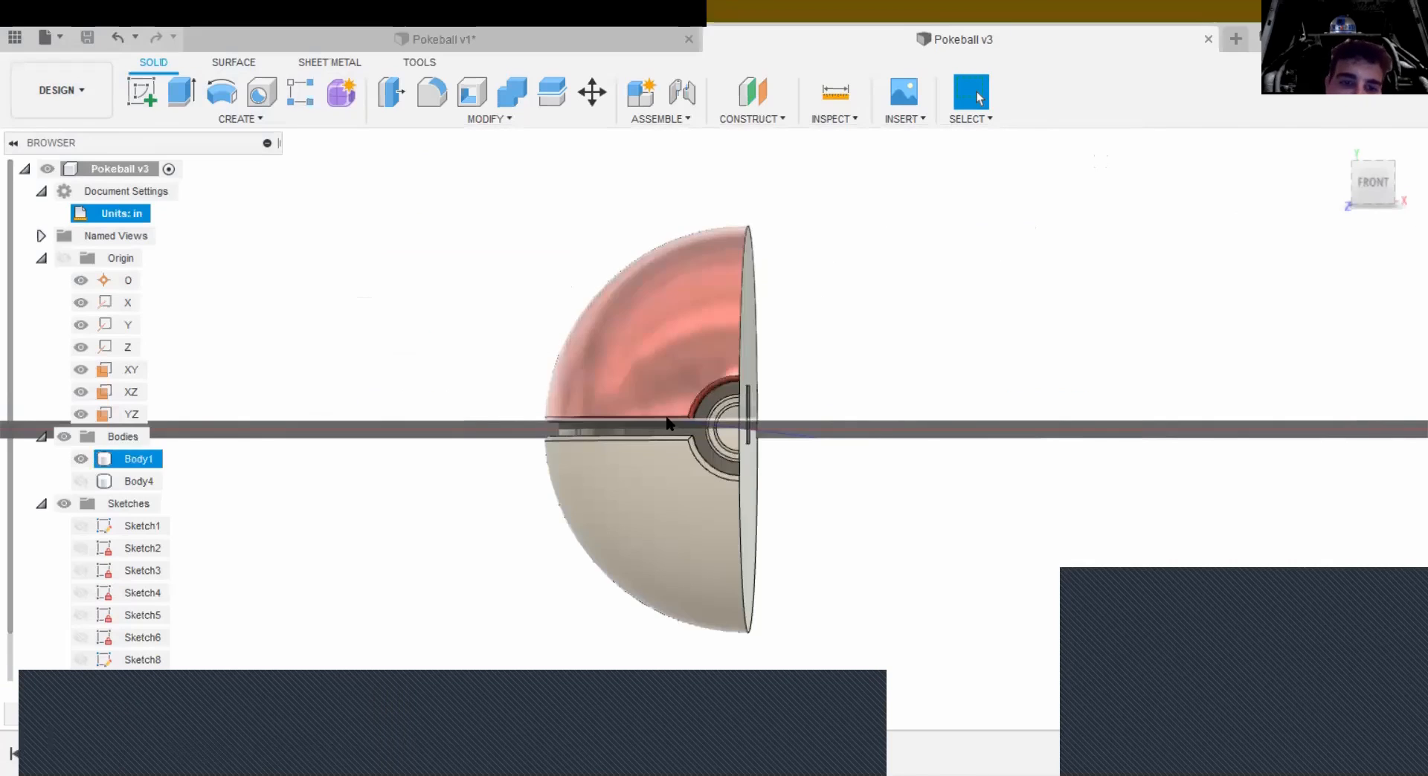
Step: Examine the visible ball half from several sides, including its flat cut face and the cavity opening
mouse_move(1381, 199)
left_mouse_down()
mouse_move(1324, 249)
mouse_move(1373, 173)
mouse_move(1276, 418)
left_mouse_up()
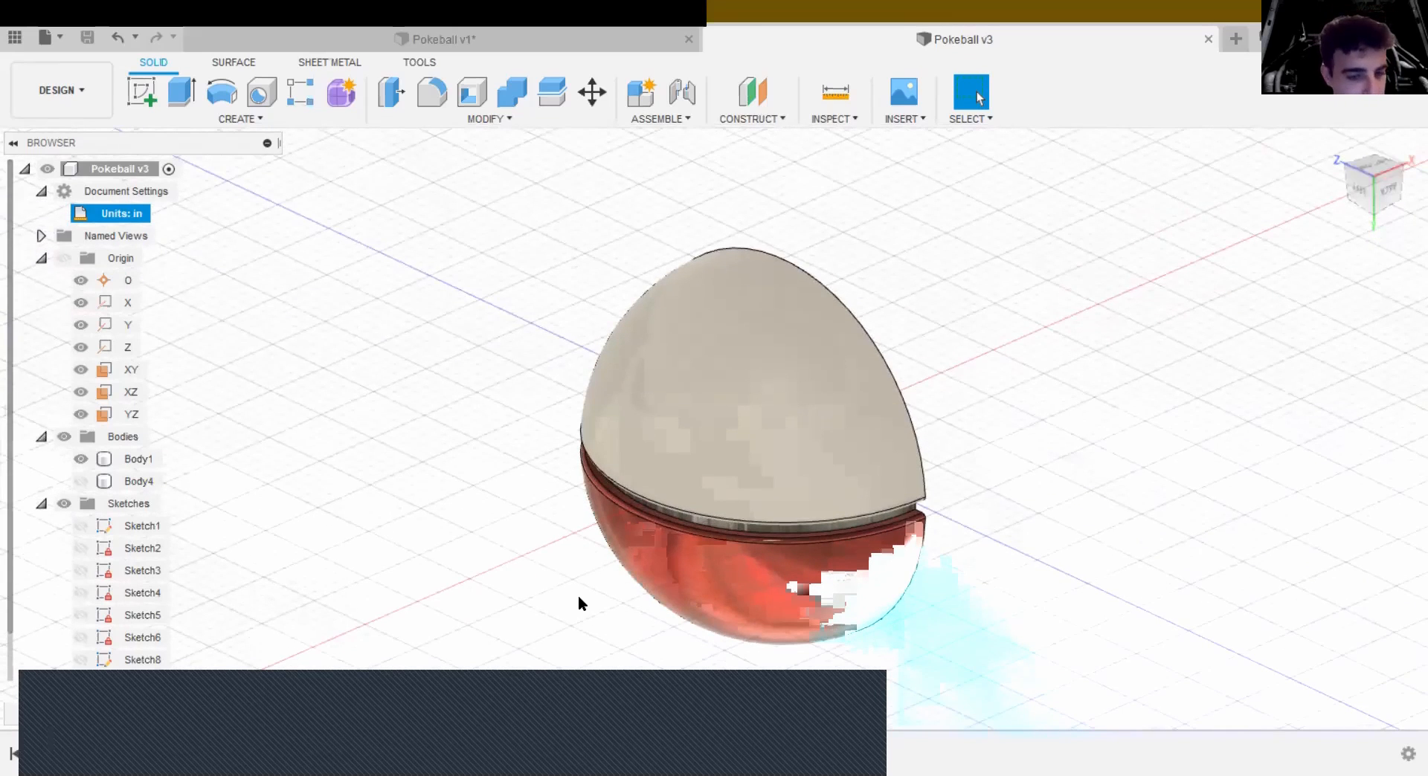
middle_click_drag(583, 600, 589, 601)
middle_click_drag(671, 555, 1204, 312, "shift")
mouse_move(1383, 171)
left_mouse_down()
mouse_move(1365, 123)
mouse_move(1383, 59)
mouse_move(1357, 89)
left_mouse_up()
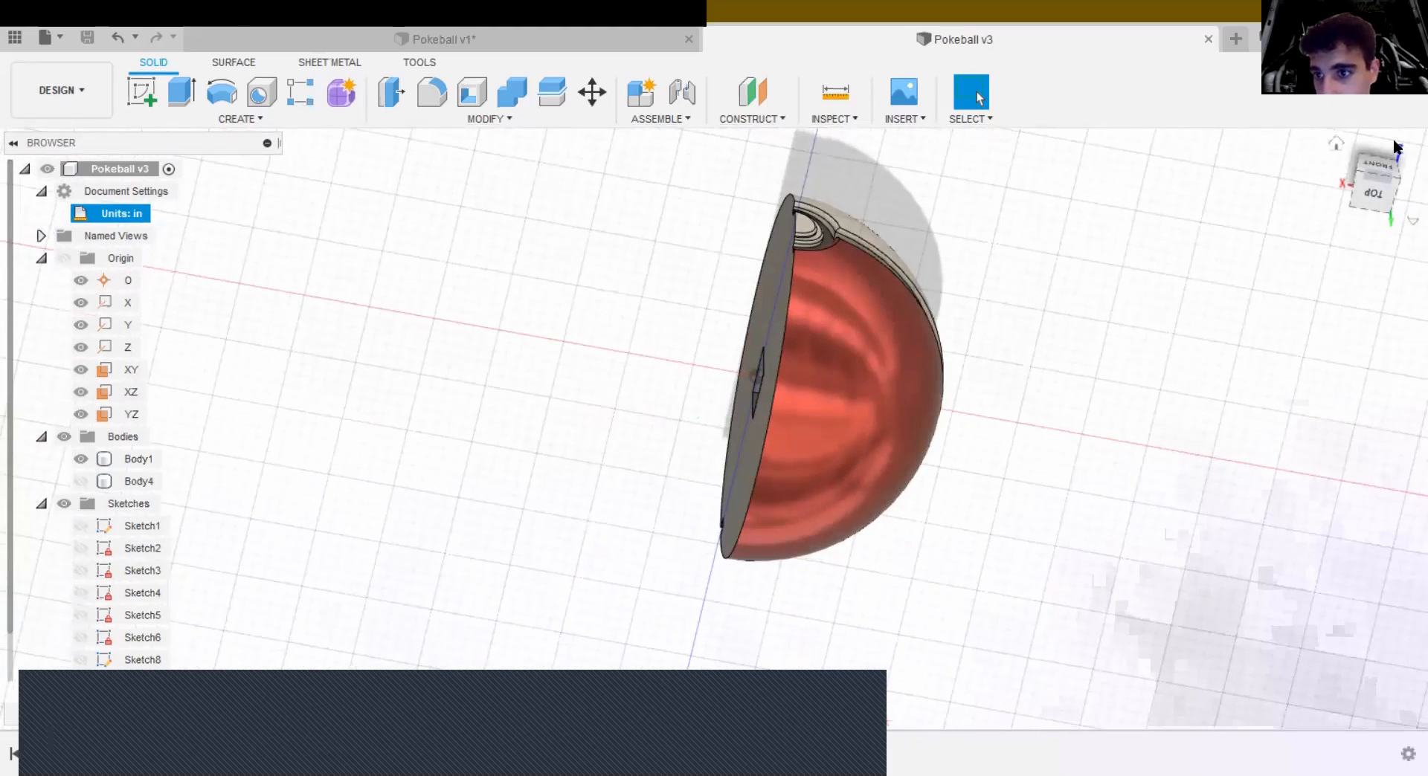
left_click(1372, 189)
mouse_move(1372, 186)
left_mouse_down()
mouse_move(1399, 172)
mouse_move(1352, 184)
mouse_move(1343, 170)
left_mouse_up()
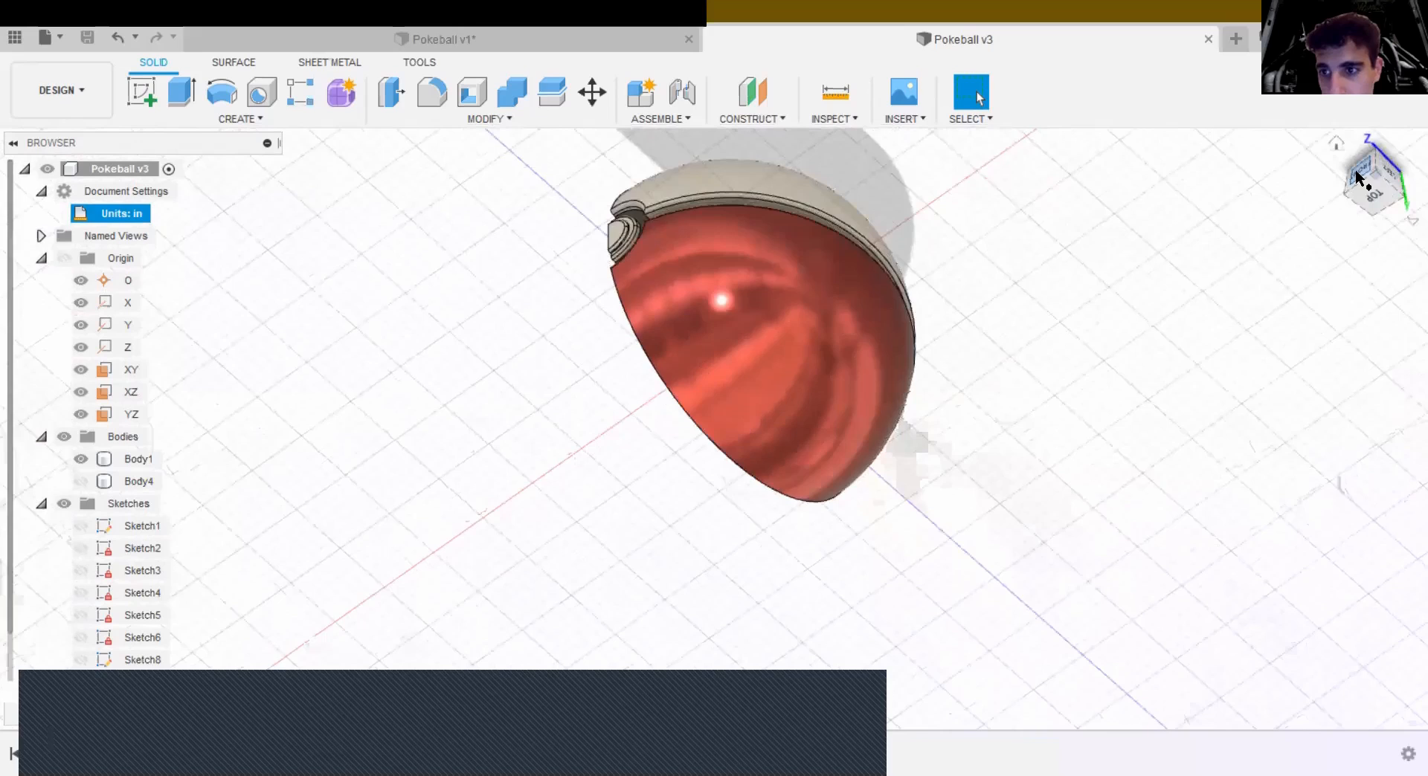
left_click(1357, 174)
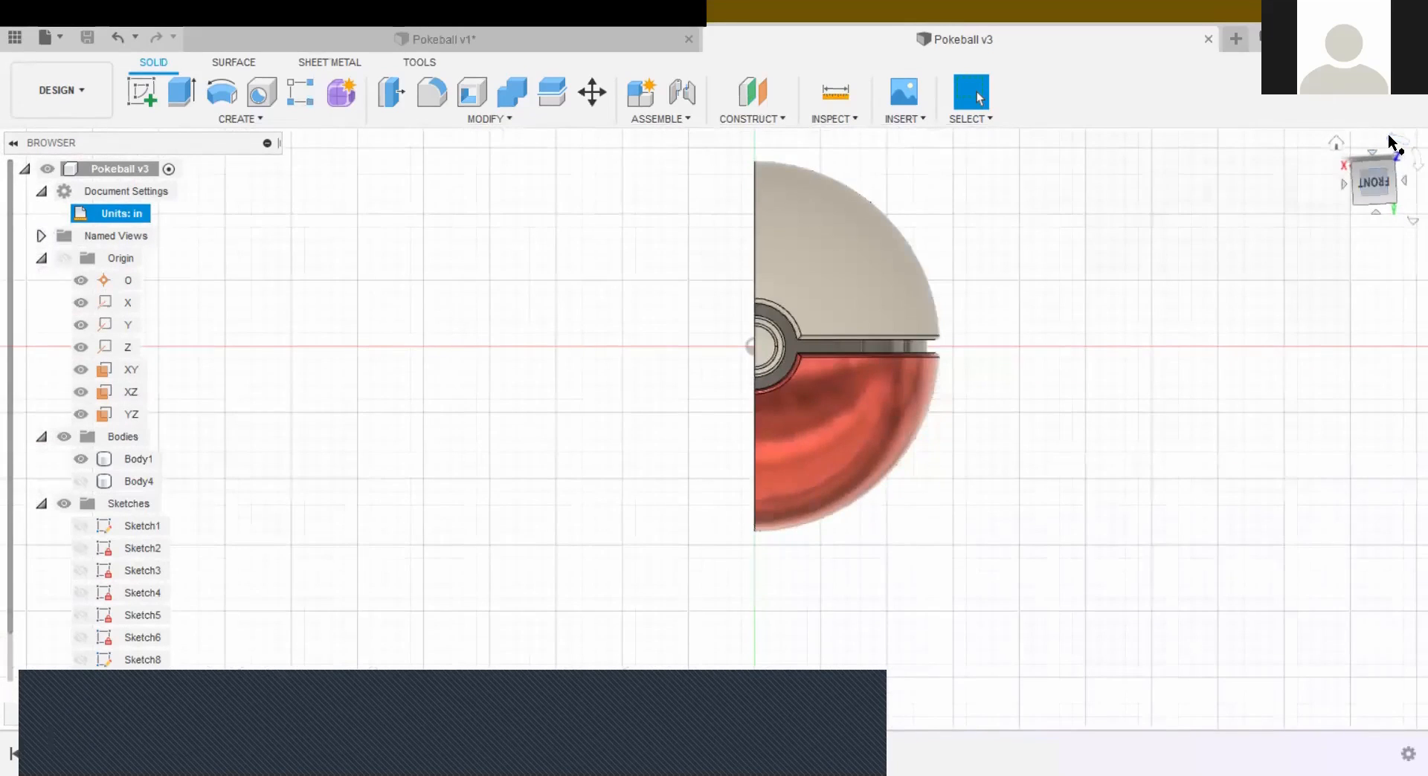
left_click(1394, 141)
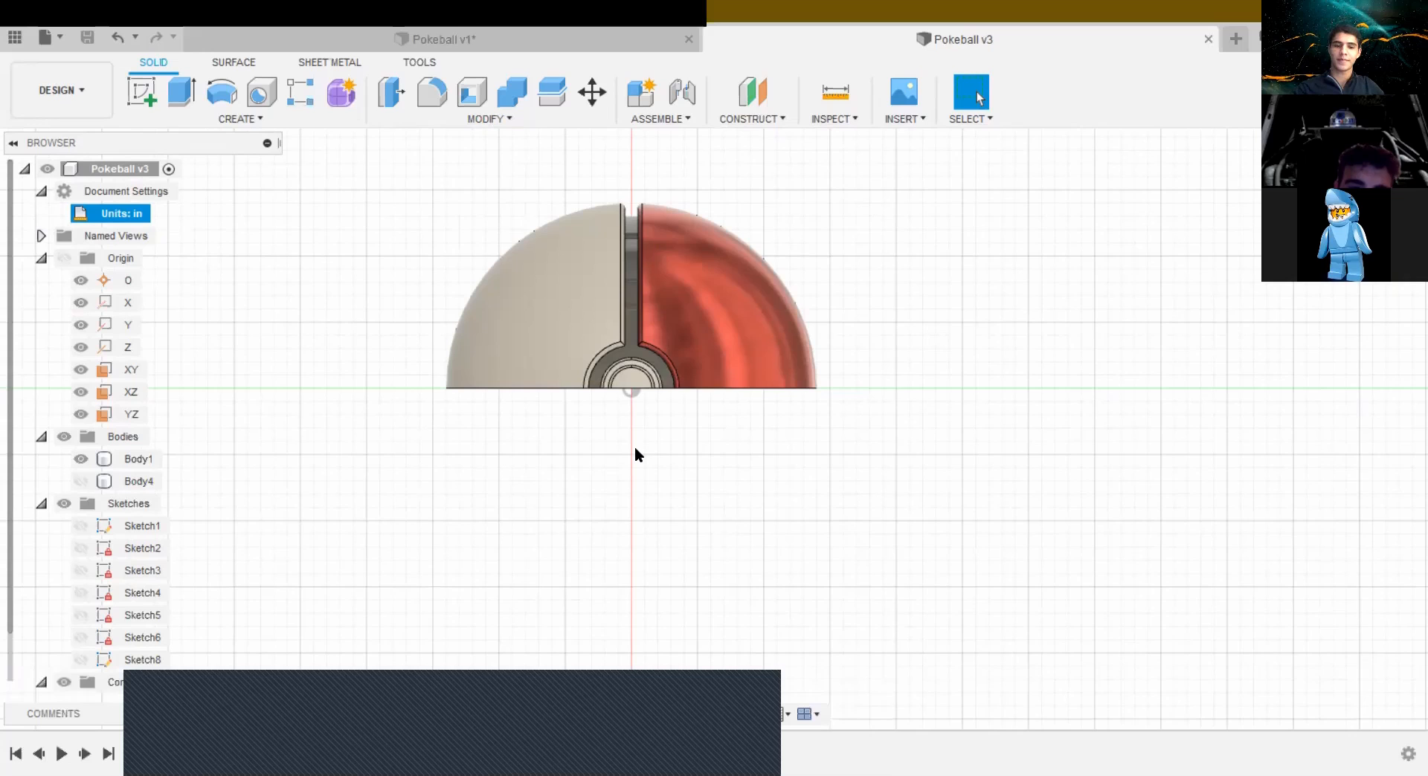
middle_click_drag(605, 483, 689, 570)
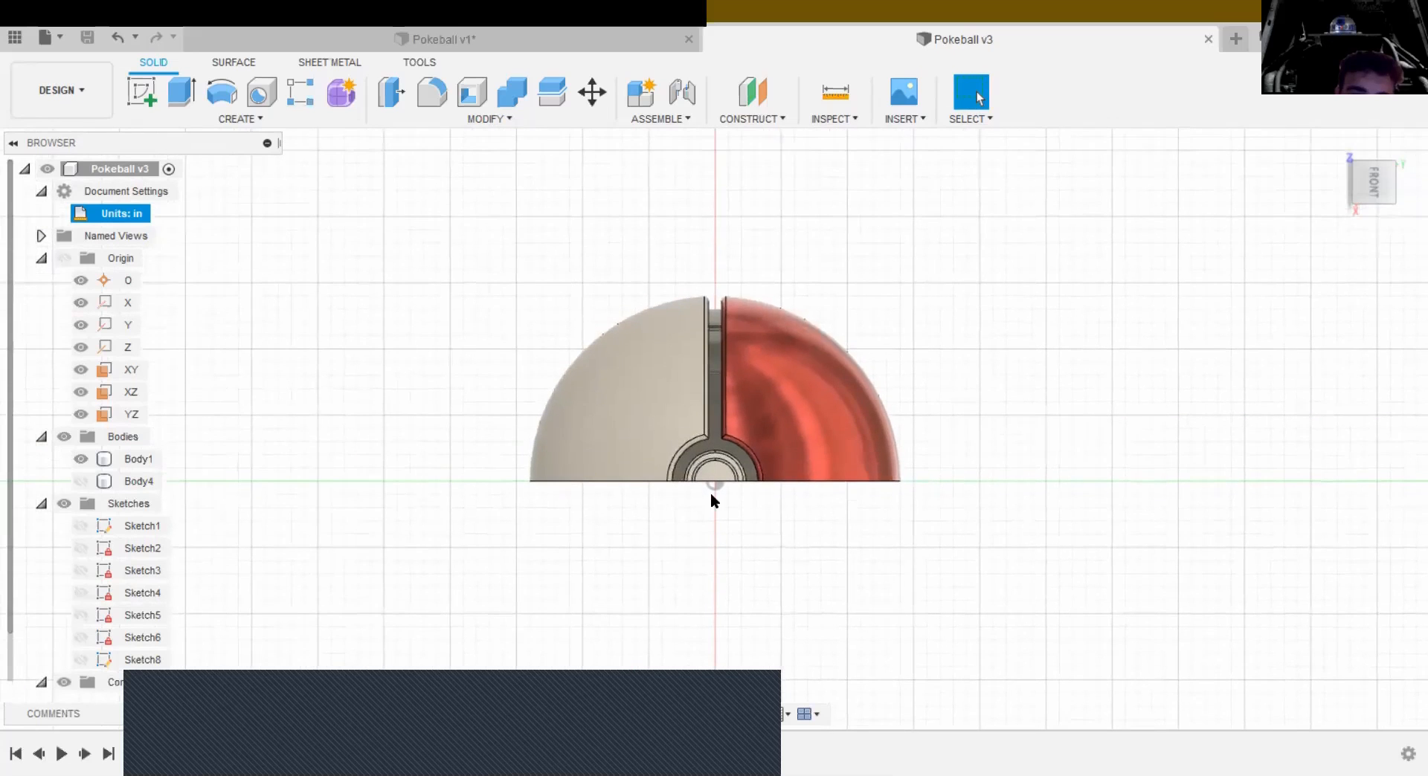
left_click(716, 444)
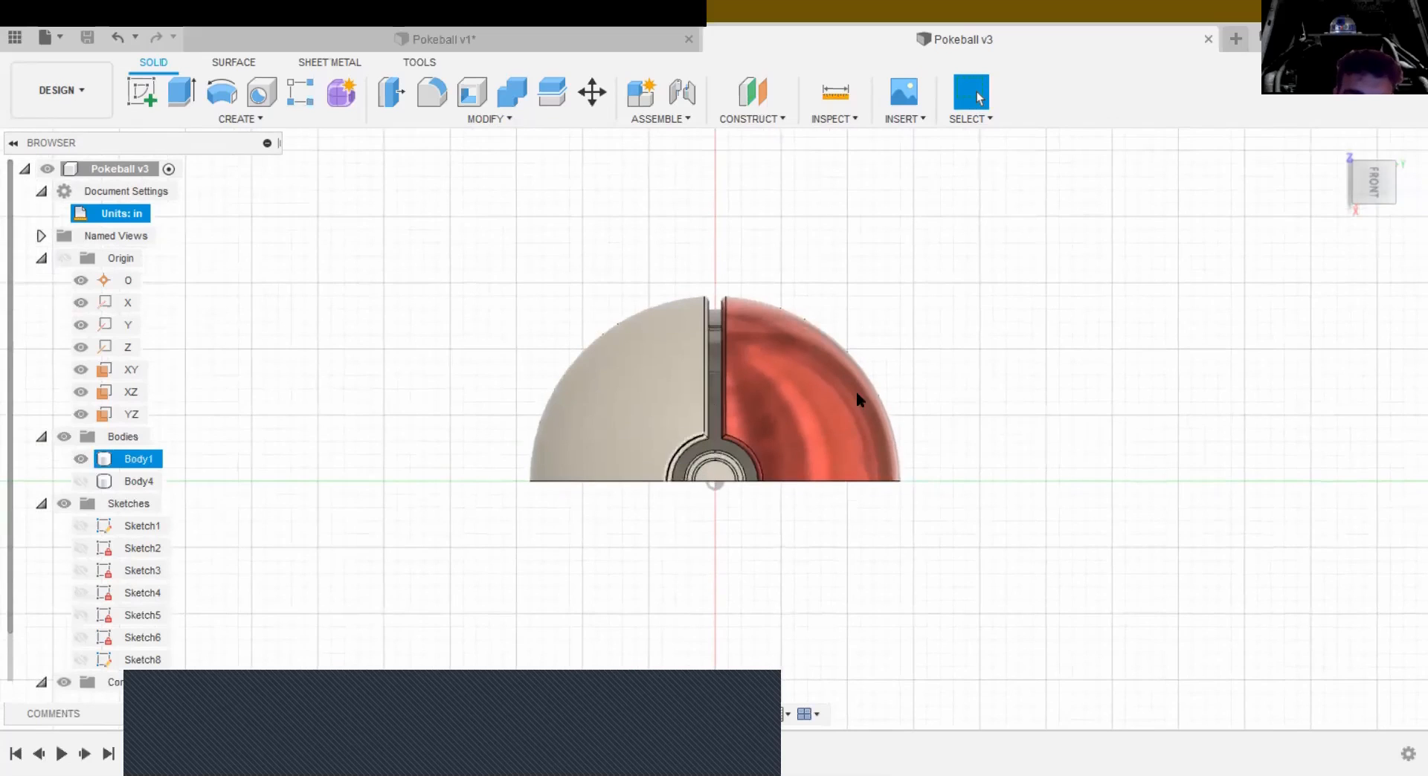
left_click_drag(1367, 186, 1427, 186)
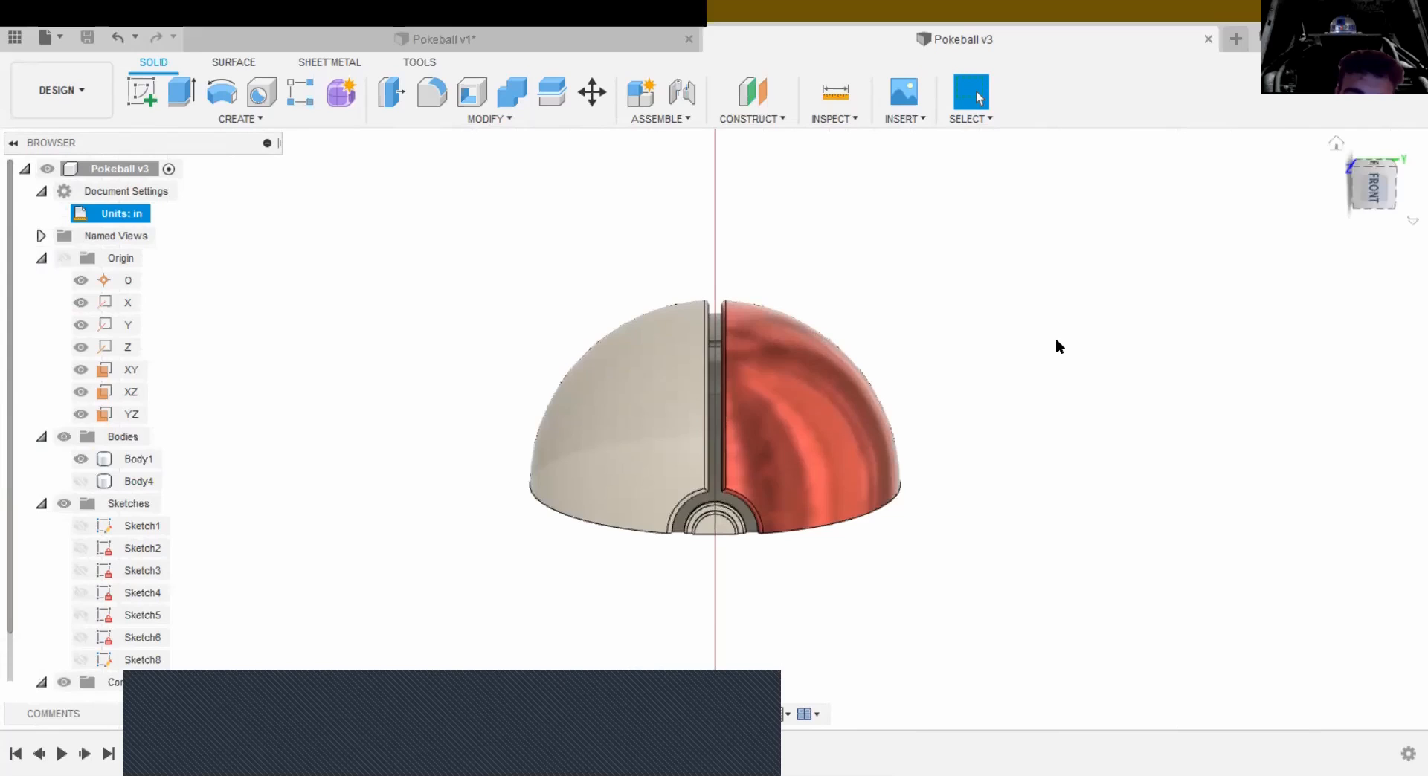
left_click(727, 484)
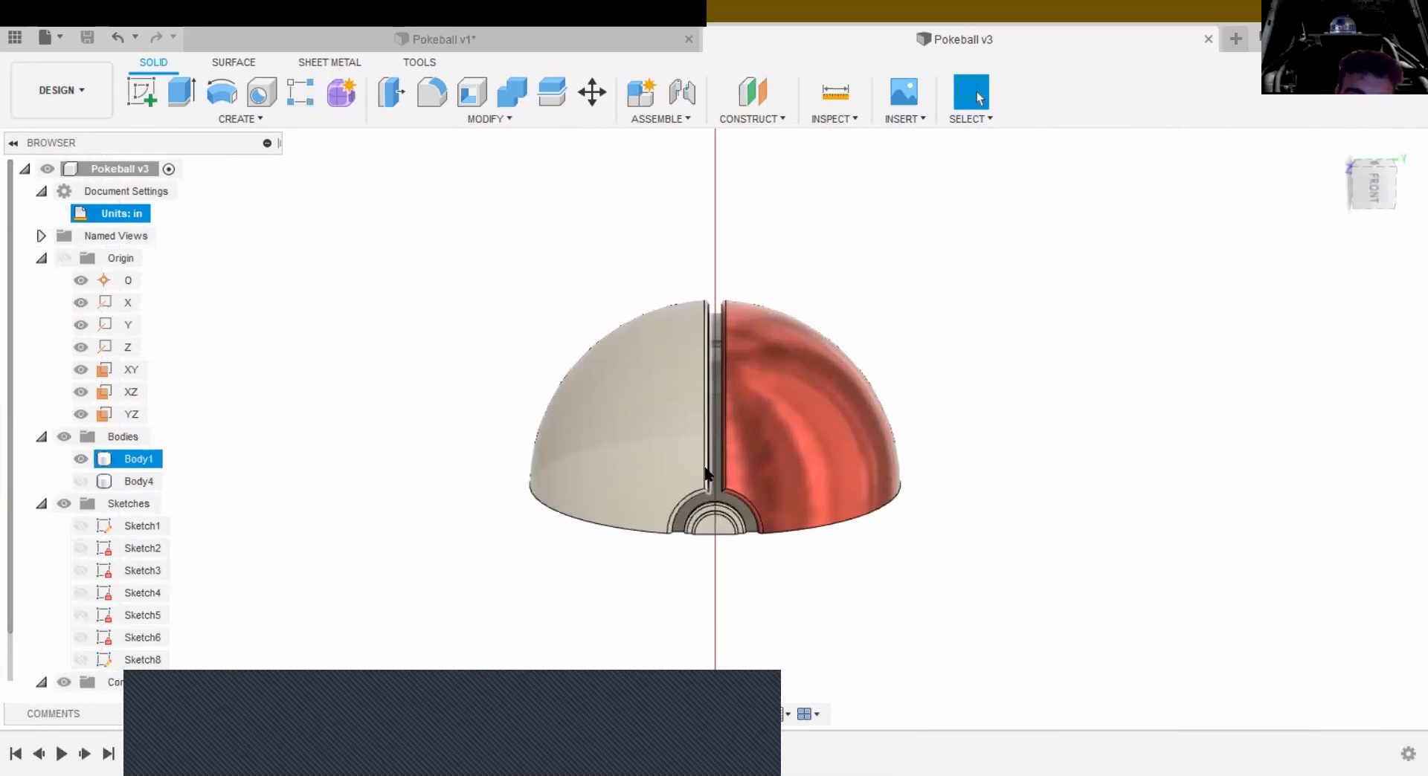
mouse_move(1387, 189)
left_mouse_down()
mouse_move(1342, 172)
mouse_move(1427, 183)
mouse_move(1328, 150)
left_mouse_up()
left_click(1392, 192)
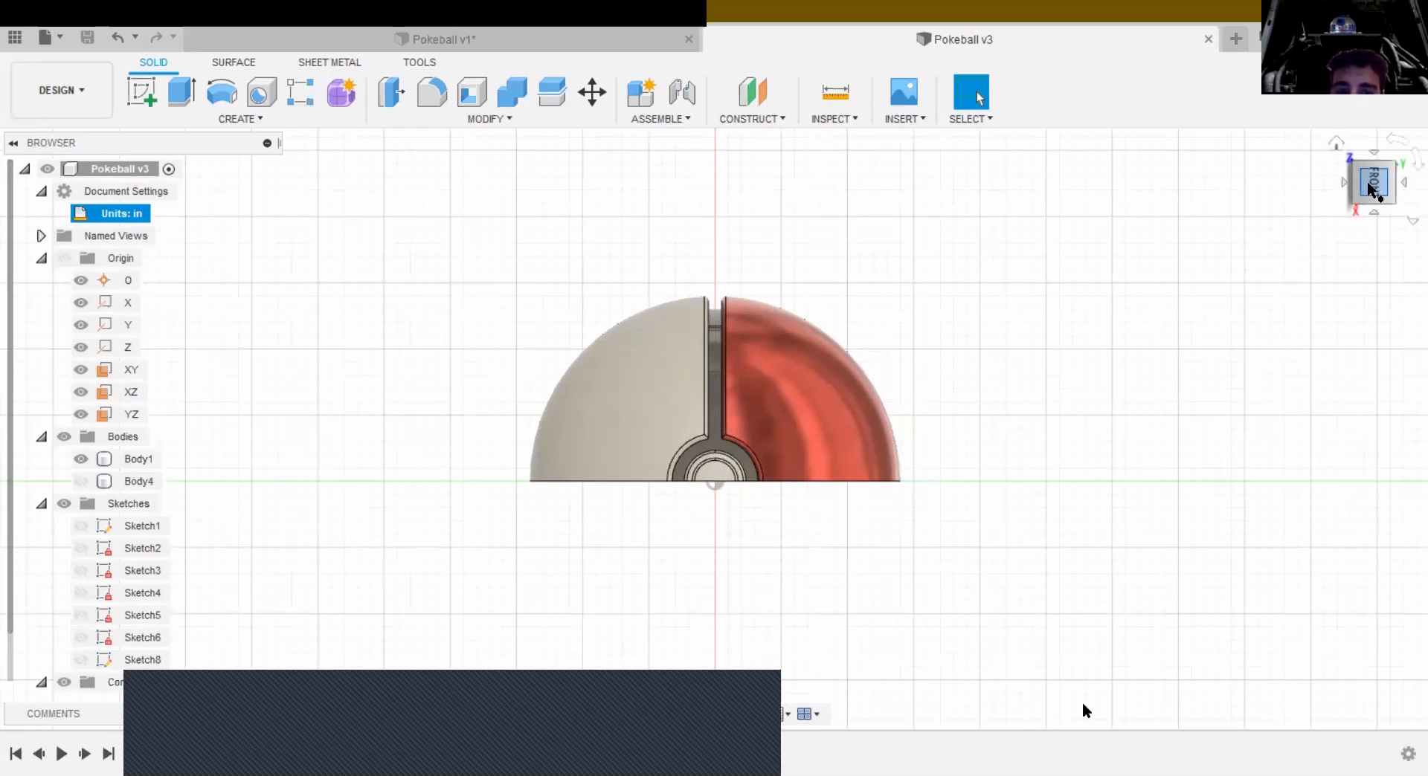
left_click_drag(1383, 185, 1387, 246)
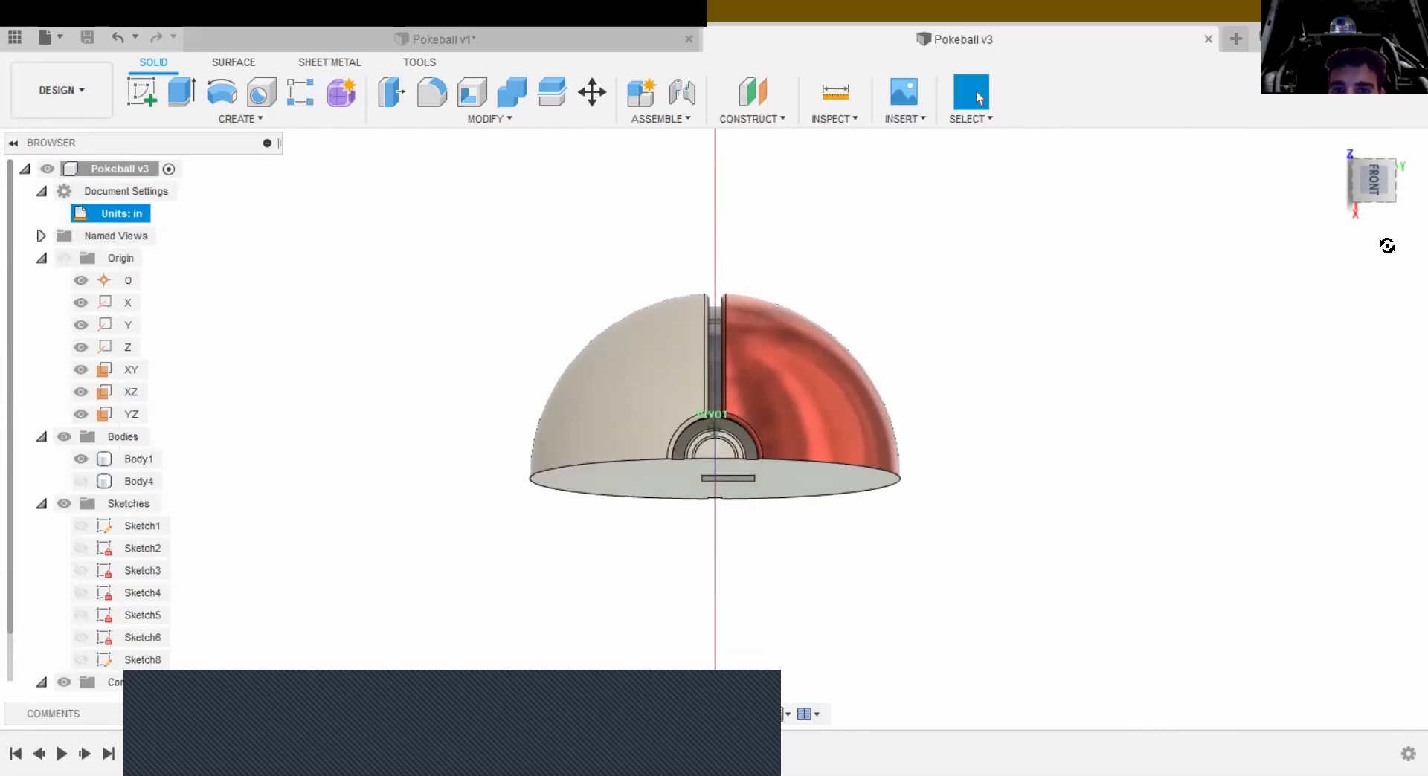
left_click(1362, 188)
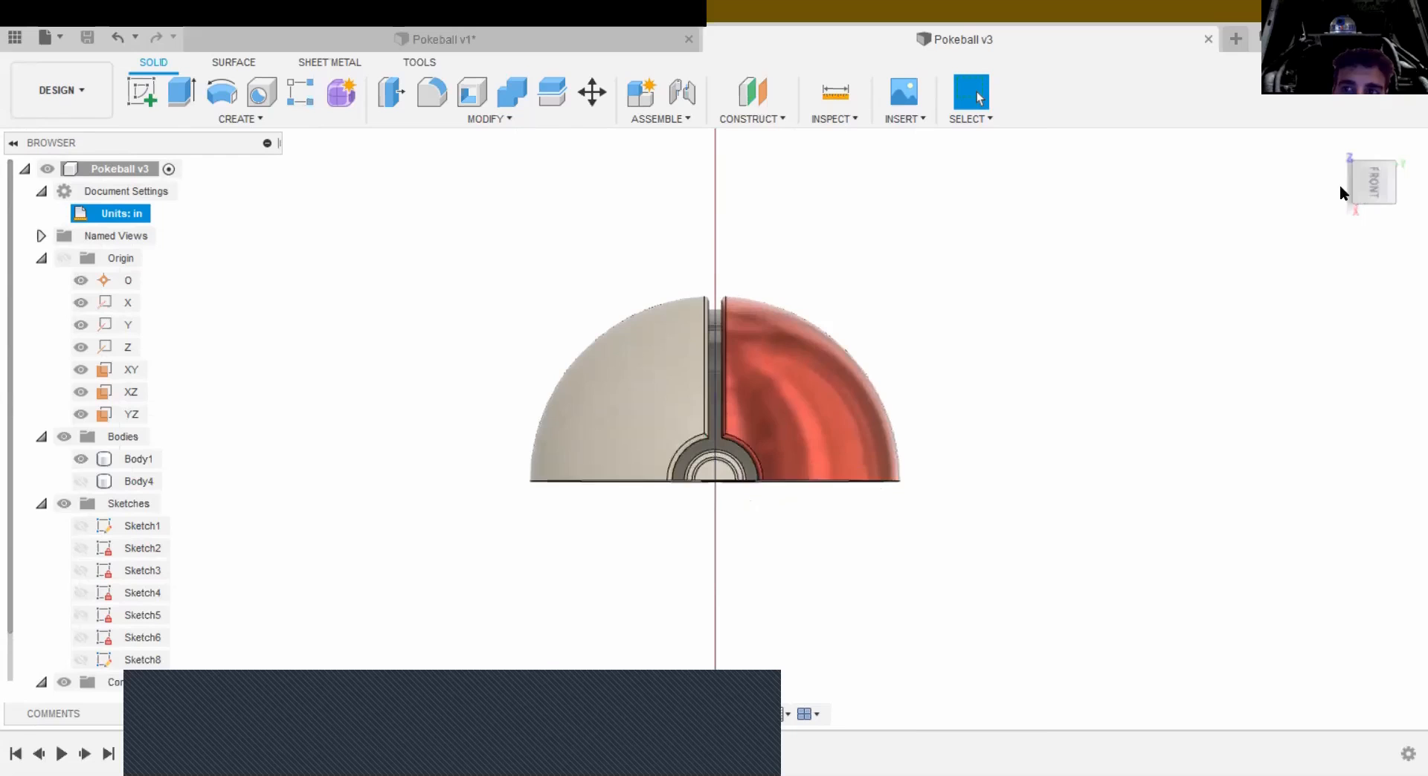
Step: Create a new design and sketch a rectangle about 1.10 in wide around the origin on the horizontal origin plane
left_click(1236, 39)
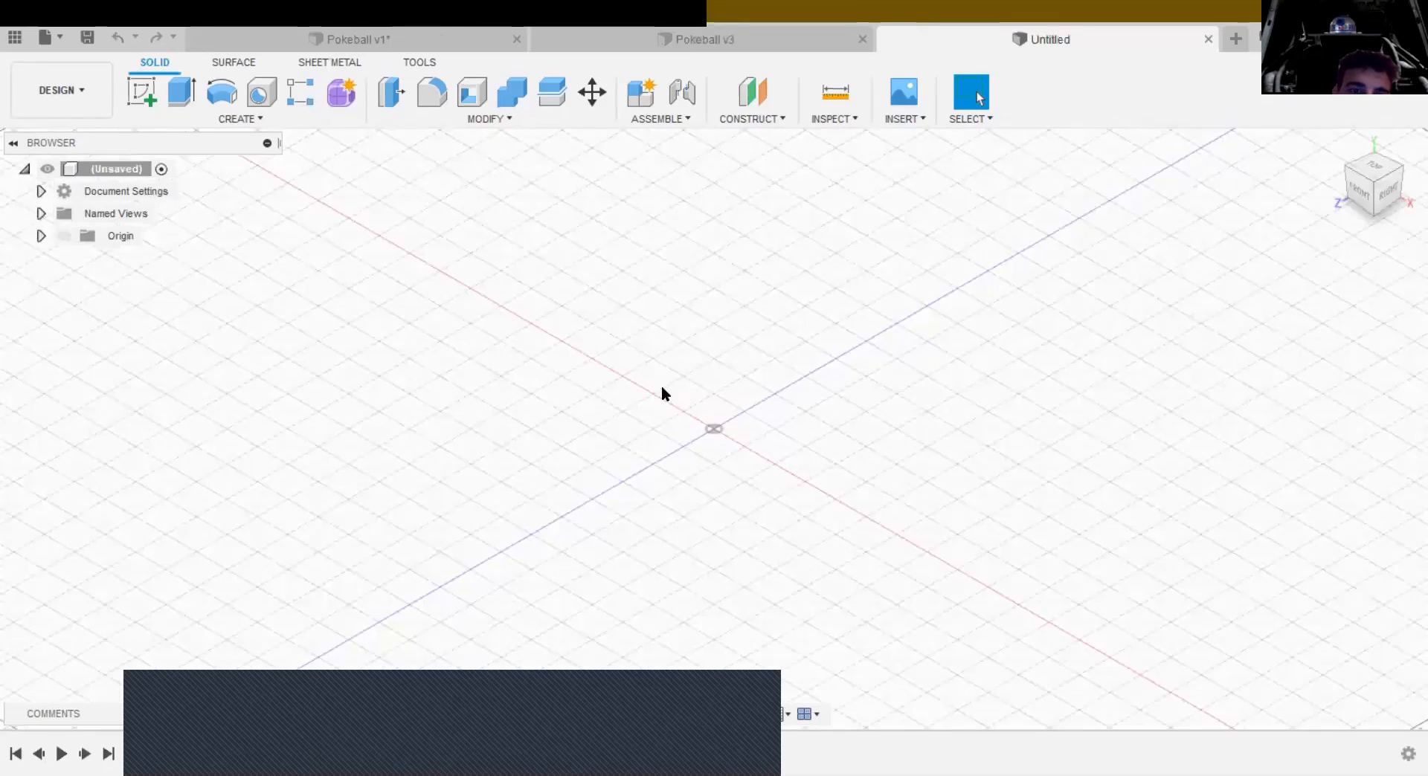
left_click(93, 100)
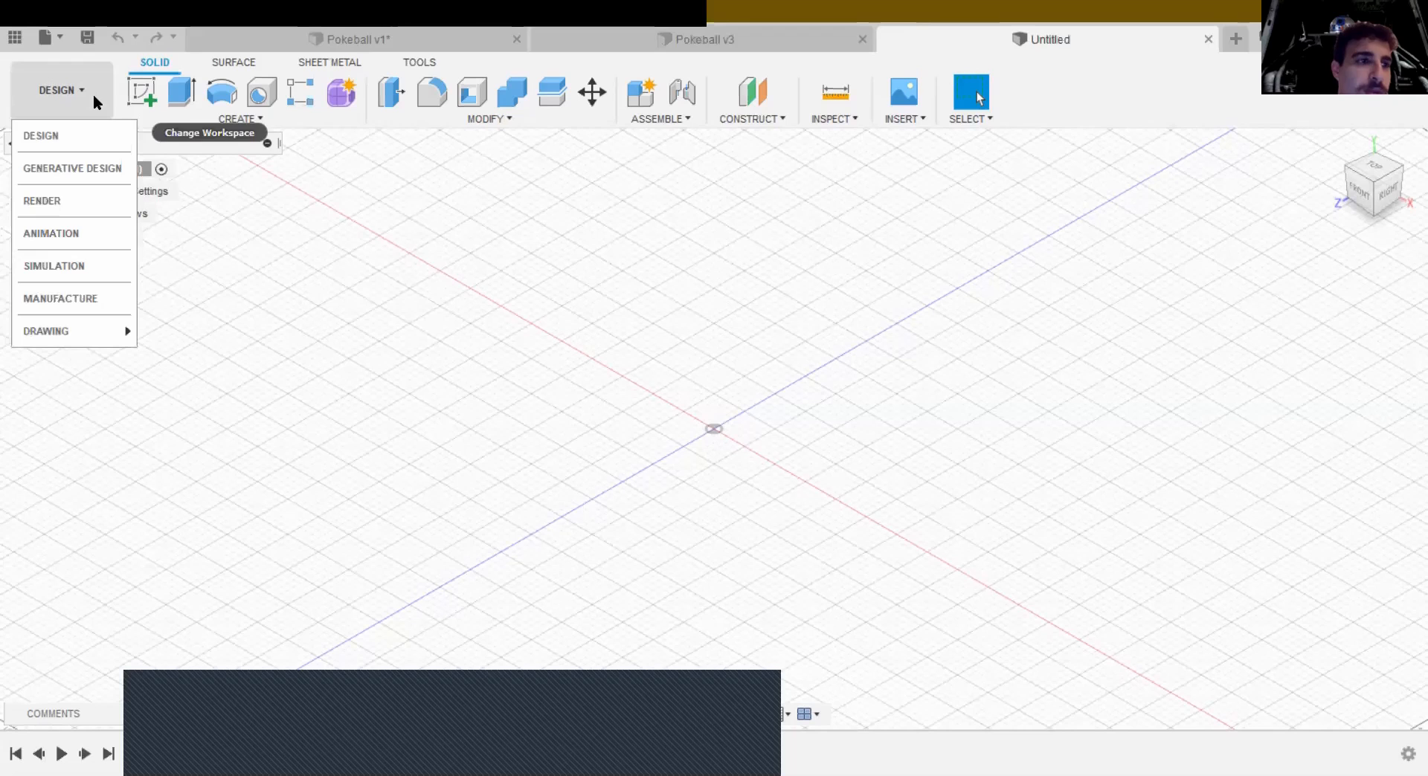
left_click(151, 99)
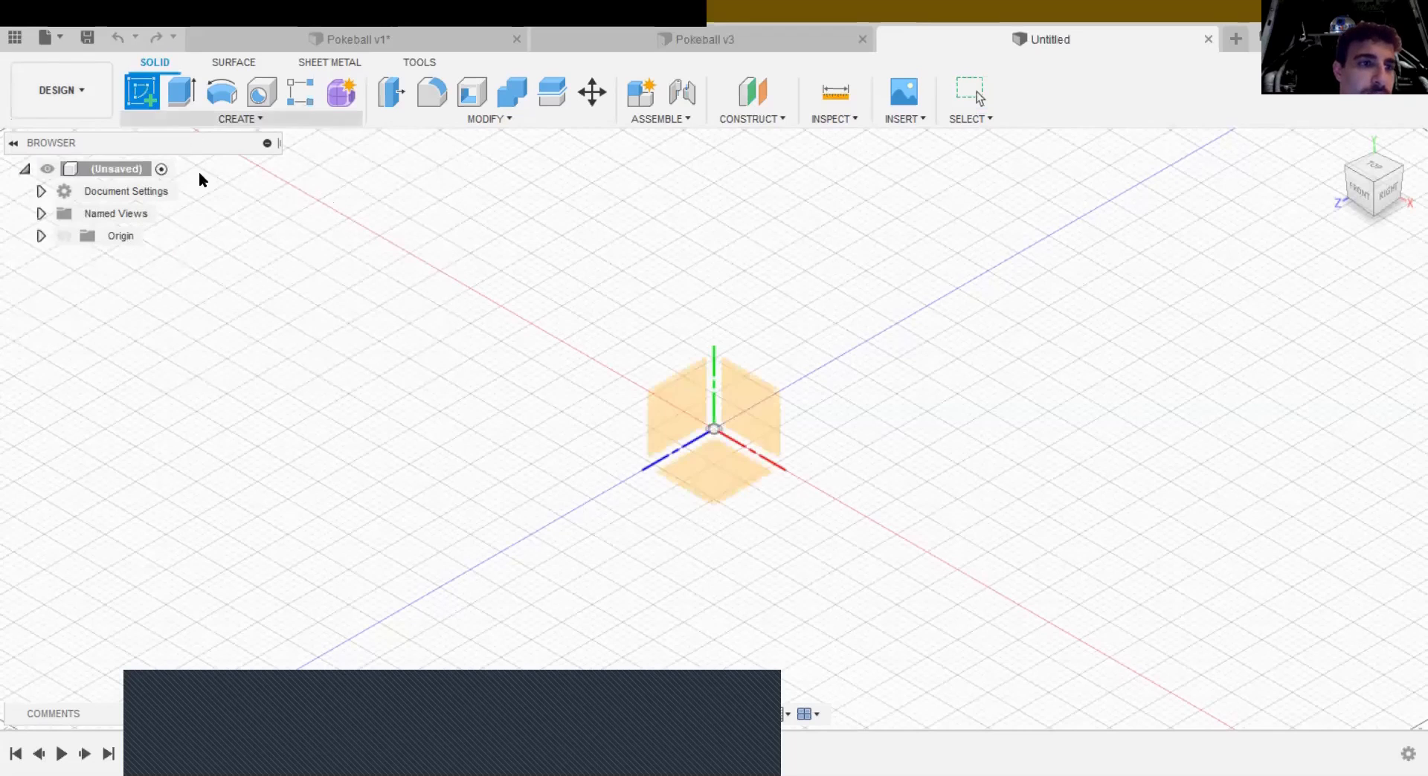
left_click(717, 470)
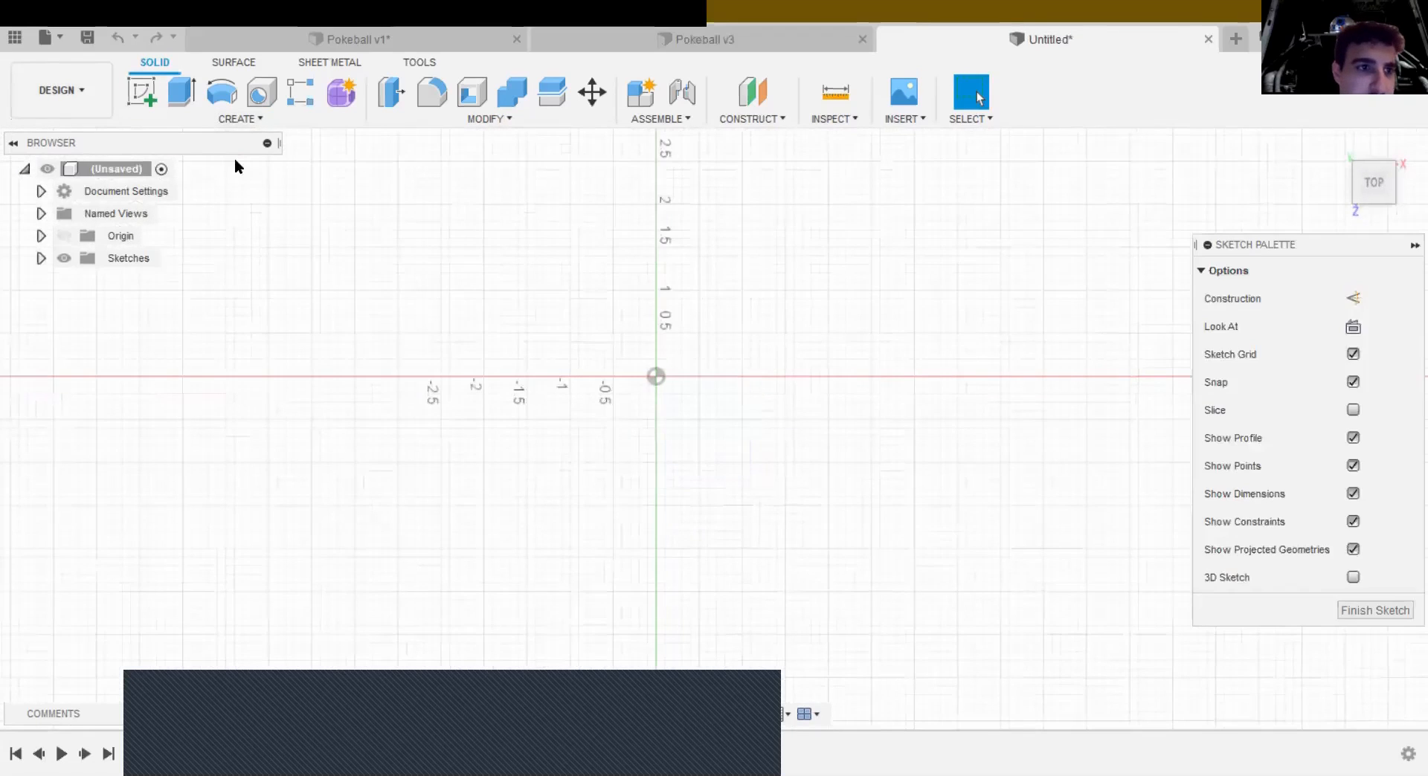
left_click(182, 92)
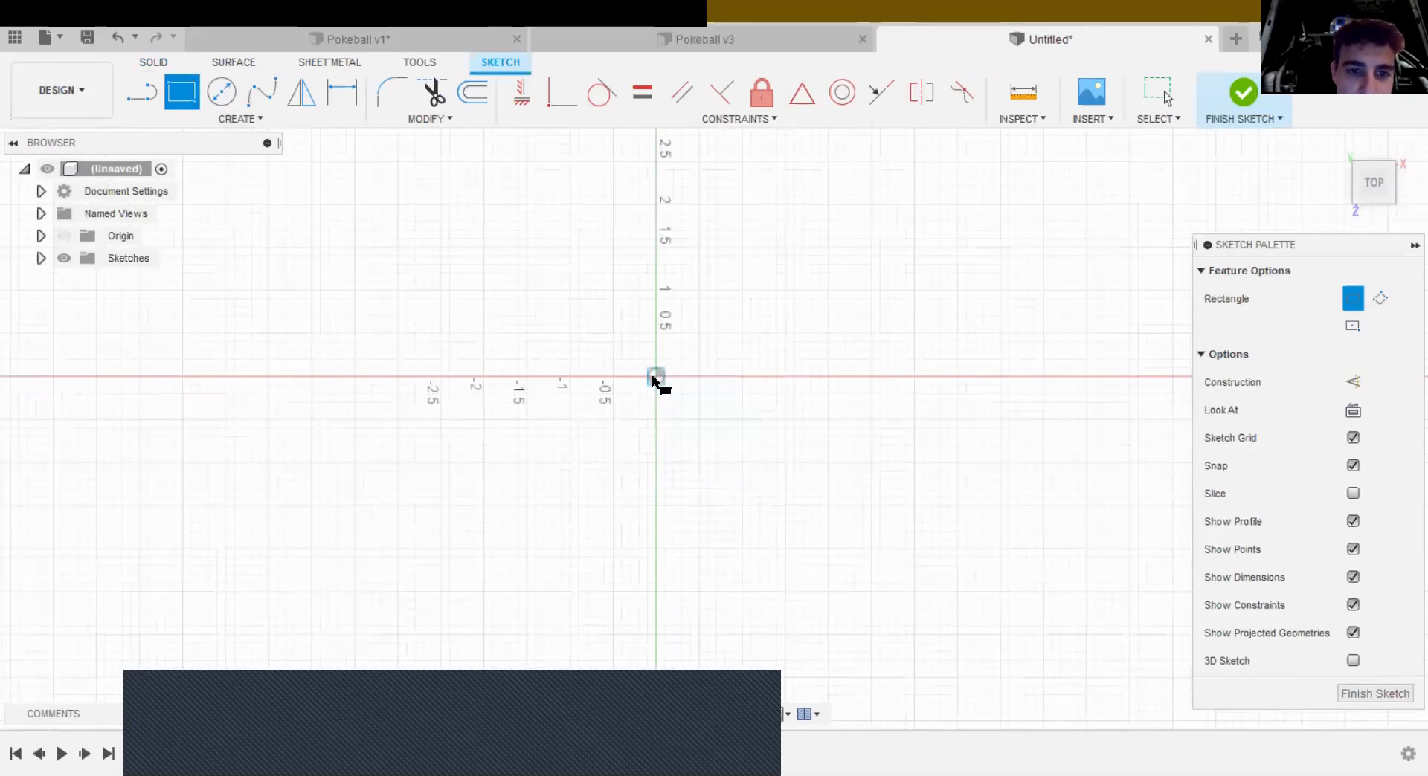
left_click(630, 343)
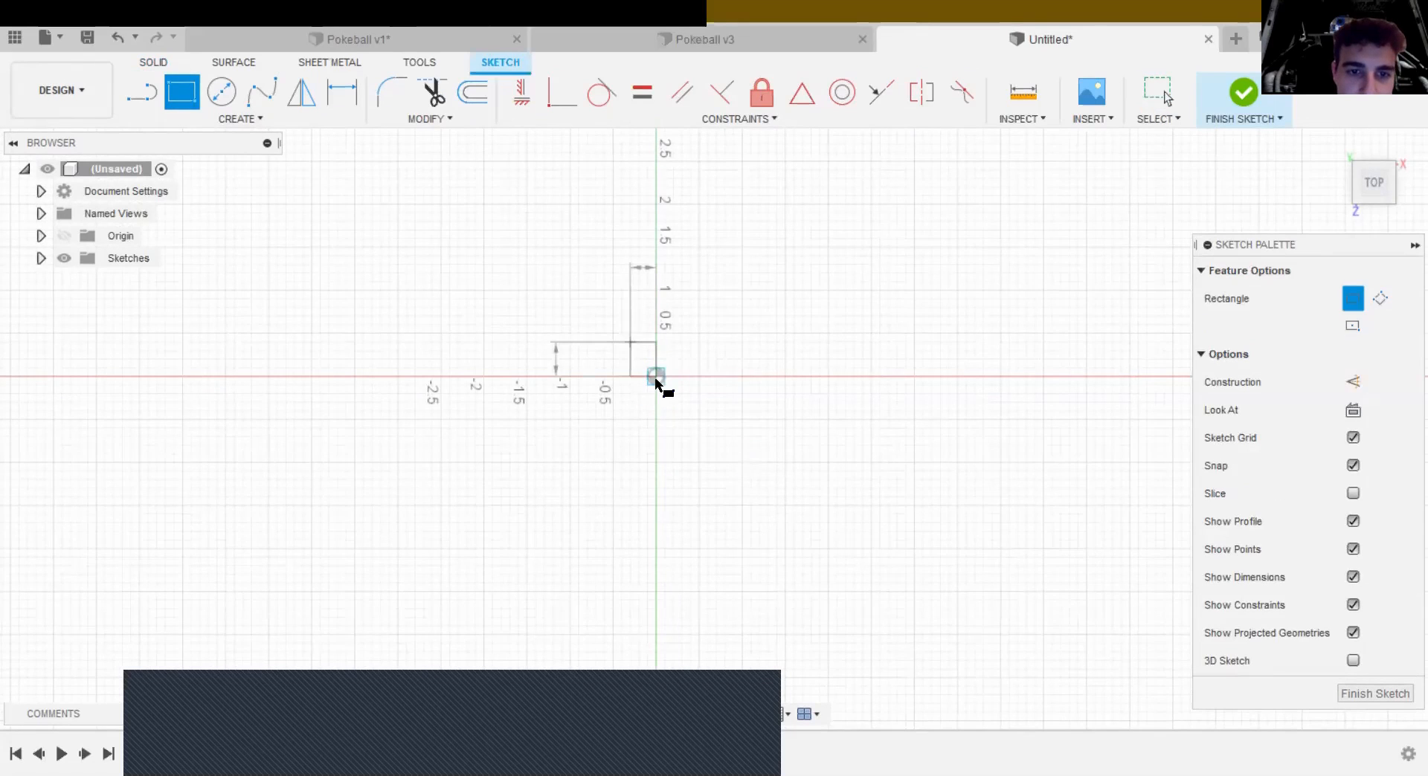
left_click(725, 419)
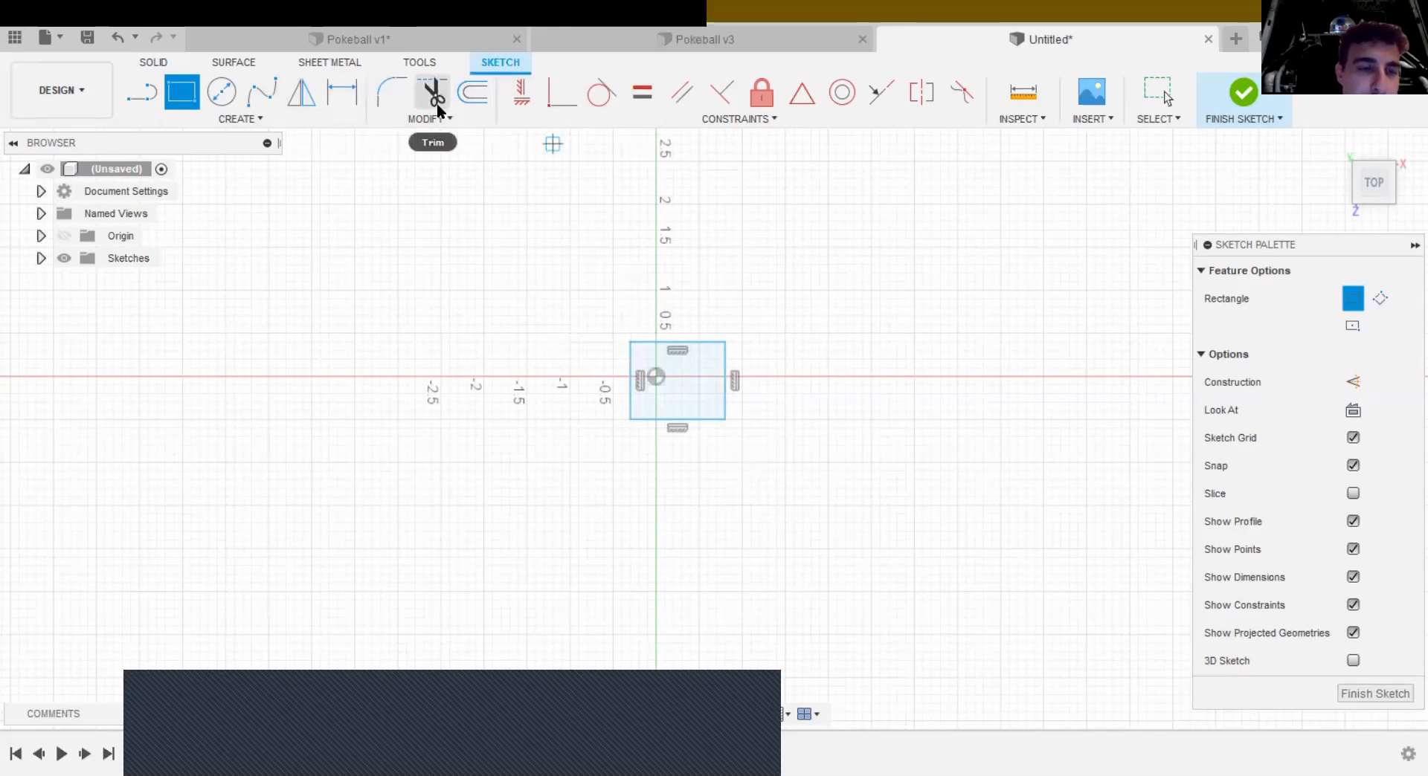
Step: Dimension the rectangle to 0.38 in wide and 0.38 in high and finish the sketch
key("d")
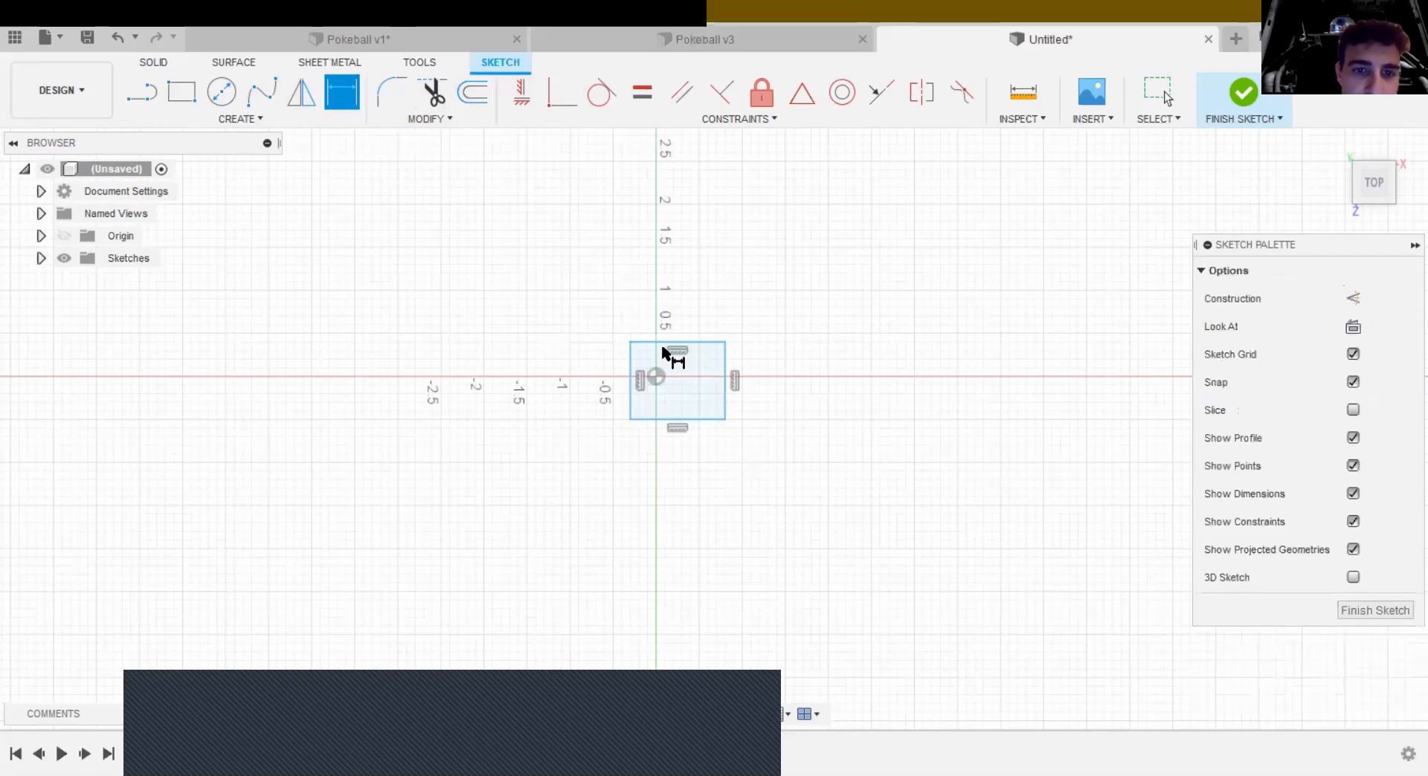
left_click(654, 343)
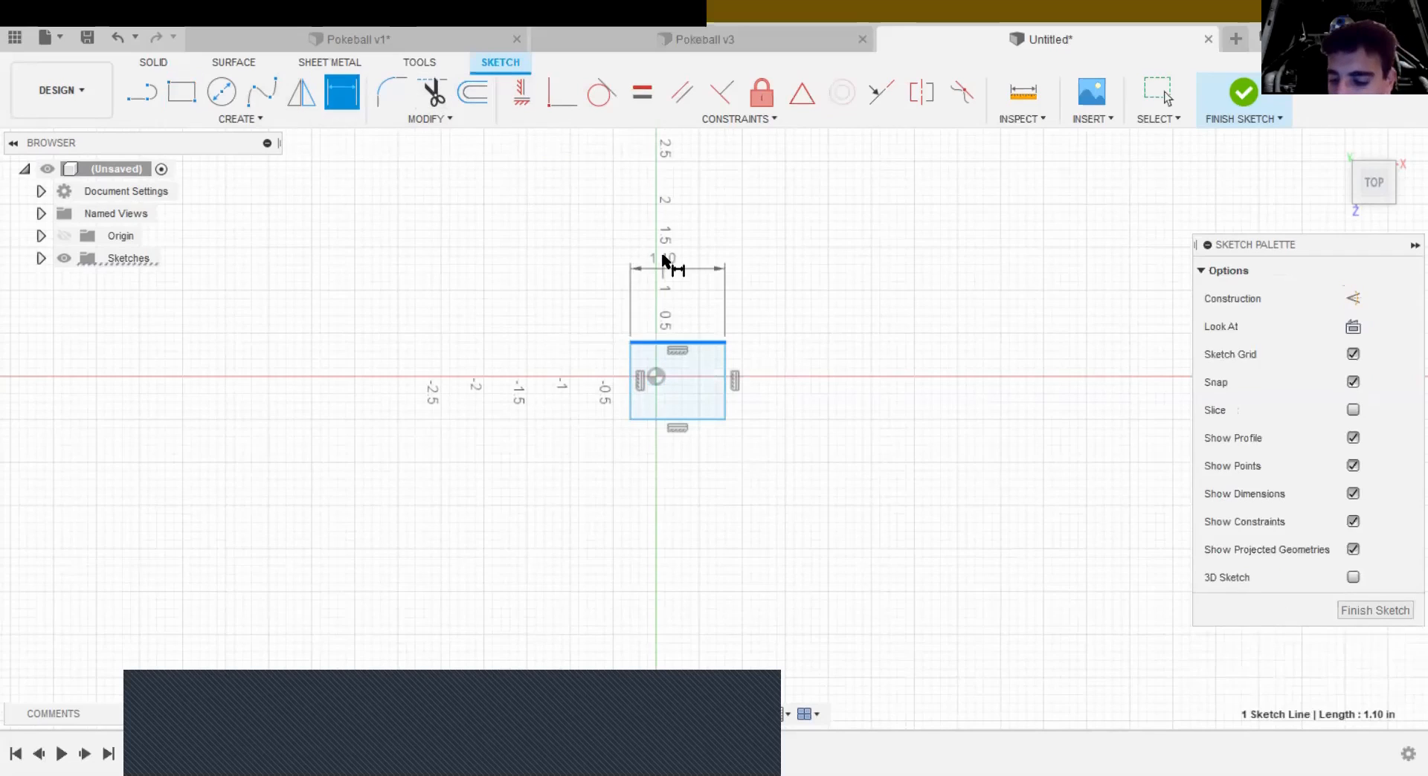
left_click(664, 262)
type("0.38")
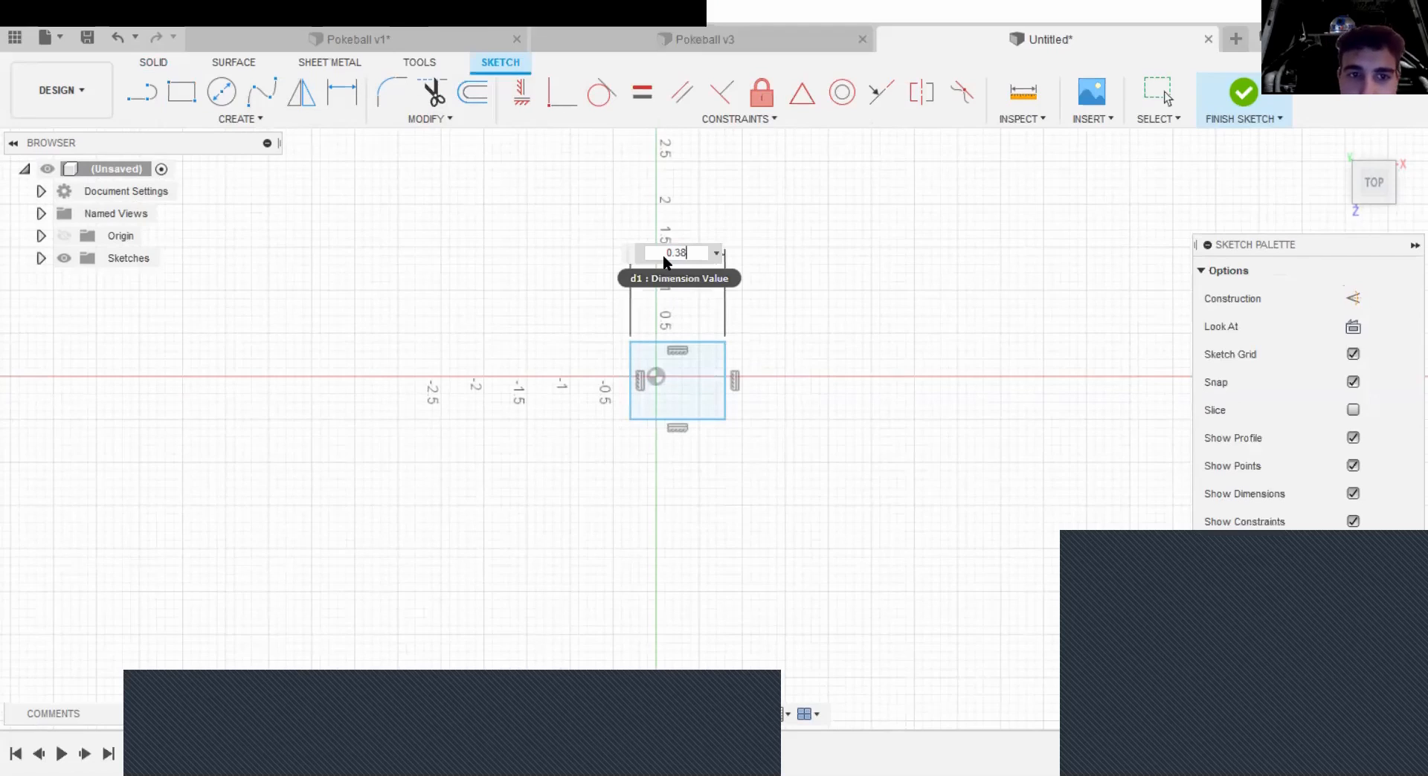
key("Return")
left_click(664, 391)
left_click(735, 404)
type("0.38")
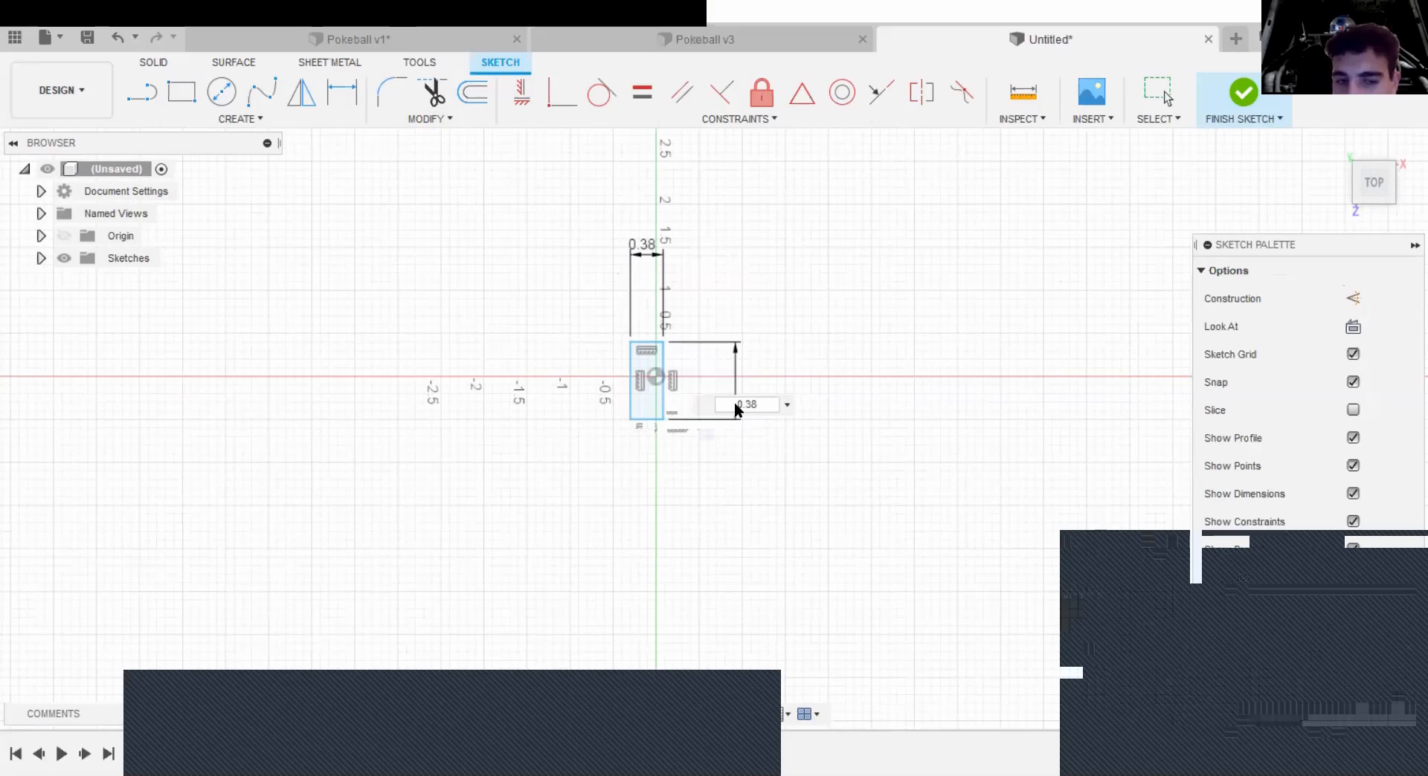
key("Return")
scroll(677, 364, "up", 3)
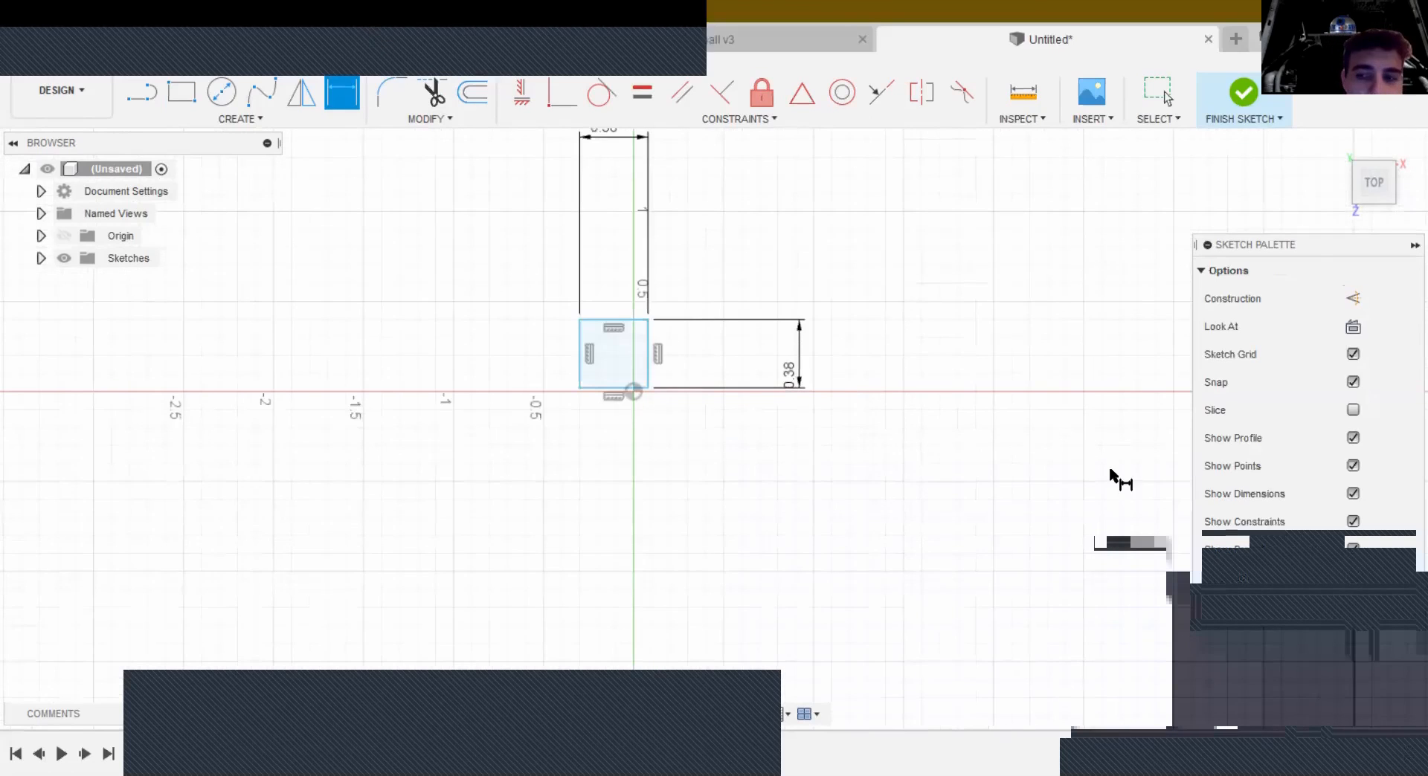
left_click(1398, 616)
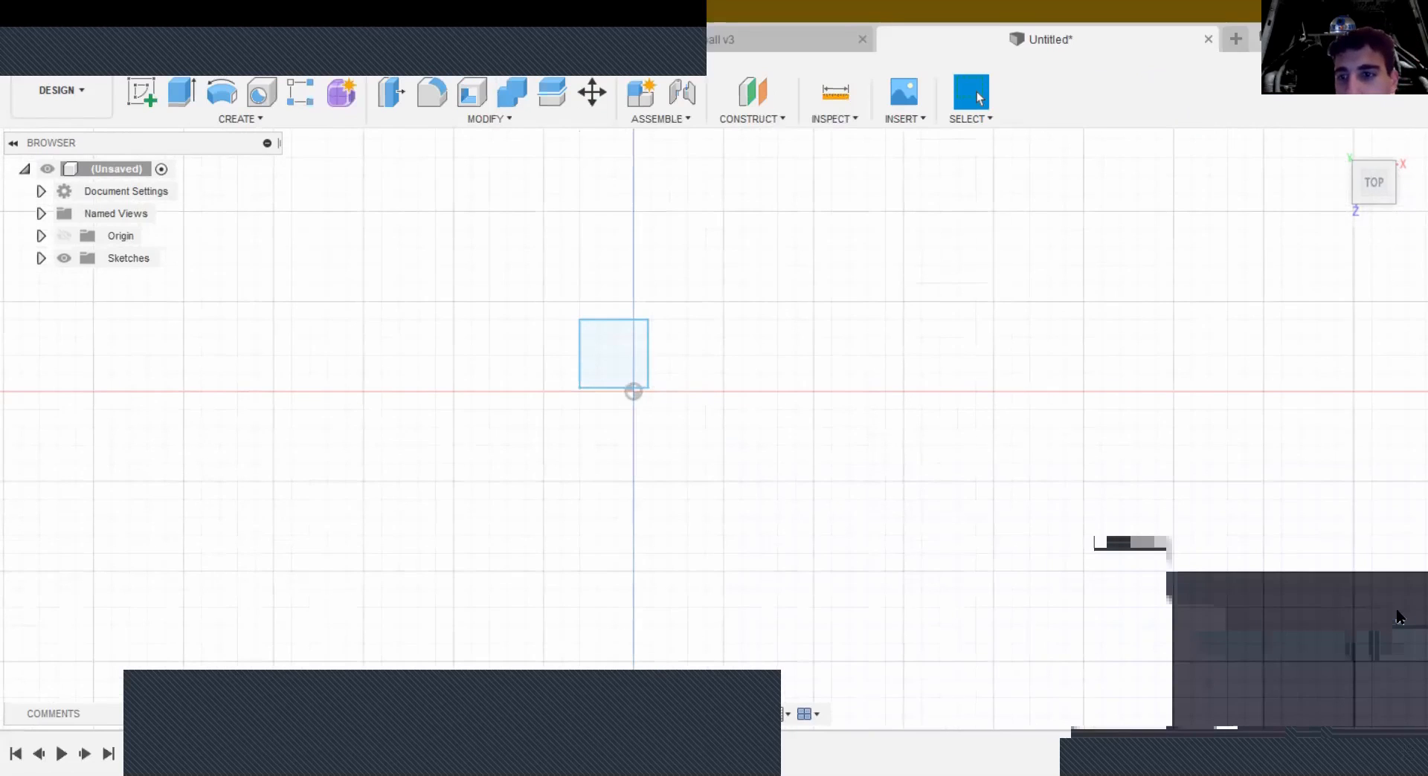
Step: Extrude the square profile to one side as a new solid body
key("e")
left_click(1296, 384)
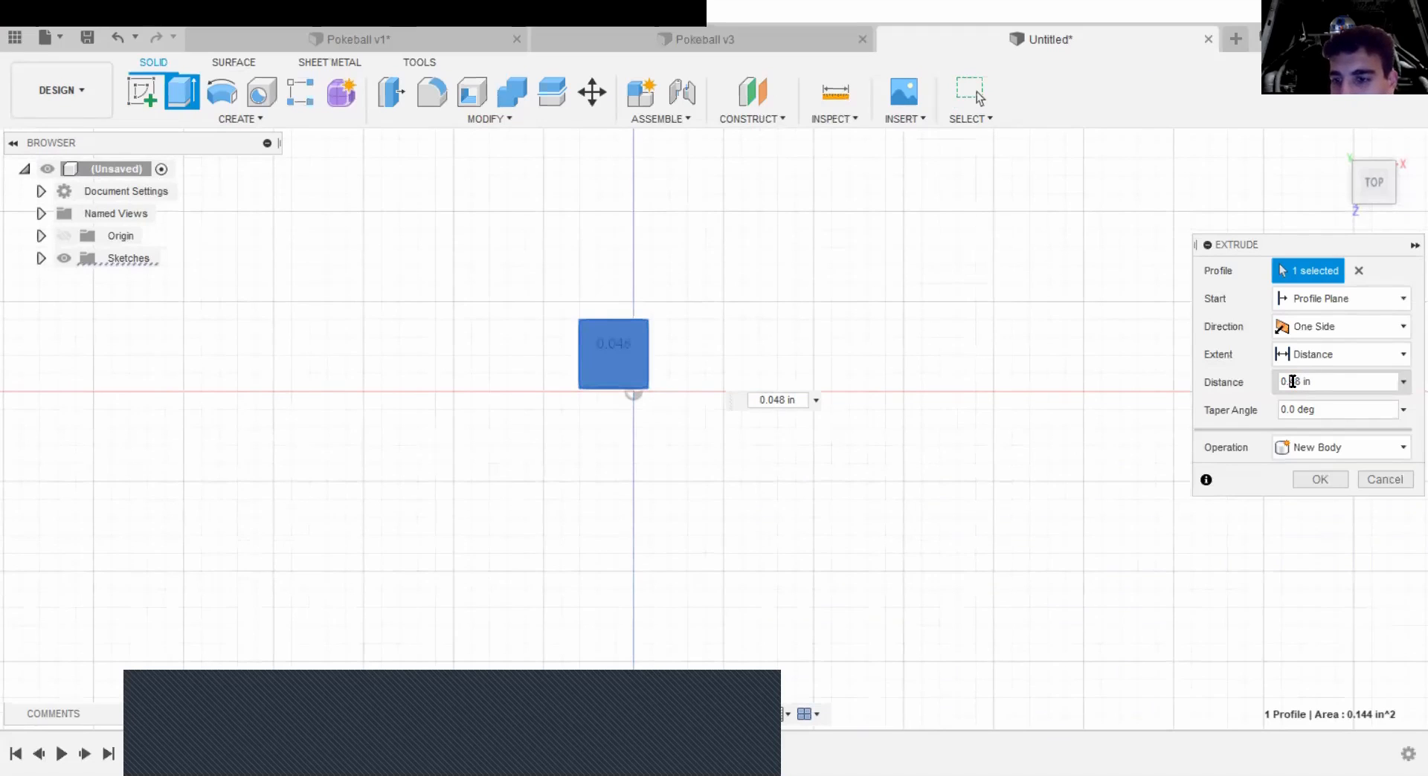
left_click(1336, 479)
mouse_move(1381, 203)
left_mouse_down()
mouse_move(1349, 204)
mouse_move(1228, 282)
left_mouse_up()
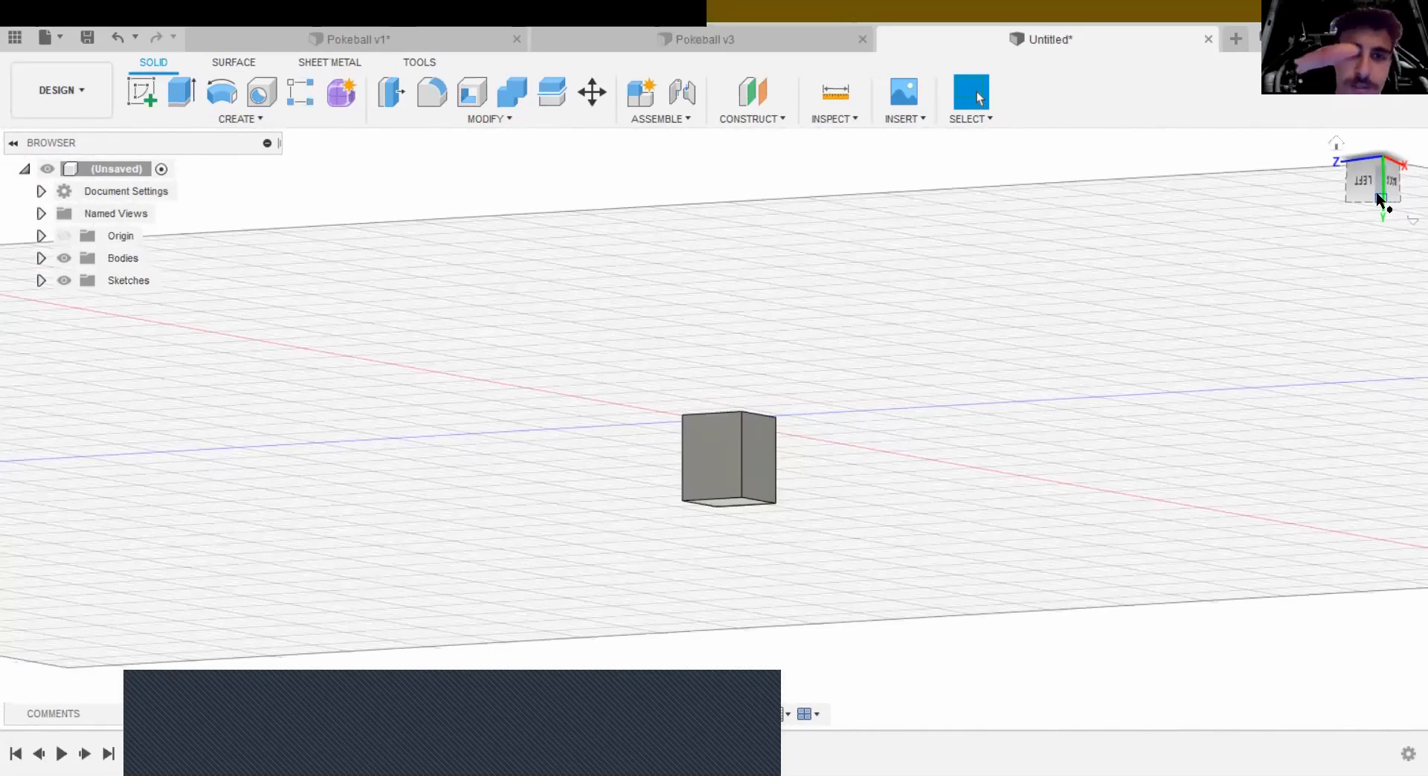
Step: Return to the Pokeball v3 design
left_click(721, 26)
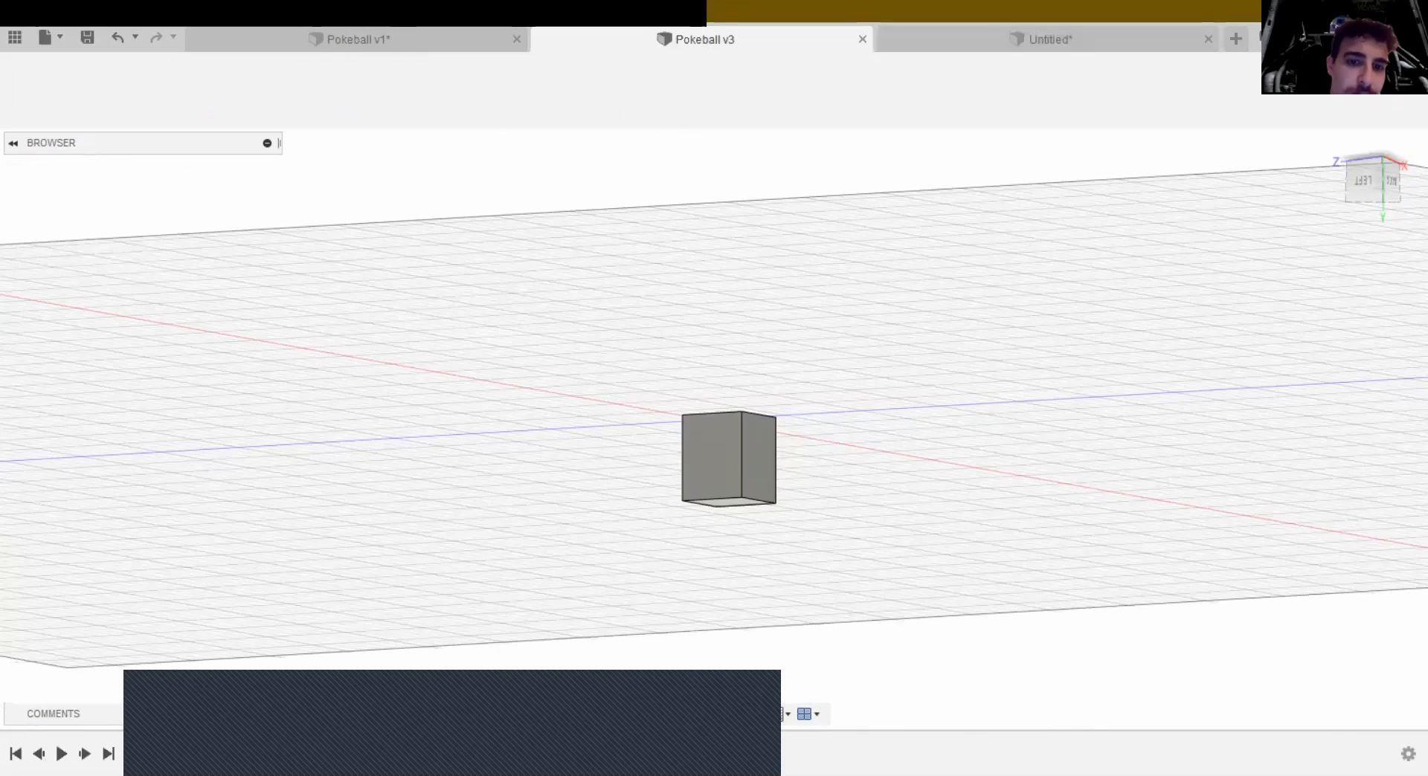